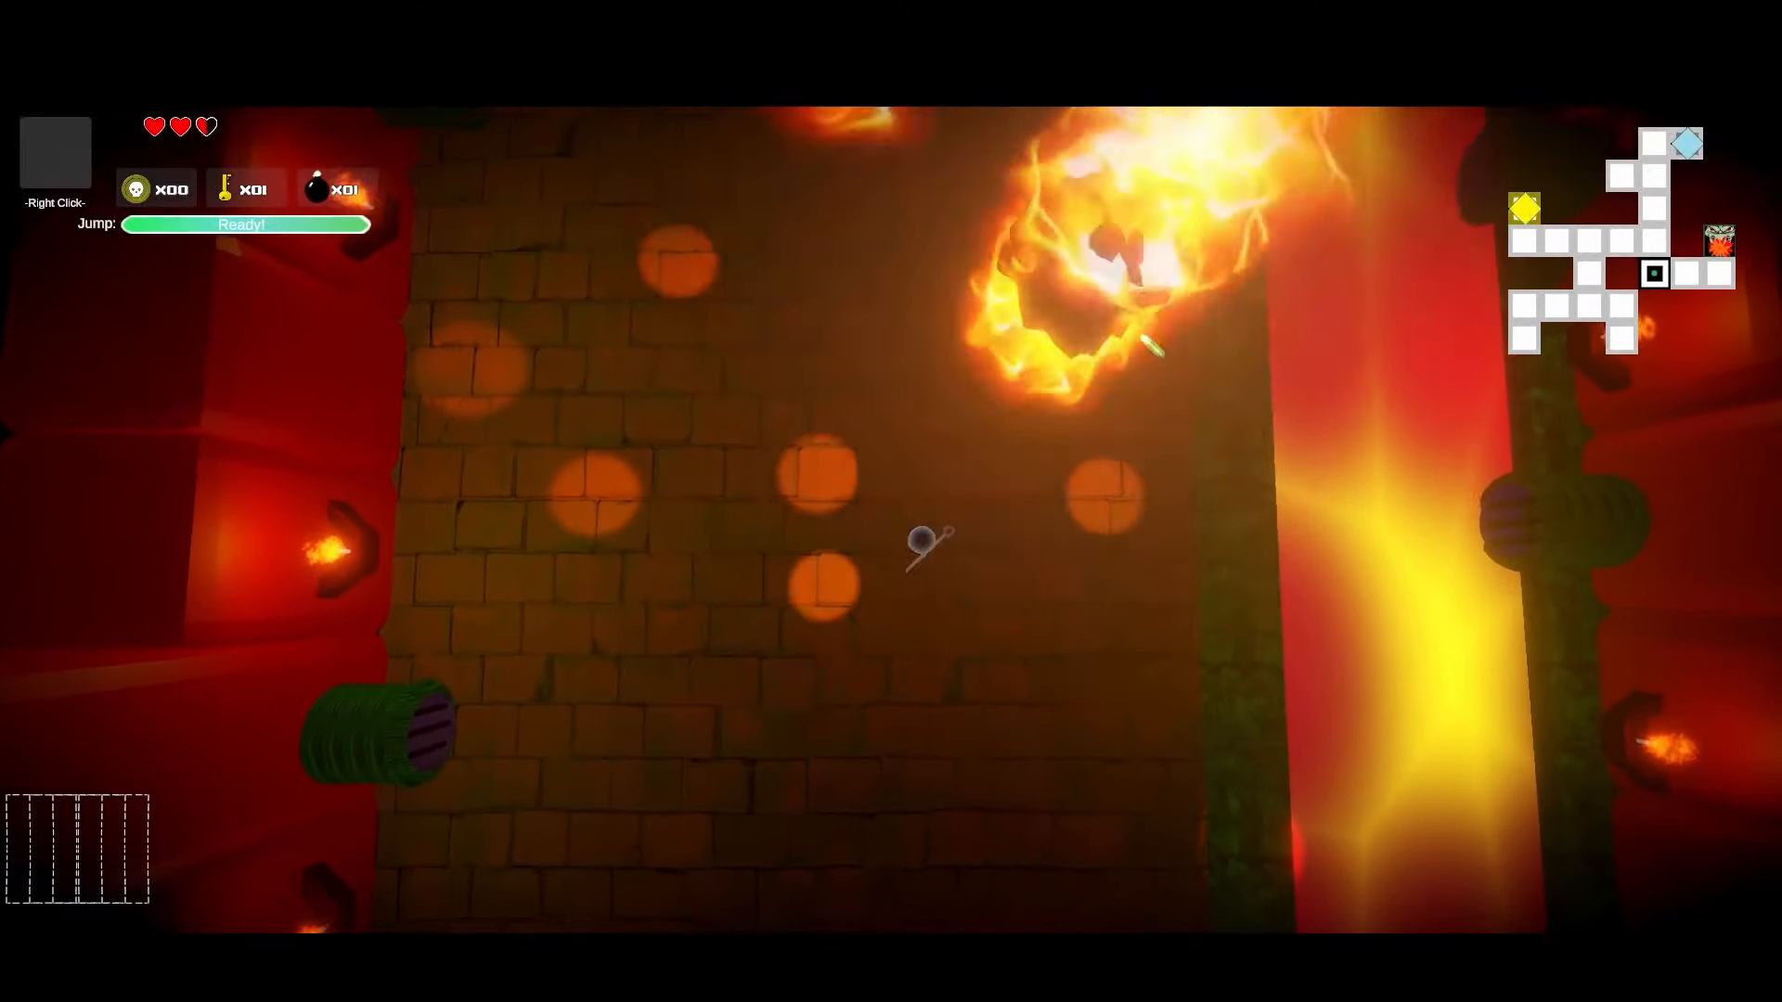
{"action": "key", "text": "s"}
{"action": "key", "text": "a"}
{"action": "key", "text": "d"}
{"action": "key", "text": "w"}
{"action": "key", "text": "w"}
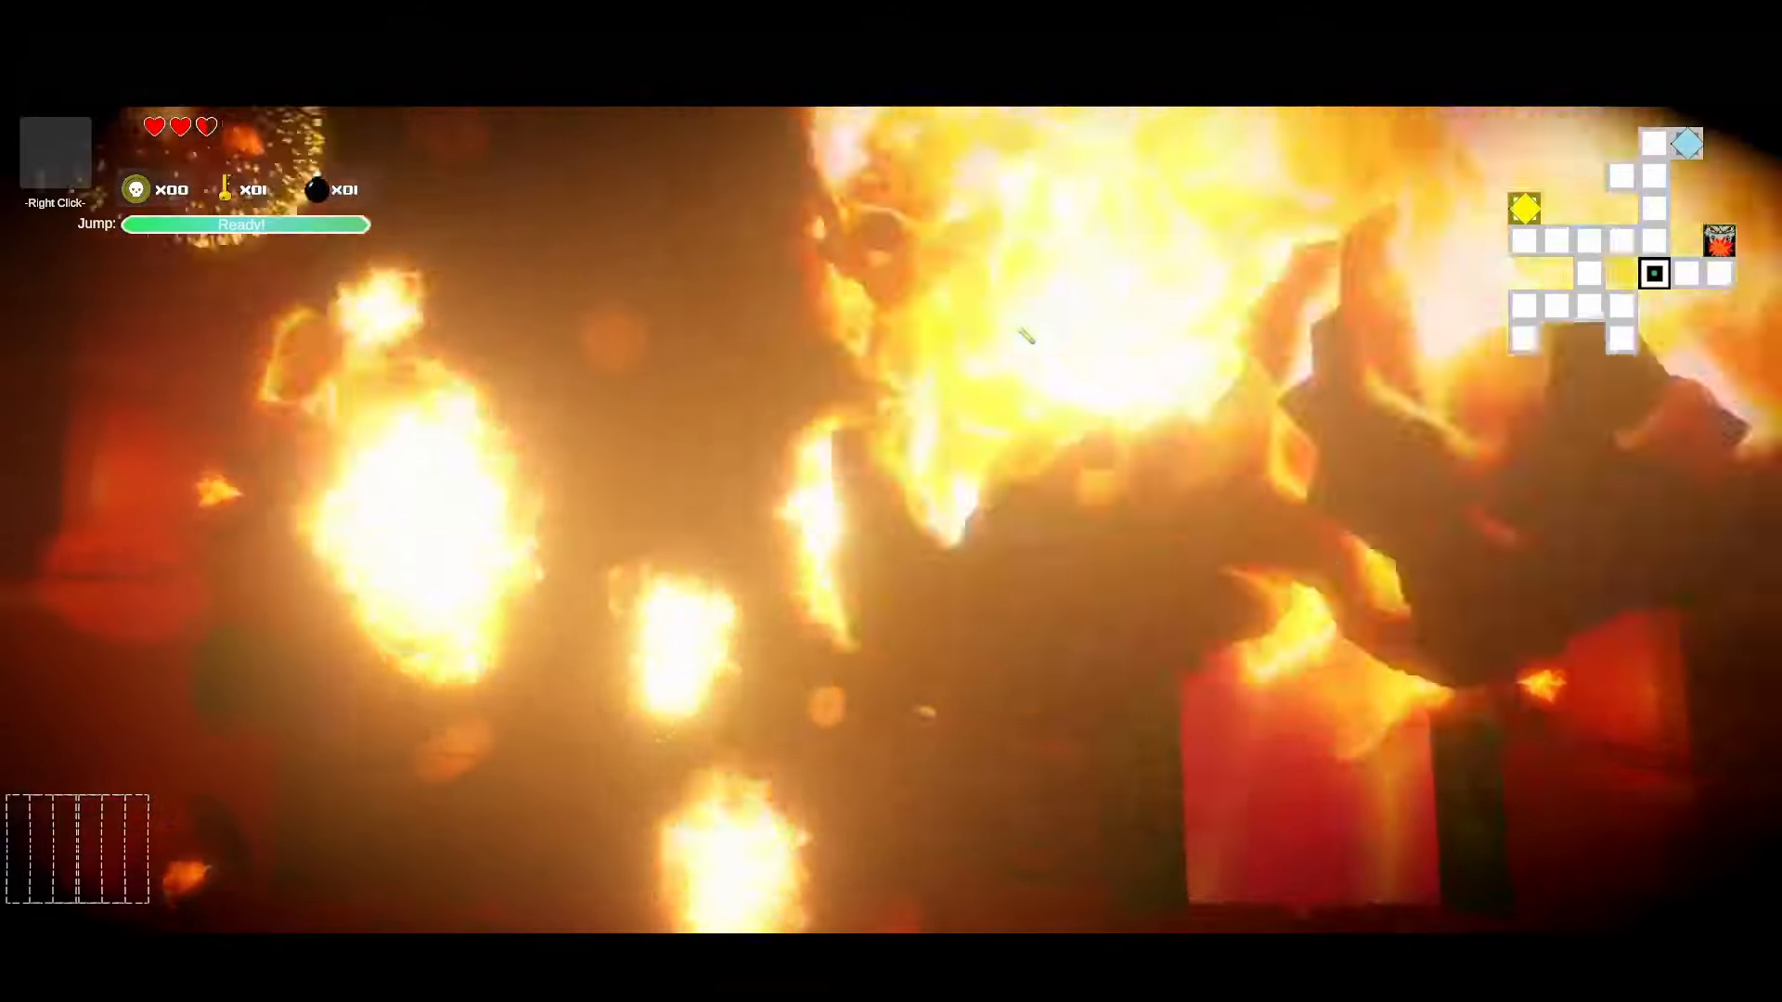
{"action": "key", "text": "a"}
{"action": "key", "text": "w"}
{"action": "key", "text": "d"}
{"action": "key", "text": "s"}
{"action": "key", "text": "a"}
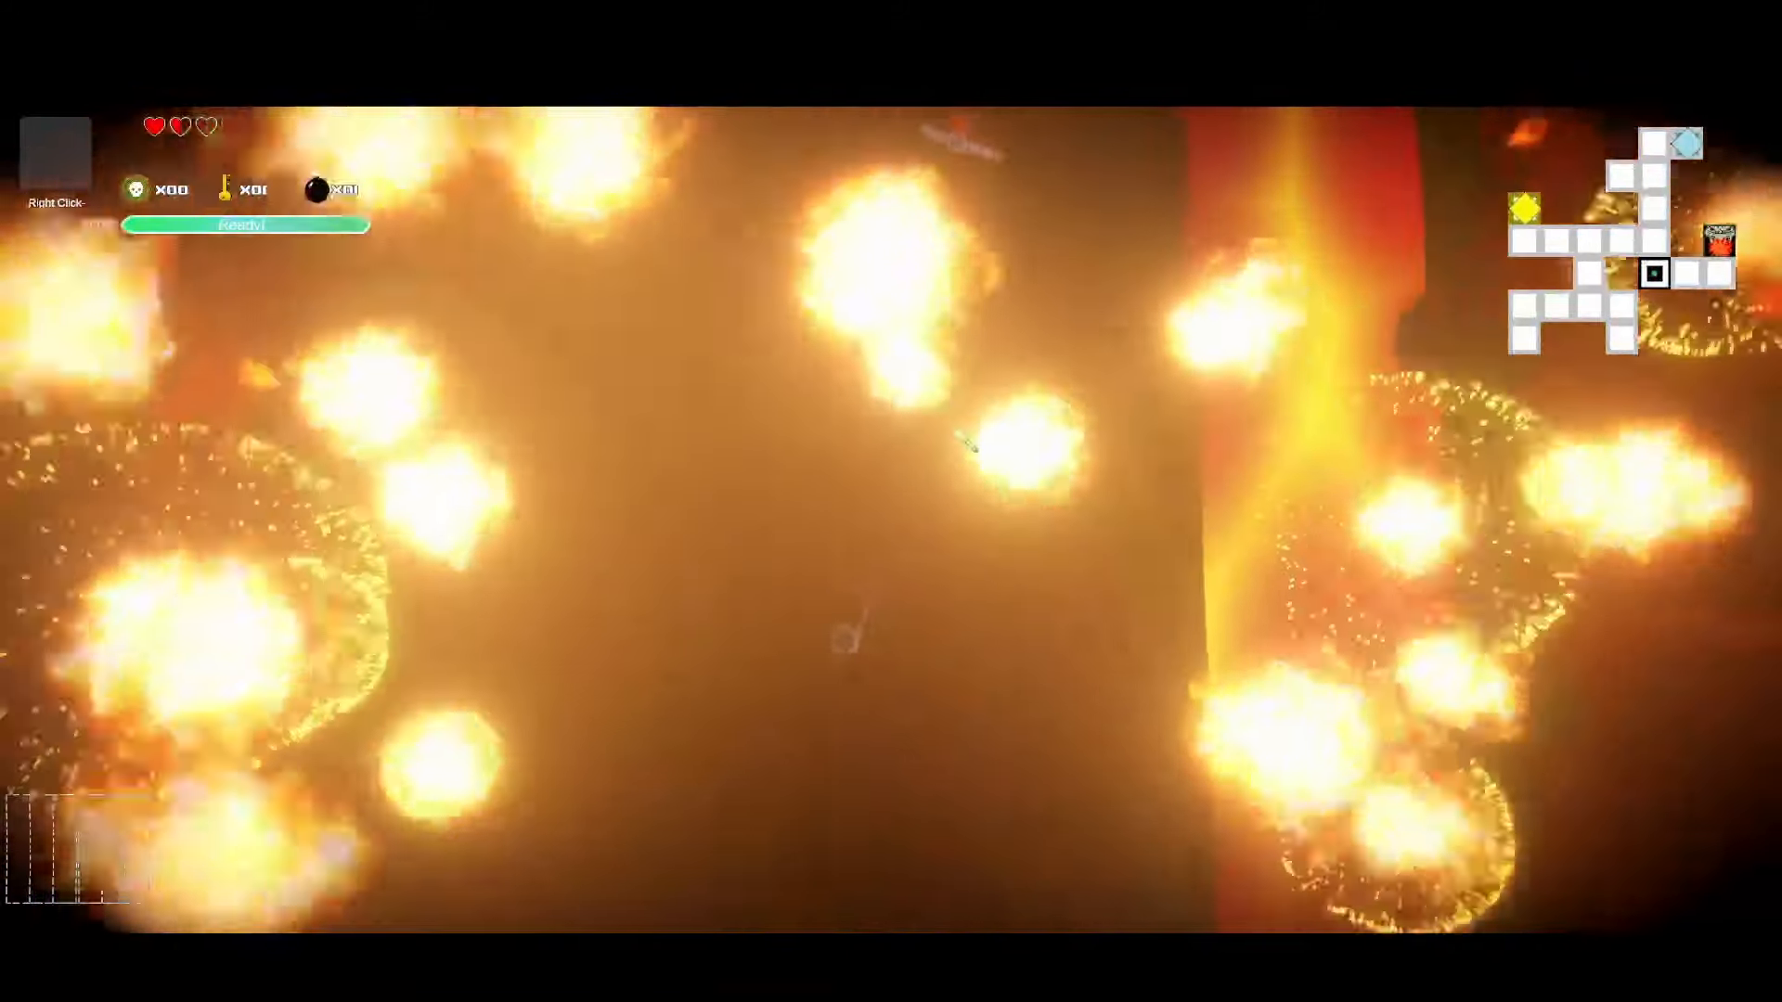
{"action": "key", "text": "d"}
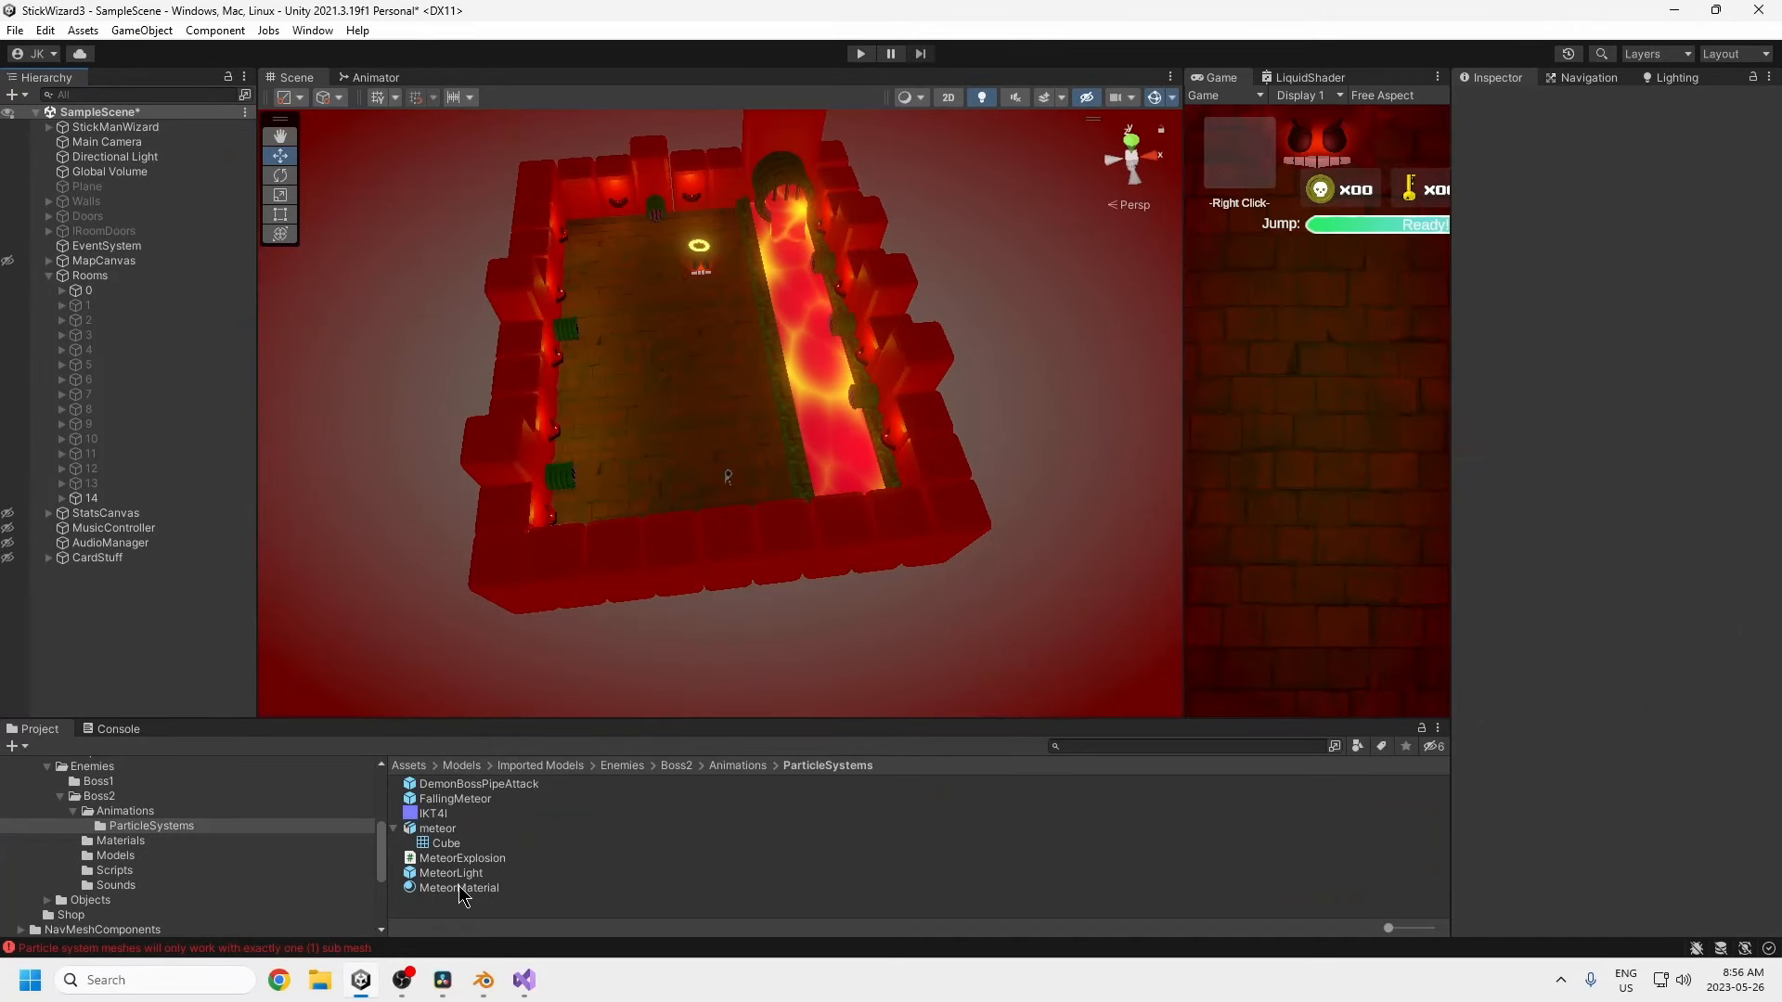
- Add the FallingMeteor prefab to the scene and preview its particle effect over the room
{"action": "left_click_drag", "start_coordinate": [454, 798], "coordinate": [116, 584]}
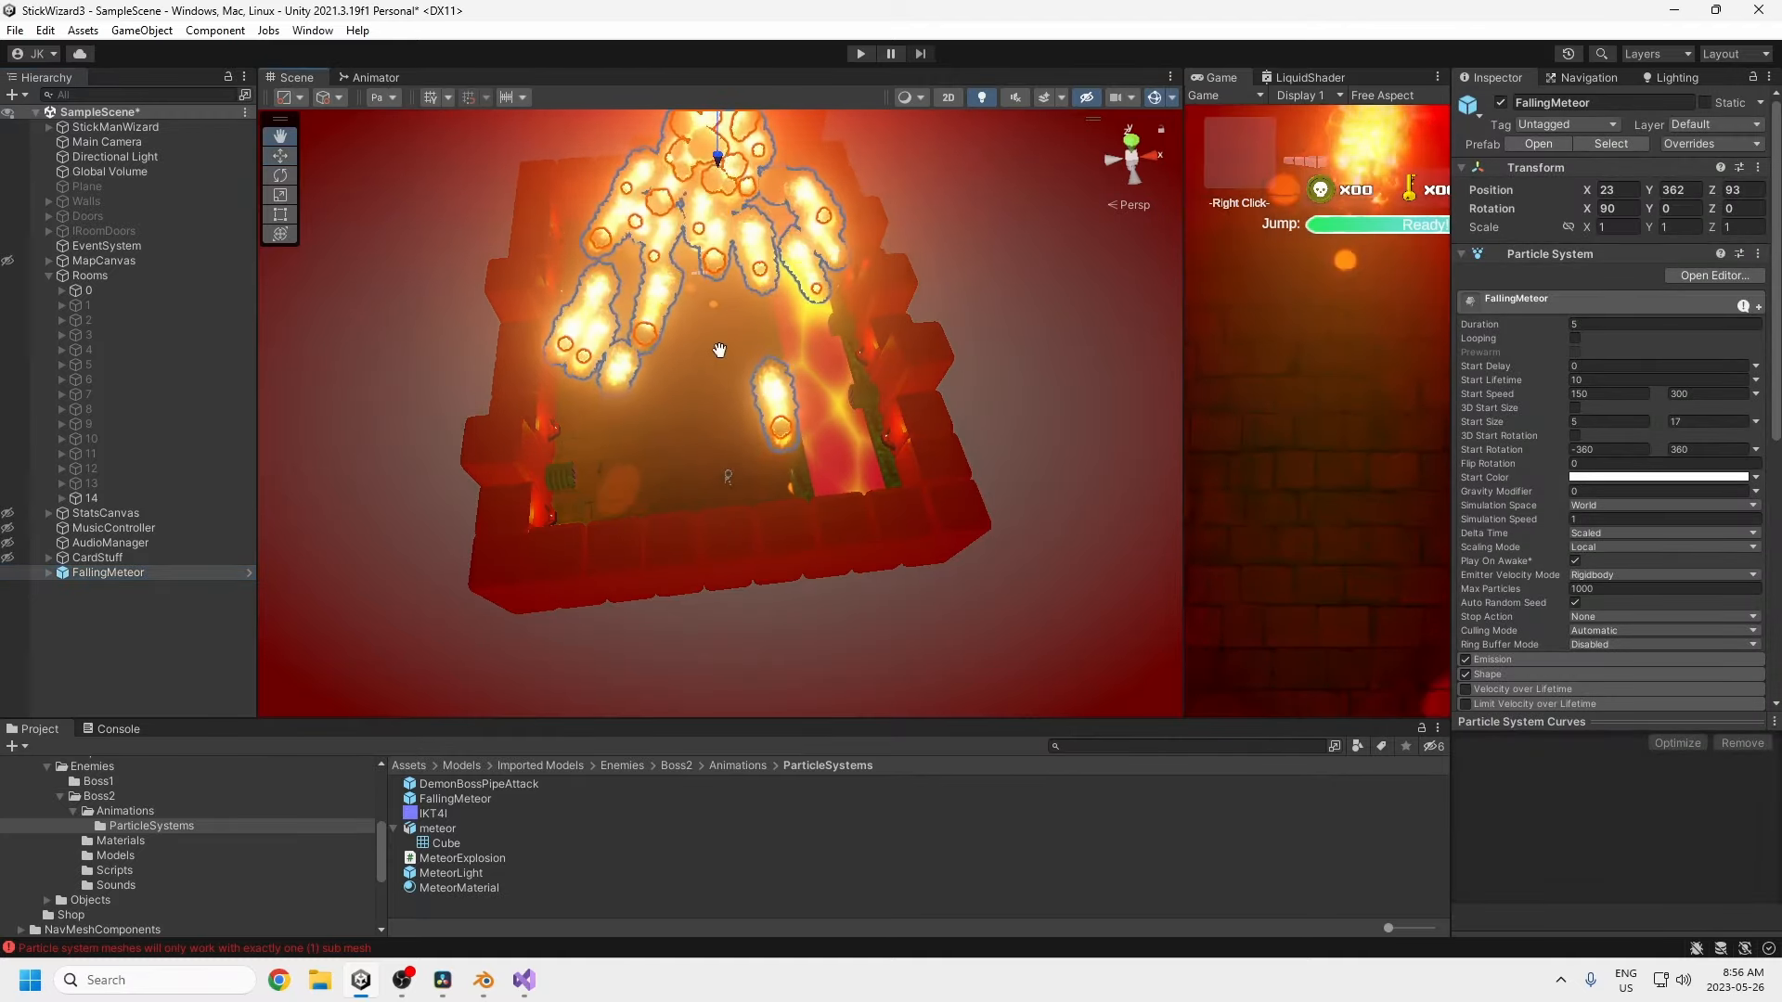
{"action": "middle_click_drag", "start_coordinate": [717, 351], "coordinate": [702, 457]}
{"action": "left_click_drag", "start_coordinate": [702, 456], "coordinate": [698, 534], "text": "alt"}
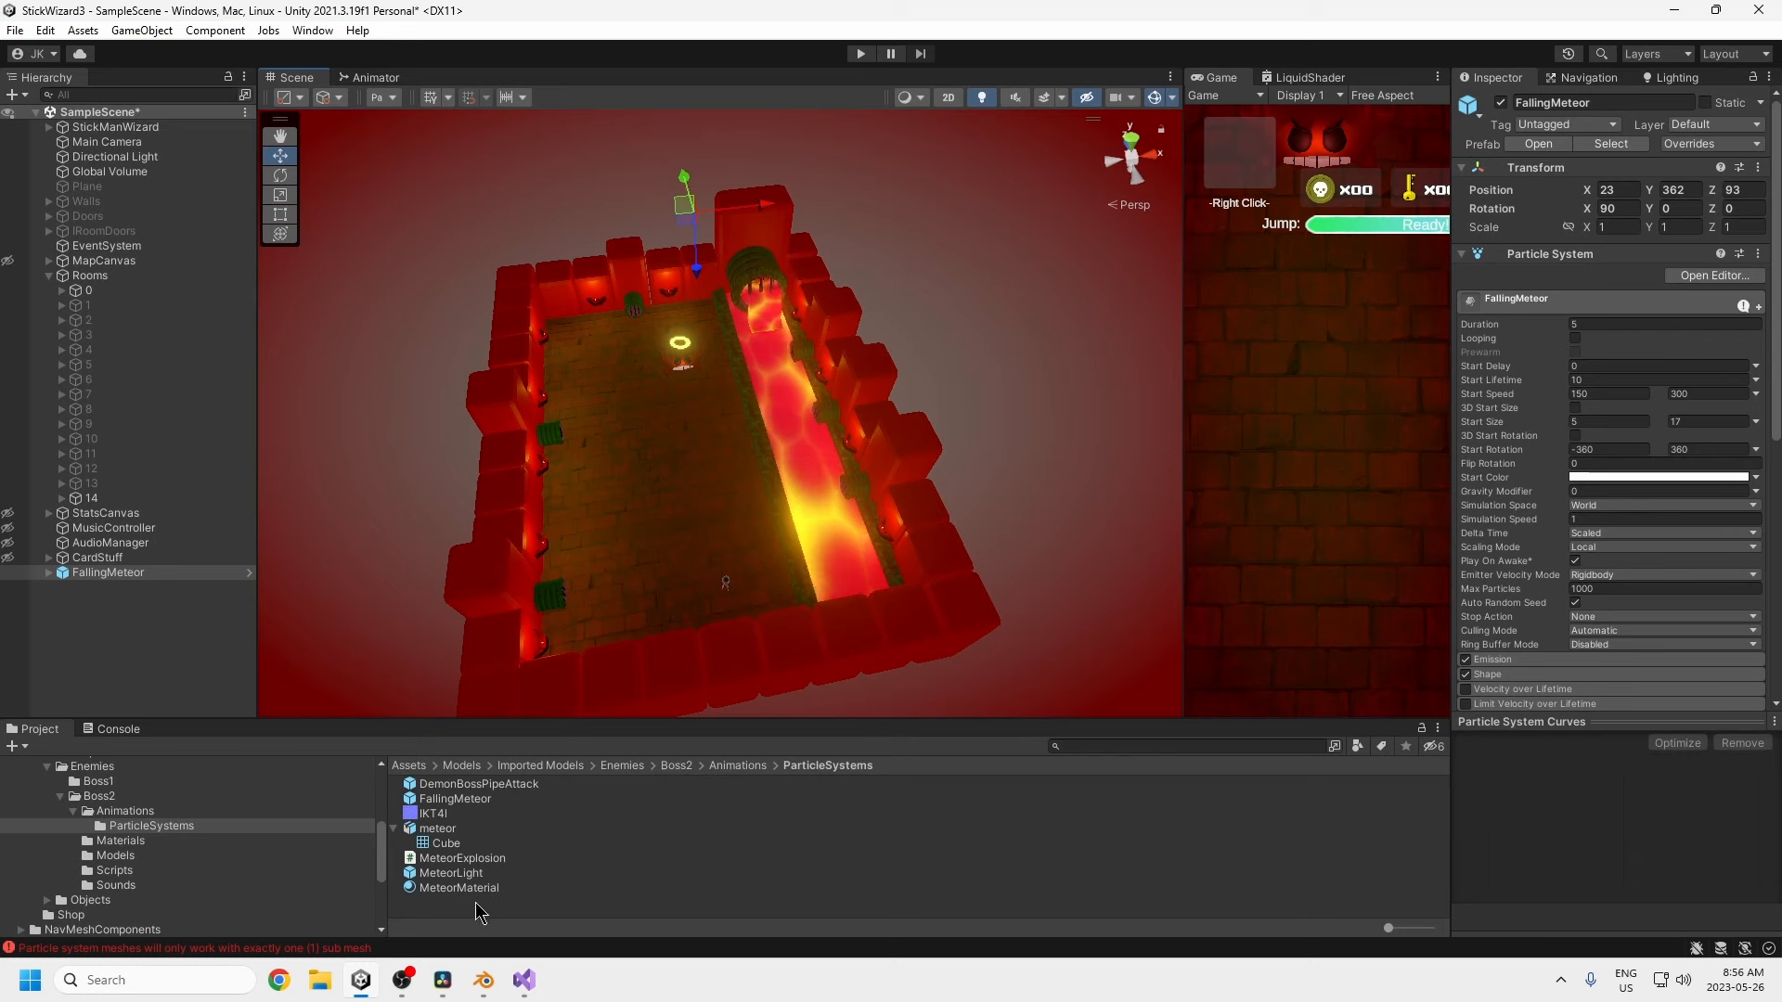
- Switch to Blender and start a new General file, discarding the open rock model
{"action": "left_click", "coordinate": [486, 984]}
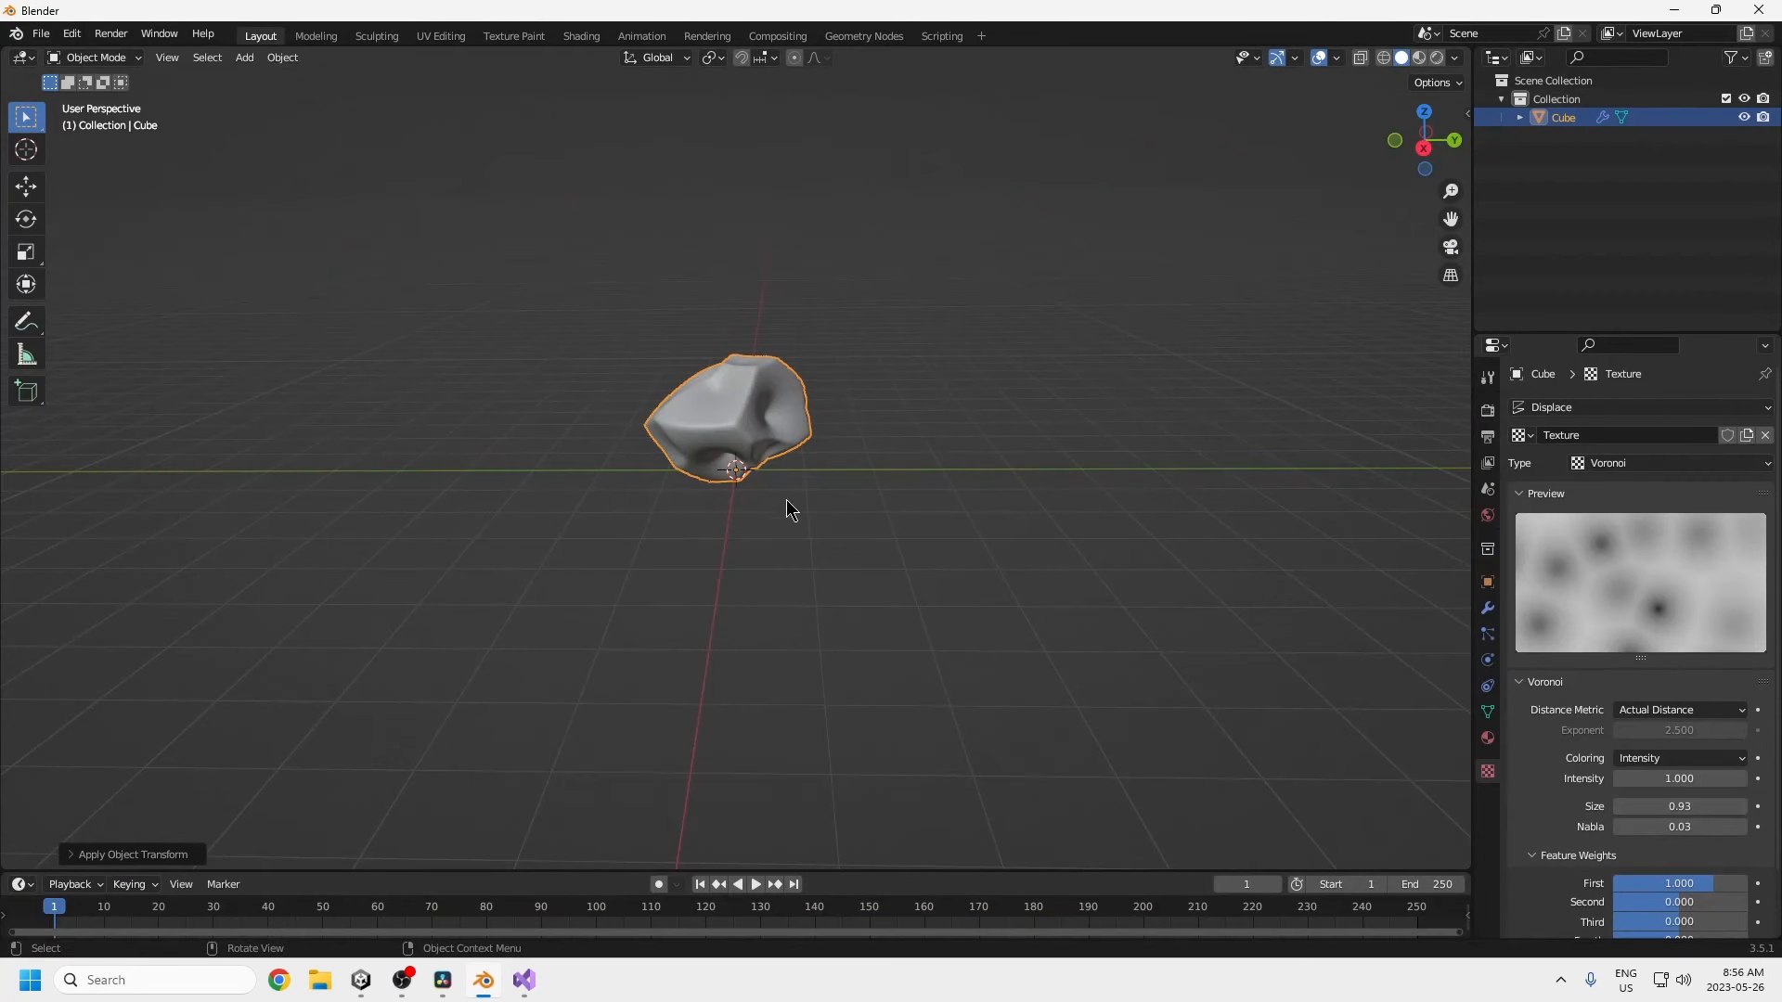
{"action": "left_click", "coordinate": [787, 501]}
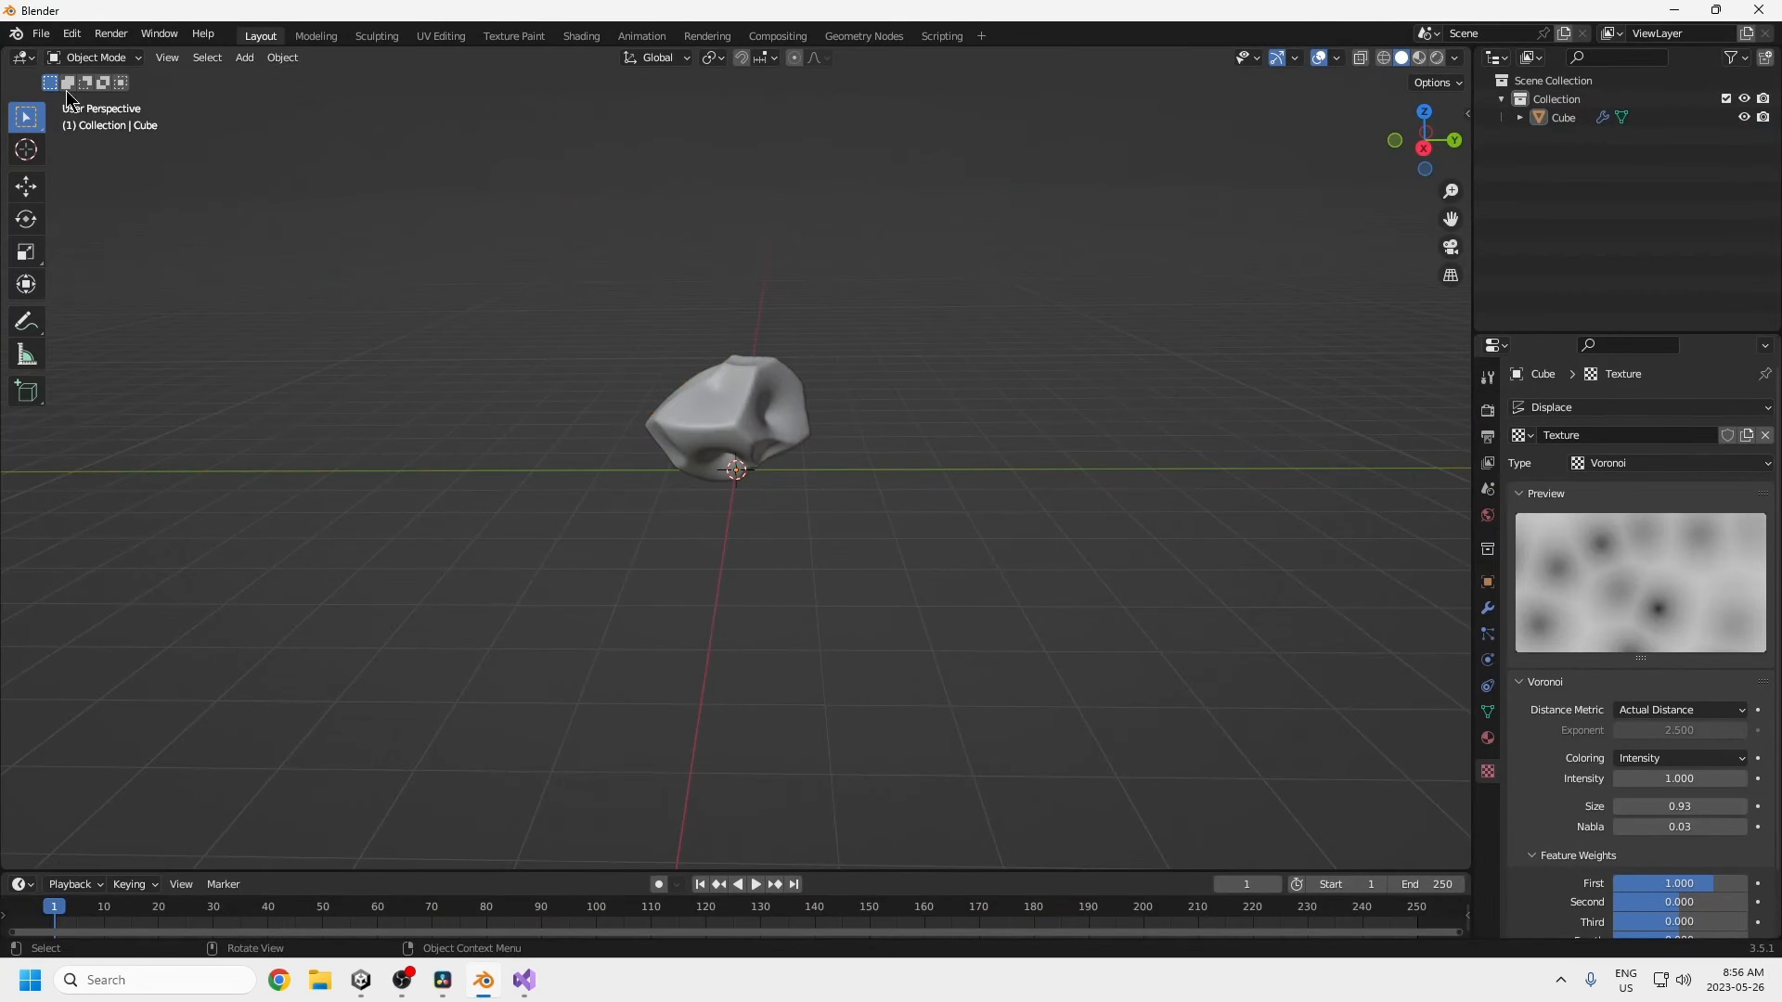
{"action": "left_click", "coordinate": [42, 37]}
{"action": "left_click", "coordinate": [46, 36]}
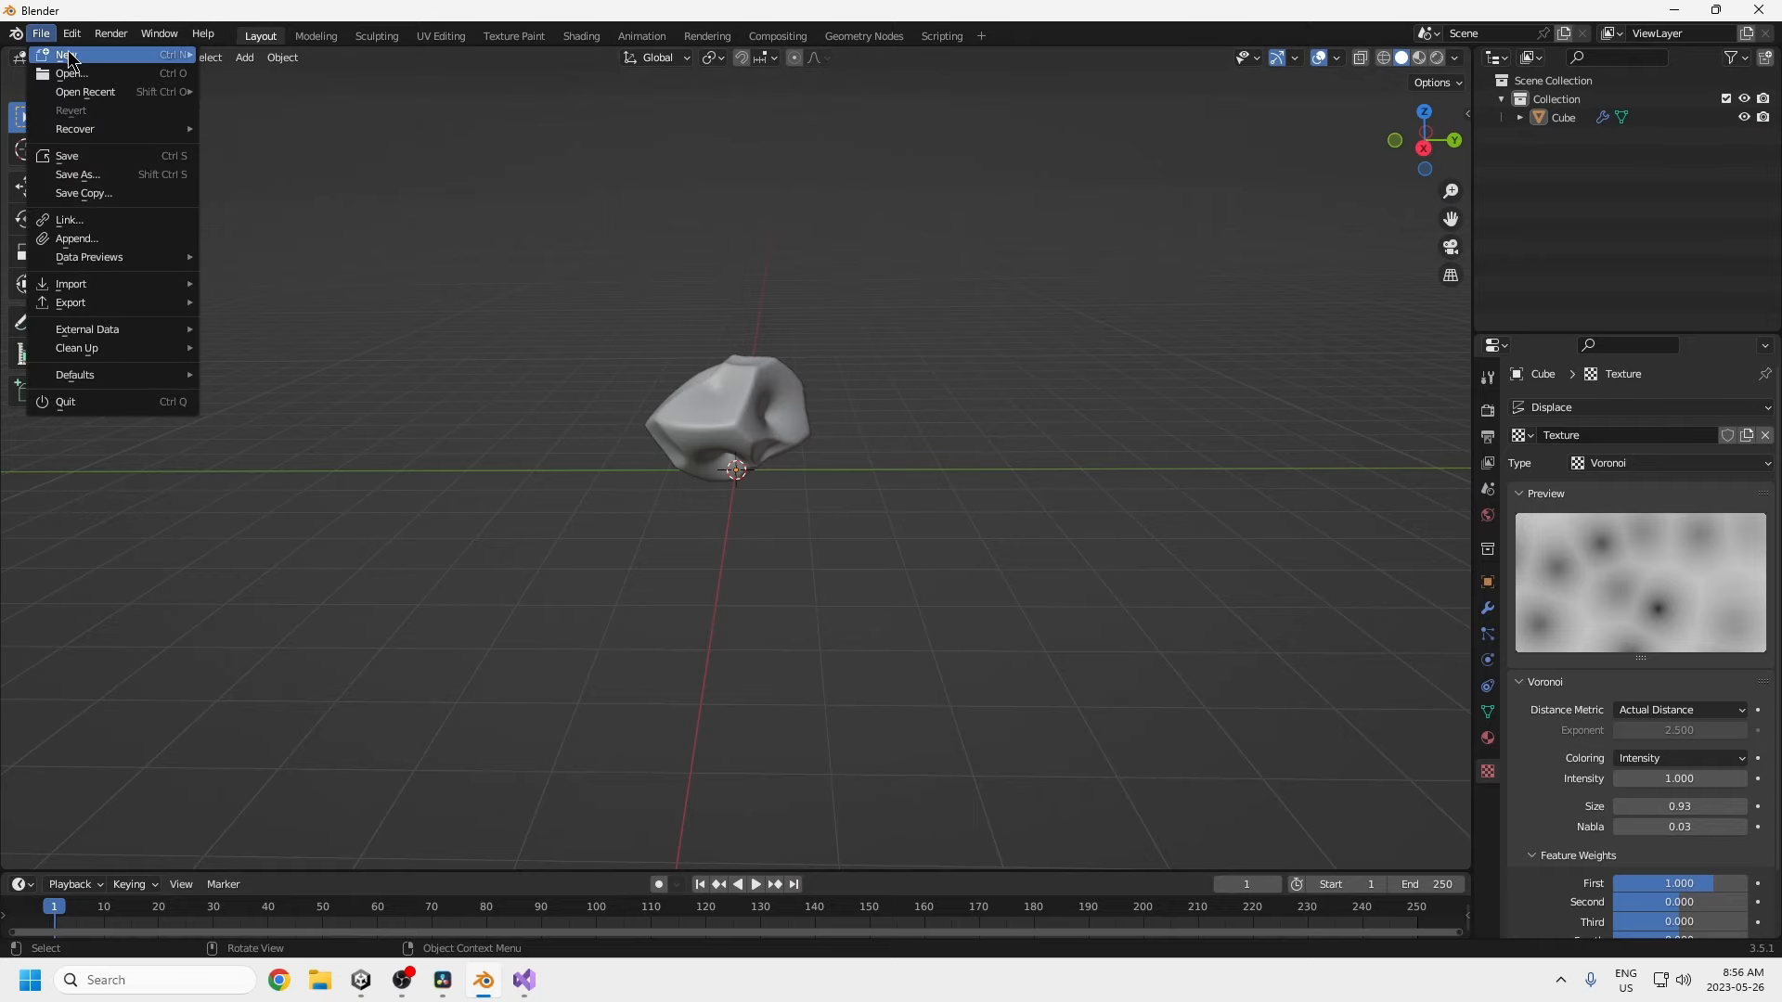
{"action": "mouse_move", "coordinate": [93, 54]}
{"action": "left_click", "coordinate": [250, 55]}
{"action": "left_click", "coordinate": [928, 522]}
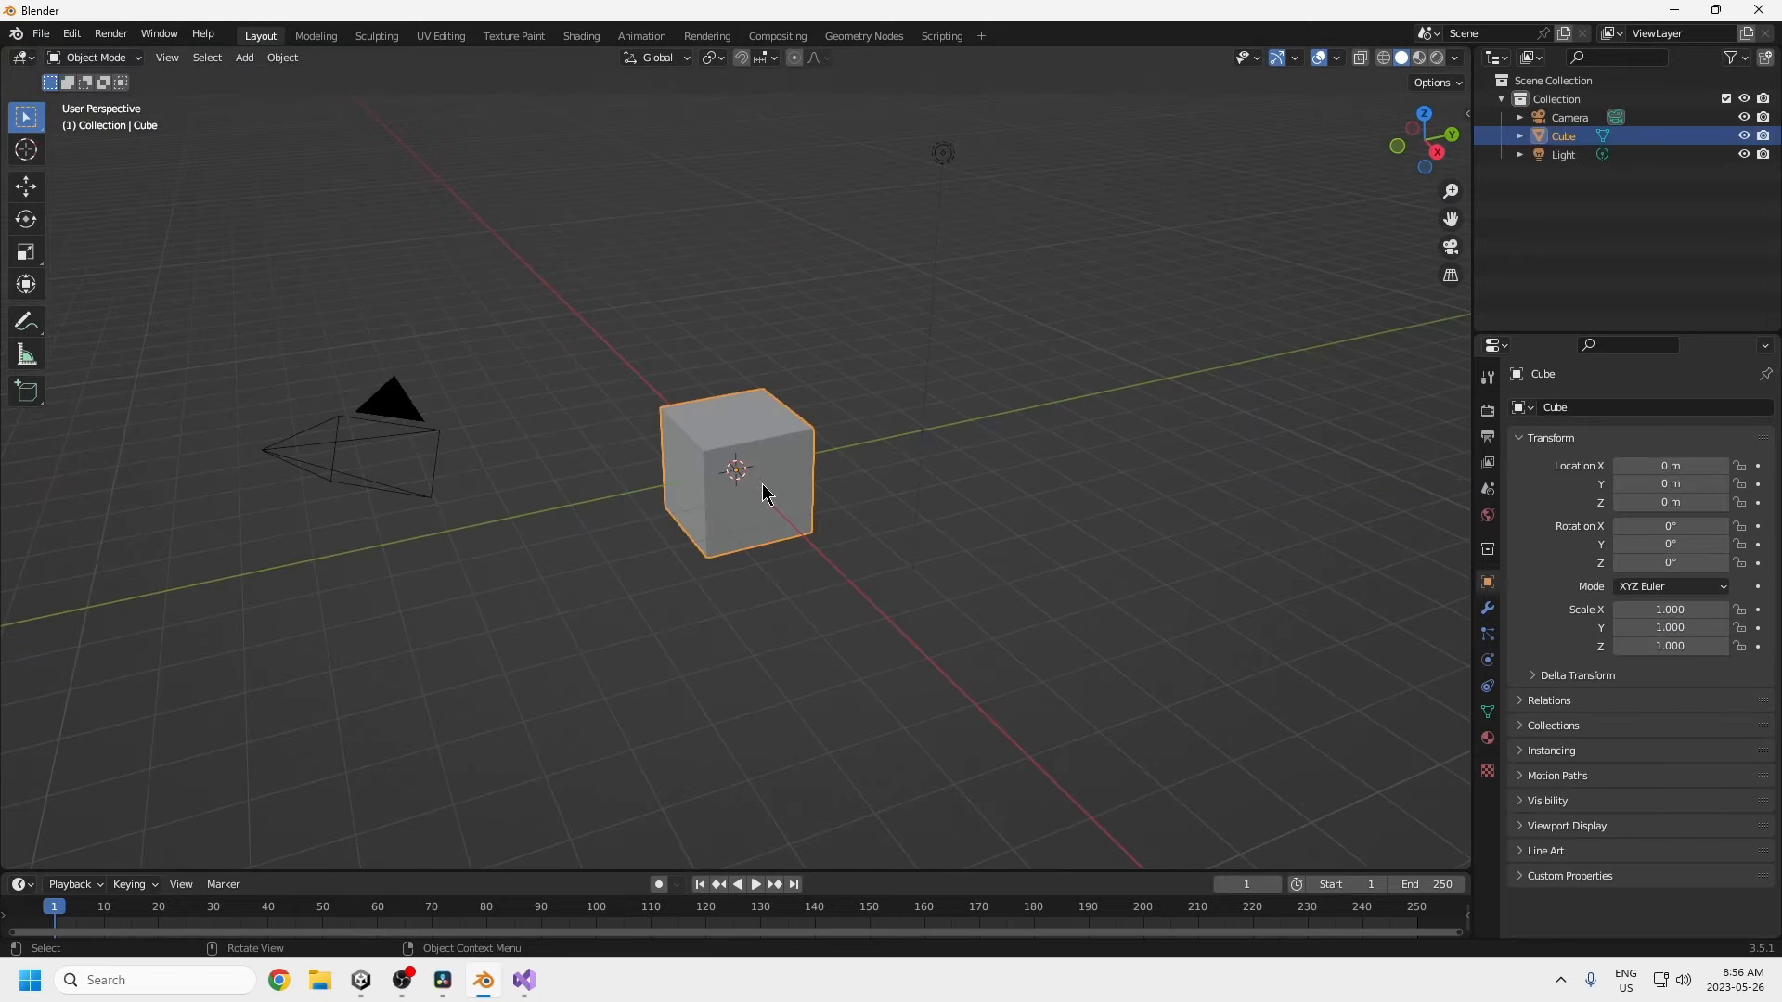
- Delete the default camera and light, and keep only the cube selected
{"action": "scroll", "coordinate": [764, 486], "scroll_direction": "down", "scroll_amount": 3}
{"action": "left_click", "coordinate": [862, 278]}
{"action": "key", "text": "Delete"}
{"action": "left_click", "coordinate": [738, 501]}
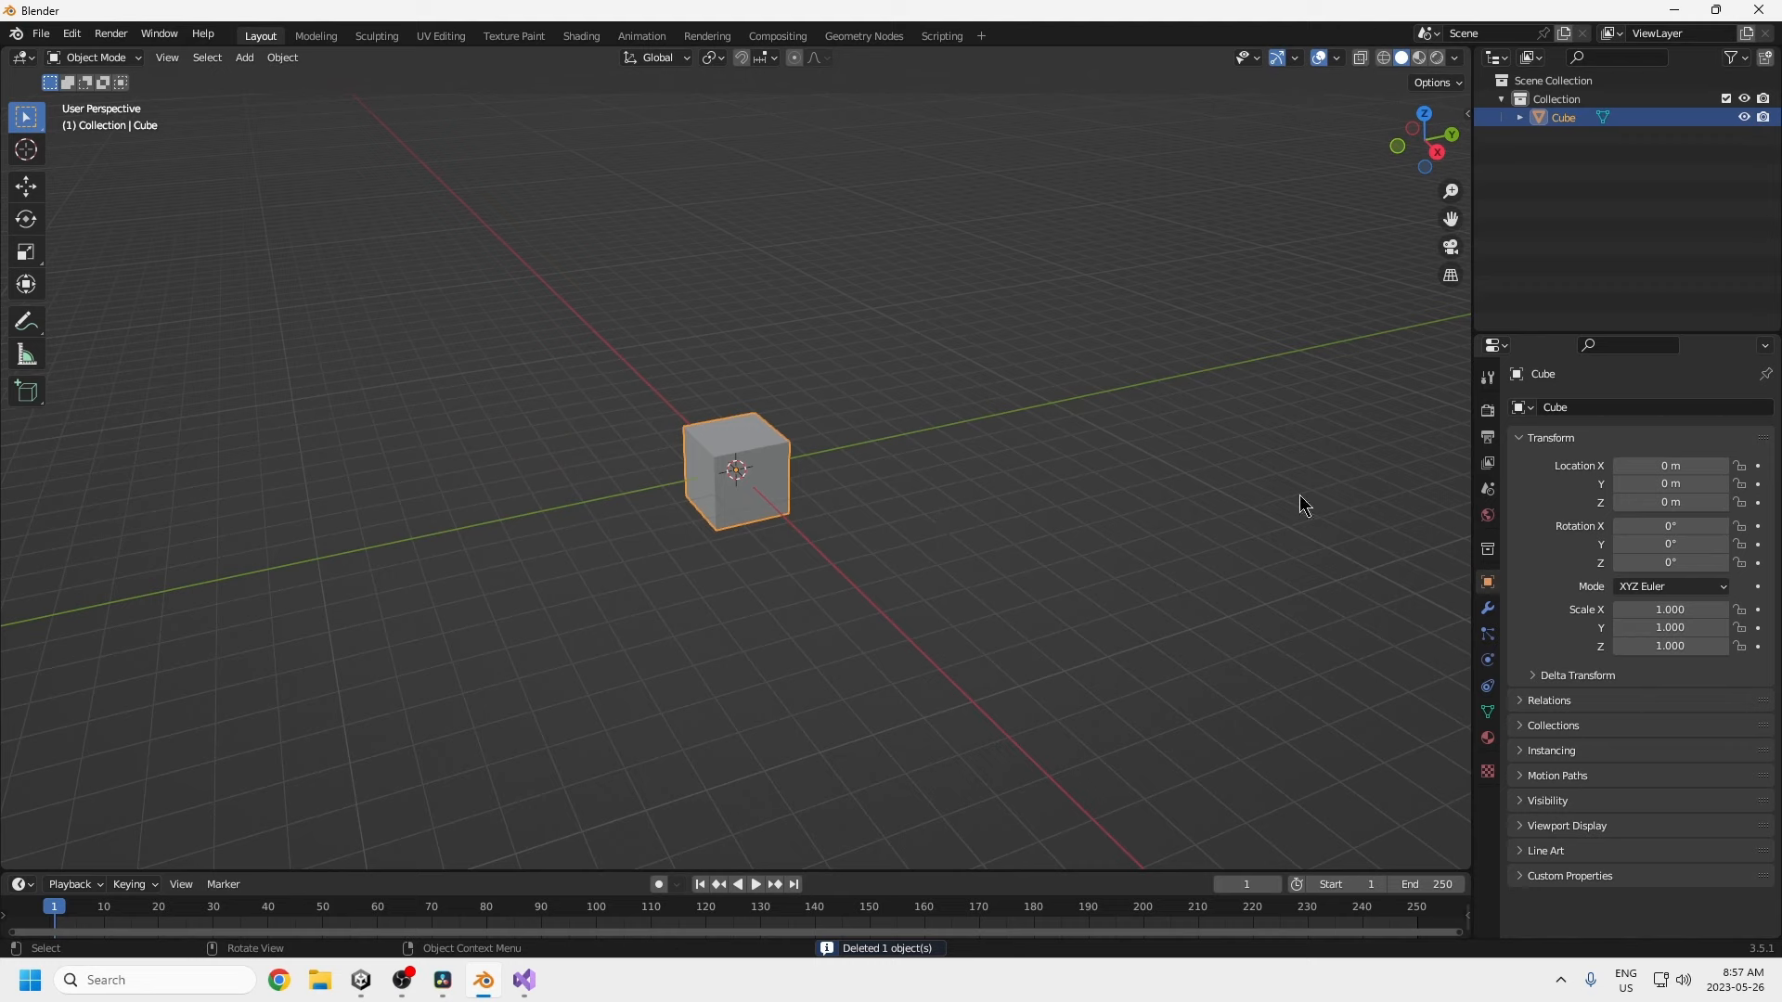
- Add a Subdivision Surface modifier to the cube and apply it to round the mesh
{"action": "left_click", "coordinate": [1488, 608]}
{"action": "left_click", "coordinate": [1657, 409]}
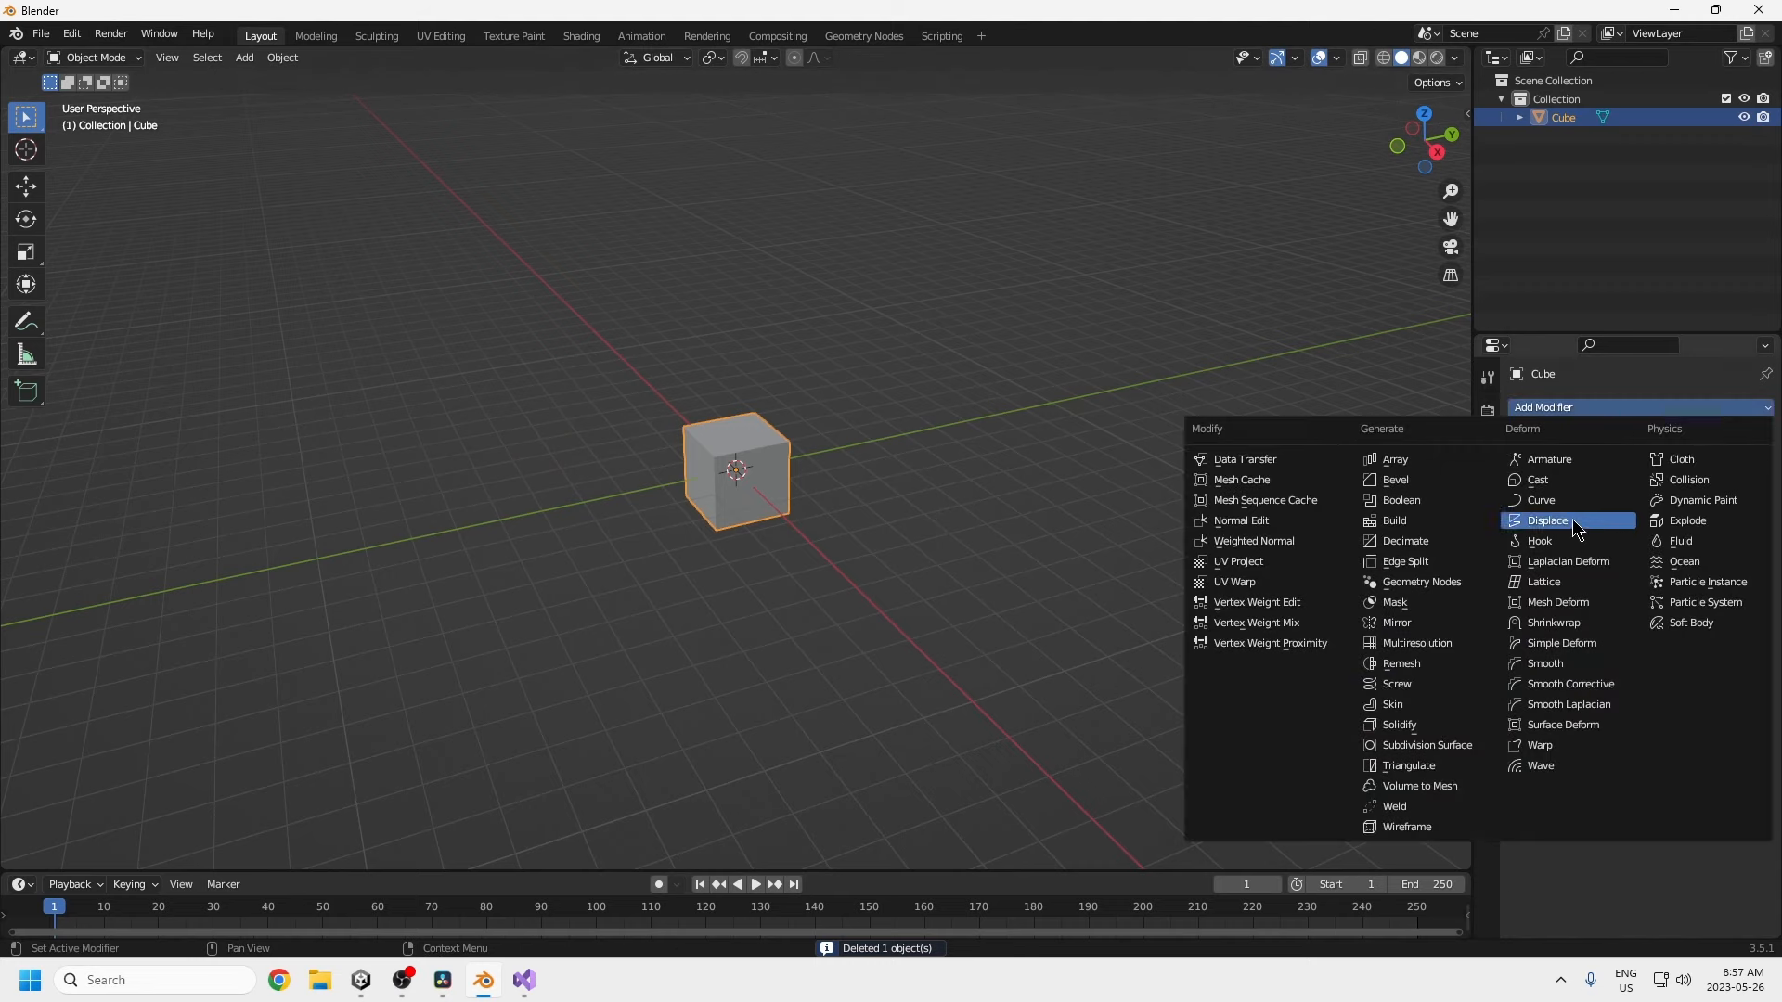
{"action": "left_click", "coordinate": [1420, 745]}
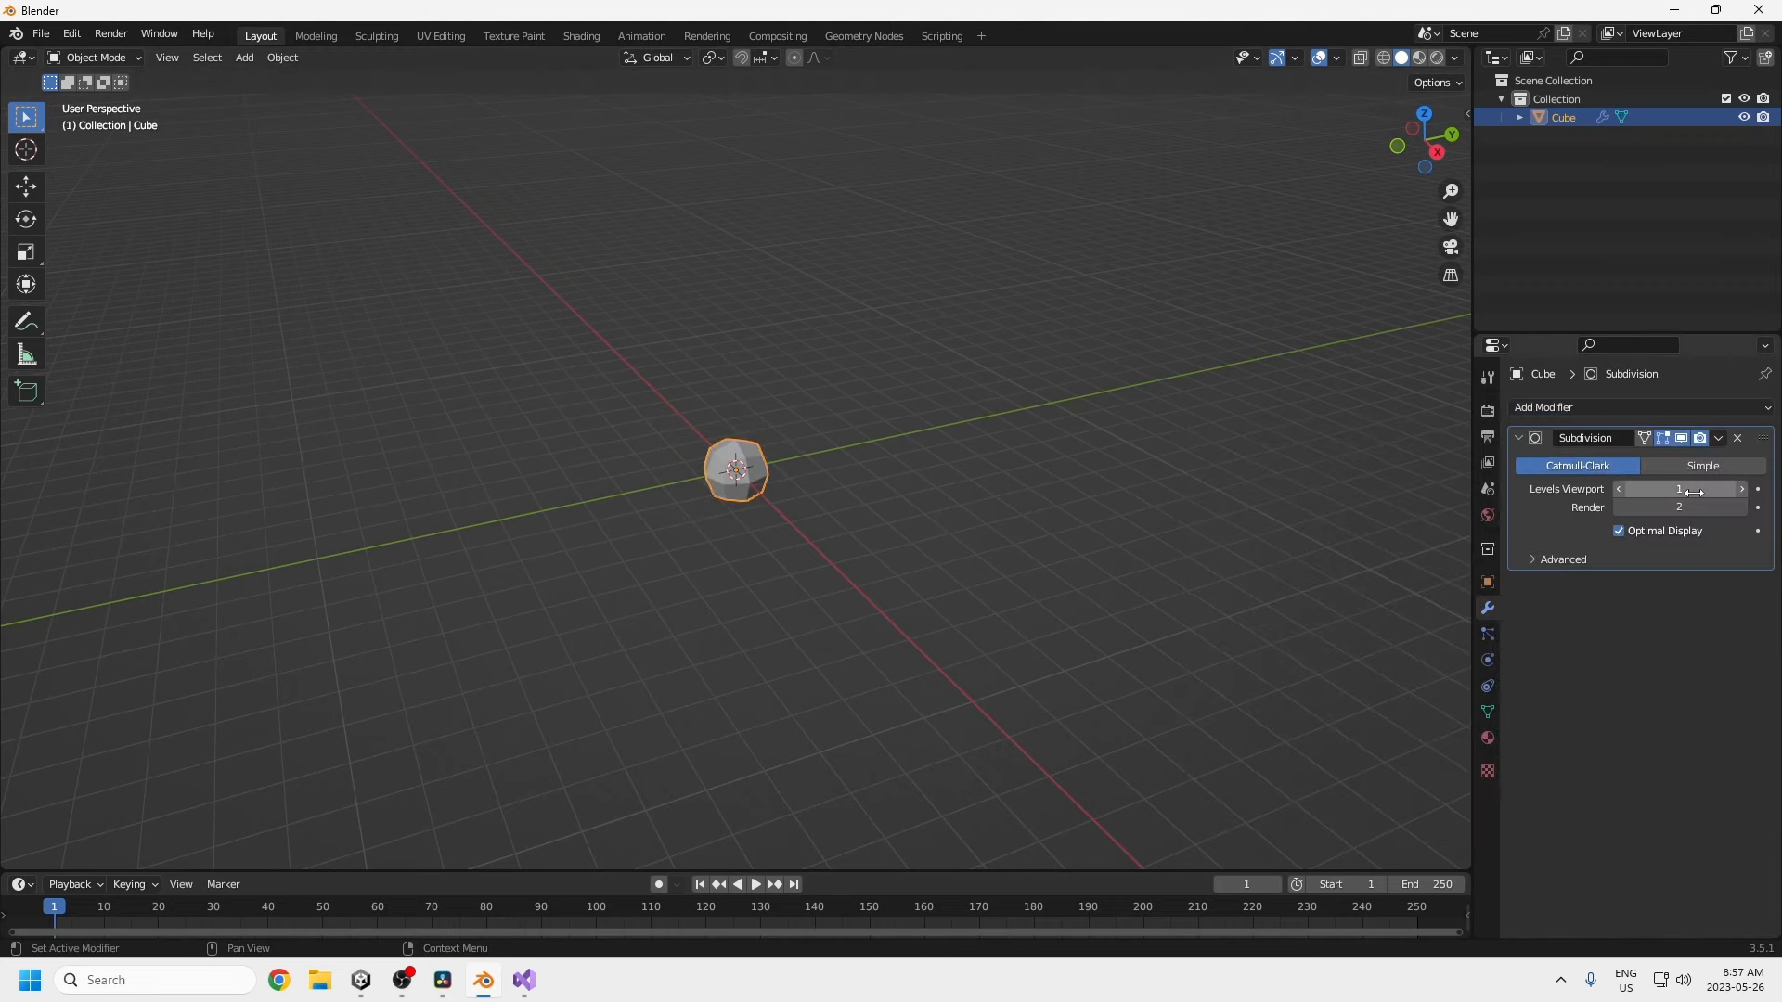
{"action": "left_click", "coordinate": [1718, 438]}
{"action": "left_click", "coordinate": [1684, 459]}
- Add a Displace modifier to the rounded cube and give it a new texture of type Voronoi
{"action": "left_click", "coordinate": [1618, 408]}
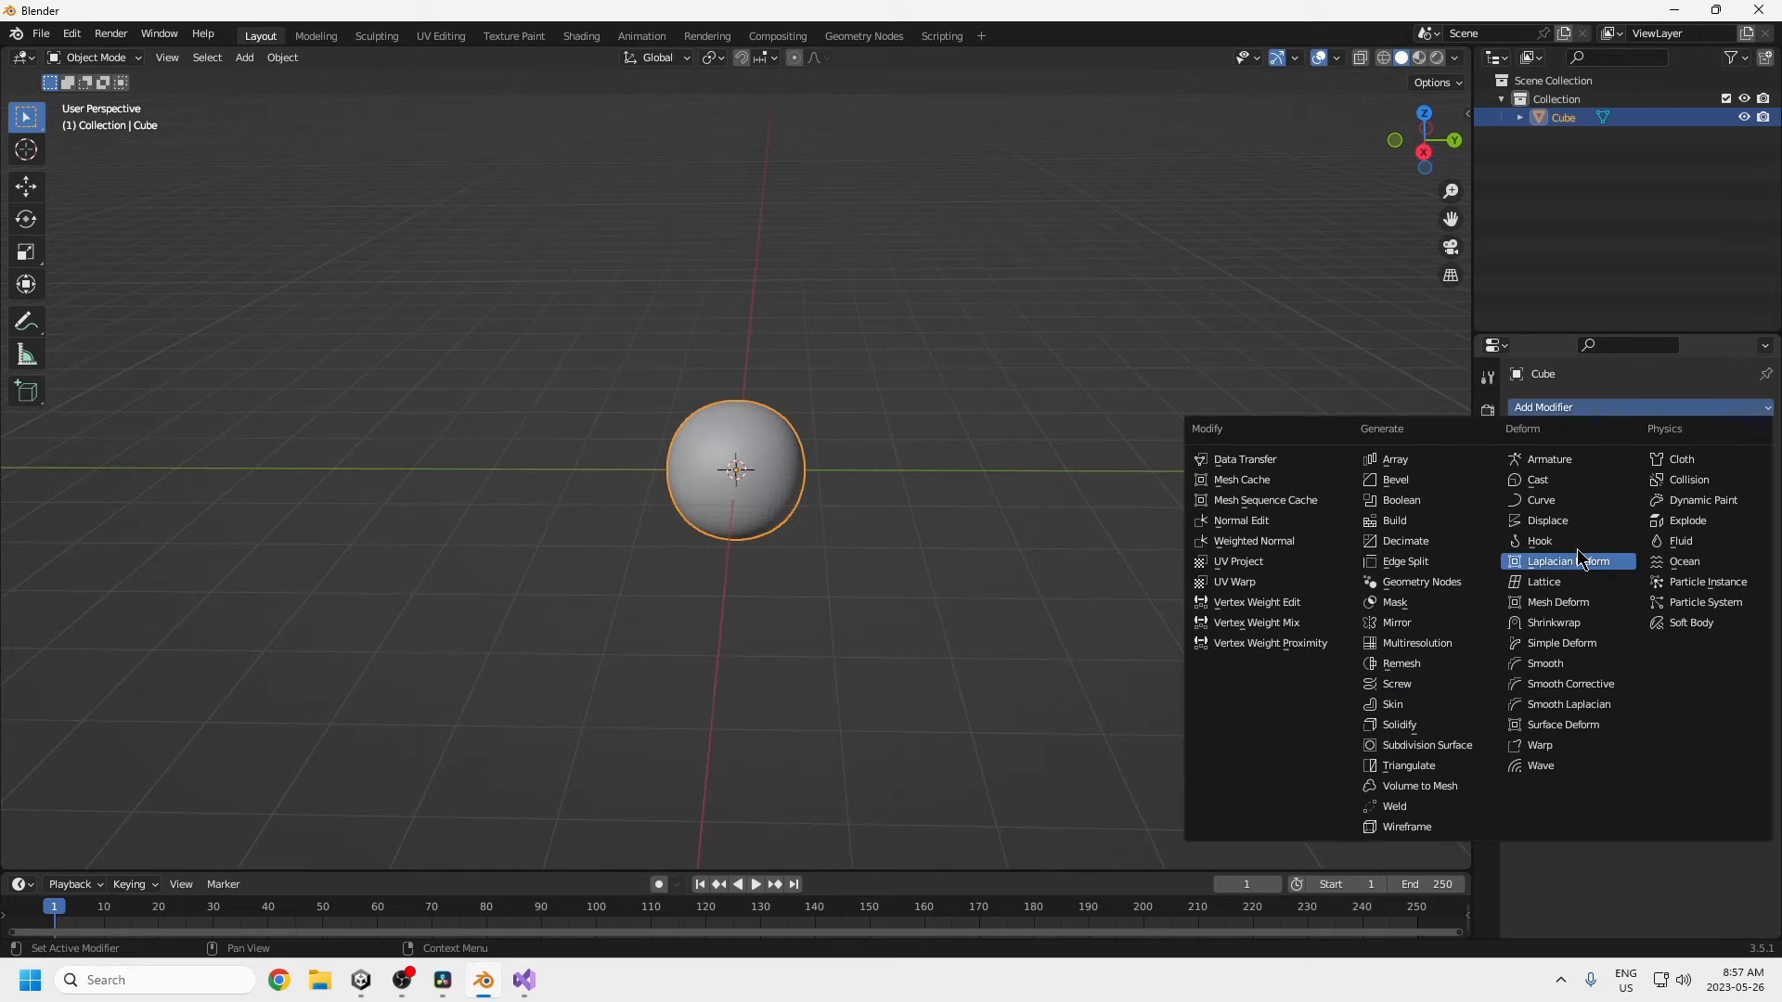
{"action": "left_click", "coordinate": [1570, 521]}
{"action": "left_click", "coordinate": [1589, 468]}
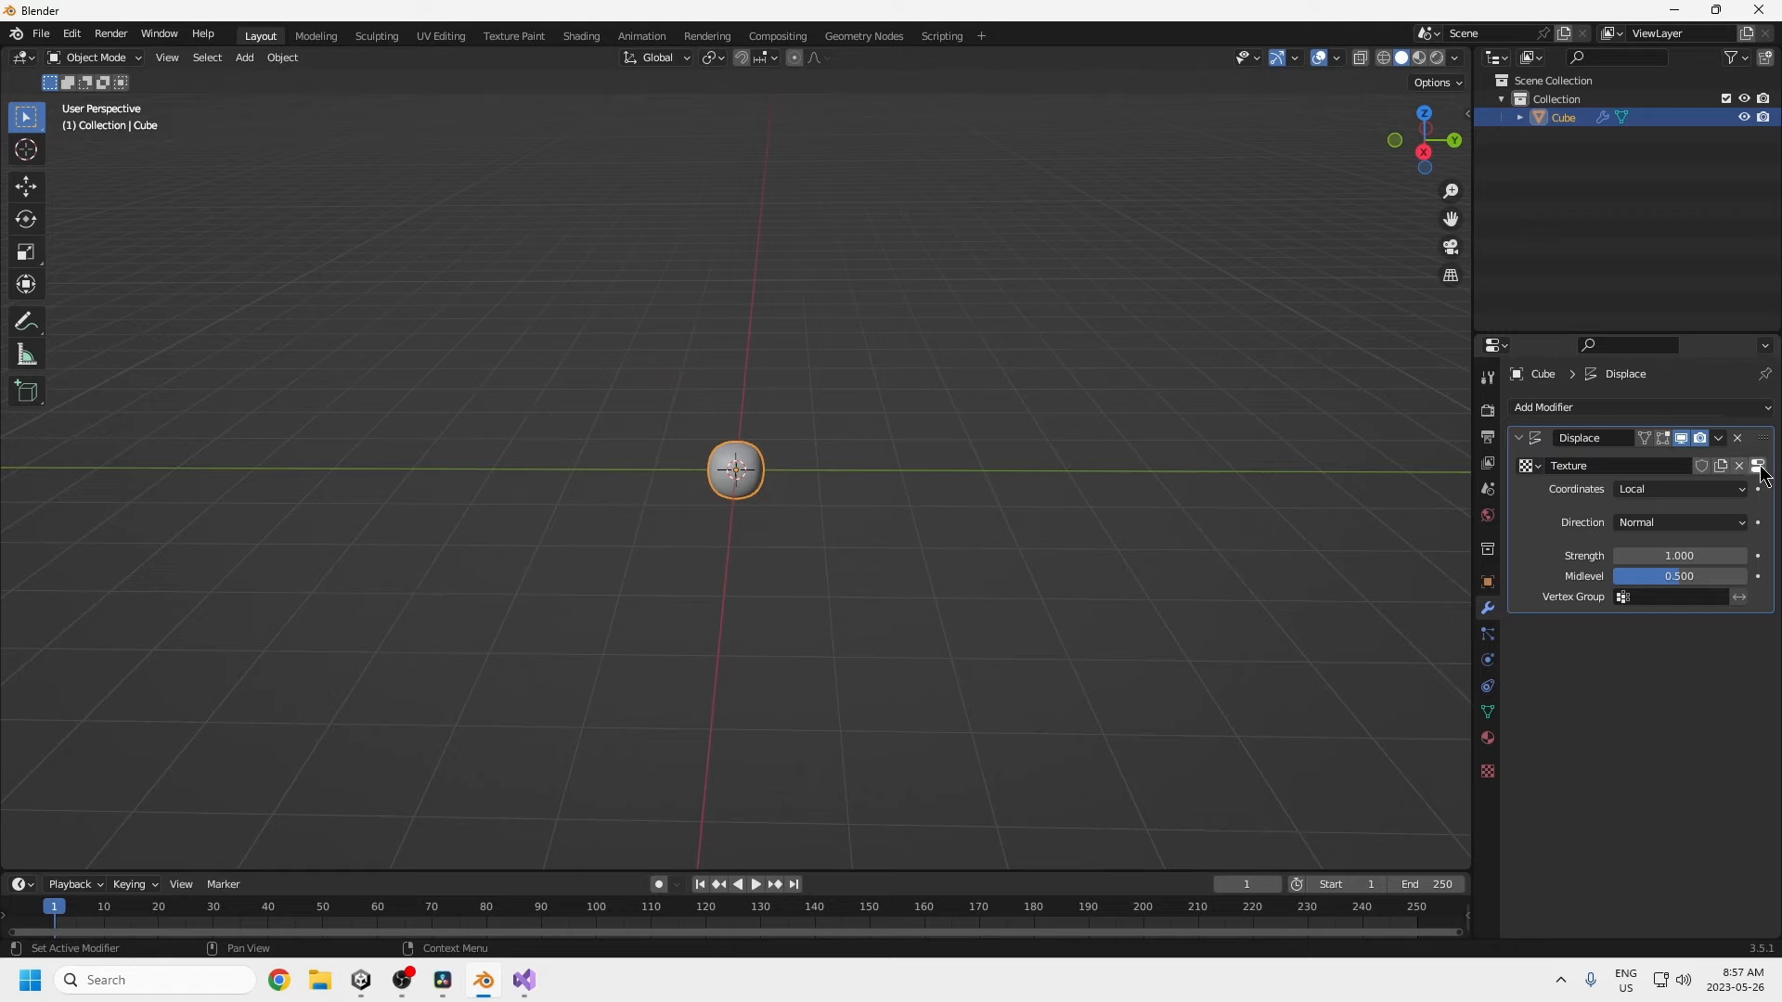
{"action": "left_click", "coordinate": [1758, 467]}
{"action": "left_click", "coordinate": [1652, 470]}
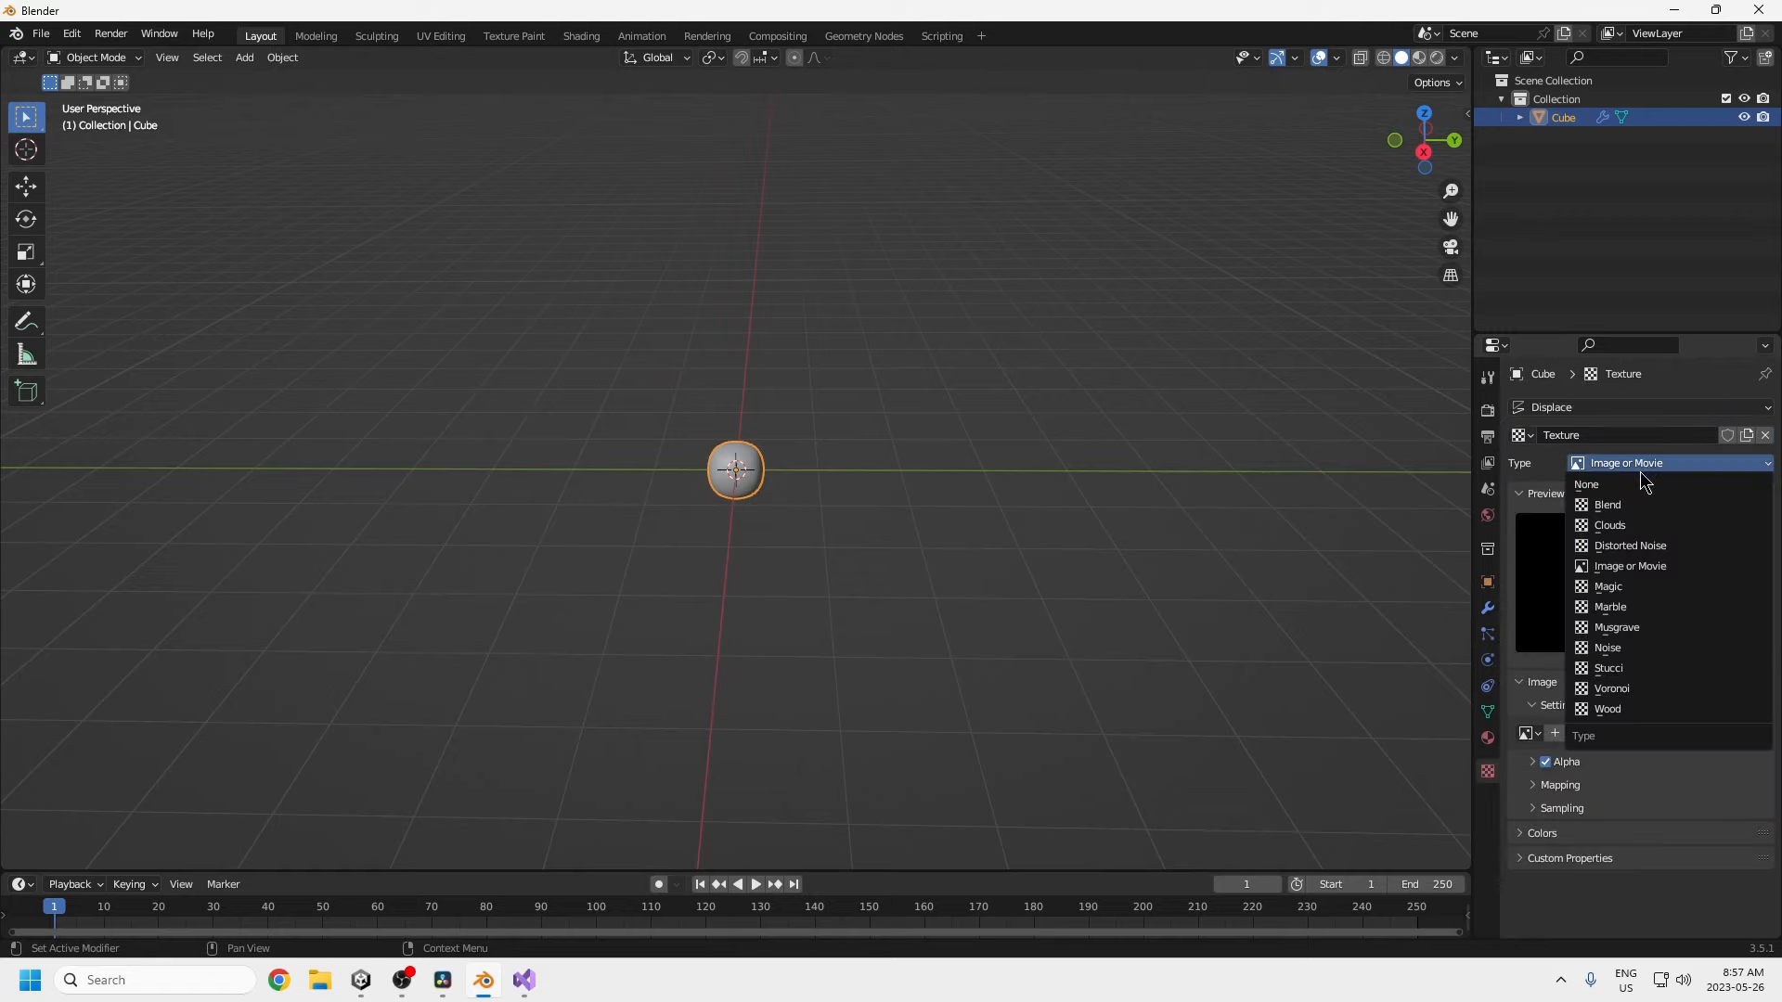
{"action": "left_click", "coordinate": [1616, 688]}
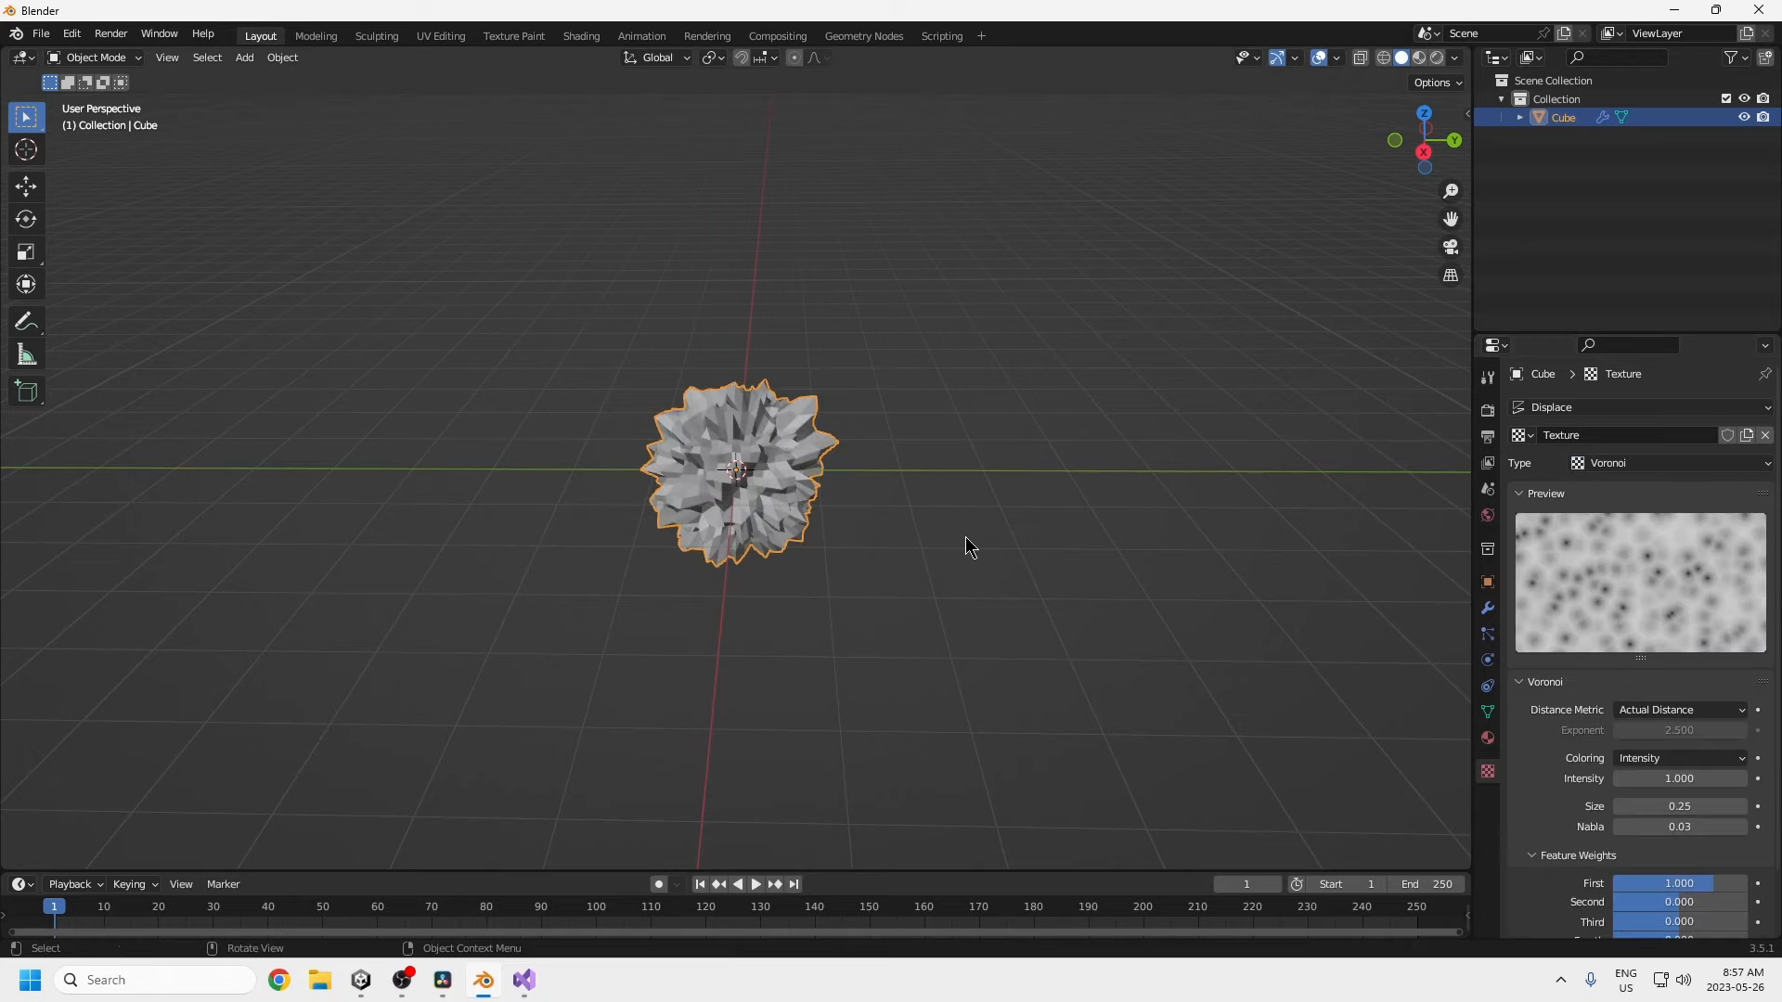
- Set the Voronoi texture's size to 0.88 so the mesh takes on a rock shape
{"action": "middle_click_drag", "start_coordinate": [869, 475], "coordinate": [938, 485], "text": "shift"}
{"action": "middle_click_drag", "start_coordinate": [770, 476], "coordinate": [736, 443]}
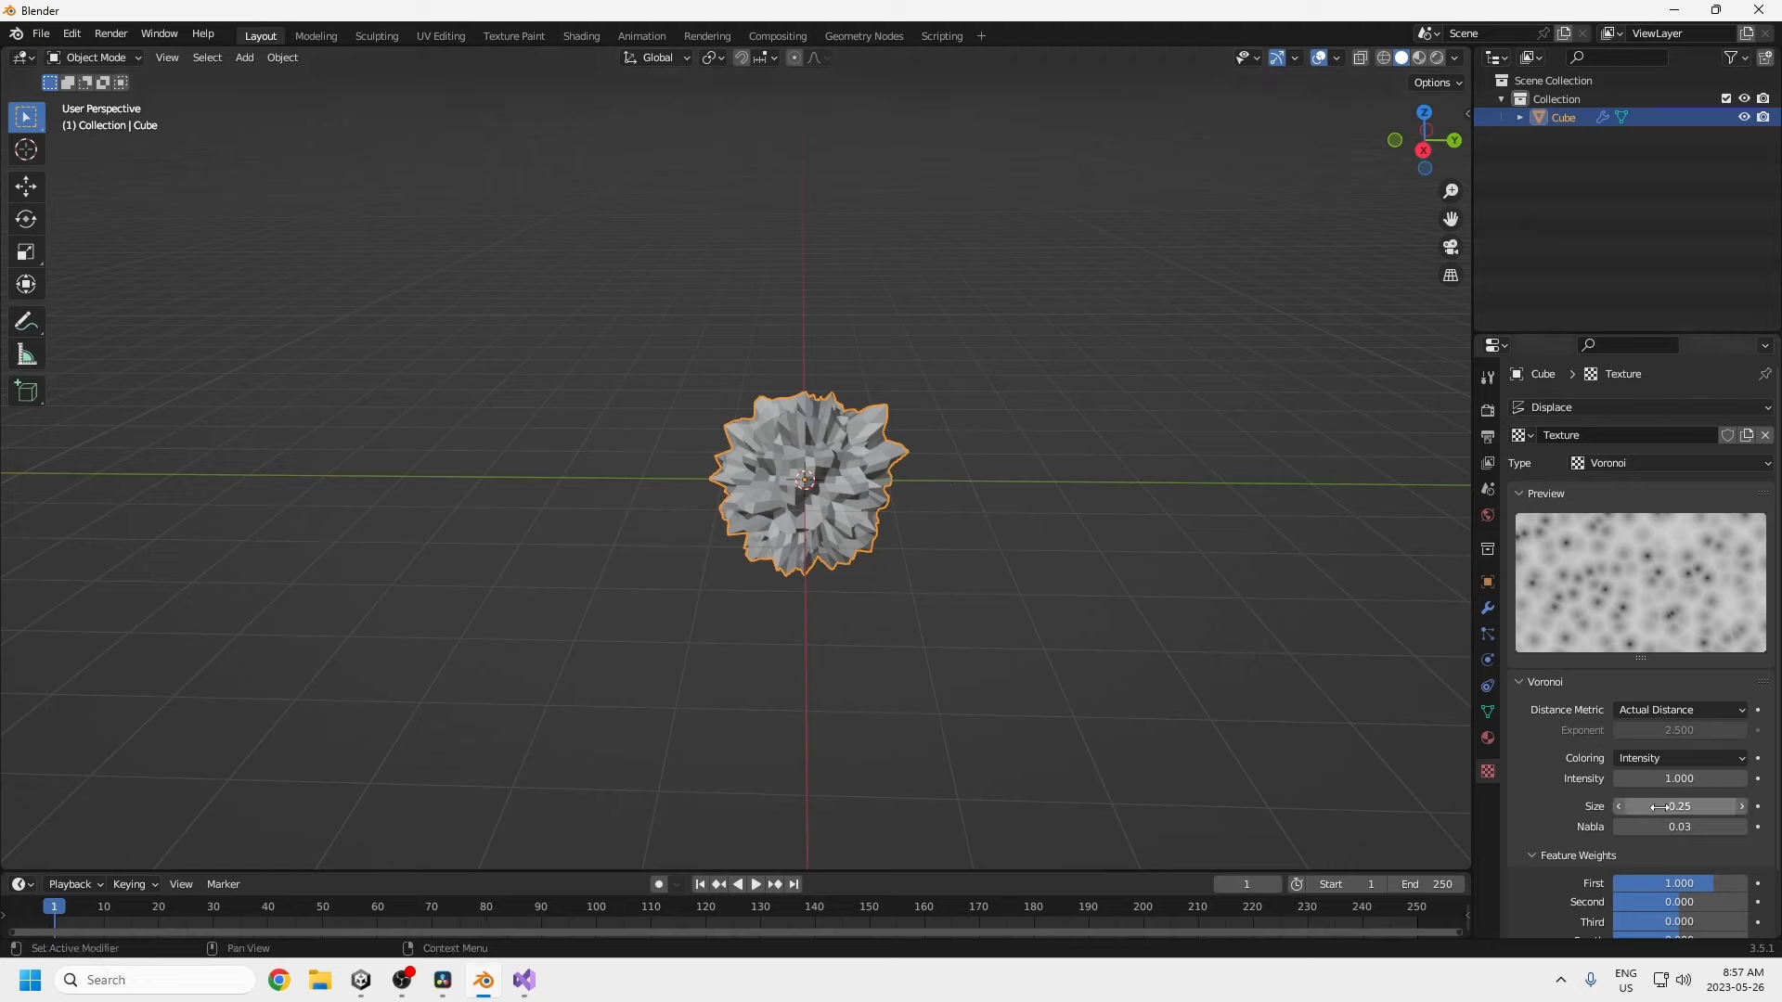
{"action": "left_click_drag", "start_coordinate": [1660, 807], "coordinate": [1726, 806]}
- Shade the rock smooth and apply all its transforms
{"action": "middle_click_drag", "start_coordinate": [817, 557], "coordinate": [838, 462]}
{"action": "right_click", "coordinate": [838, 461]}
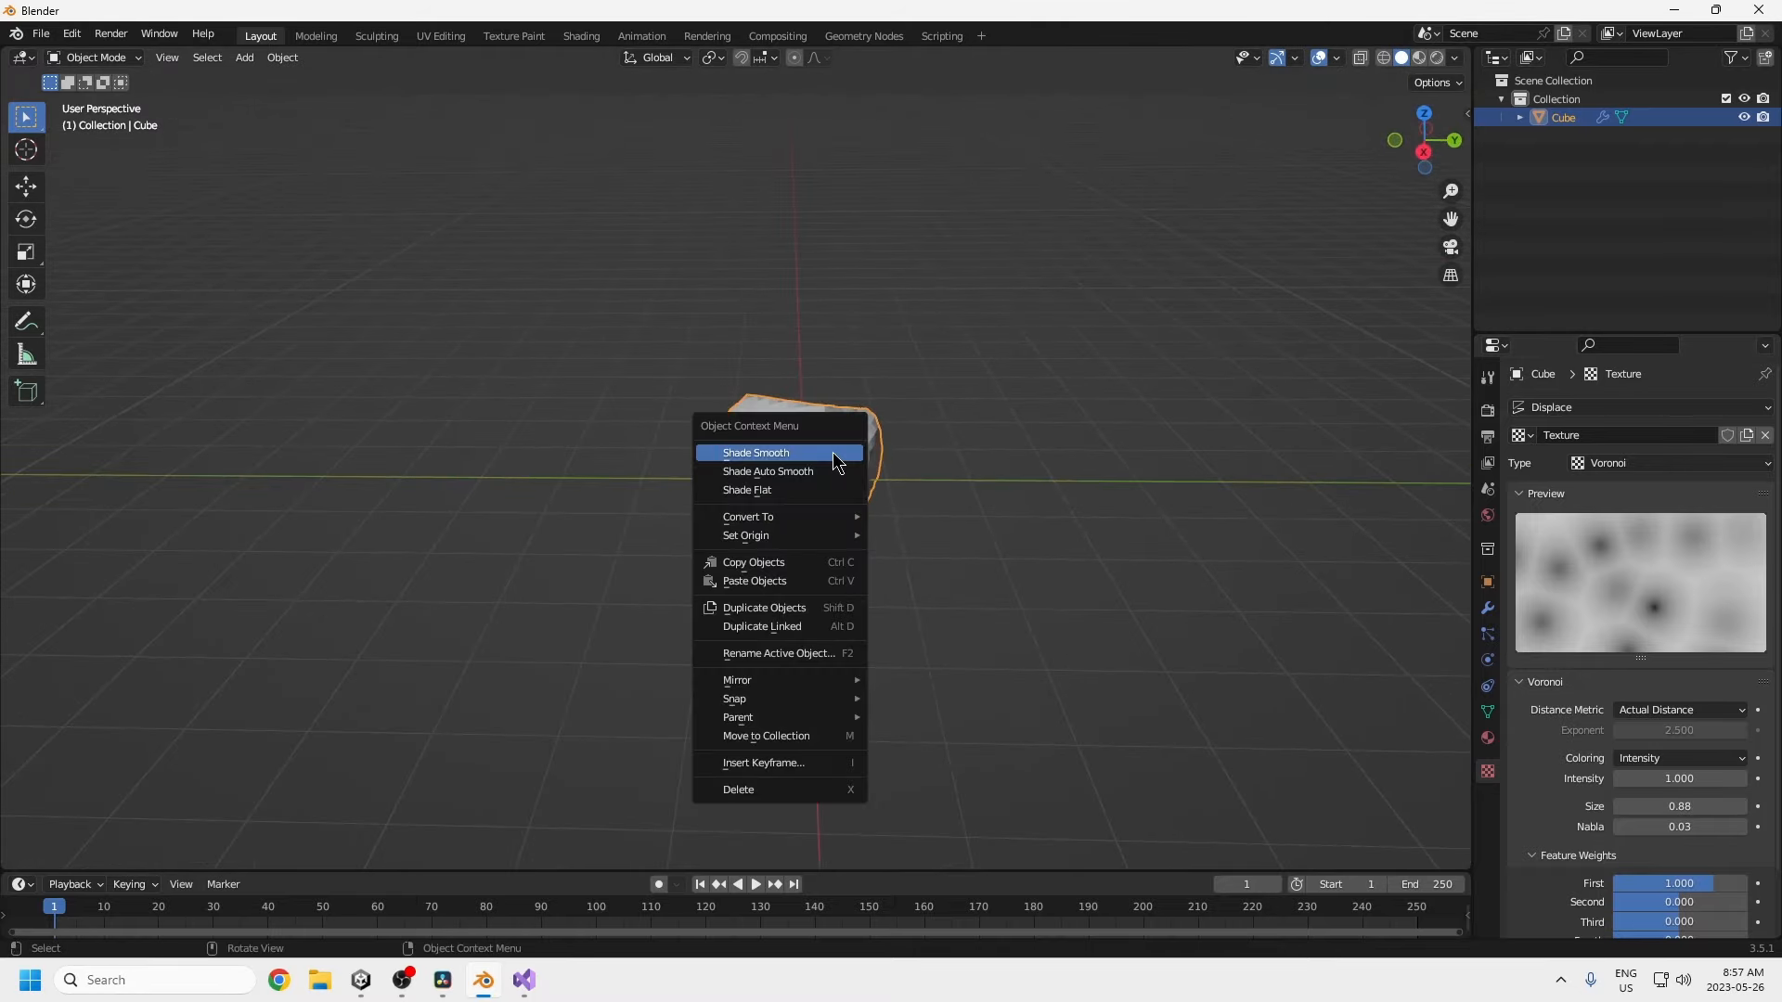
{"action": "left_click", "coordinate": [777, 455]}
{"action": "key", "text": "ctrl+a"}
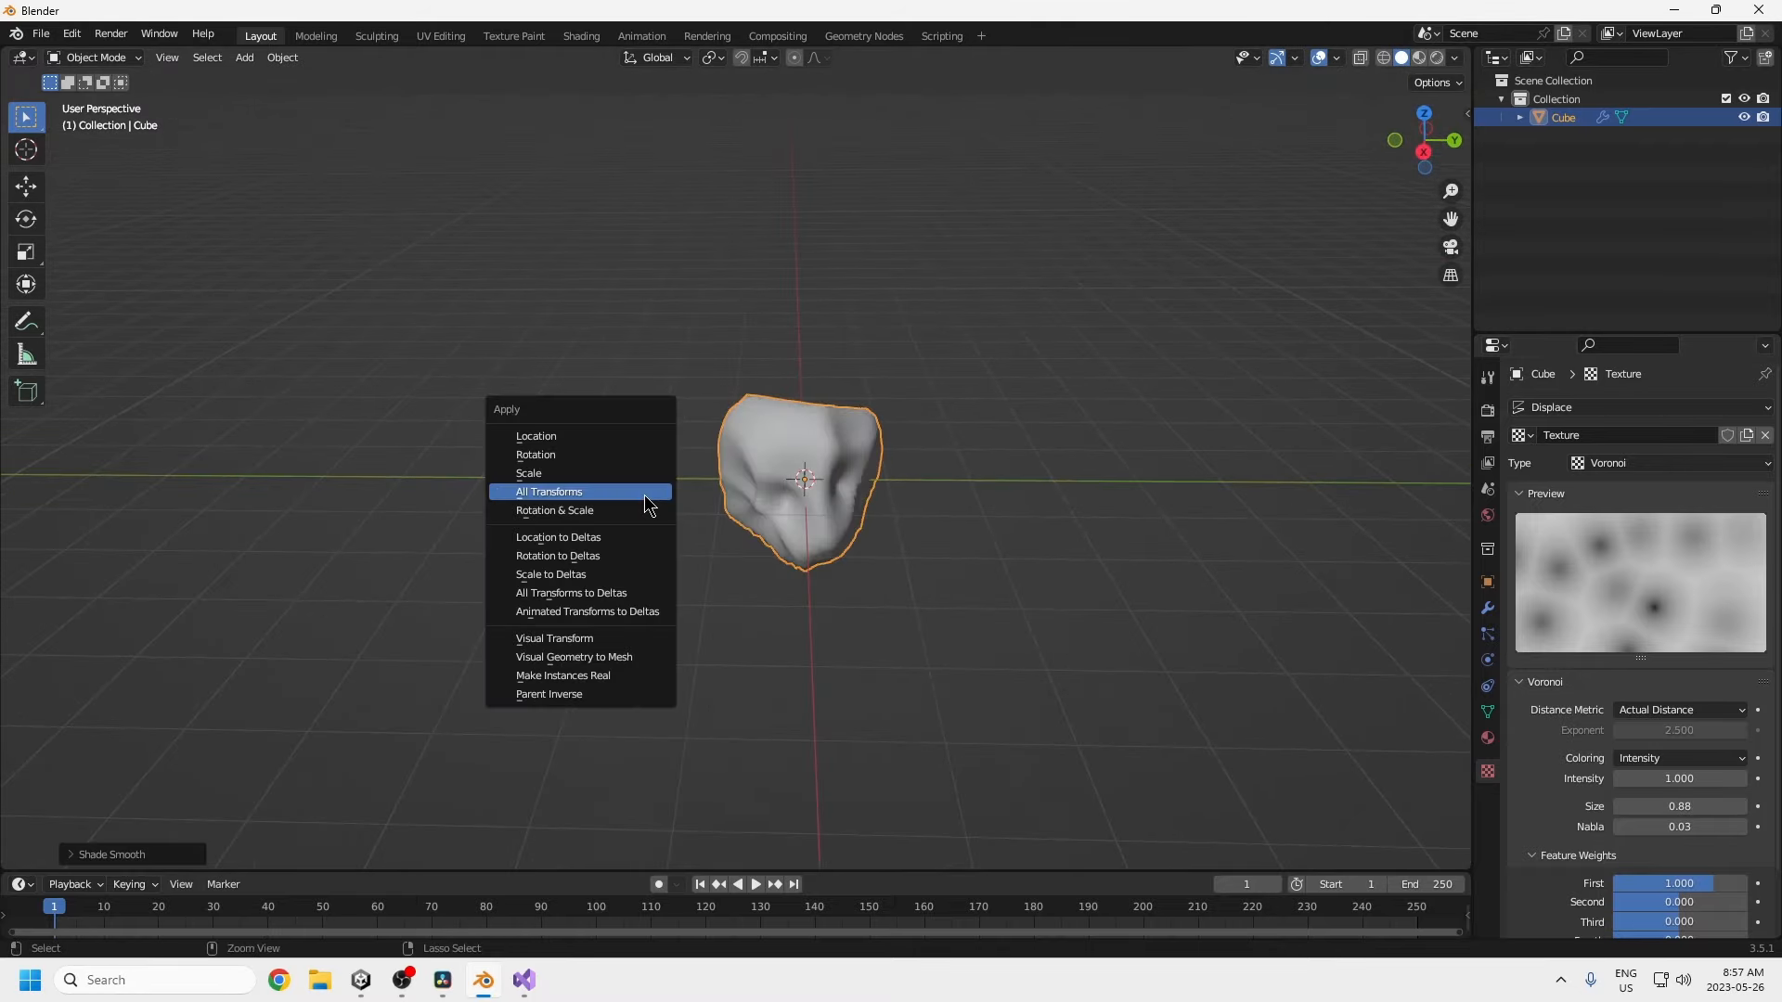
{"action": "left_click", "coordinate": [572, 492]}
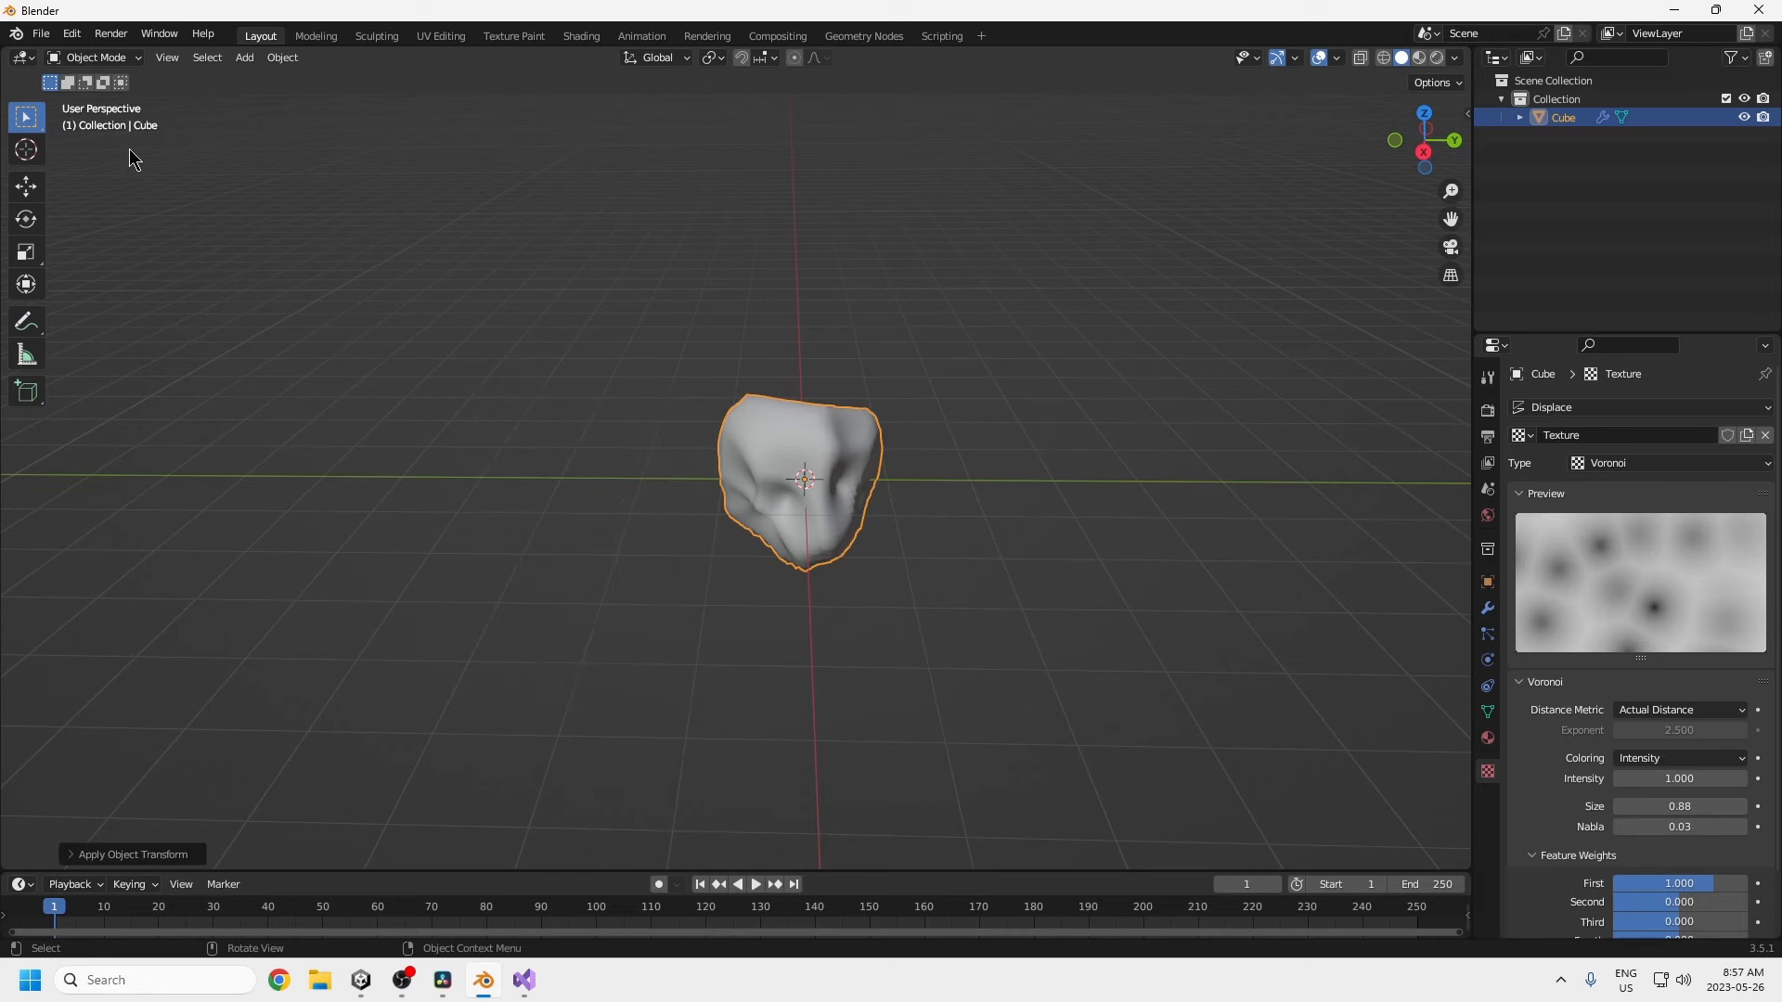
- Export the rock as Meteor.fbx to Documents with FBX Units Scale, Y Forward and Z Up
{"action": "left_click", "coordinate": [51, 37]}
{"action": "left_click", "coordinate": [673, 751]}
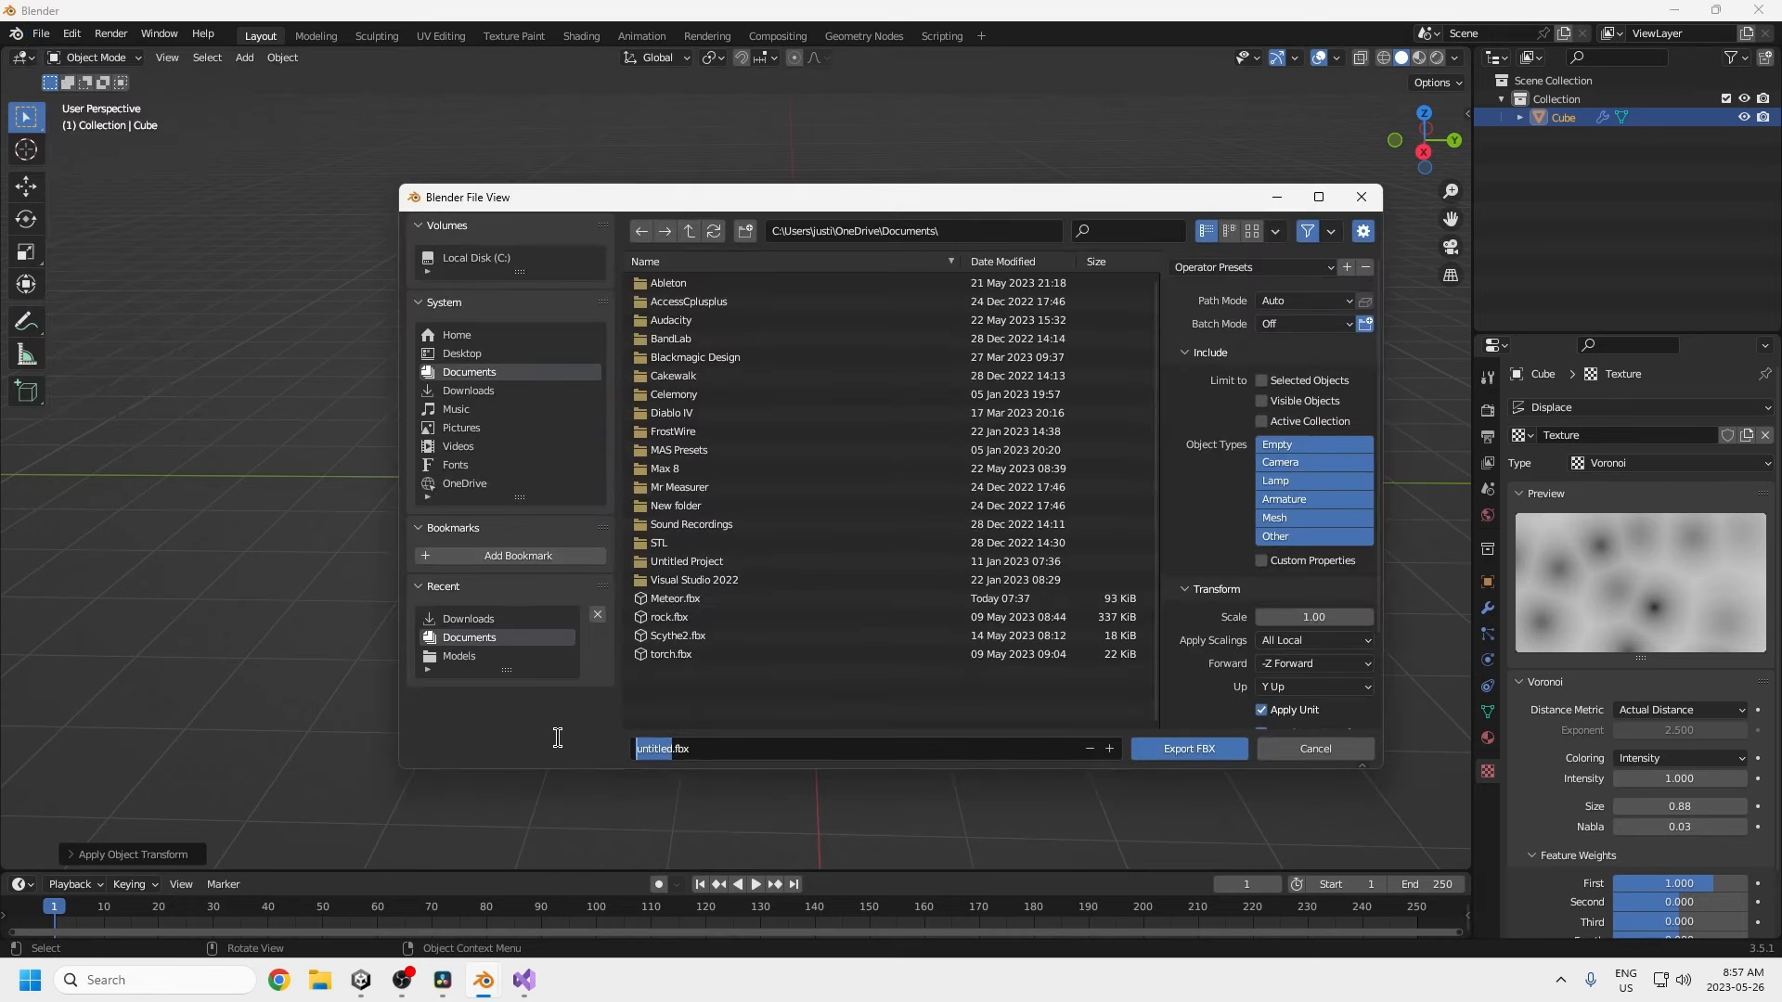
{"action": "type", "text": "Meteor"}
{"action": "key", "text": "Return"}
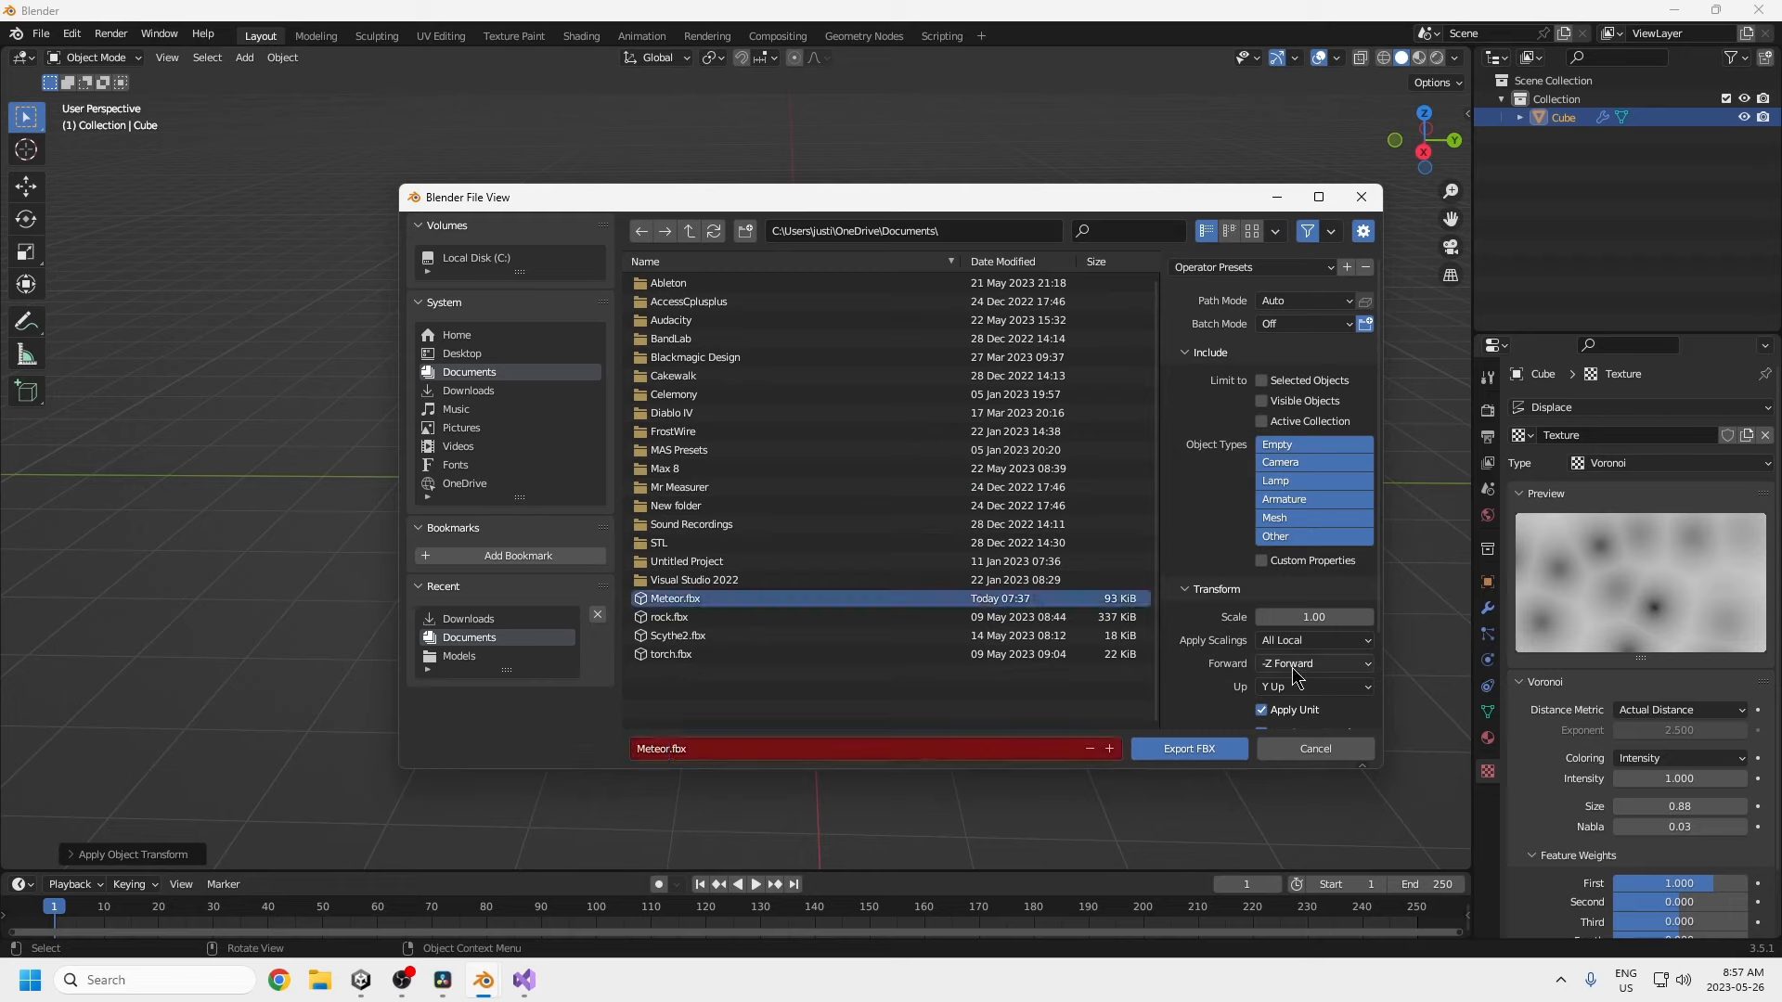
{"action": "left_click", "coordinate": [1292, 665]}
{"action": "left_click", "coordinate": [1284, 621]}
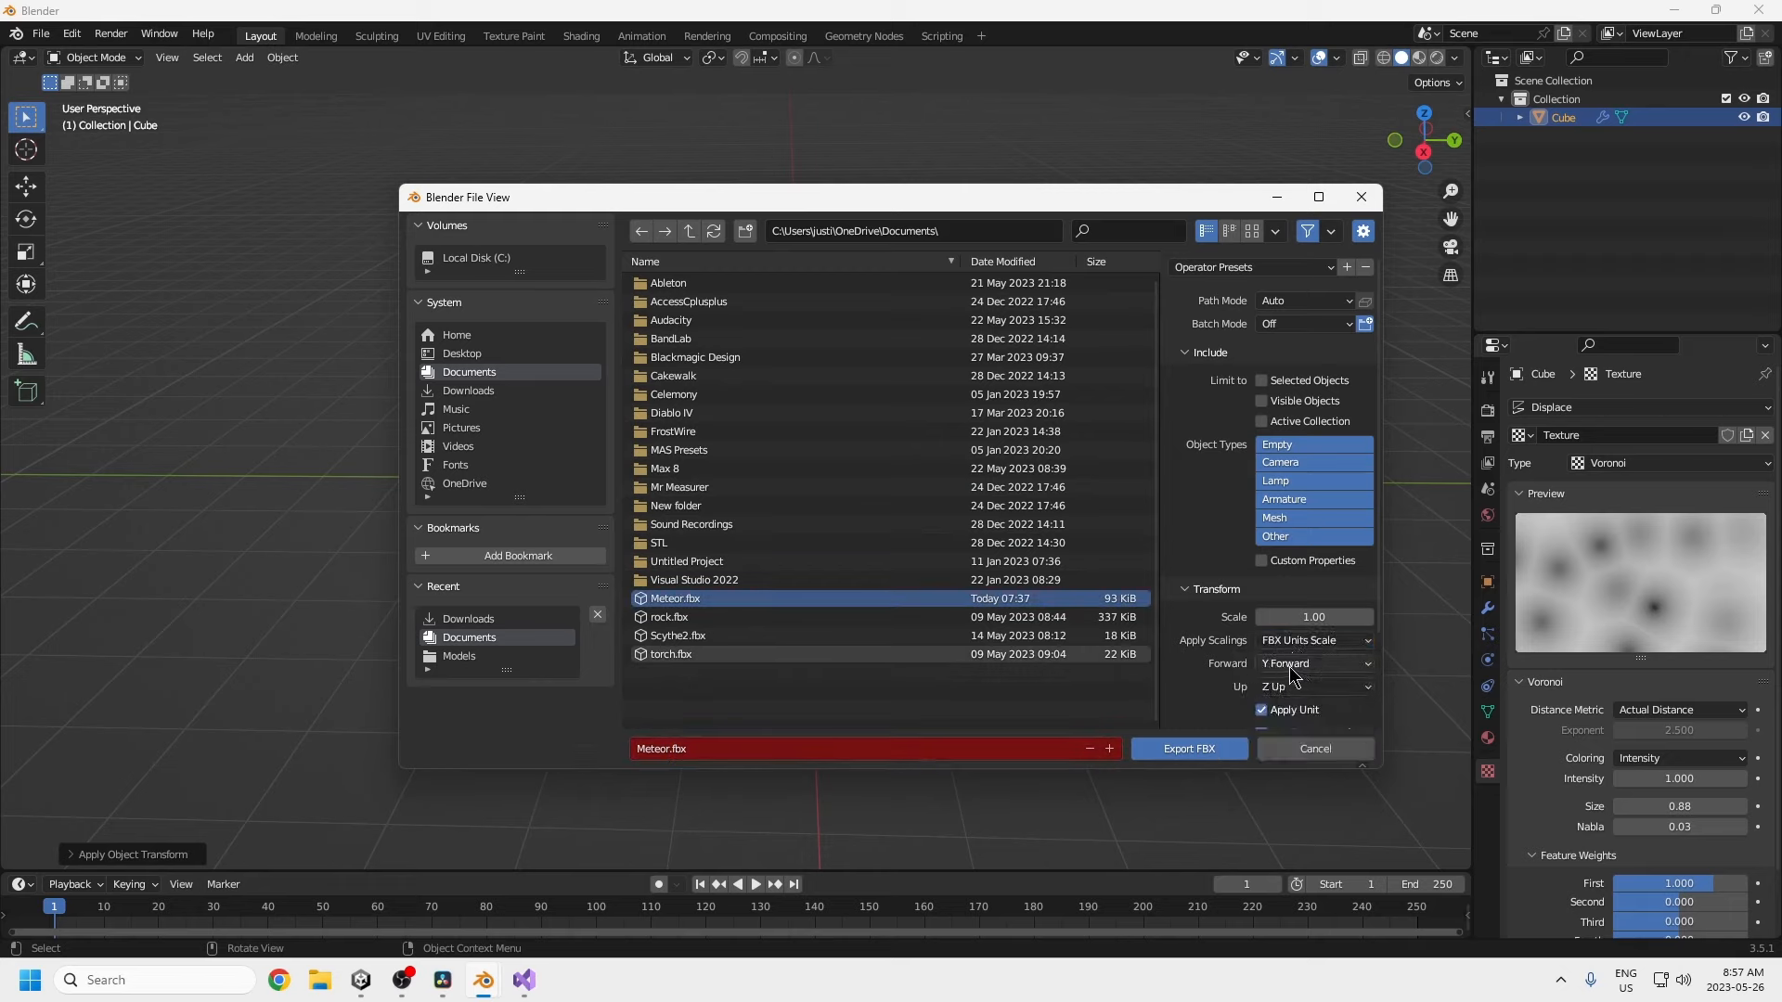
{"action": "left_click", "coordinate": [1190, 750]}
- Switch to Unity and open the Downloads folder in File Explorer to pick out meteor.fbx
{"action": "left_click", "coordinate": [361, 980]}
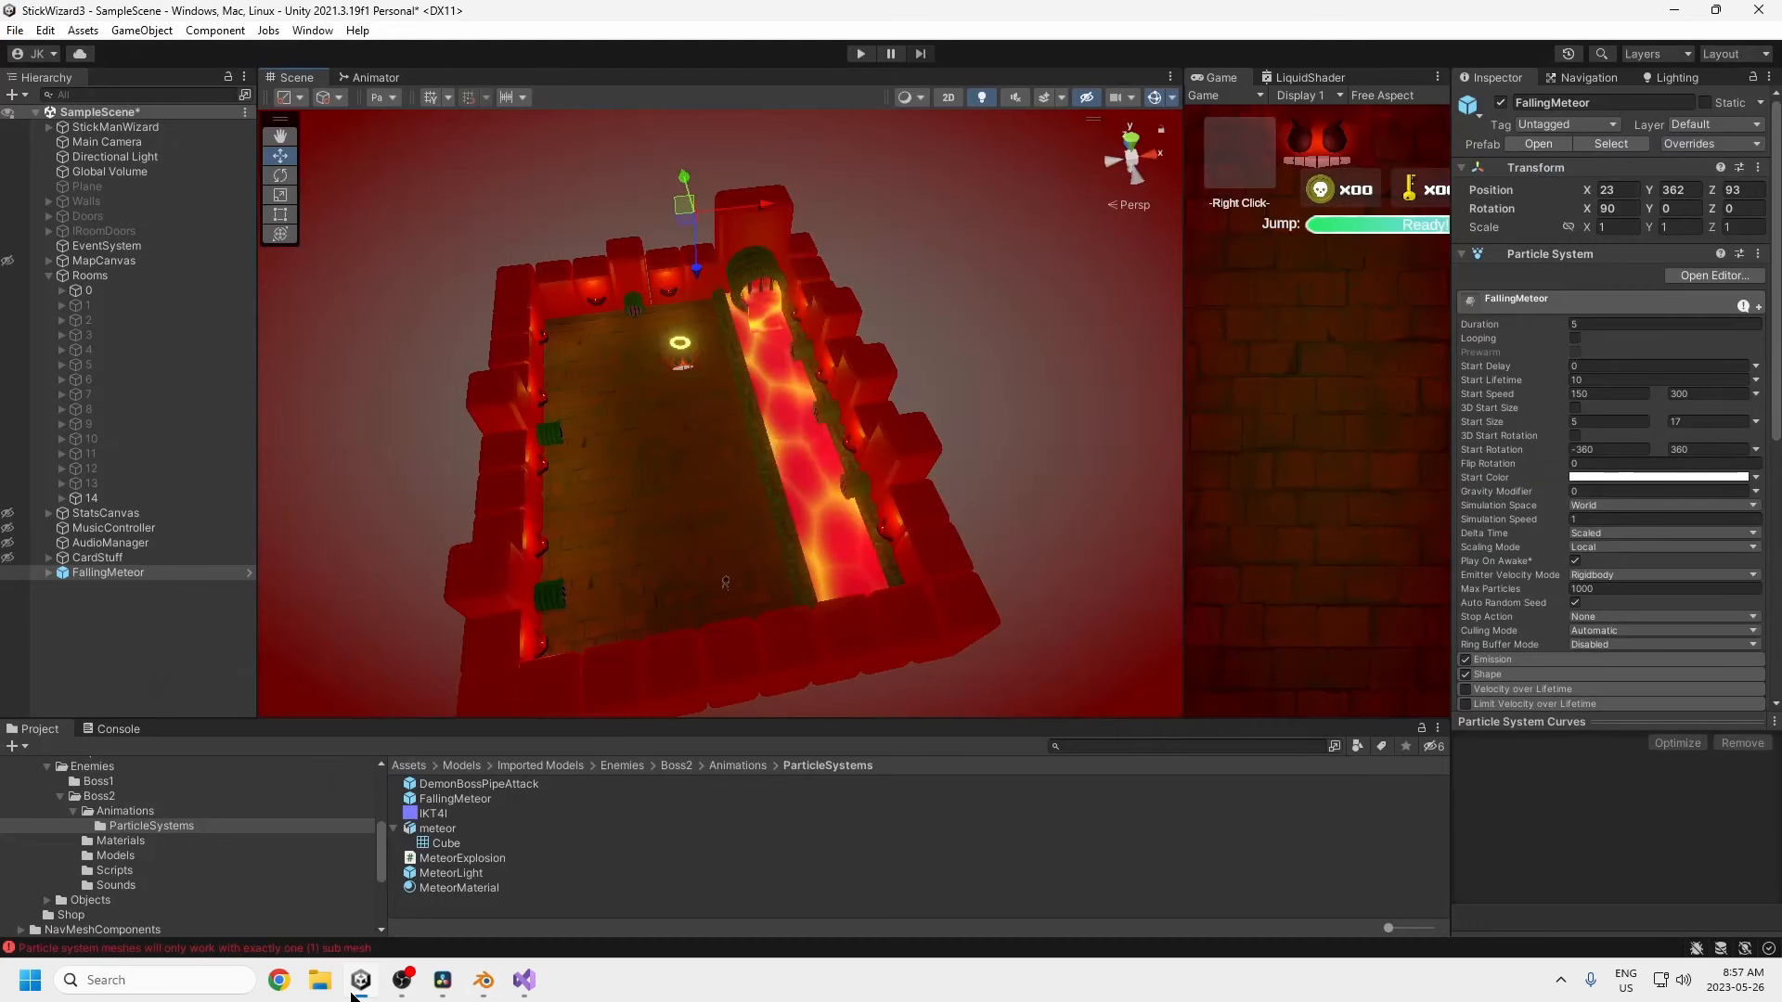
{"action": "left_click", "coordinate": [319, 980]}
{"action": "left_click", "coordinate": [668, 408]}
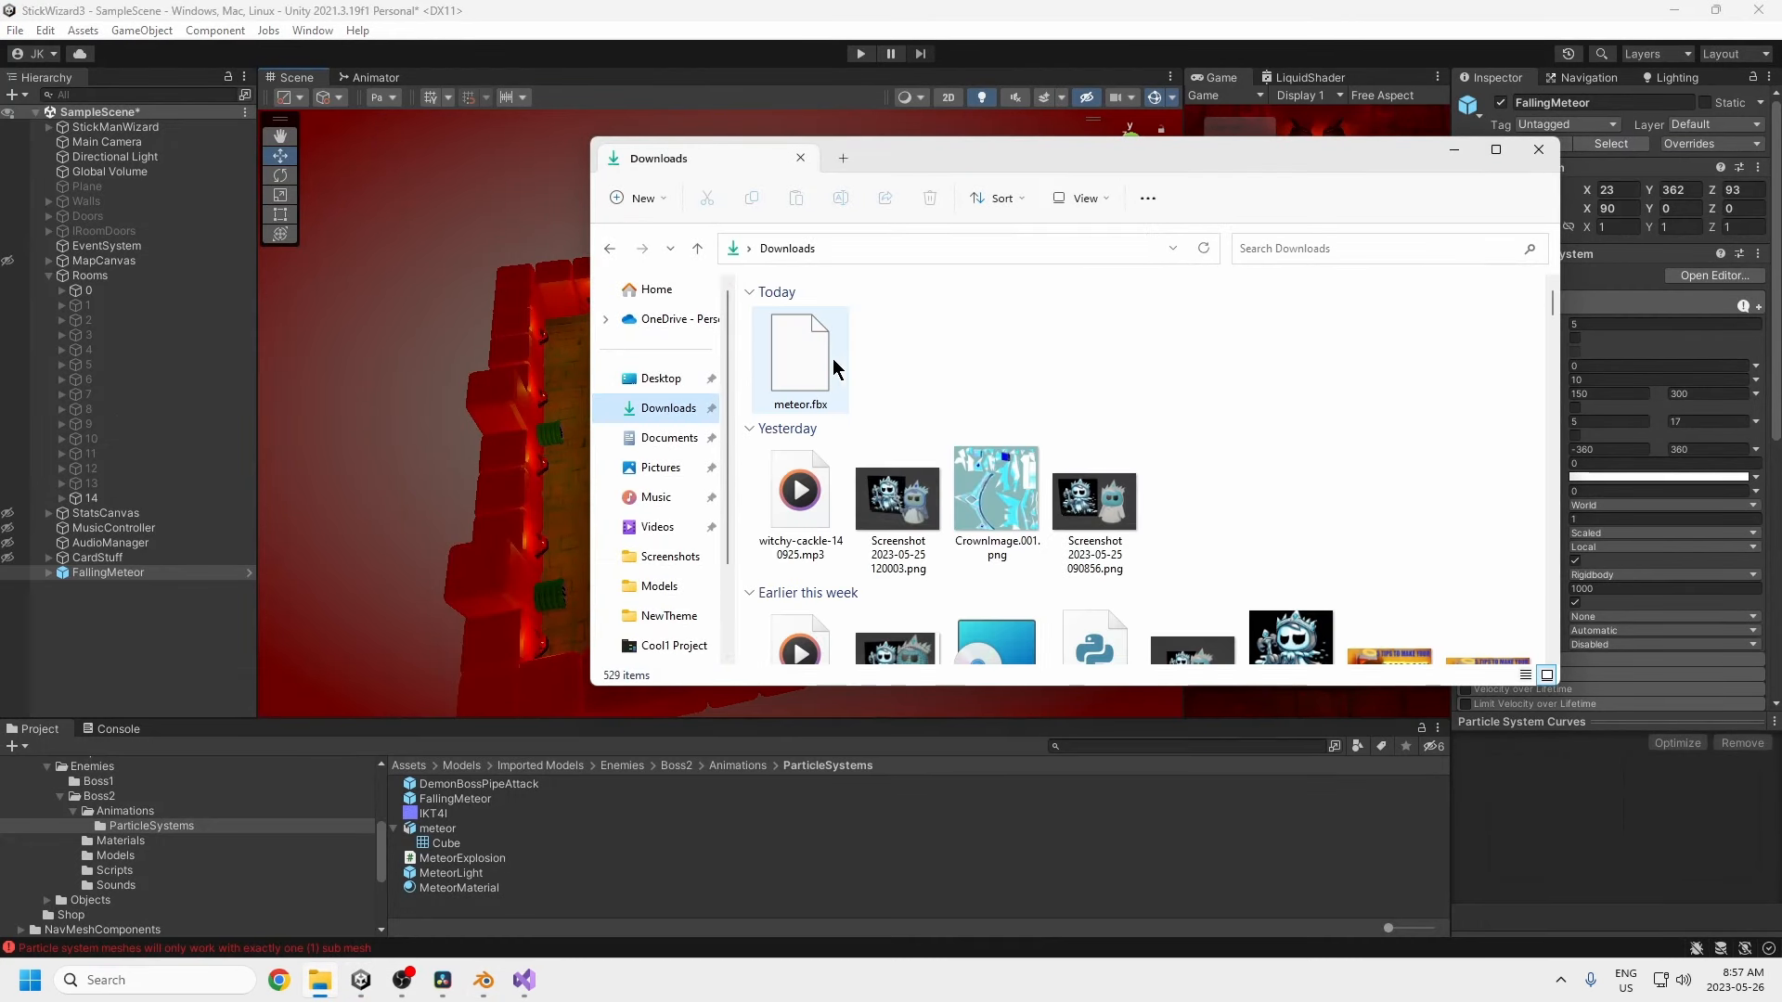
{"action": "left_click_drag", "start_coordinate": [798, 362], "coordinate": [440, 857]}
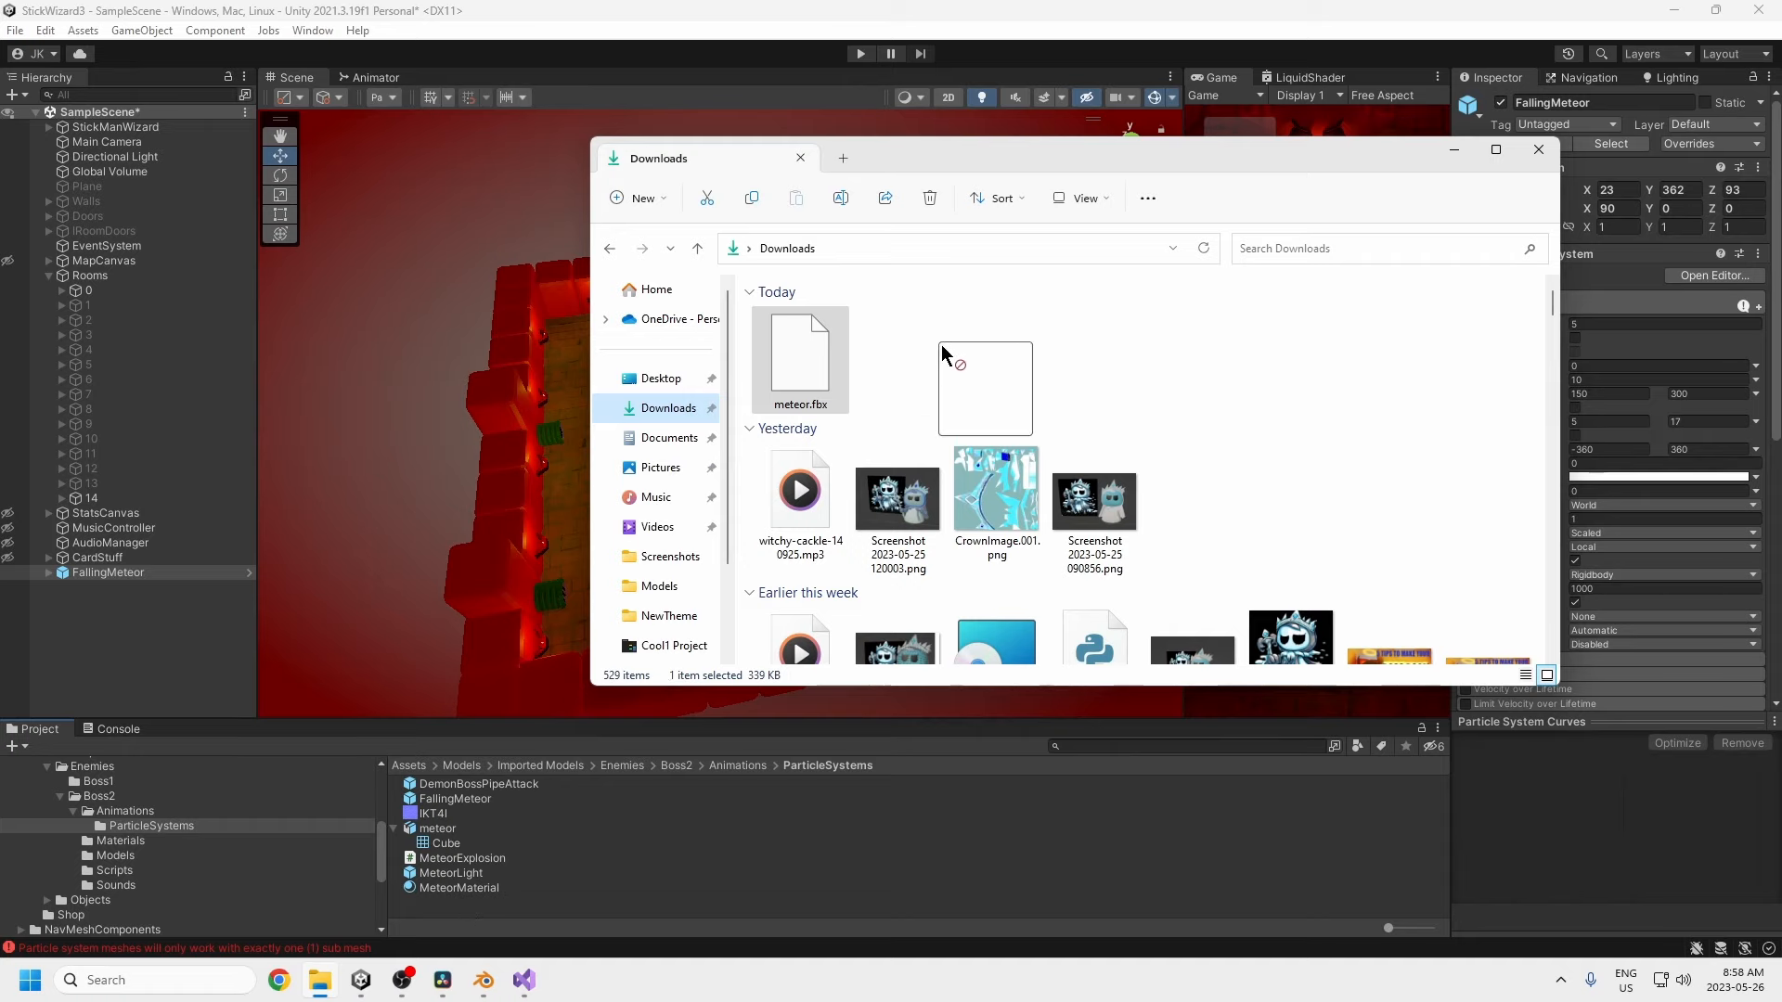
- Create a new folder named Tutorial3 in the project's Assets folder
{"action": "scroll", "coordinate": [210, 851], "scroll_direction": "down", "scroll_amount": 4}
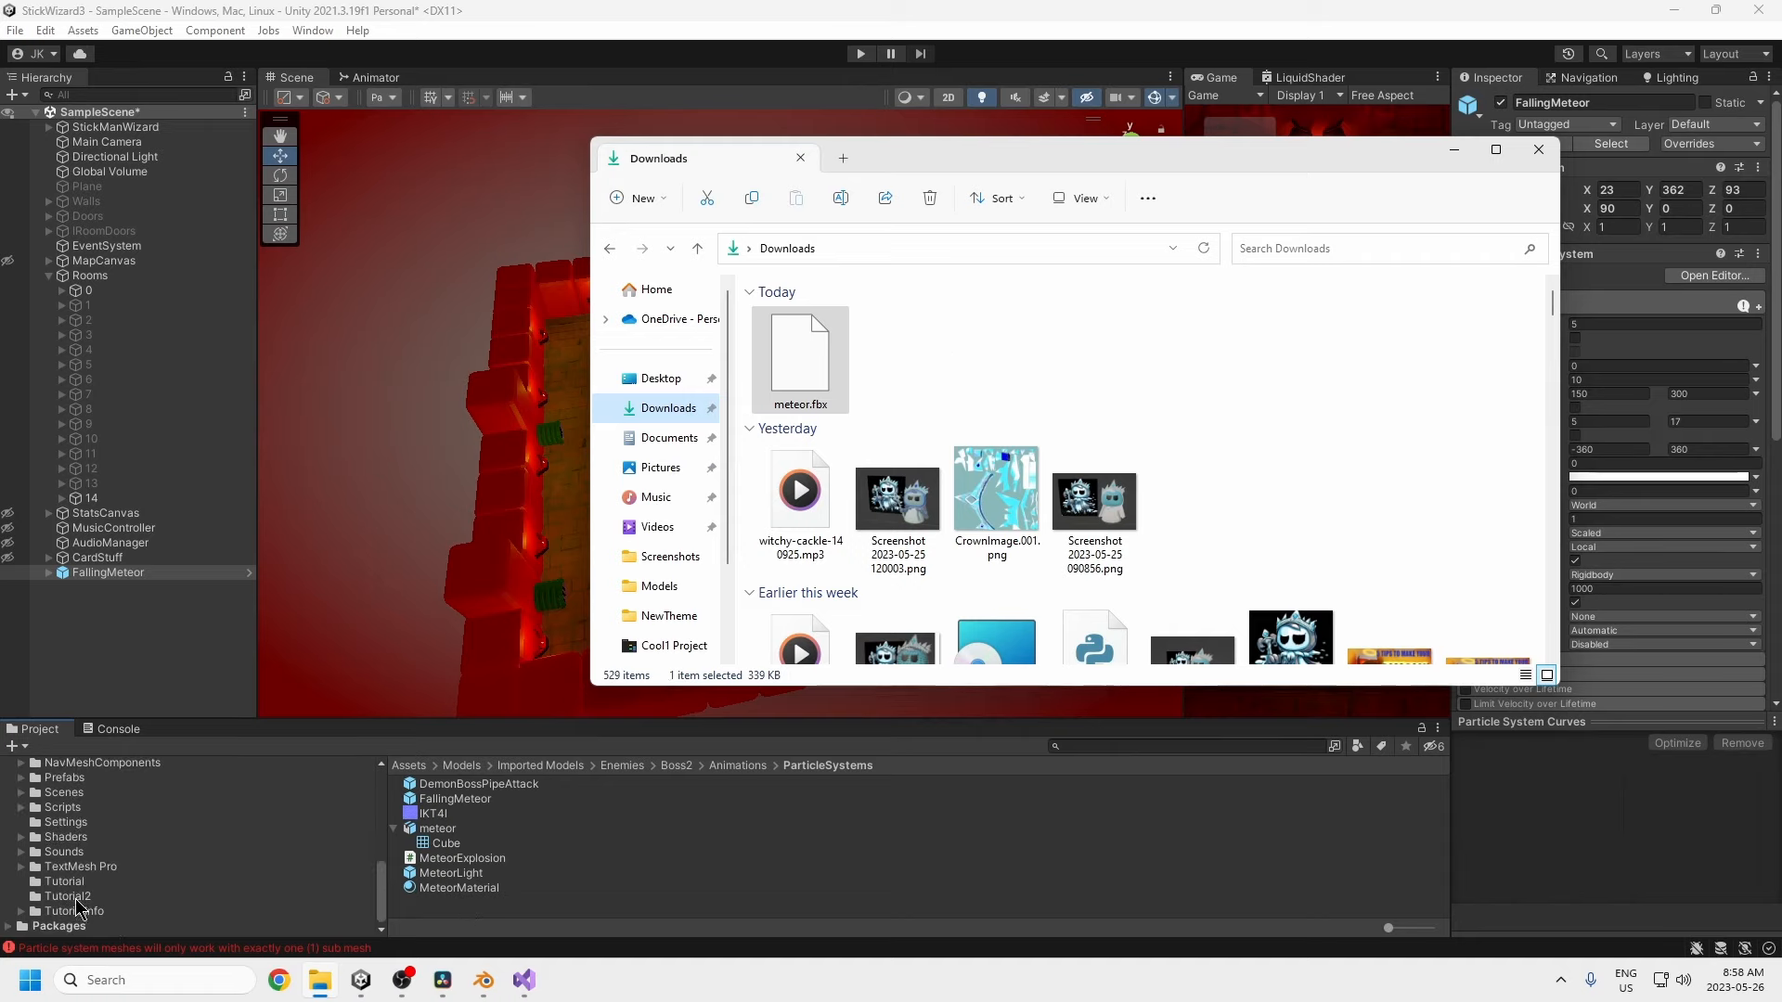
{"action": "scroll", "coordinate": [79, 908], "scroll_direction": "up", "scroll_amount": 5}
{"action": "right_click", "coordinate": [58, 836]}
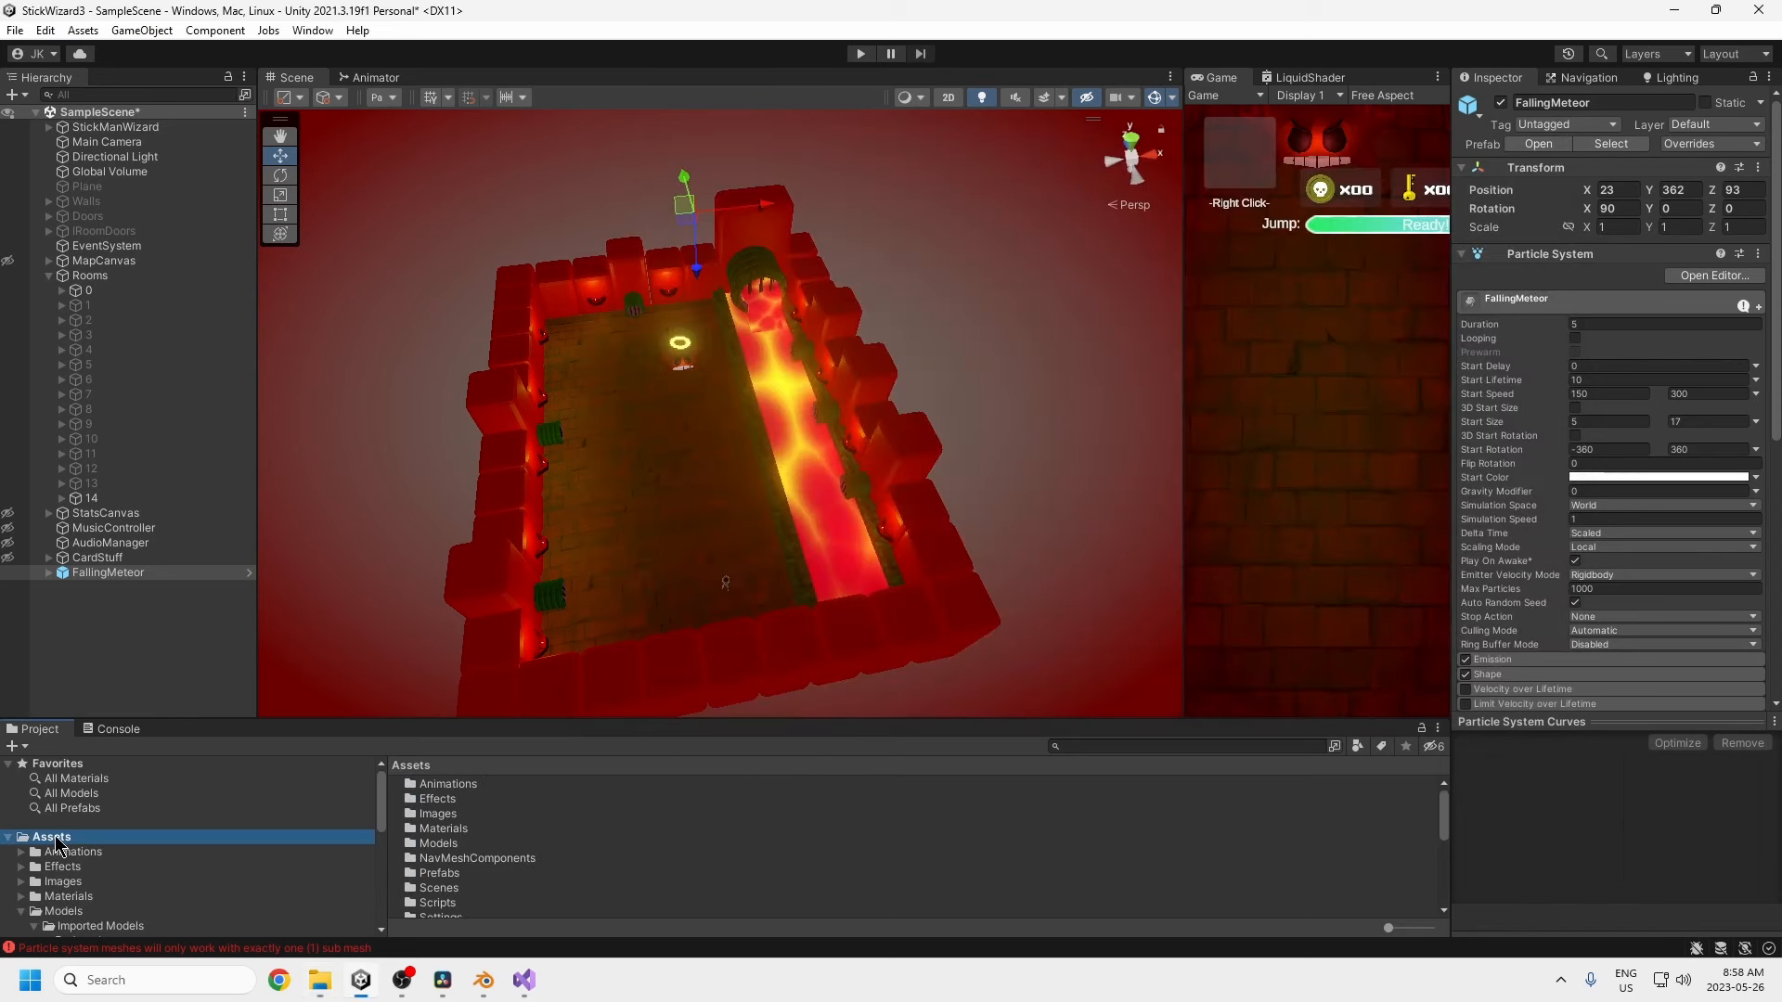
{"action": "mouse_move", "coordinate": [108, 338]}
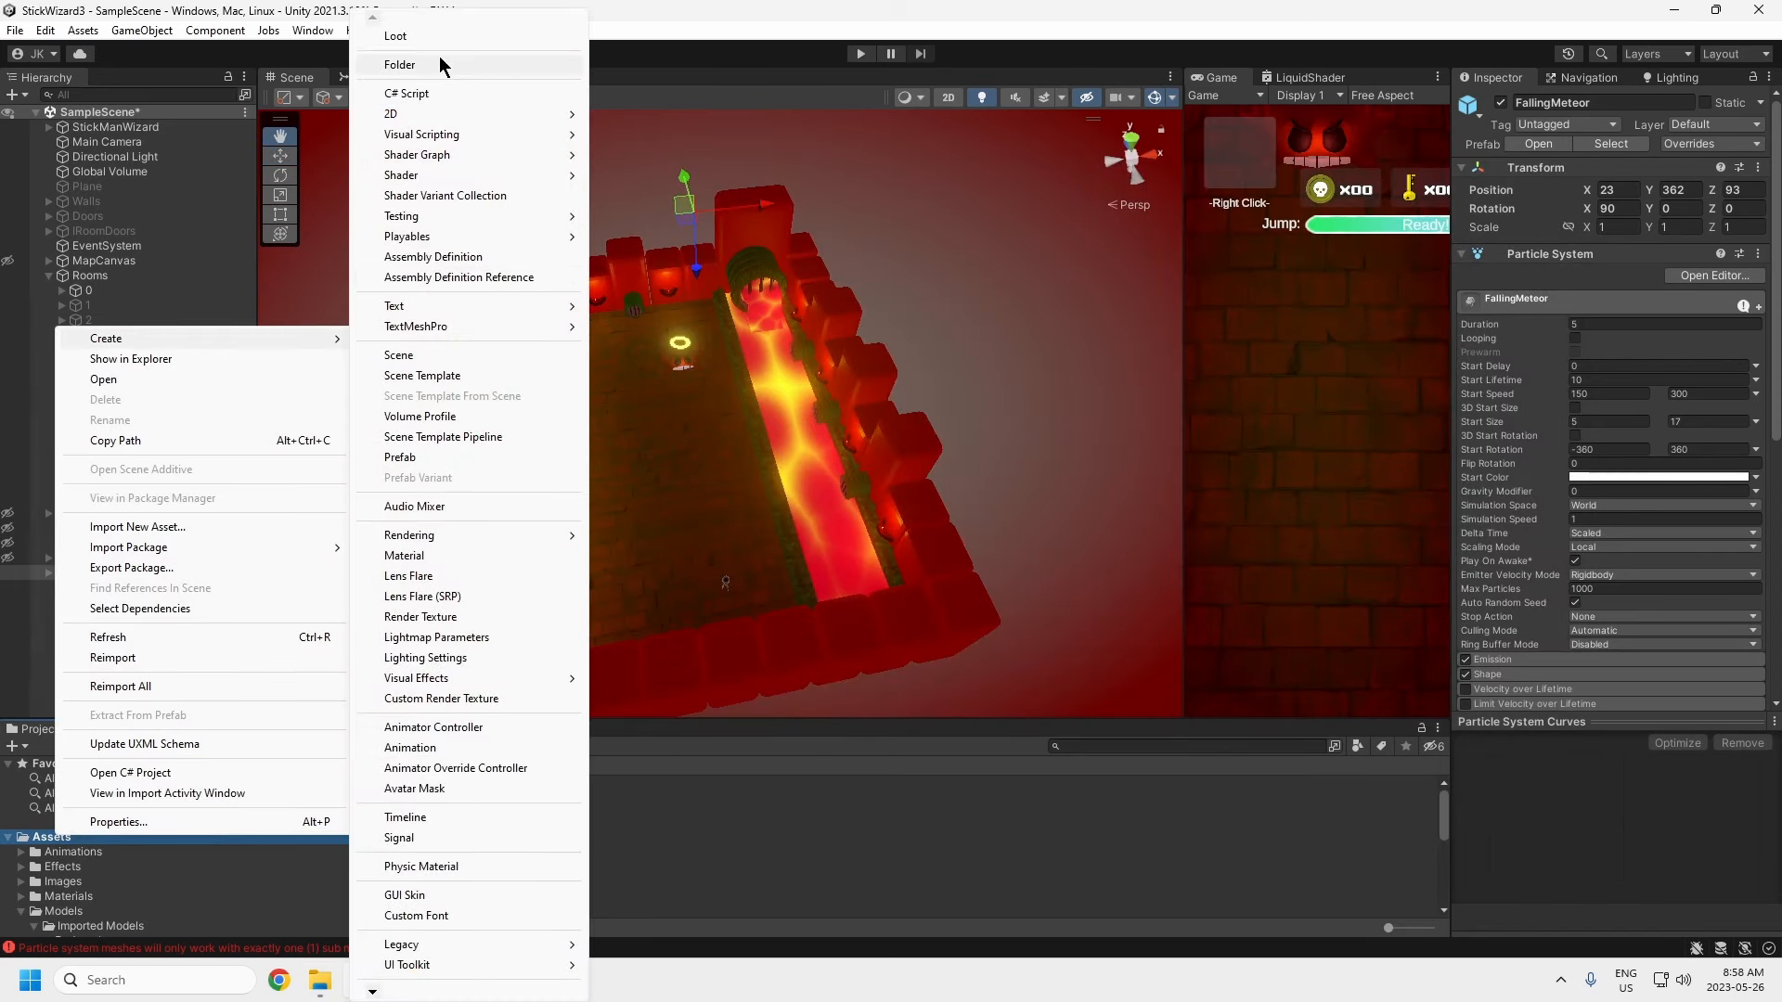
{"action": "left_click", "coordinate": [438, 63]}
{"action": "type", "text": "Tutorial3"}
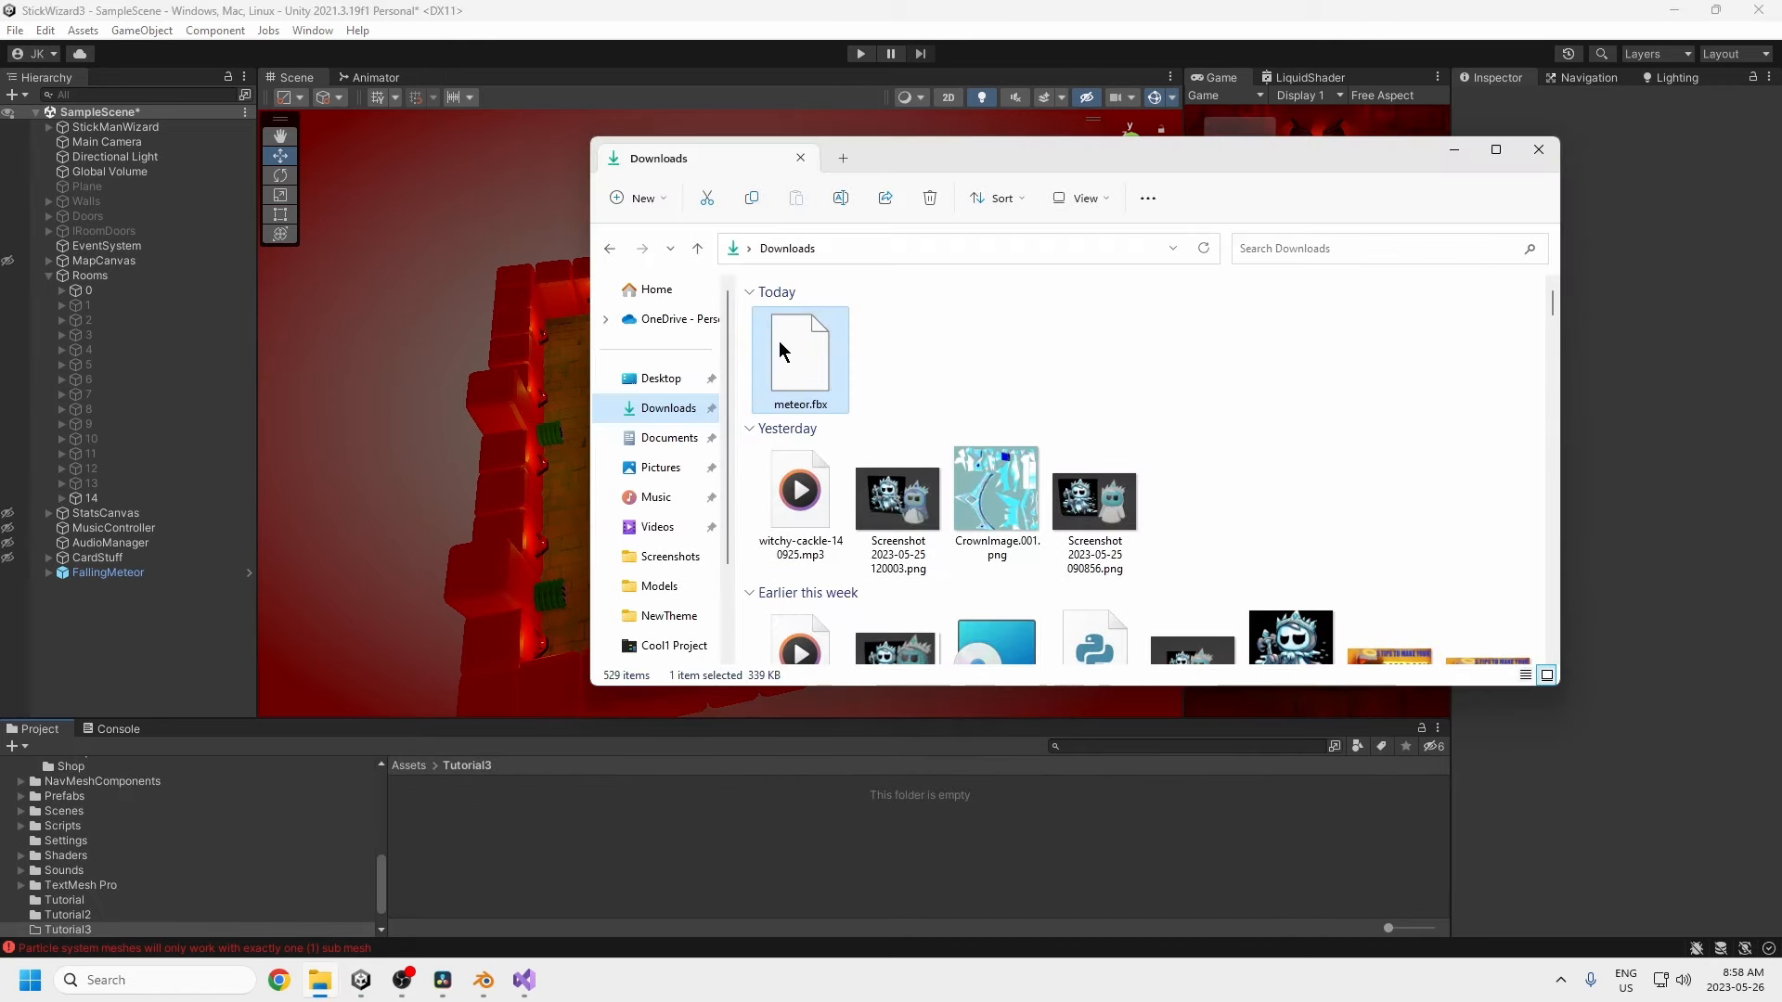
- Import meteor.fbx into the Tutorial3 folder and place the meteor model in the scene, framed in view
{"action": "left_click_drag", "start_coordinate": [779, 350], "coordinate": [534, 784]}
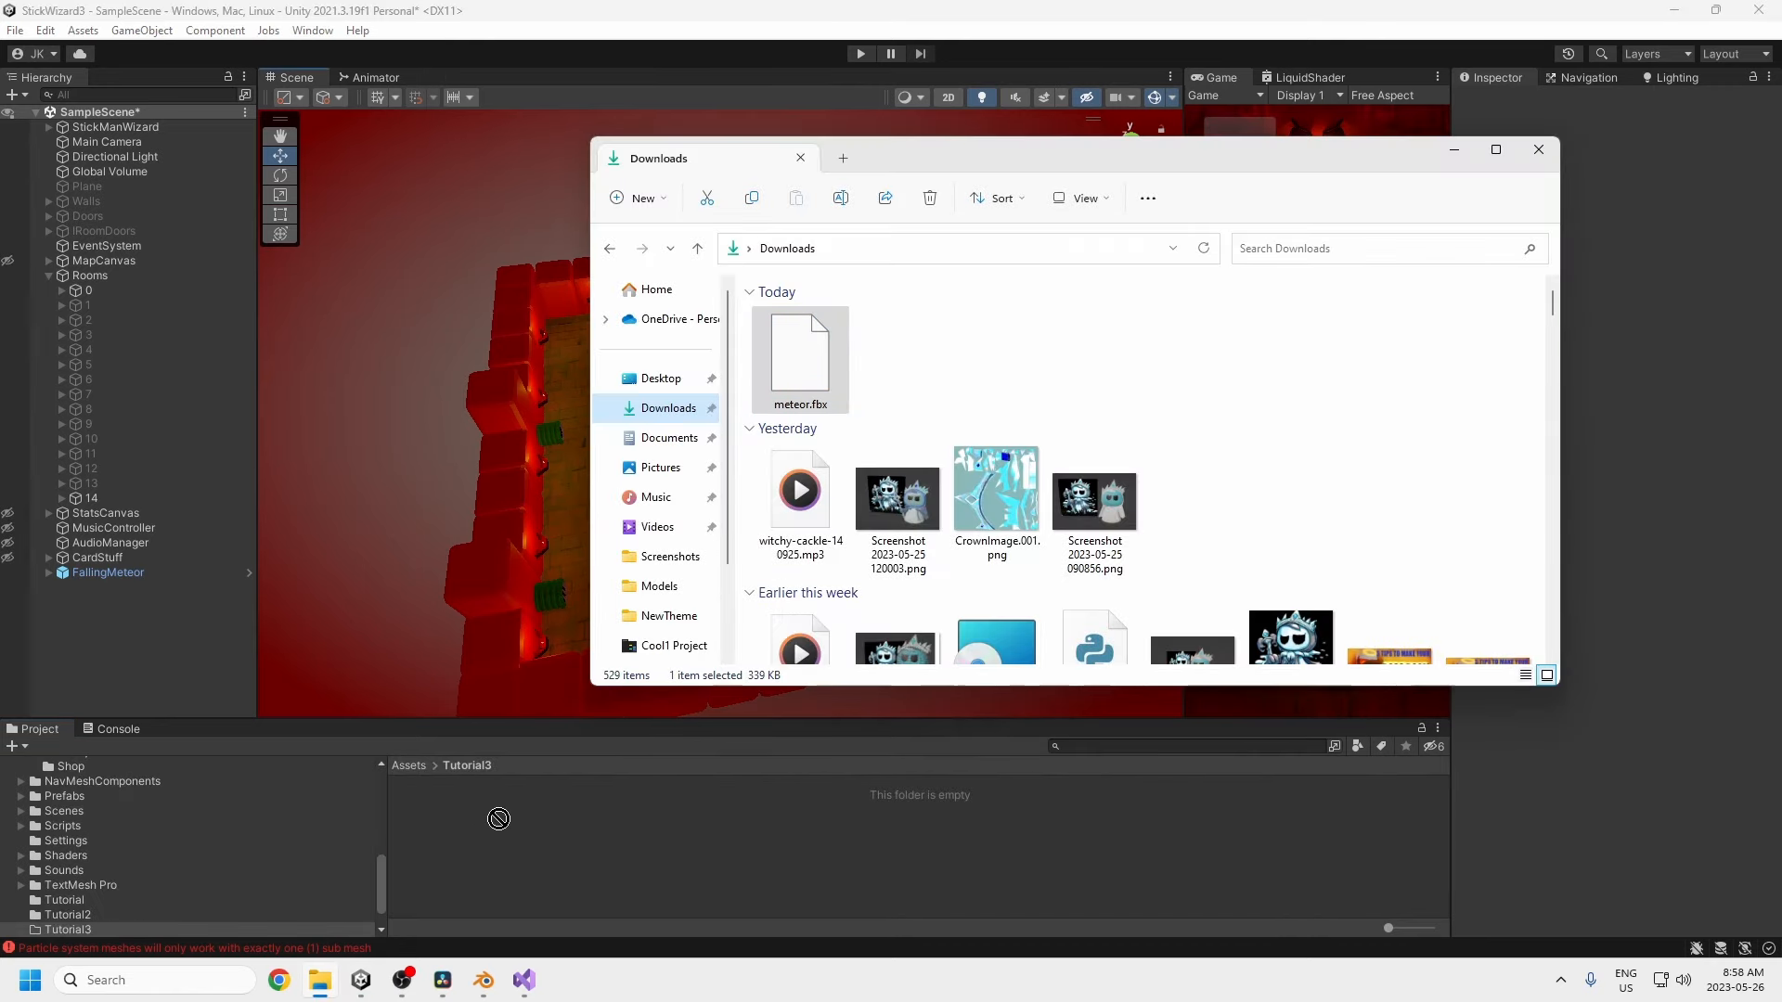
{"action": "left_click_drag", "start_coordinate": [499, 821], "coordinate": [91, 618]}
{"action": "key", "text": "f"}
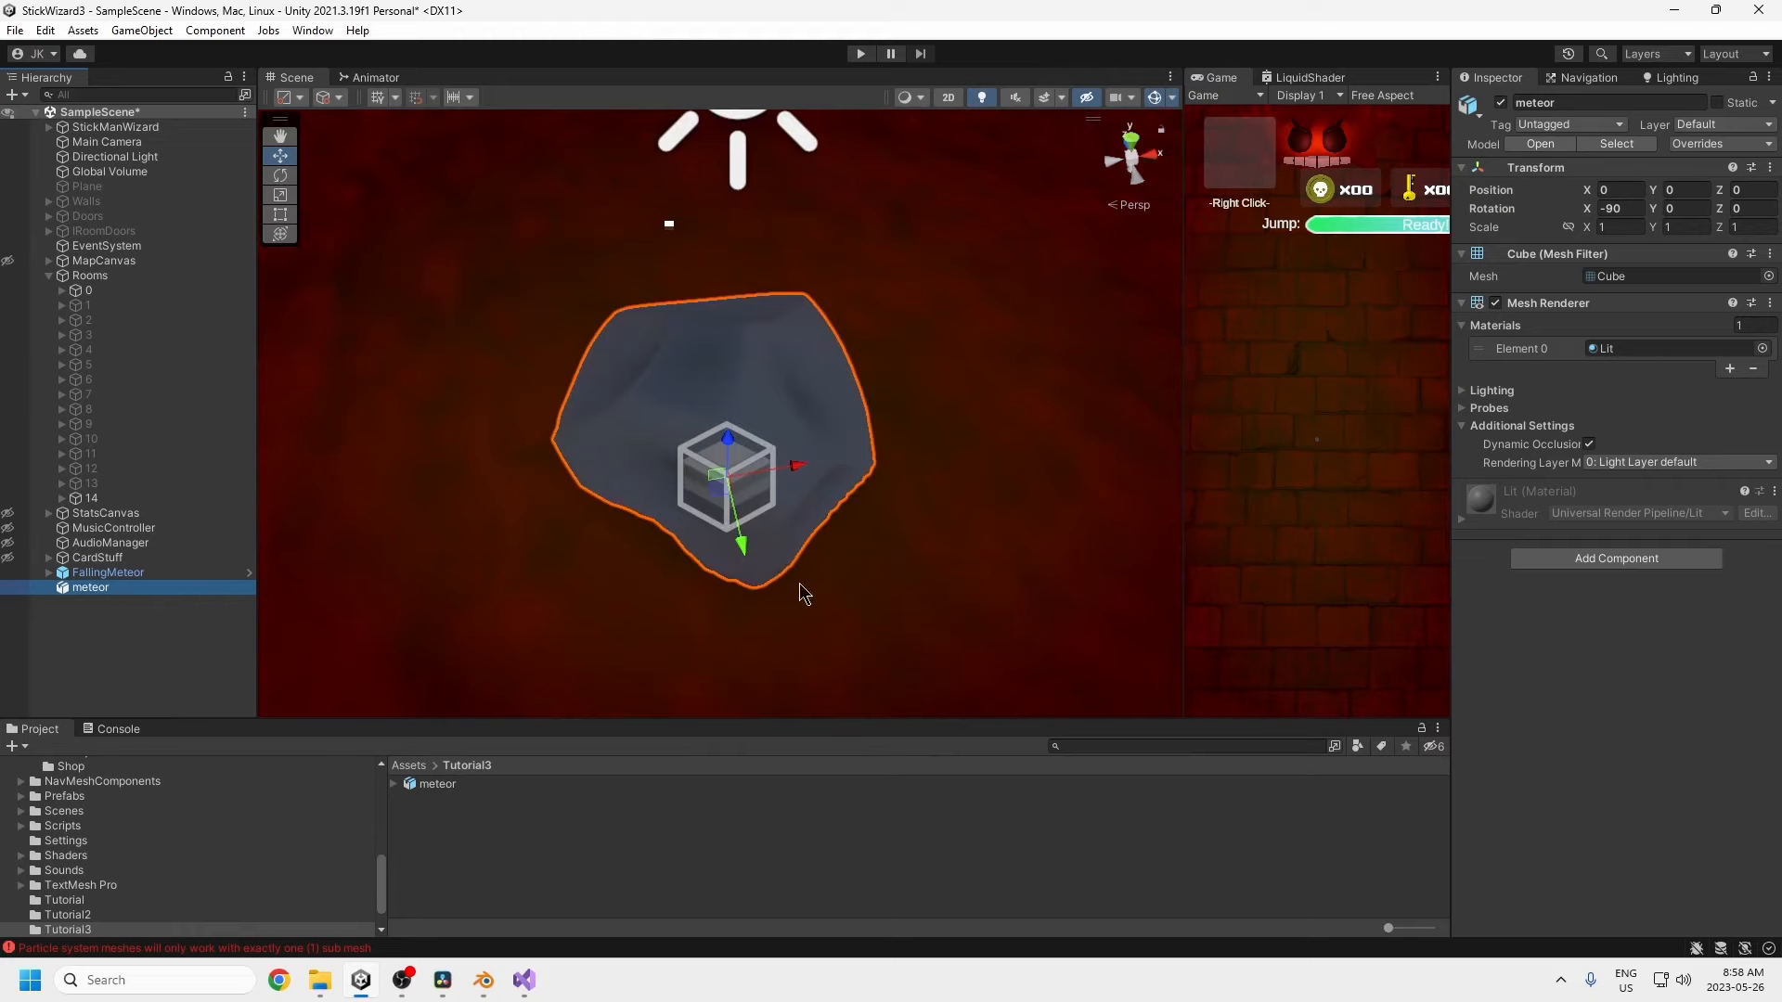
- Scale the meteor in the scene uniformly to 15 on X, Y and Z
{"action": "scroll", "coordinate": [724, 575], "scroll_direction": "down", "scroll_amount": 3}
{"action": "left_click_drag", "start_coordinate": [724, 575], "coordinate": [776, 320], "text": "alt"}
{"action": "scroll", "coordinate": [776, 427], "scroll_direction": "down", "scroll_amount": 2}
{"action": "left_click_drag", "start_coordinate": [776, 427], "coordinate": [702, 515], "text": "alt"}
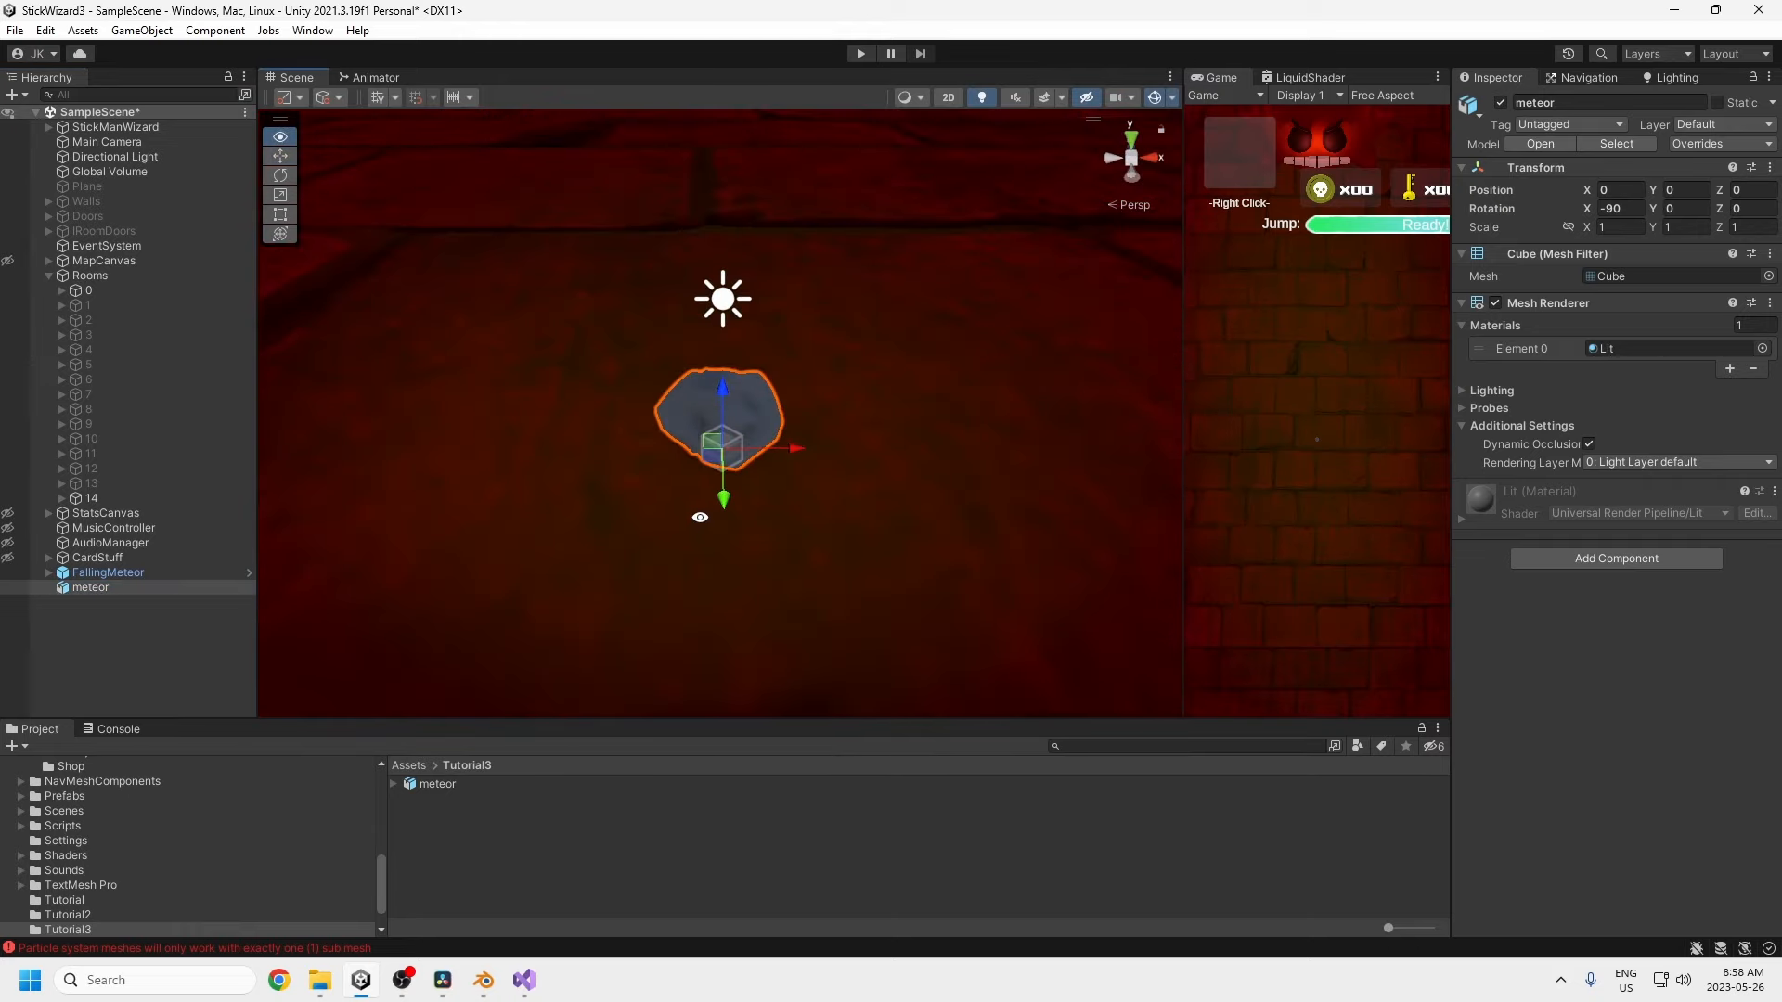
{"action": "scroll", "coordinate": [815, 485], "scroll_direction": "down", "scroll_amount": 2}
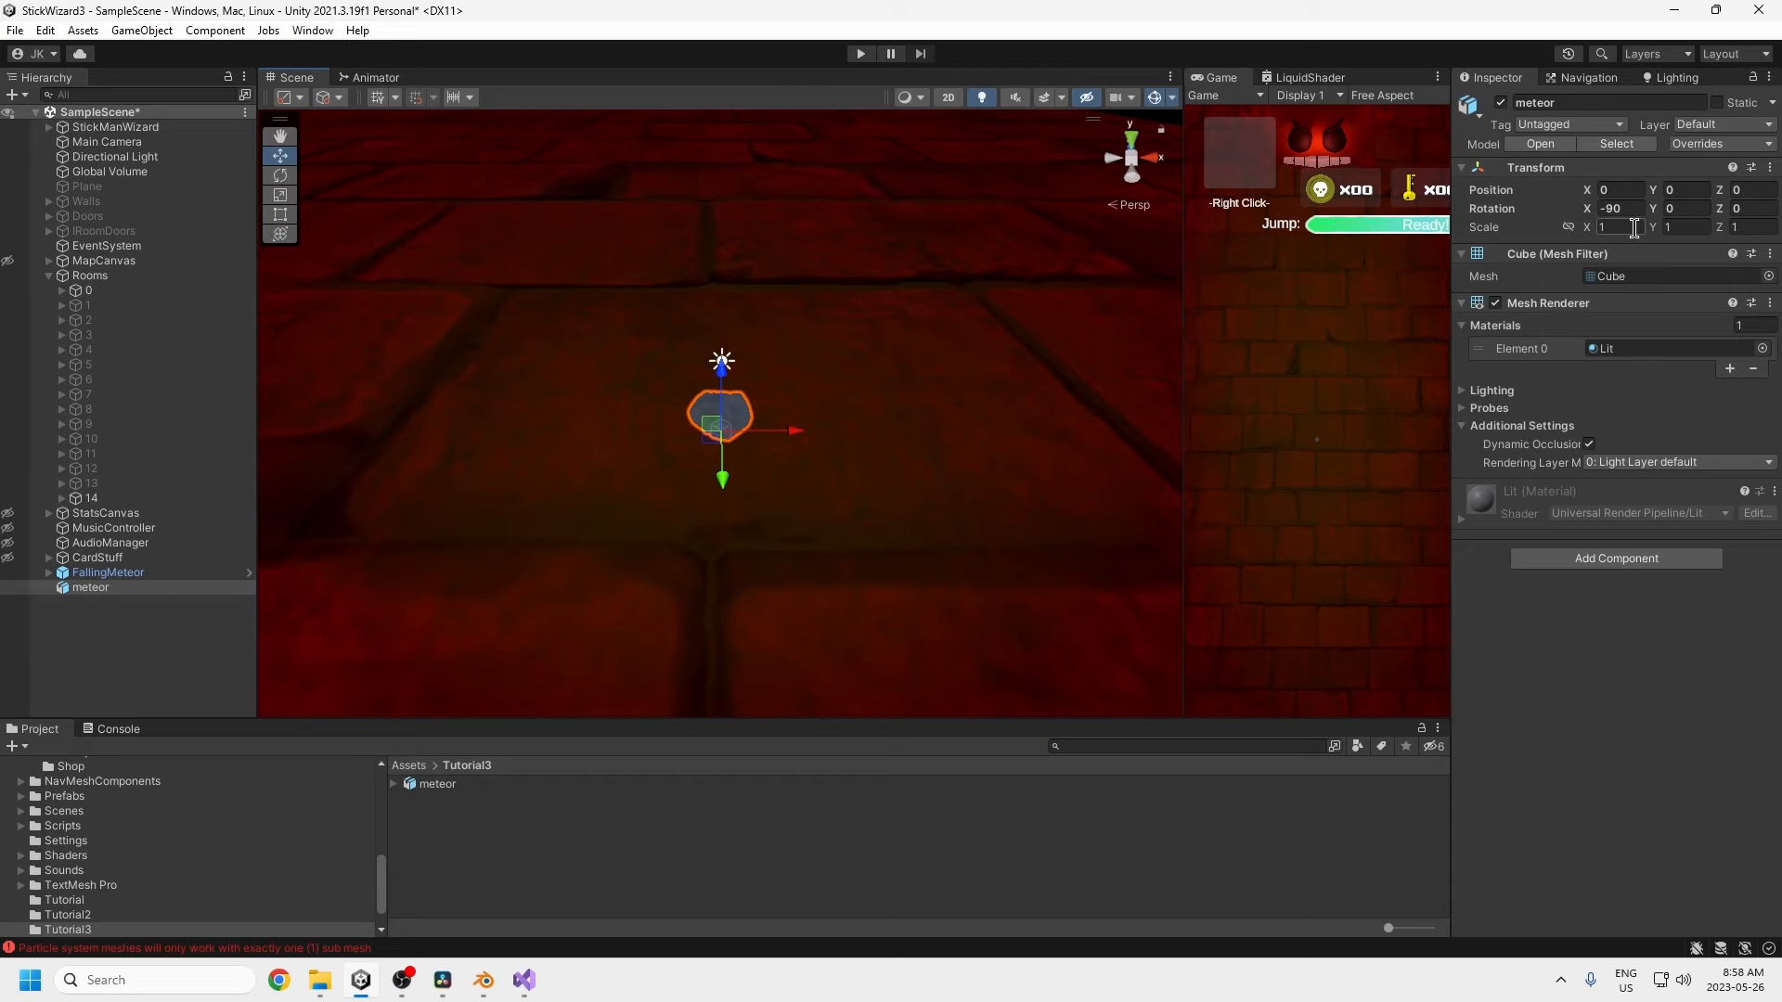
{"action": "type", "text": "15"}
{"action": "key", "text": "Tab"}
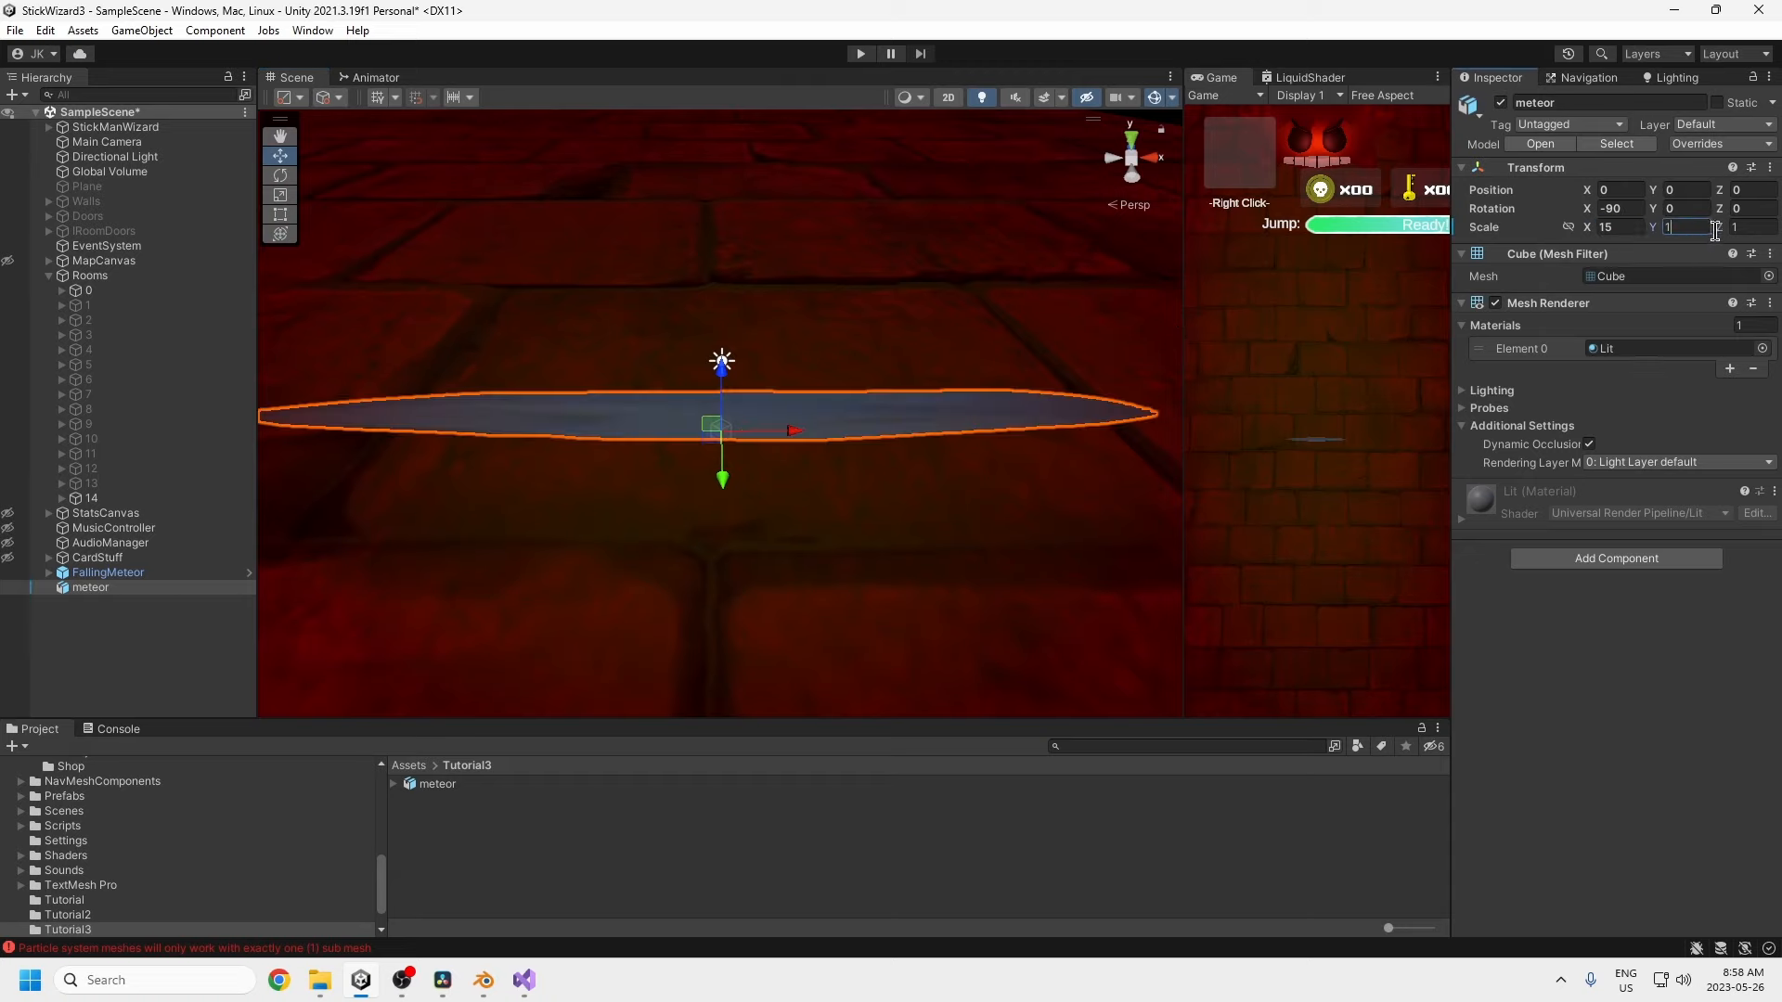
{"action": "type", "text": "15"}
{"action": "key", "text": "Tab"}
{"action": "type", "text": "15"}
{"action": "scroll", "coordinate": [867, 315], "scroll_direction": "down", "scroll_amount": 5}
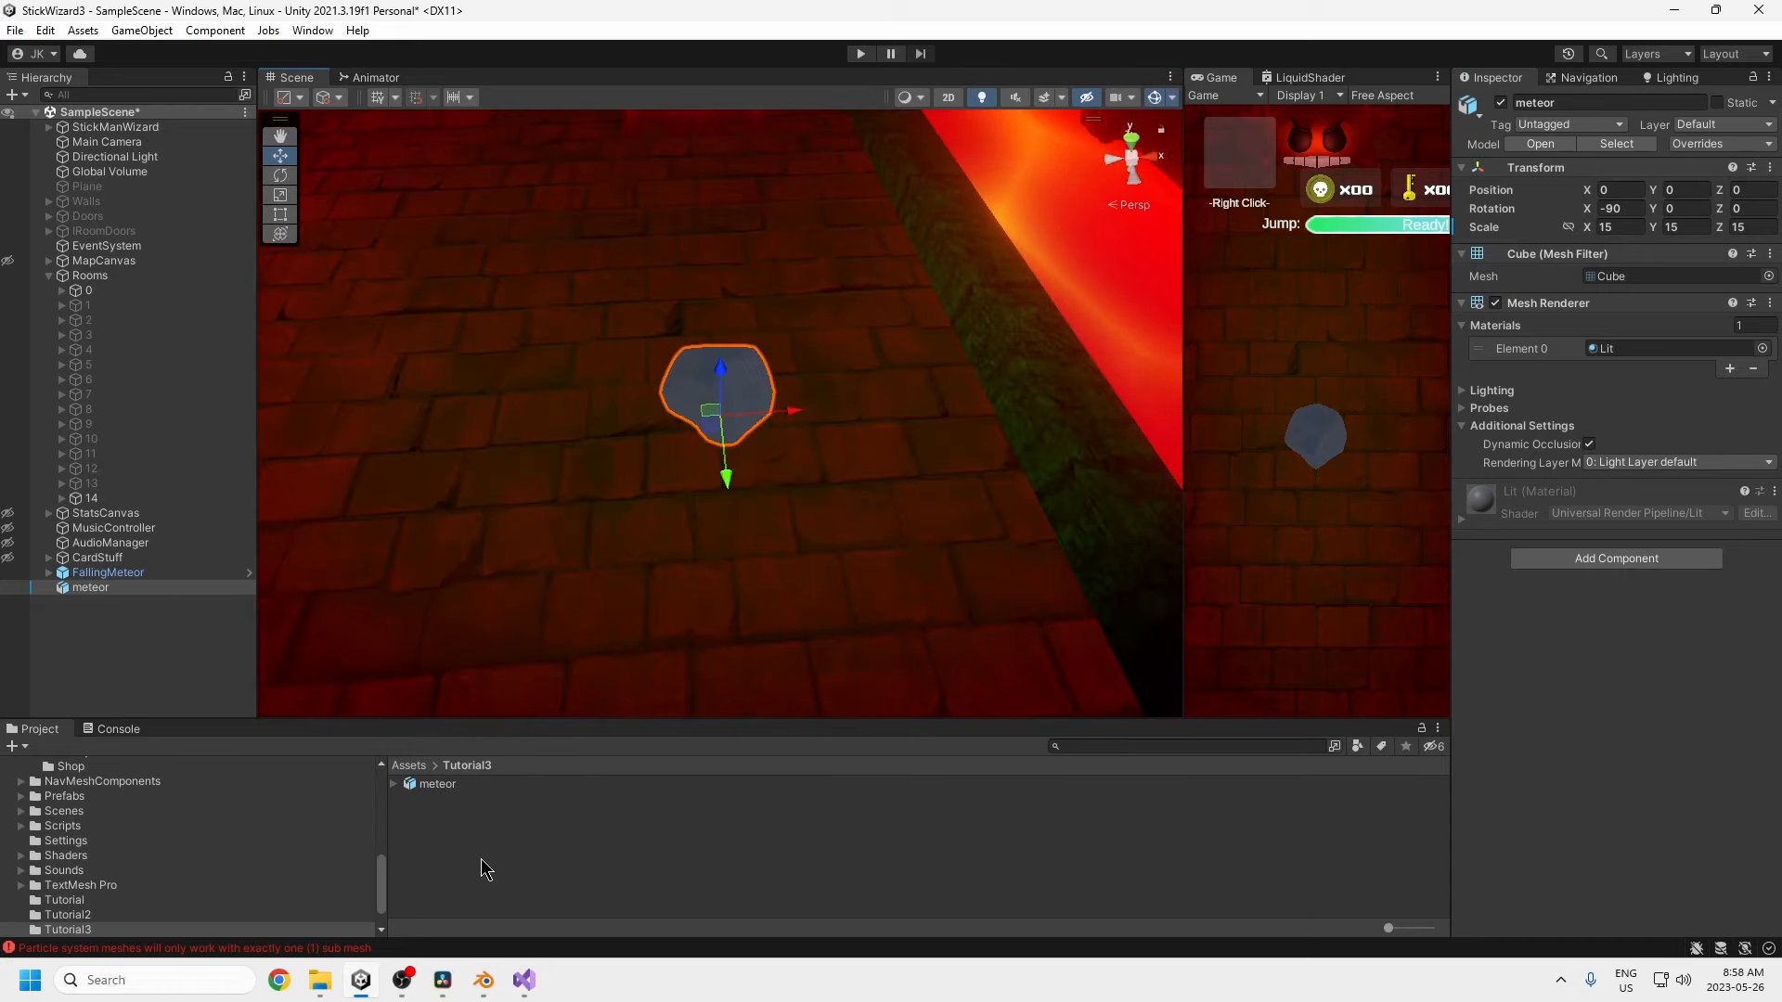
- Create a new material named MeteorMaterial in the Tutorial3 folder
{"action": "right_click", "coordinate": [419, 809]}
{"action": "mouse_move", "coordinate": [481, 318]}
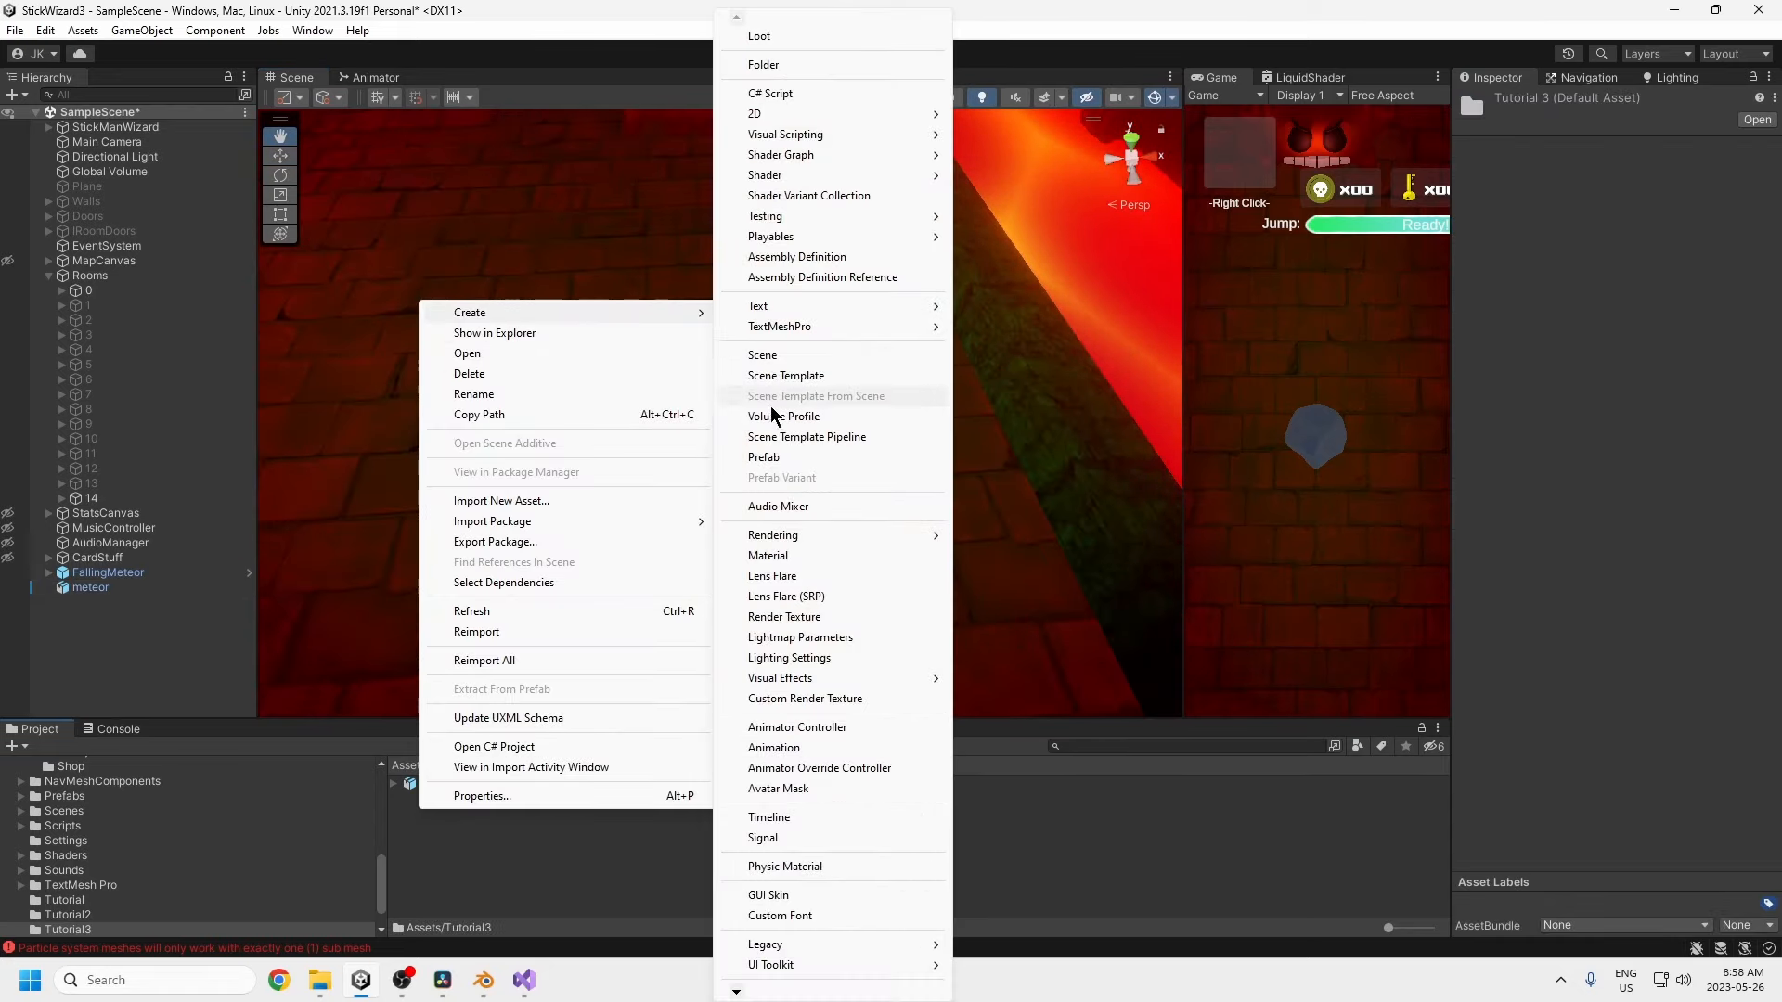
{"action": "left_click", "coordinate": [773, 561]}
{"action": "type", "text": "MEteorM"}
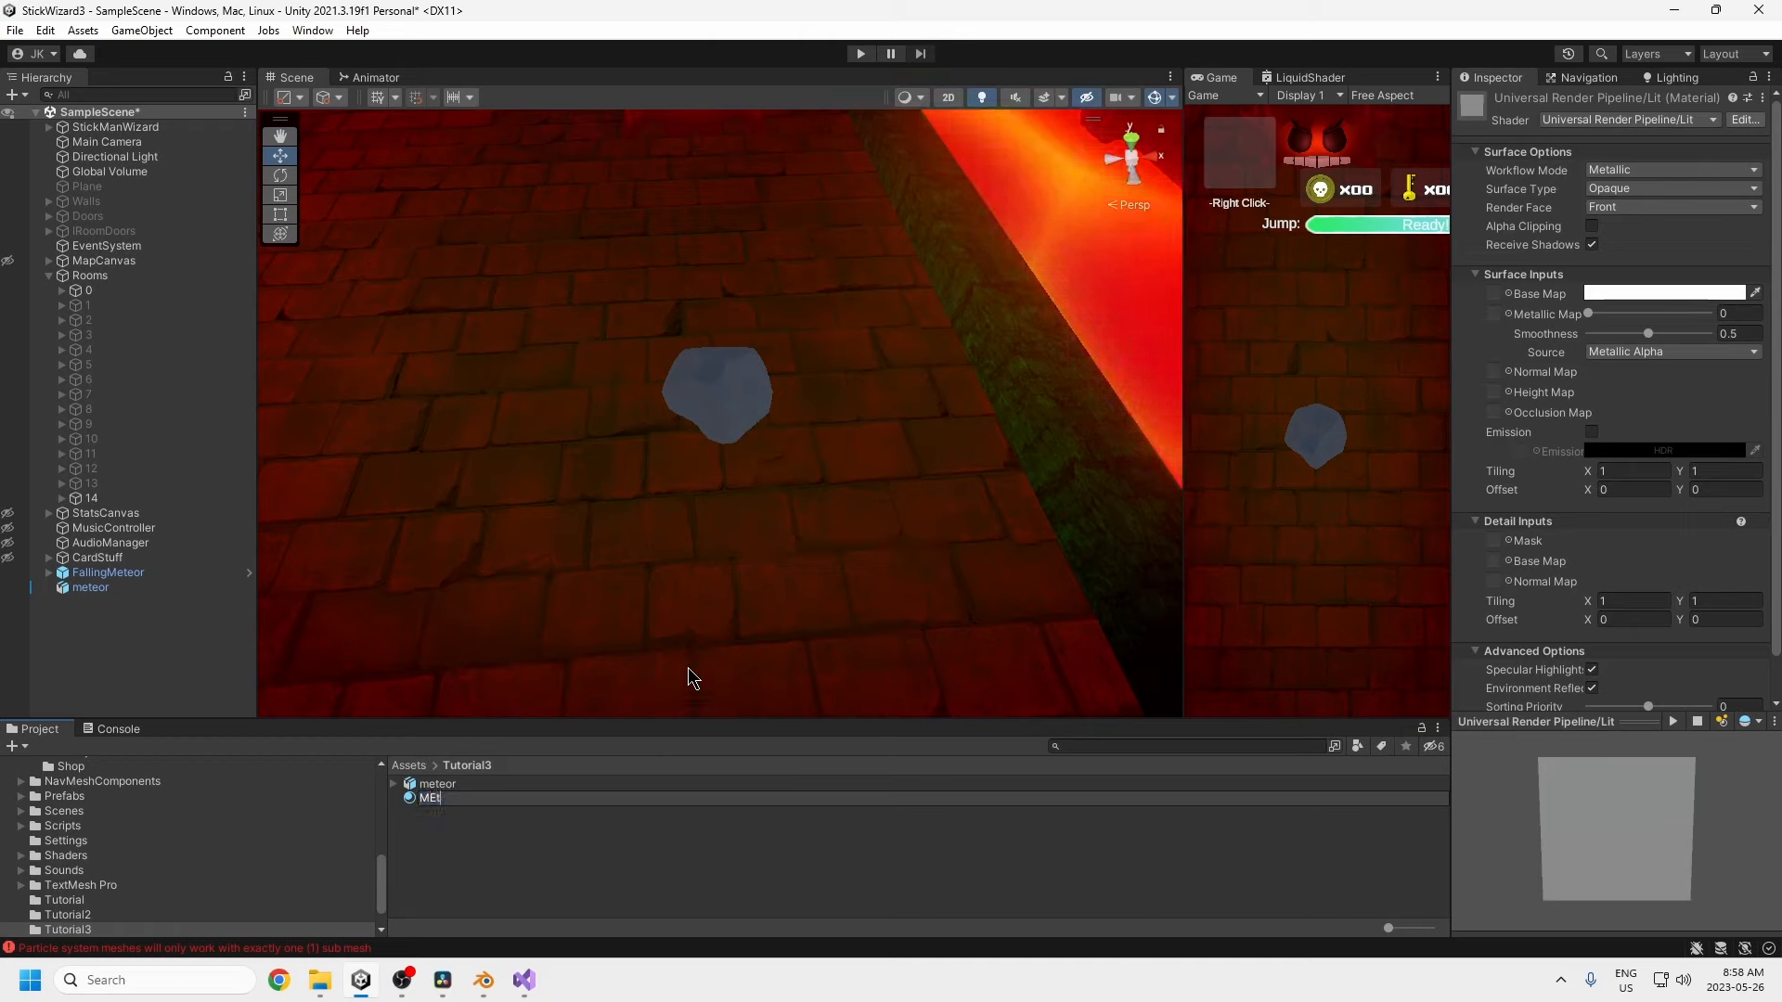
{"action": "key", "text": "BackSpace"}
{"action": "key", "text": "BackSpace"}
{"action": "key", "text": "BackSpace"}
{"action": "key", "text": "BackSpace"}
{"action": "key", "text": "BackSpace"}
{"action": "key", "text": "BackSpace"}
{"action": "type", "text": "ete"}
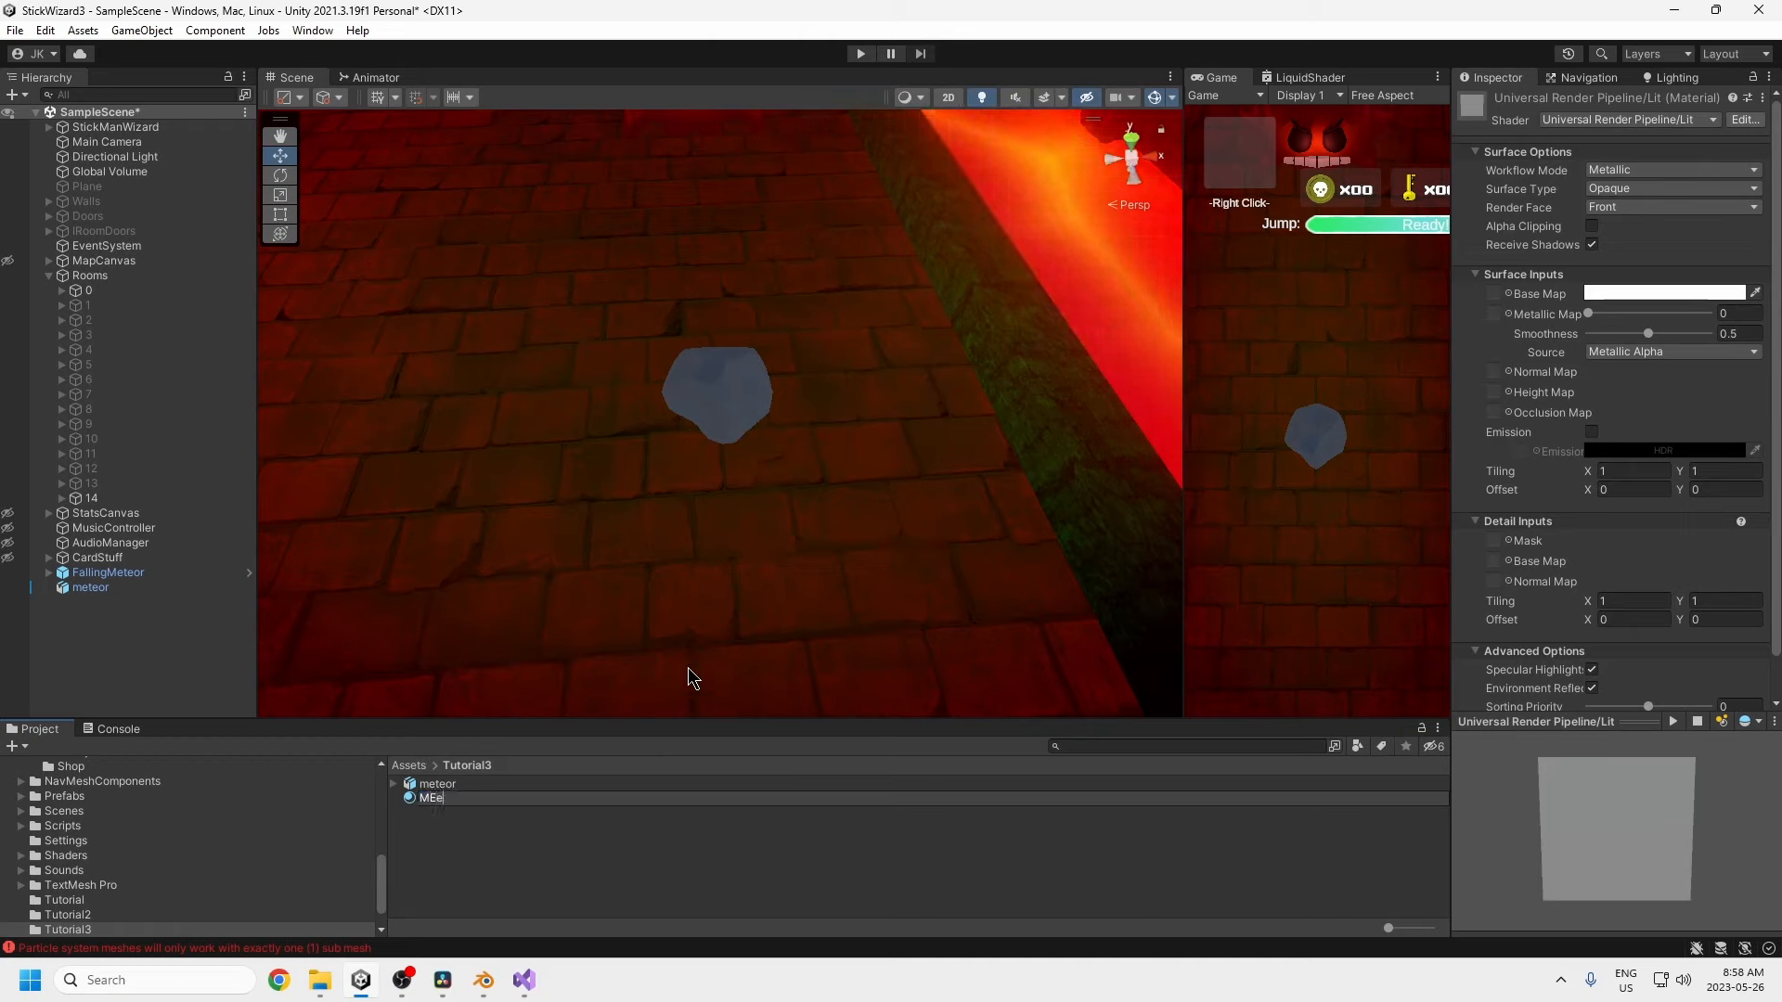
{"action": "type", "text": "orMaterial"}
{"action": "key", "text": "Return"}
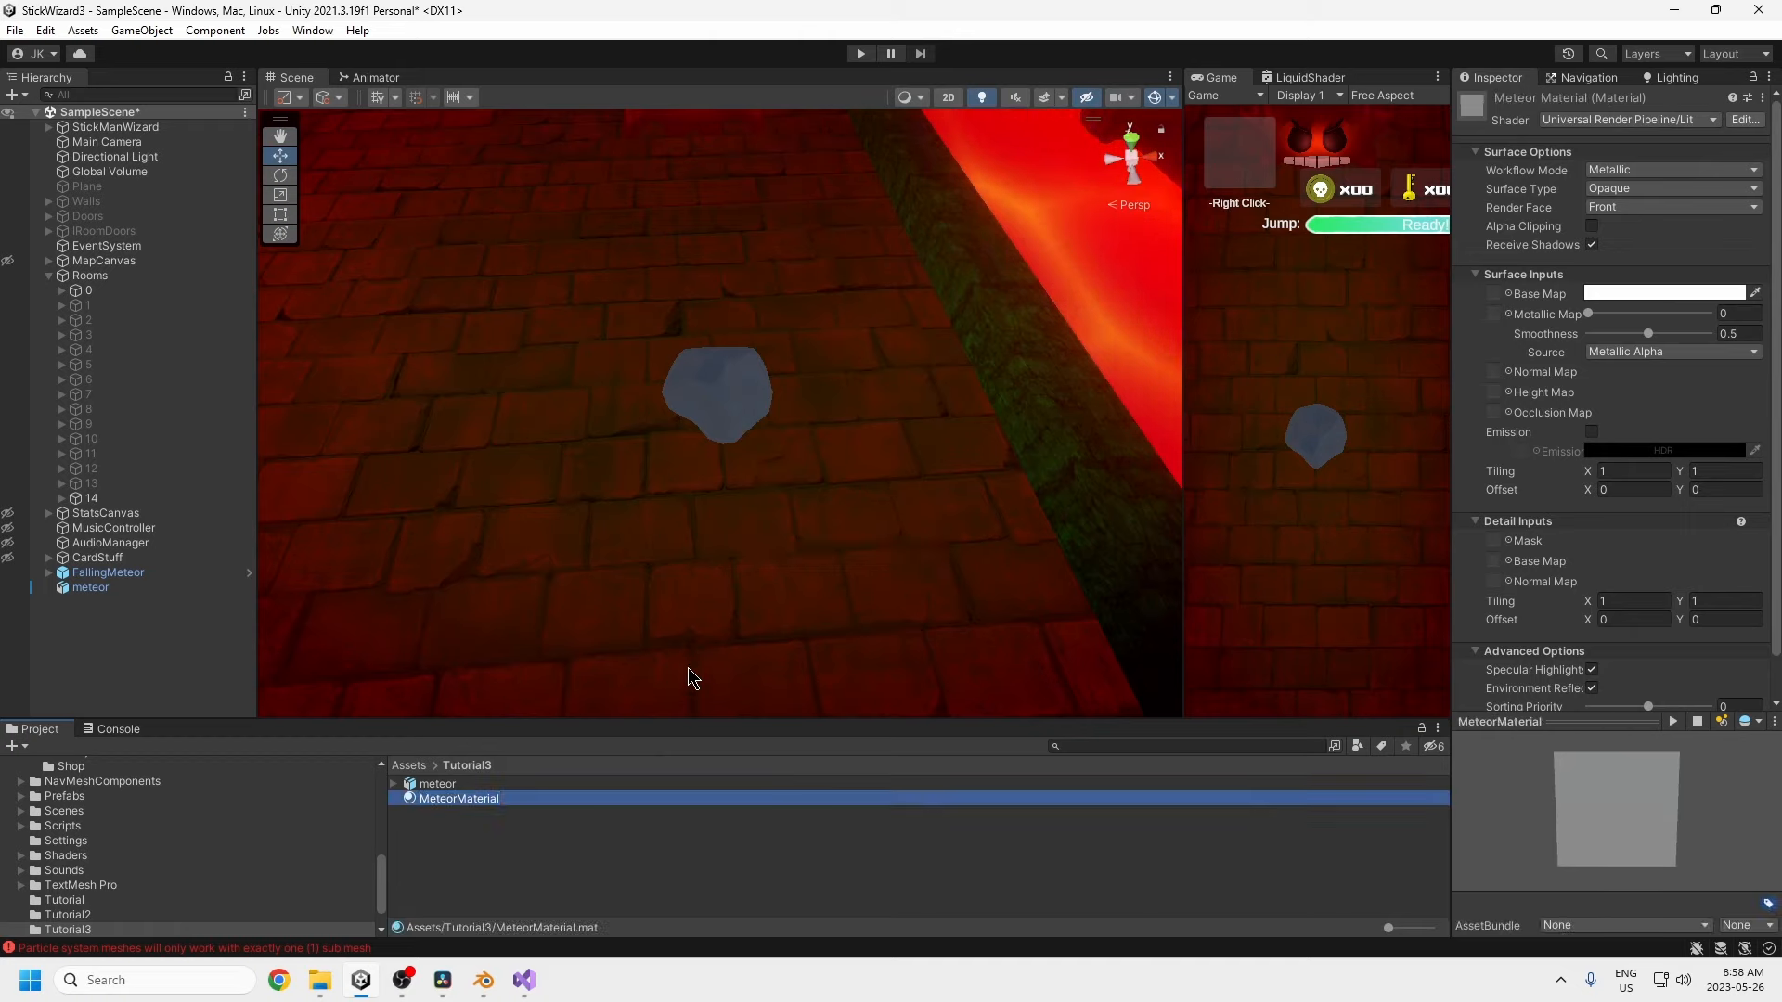
- Apply MeteorMaterial to the meteor in the scene and set its base map colour to dark grey 3F3F3F
{"action": "left_click_drag", "start_coordinate": [557, 798], "coordinate": [716, 388]}
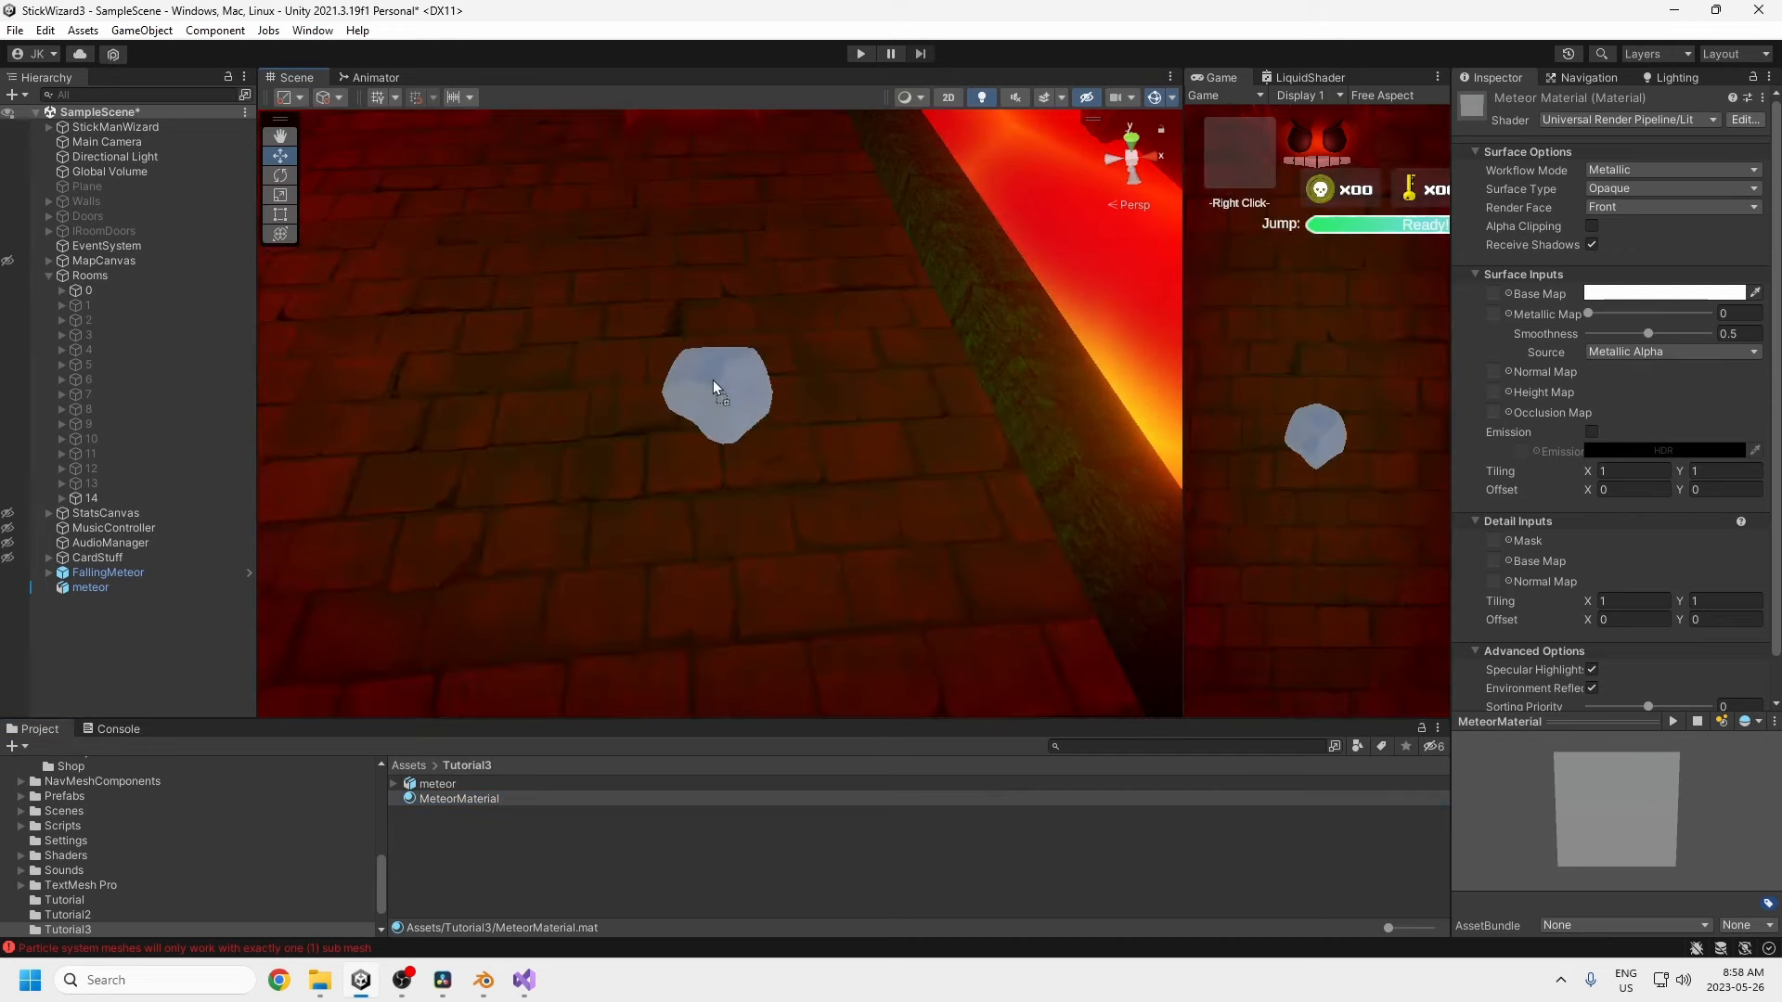
{"action": "left_click", "coordinate": [1661, 294]}
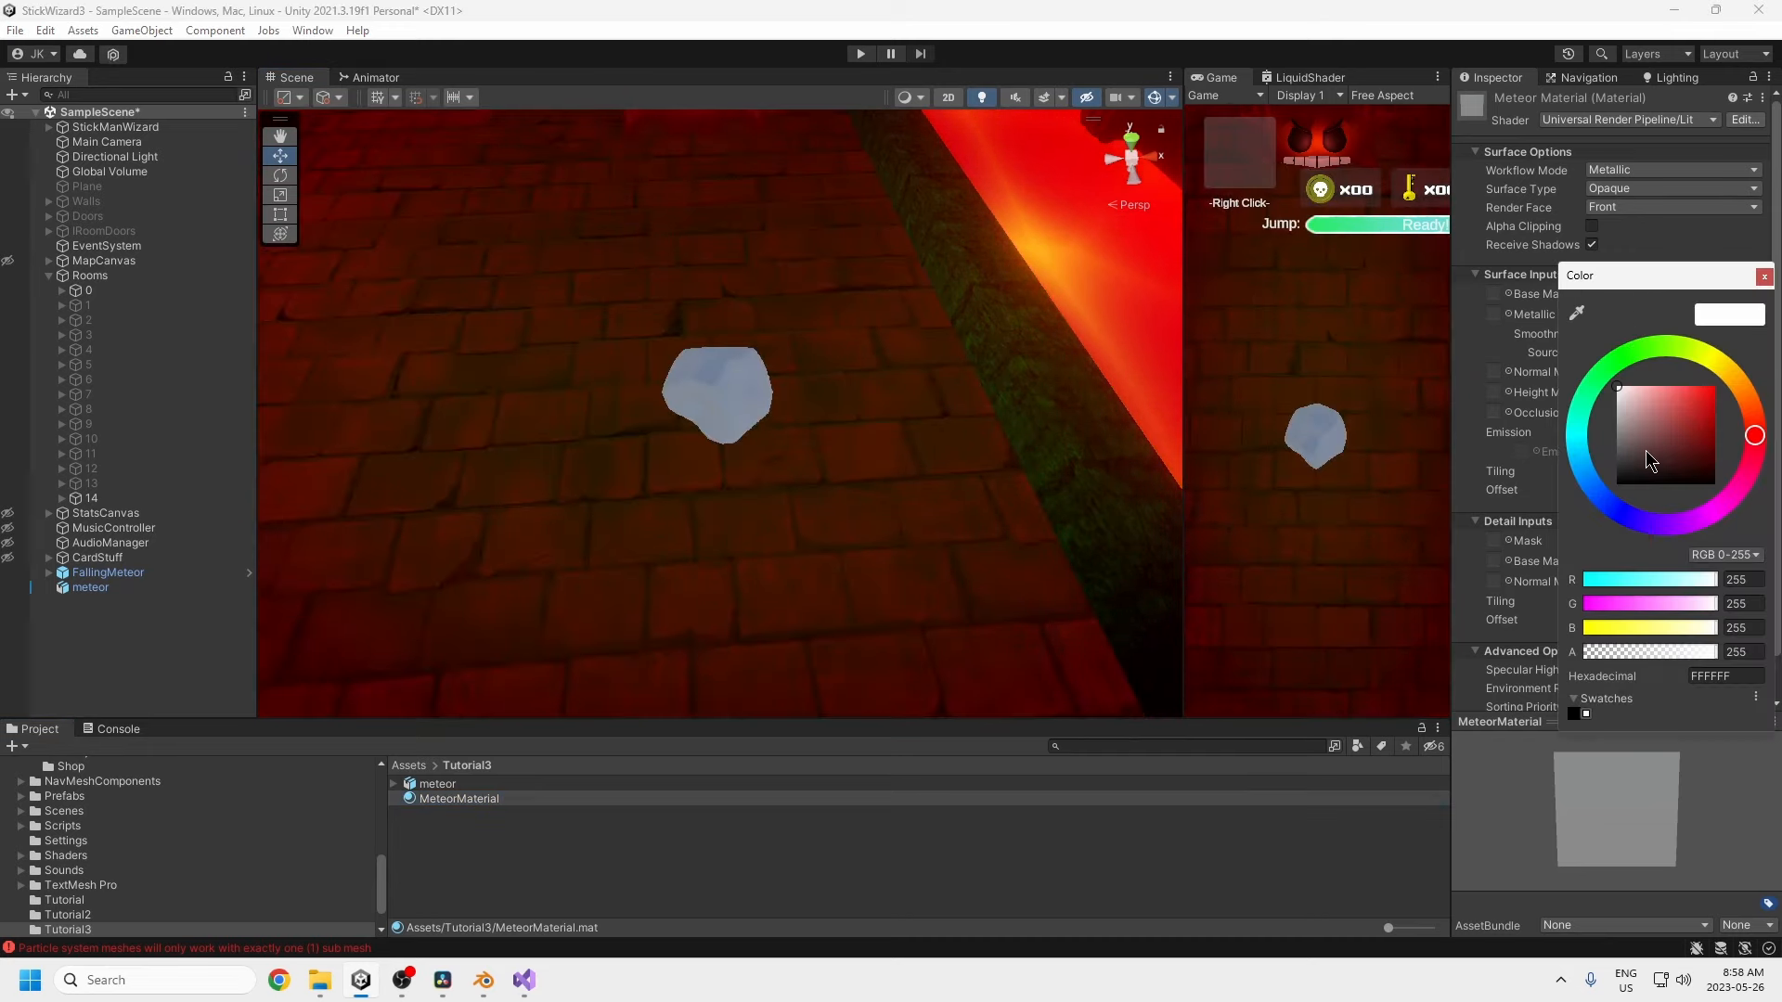
{"action": "left_click", "coordinate": [1619, 460]}
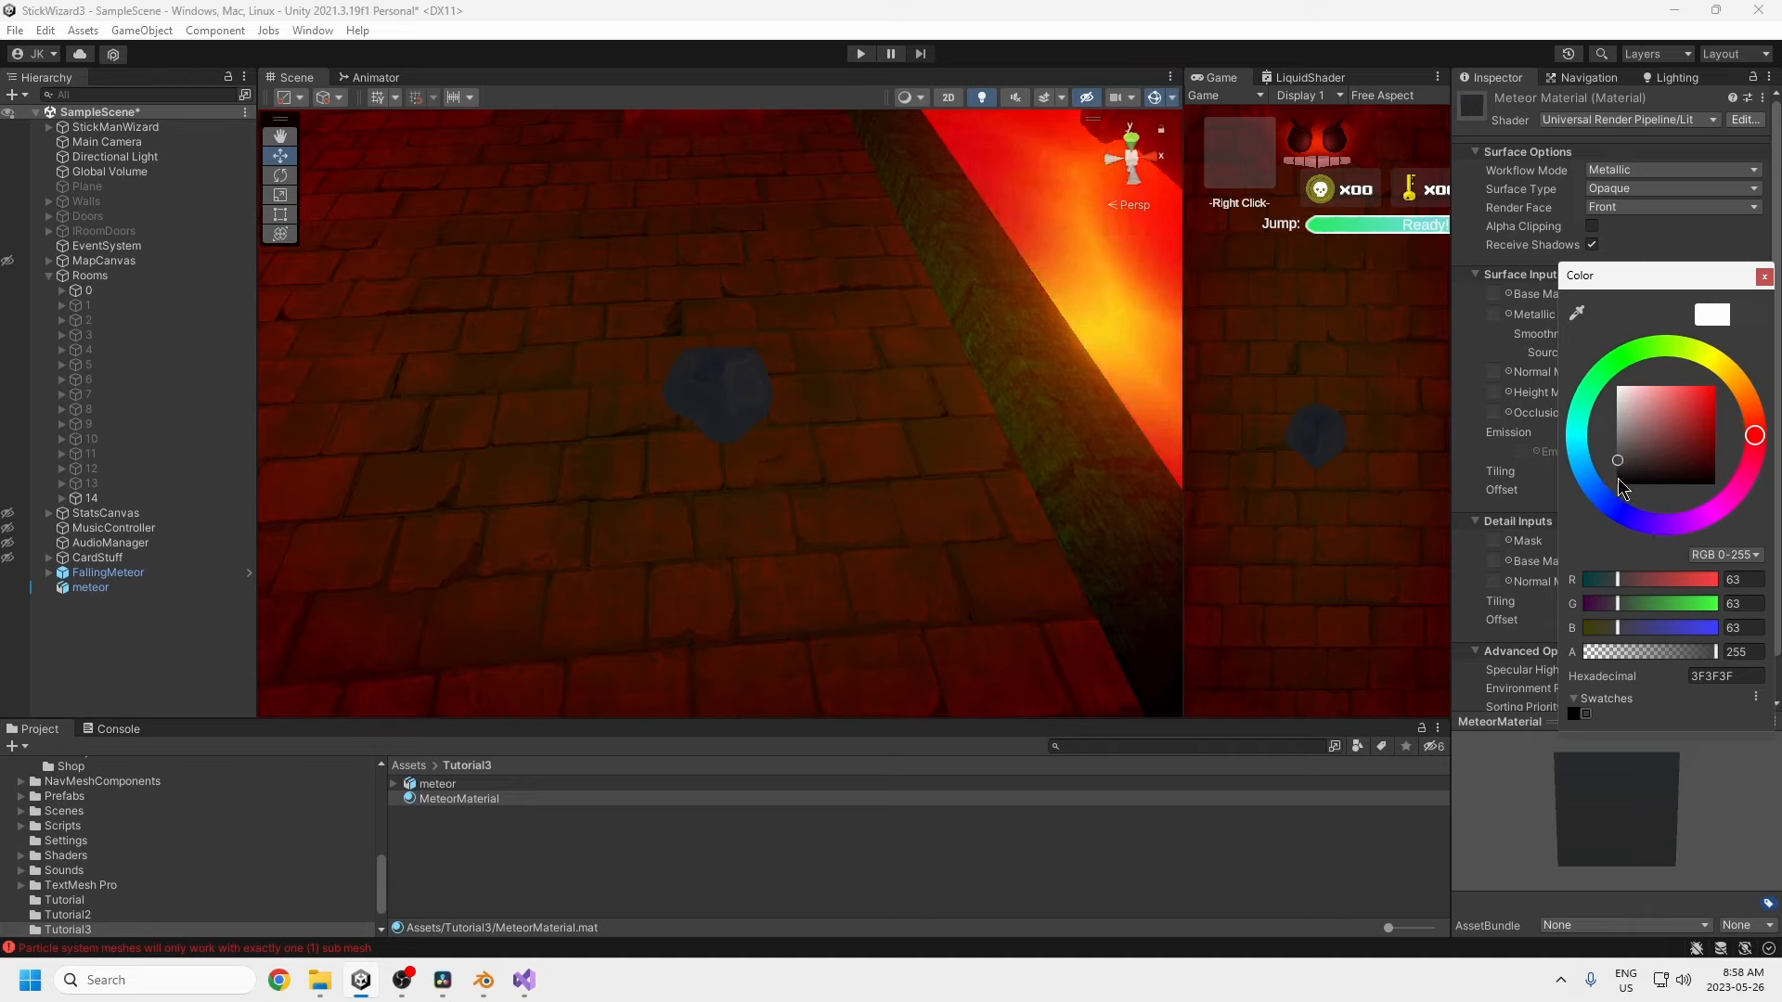
{"action": "left_click", "coordinate": [1761, 277]}
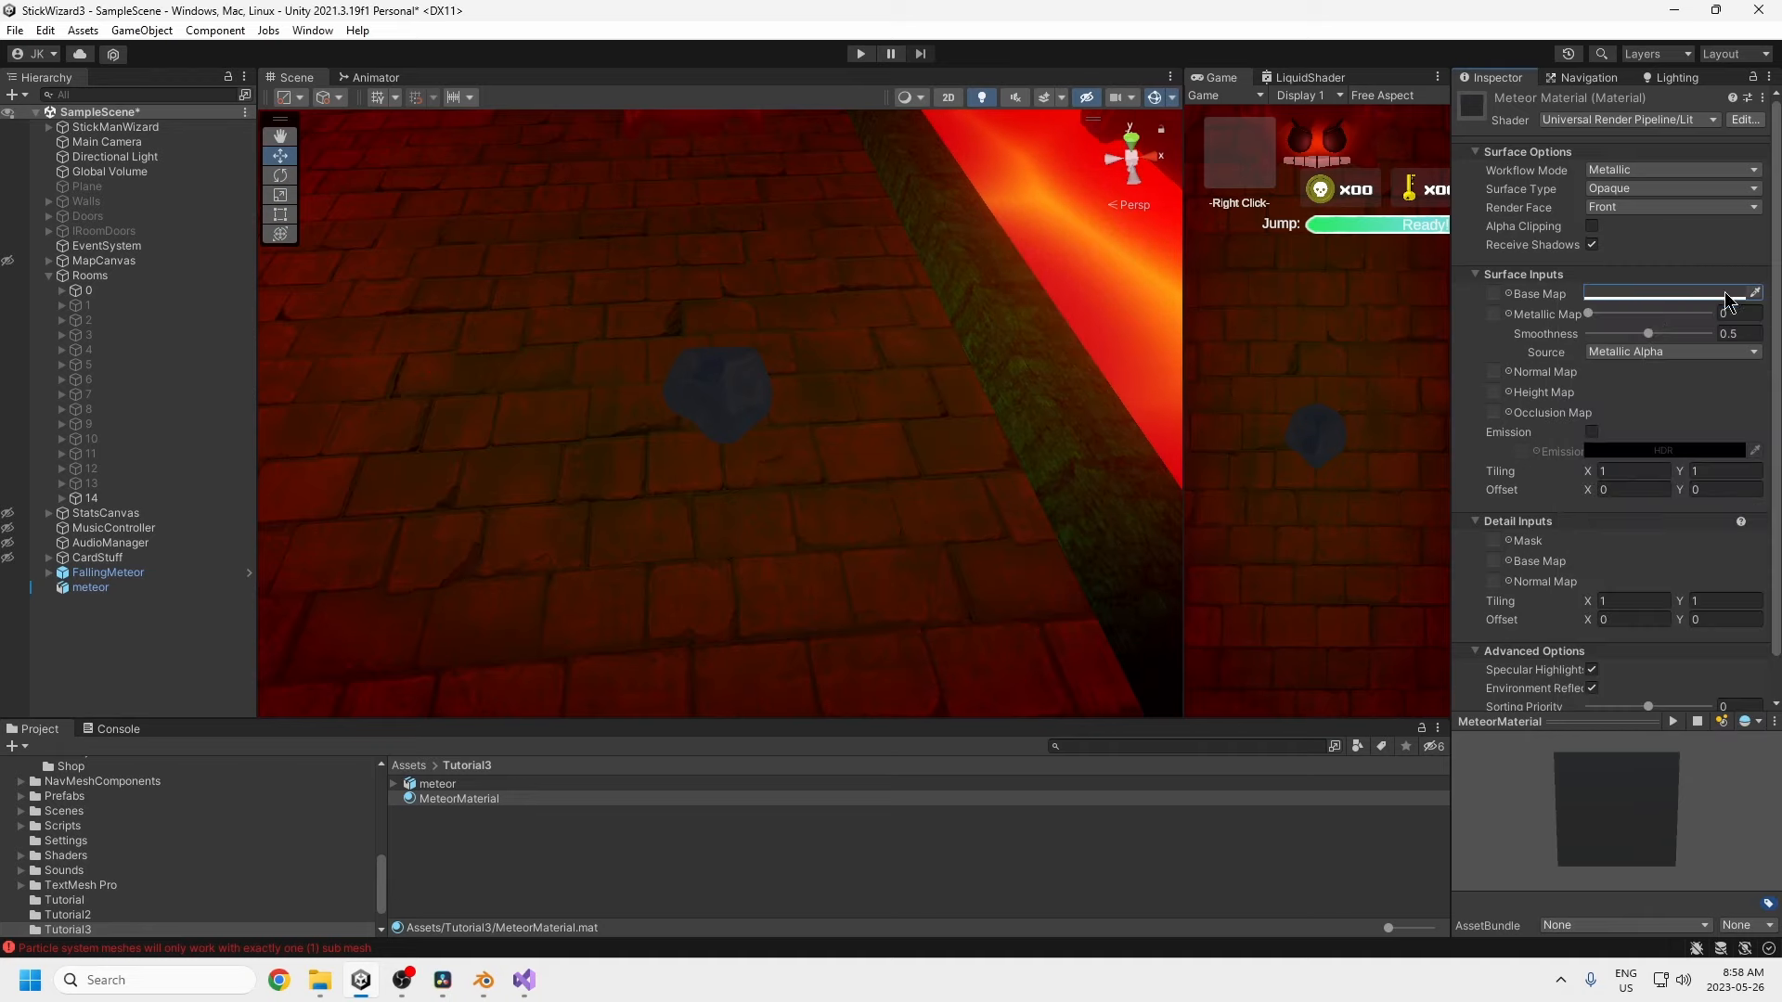
- Set MeteorMaterial's metallic value to 1 and its smoothness to about 0.57
{"action": "left_click_drag", "start_coordinate": [1591, 316], "coordinate": [1743, 315]}
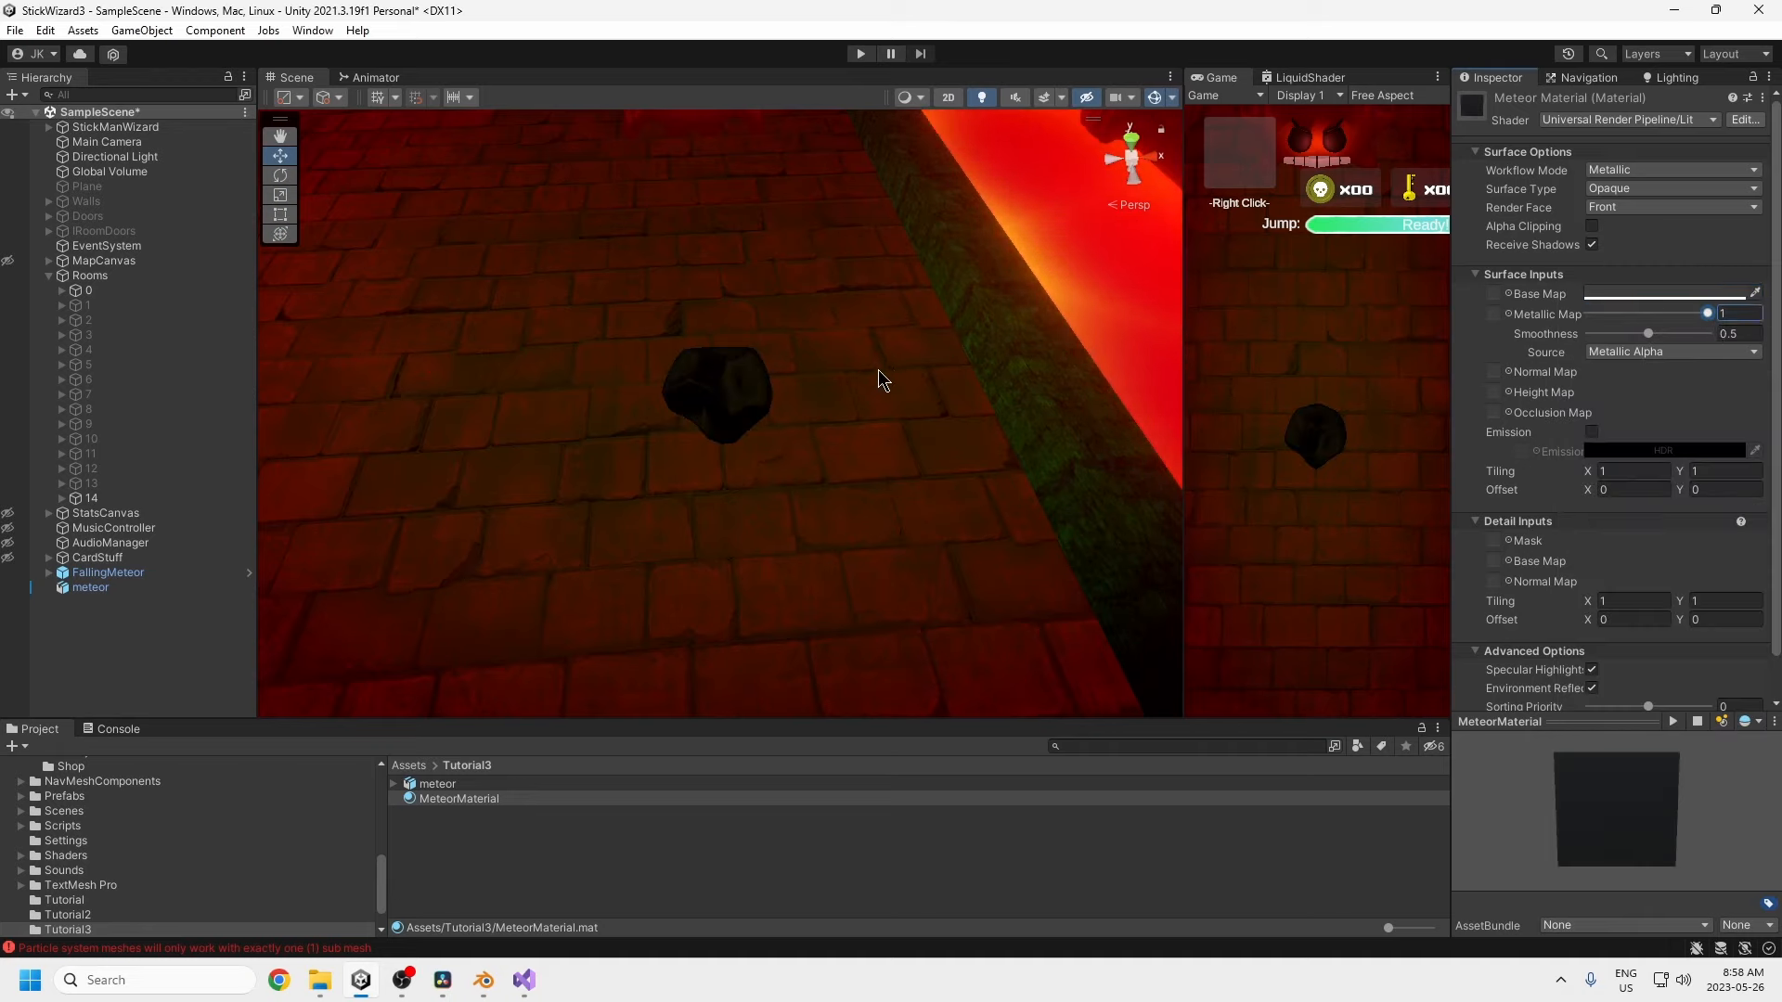
{"action": "left_click_drag", "start_coordinate": [881, 380], "coordinate": [787, 327], "text": "alt"}
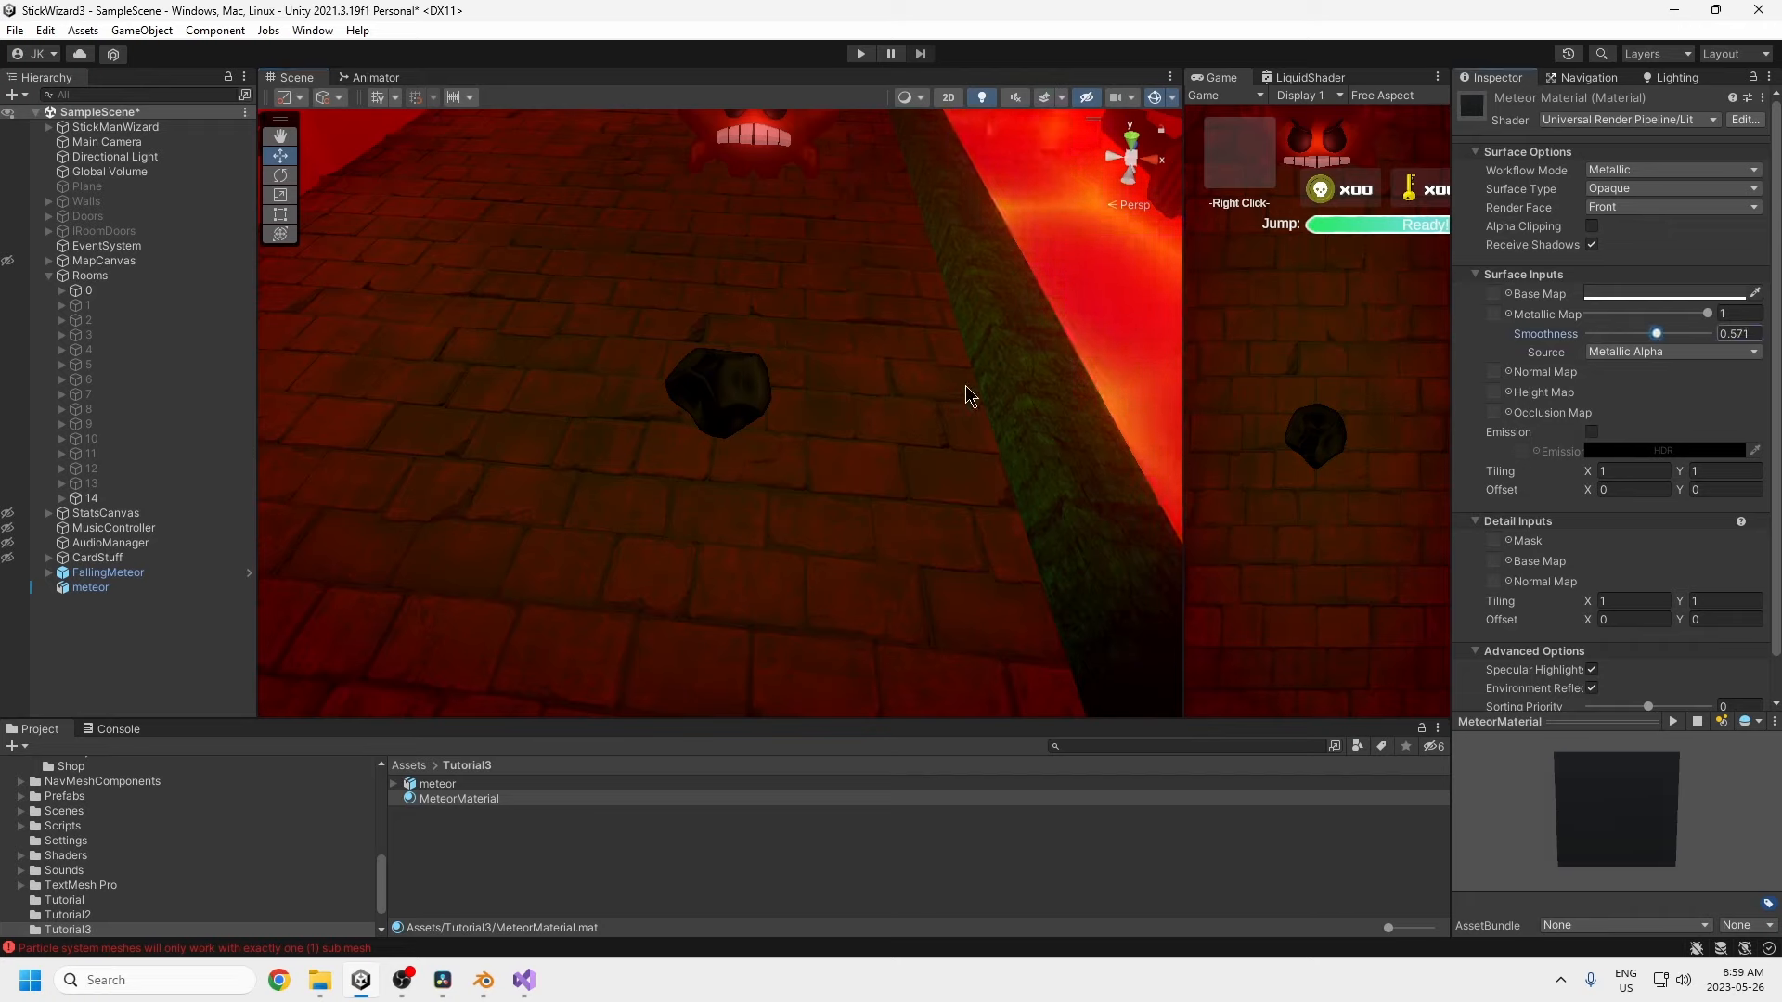
{"action": "left_click_drag", "start_coordinate": [965, 385], "coordinate": [882, 350], "text": "alt"}
{"action": "scroll", "coordinate": [670, 284], "scroll_direction": "down", "scroll_amount": 3}
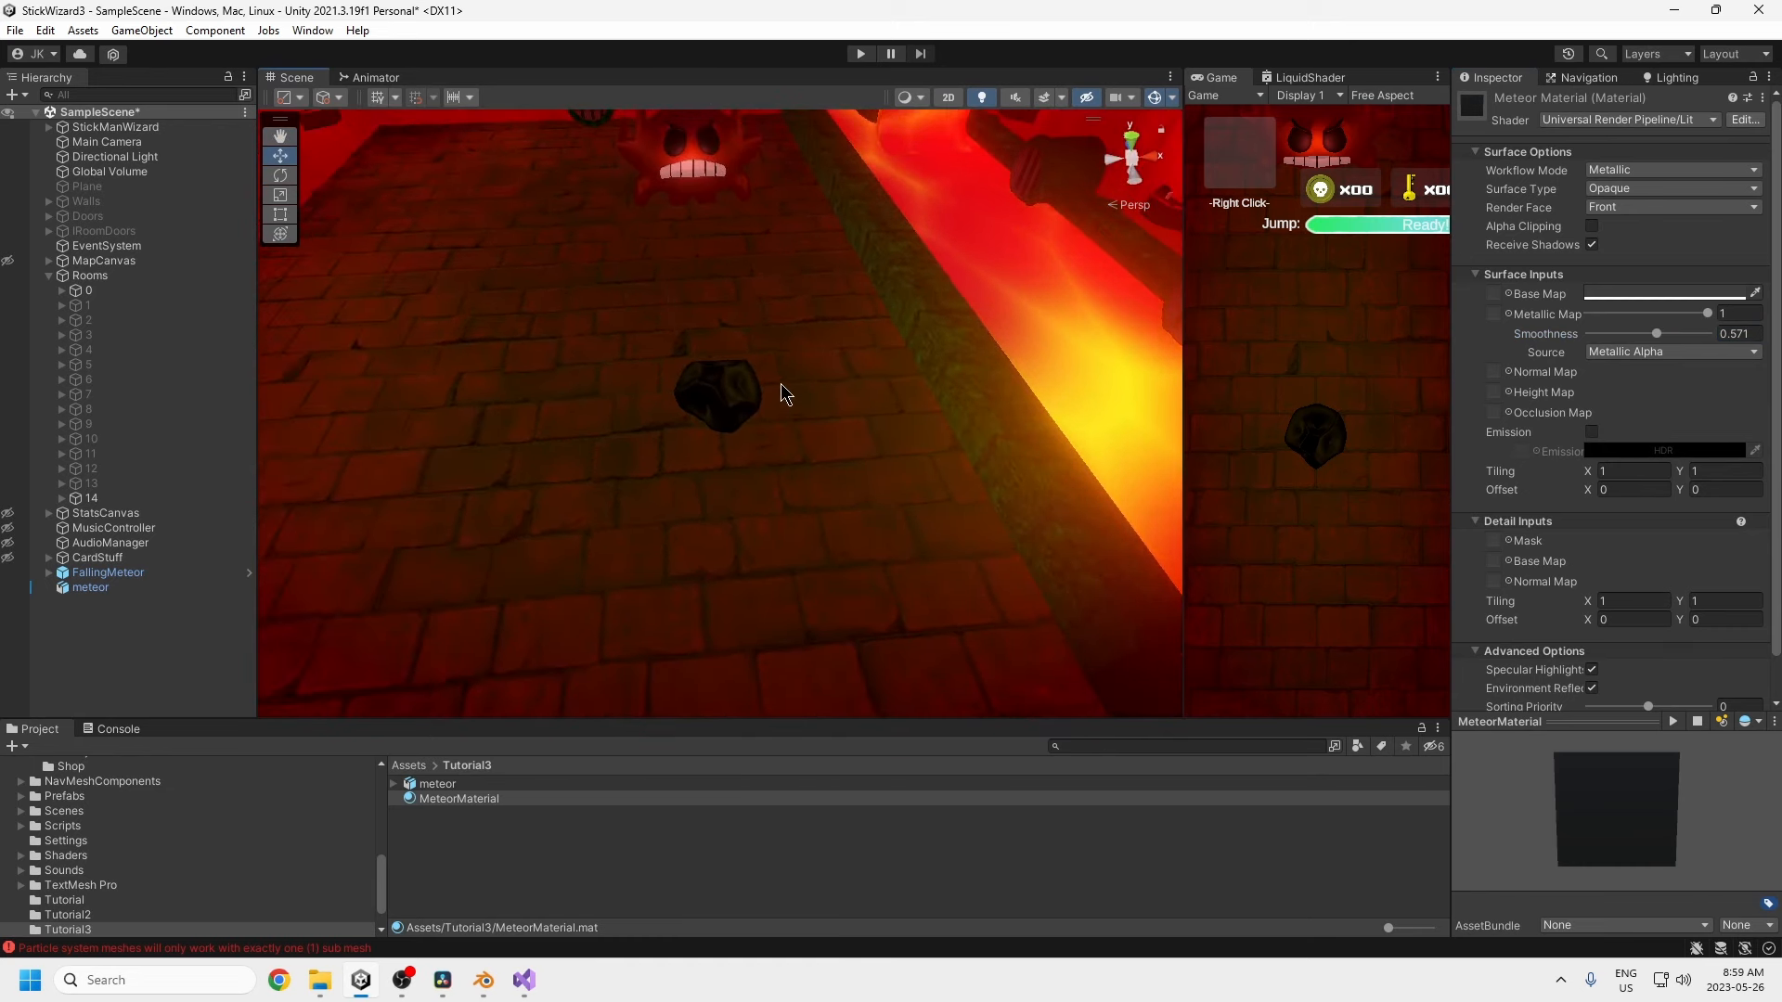
- Delete the meteor object from the scene, keeping its model and material assets in the project
{"action": "left_click", "coordinate": [743, 395]}
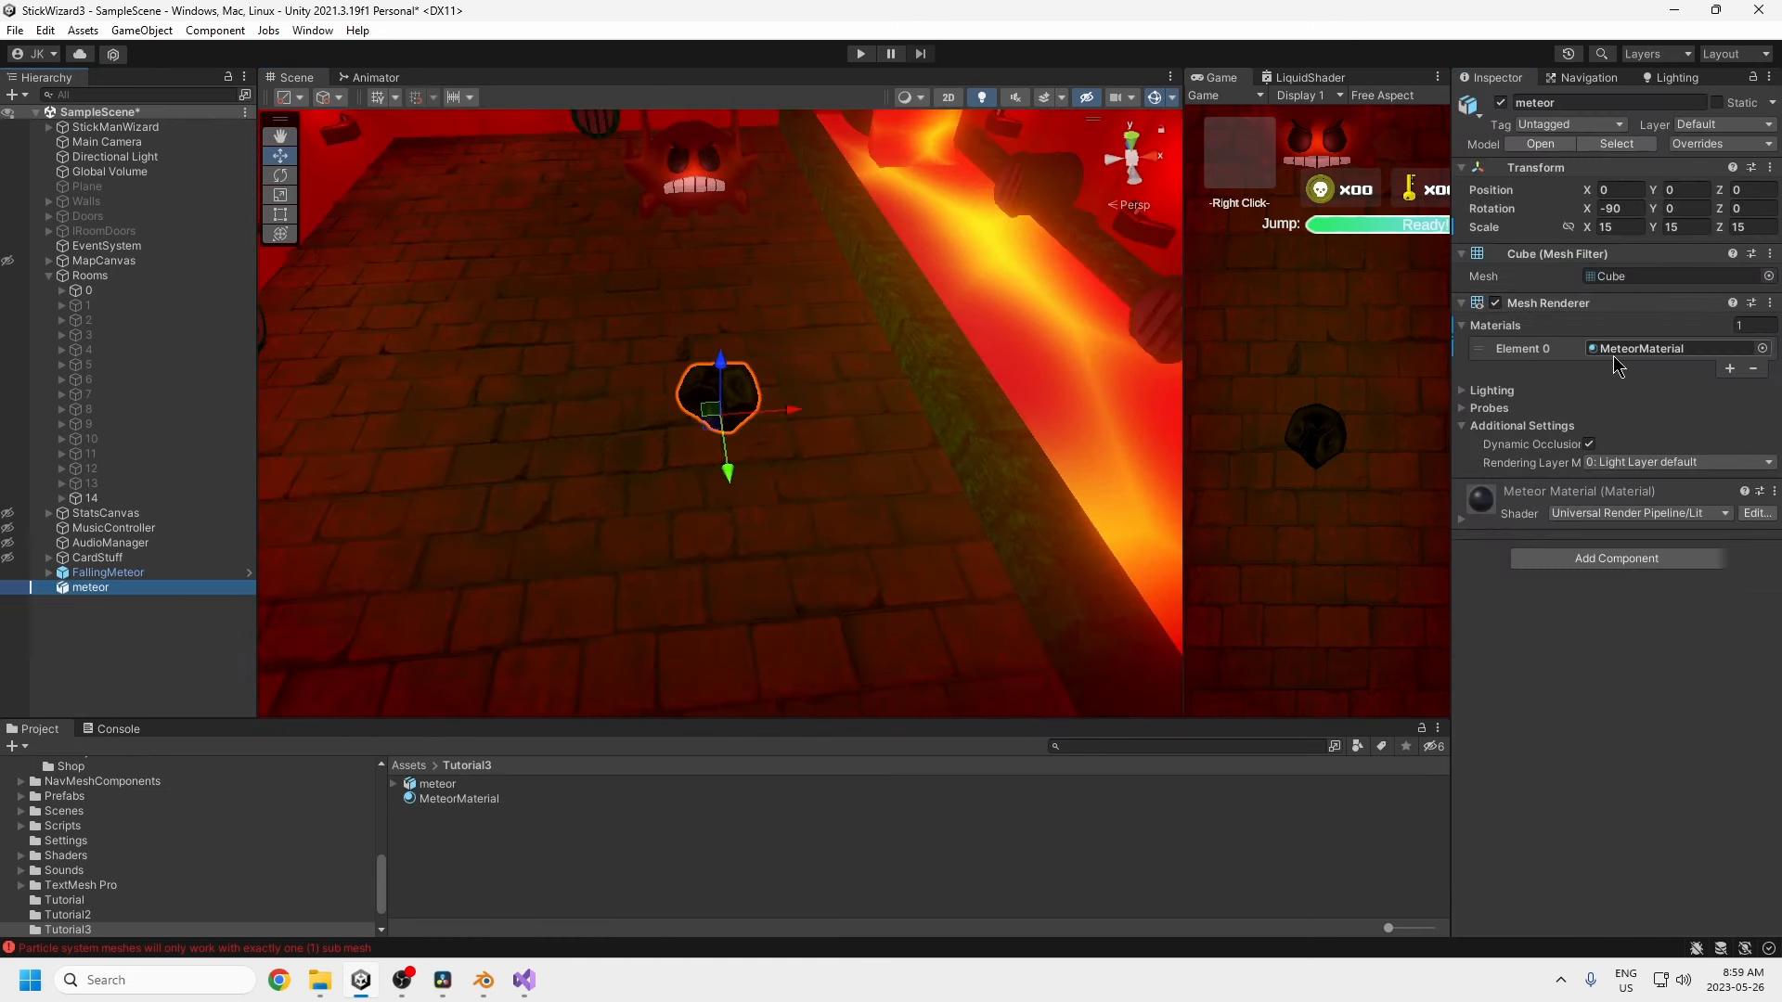
{"action": "left_click", "coordinate": [449, 800]}
{"action": "left_click", "coordinate": [436, 784]}
{"action": "left_click", "coordinate": [108, 591]}
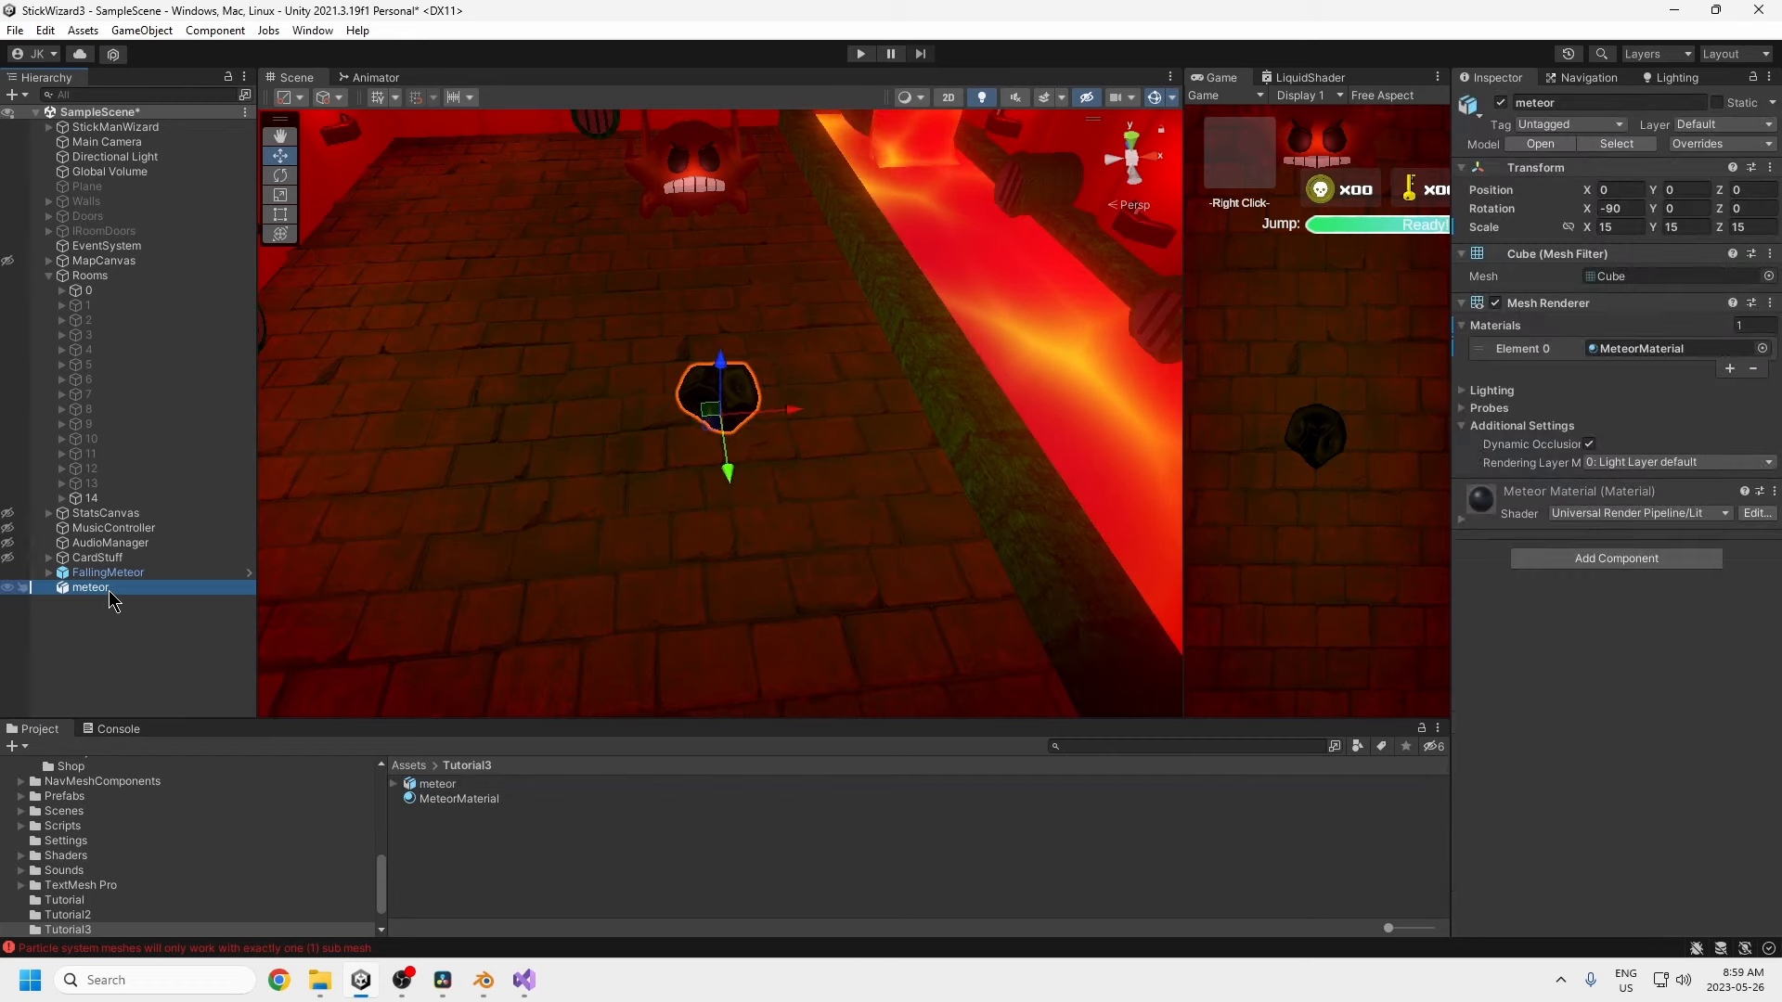
{"action": "key", "text": "Delete"}
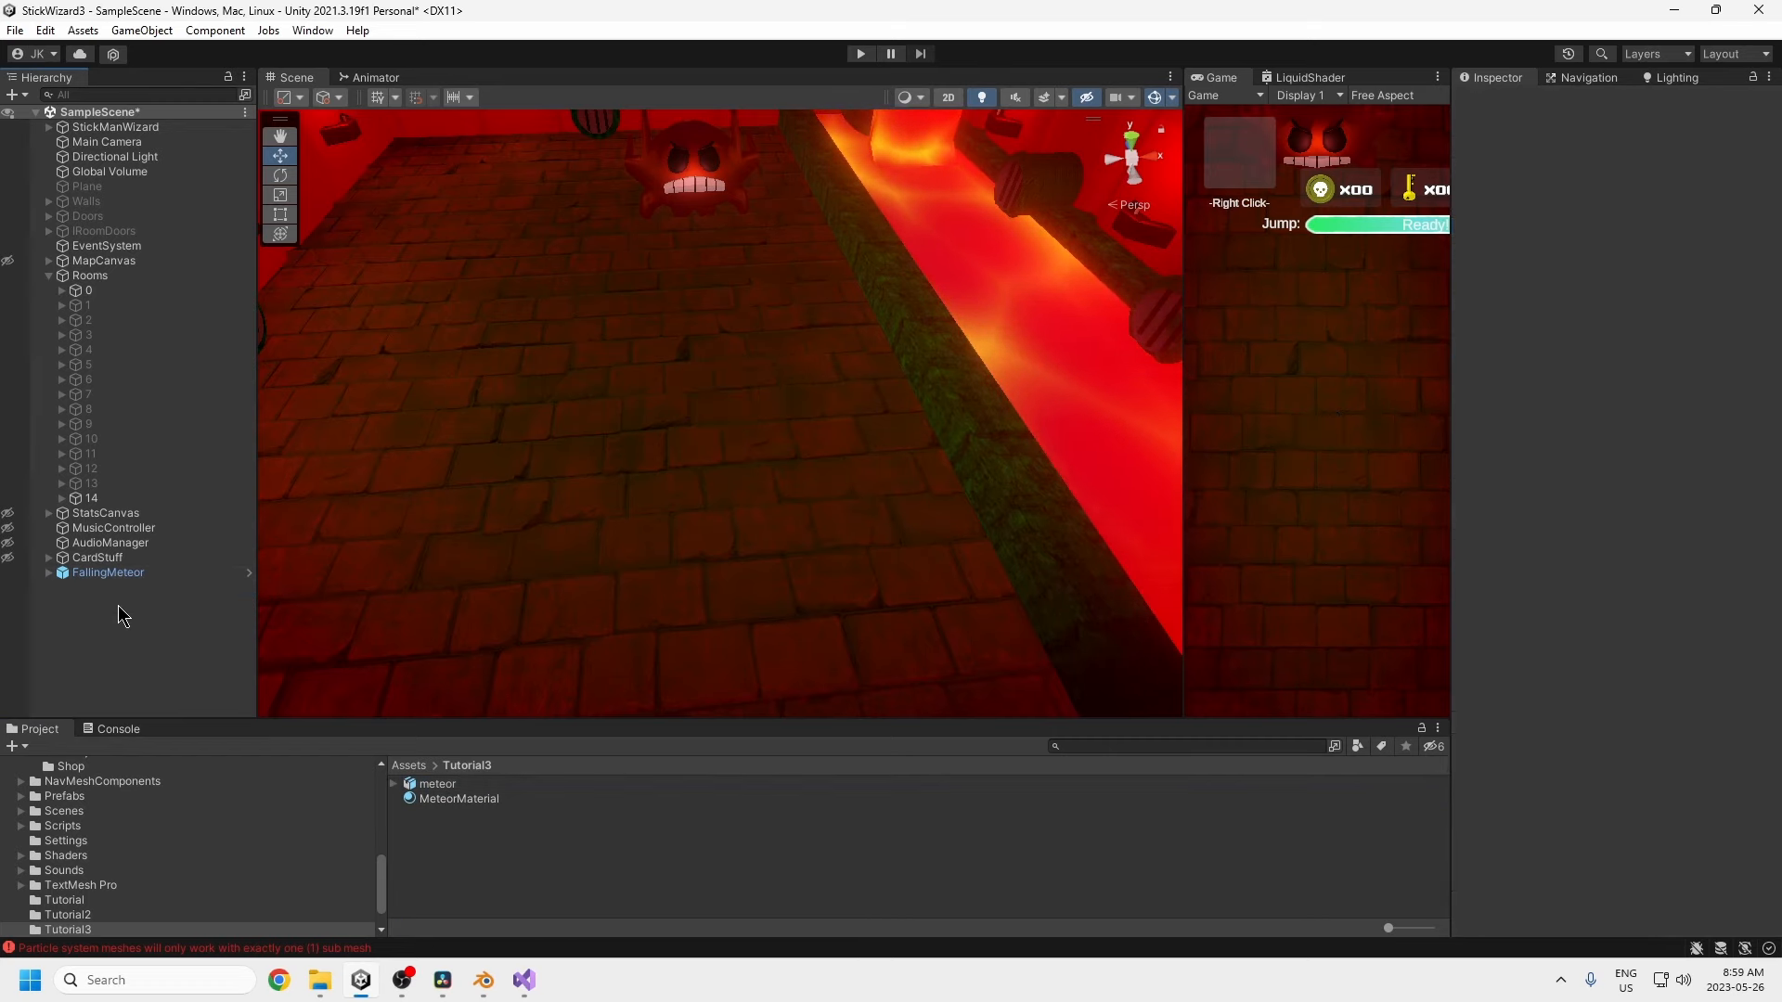
- Add a new particle system to the scene and name it MeteorPS
{"action": "right_click", "coordinate": [119, 605]}
{"action": "mouse_move", "coordinate": [181, 367]}
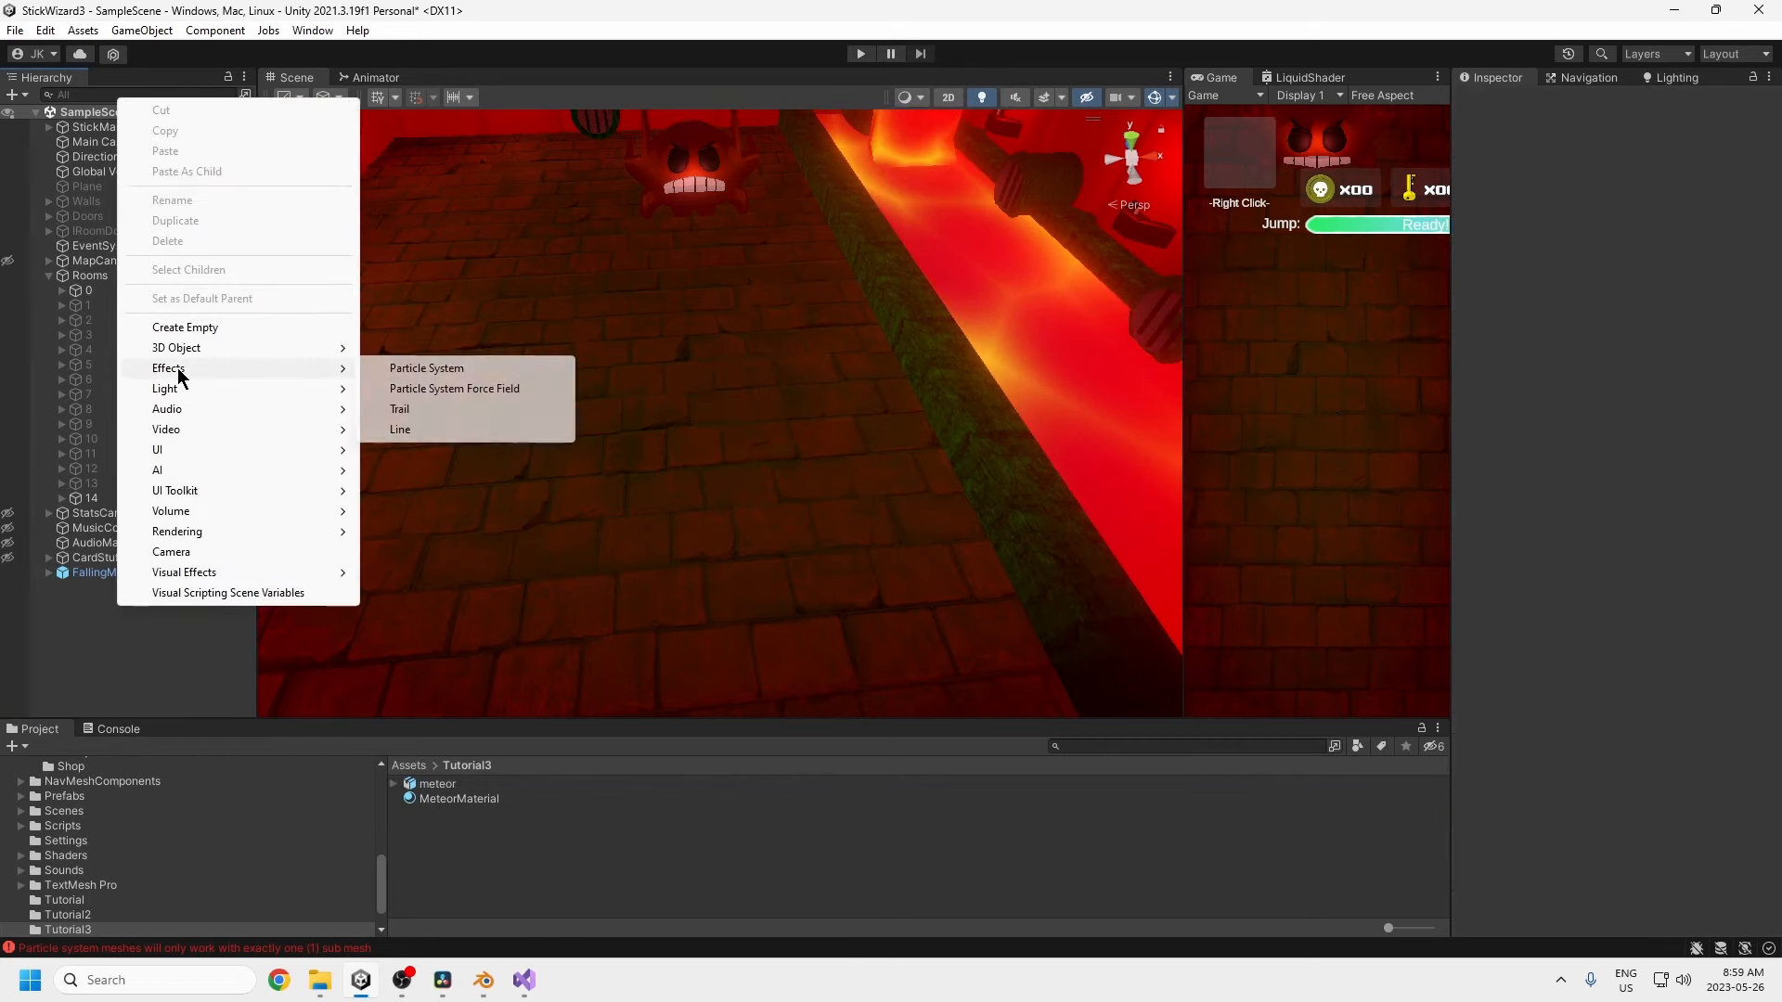
{"action": "left_click", "coordinate": [431, 372]}
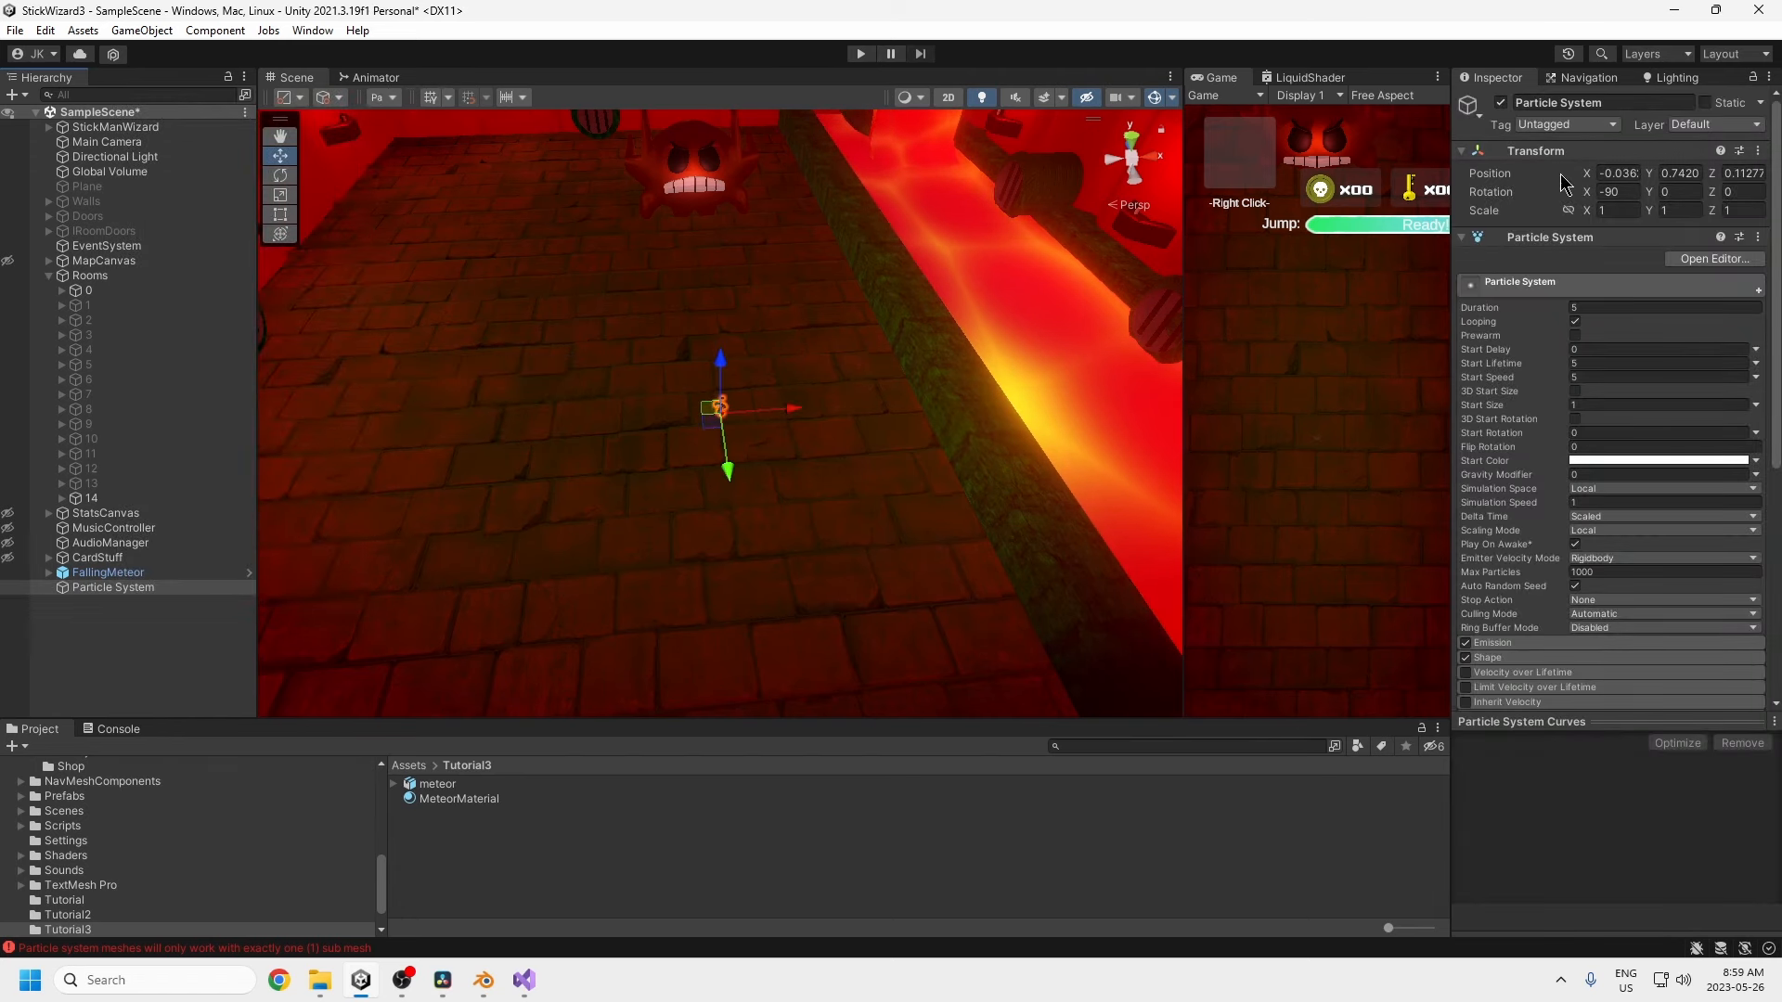
{"action": "left_click", "coordinate": [1573, 103]}
{"action": "type", "text": "MeteorPS"}
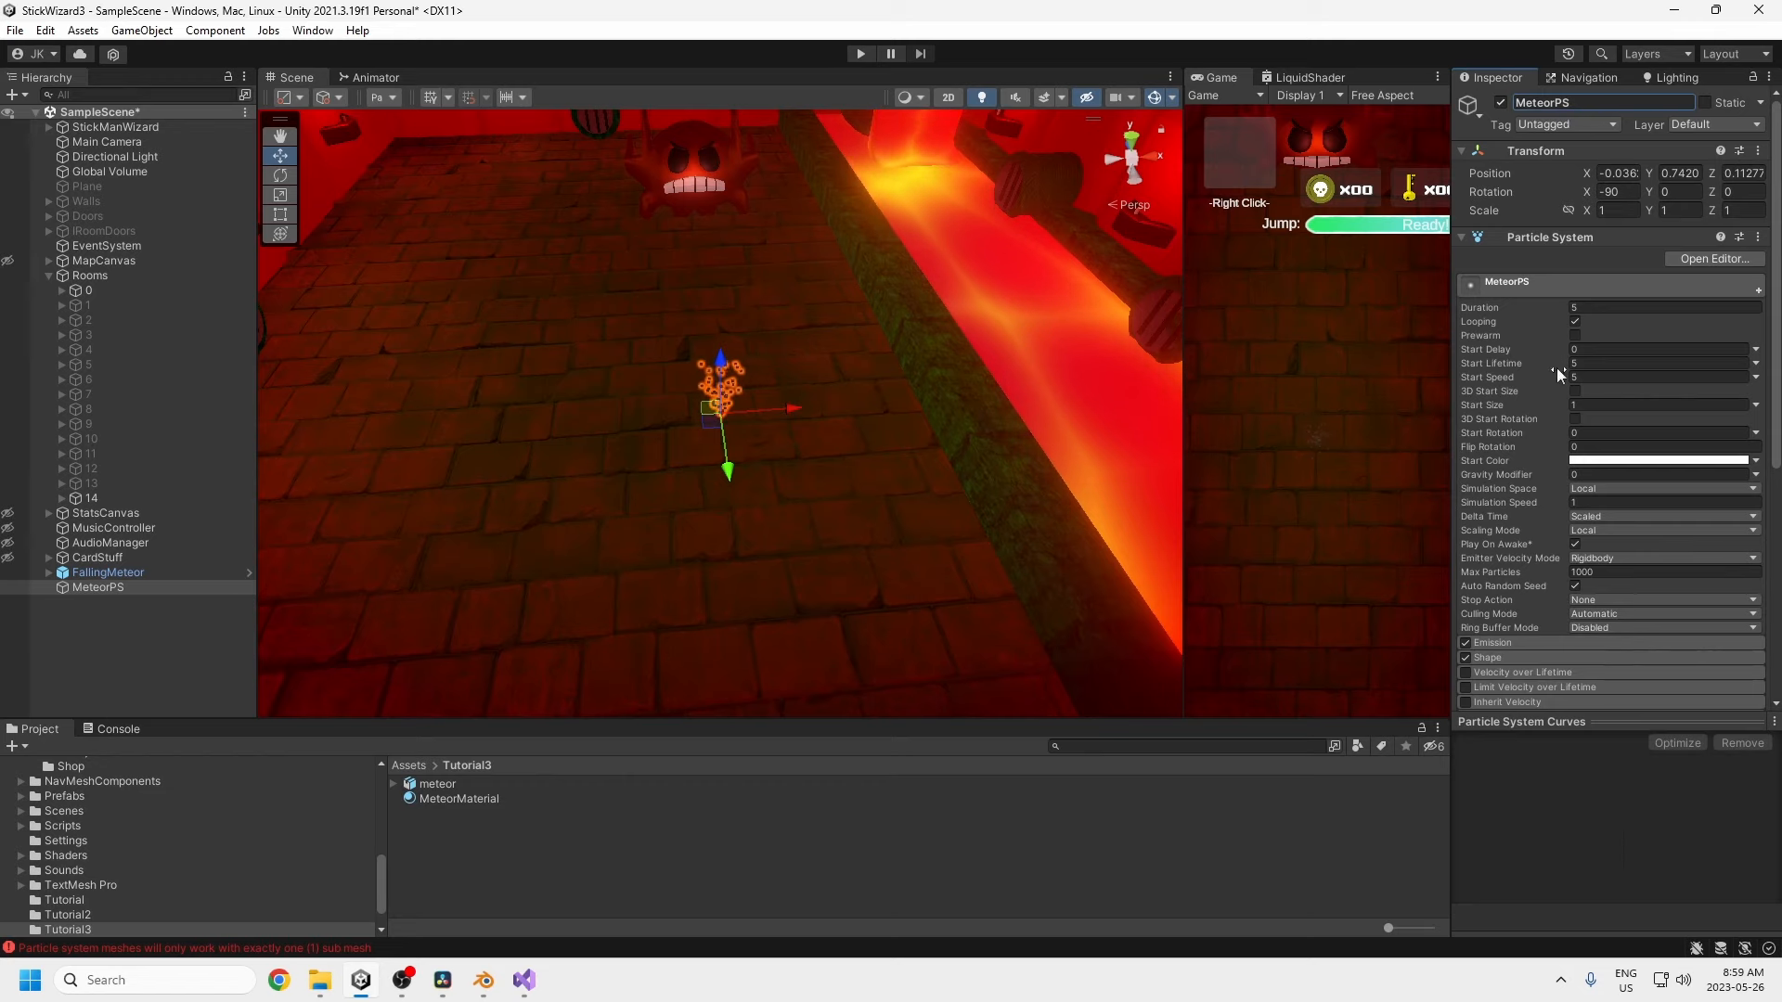
- Set MeteorPS's X rotation to 90 so that its particles are emitted downward
{"action": "scroll", "coordinate": [687, 432], "scroll_direction": "up", "scroll_amount": 3}
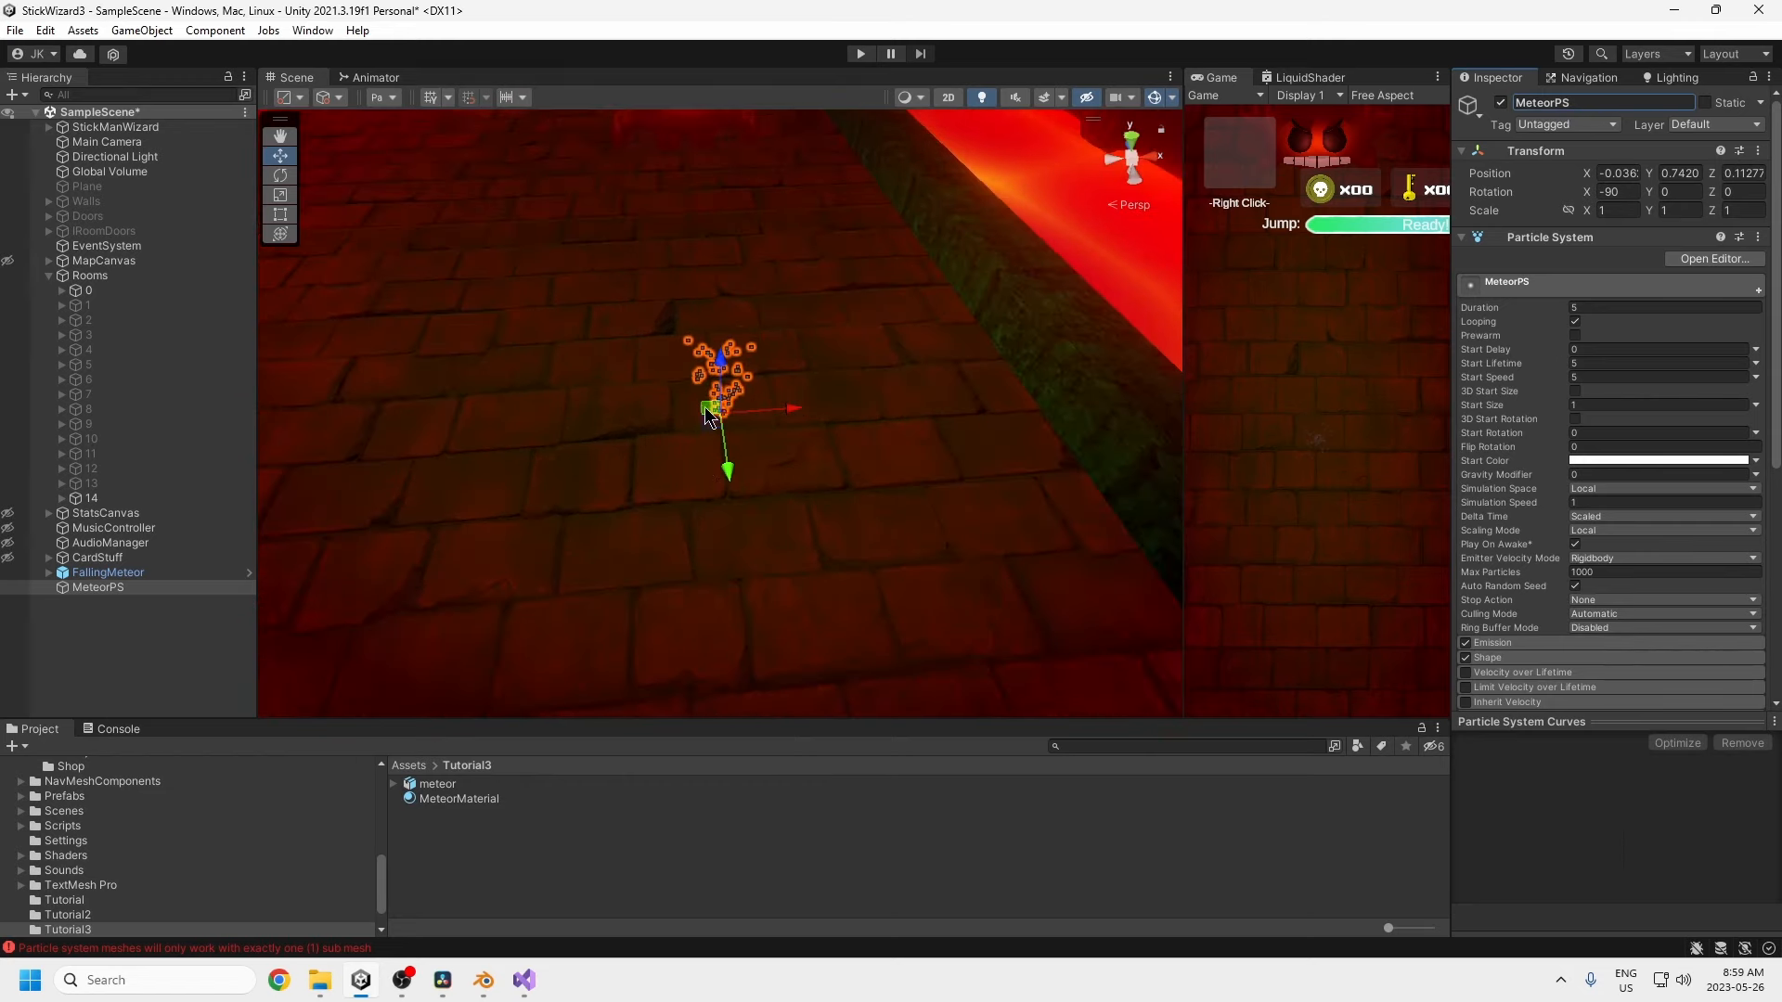
{"action": "left_click_drag", "start_coordinate": [687, 411], "coordinate": [692, 273], "text": "alt"}
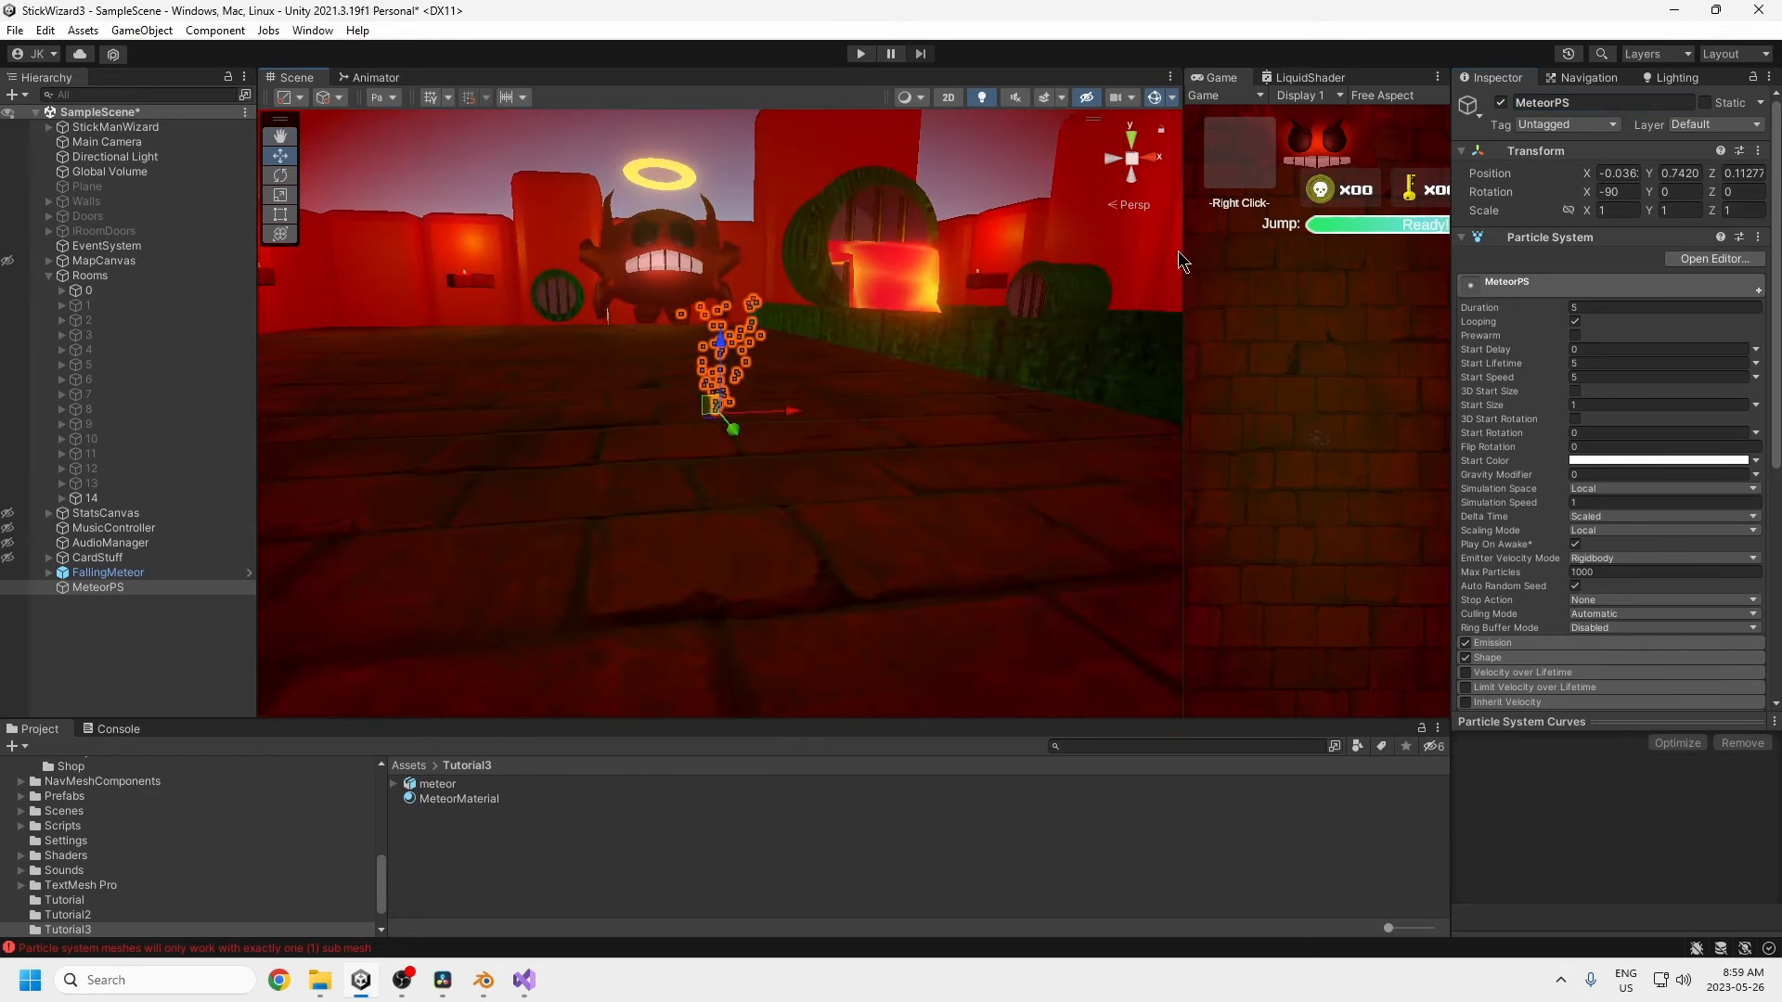
{"action": "left_click", "coordinate": [1611, 192]}
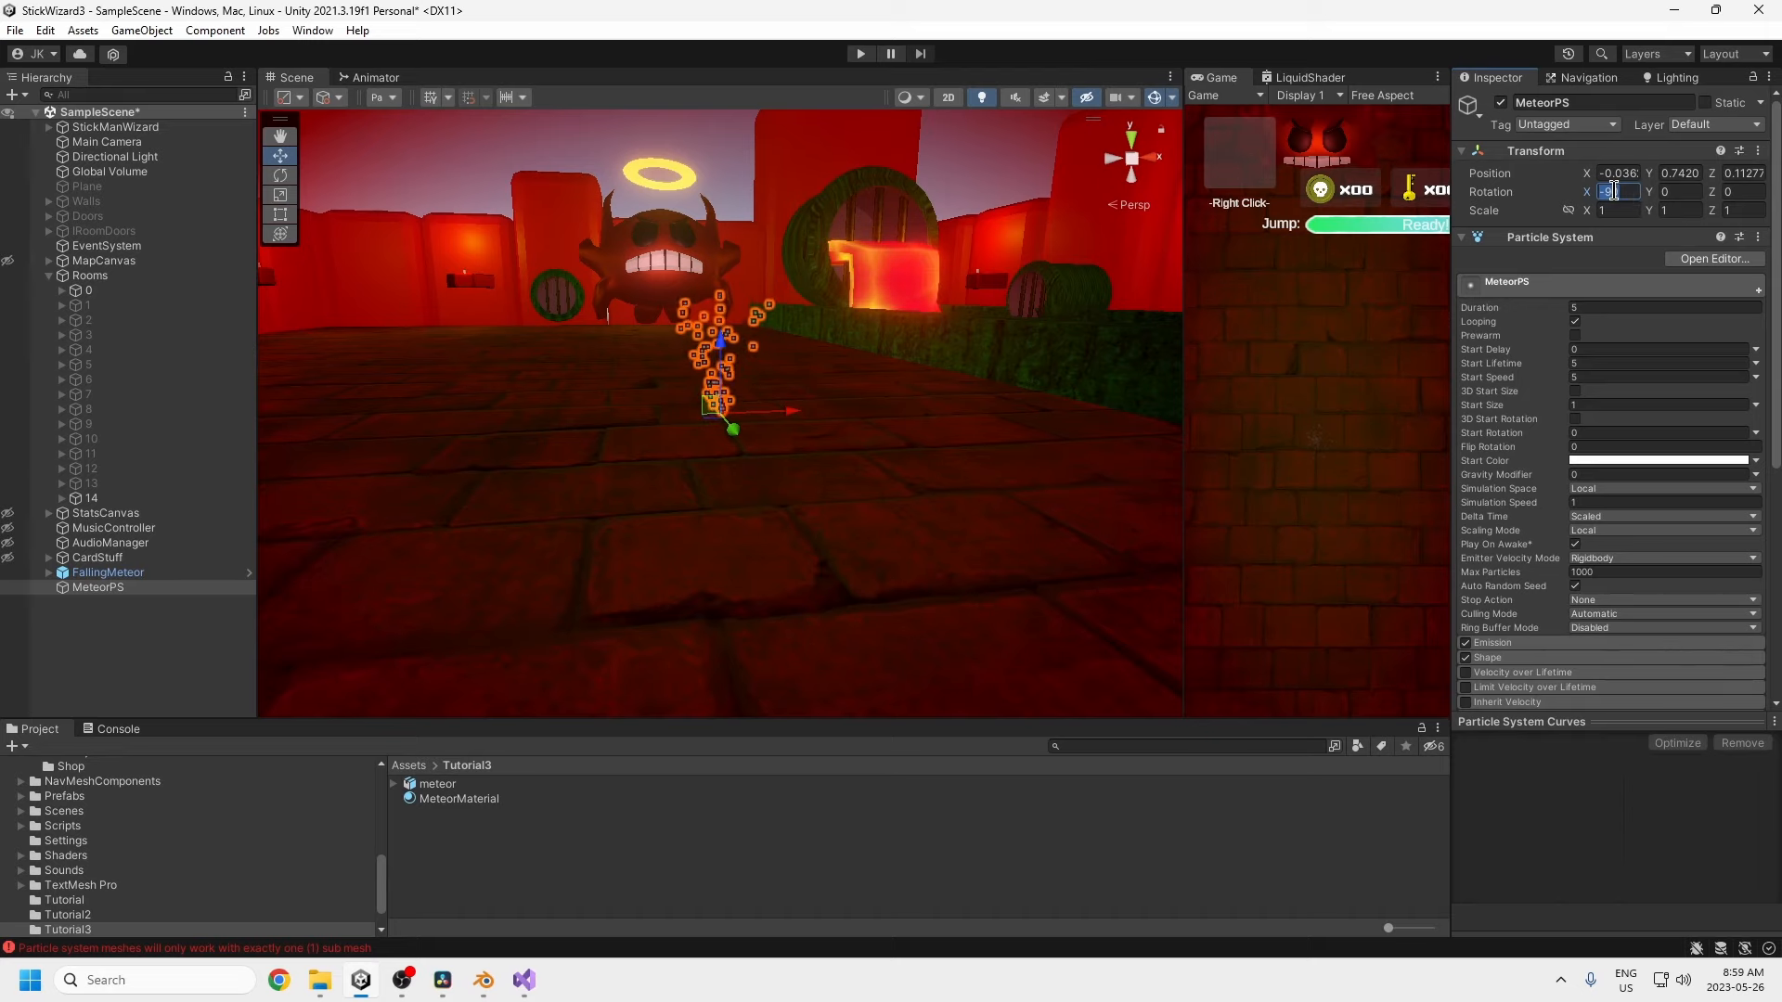
{"action": "type", "text": "90"}
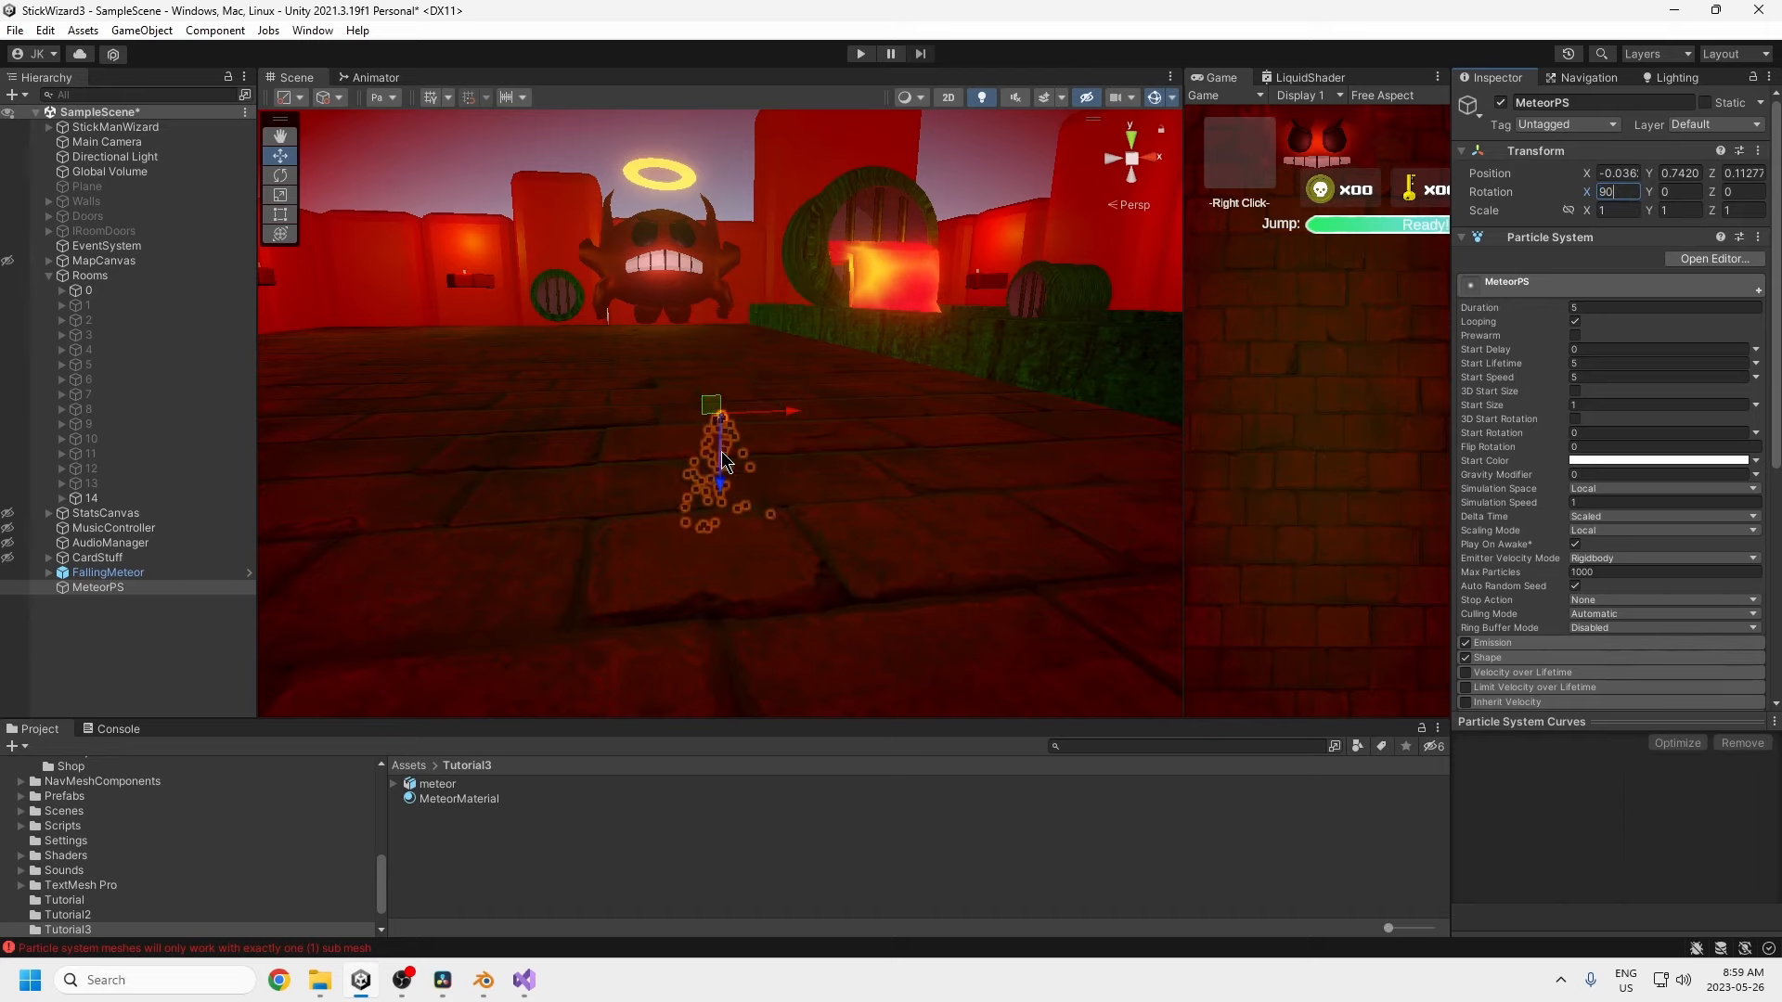
- Raise MeteorPS vertically until it sits high above the room's floor, over the surrounding walls
{"action": "left_click_drag", "start_coordinate": [728, 456], "coordinate": [763, 78]}
{"action": "scroll", "coordinate": [754, 291], "scroll_direction": "down", "scroll_amount": 4}
{"action": "left_click_drag", "start_coordinate": [752, 295], "coordinate": [748, 341], "text": "alt"}
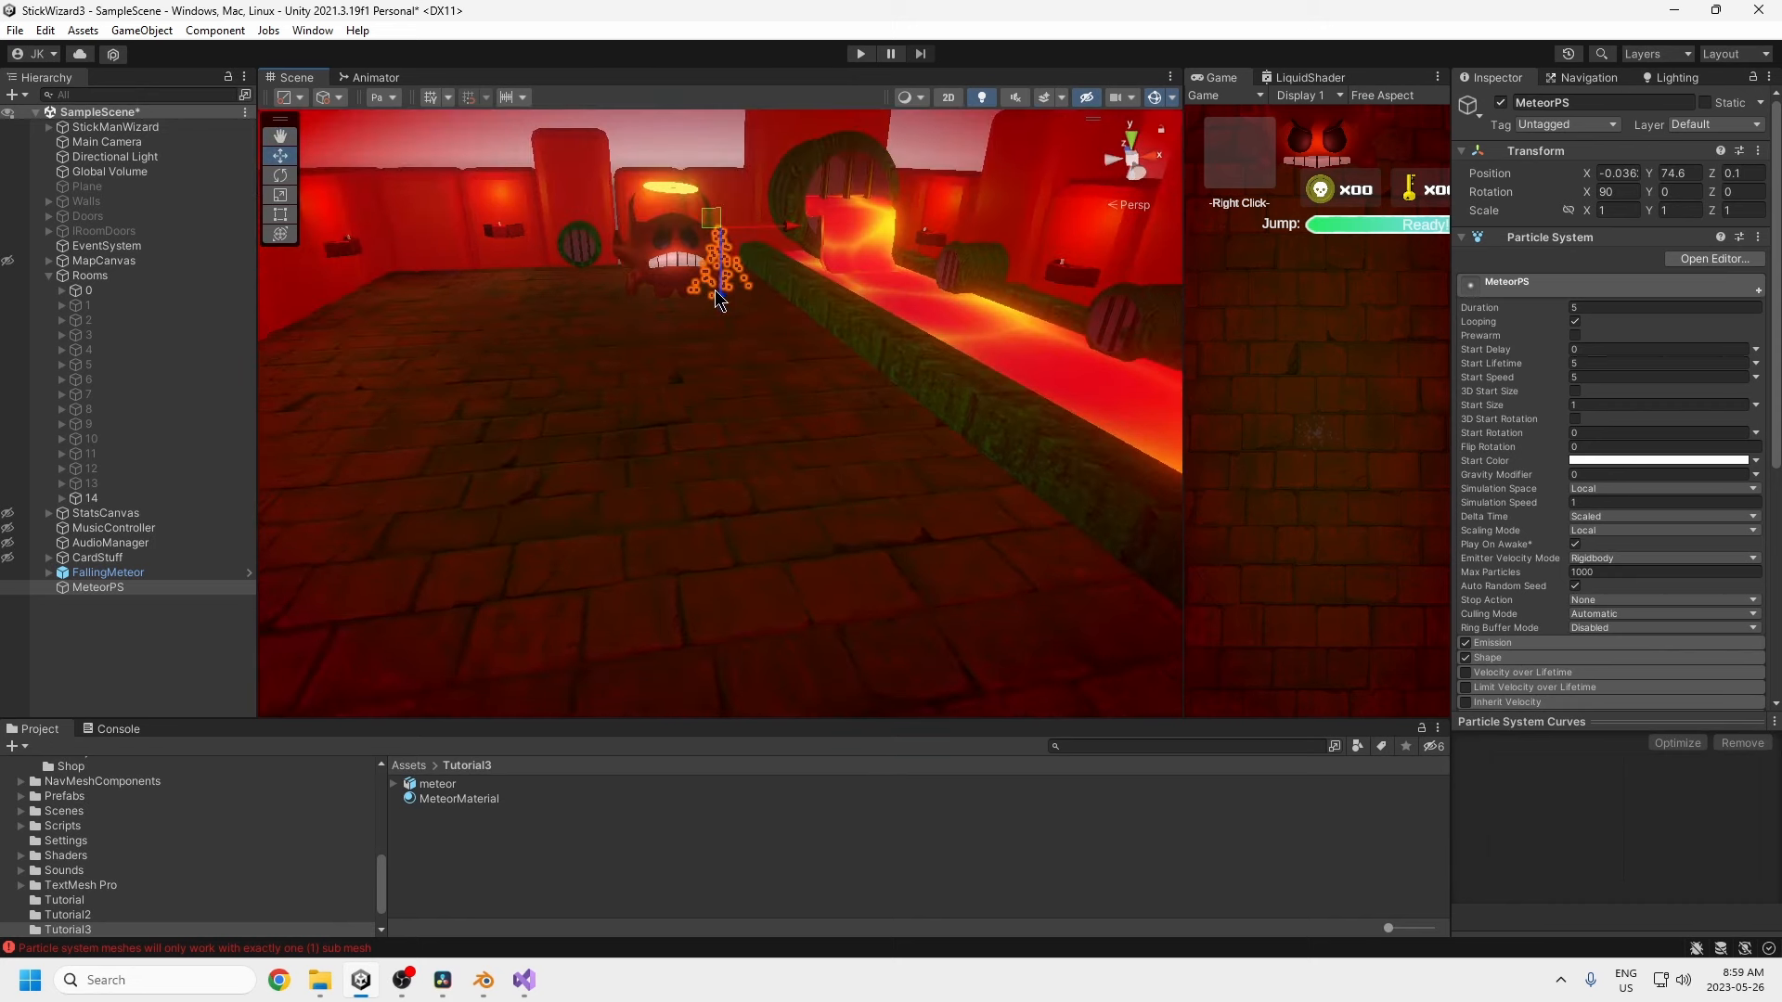
{"action": "left_click_drag", "start_coordinate": [727, 260], "coordinate": [750, 76]}
{"action": "scroll", "coordinate": [733, 130], "scroll_direction": "down", "scroll_amount": 3}
{"action": "middle_click_drag", "start_coordinate": [720, 125], "coordinate": [675, 331]}
- Set the emission rate over time of MeteorPS to 0
{"action": "scroll", "coordinate": [1611, 557], "scroll_direction": "down", "scroll_amount": 7}
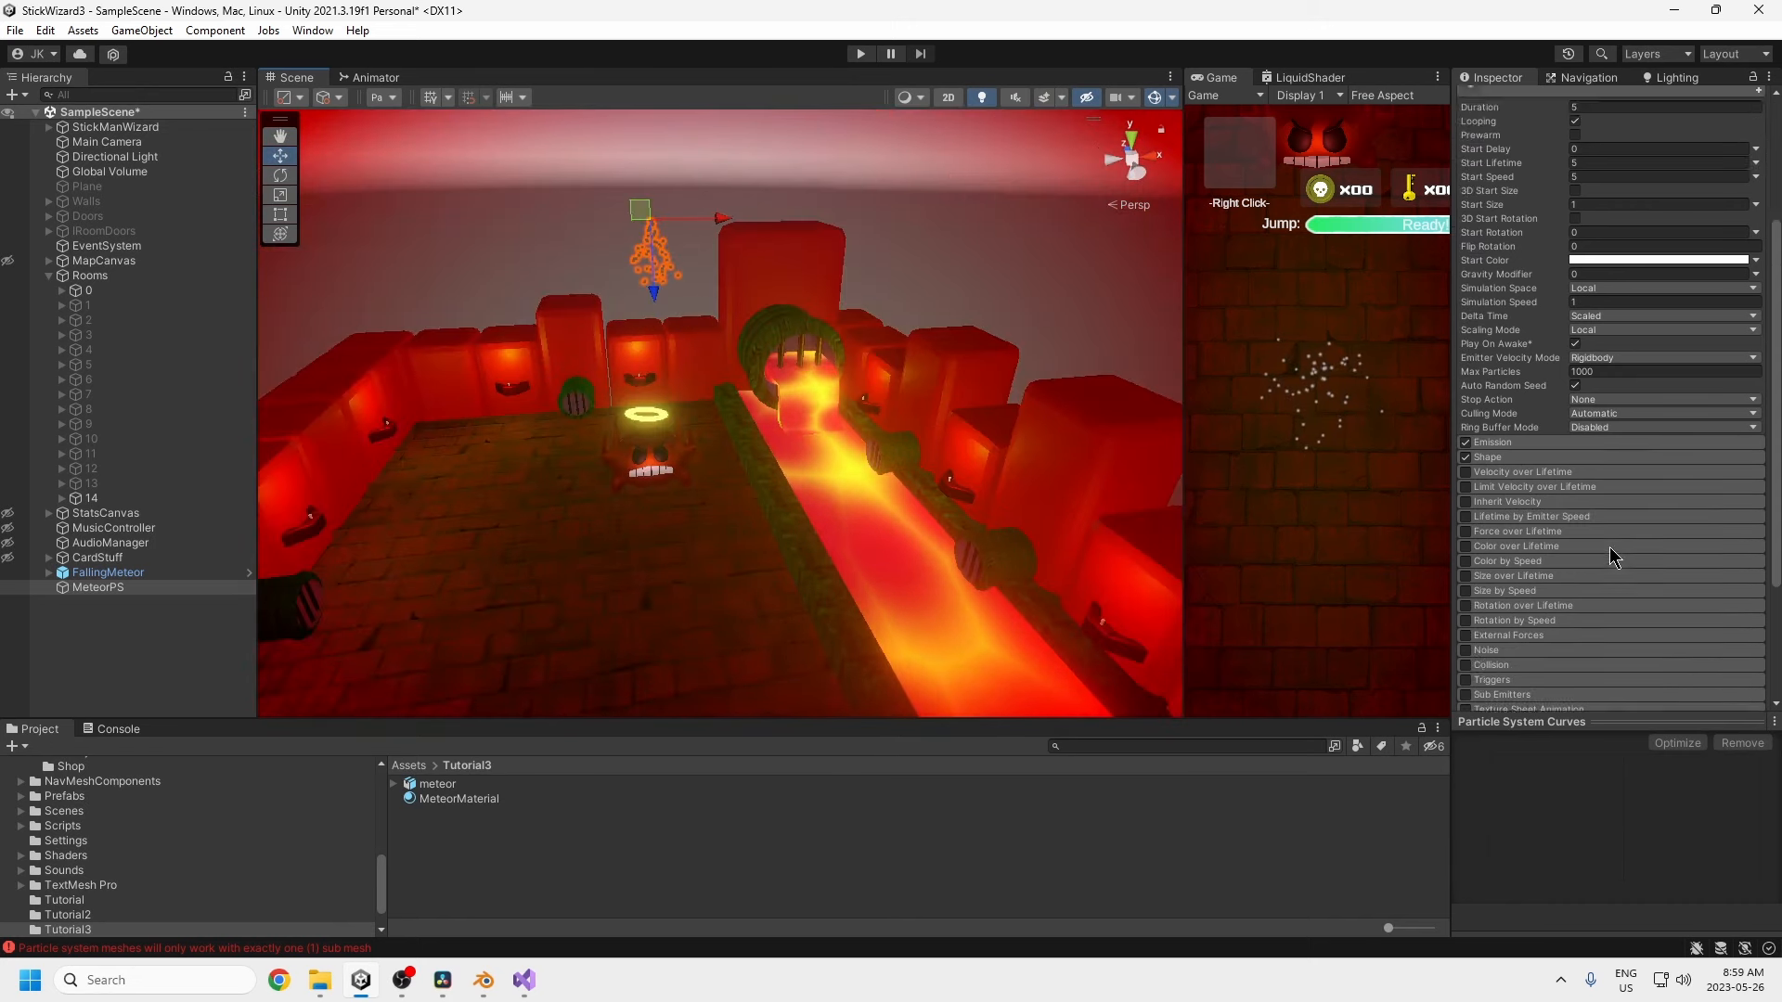
{"action": "scroll", "coordinate": [1484, 422], "scroll_direction": "up", "scroll_amount": 3}
{"action": "left_click", "coordinate": [1490, 461]}
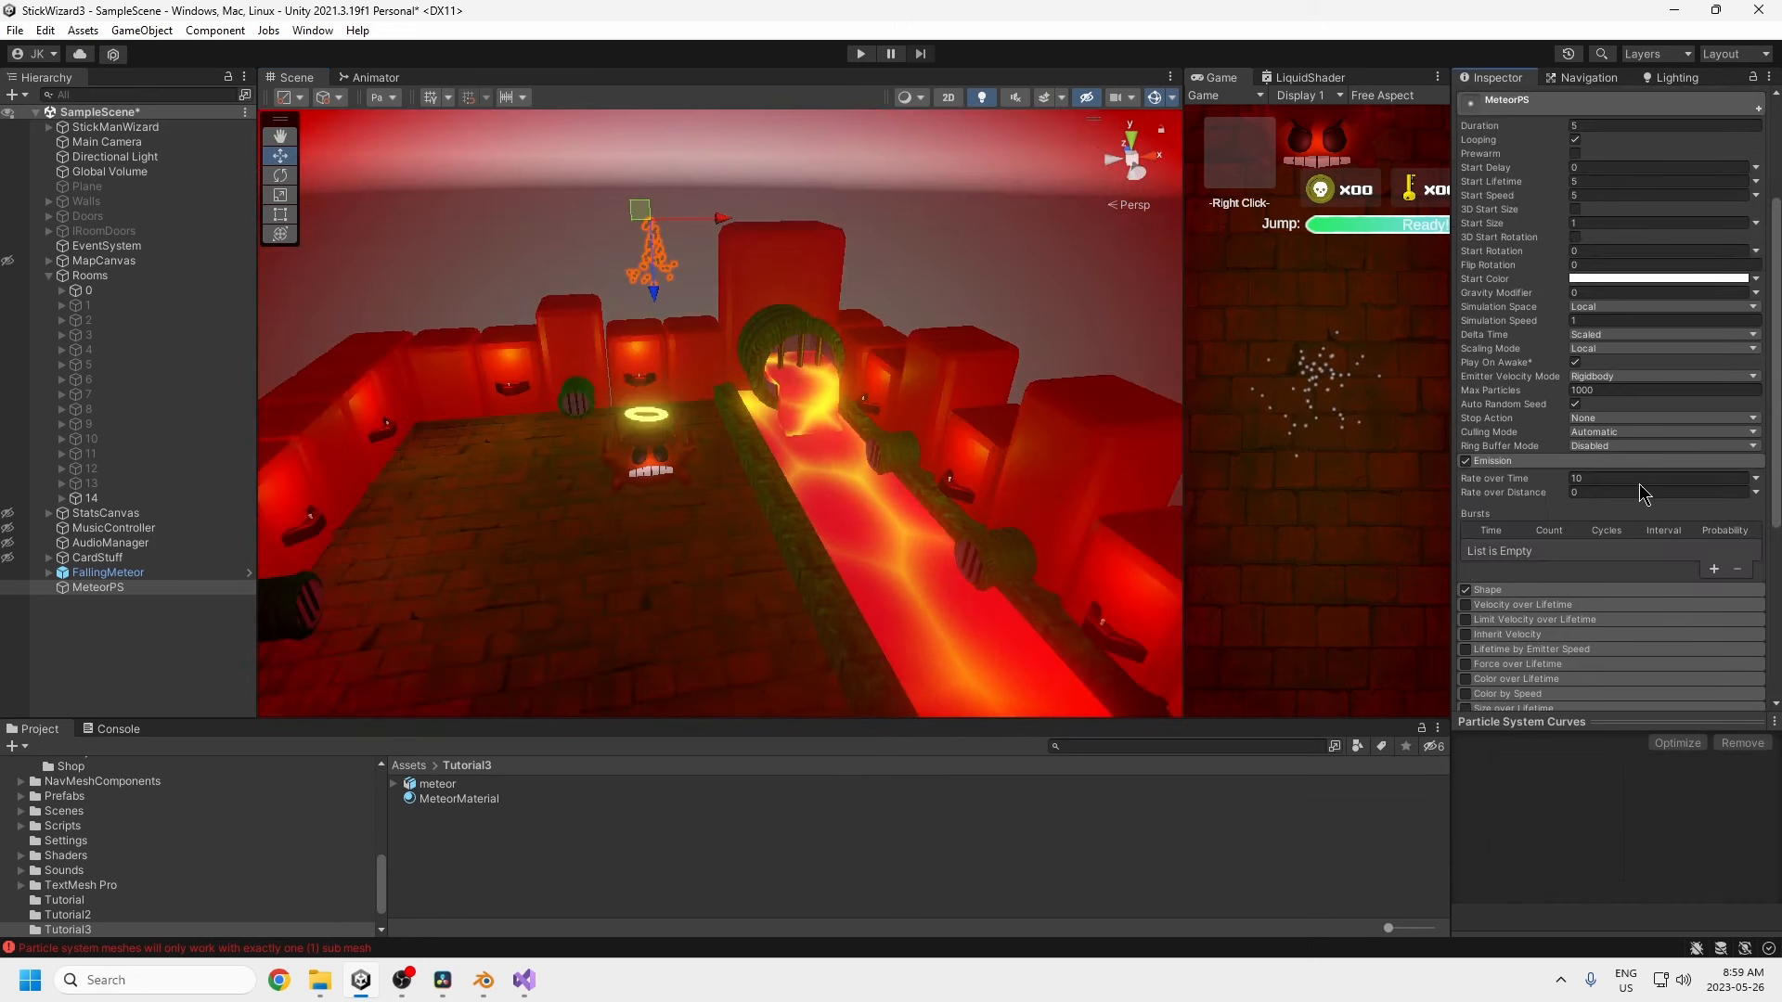
{"action": "left_click", "coordinate": [1475, 477]}
{"action": "type", "text": "0"}
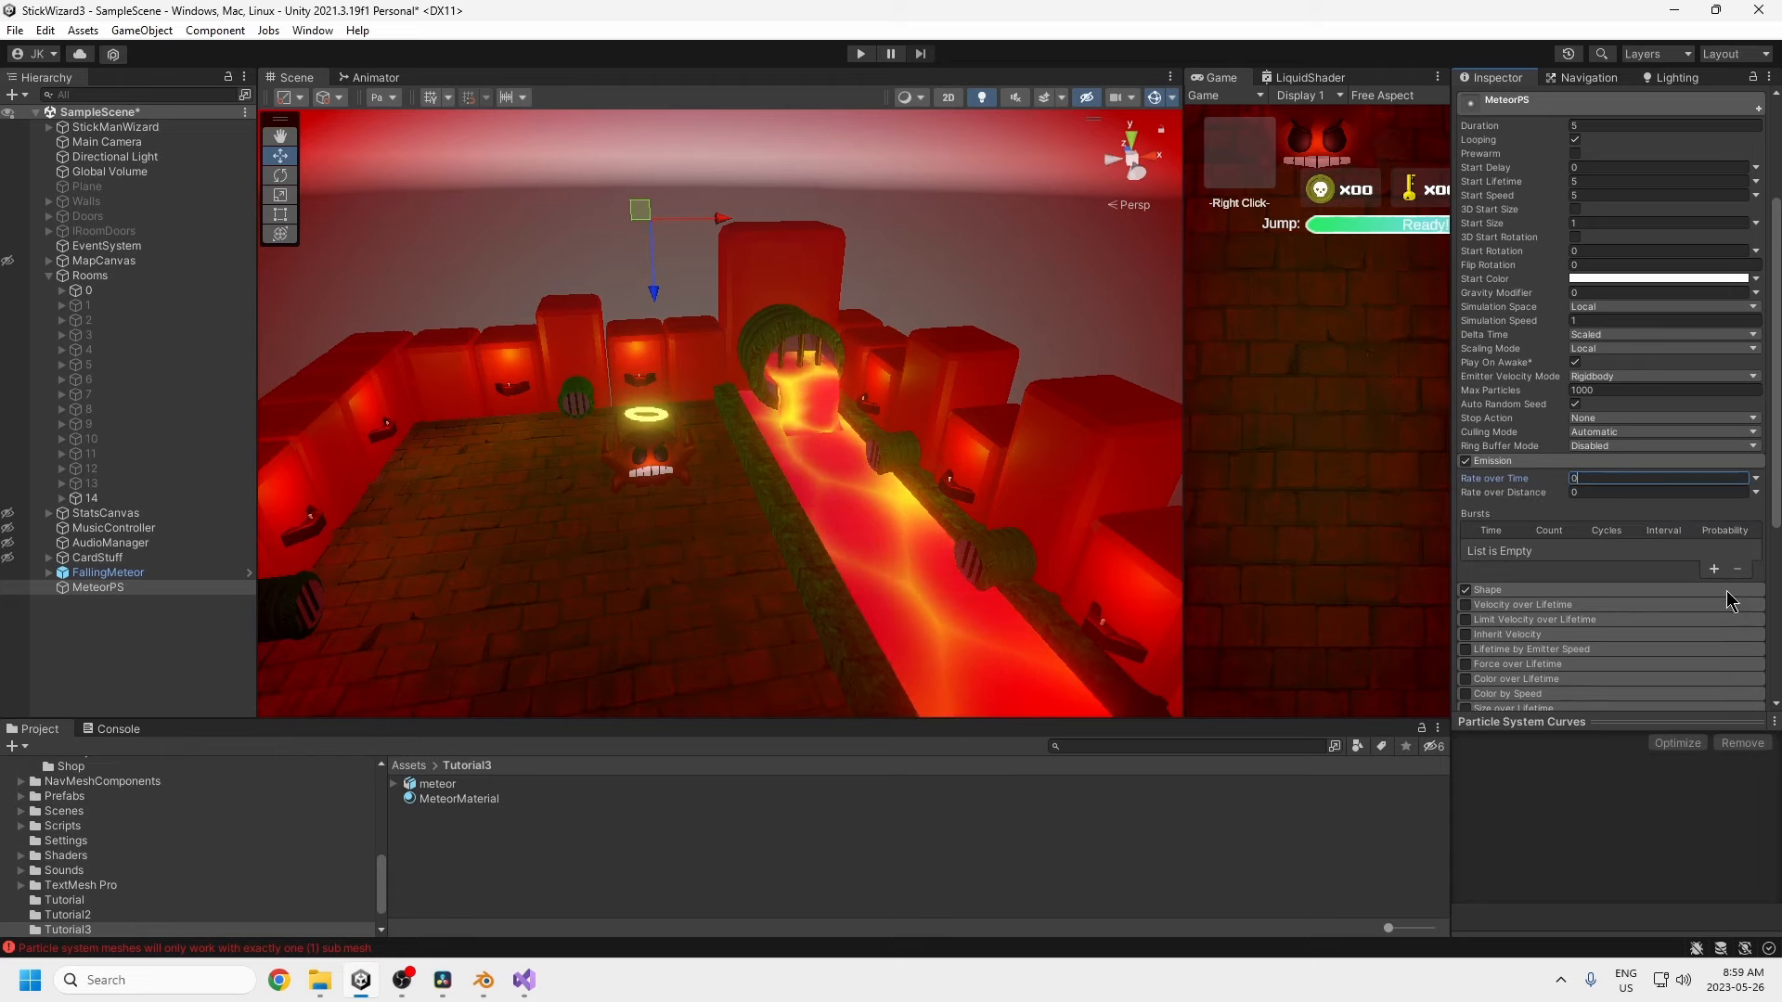
- Add an emission burst to MeteorPS with a count of 1
{"action": "left_click", "coordinate": [1714, 569]}
{"action": "left_click", "coordinate": [1541, 550]}
{"action": "type", "text": "1"}
{"action": "left_click_drag", "start_coordinate": [620, 299], "coordinate": [733, 354], "text": "alt"}
{"action": "mouse_move", "coordinate": [838, 416]}
{"action": "middle_mouse_down"}
{"action": "mouse_move", "coordinate": [797, 396]}
{"action": "mouse_move", "coordinate": [824, 404]}
{"action": "middle_mouse_up"}
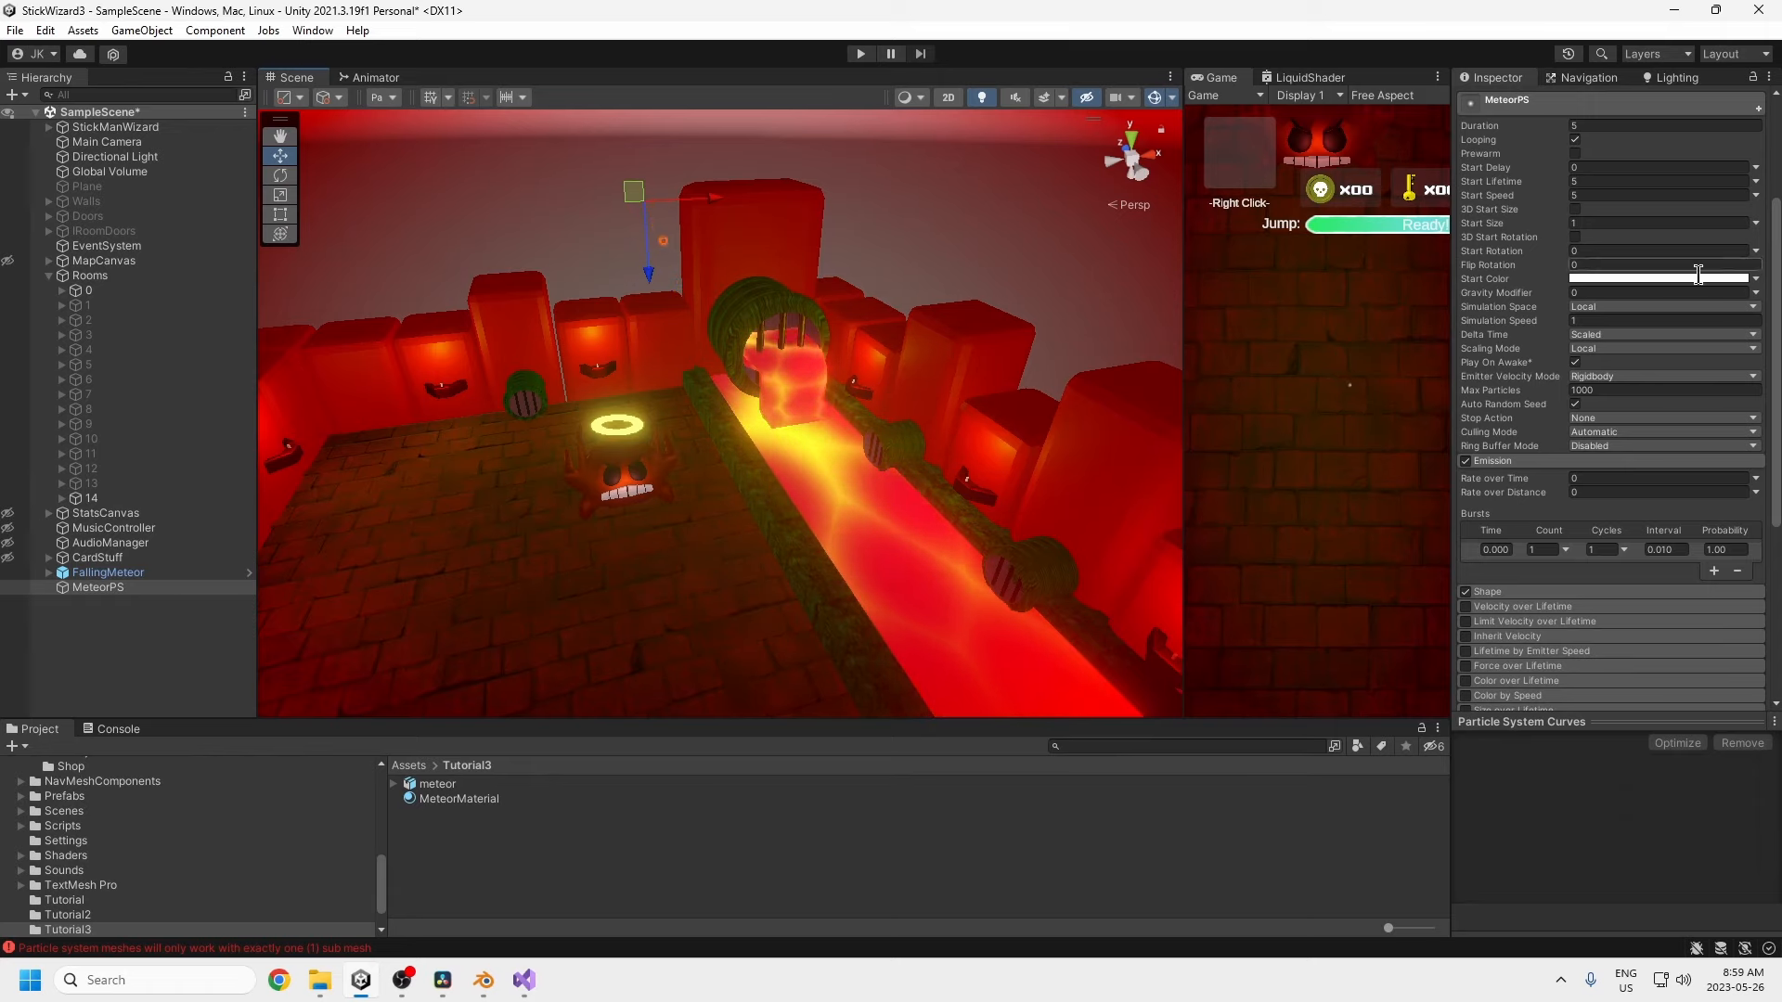
- Set the render mode in MeteorPS's renderer settings to Mesh
{"action": "scroll", "coordinate": [1580, 483], "scroll_direction": "down", "scroll_amount": 6}
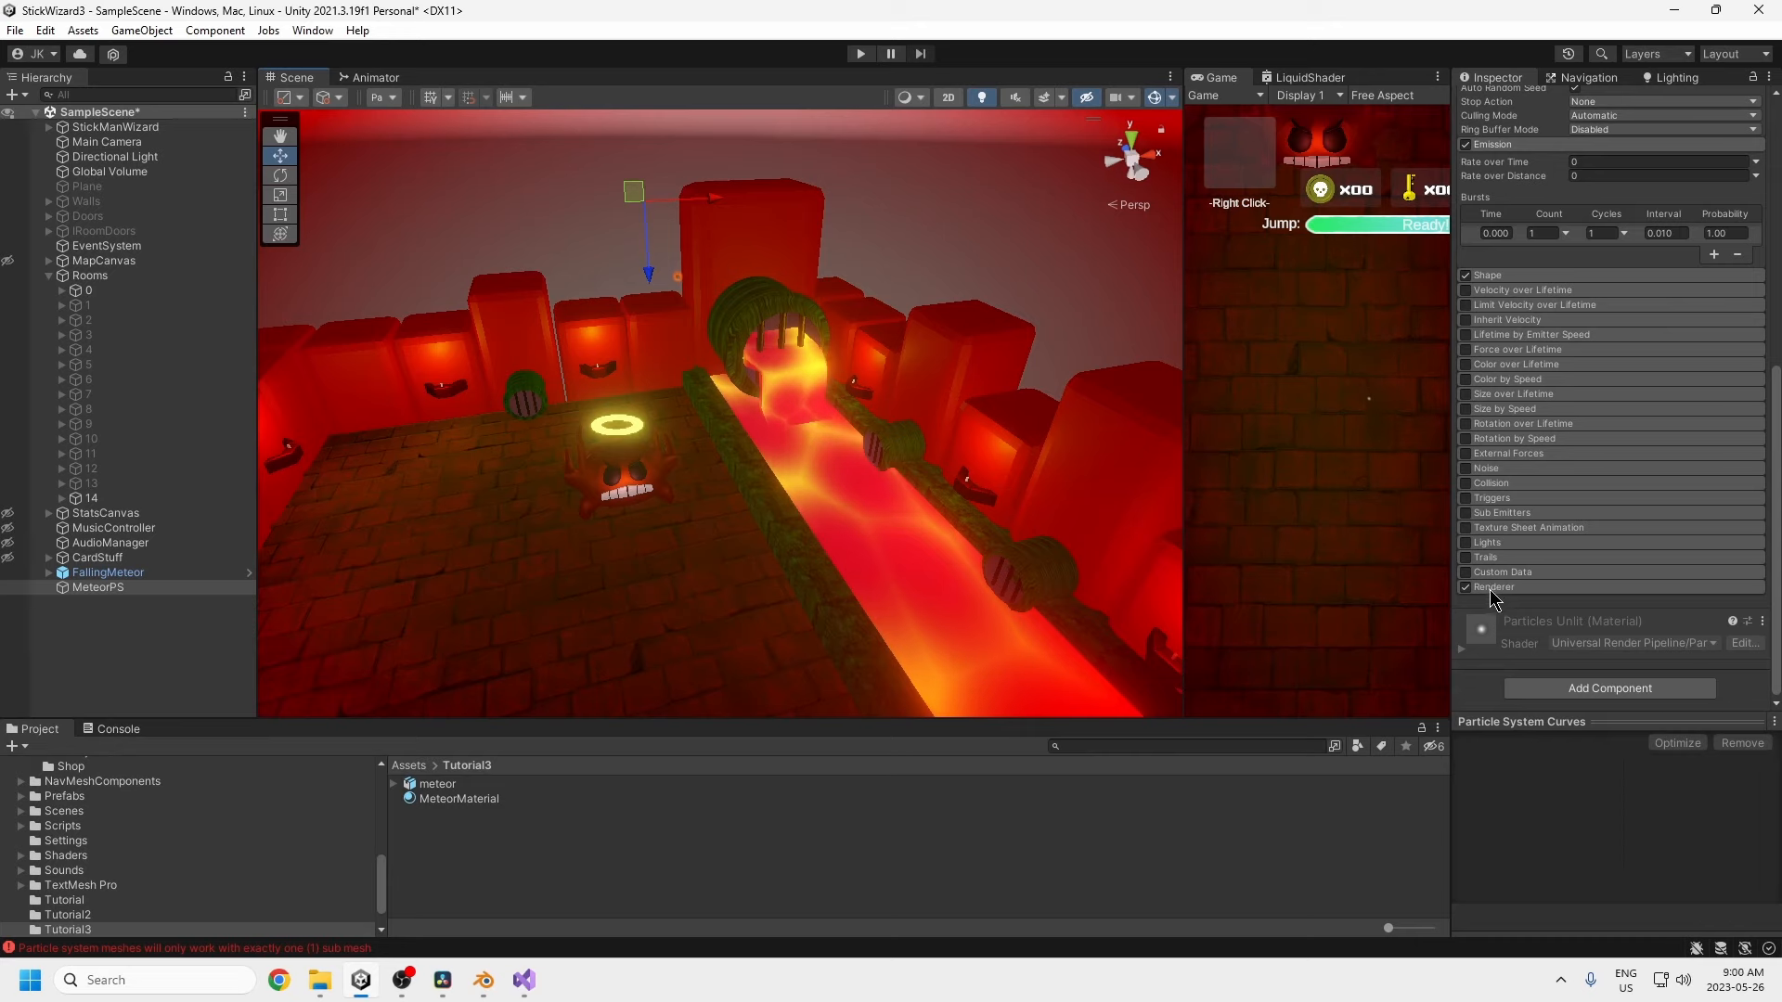
{"action": "left_click", "coordinate": [1494, 587]}
{"action": "scroll", "coordinate": [1598, 515], "scroll_direction": "down", "scroll_amount": 3}
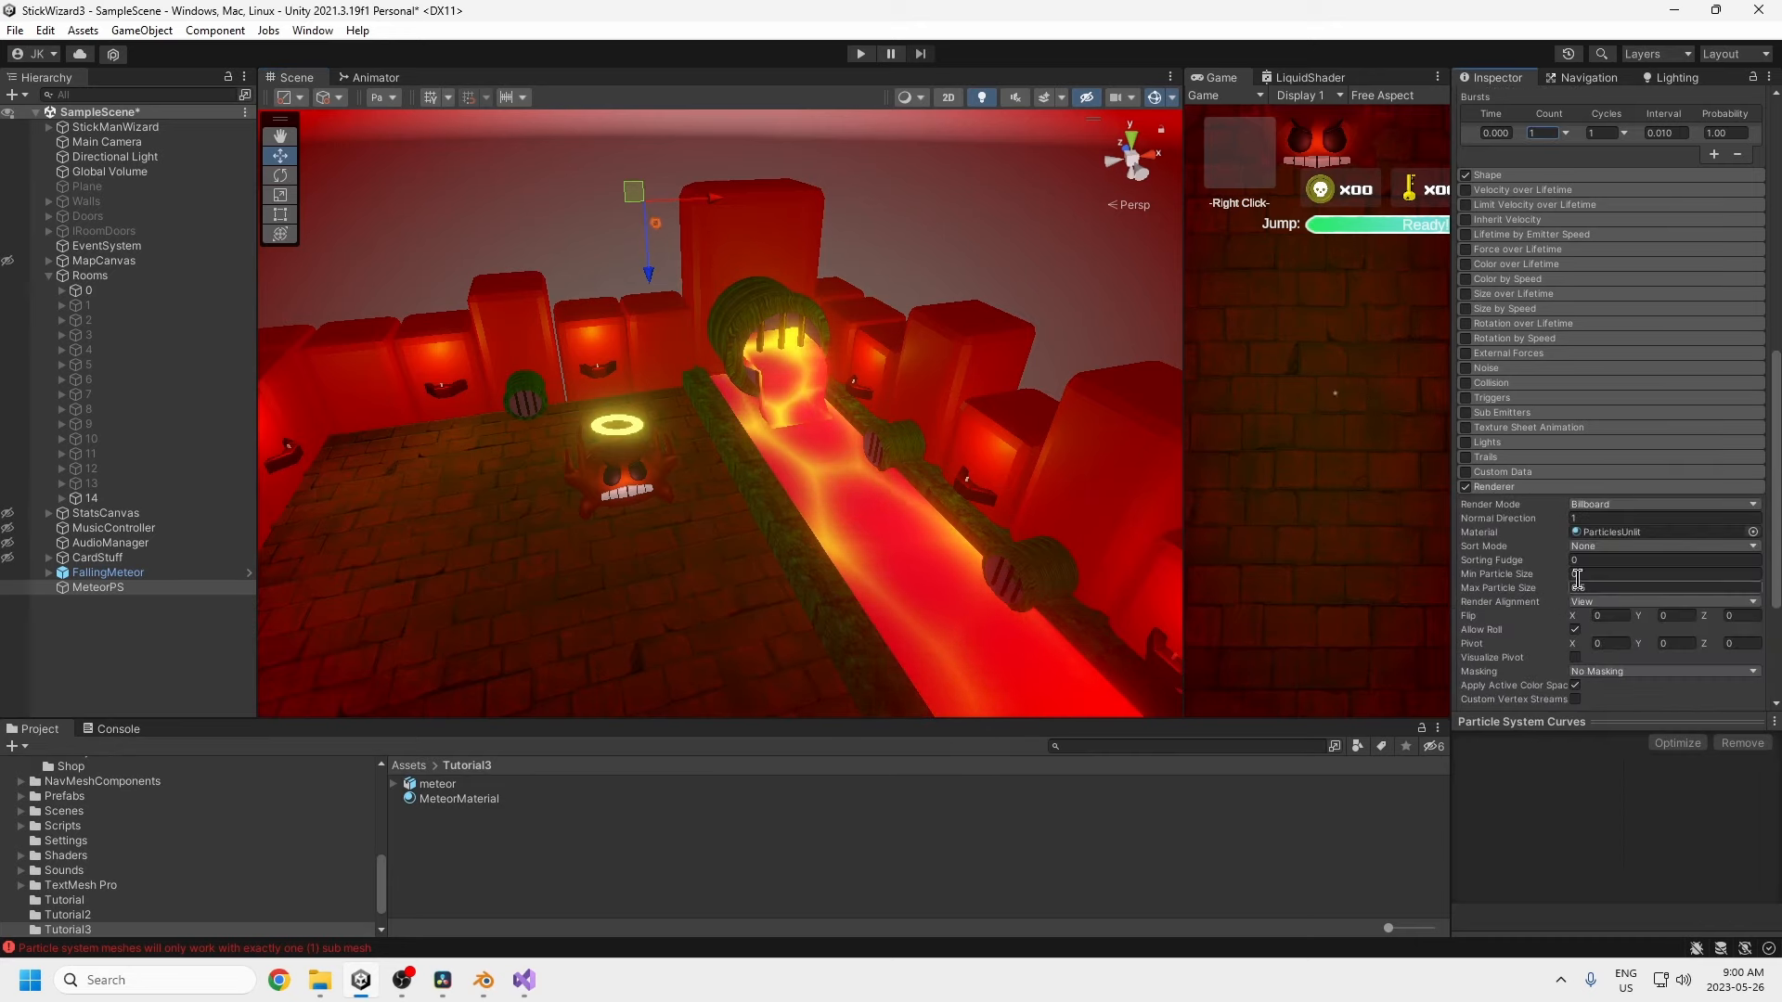
{"action": "left_click", "coordinate": [1598, 506]}
{"action": "left_click", "coordinate": [1614, 604]}
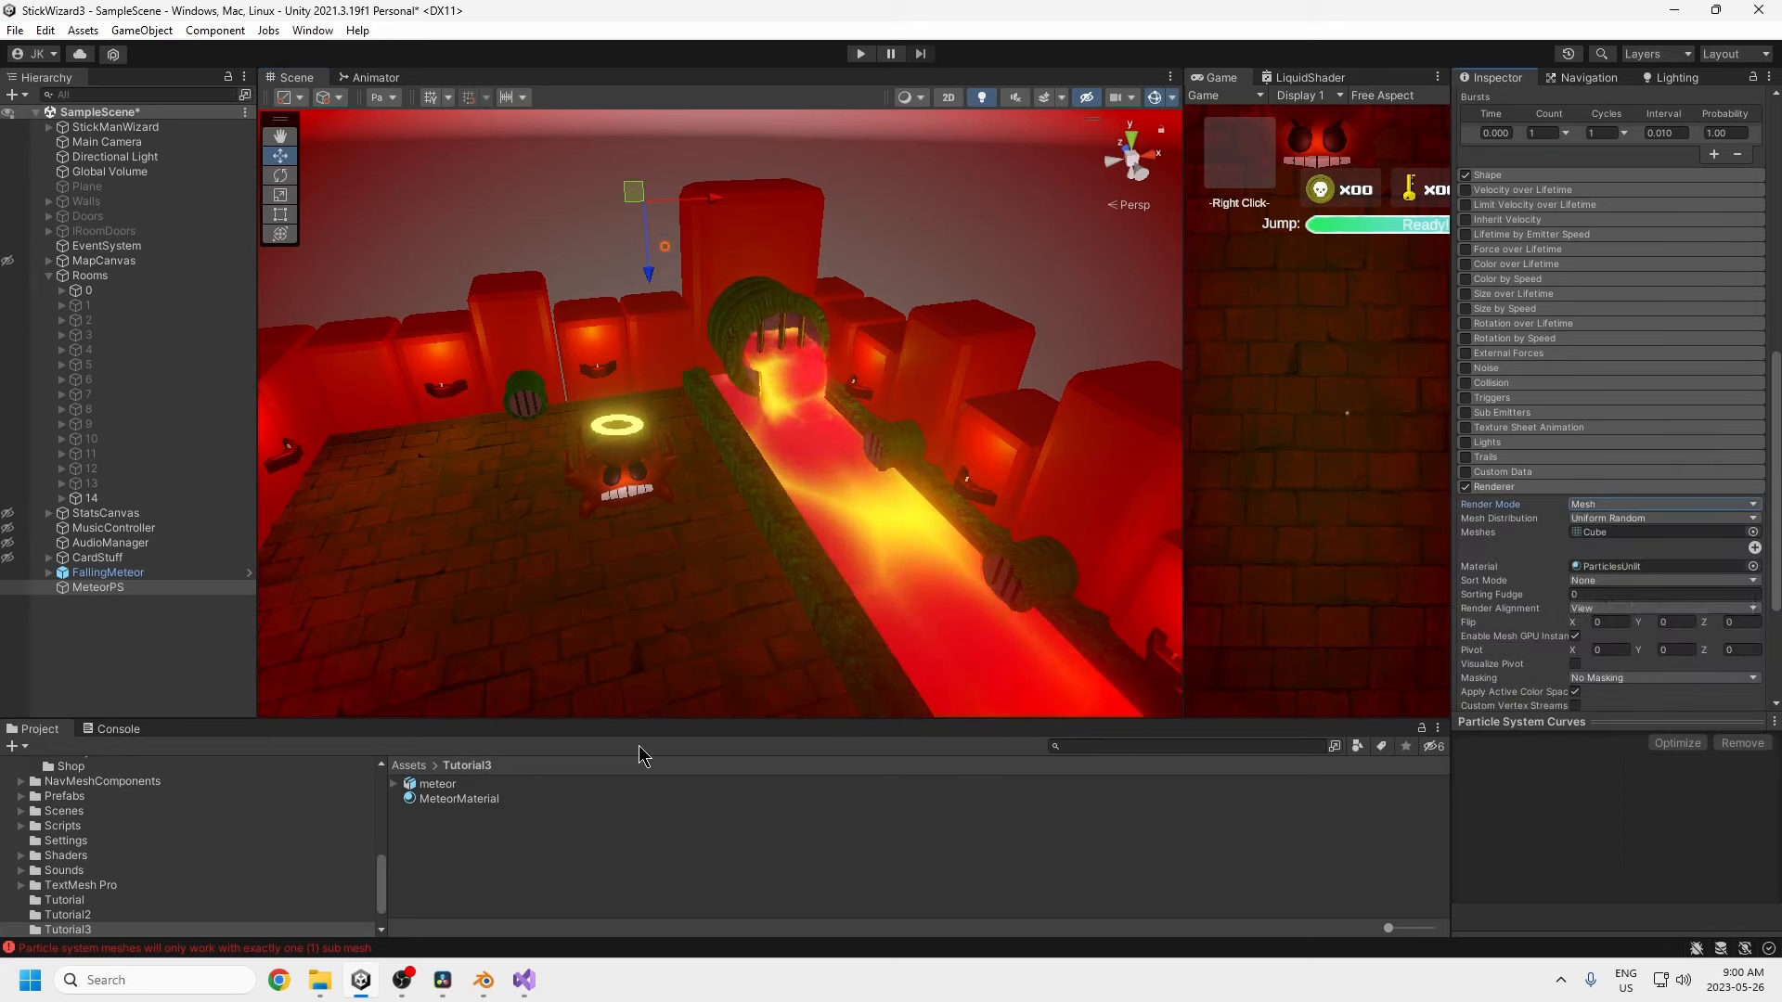
- Assign the Cube mesh from the imported meteor model as the particle mesh of MeteorPS
{"action": "left_click", "coordinate": [391, 785]}
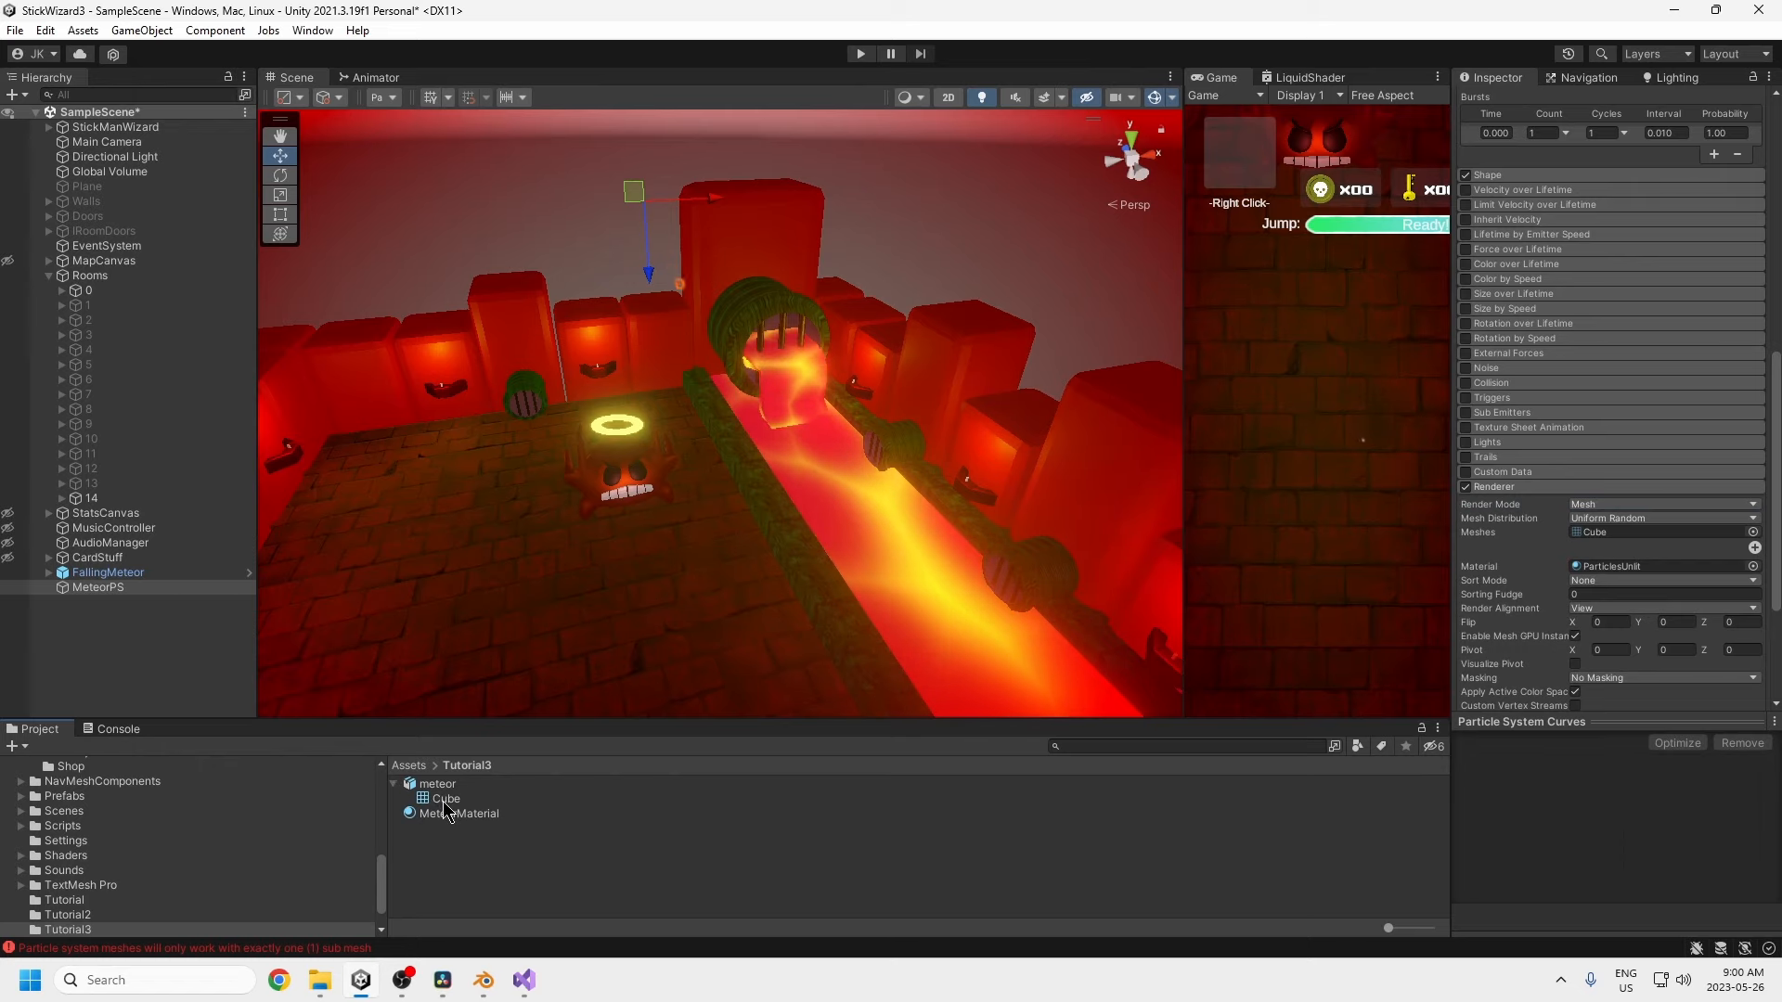
{"action": "left_click", "coordinate": [445, 800]}
{"action": "left_click_drag", "start_coordinate": [445, 809], "coordinate": [1593, 546]}
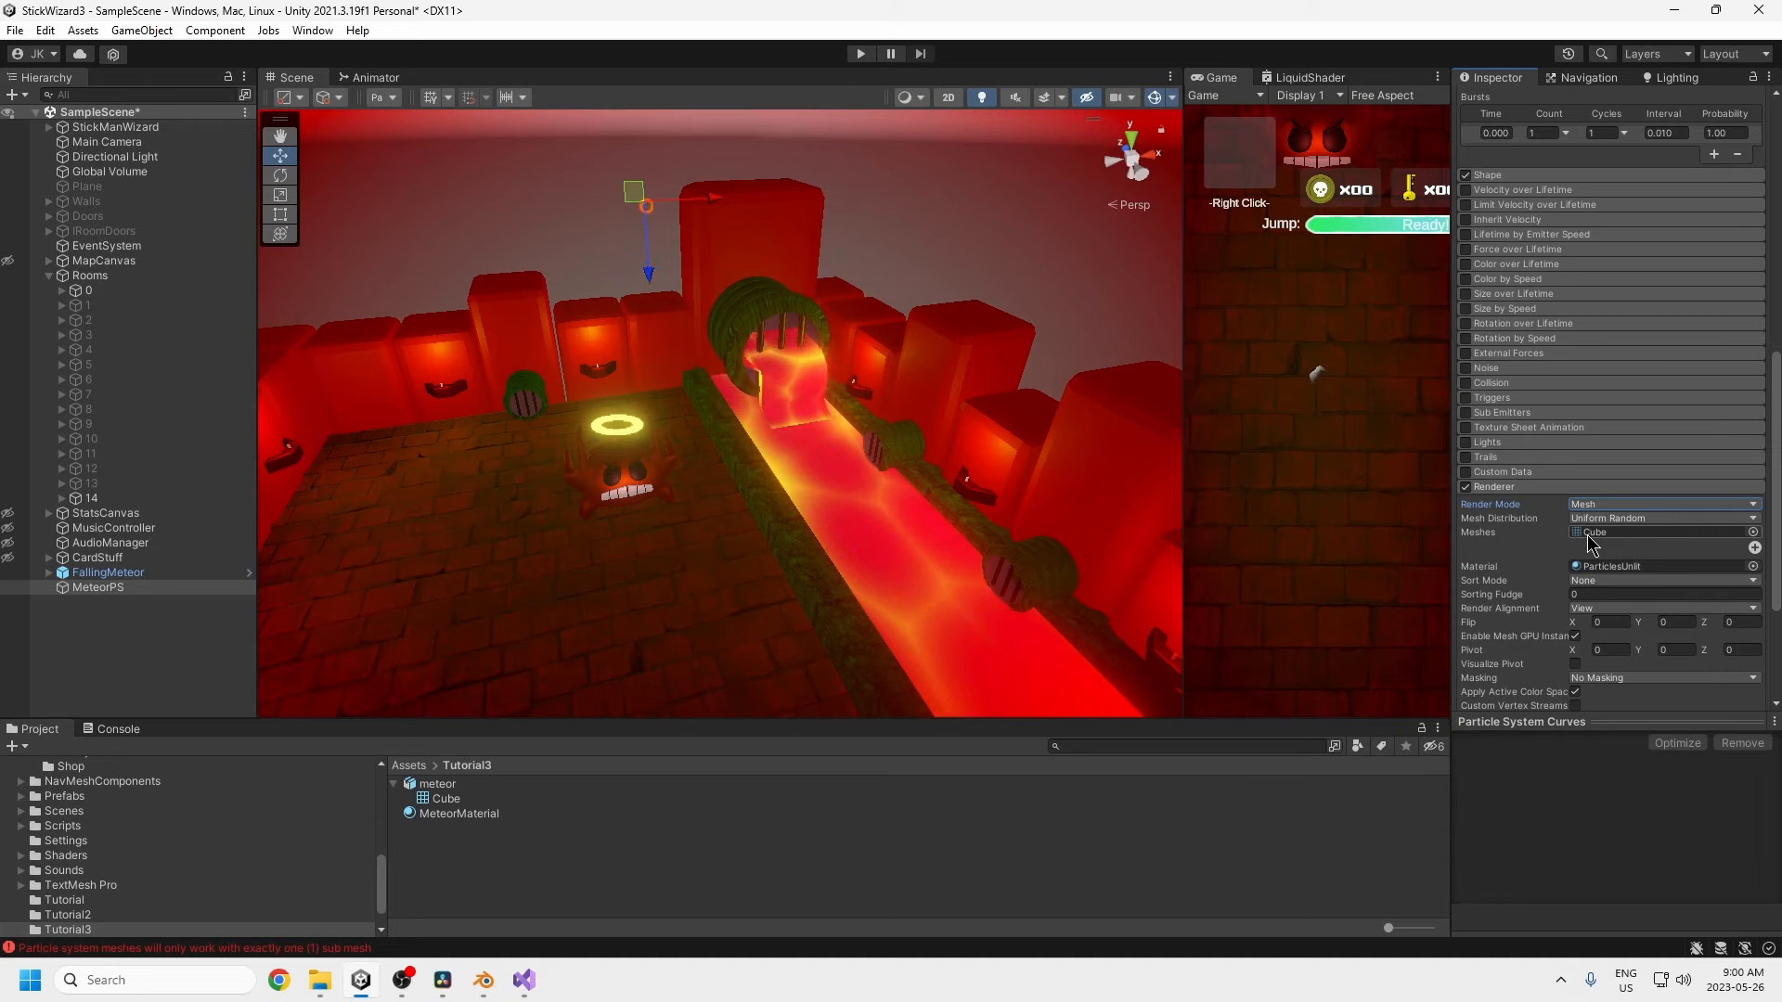
- Replace the particle mesh of MeteorPS with the Cube.031 mesh
{"action": "left_click", "coordinate": [1753, 532]}
{"action": "scroll", "coordinate": [1582, 715], "scroll_direction": "down", "scroll_amount": 3}
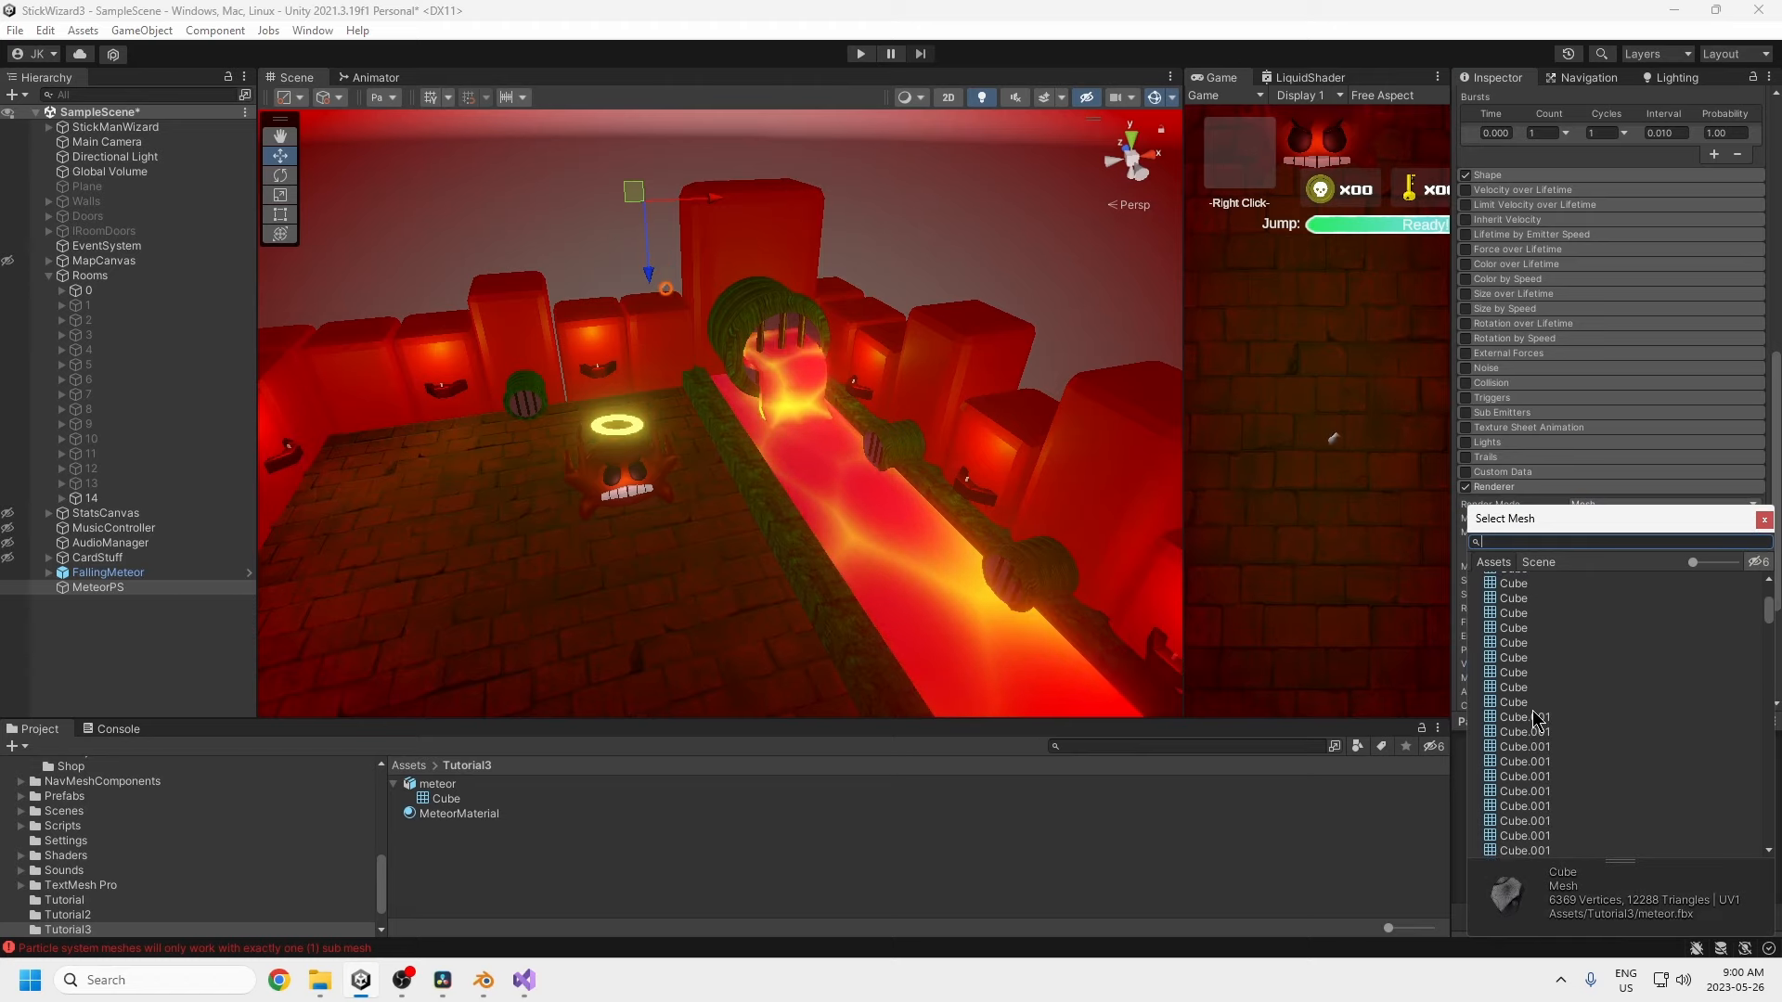
{"action": "scroll", "coordinate": [1540, 770], "scroll_direction": "down", "scroll_amount": 10}
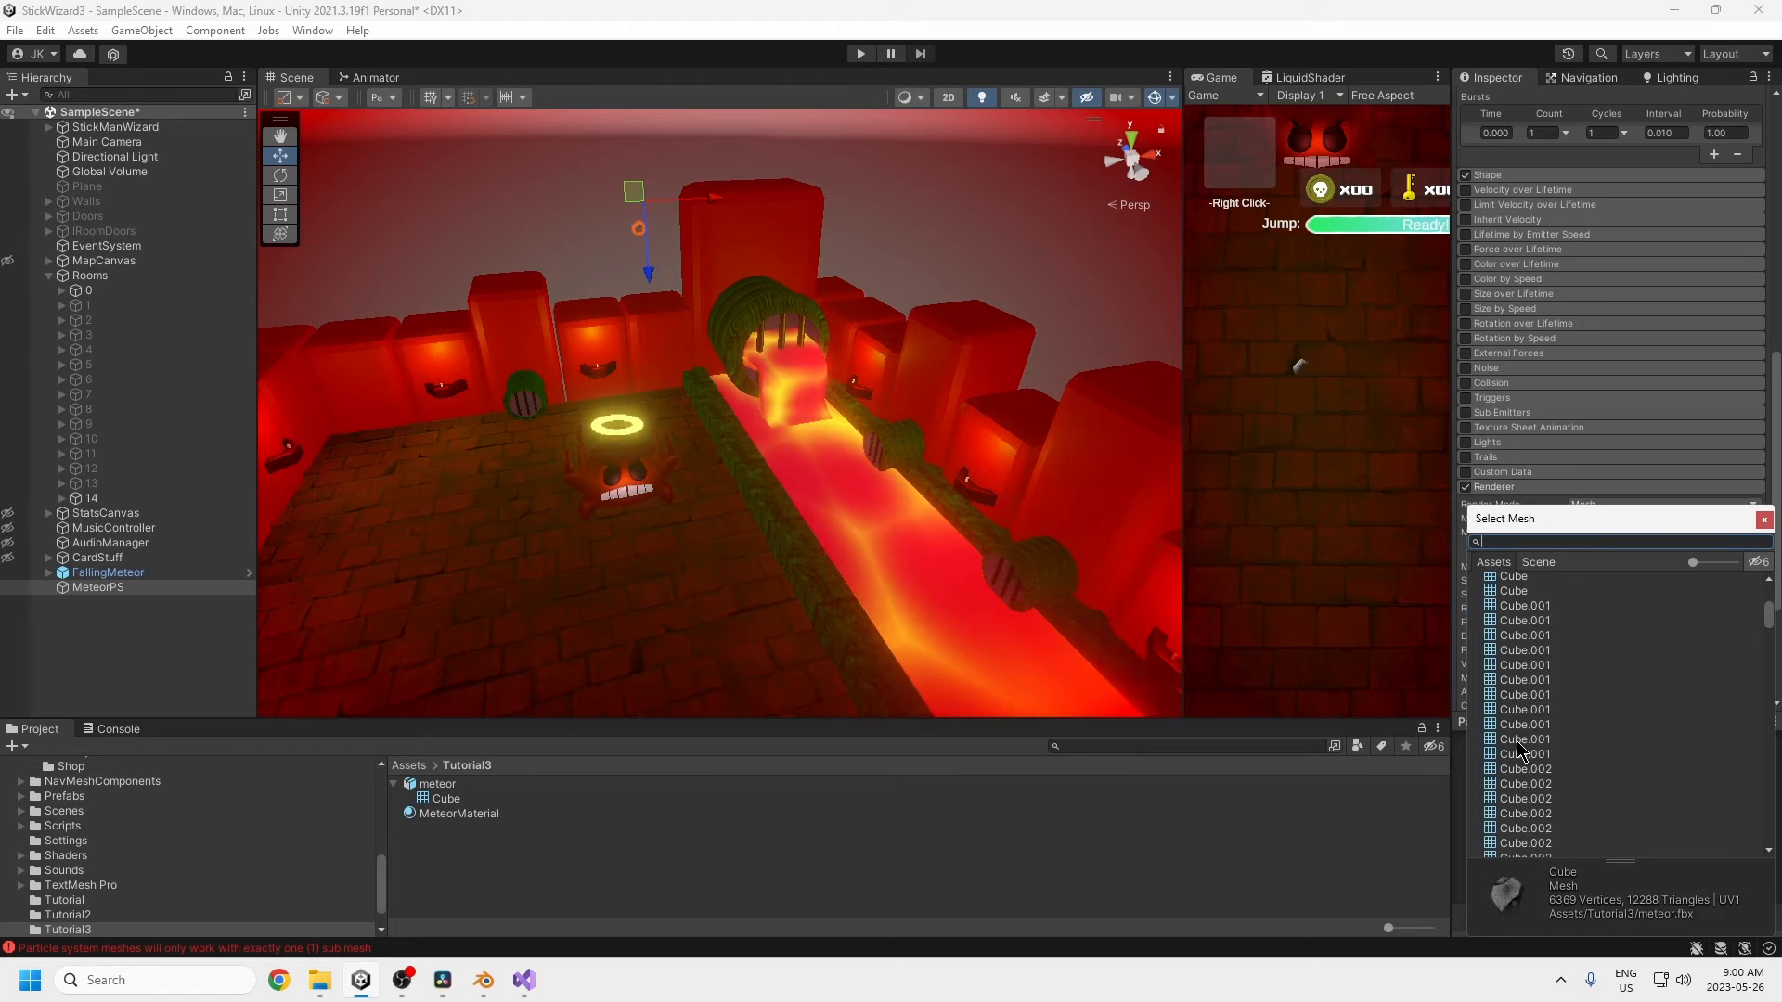
{"action": "scroll", "coordinate": [1556, 759], "scroll_direction": "down", "scroll_amount": 15}
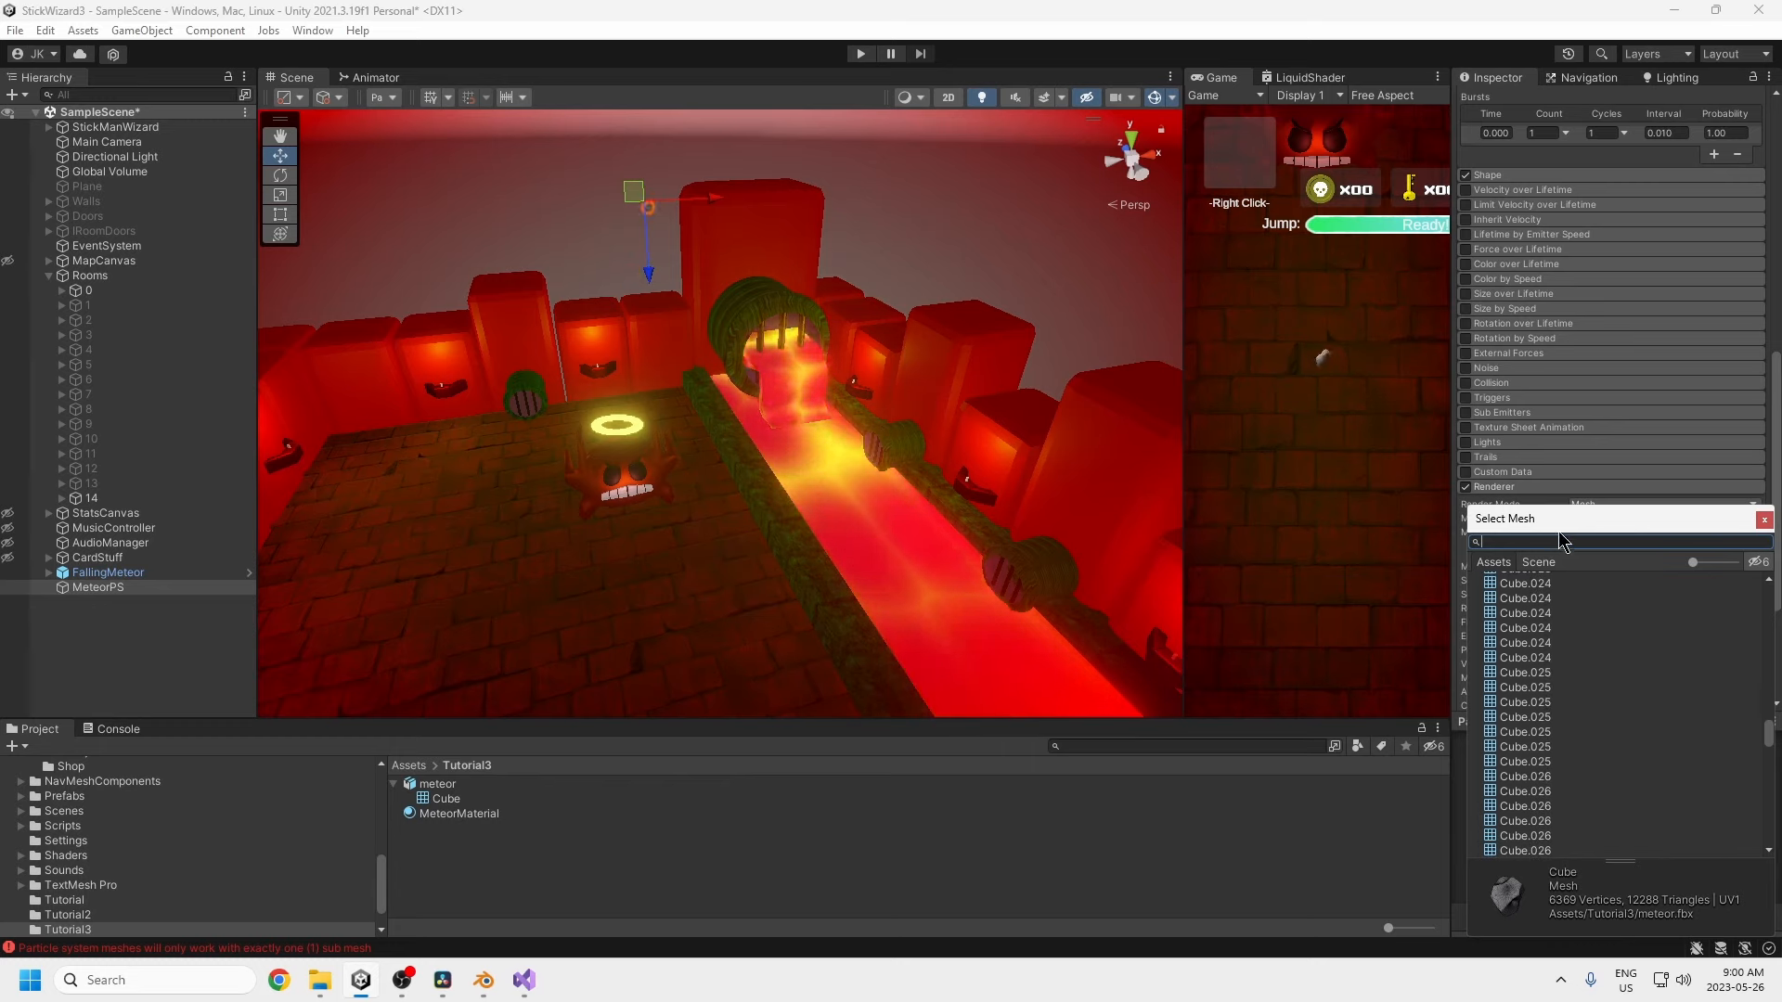
{"action": "scroll", "coordinate": [1575, 767], "scroll_direction": "down", "scroll_amount": 6}
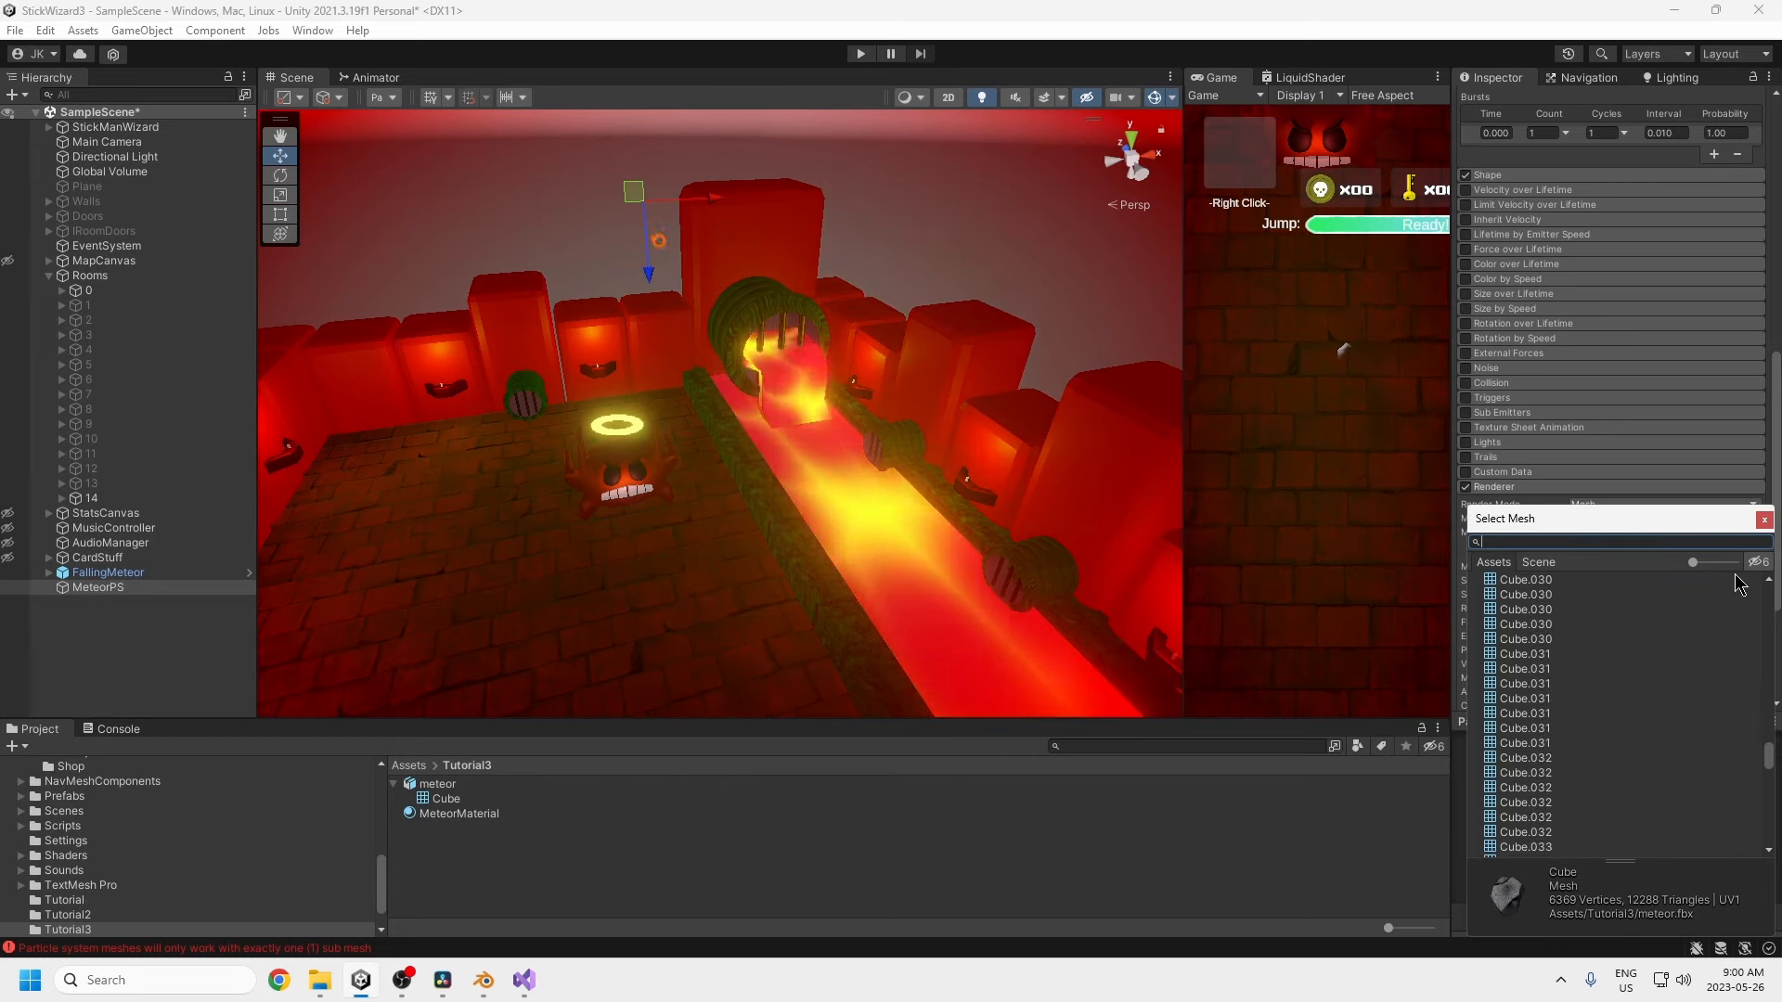
{"action": "left_click", "coordinate": [1671, 683]}
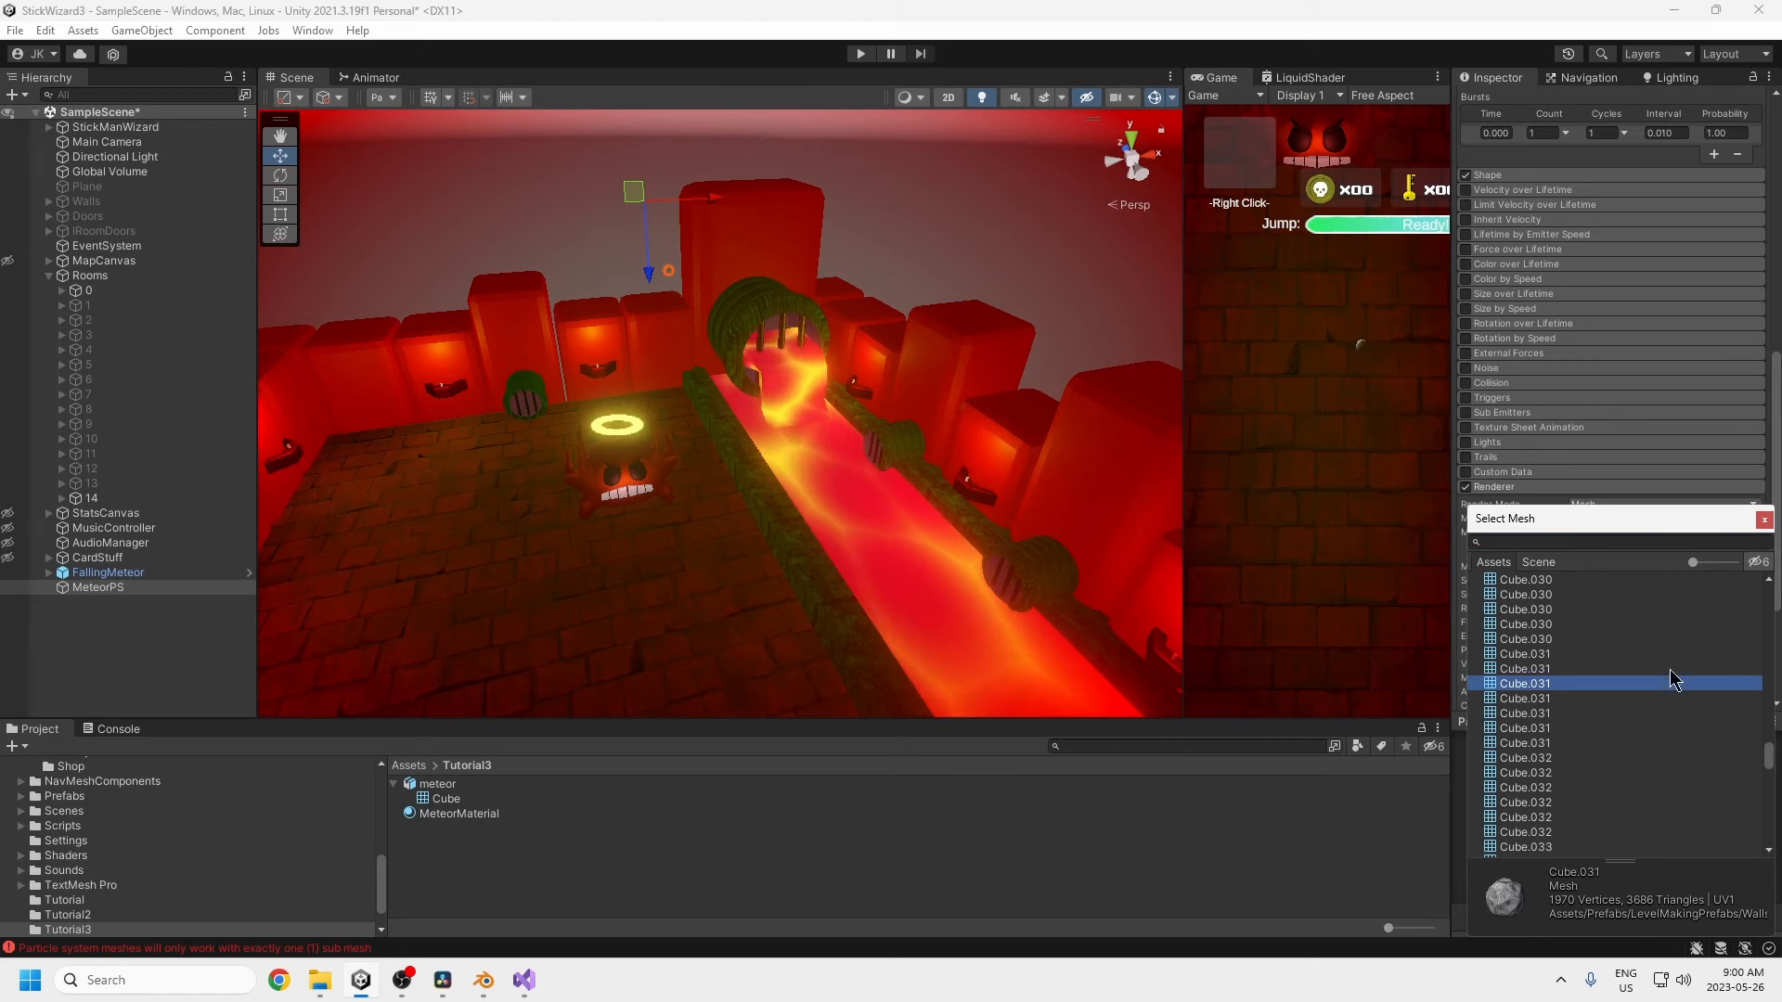
{"action": "left_click", "coordinate": [1762, 521]}
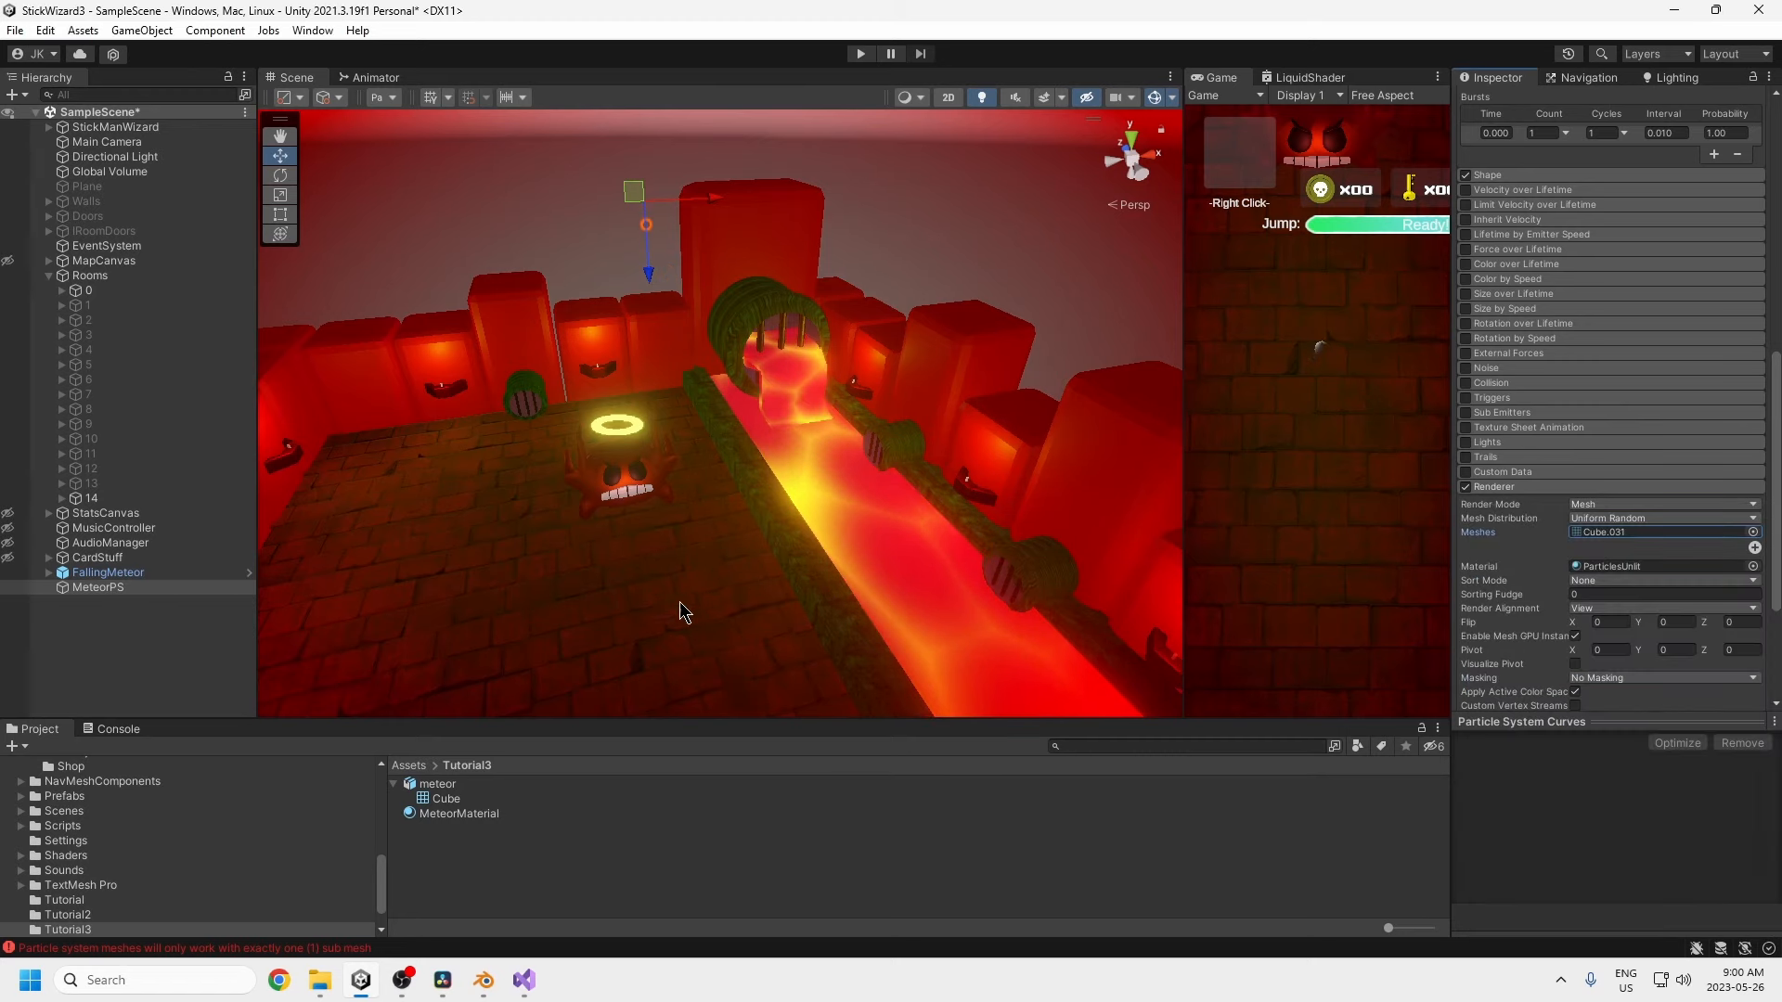
{"action": "middle_click_drag", "start_coordinate": [655, 434], "coordinate": [692, 481]}
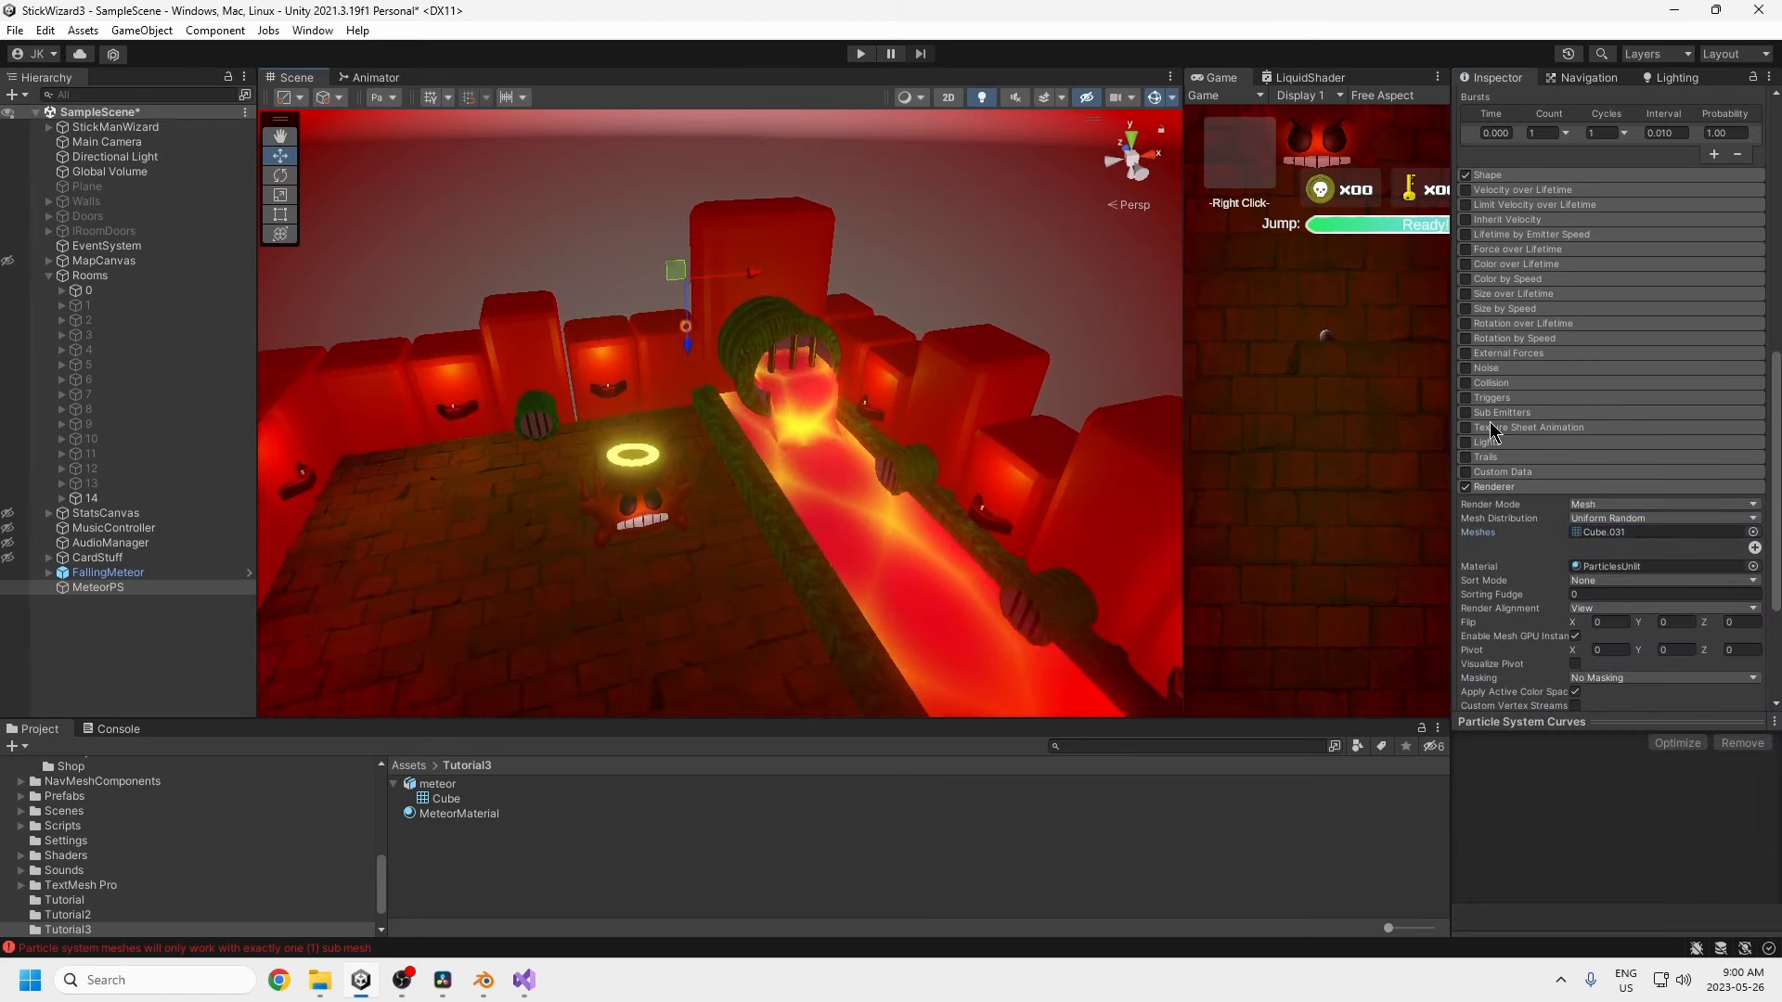
- Set the start size of MeteorPS to random between two constants, 10 and 15
{"action": "scroll", "coordinate": [1540, 459], "scroll_direction": "up", "scroll_amount": 11}
{"action": "scroll", "coordinate": [1551, 473], "scroll_direction": "up", "scroll_amount": 2}
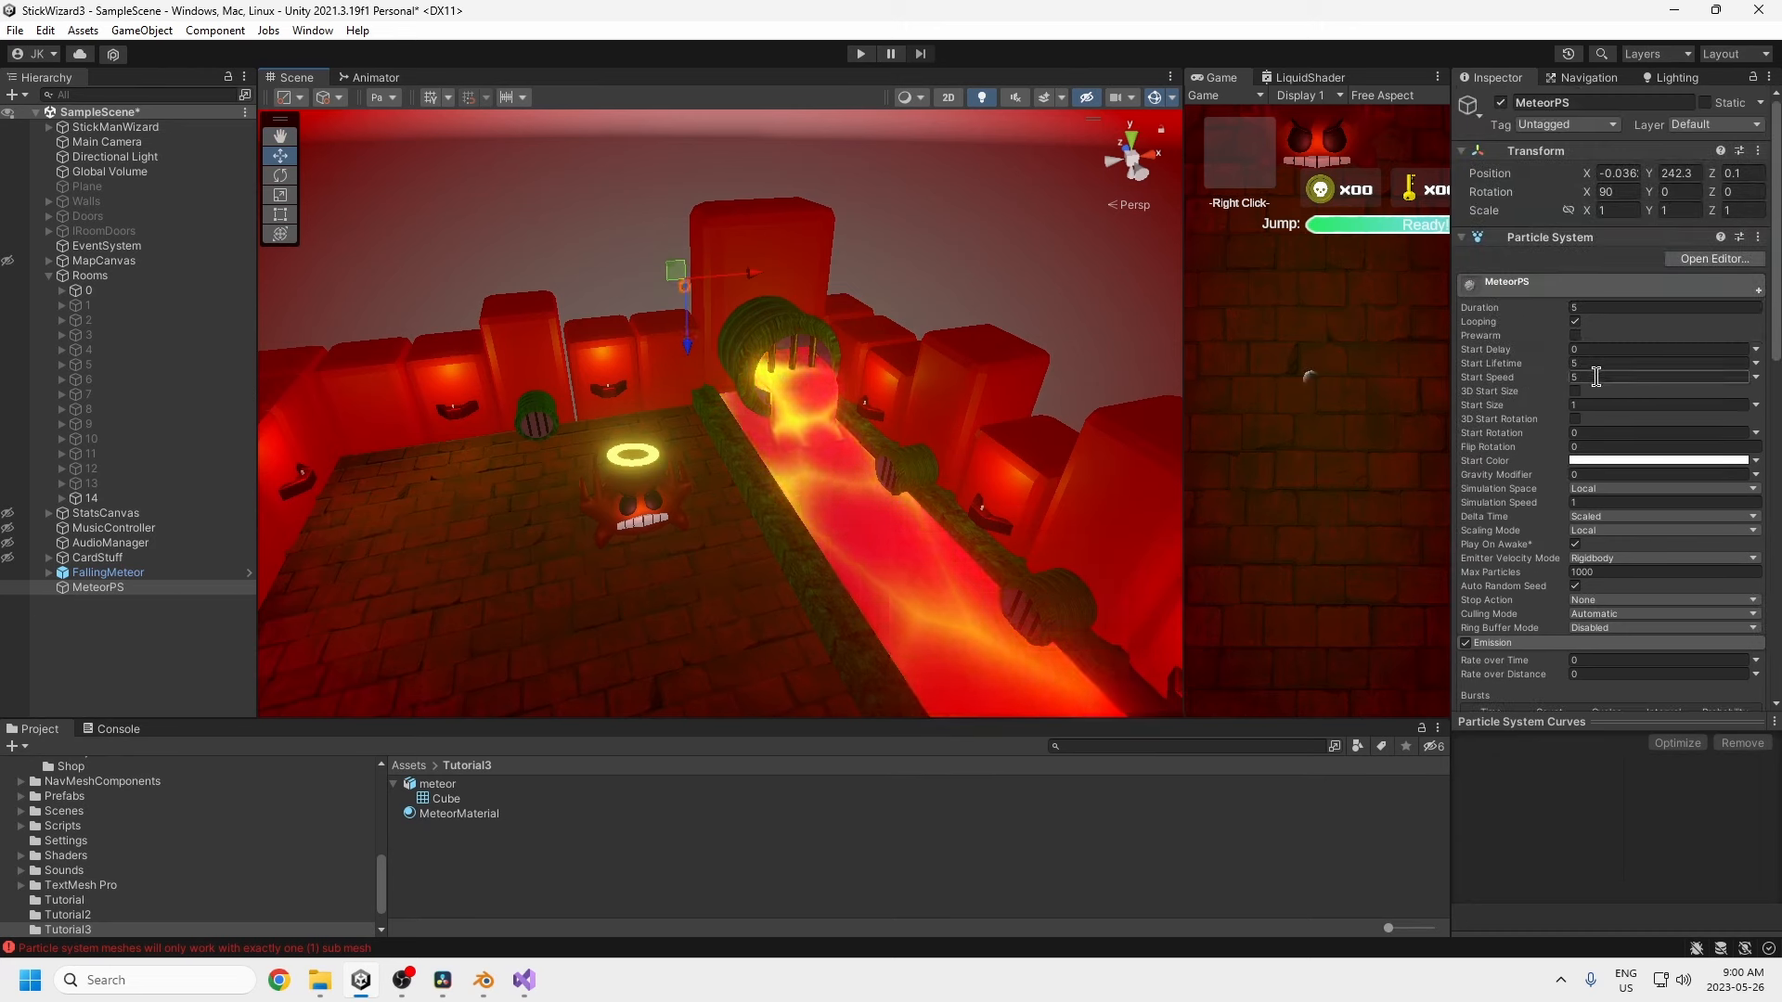
{"action": "left_click", "coordinate": [1596, 406]}
{"action": "type", "text": "15"}
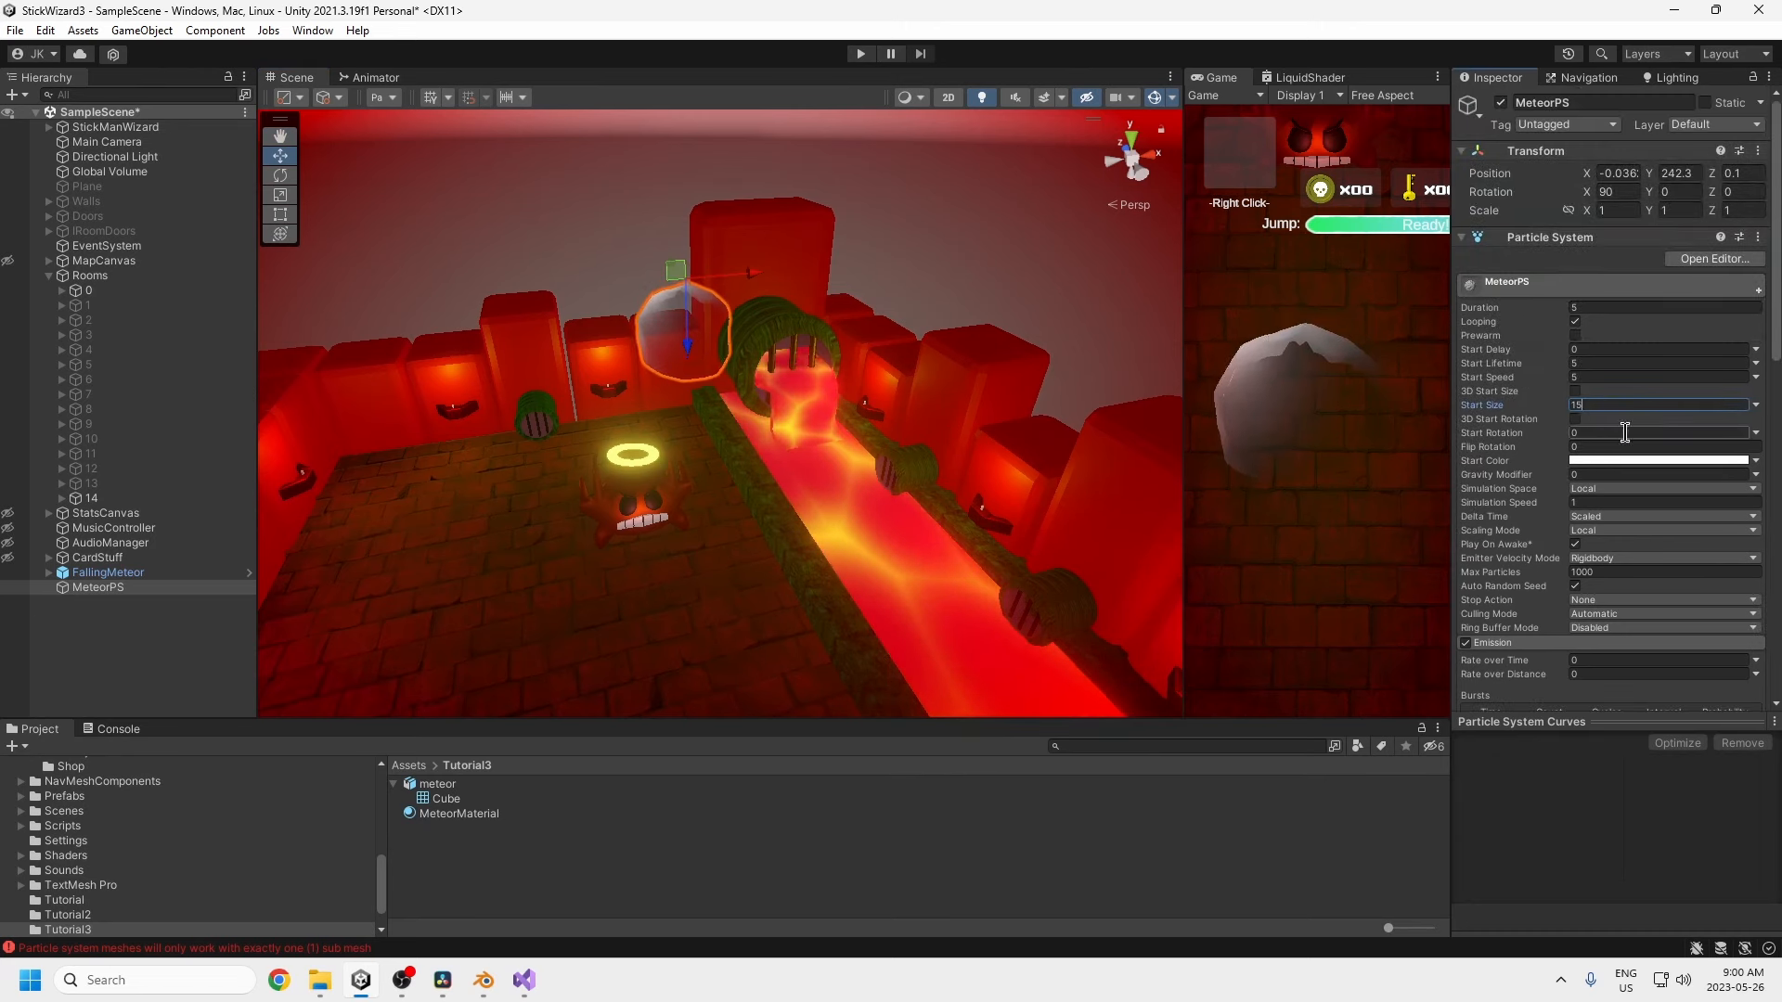
{"action": "left_click", "coordinate": [1753, 407]}
{"action": "left_click", "coordinate": [1641, 464]}
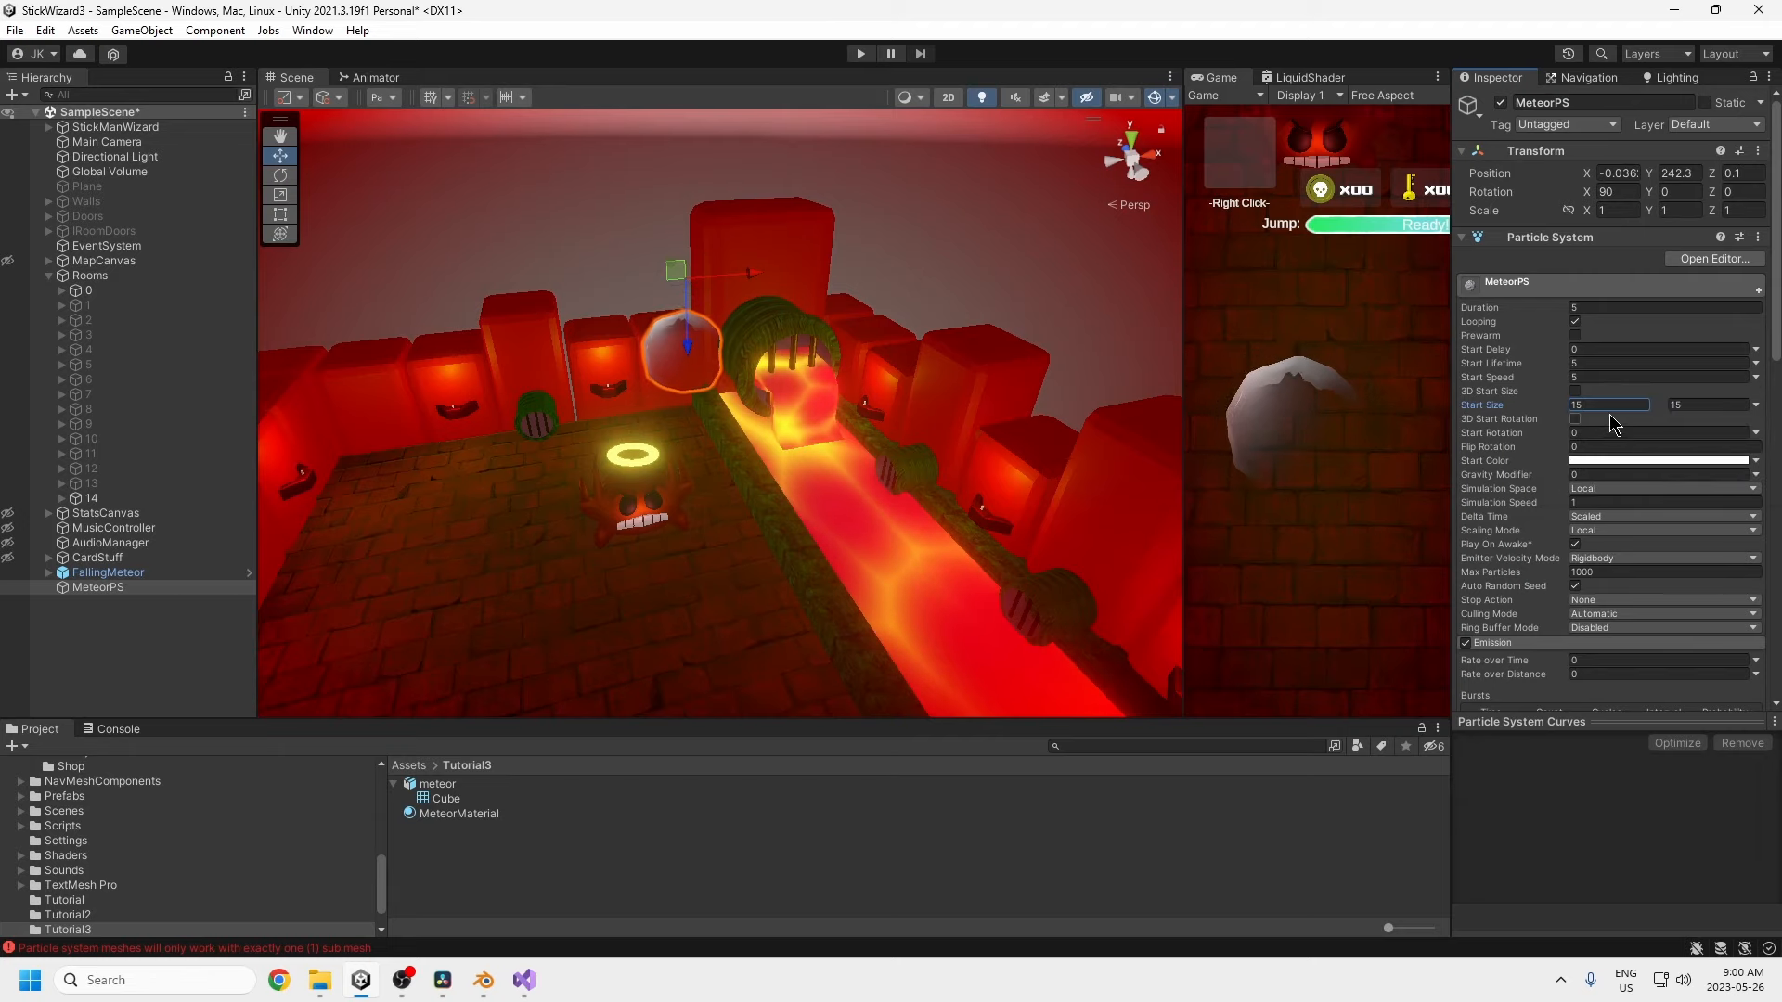
{"action": "type", "text": "10"}
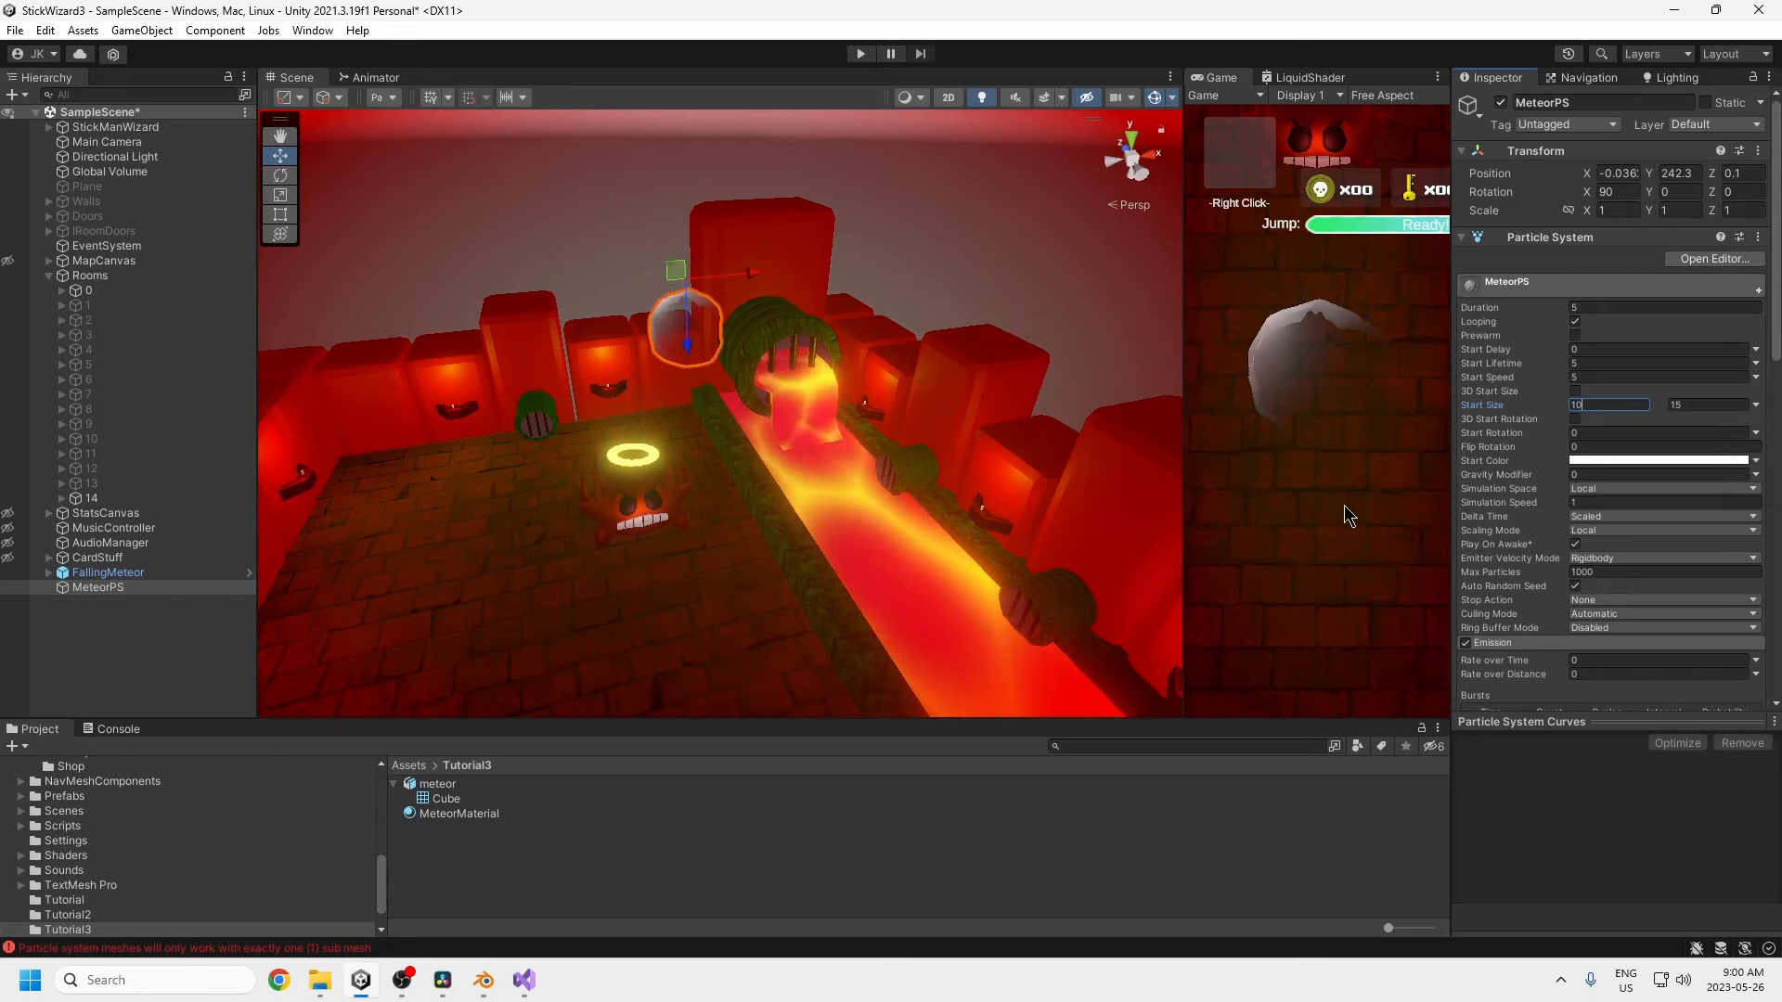
- Set the start speed of MeteorPS to random between two constants, 50 and 200
{"action": "left_click", "coordinate": [1757, 379]}
{"action": "left_click", "coordinate": [1633, 437]}
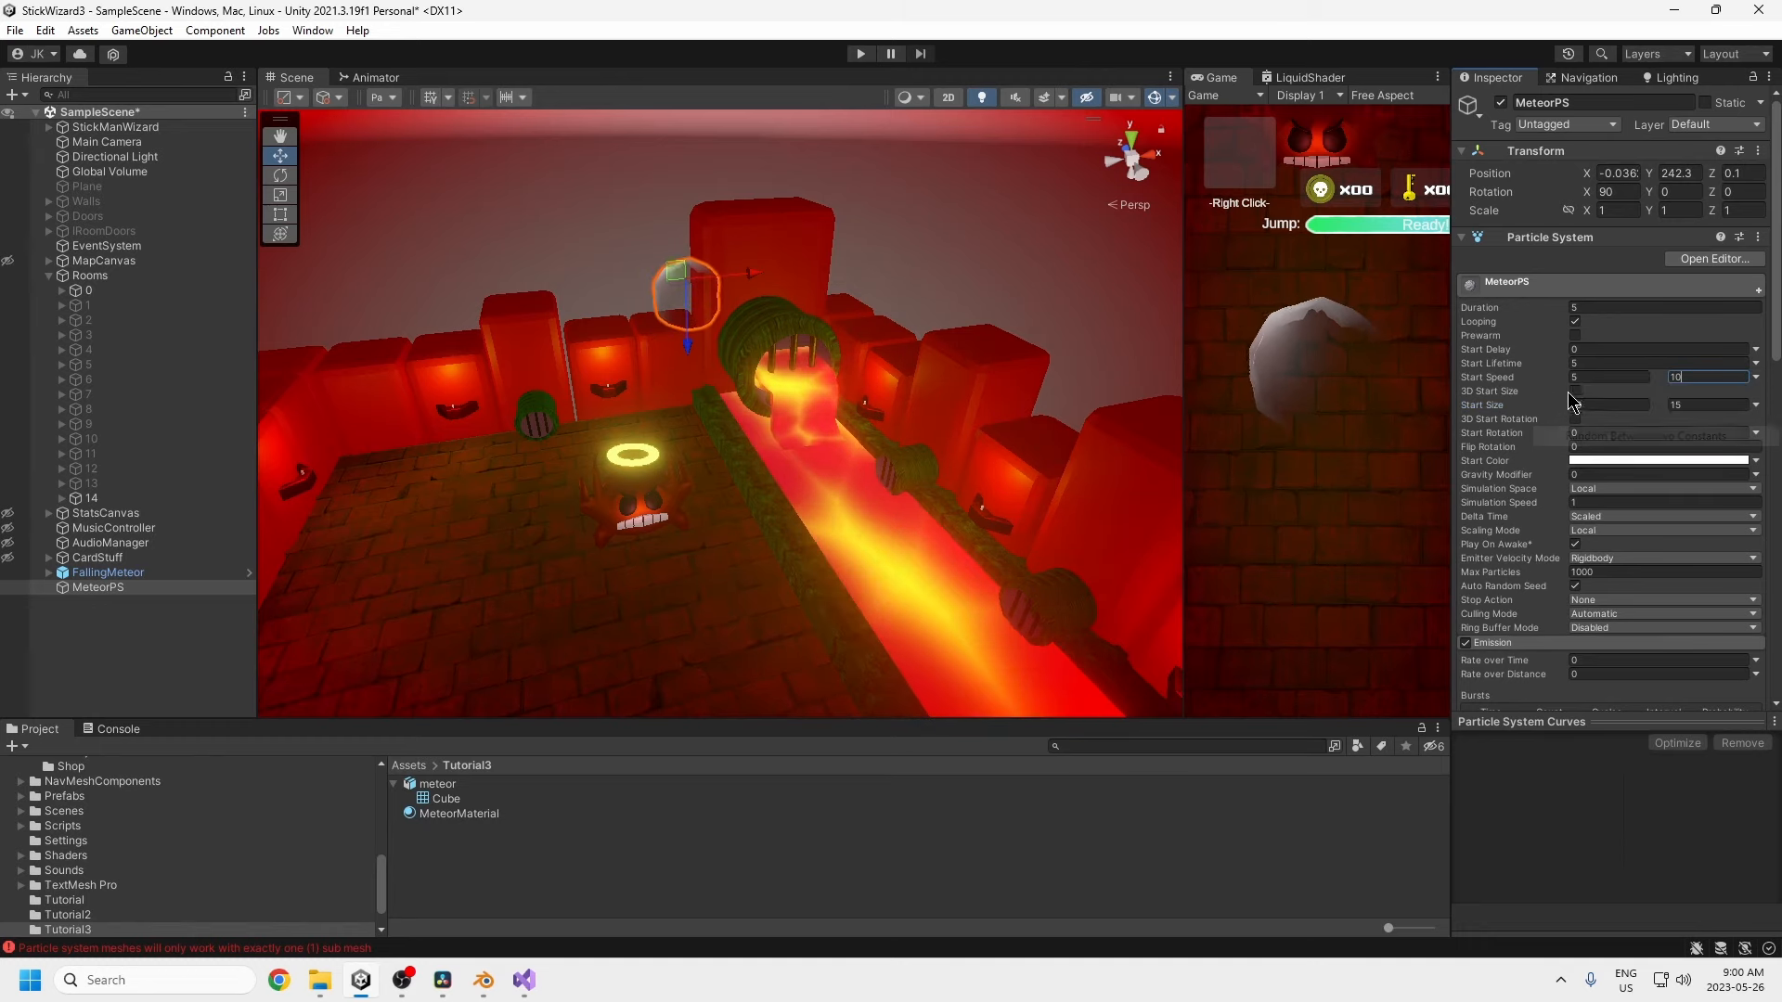
{"action": "left_click", "coordinate": [1575, 378]}
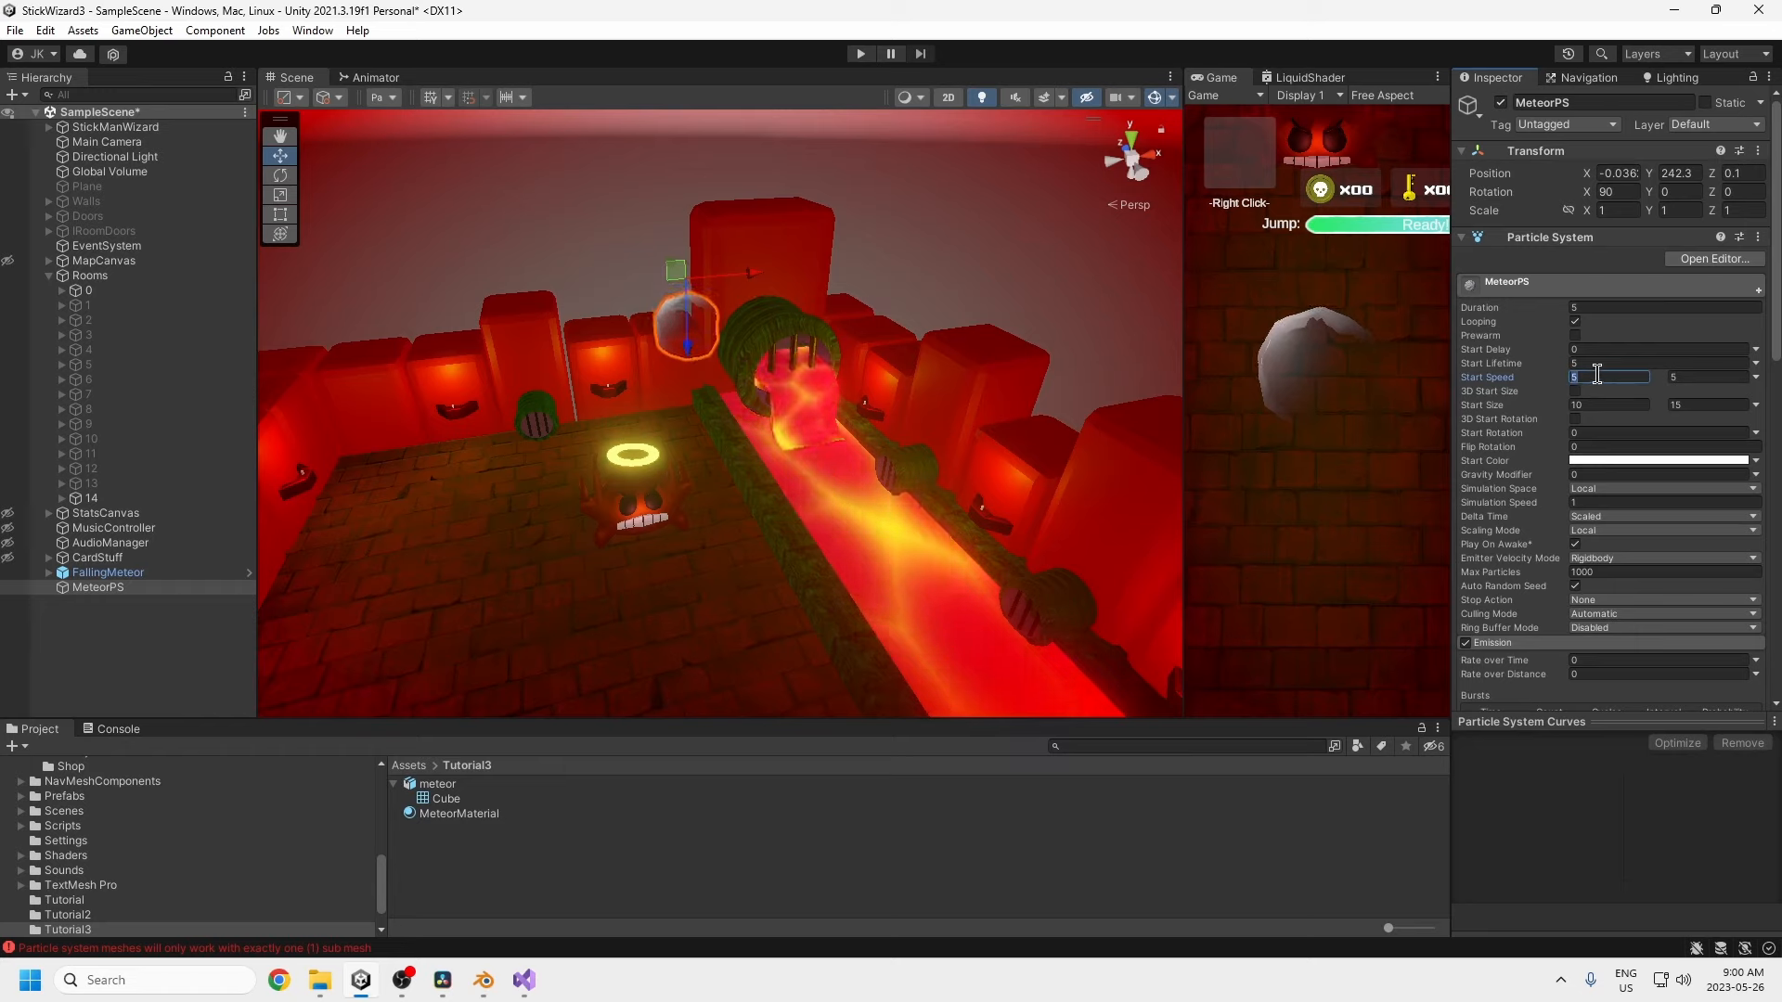
{"action": "type", "text": "50"}
{"action": "left_click", "coordinate": [1689, 376]}
{"action": "type", "text": "200"}
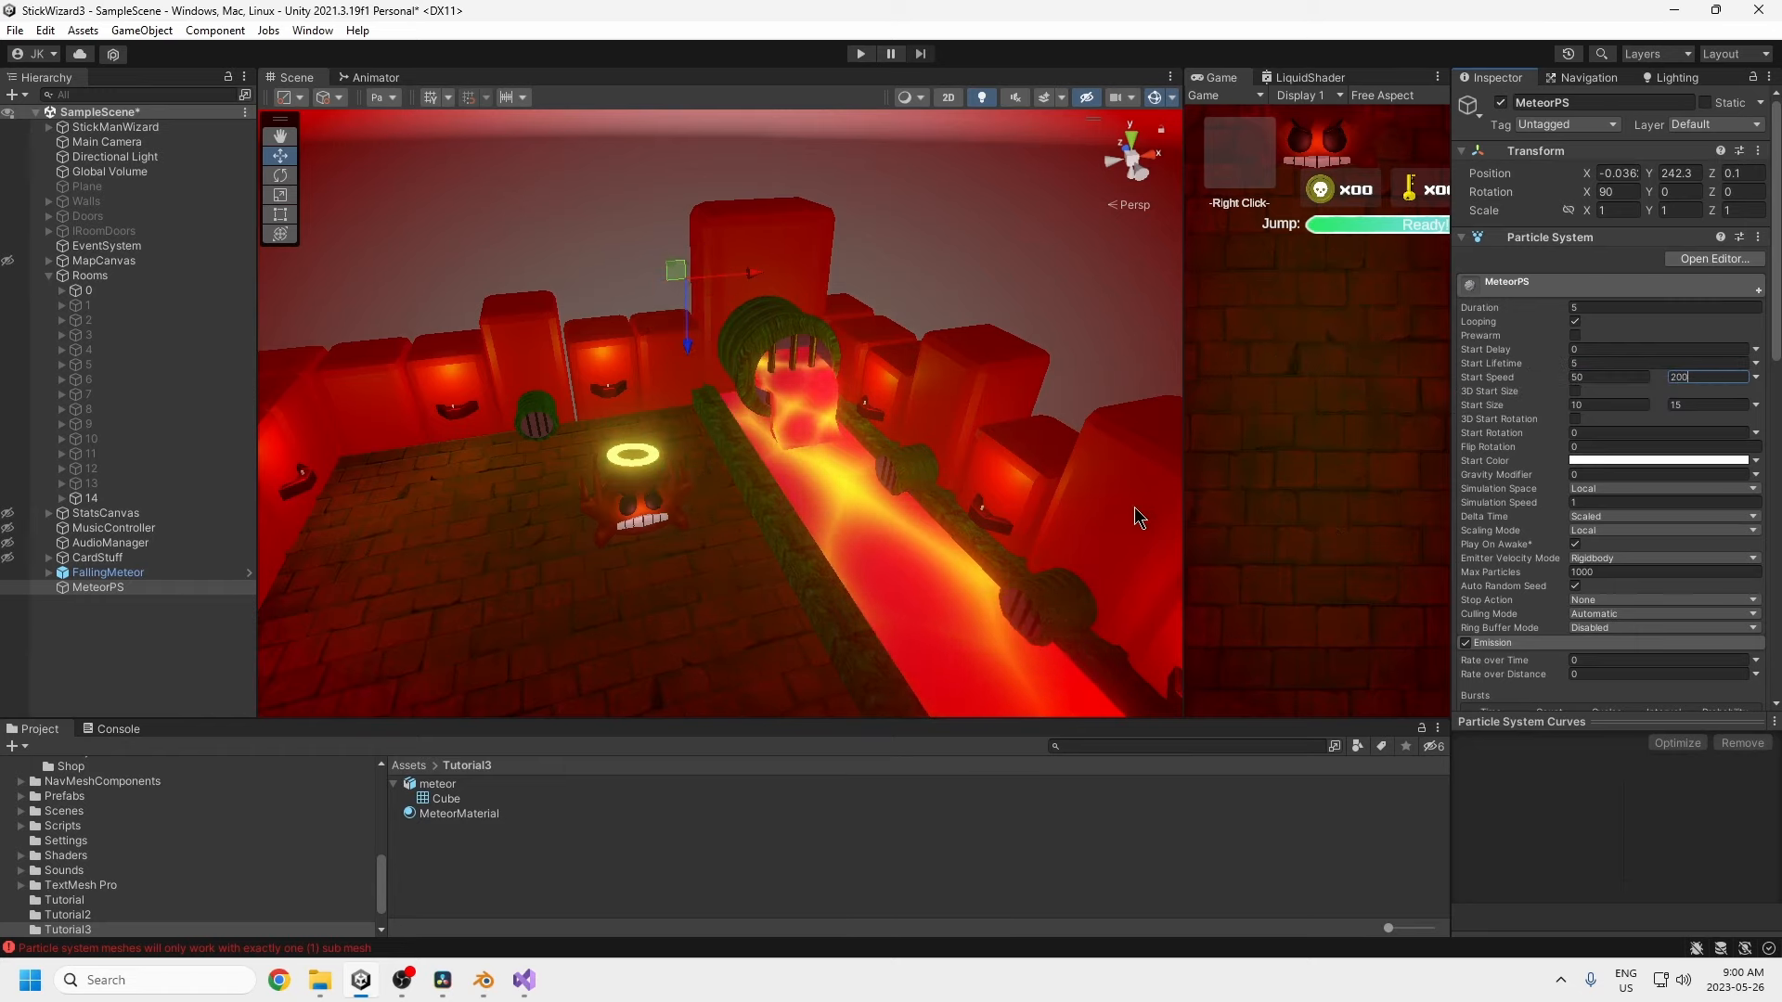
{"action": "left_click_drag", "start_coordinate": [1606, 378], "coordinate": [1494, 373]}
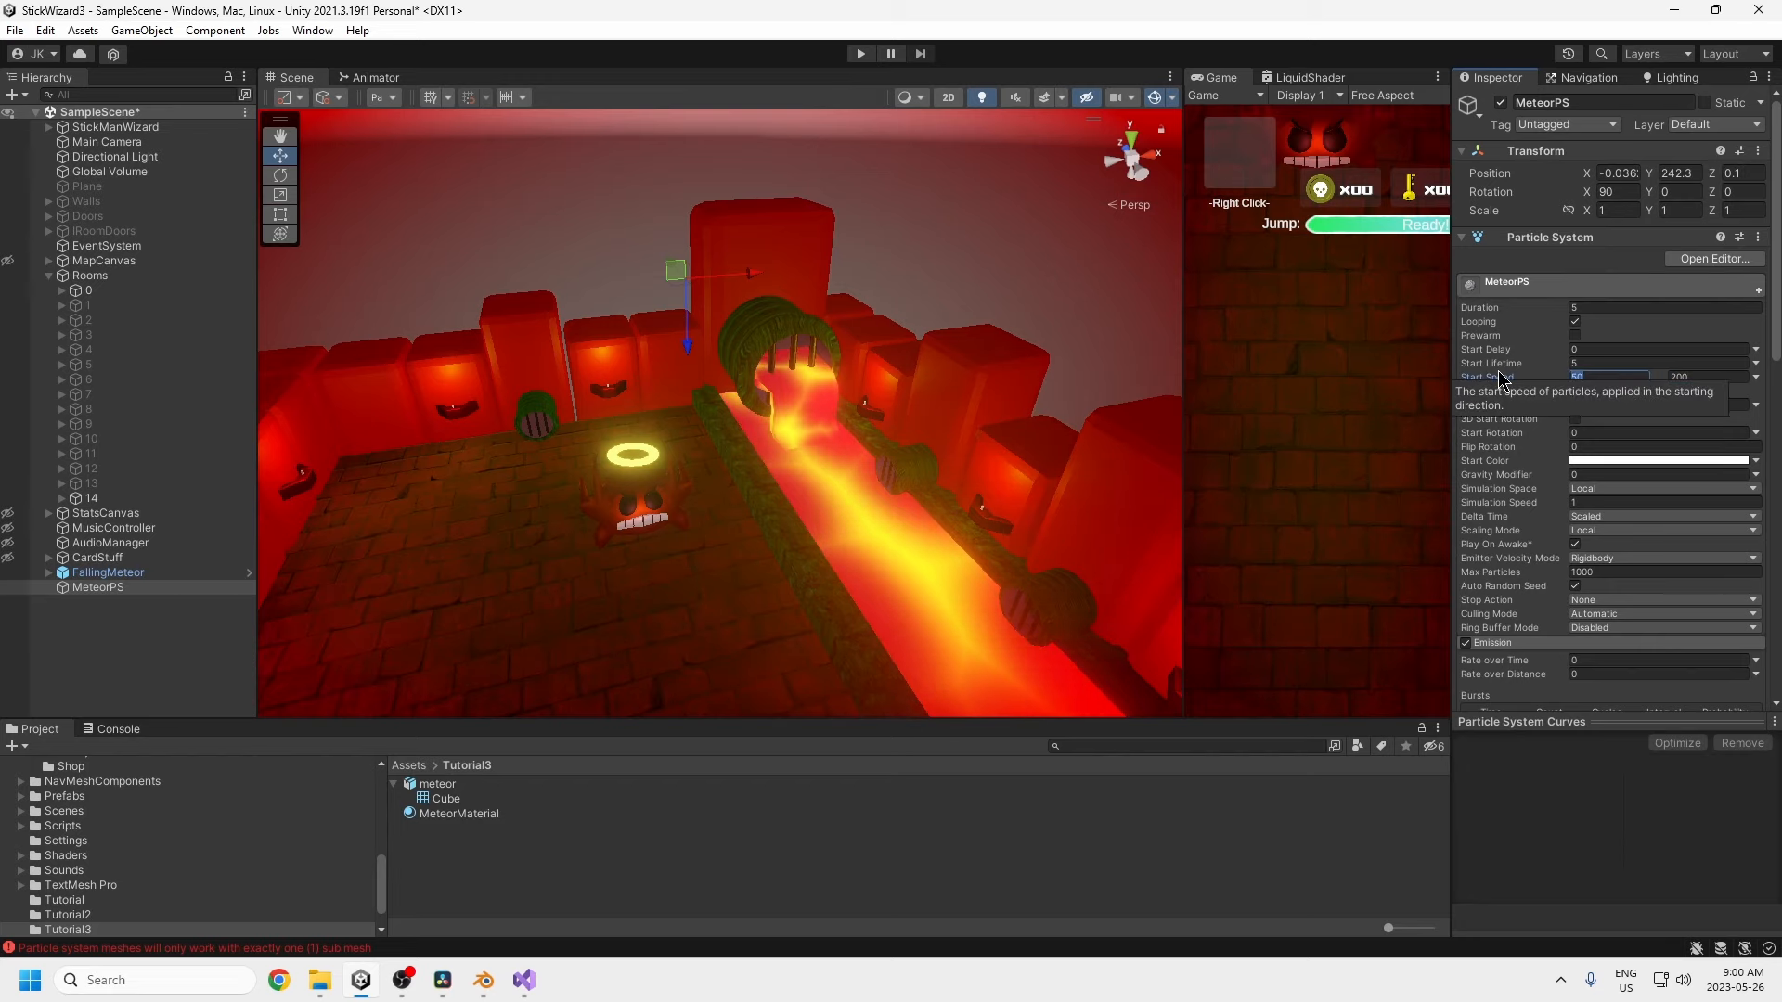
- Assign MeteorMaterial as the material in MeteorPS's renderer settings
{"action": "scroll", "coordinate": [1635, 494], "scroll_direction": "down", "scroll_amount": 5}
{"action": "scroll", "coordinate": [1635, 494], "scroll_direction": "down", "scroll_amount": 5}
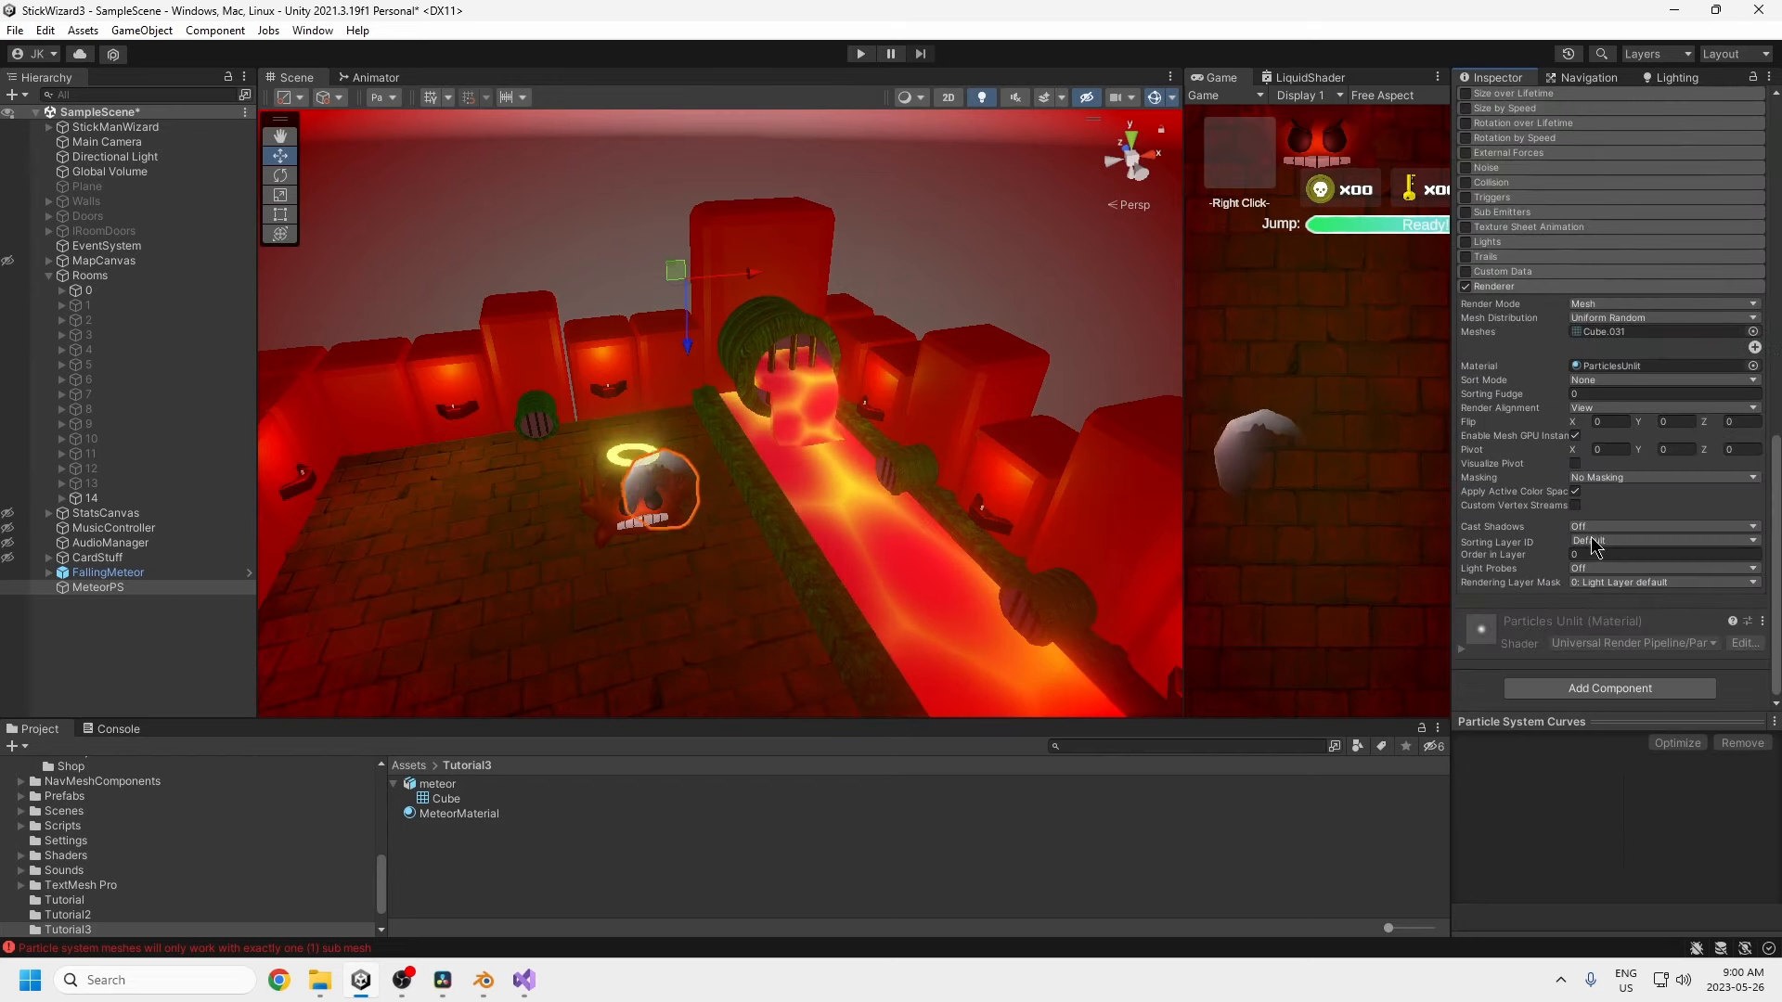
{"action": "left_click_drag", "start_coordinate": [525, 817], "coordinate": [1599, 368]}
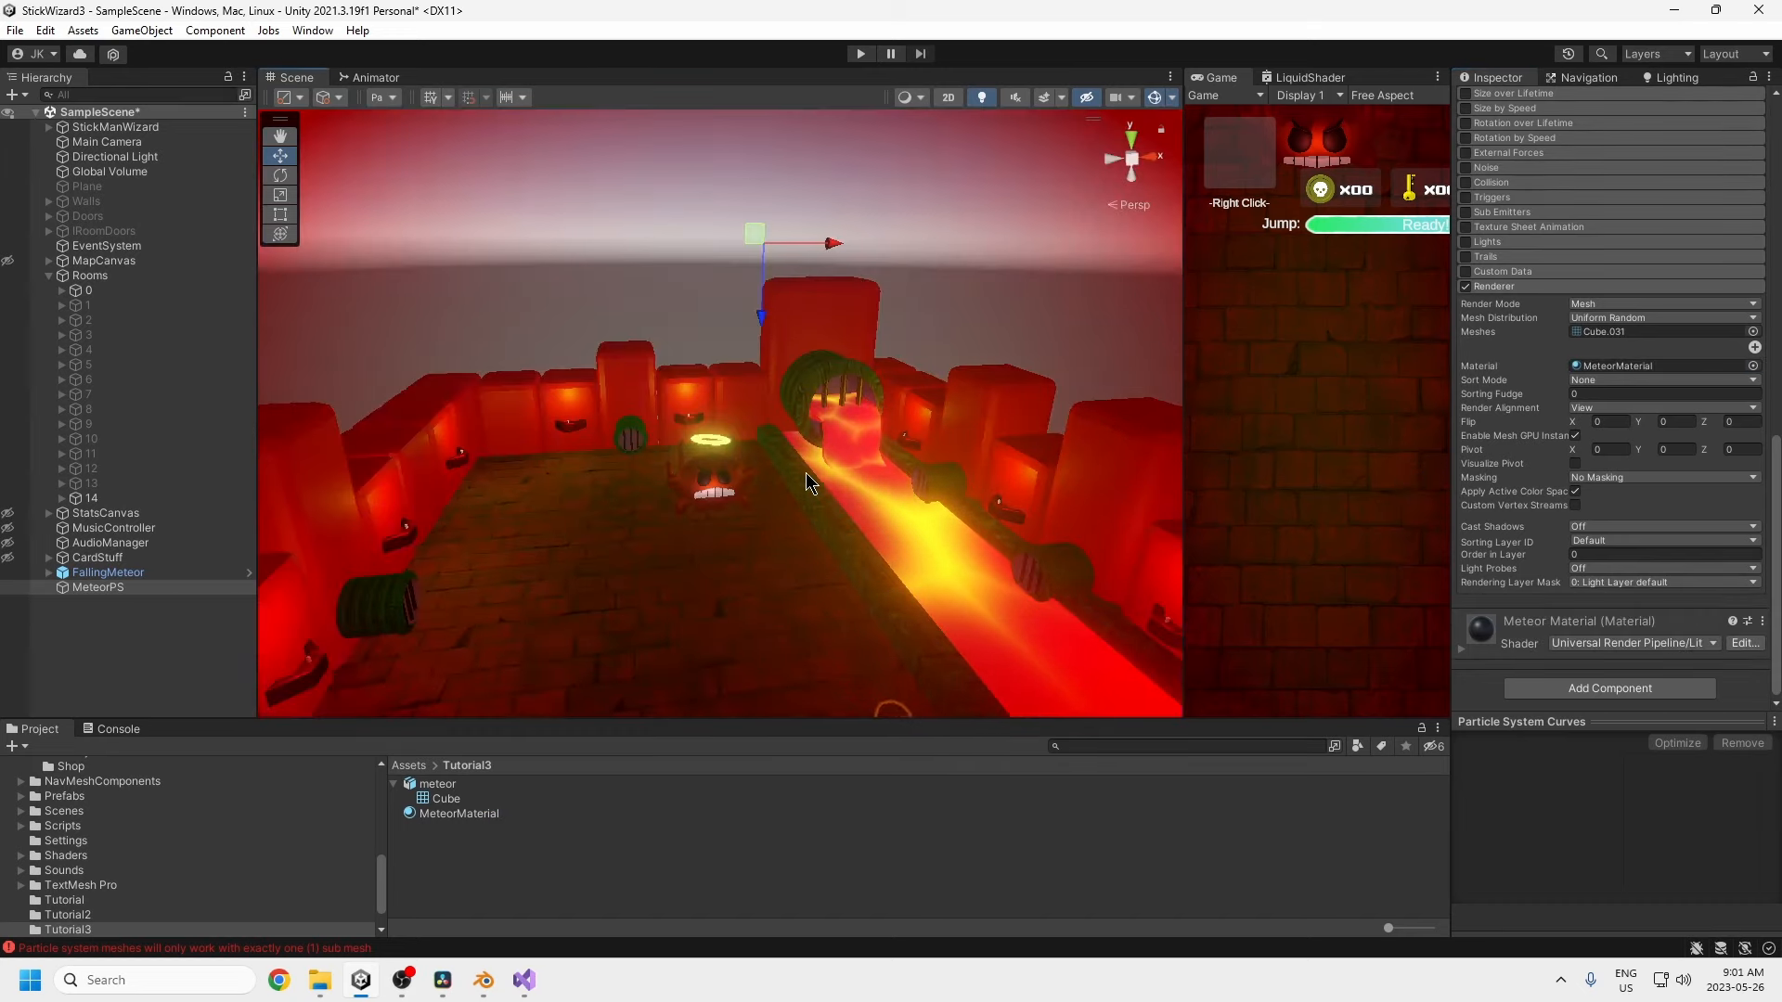
{"action": "scroll", "coordinate": [1628, 490], "scroll_direction": "up", "scroll_amount": 10}
{"action": "scroll", "coordinate": [1629, 494], "scroll_direction": "down", "scroll_amount": 10}
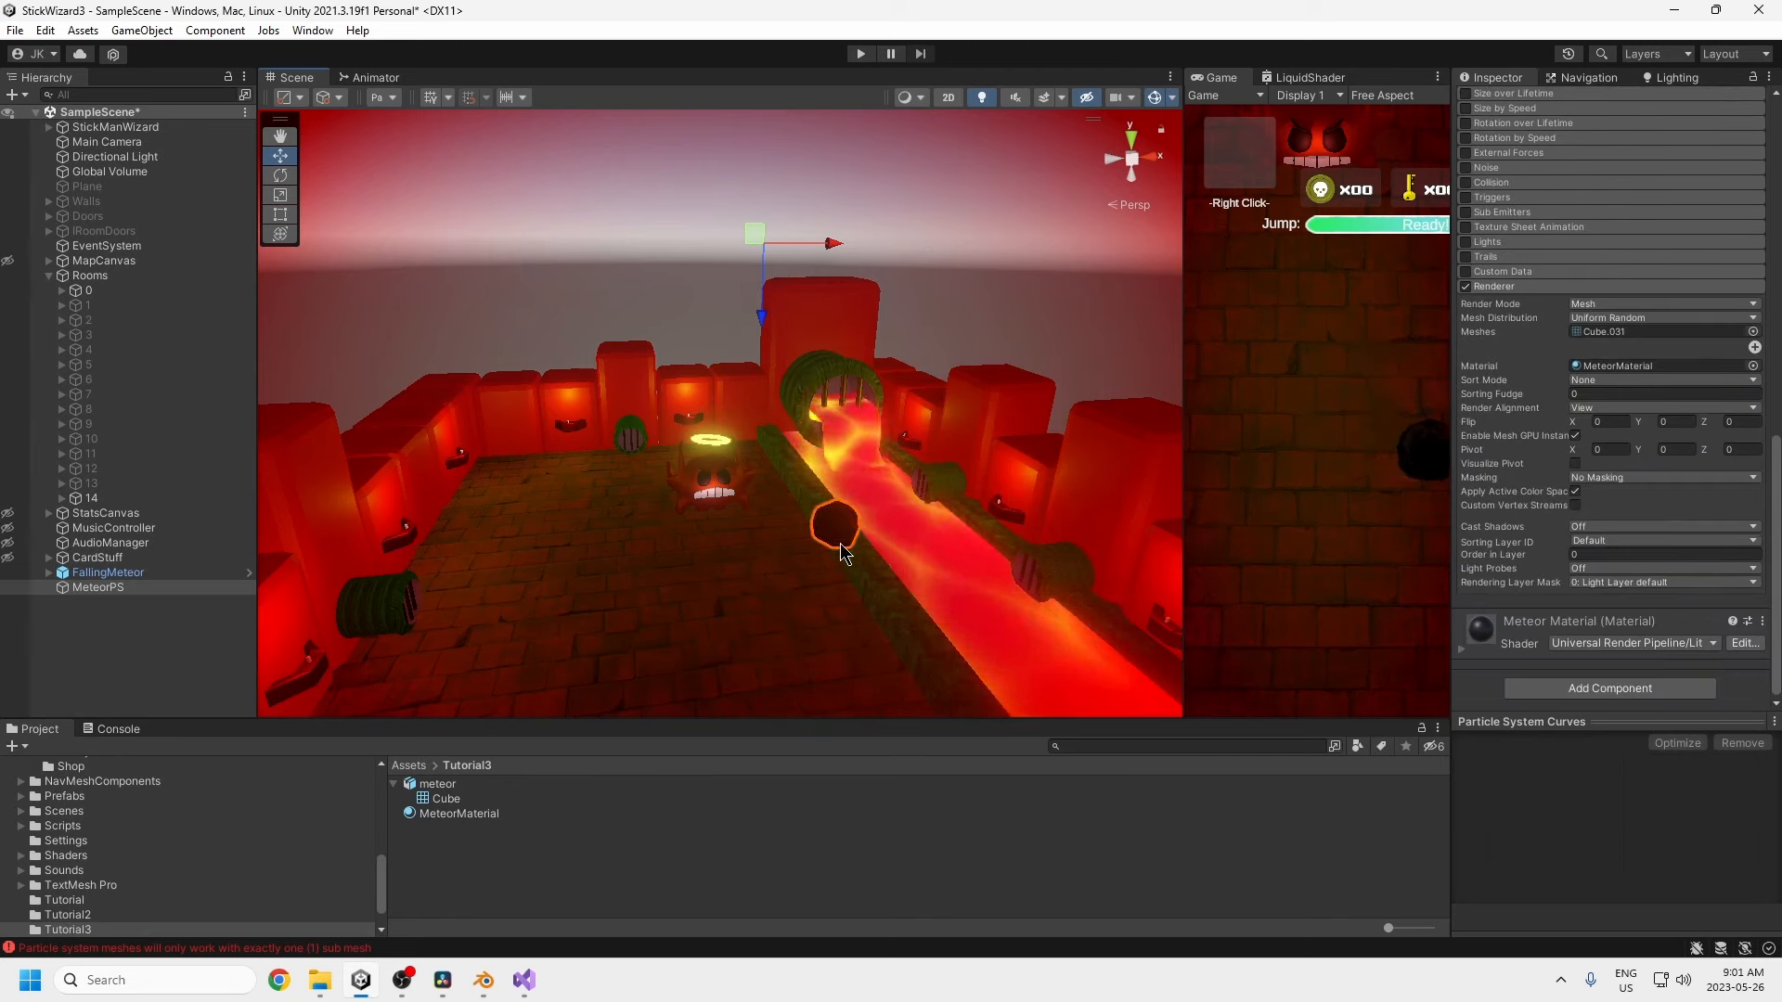
- Enable collision for the MeteorPS particles and set the collision type to World
{"action": "scroll", "coordinate": [1513, 390], "scroll_direction": "up", "scroll_amount": 3}
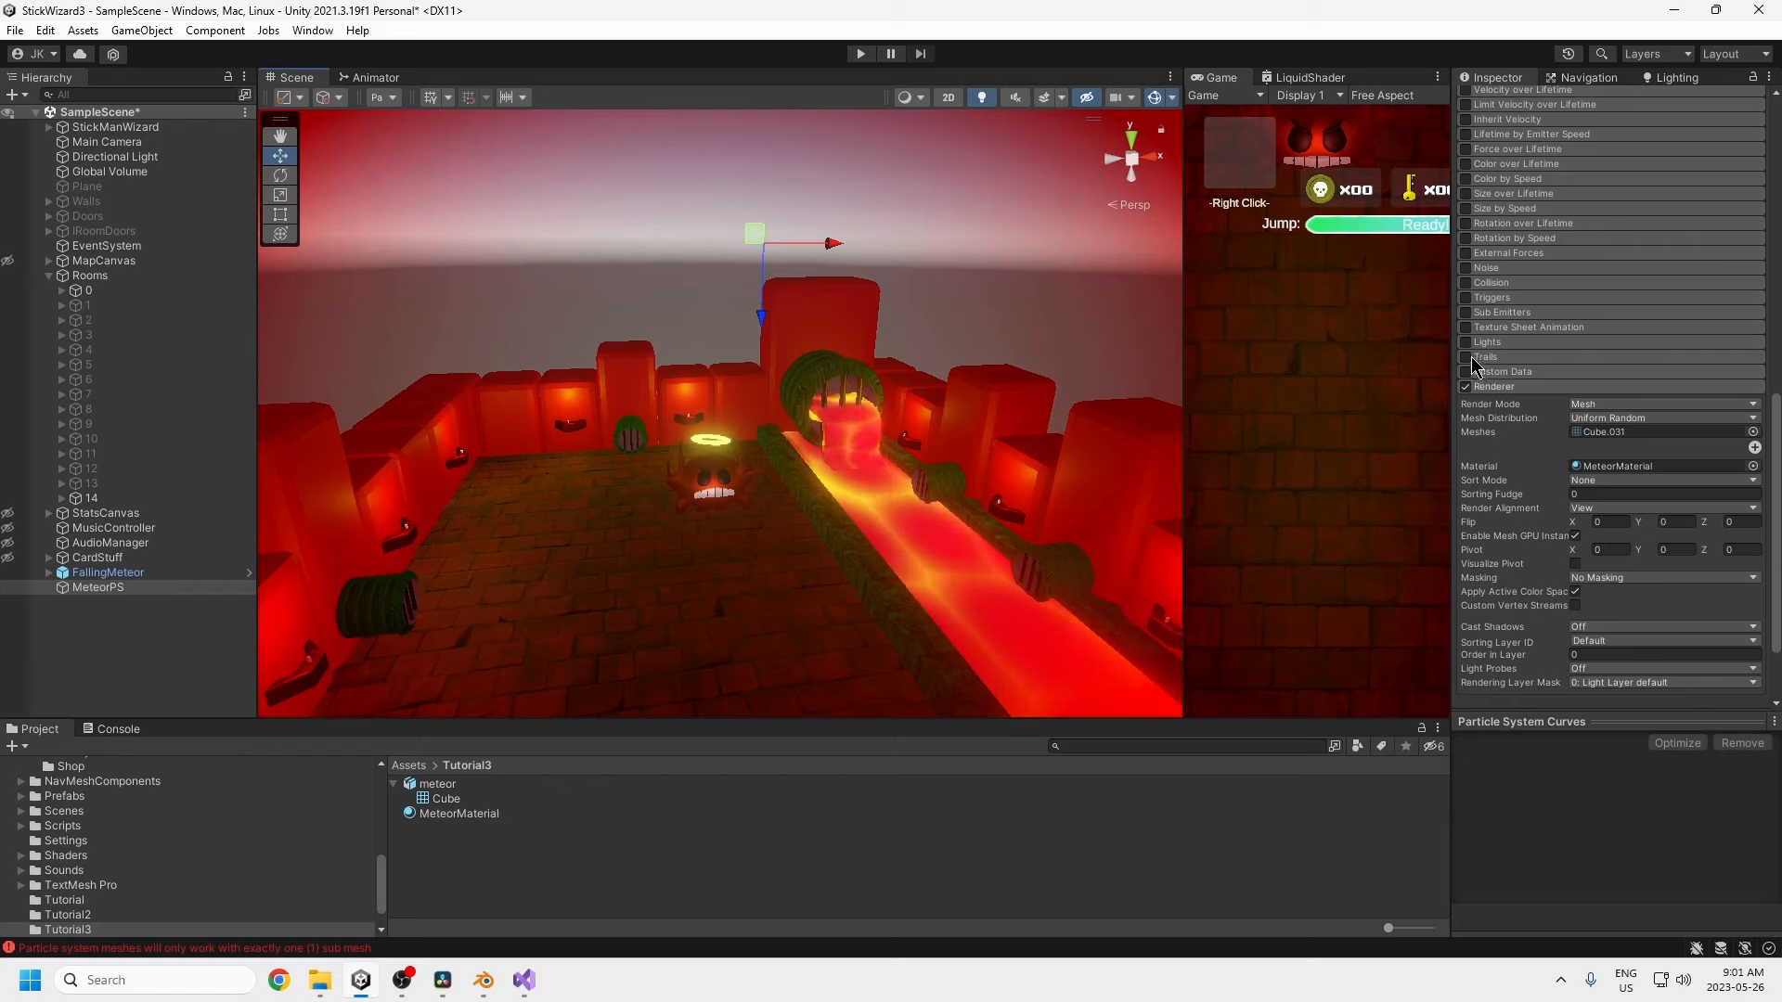
{"action": "scroll", "coordinate": [1476, 409], "scroll_direction": "up", "scroll_amount": 4}
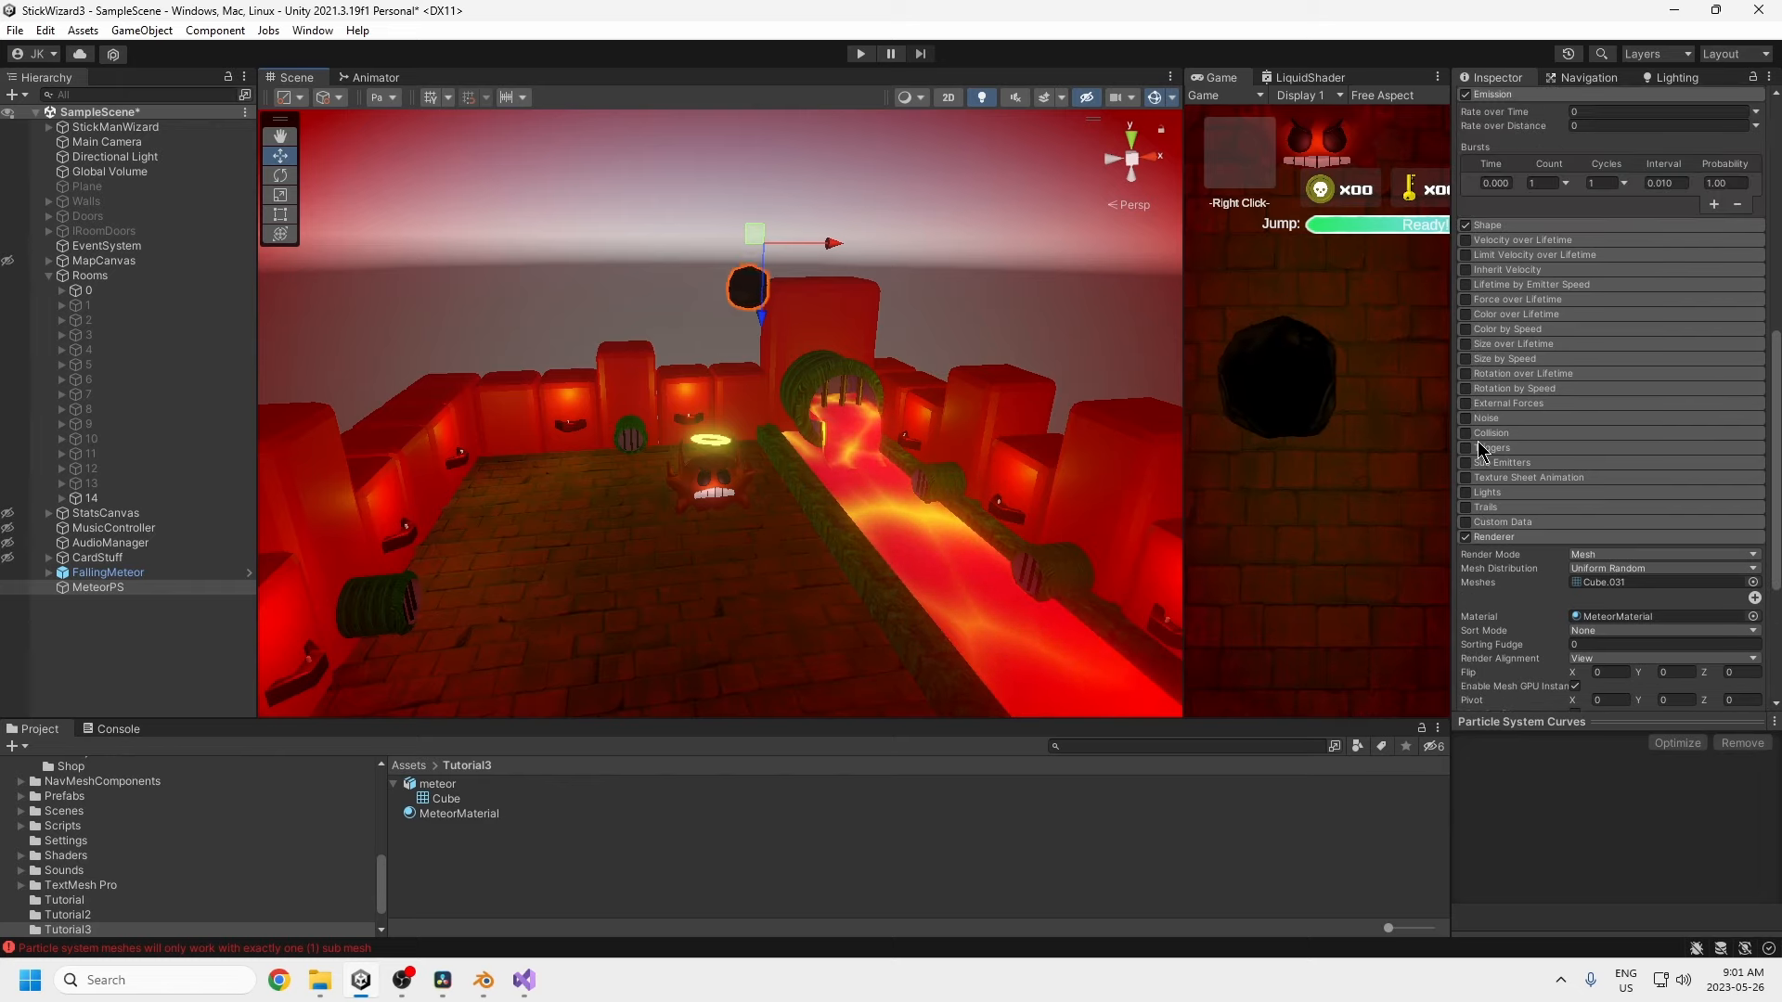
{"action": "left_click", "coordinate": [1467, 434]}
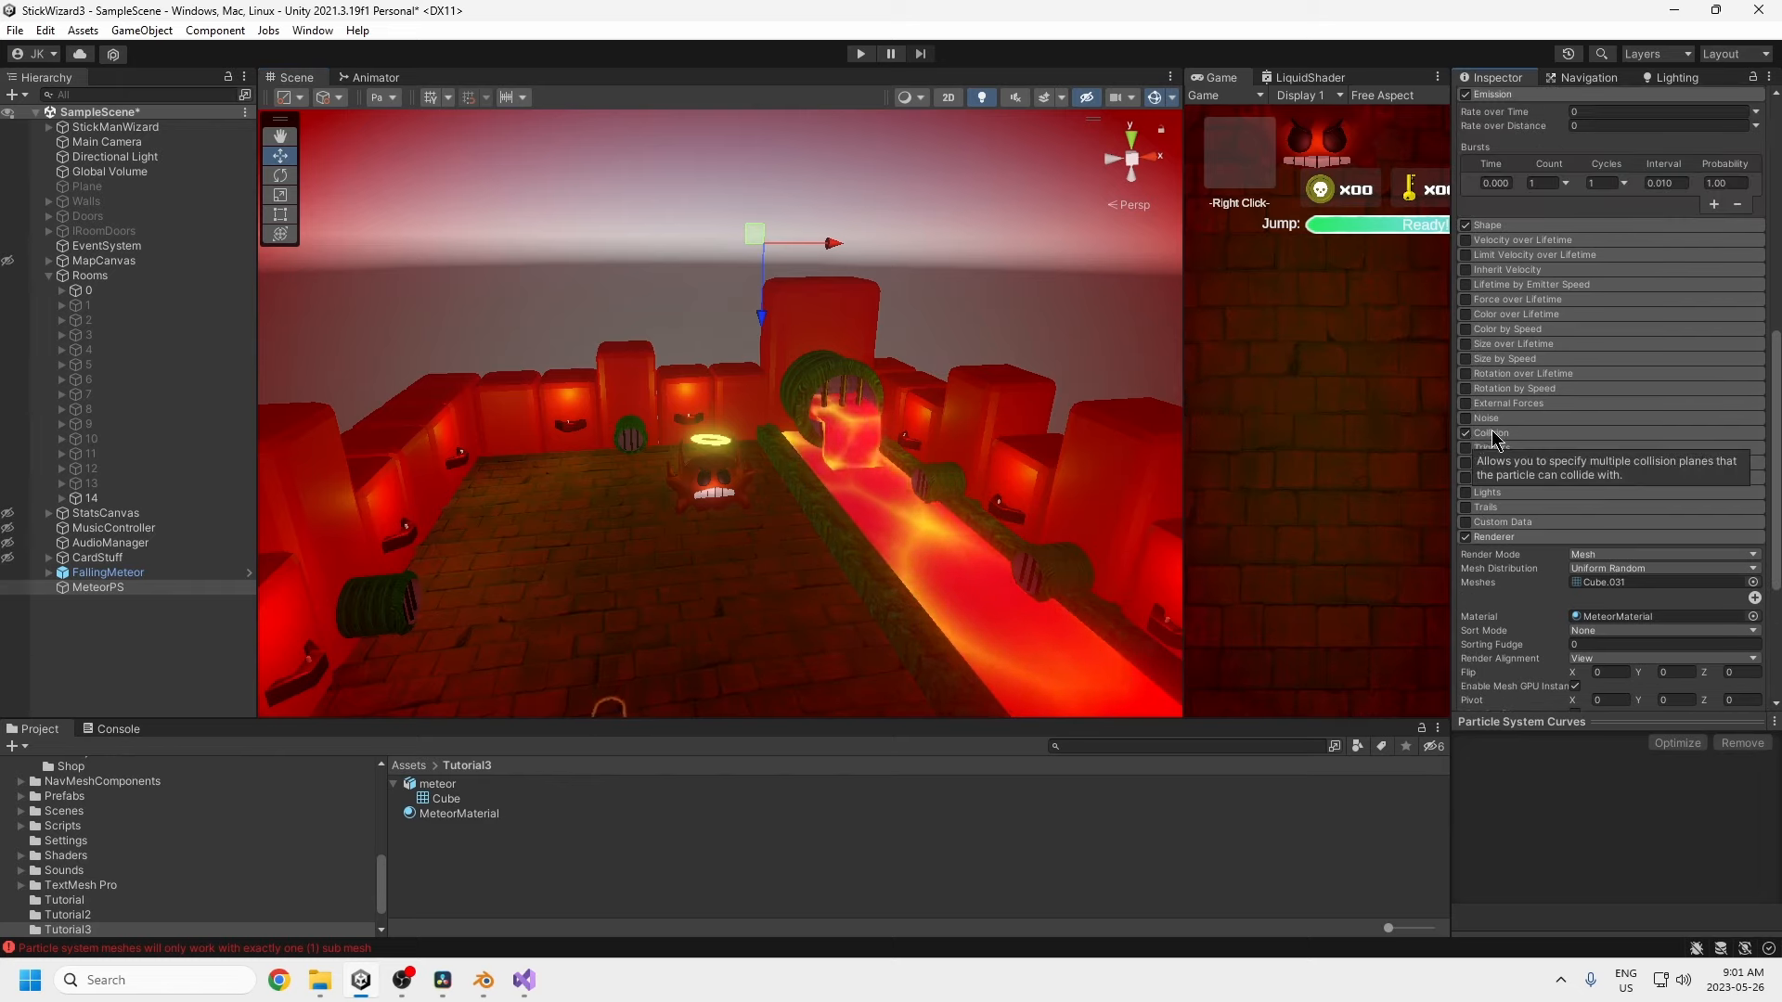
{"action": "left_click", "coordinate": [1495, 434]}
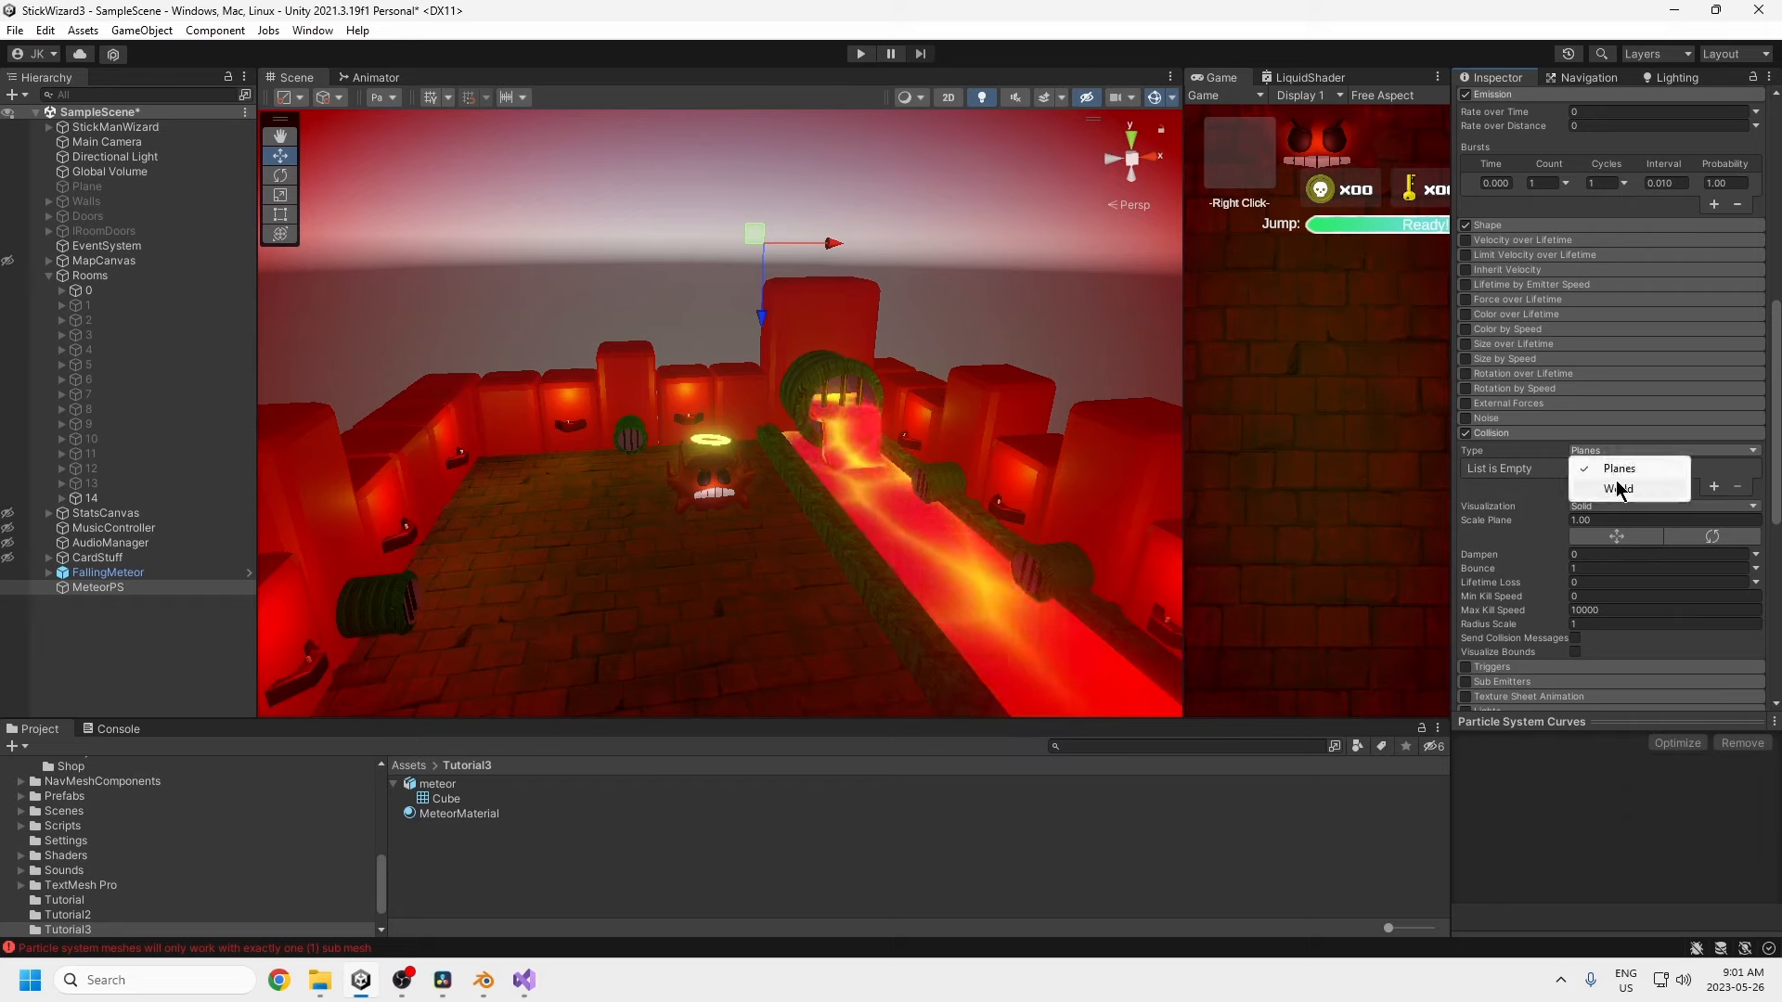
{"action": "left_click", "coordinate": [1619, 489]}
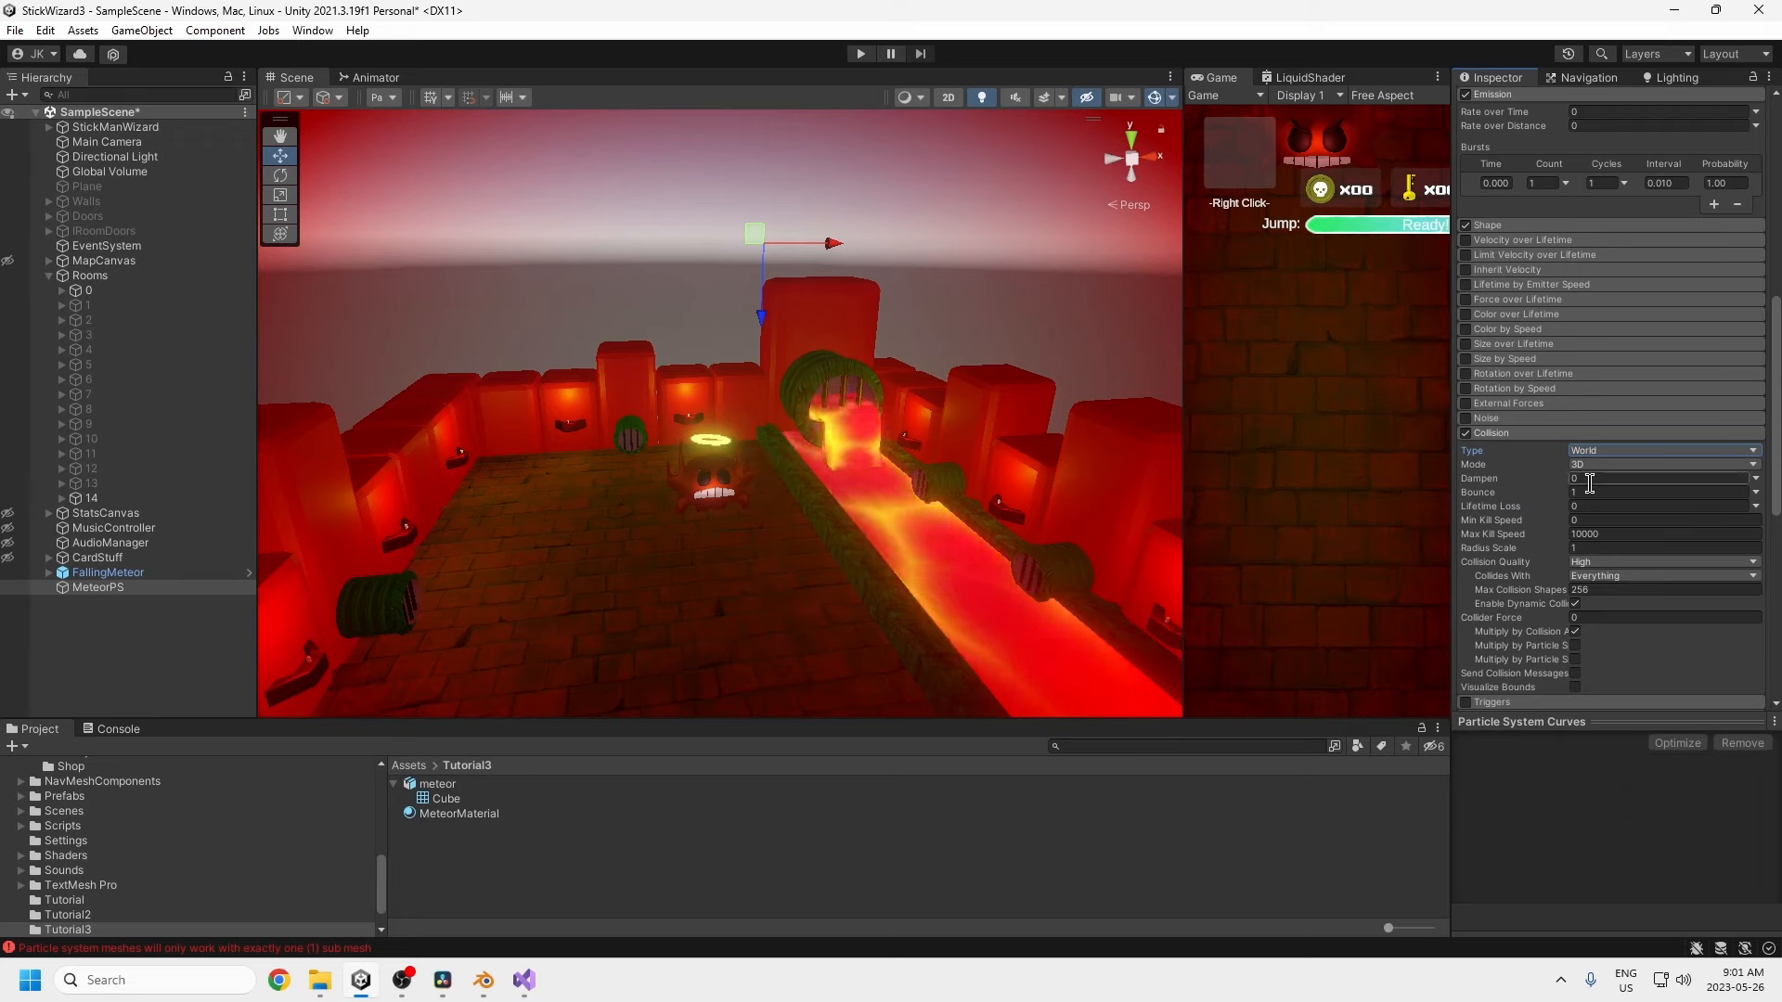
- Set the collision dampen to 0.8 and lifetime loss to 1, and restart the particle preview to check the impact
{"action": "type", "text": "0.8"}
{"action": "key", "text": "Return"}
{"action": "scroll", "coordinate": [1541, 555], "scroll_direction": "up", "scroll_amount": 1}
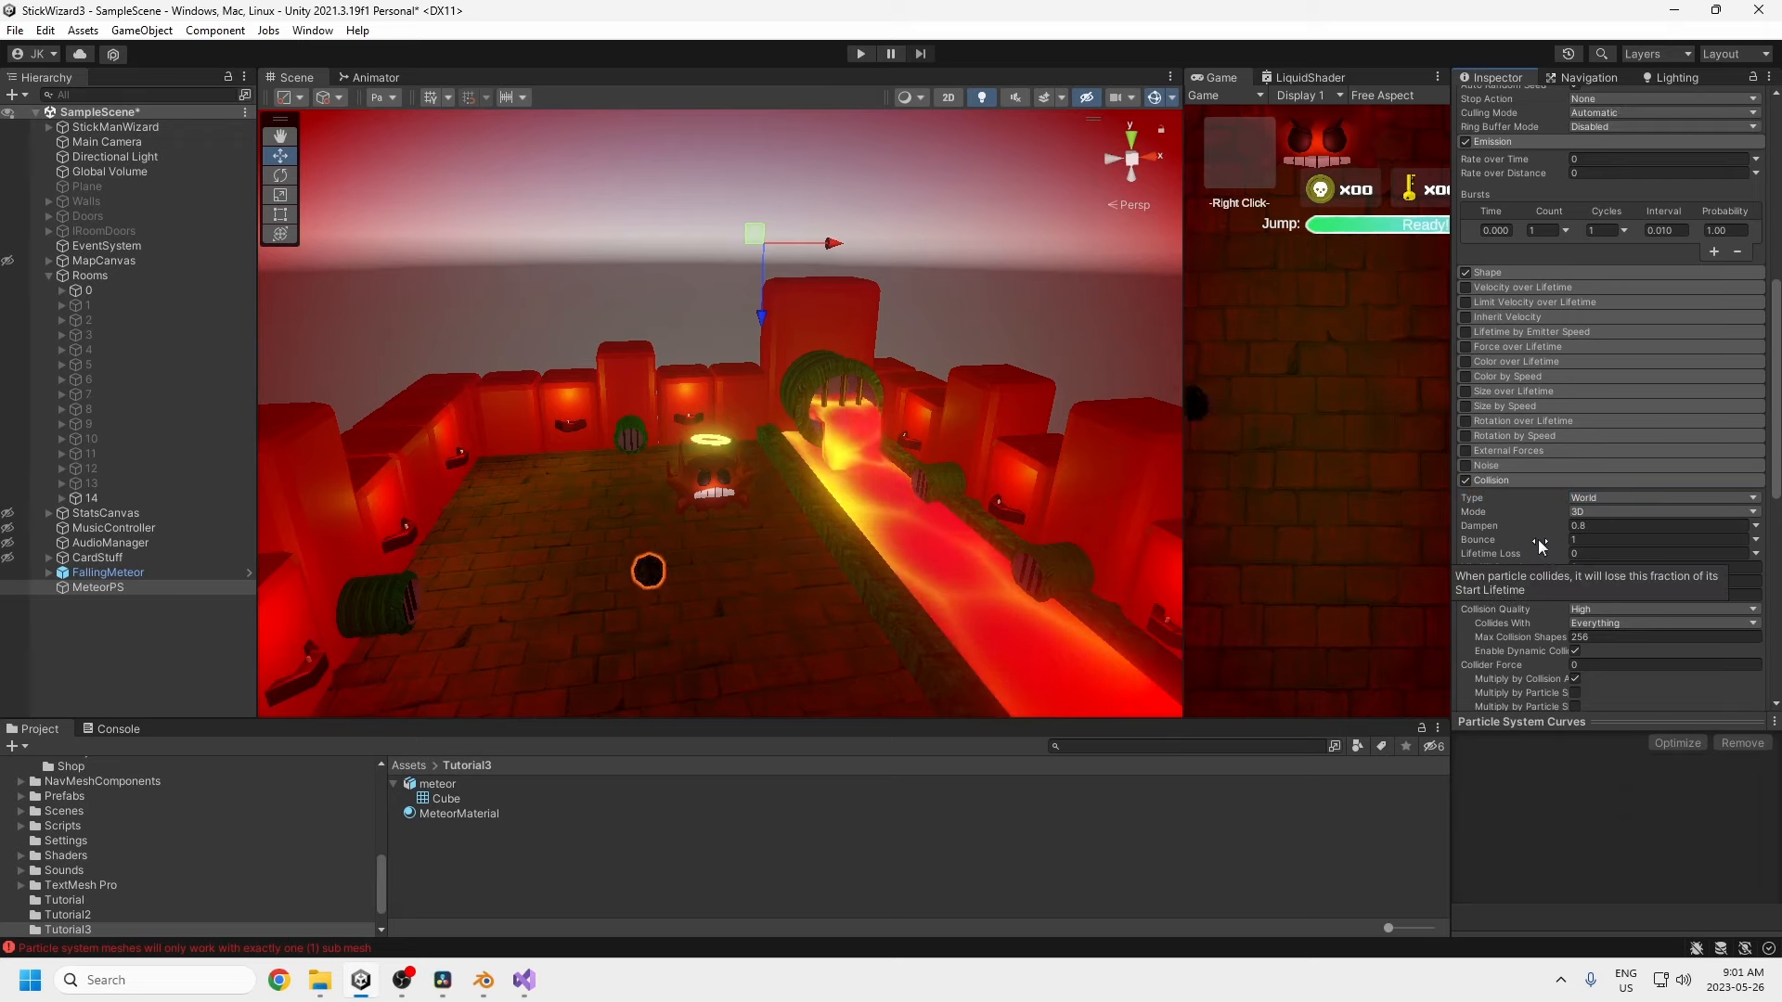
{"action": "scroll", "coordinate": [1529, 598], "scroll_direction": "down", "scroll_amount": 1}
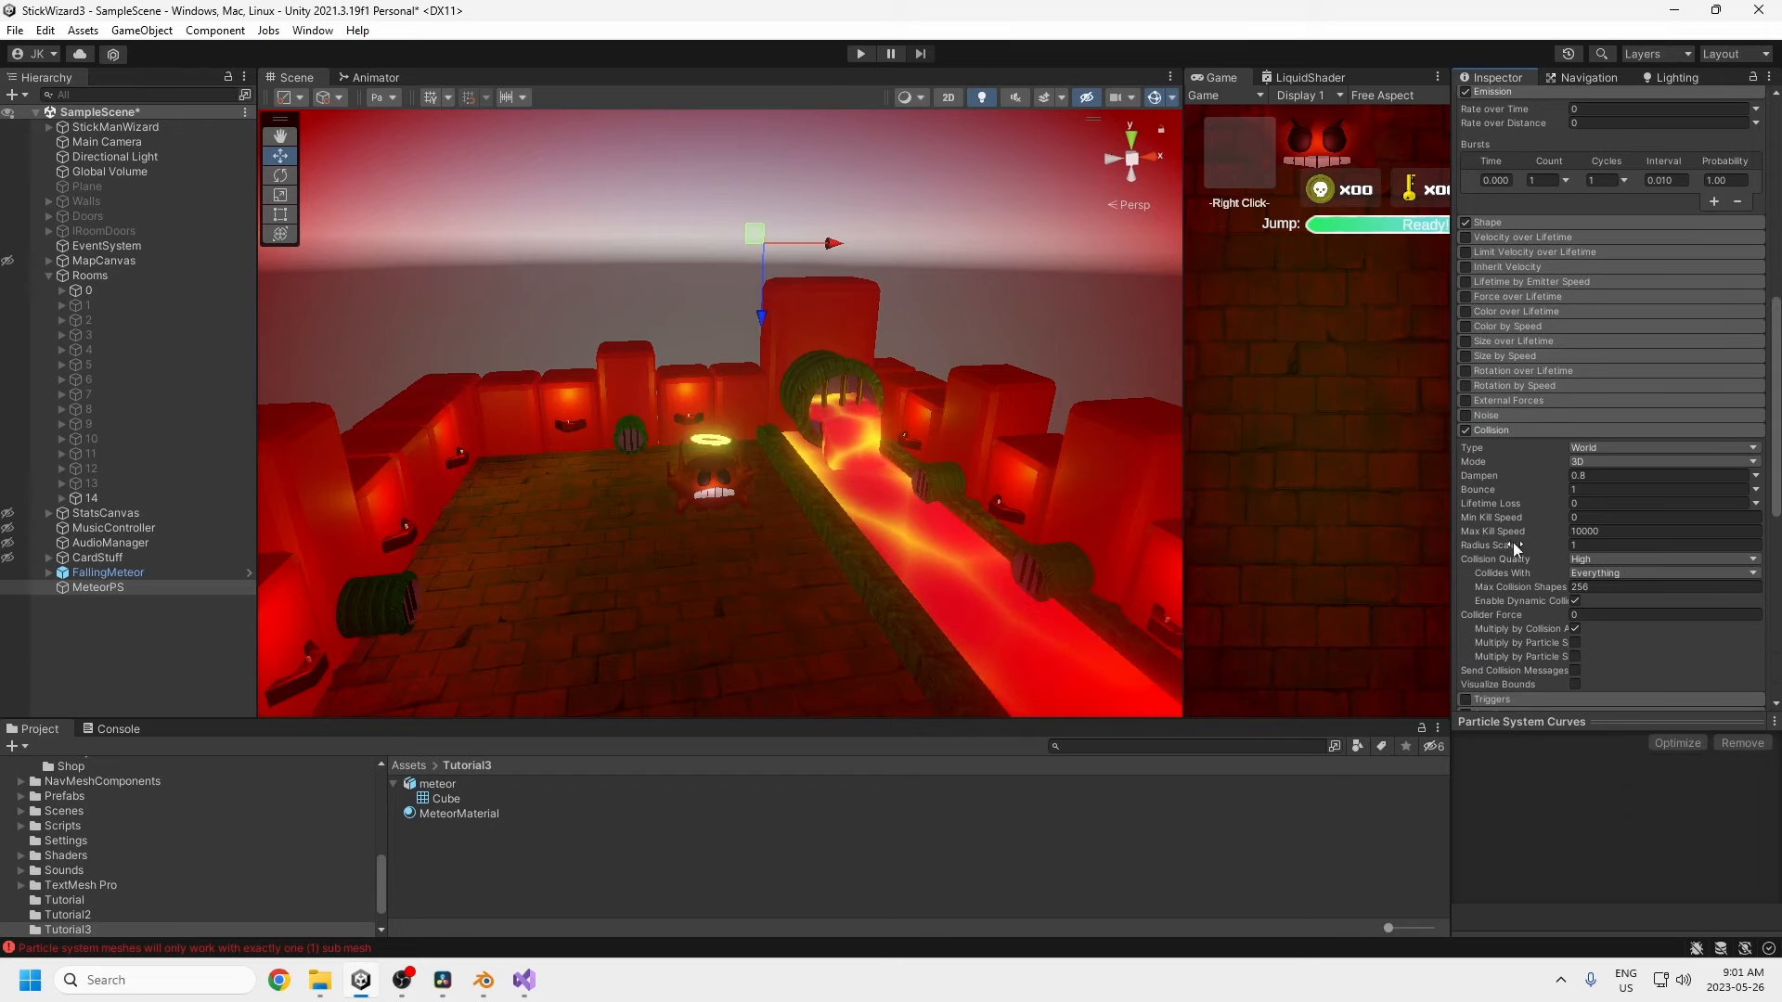
{"action": "left_click", "coordinate": [1574, 503]}
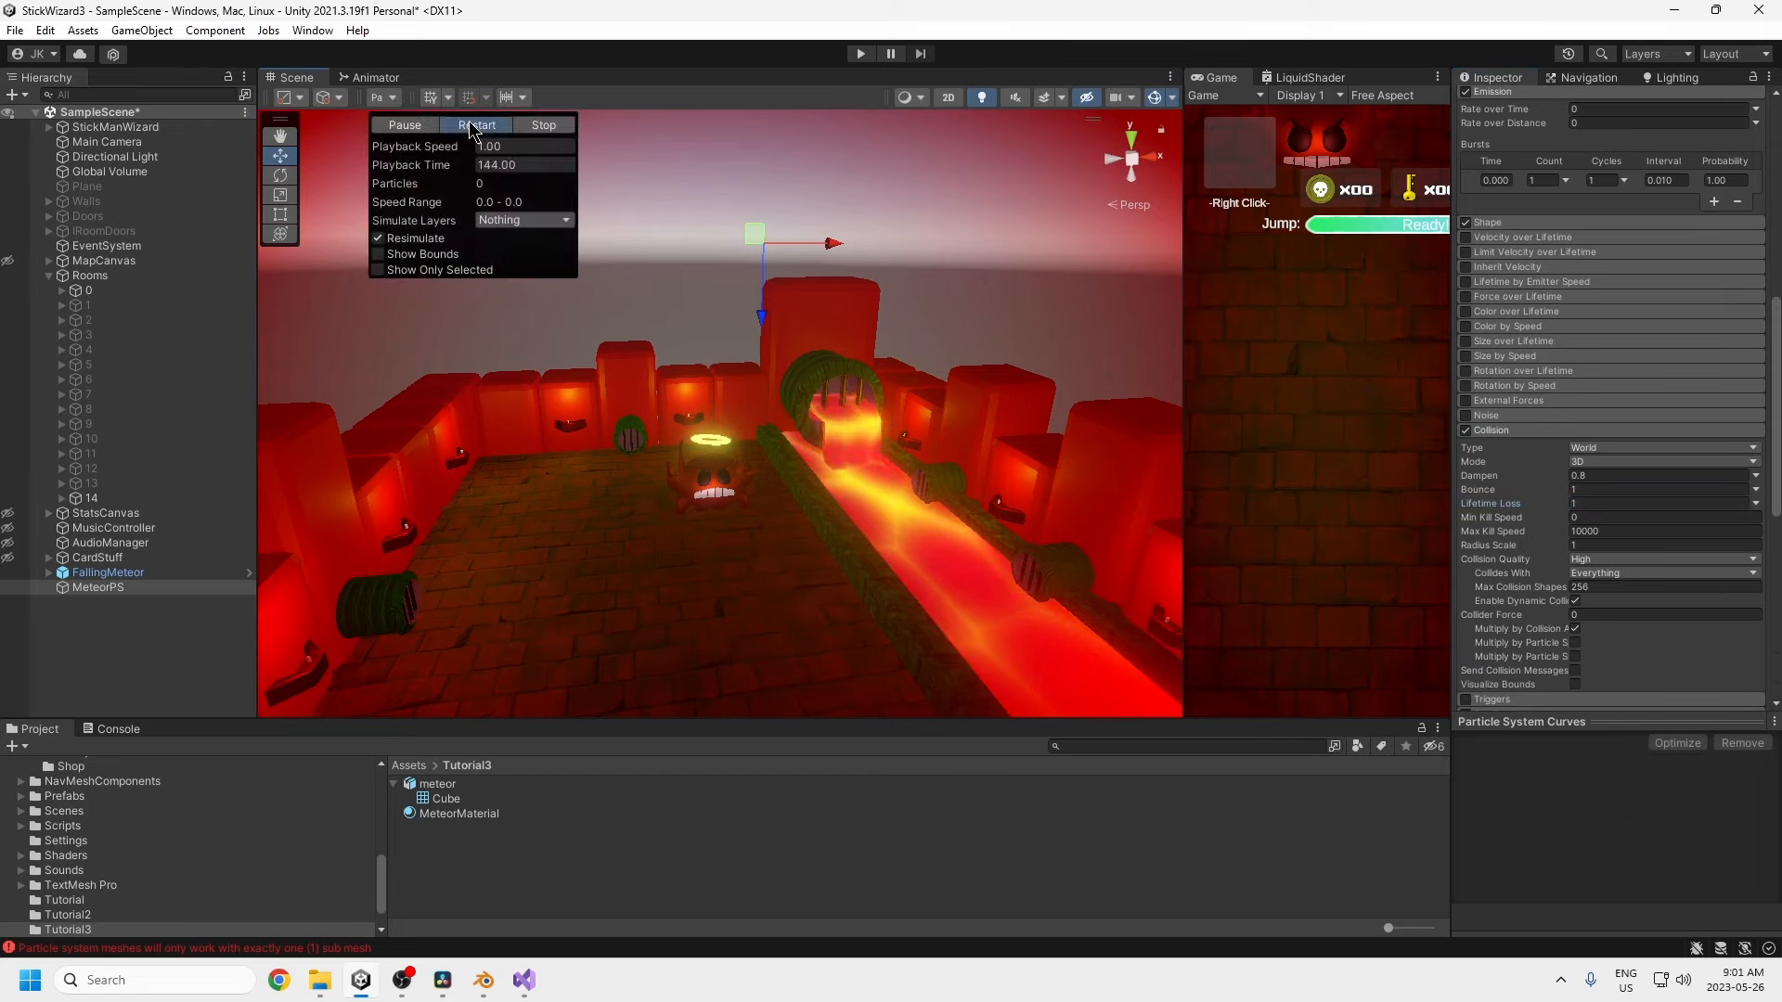
{"action": "left_click", "coordinate": [470, 124]}
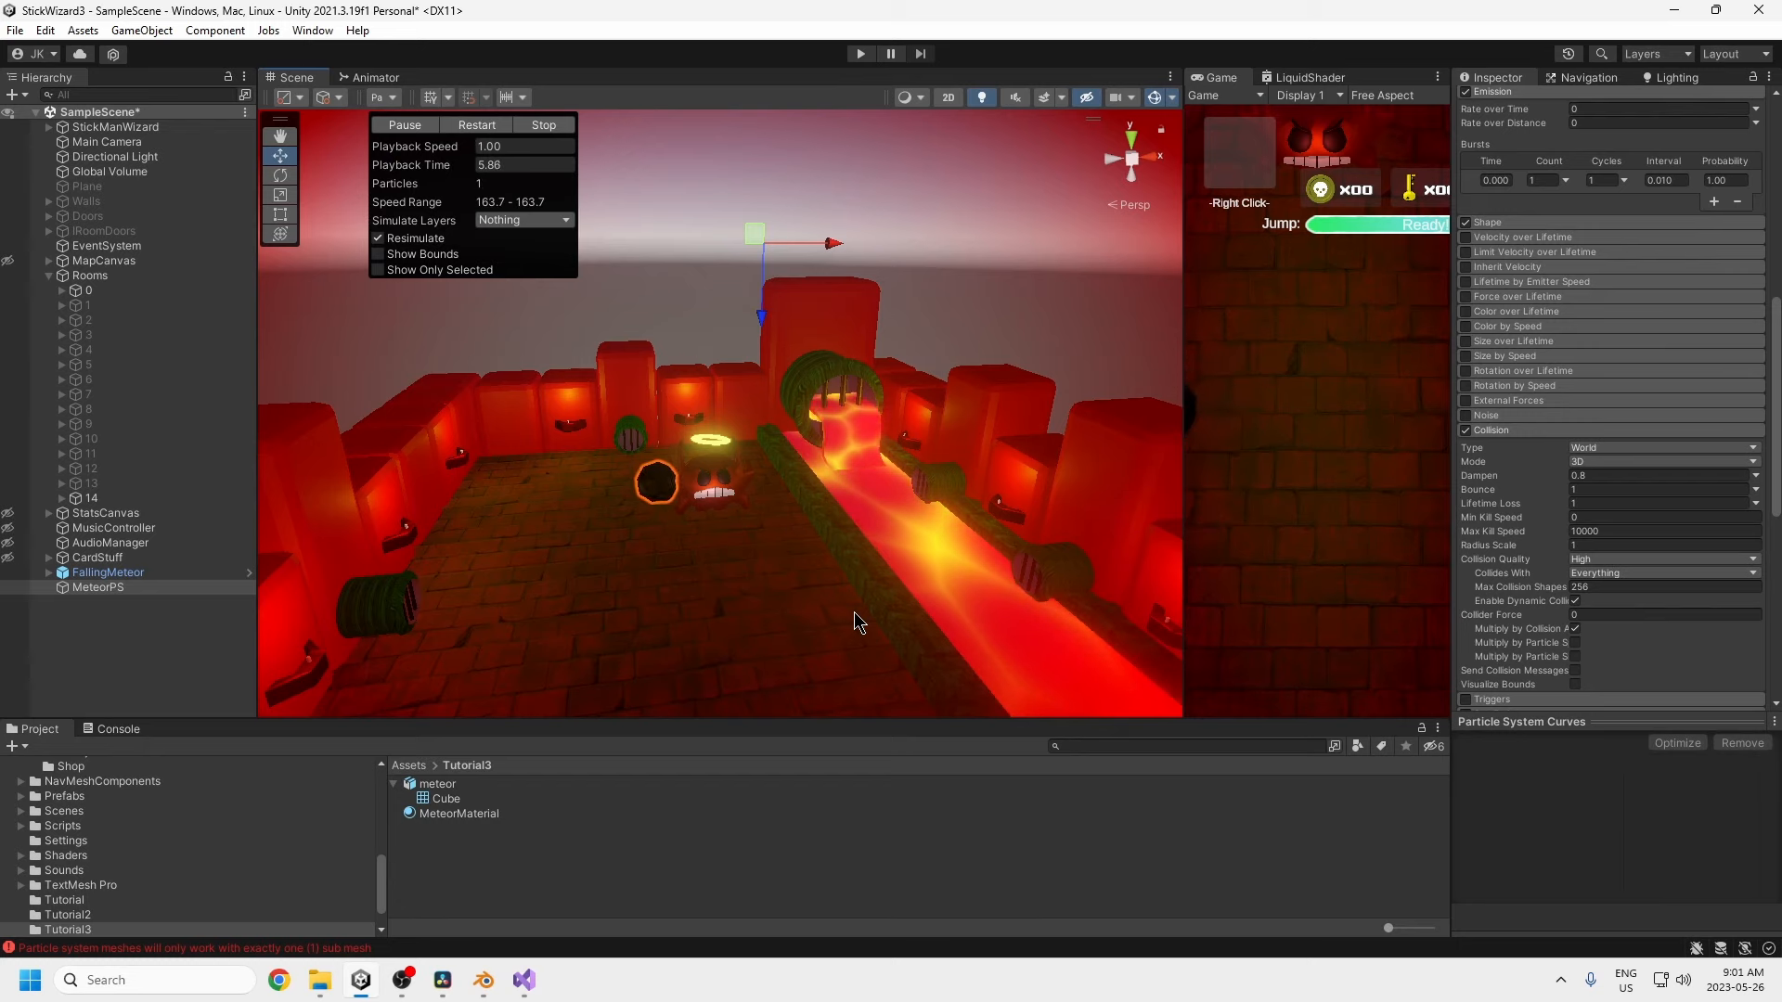
- Try a count of 15 for the MeteorPS emission burst
{"action": "scroll", "coordinate": [1529, 631], "scroll_direction": "up", "scroll_amount": 5}
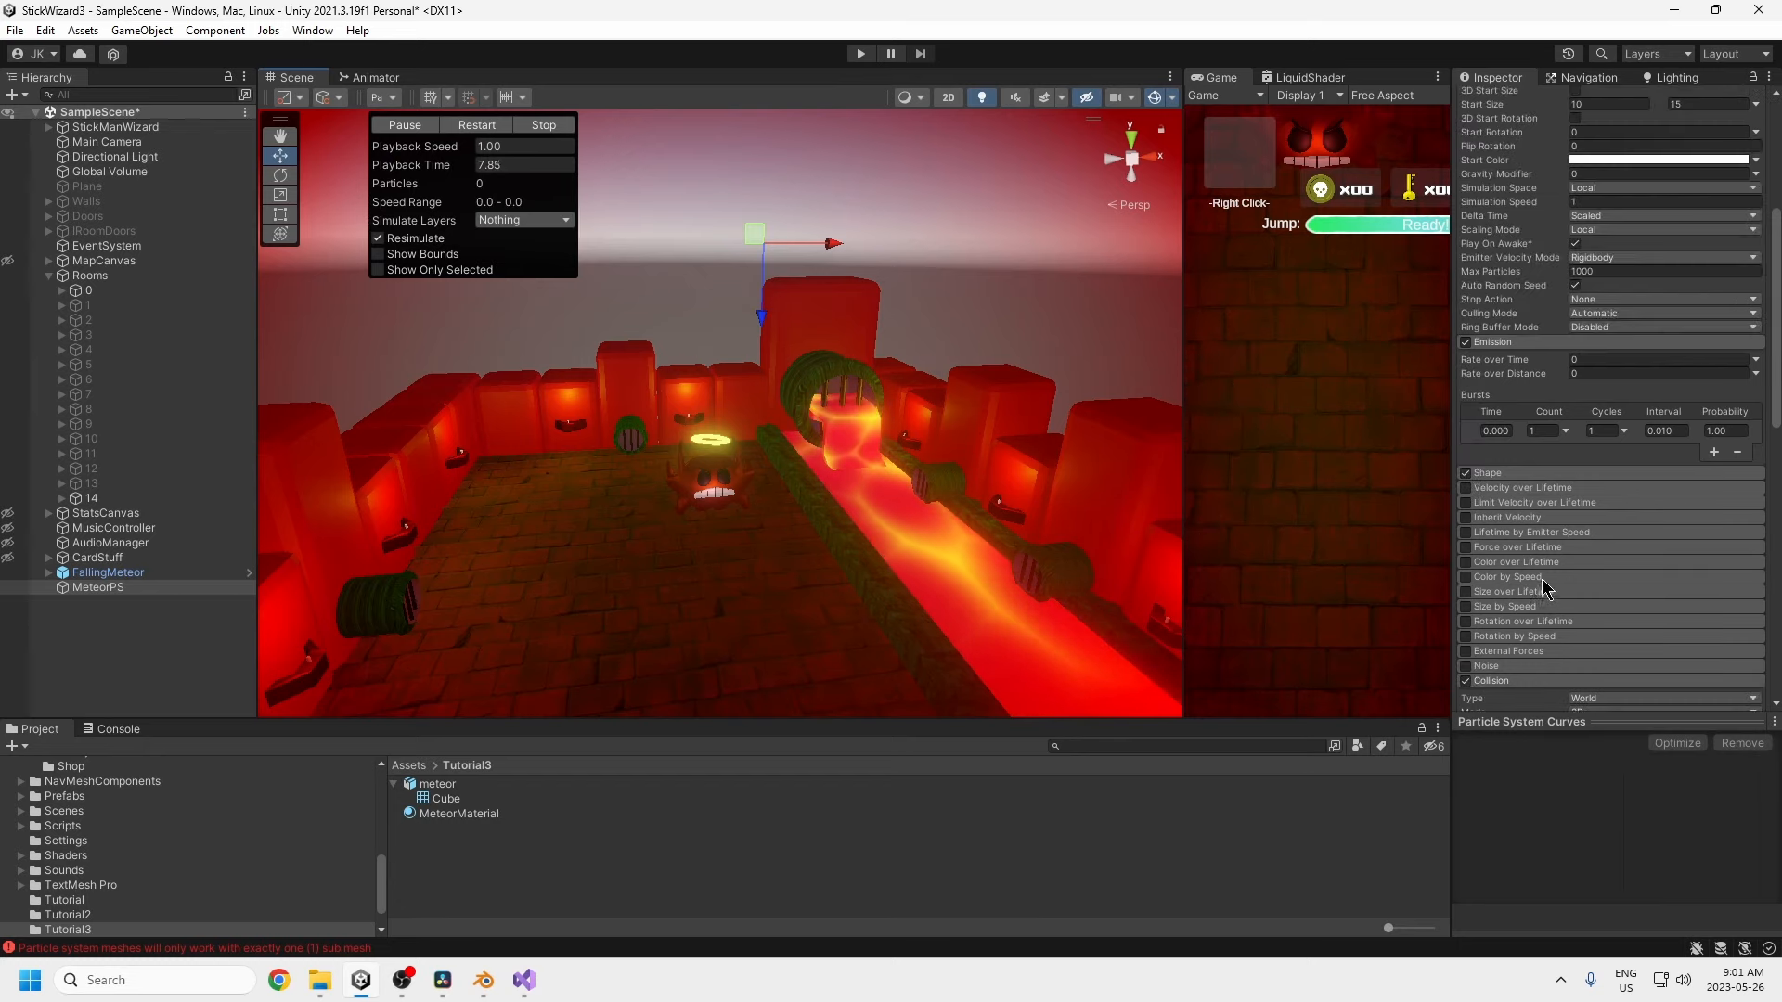
{"action": "scroll", "coordinate": [1529, 631], "scroll_direction": "down", "scroll_amount": 5}
{"action": "scroll", "coordinate": [1529, 631], "scroll_direction": "up", "scroll_amount": 5}
{"action": "scroll", "coordinate": [1529, 629], "scroll_direction": "down", "scroll_amount": 6}
{"action": "scroll", "coordinate": [1529, 629], "scroll_direction": "up", "scroll_amount": 9}
{"action": "scroll", "coordinate": [1531, 627], "scroll_direction": "down", "scroll_amount": 10}
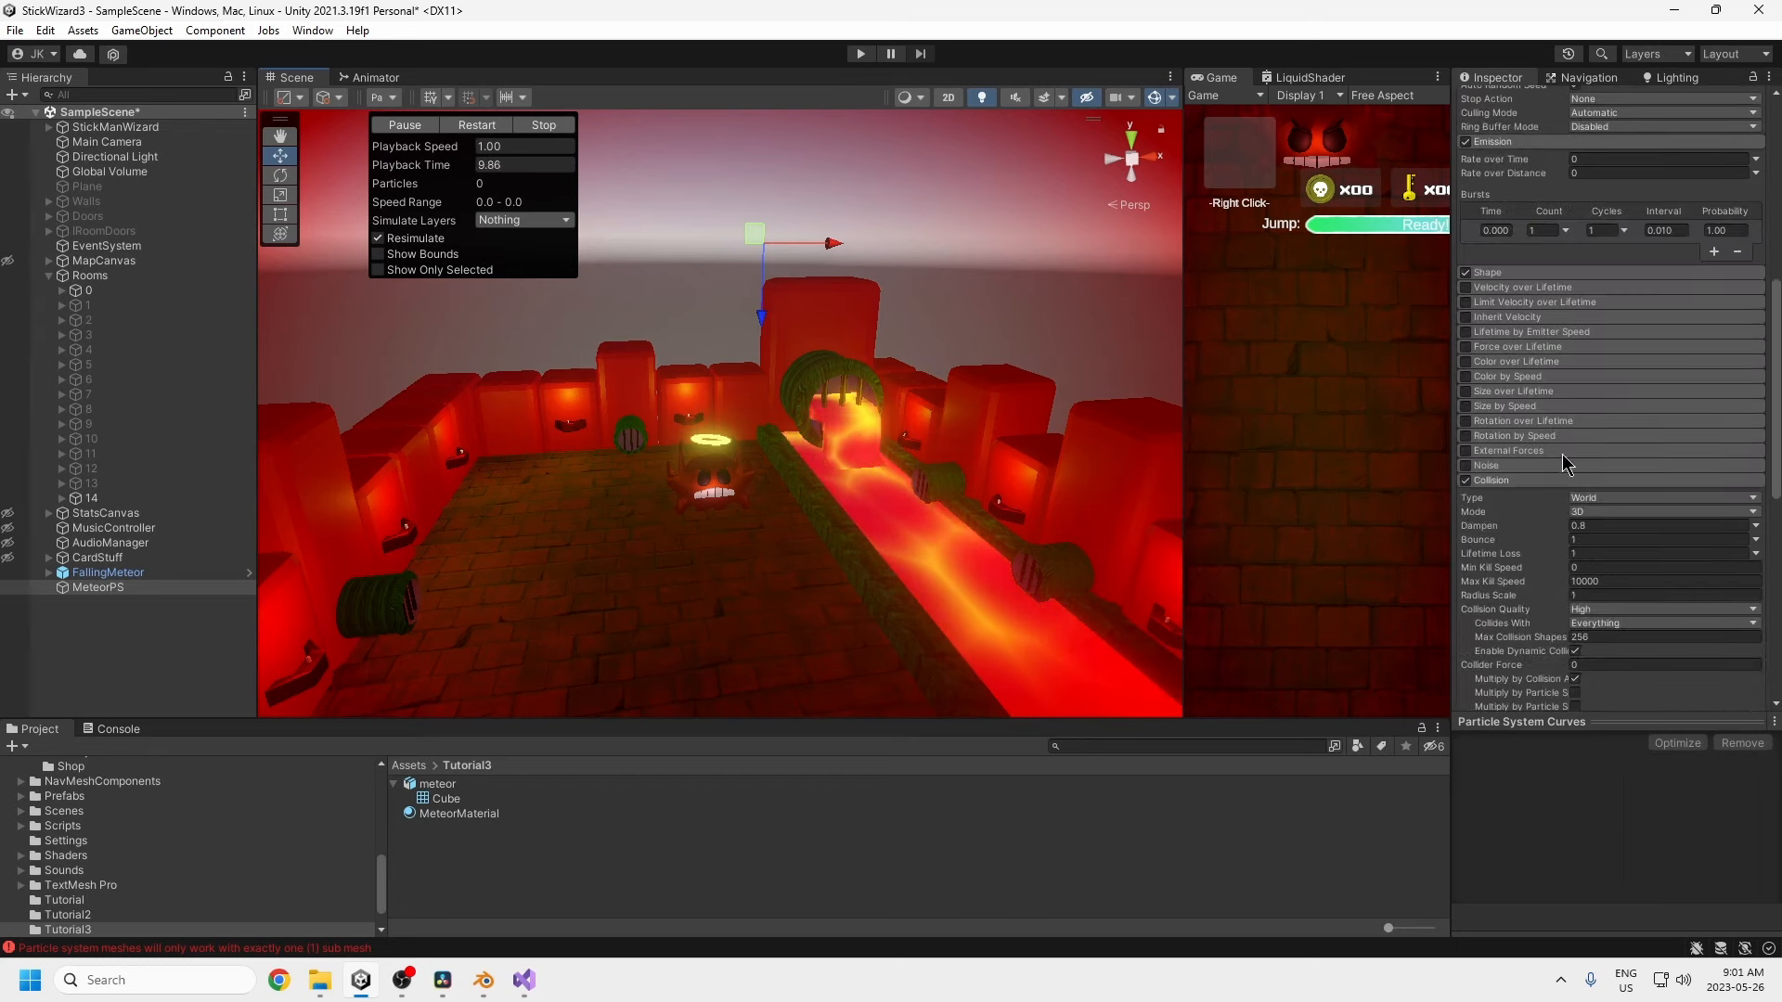
{"action": "left_click", "coordinate": [1541, 230]}
{"action": "type", "text": "15"}
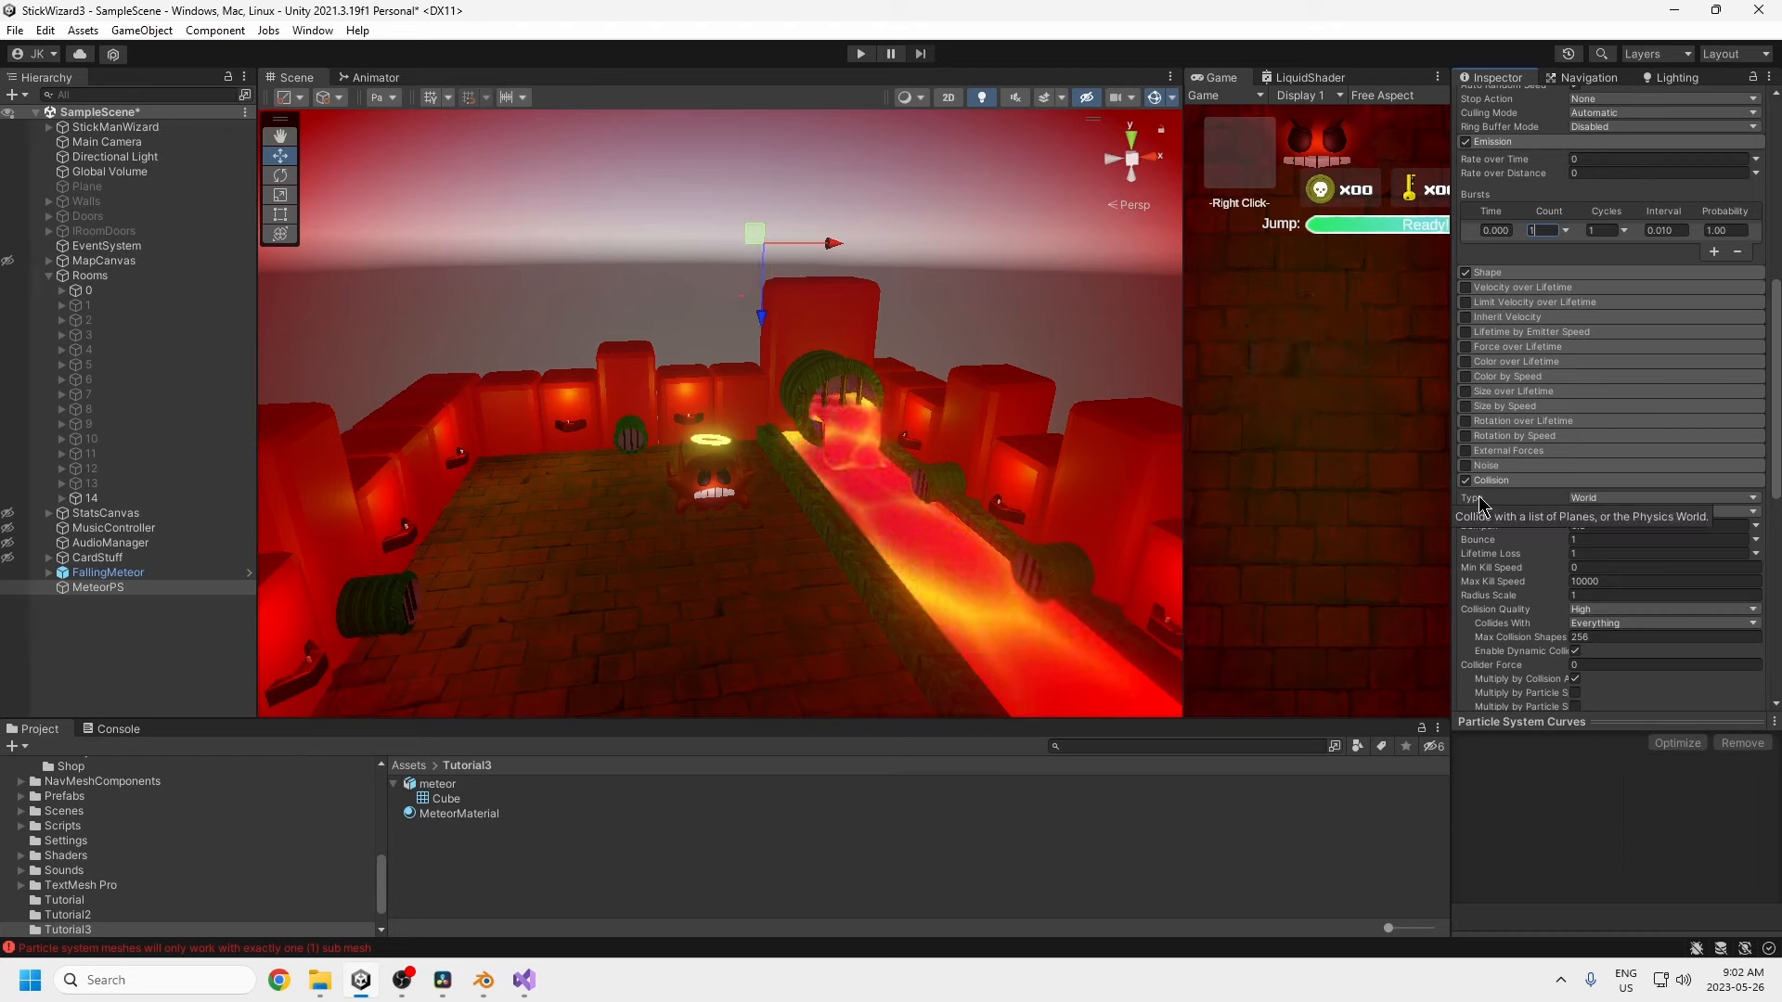
- Try a cone angle of 45 in MeteorPS's shape settings and return it to 25
{"action": "left_click", "coordinate": [1490, 273]}
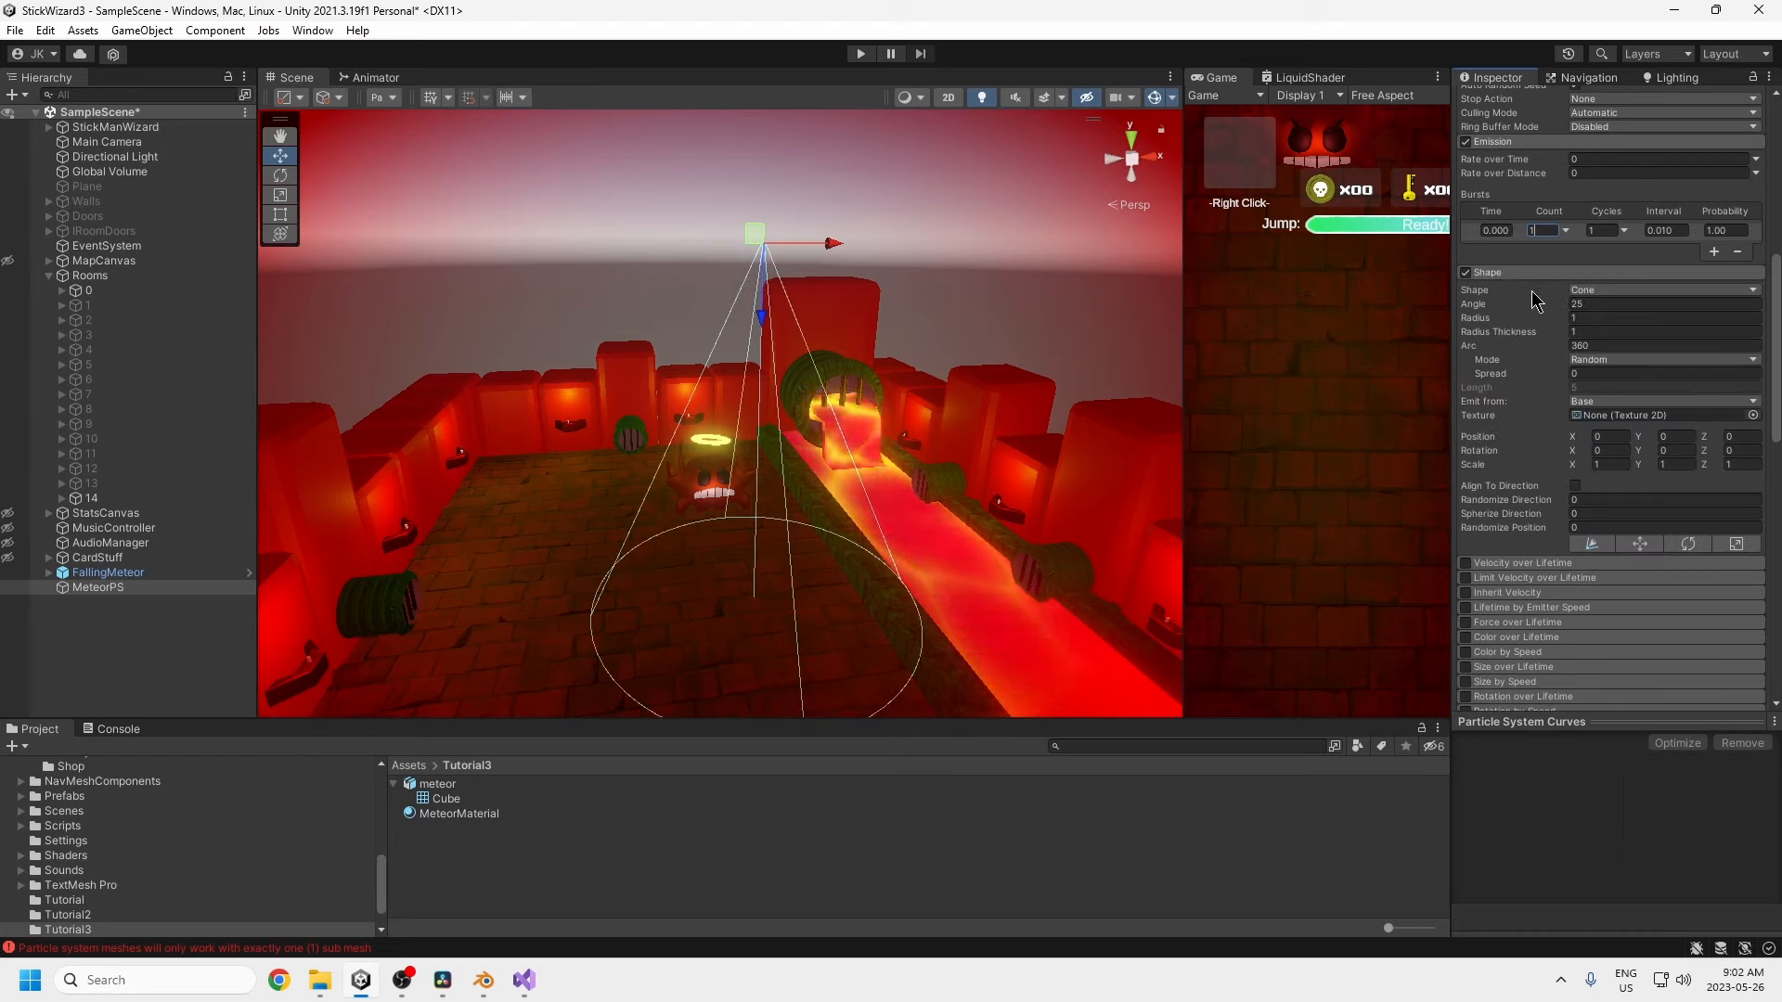
{"action": "middle_click_drag", "start_coordinate": [797, 346], "coordinate": [743, 349]}
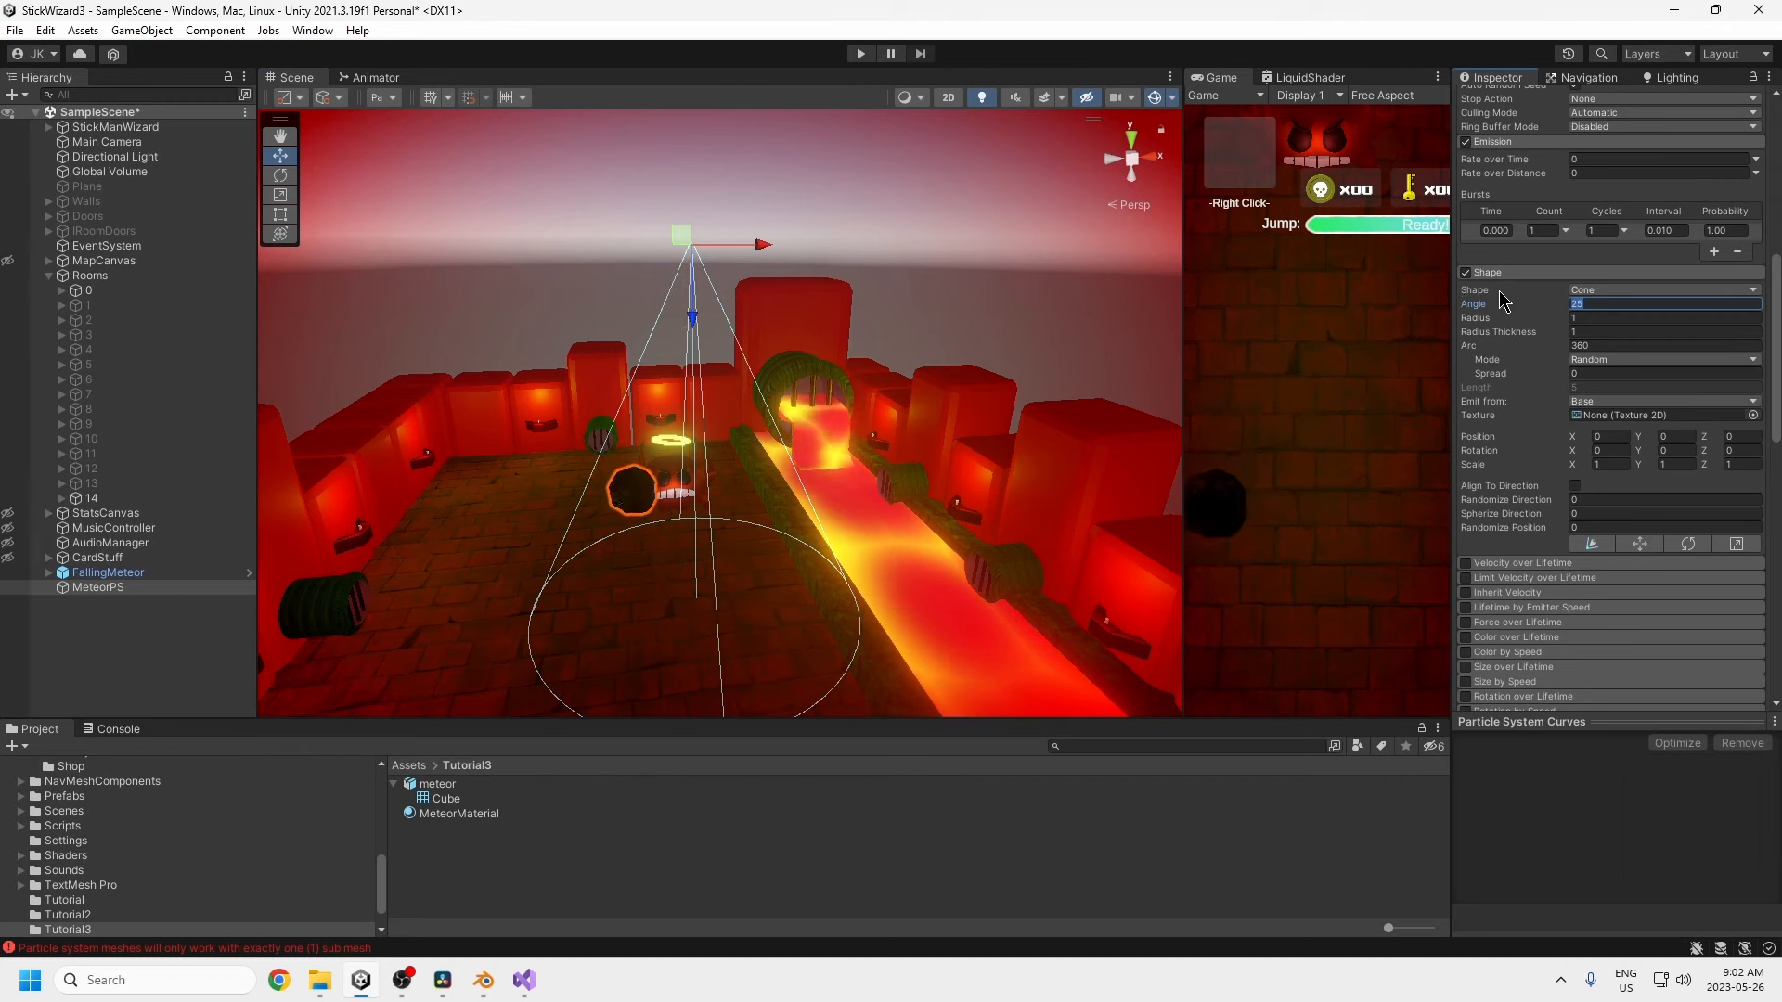
{"action": "type", "text": "45"}
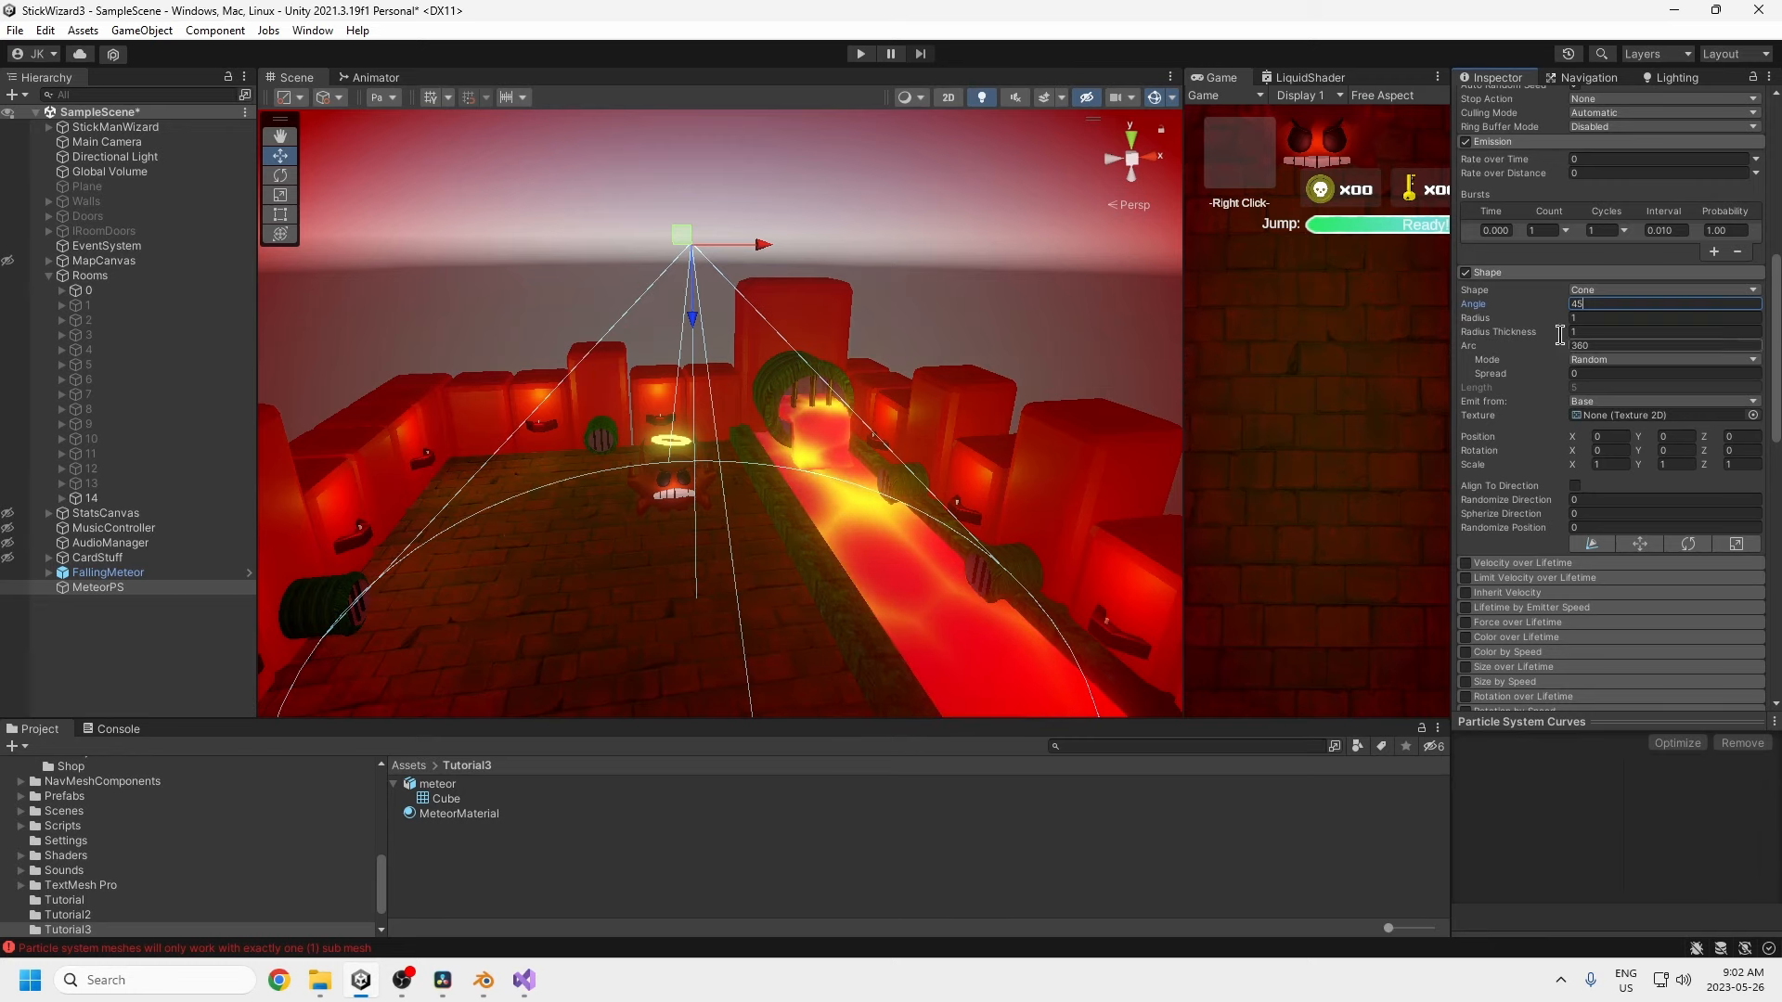
{"action": "type", "text": "25"}
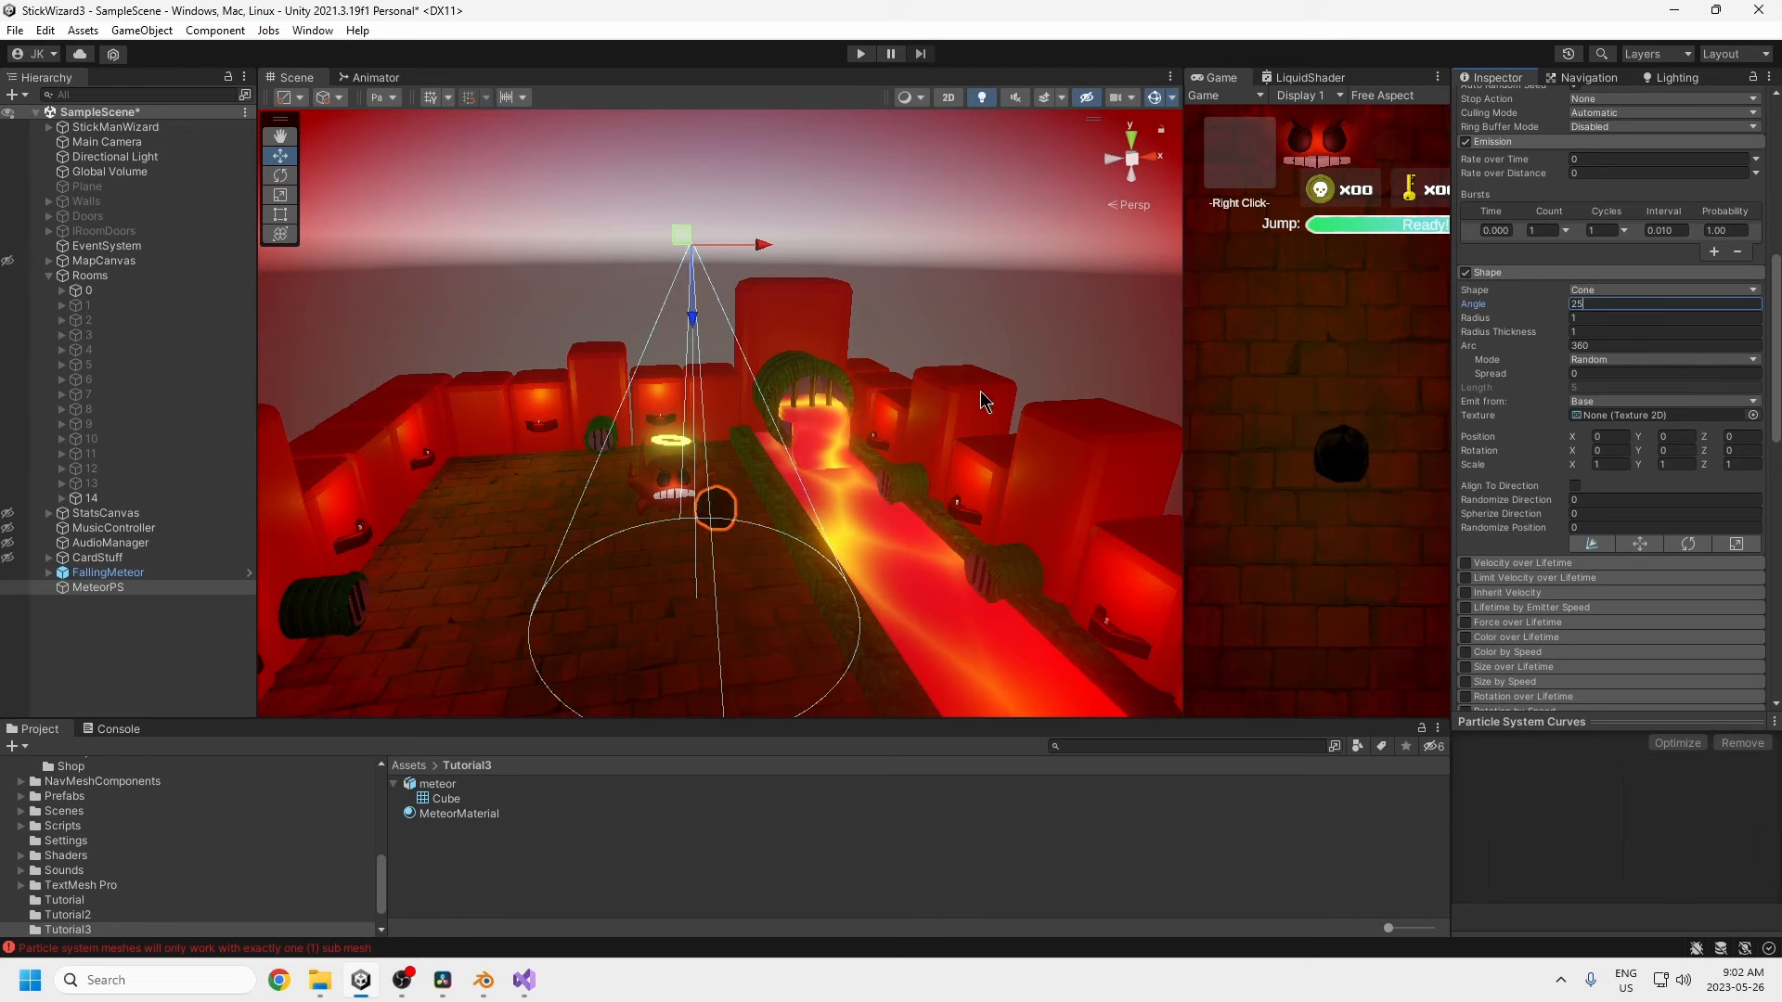
{"action": "left_click_drag", "start_coordinate": [1016, 417], "coordinate": [756, 383], "text": "alt"}
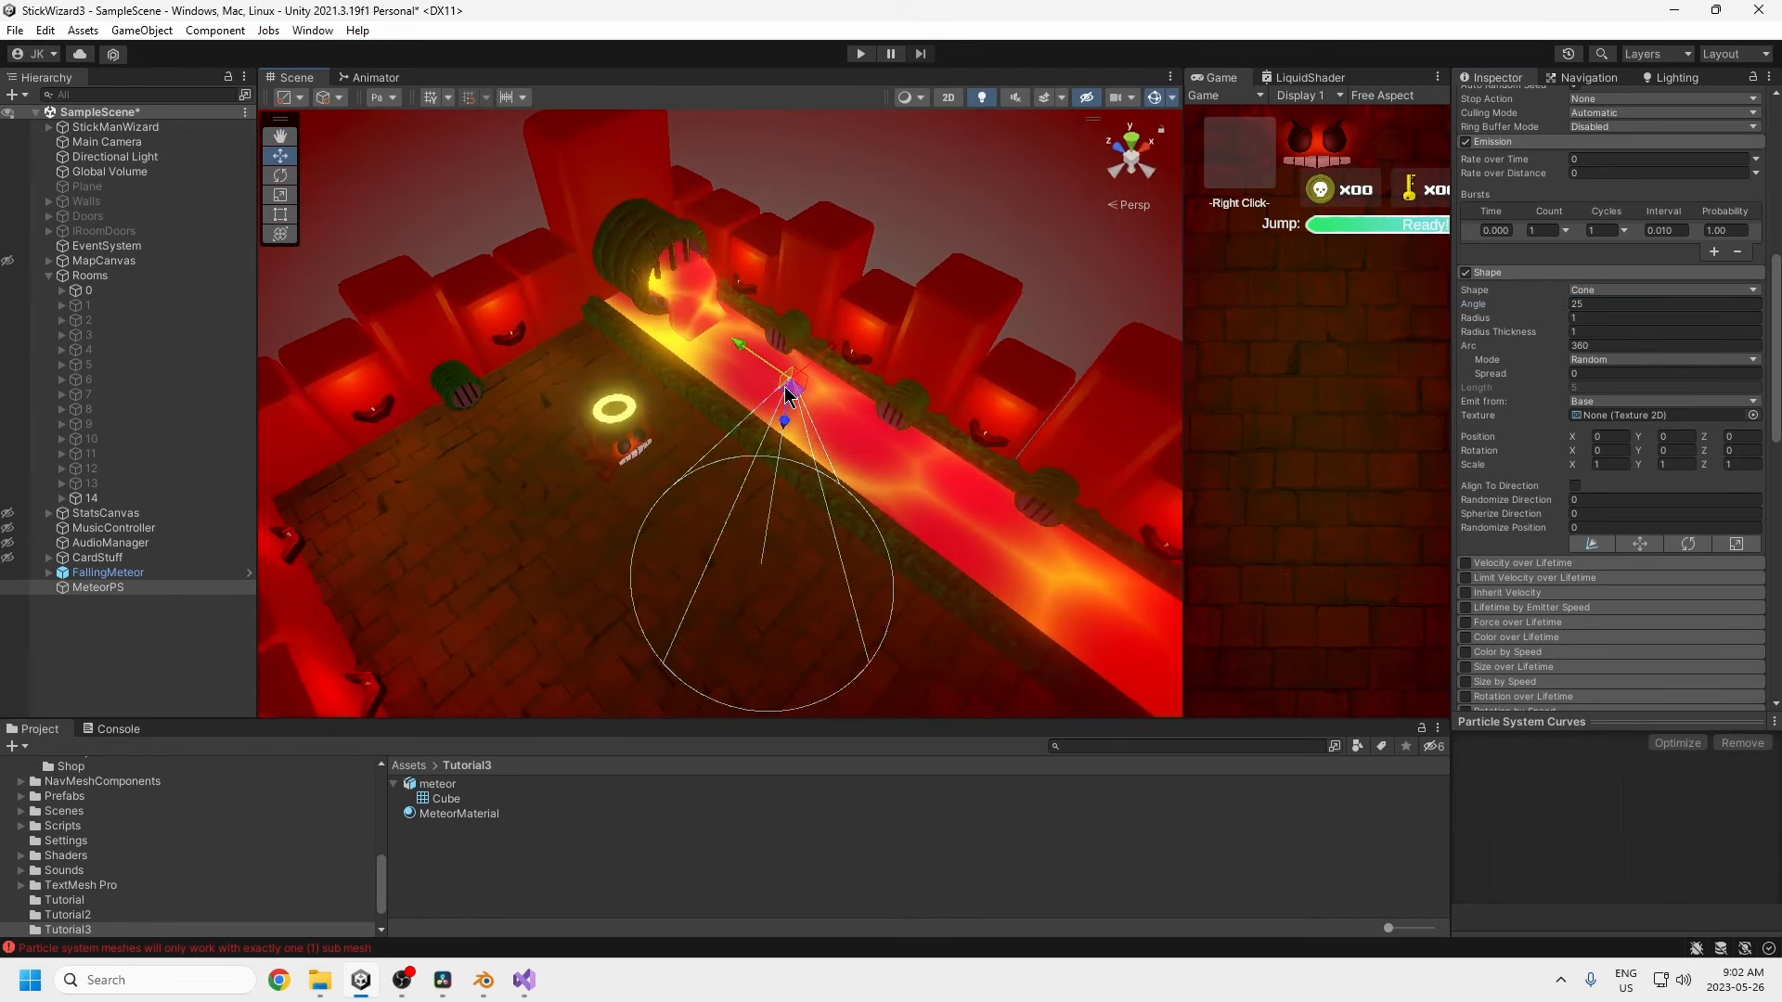
- Try a radius of 25 in MeteorPS's shape settings and return it to 1
{"action": "left_click_drag", "start_coordinate": [759, 363], "coordinate": [824, 427]}
{"action": "scroll", "coordinate": [838, 499], "scroll_direction": "down", "scroll_amount": 1}
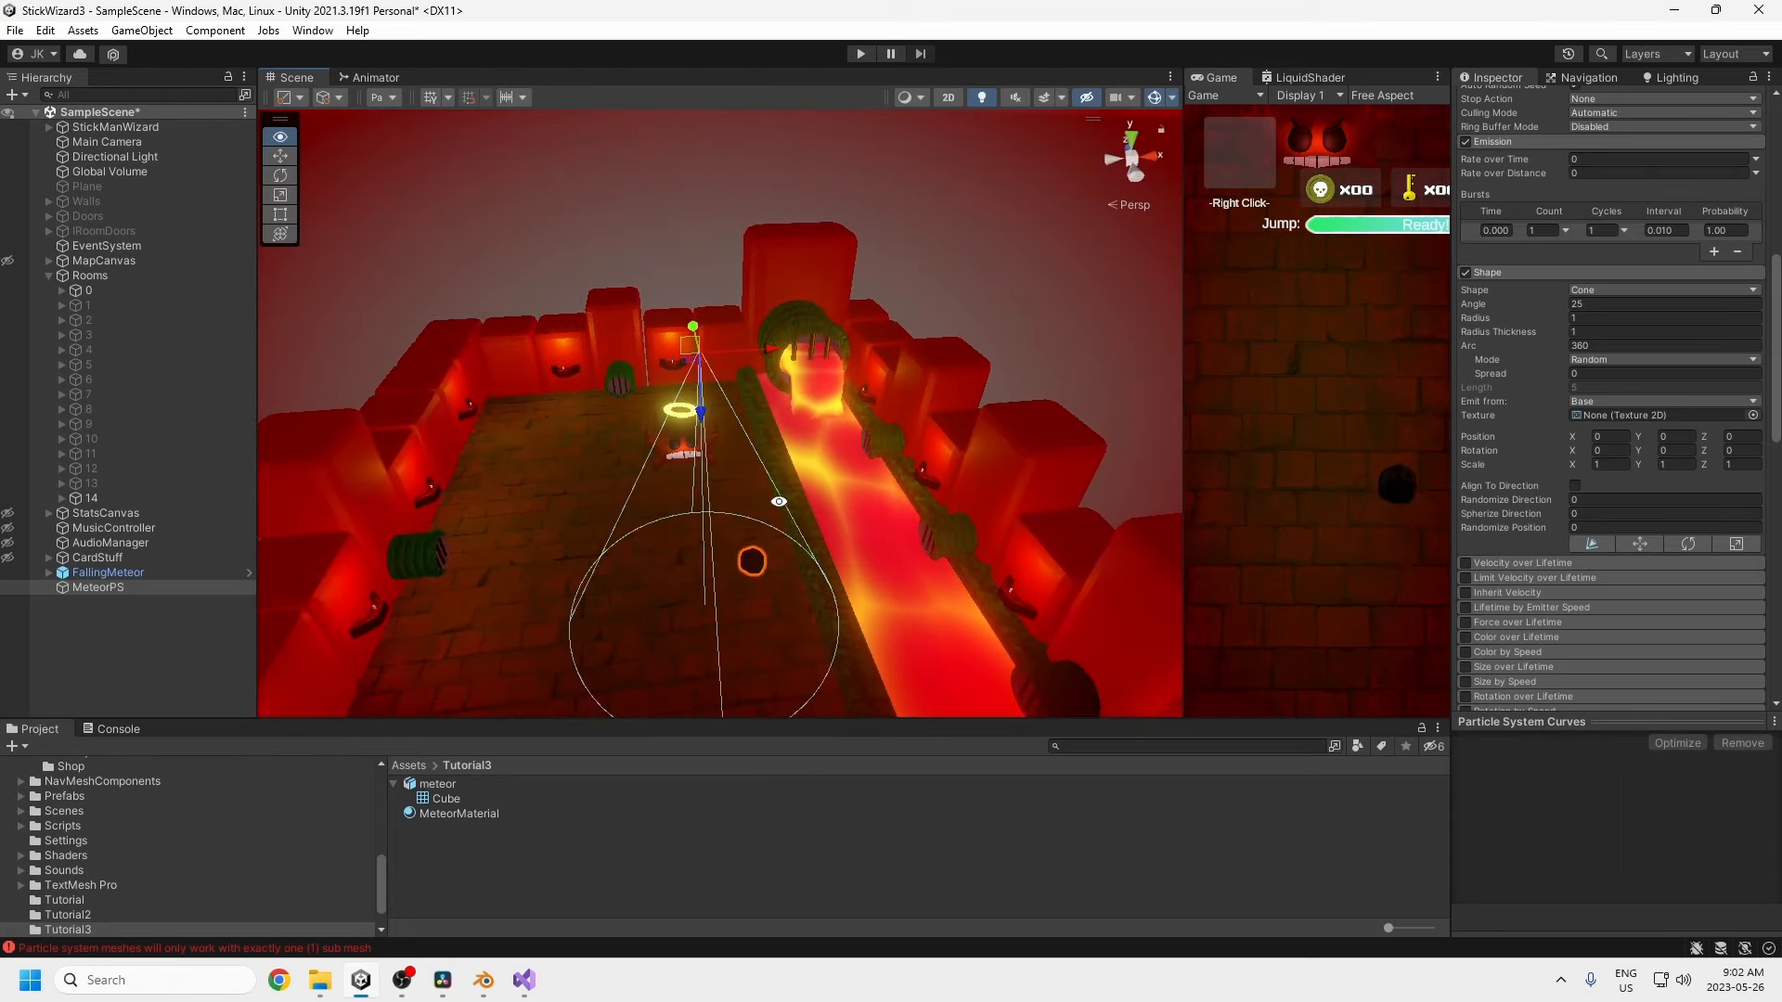
{"action": "left_click_drag", "start_coordinate": [838, 520], "coordinate": [765, 477], "text": "alt"}
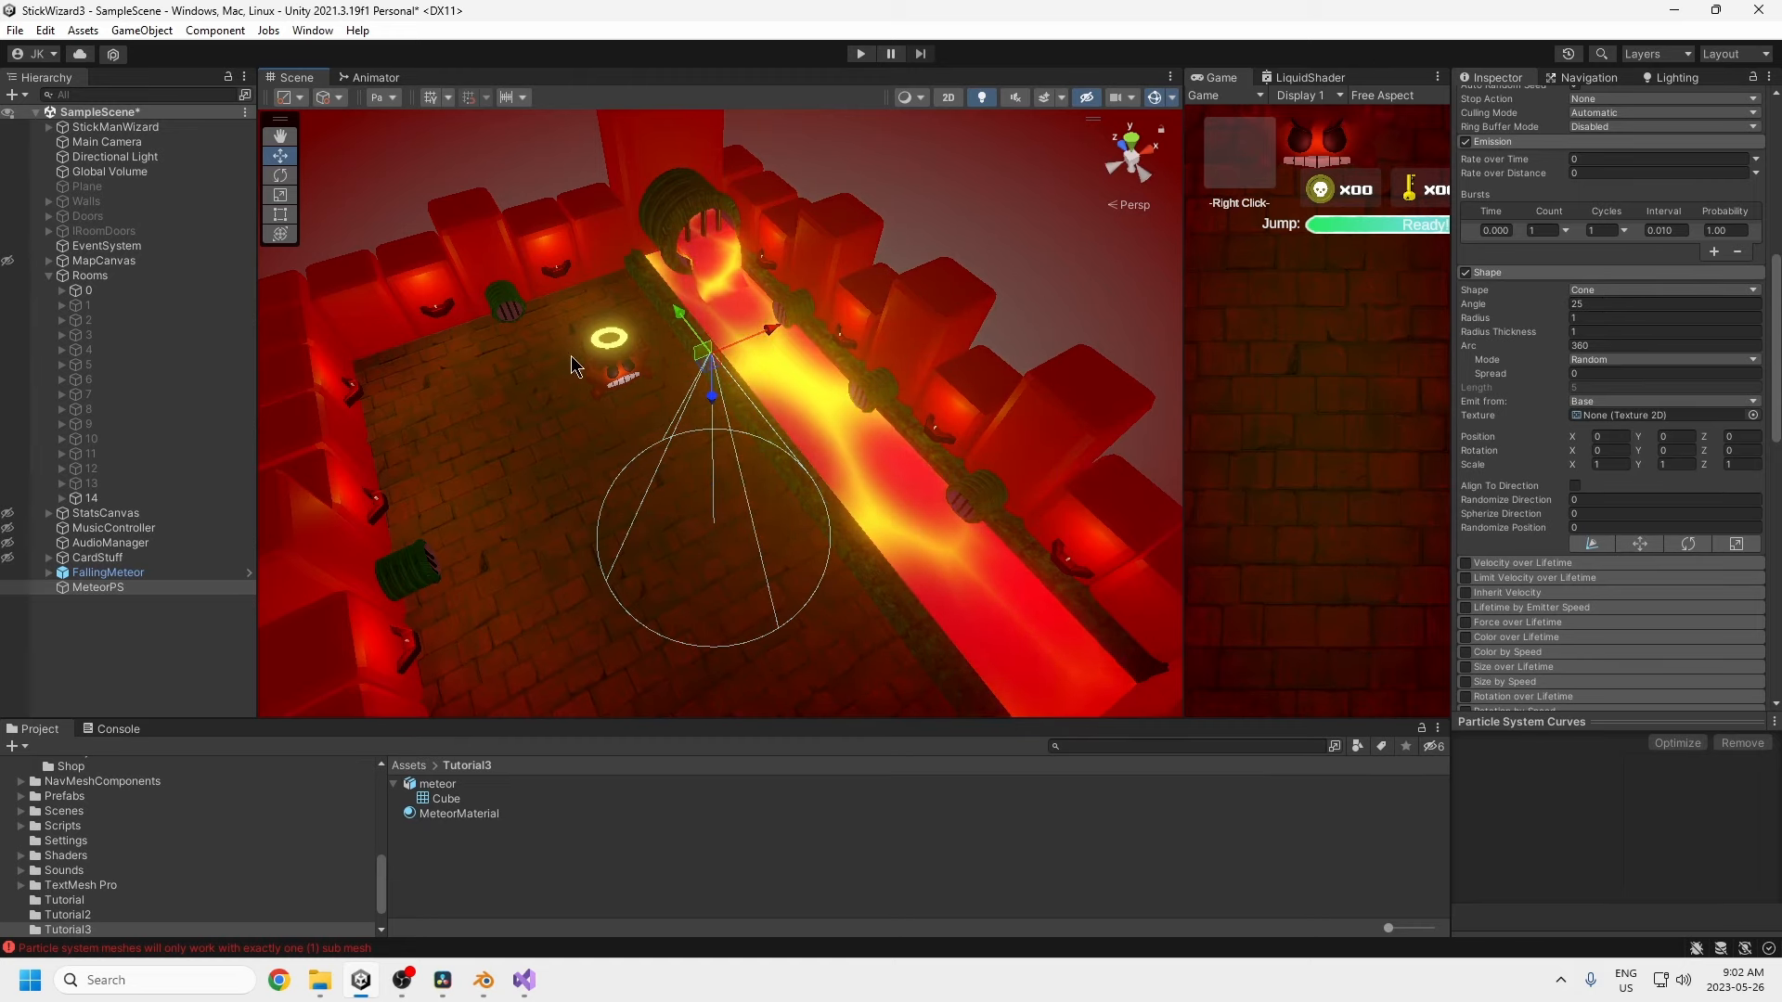
{"action": "left_click", "coordinate": [1577, 317]}
{"action": "type", "text": "25"}
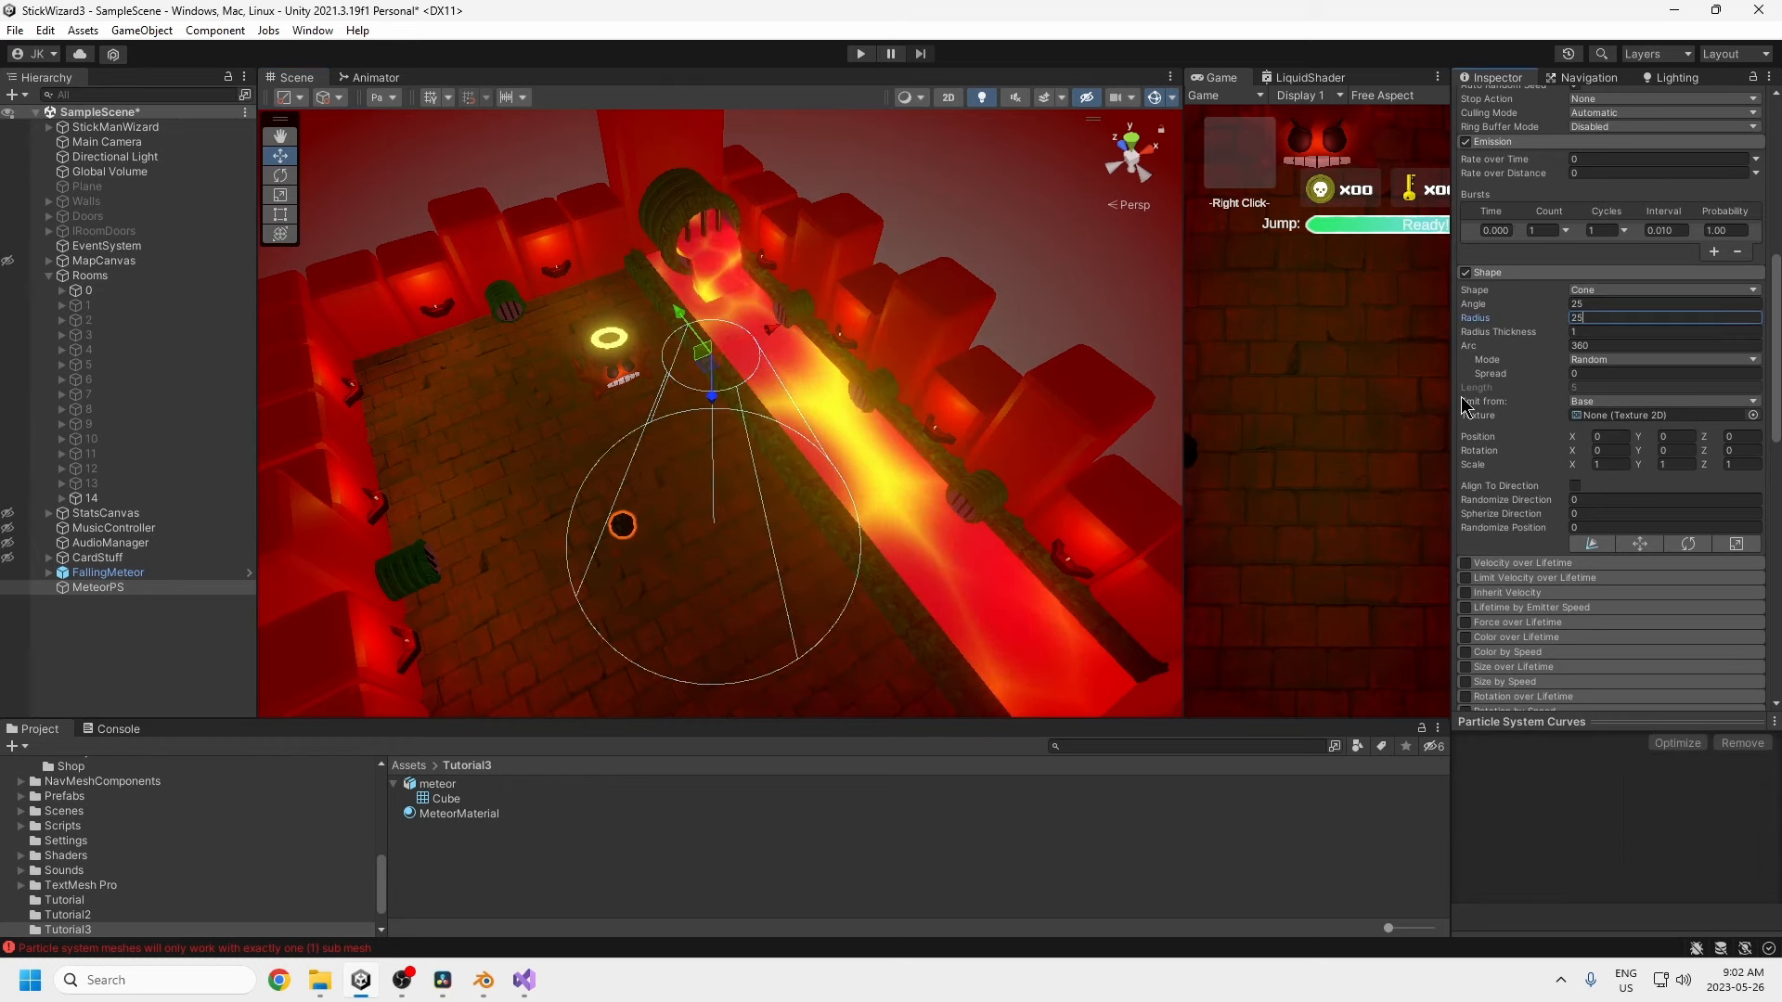
{"action": "type", "text": "1"}
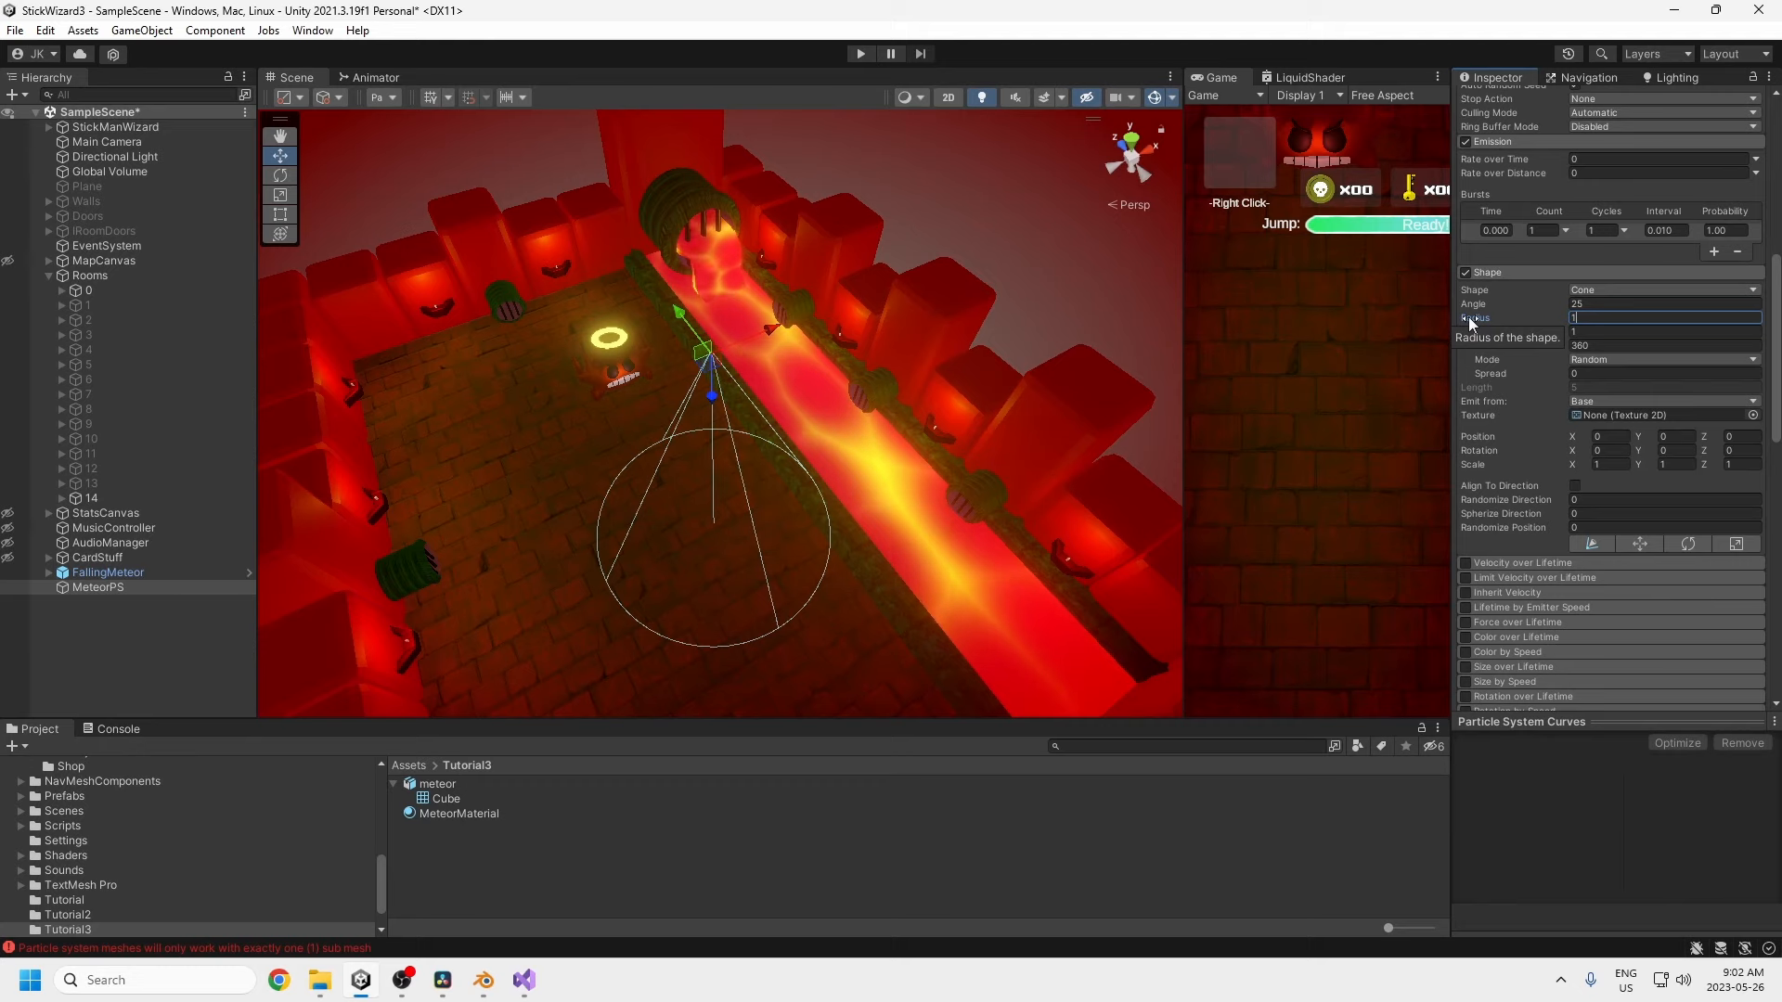
- Create a child particle system under MeteorPS and name it FirePS
{"action": "left_click_drag", "start_coordinate": [696, 492], "coordinate": [569, 501], "text": "alt"}
{"action": "scroll", "coordinate": [680, 505], "scroll_direction": "up", "scroll_amount": 3}
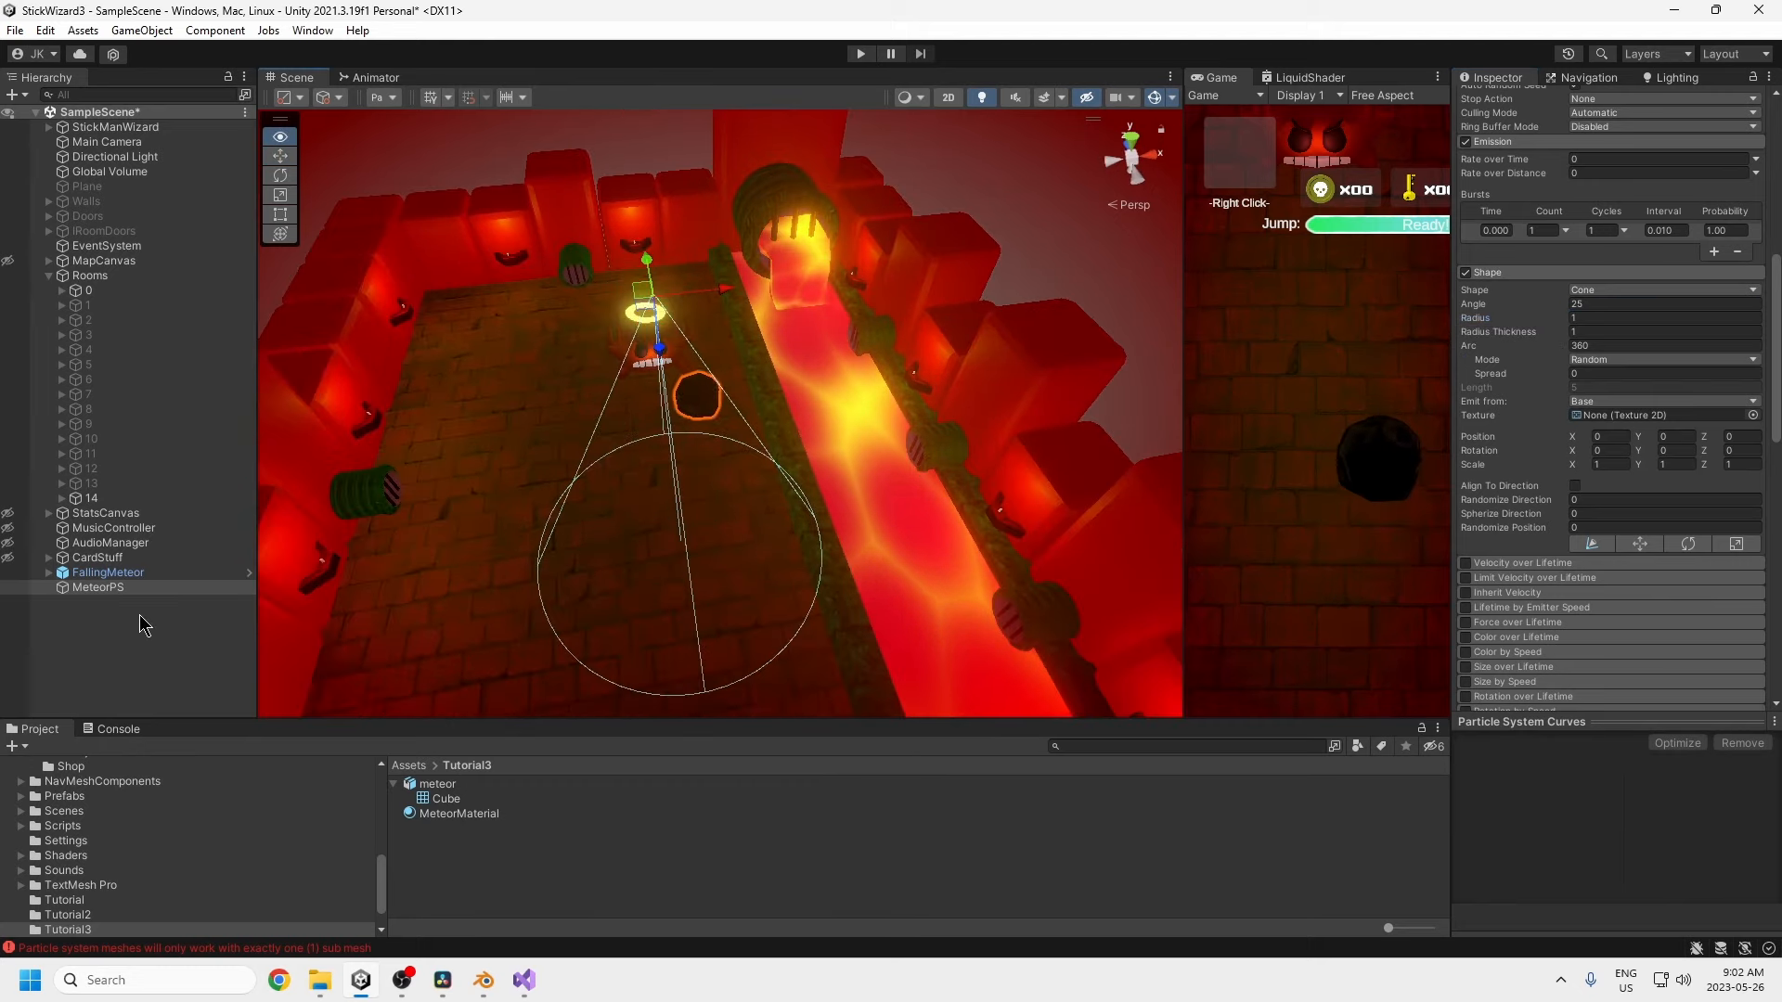
{"action": "left_click", "coordinate": [111, 588]}
{"action": "right_click", "coordinate": [110, 588]}
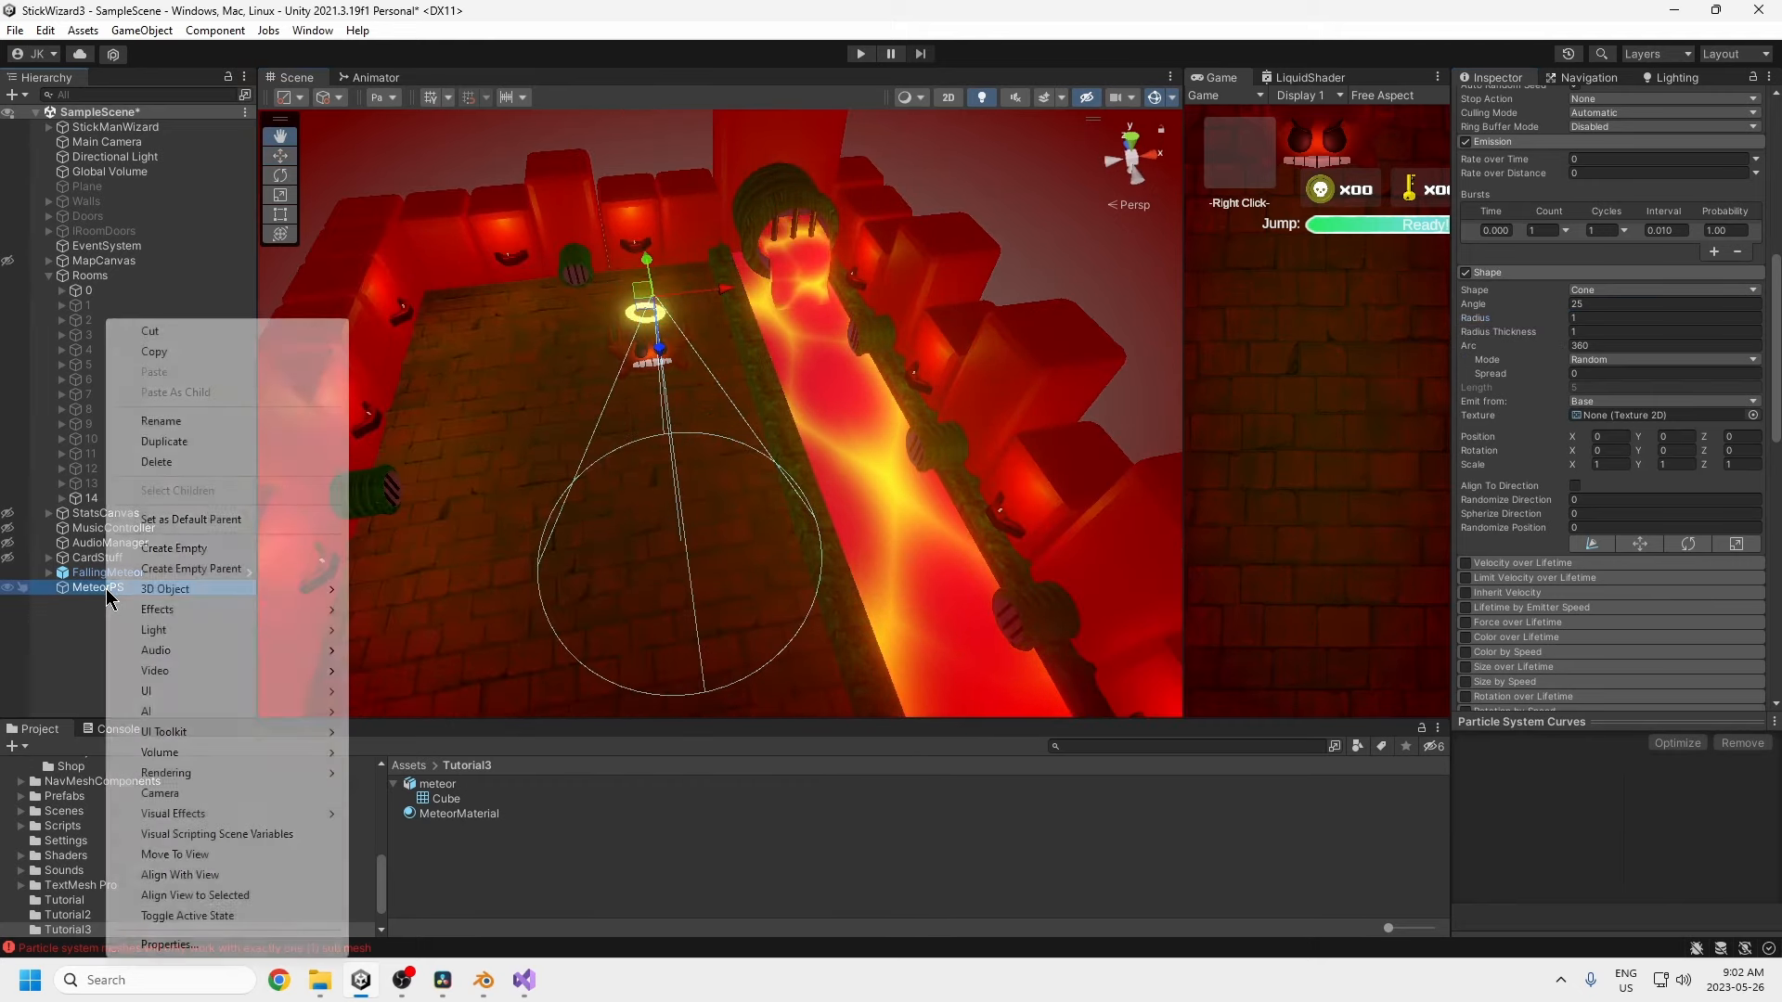
{"action": "mouse_move", "coordinate": [159, 610]}
{"action": "left_click", "coordinate": [425, 609]}
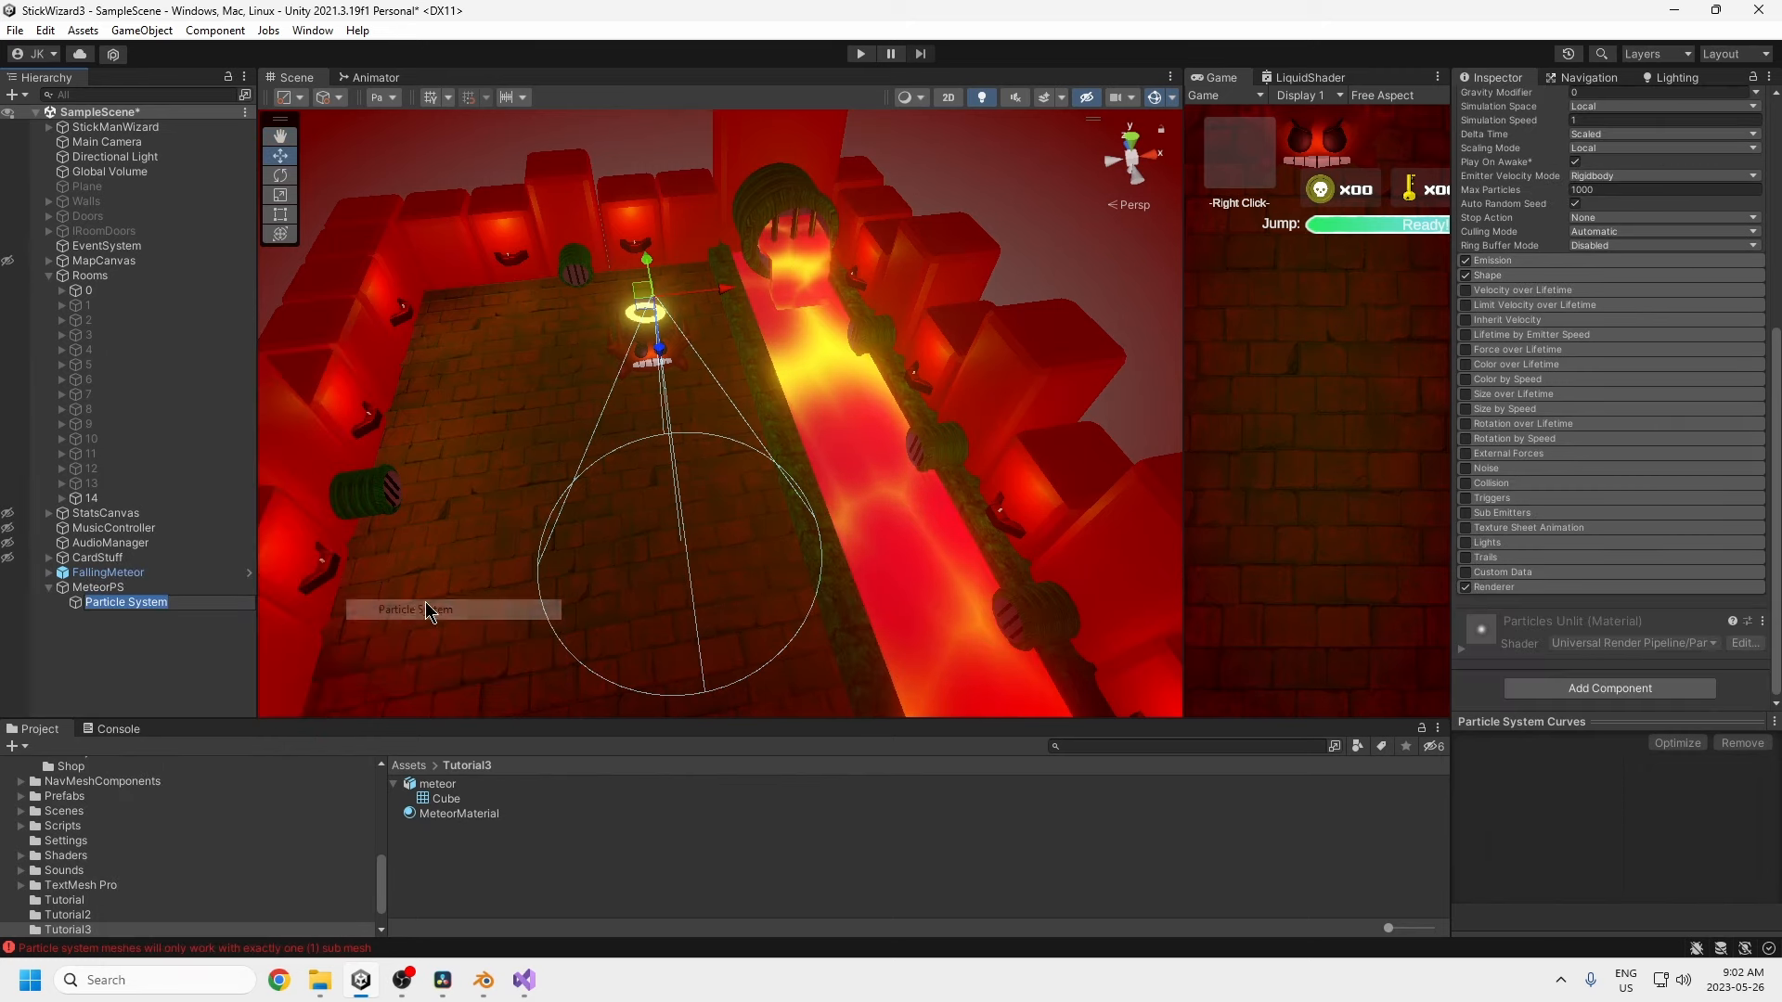
{"action": "type", "text": "FirePS"}
{"action": "key", "text": "Return"}
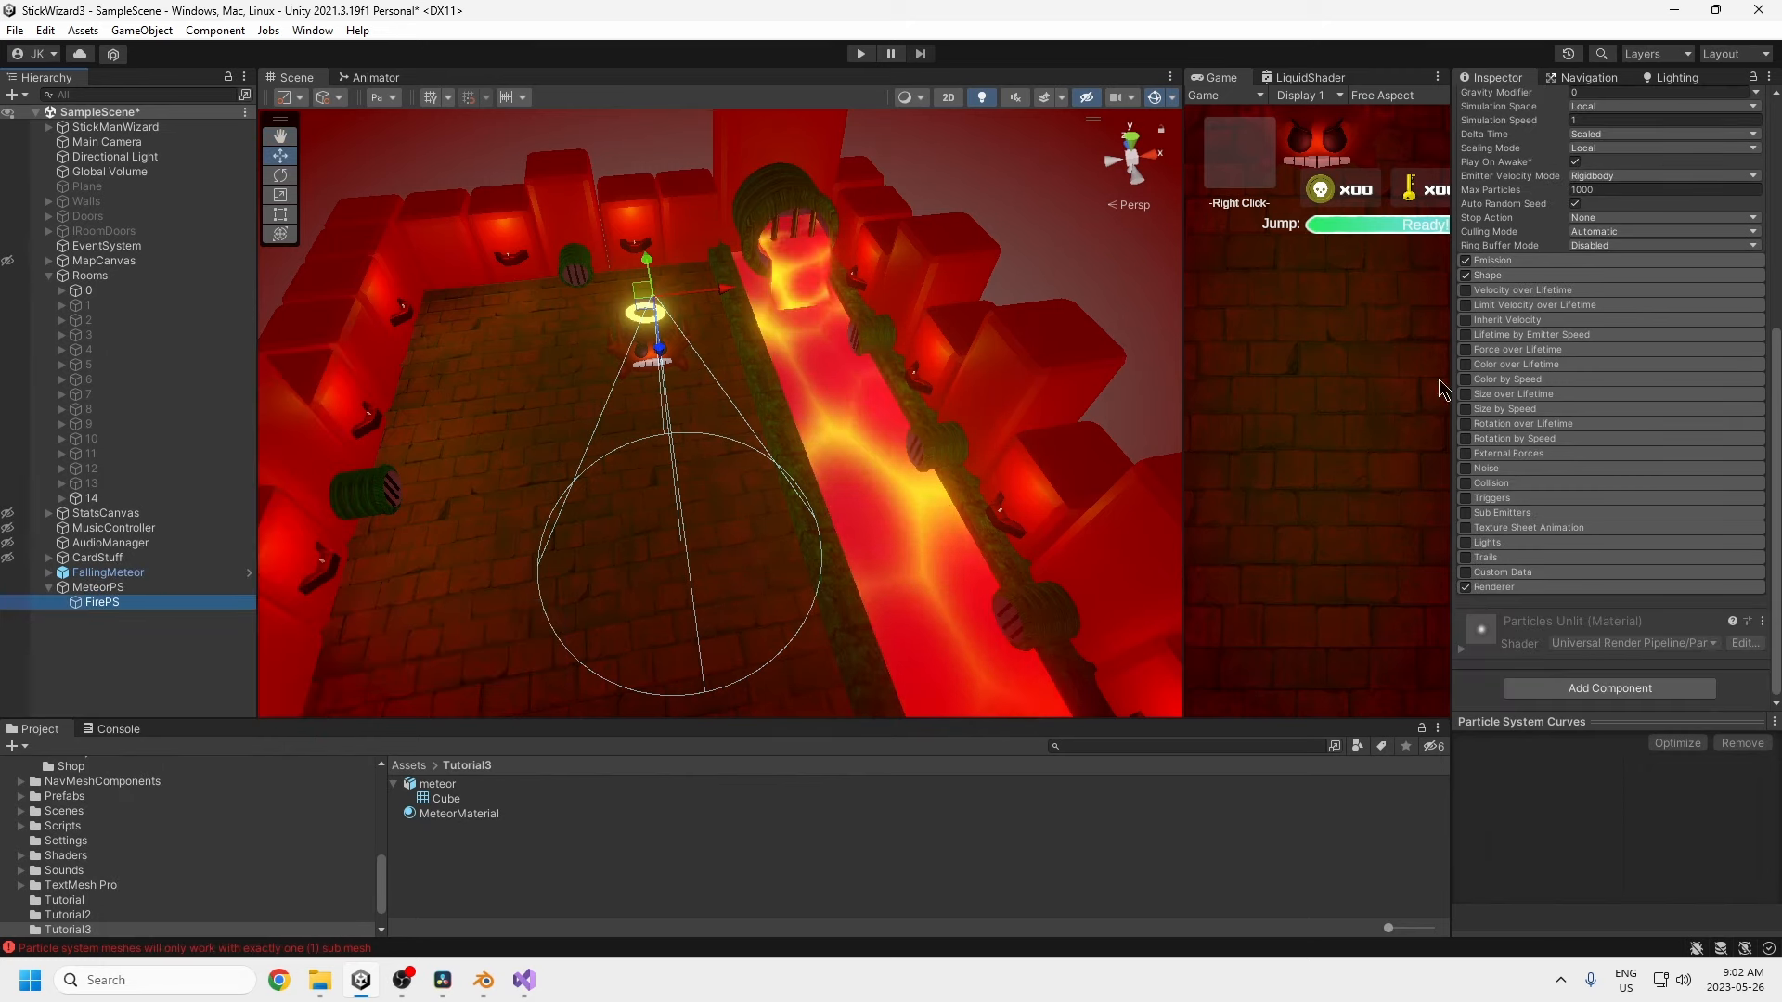
- Set FirePS's emitter shape to Sphere and its emission rate over time to 150
{"action": "scroll", "coordinate": [1504, 412], "scroll_direction": "up", "scroll_amount": 3}
{"action": "left_click", "coordinate": [1489, 425]}
{"action": "left_click", "coordinate": [1661, 442]}
{"action": "left_click", "coordinate": [1615, 458]}
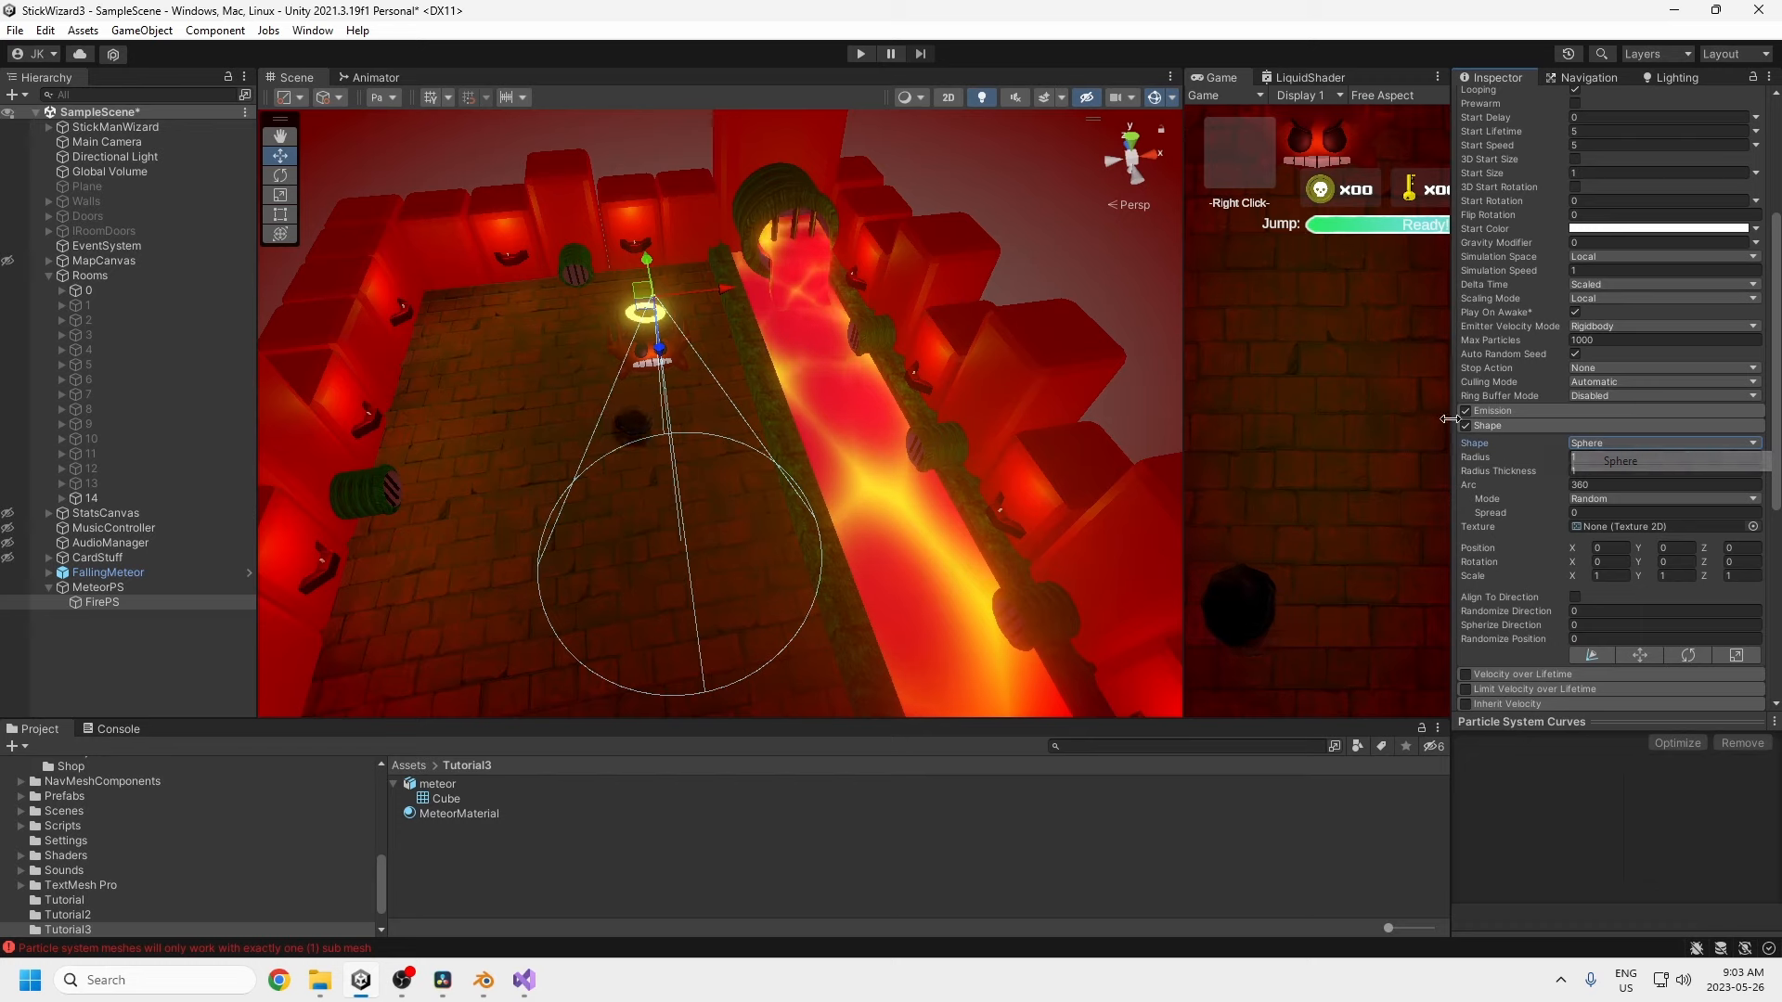
{"action": "left_click", "coordinate": [1495, 412]}
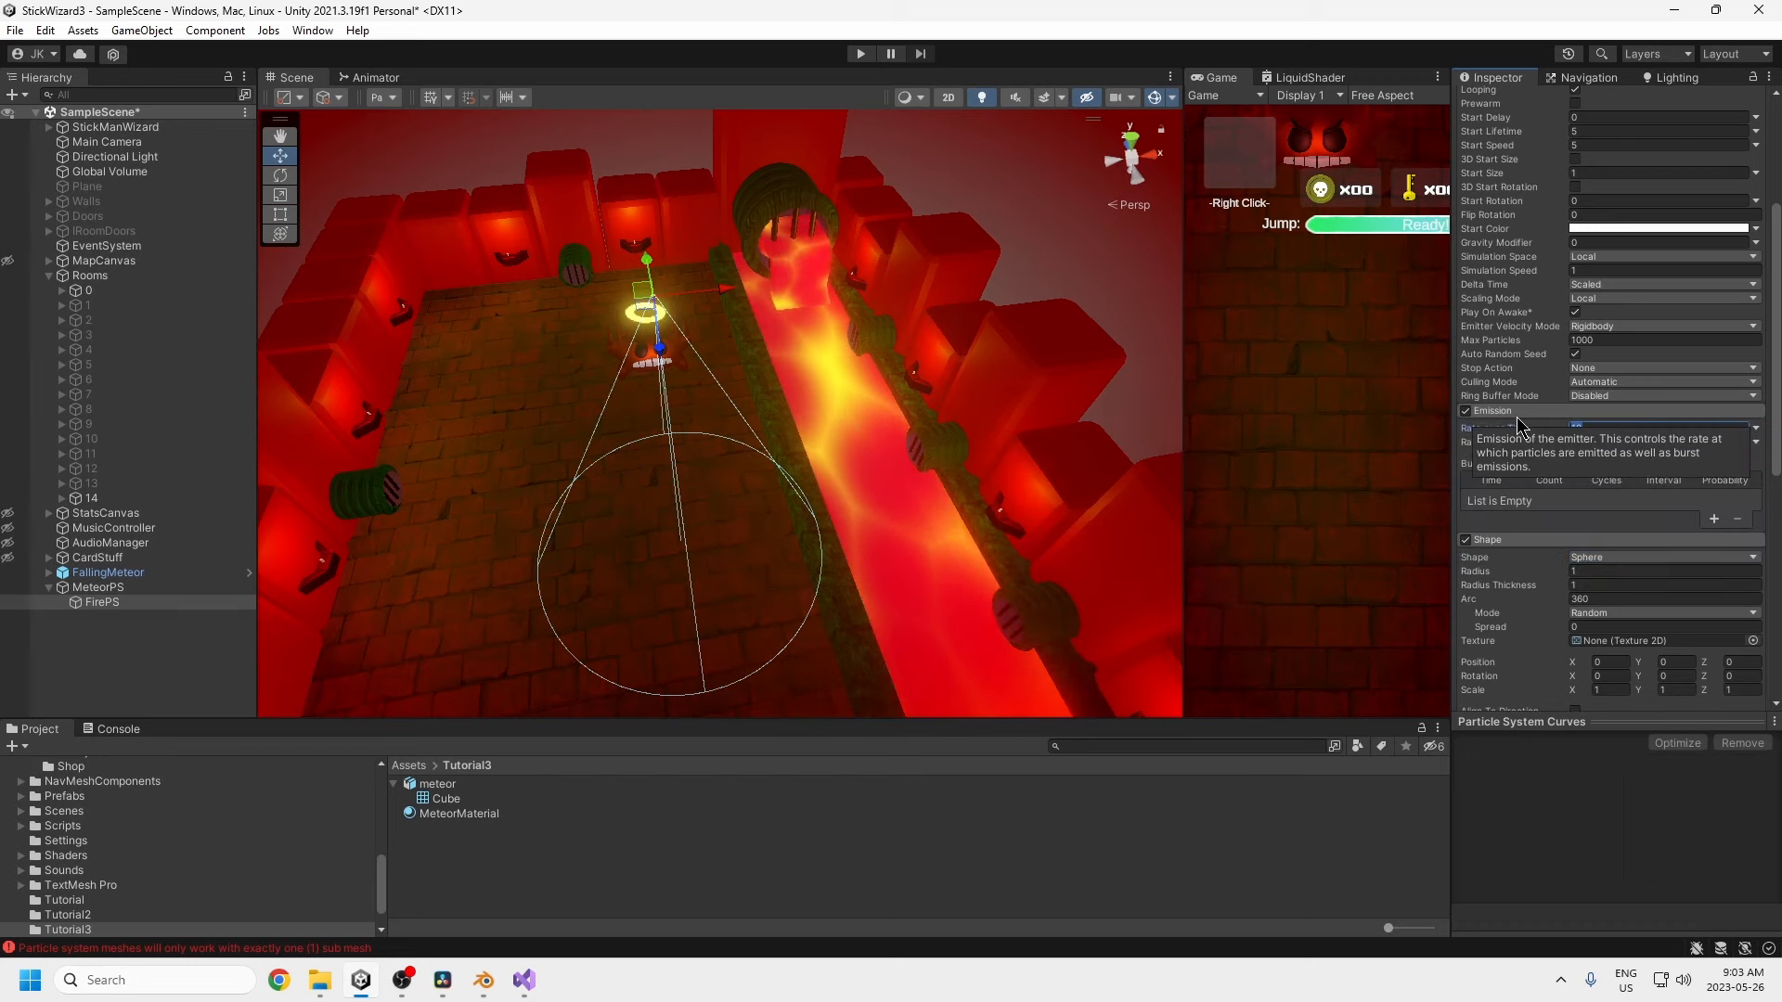
{"action": "scroll", "coordinate": [1566, 369], "scroll_direction": "up", "scroll_amount": 3}
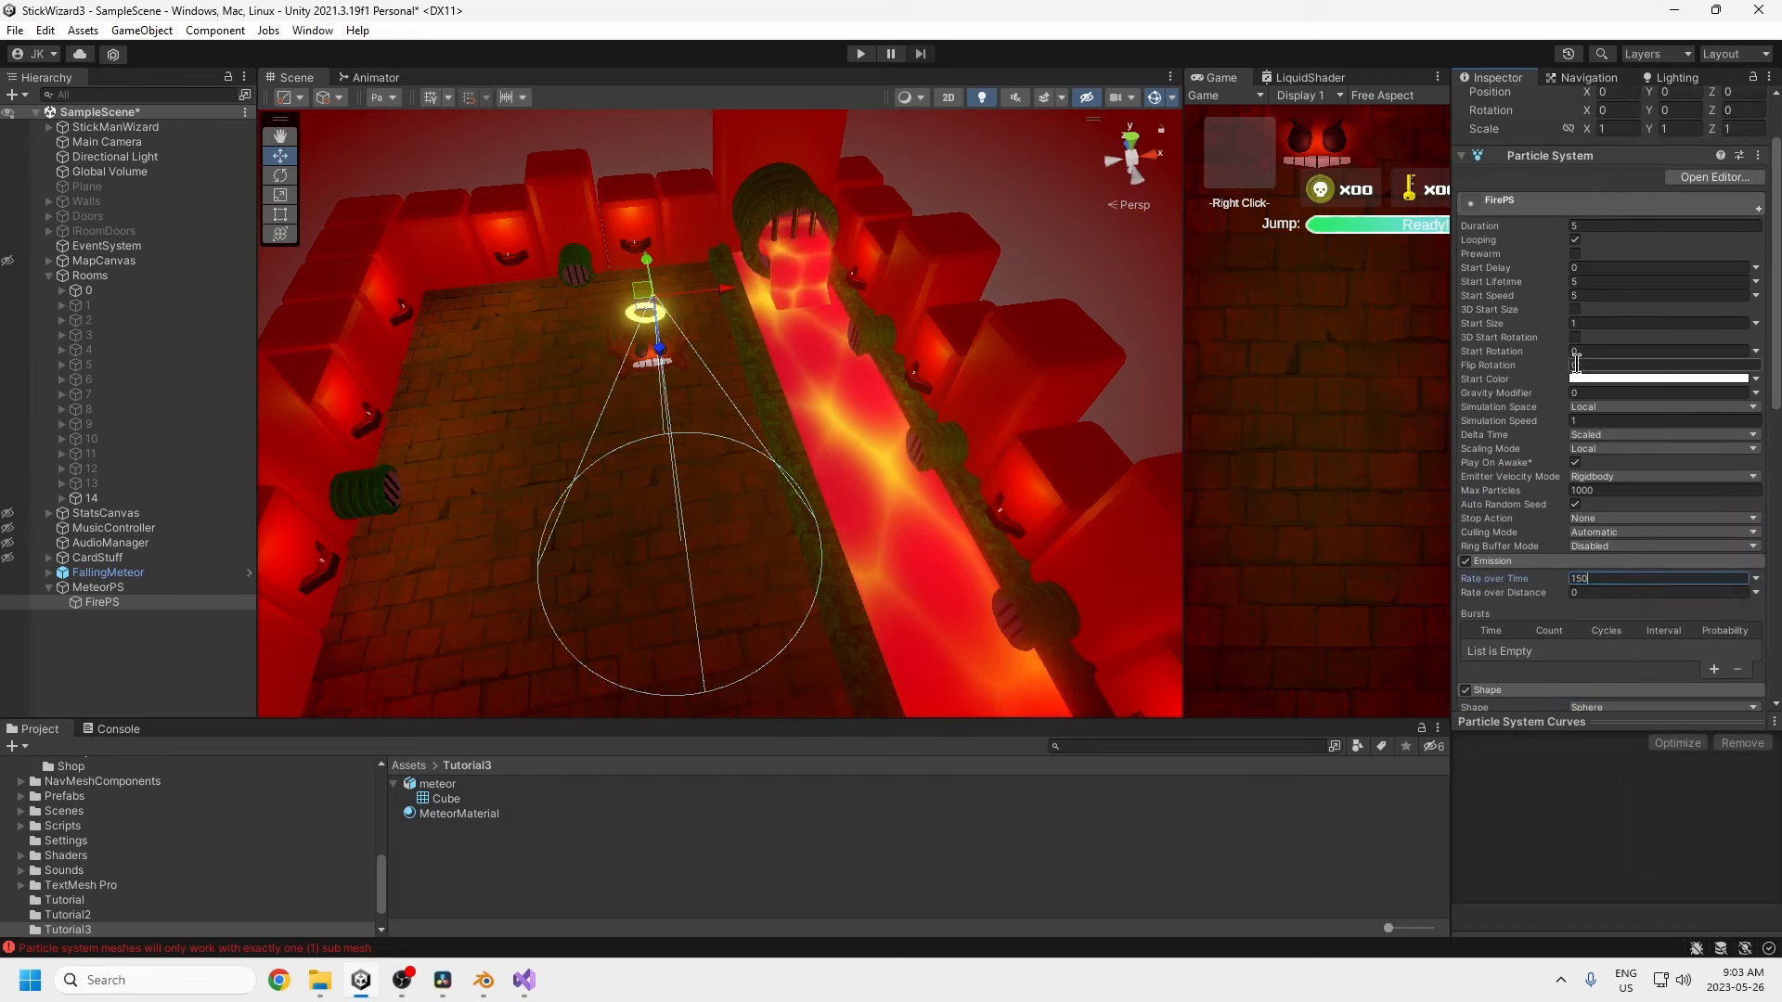
- Set FirePS's start size to Random Between Two Constants with 100 as the upper value
{"action": "scroll", "coordinate": [1641, 490], "scroll_direction": "down", "scroll_amount": 6}
{"action": "scroll", "coordinate": [1643, 502], "scroll_direction": "down", "scroll_amount": 5}
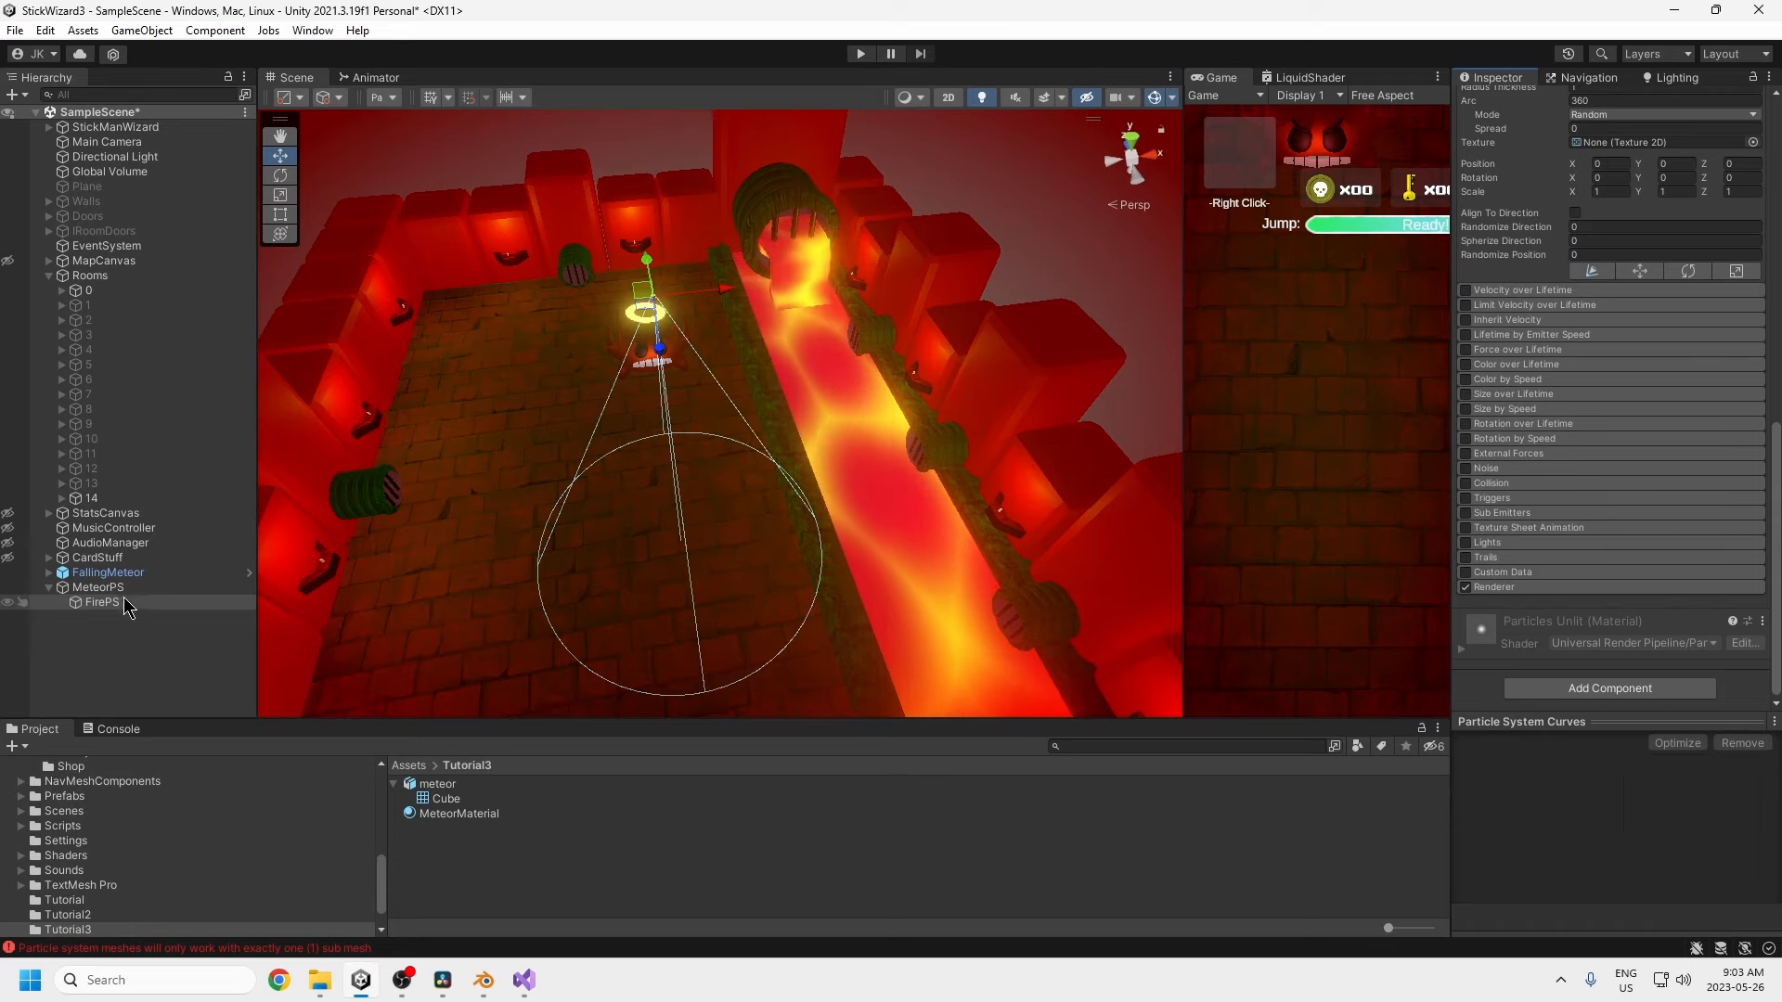
{"action": "double_click", "coordinate": [170, 600]}
{"action": "scroll", "coordinate": [687, 489], "scroll_direction": "down", "scroll_amount": 10}
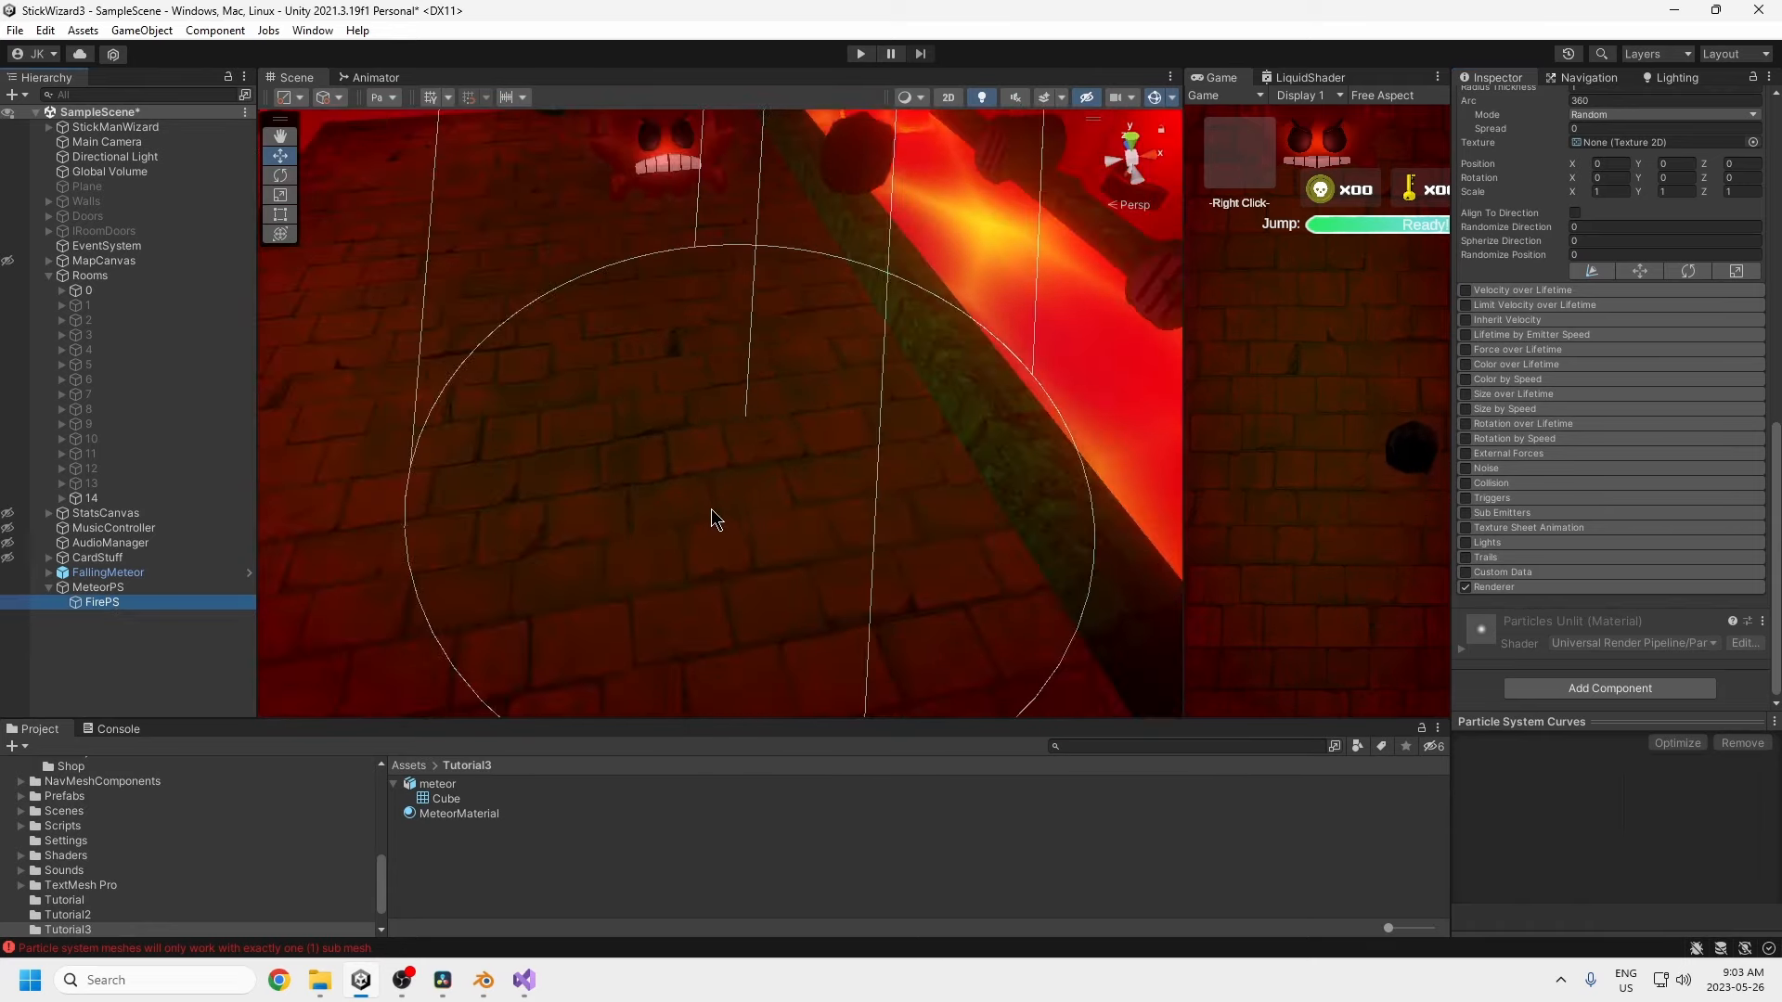
{"action": "key", "text": "f"}
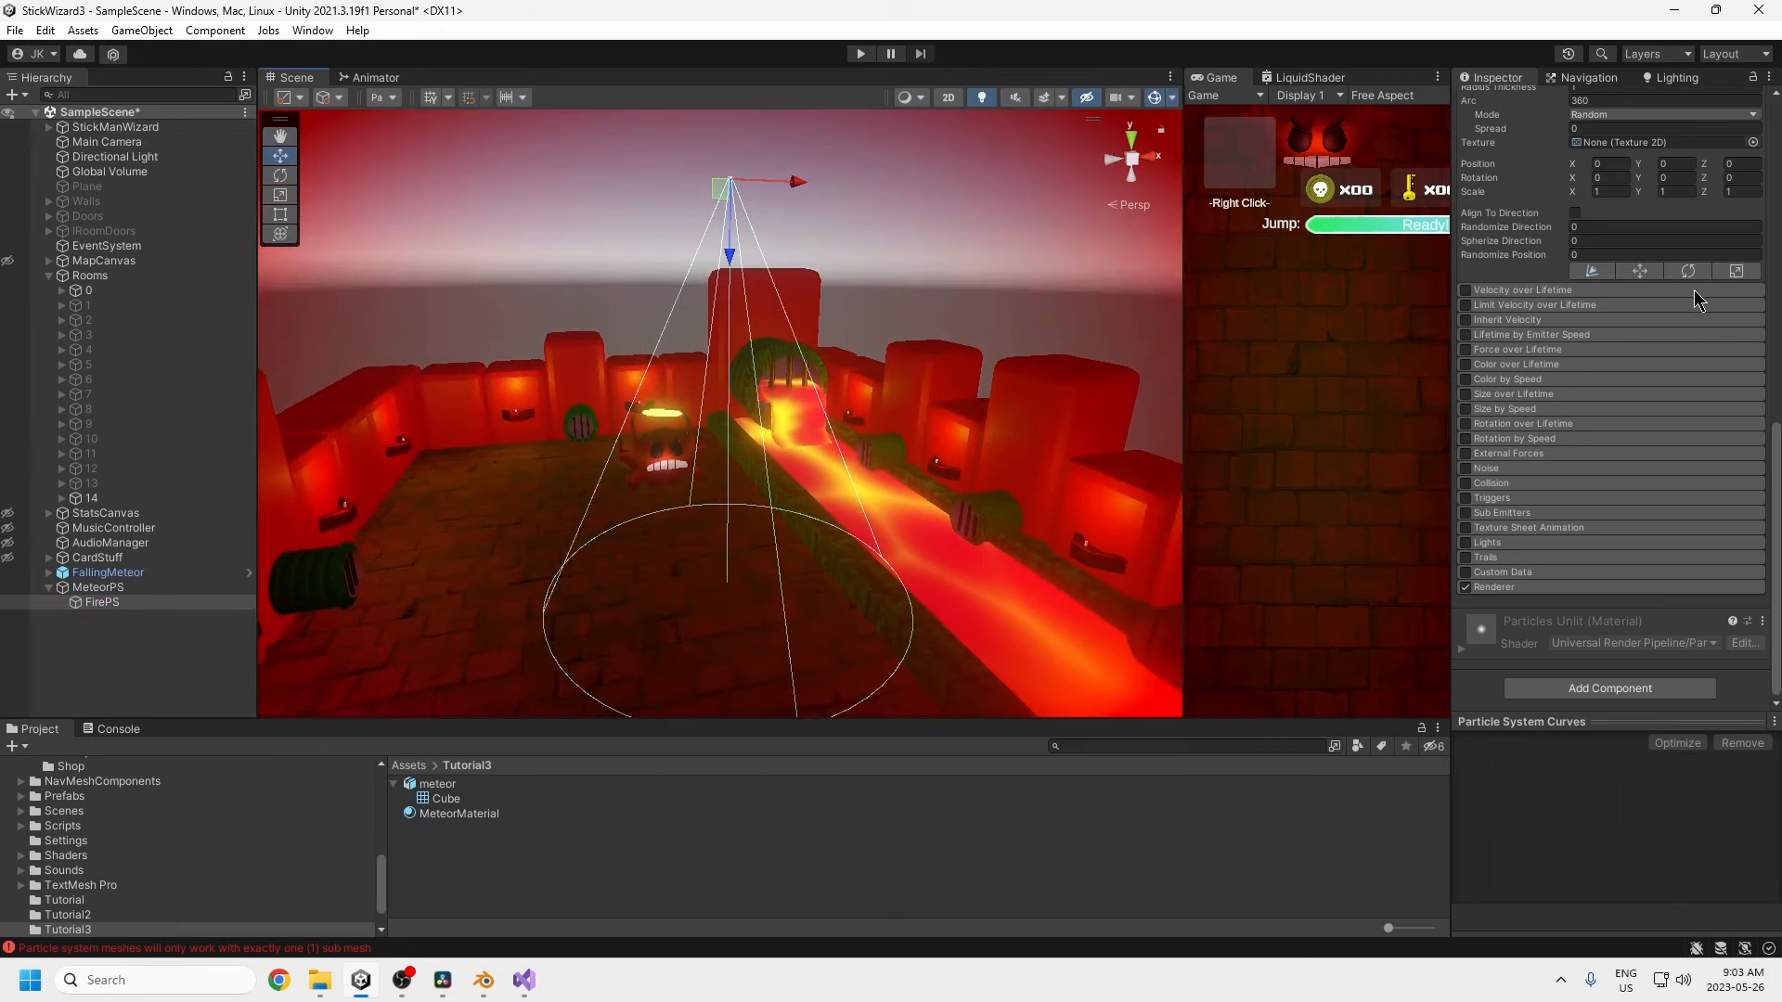
{"action": "scroll", "coordinate": [1584, 420], "scroll_direction": "up", "scroll_amount": 10}
{"action": "left_click", "coordinate": [1596, 376]}
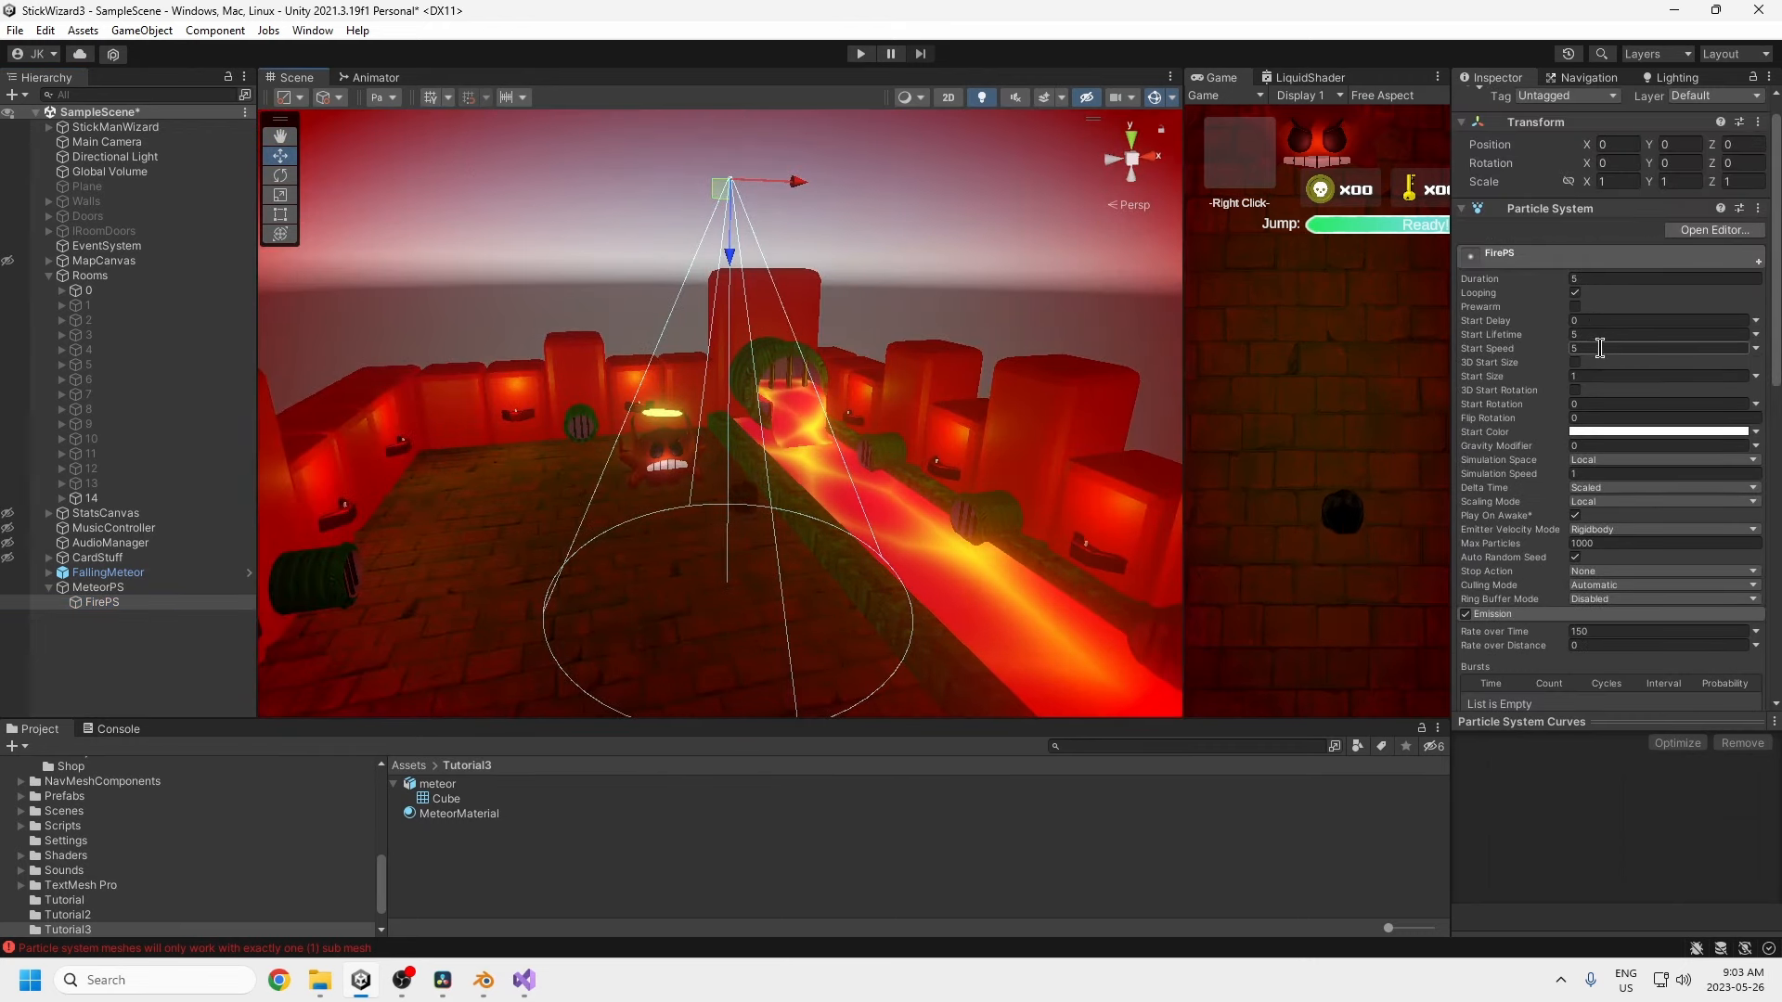
{"action": "type", "text": "50"}
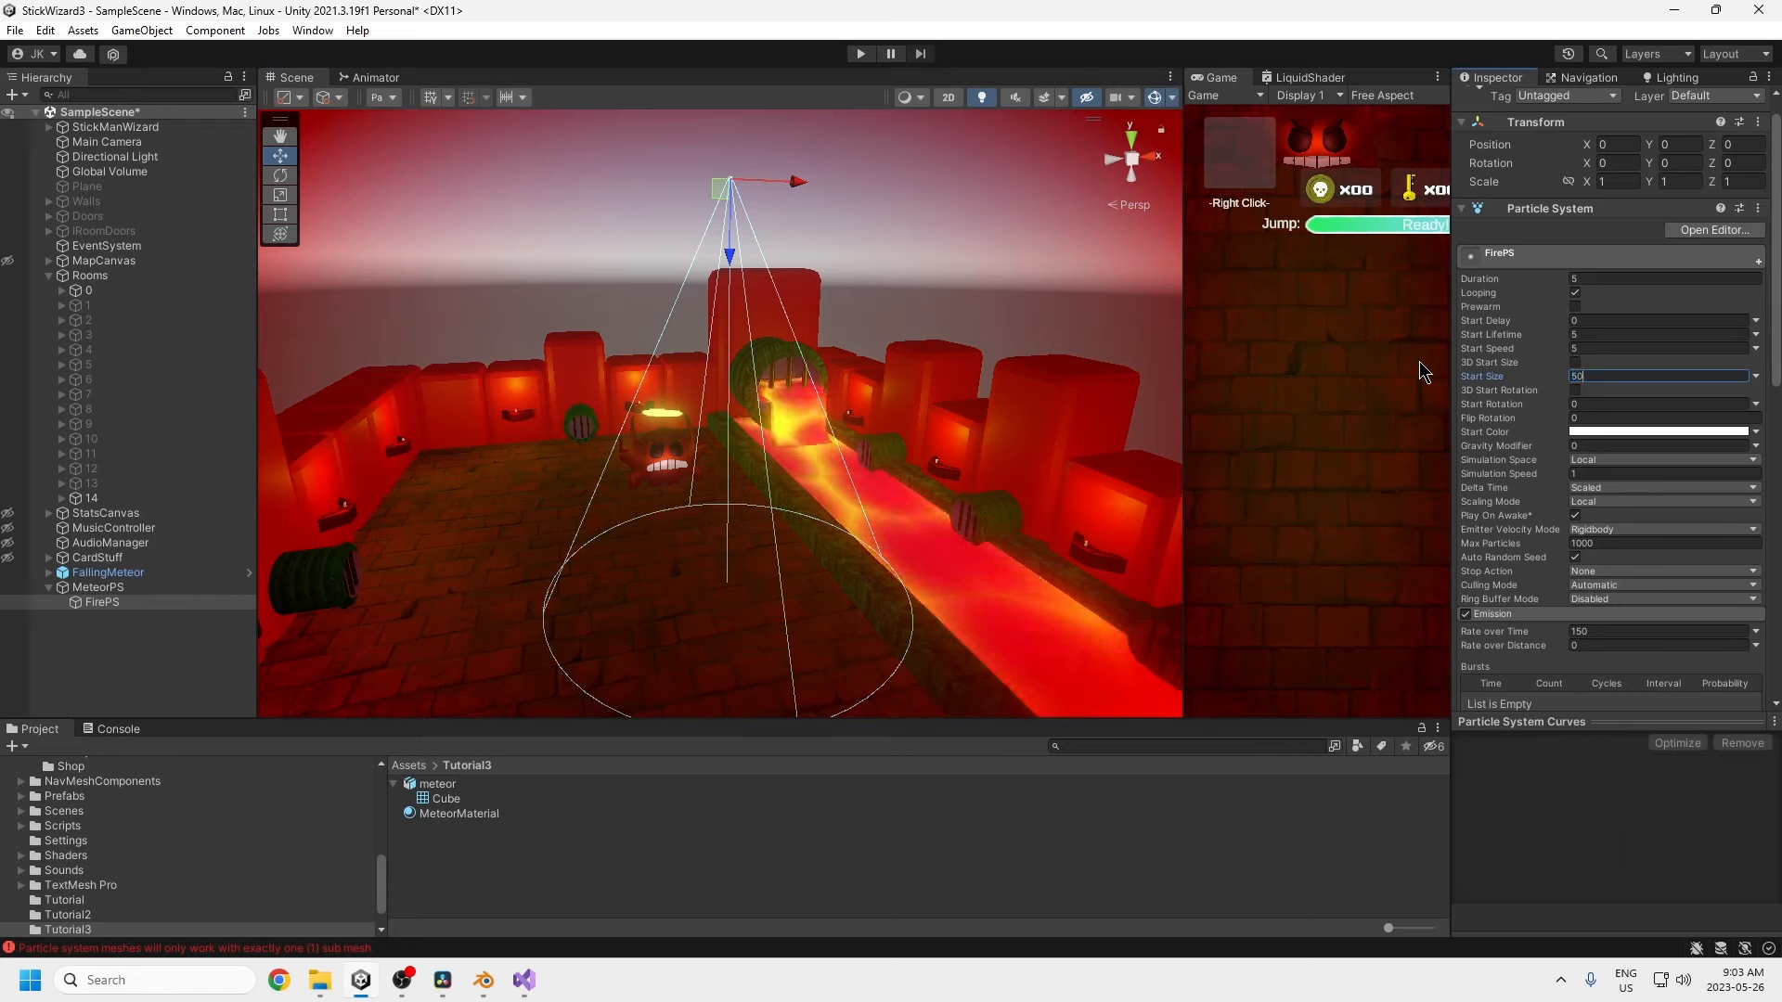
{"action": "left_click", "coordinate": [1756, 377]}
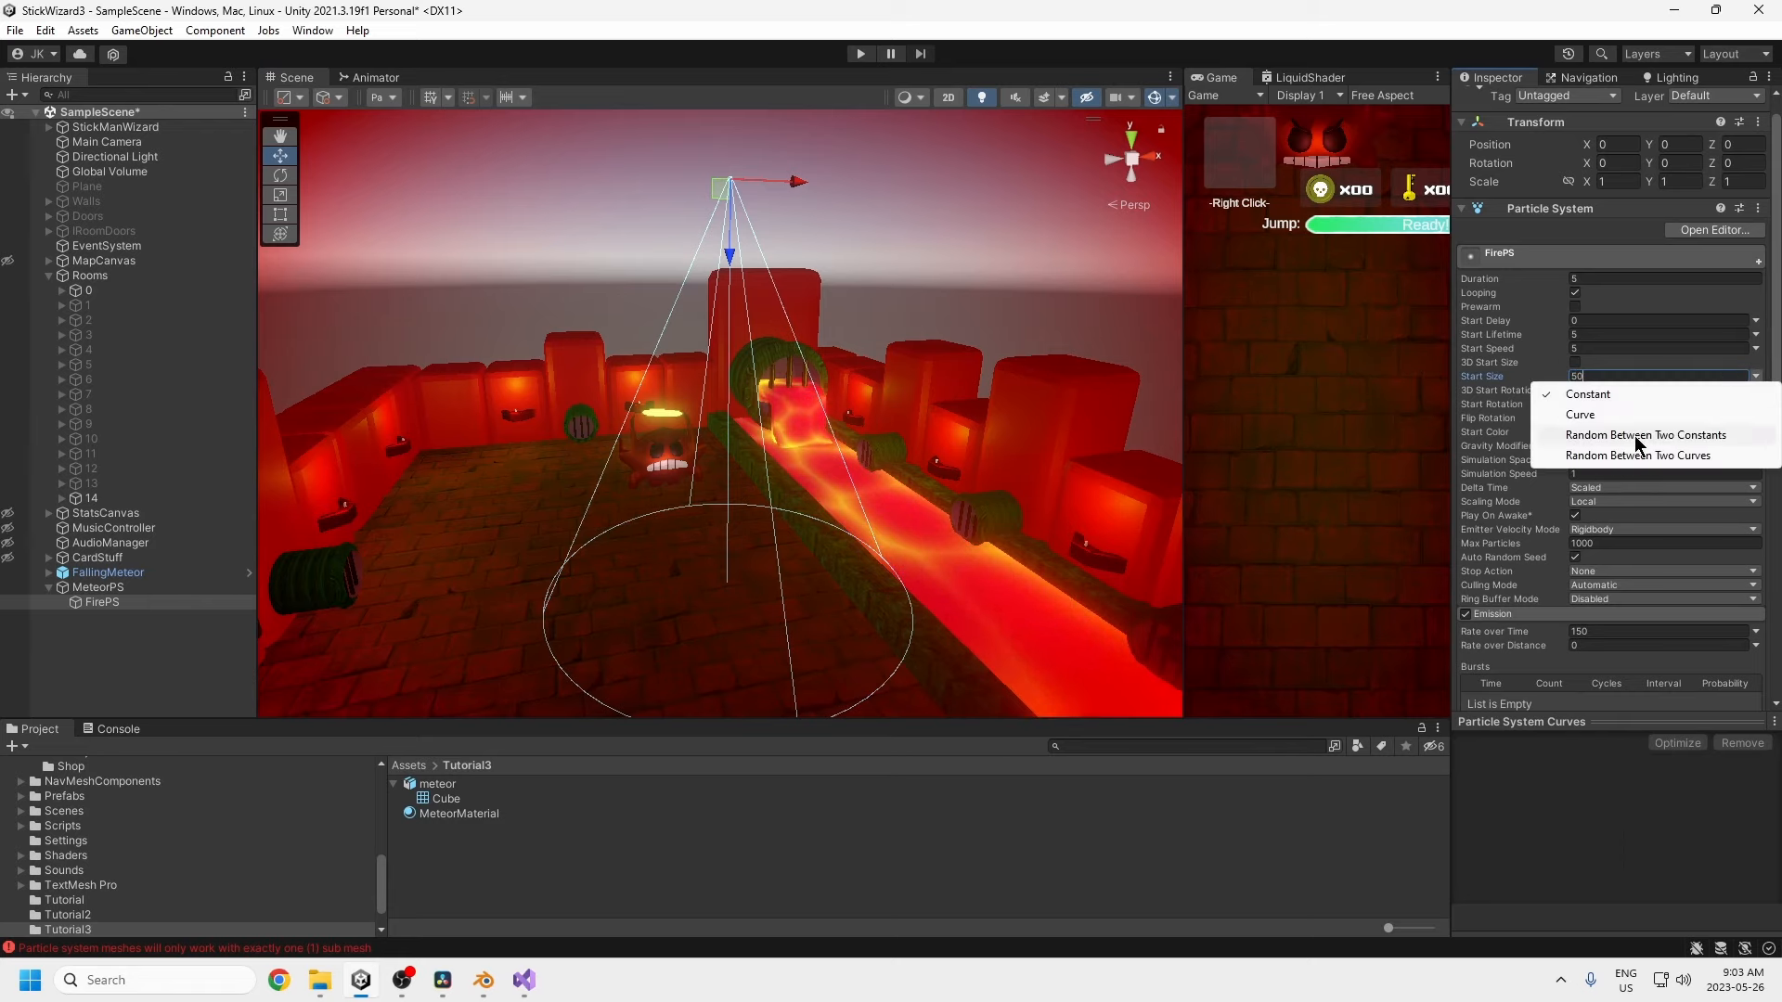
{"action": "left_click", "coordinate": [1634, 436]}
{"action": "type", "text": "100"}
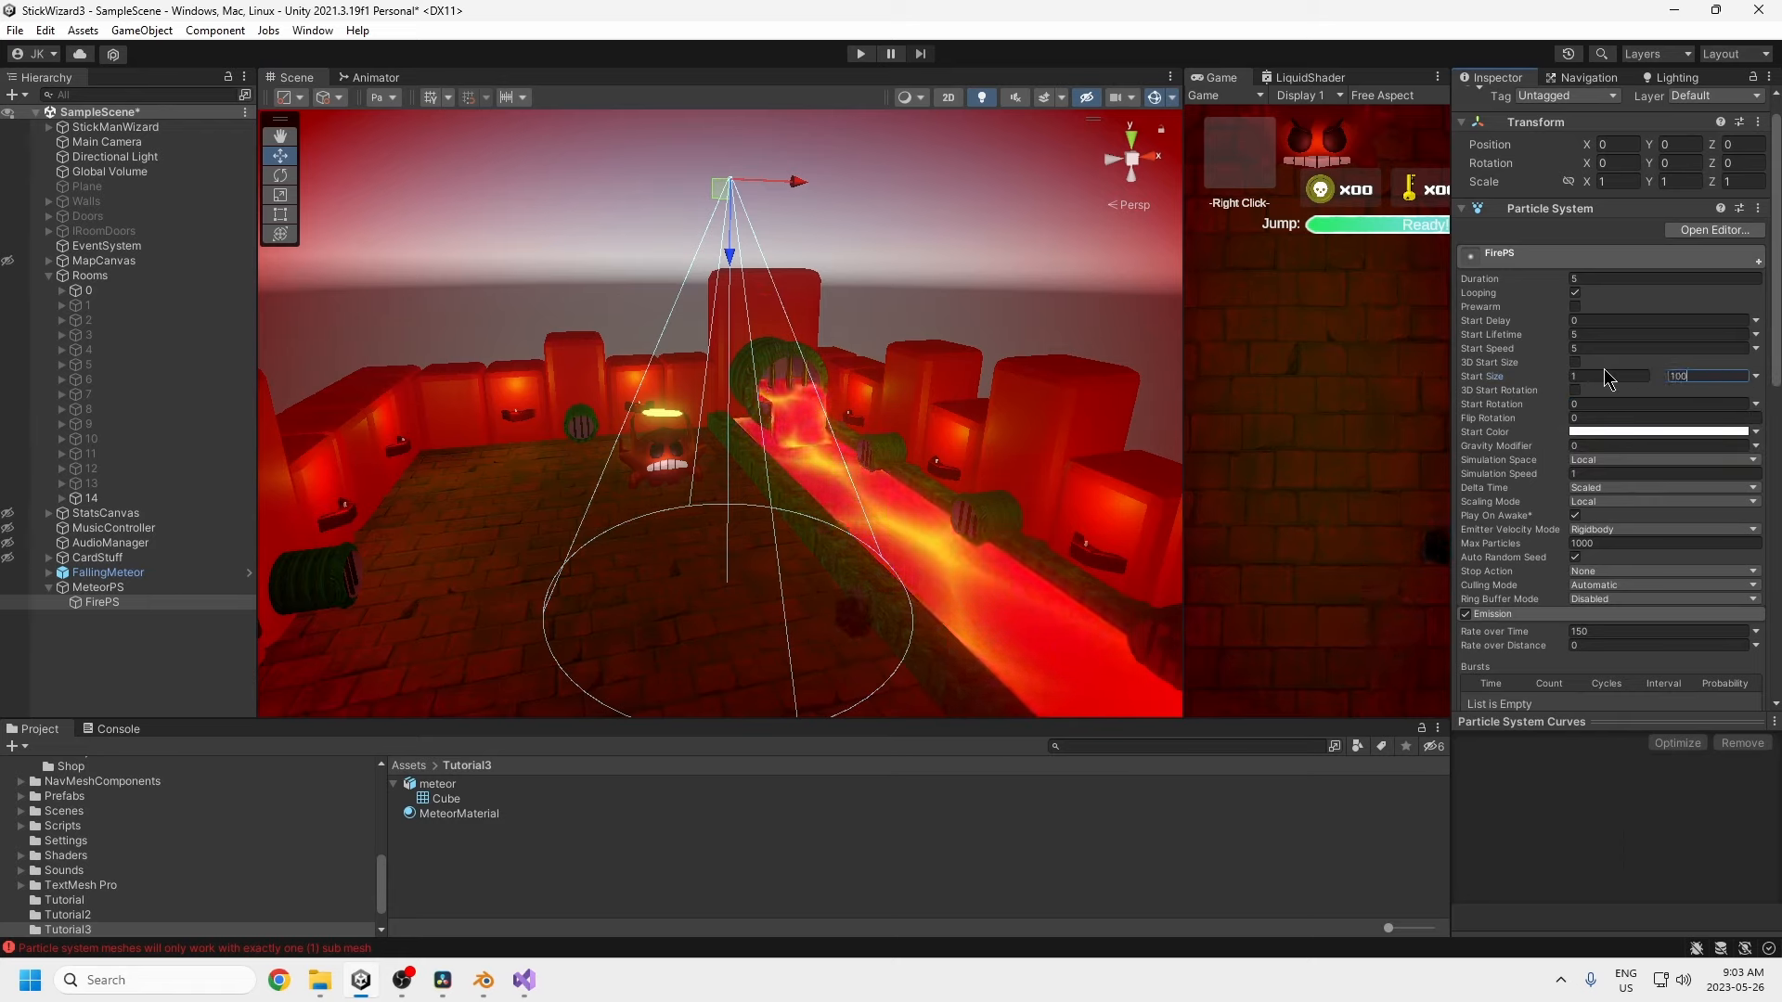
- Copy the fire texture from the Tutorial2 folder into the Tutorial3 folder
{"action": "left_click_drag", "start_coordinate": [1776, 362], "coordinate": [1756, 708]}
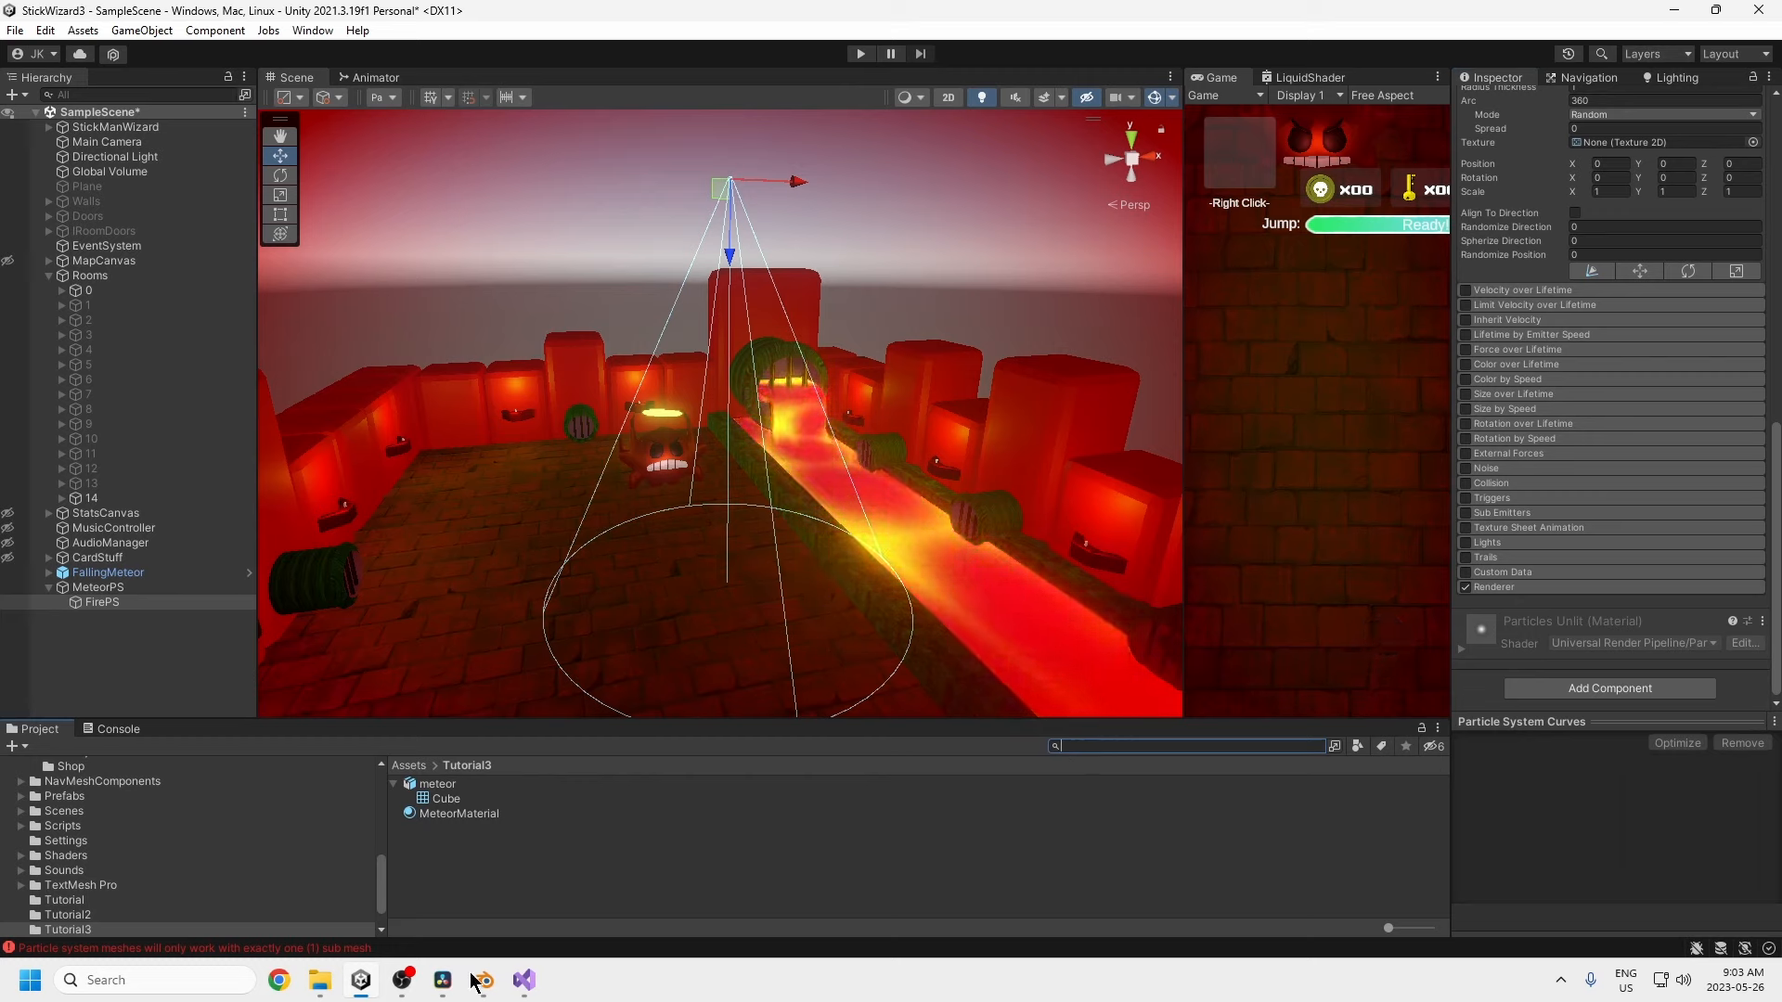
{"action": "left_click", "coordinate": [91, 915]}
{"action": "left_click", "coordinate": [425, 814]}
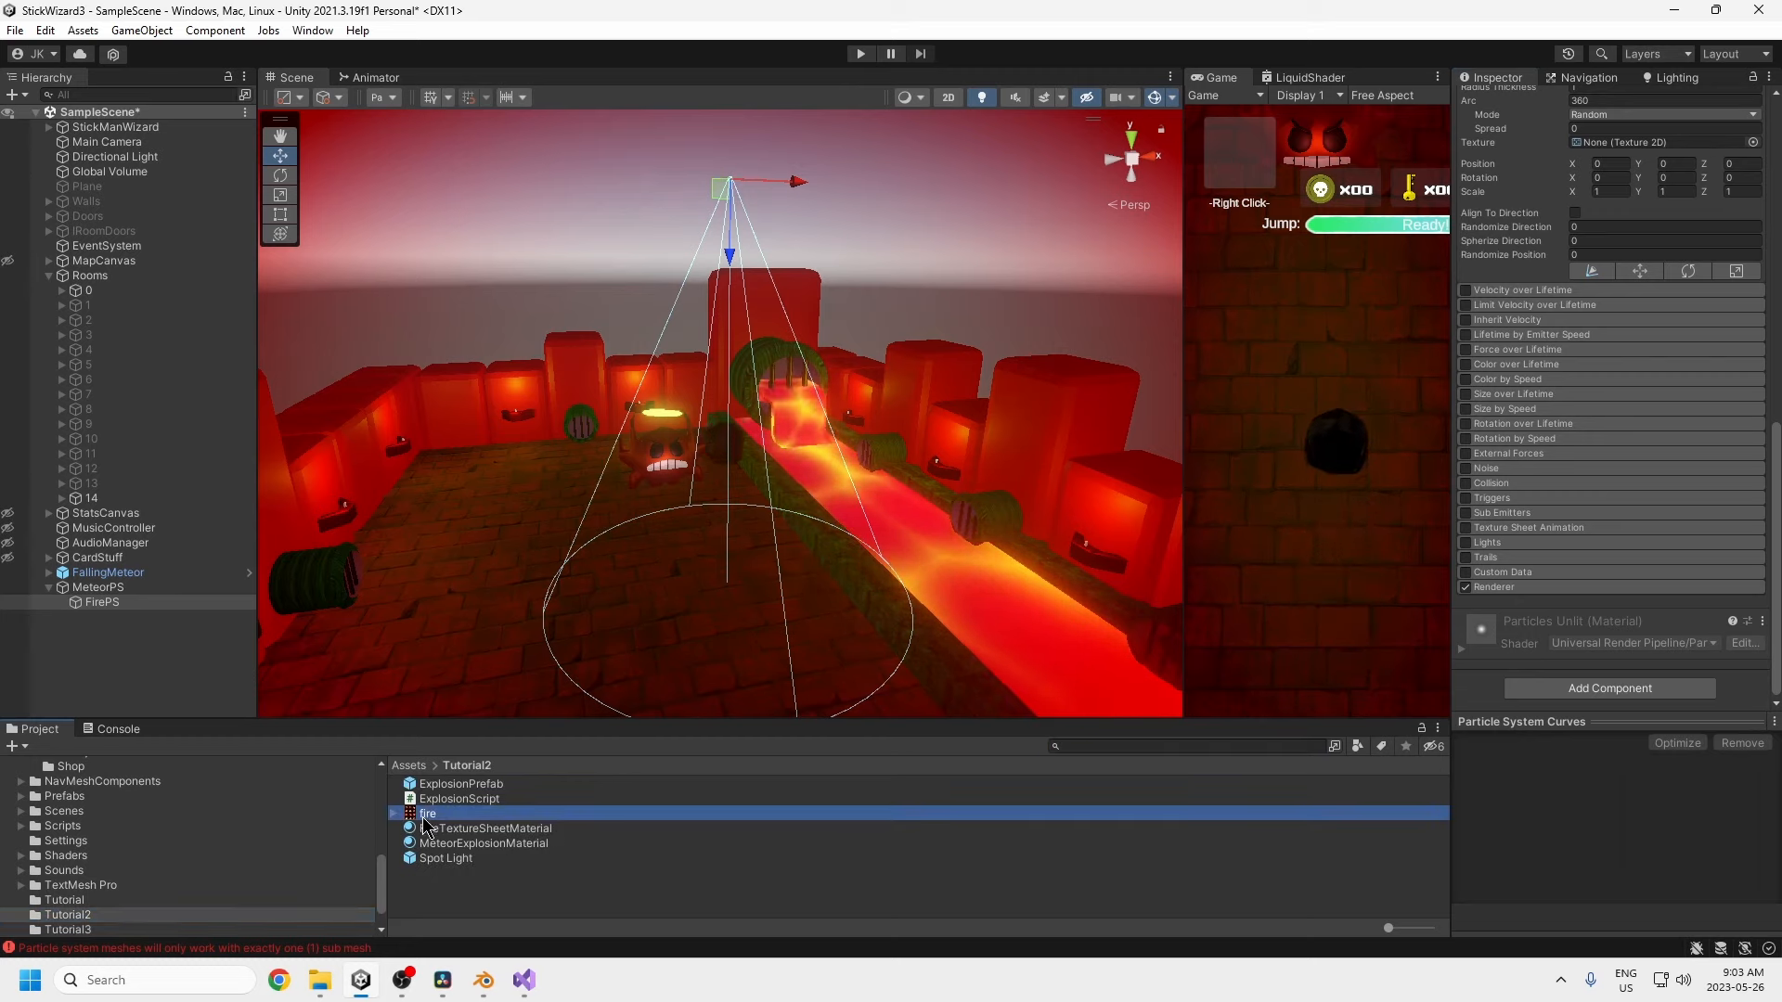
{"action": "left_click", "coordinate": [87, 930]}
{"action": "left_click", "coordinate": [684, 784]}
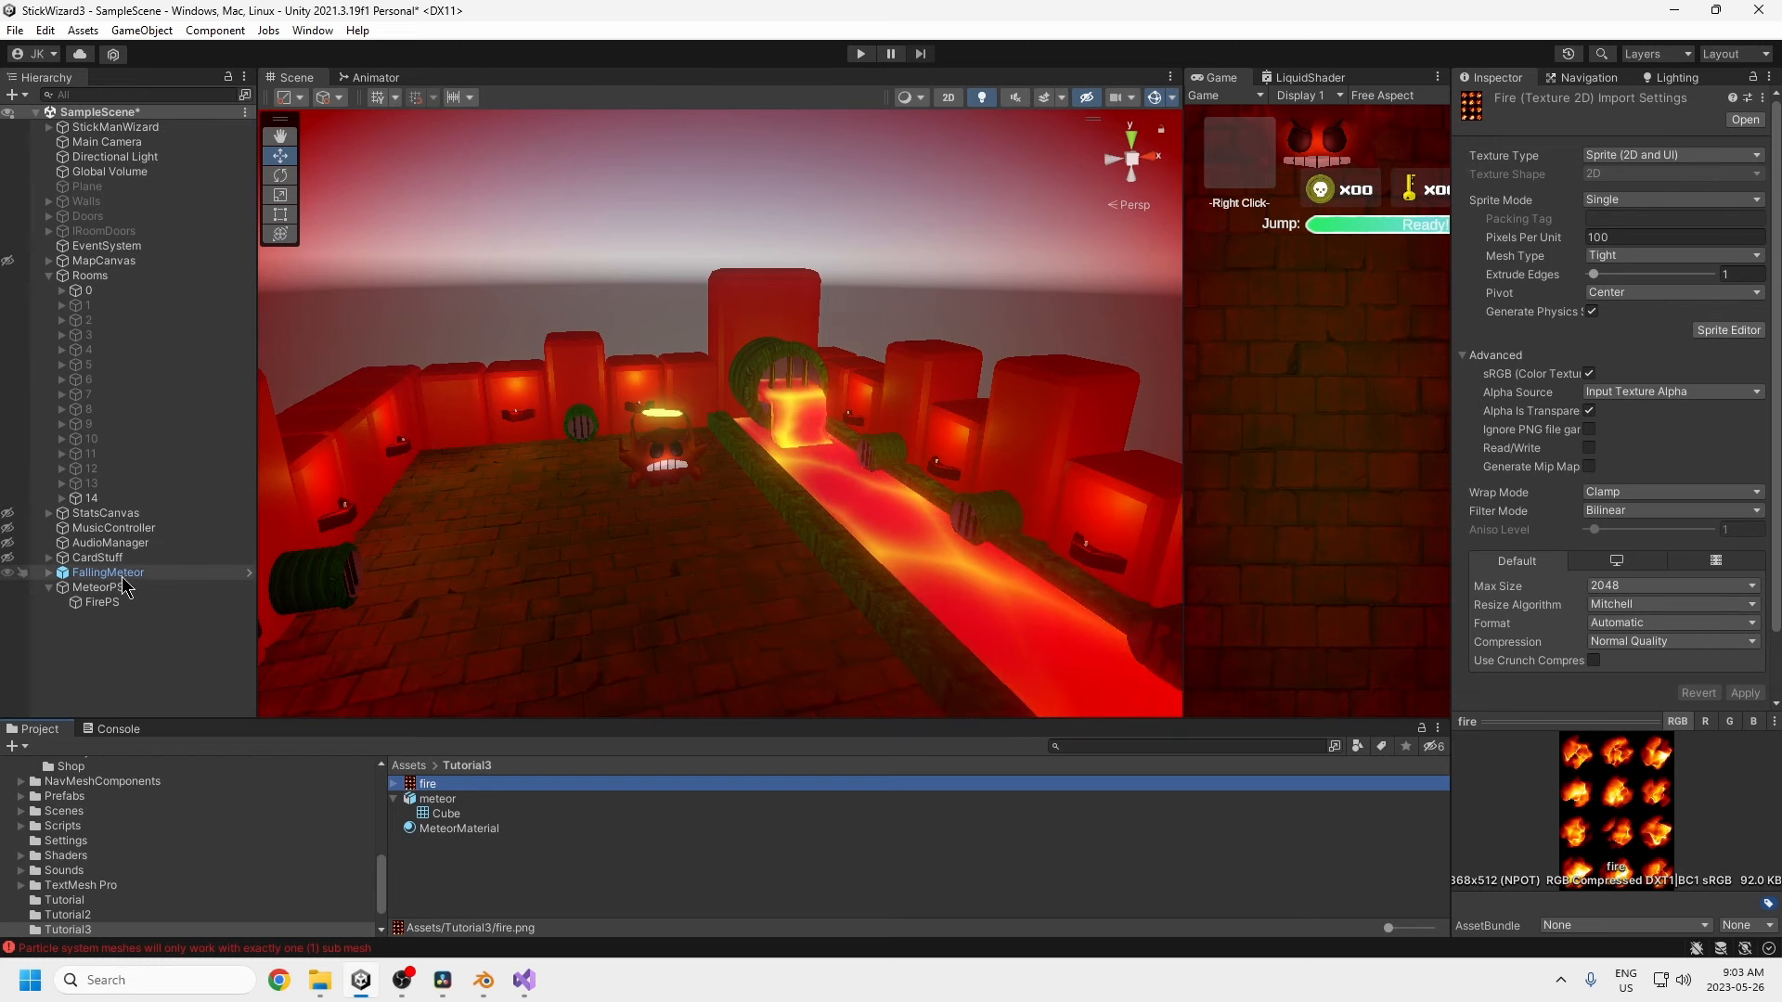
- Examine the material assigned in FirePS's renderer settings and the fire texture's import settings
{"action": "left_click", "coordinate": [104, 602]}
{"action": "scroll", "coordinate": [1540, 556], "scroll_direction": "down", "scroll_amount": 10}
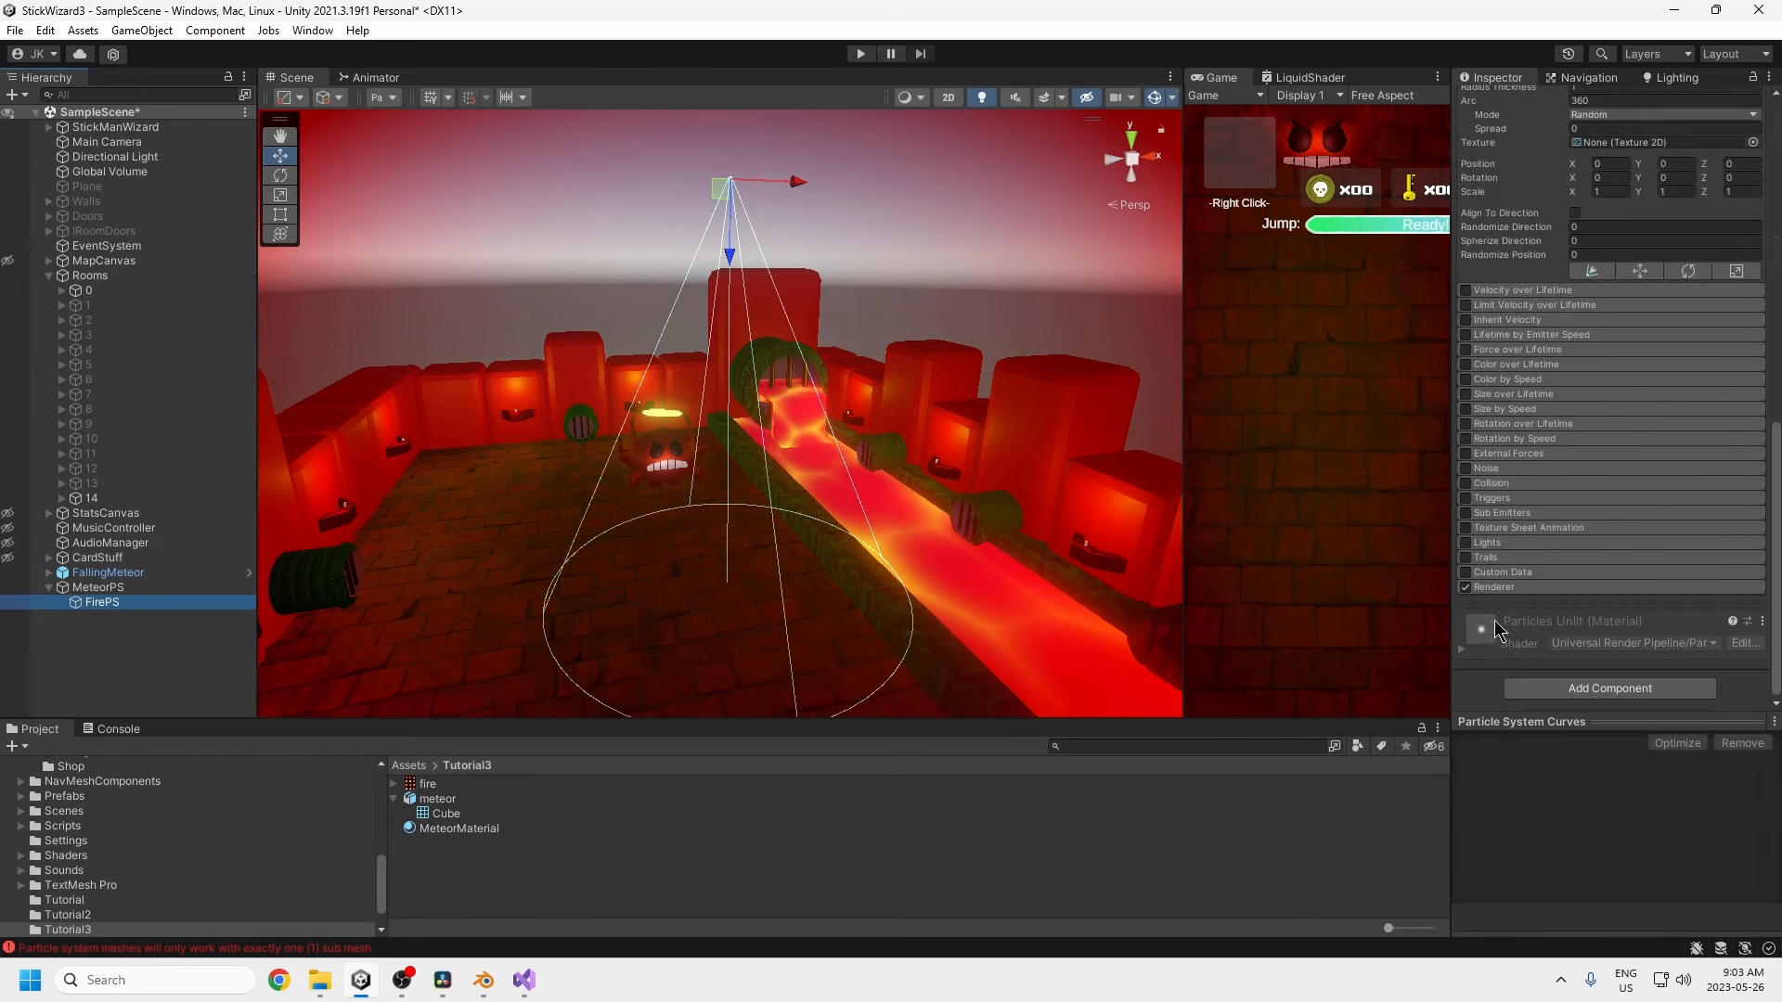
{"action": "left_click", "coordinate": [1496, 587]}
{"action": "scroll", "coordinate": [1580, 582], "scroll_direction": "down", "scroll_amount": 3}
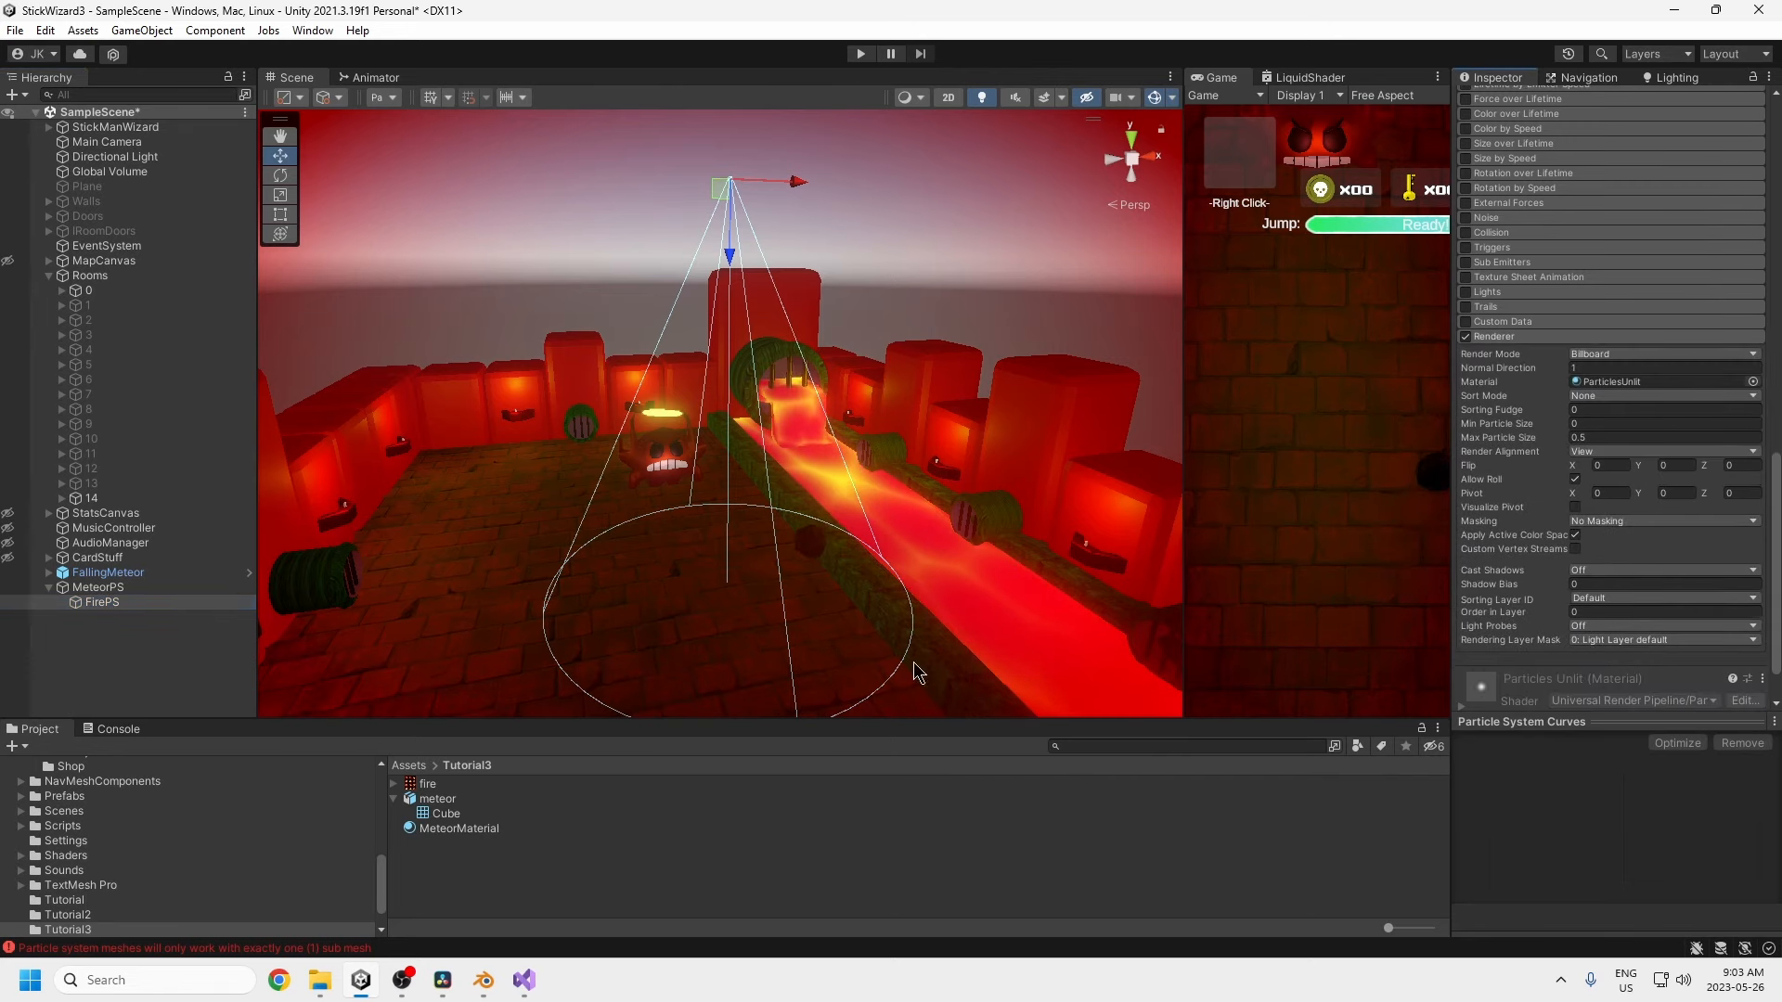
{"action": "left_click", "coordinate": [427, 786]}
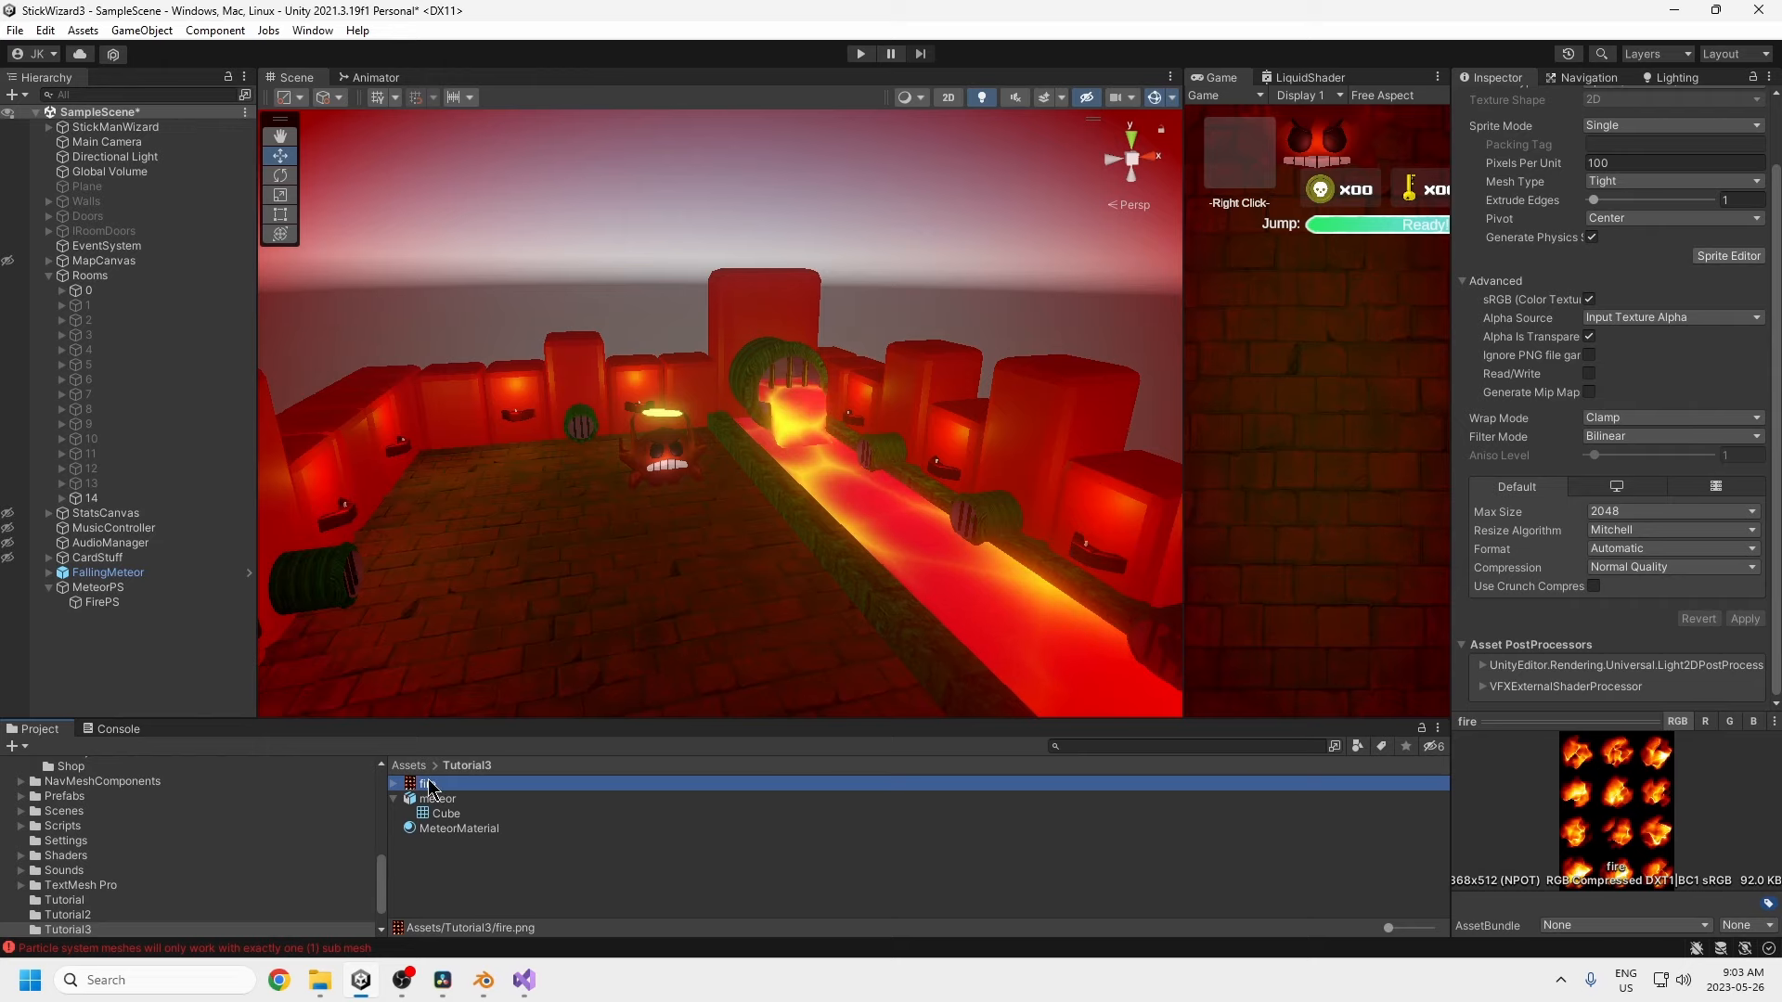
- Create a material named FireTextureSheetMaterial in the Tutorial3 folder
{"action": "right_click", "coordinate": [479, 852]}
{"action": "left_click", "coordinate": [696, 359]}
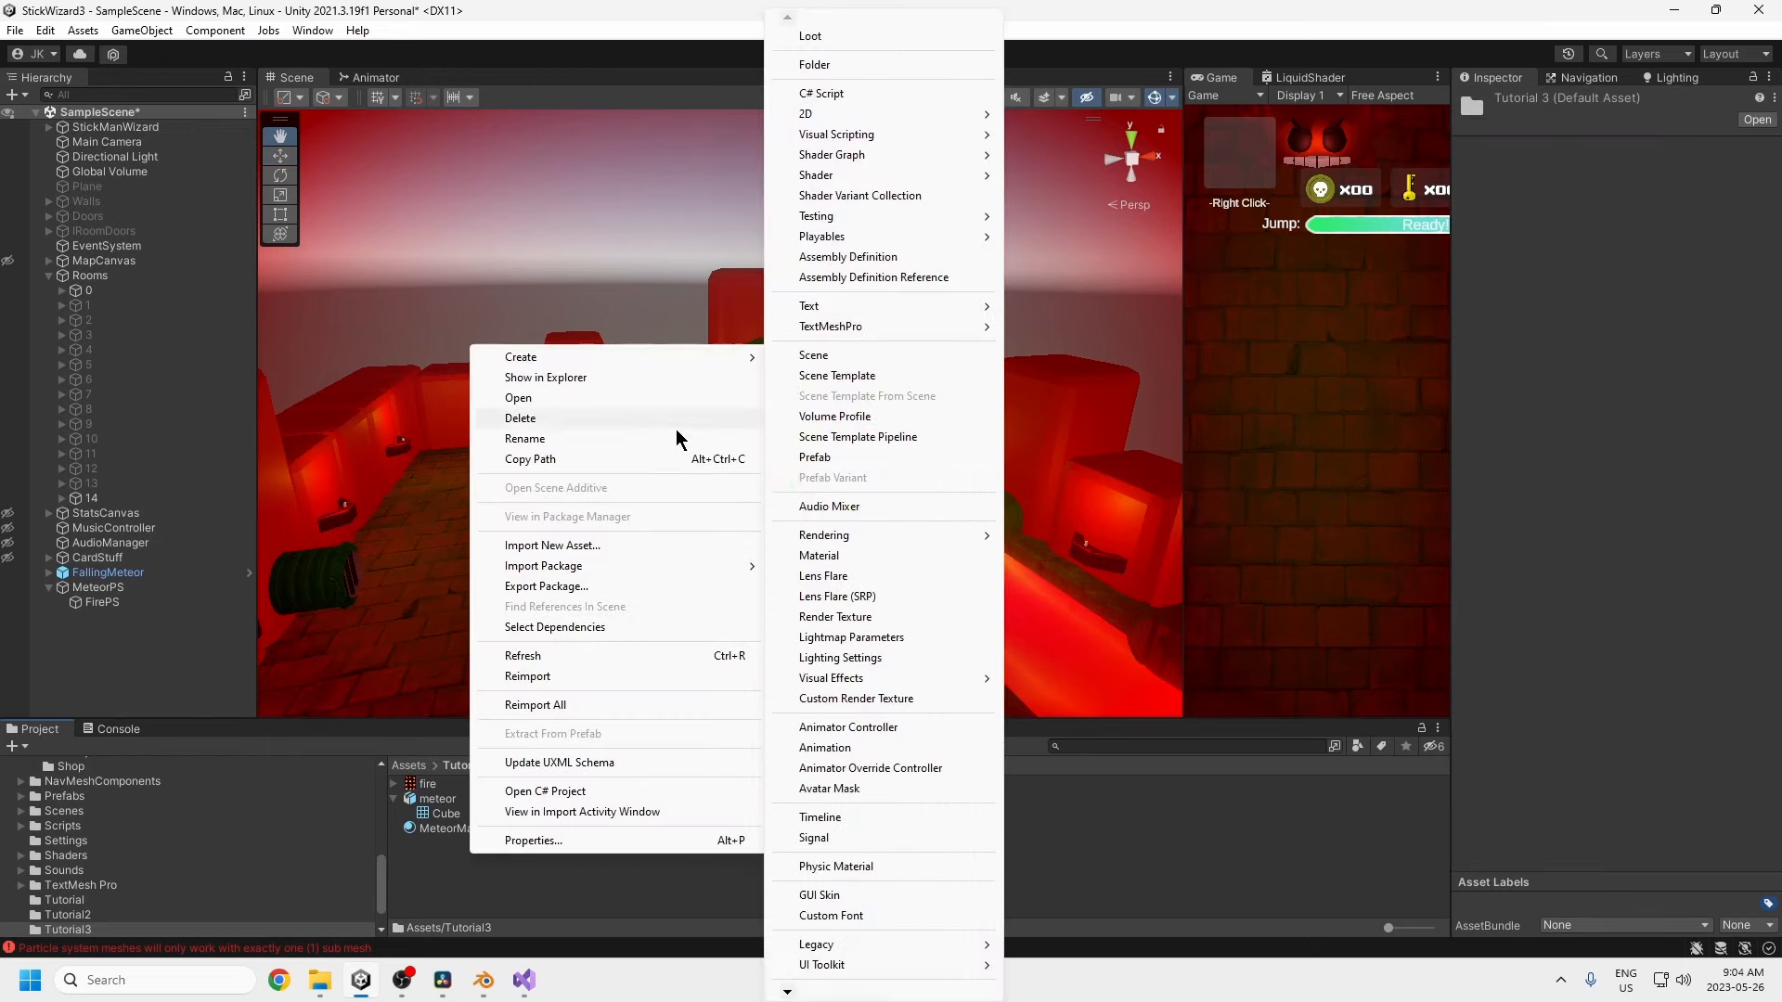
{"action": "left_click", "coordinate": [851, 559]}
{"action": "type", "text": "FireTextureSheetMat"}
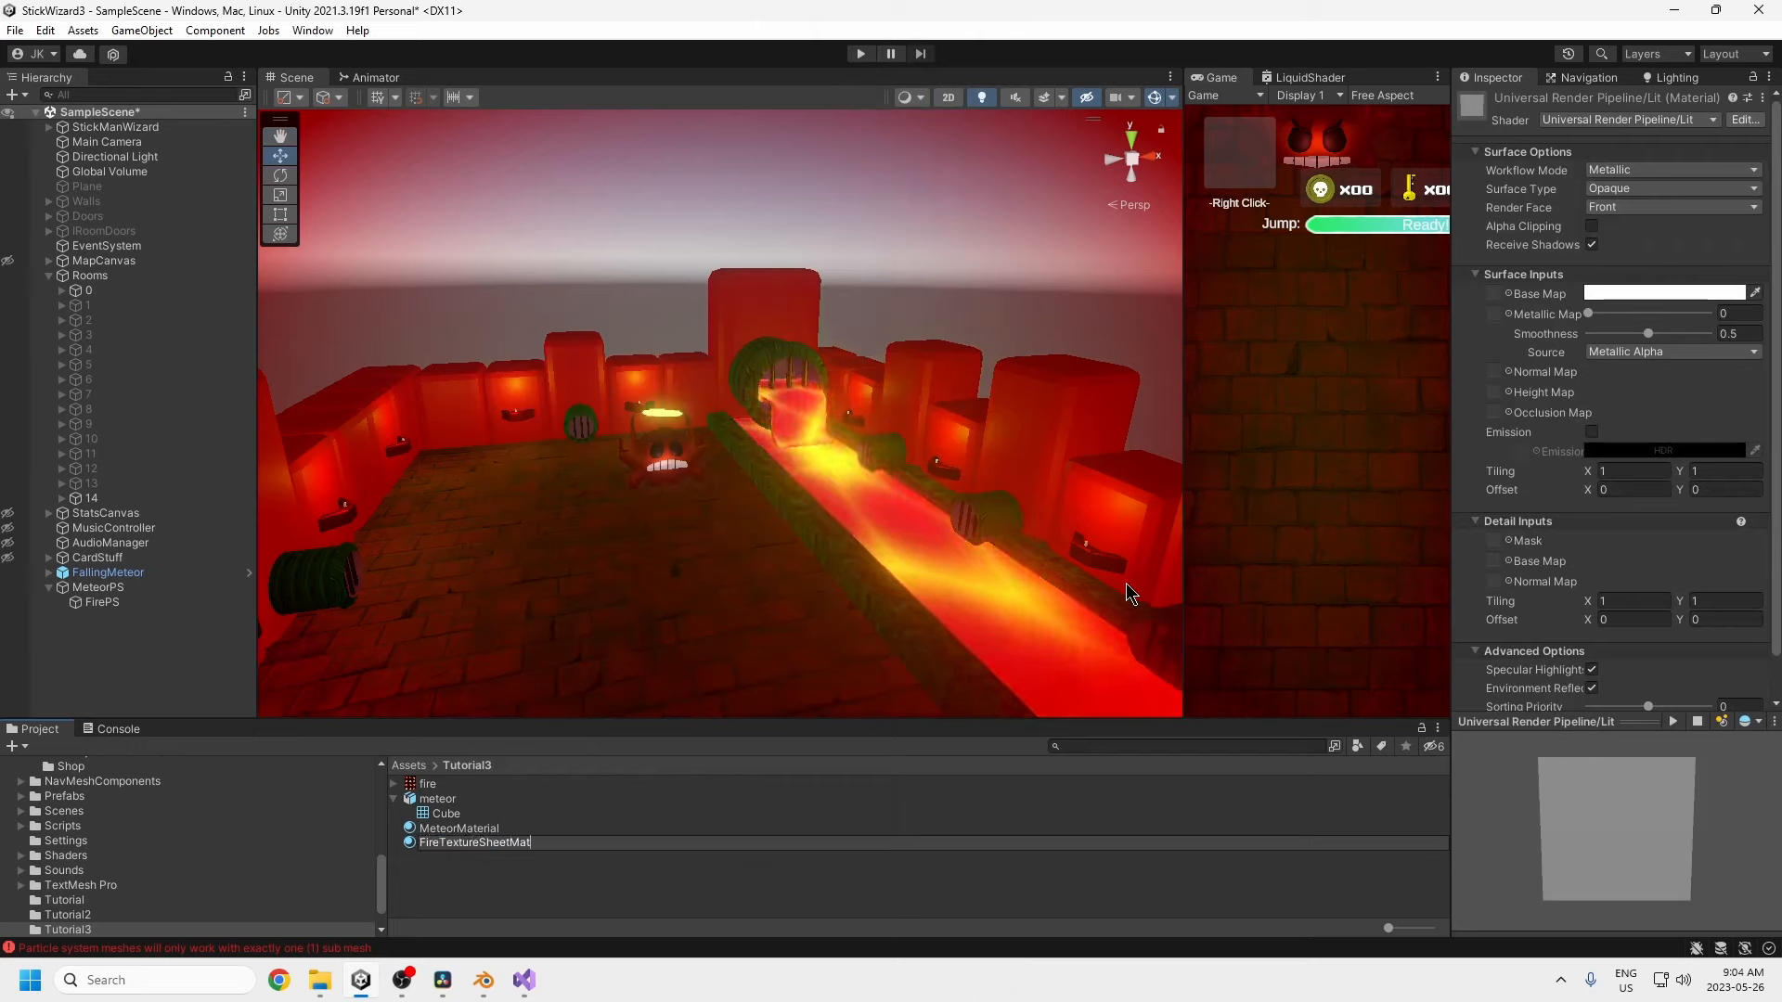
{"action": "type", "text": "erial"}
{"action": "key", "text": "Return"}
- Try the Universal Render Pipeline/Unlit shader on FireTextureSheetMaterial
{"action": "left_click", "coordinate": [1712, 121]}
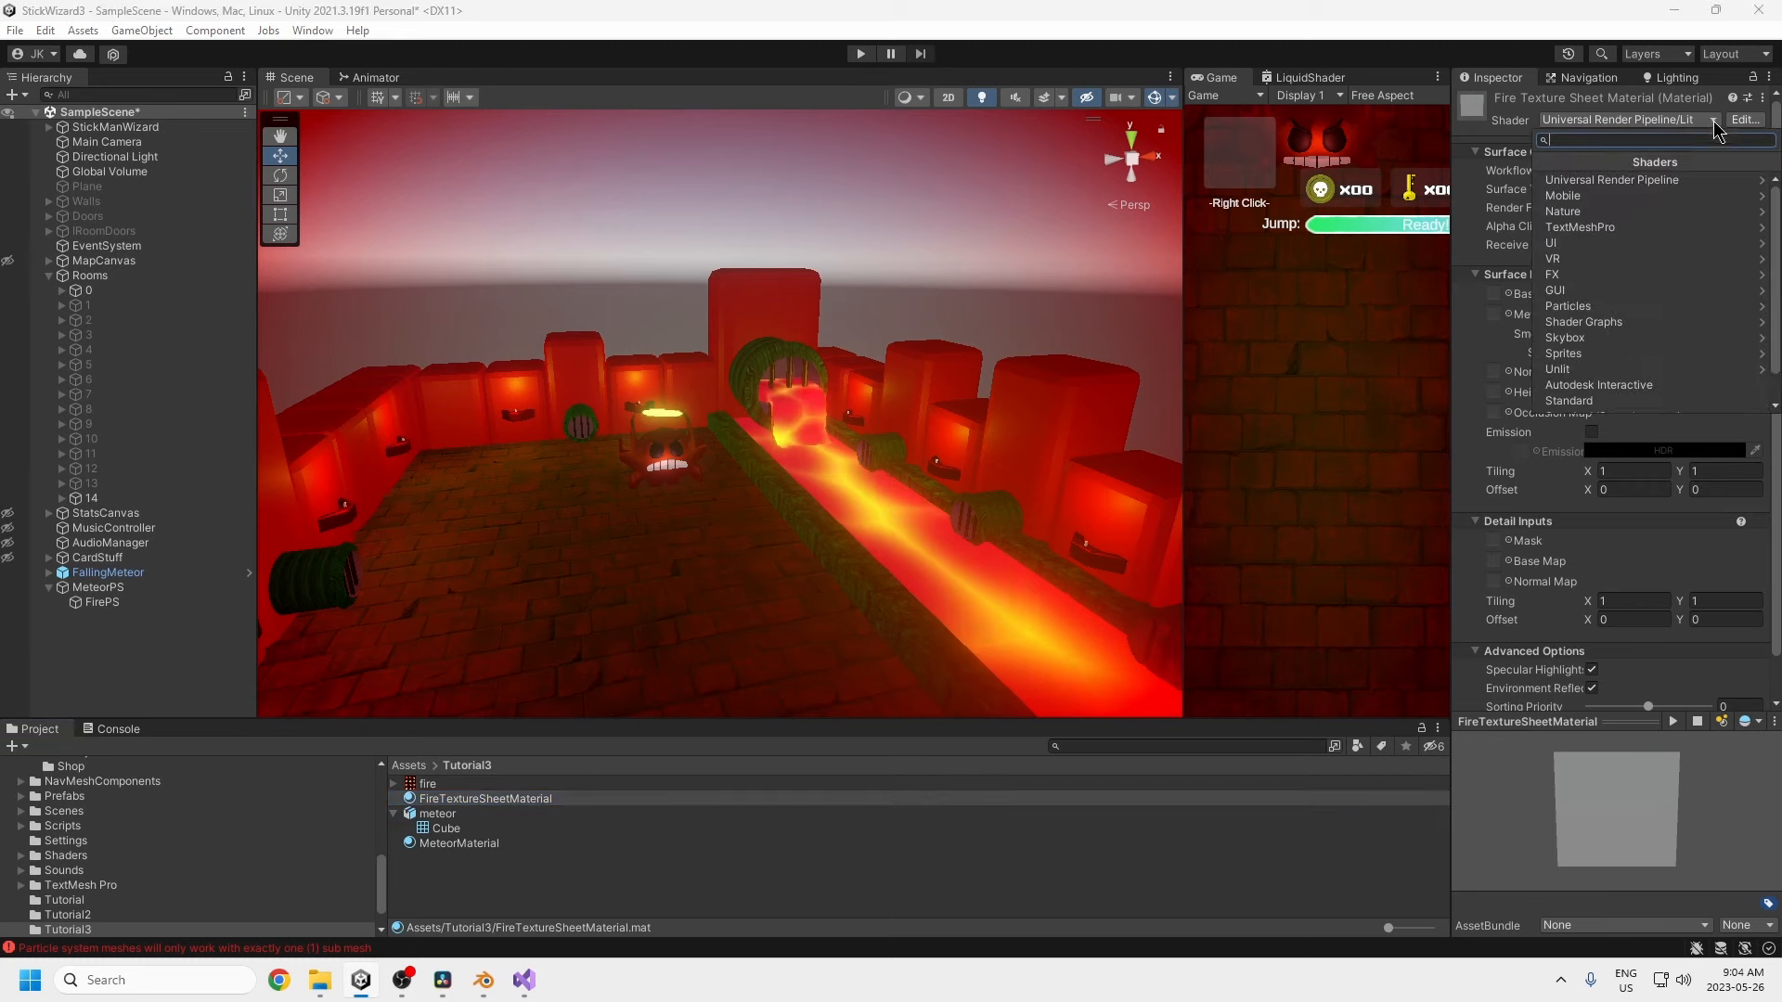
{"action": "type", "text": "unlit"}
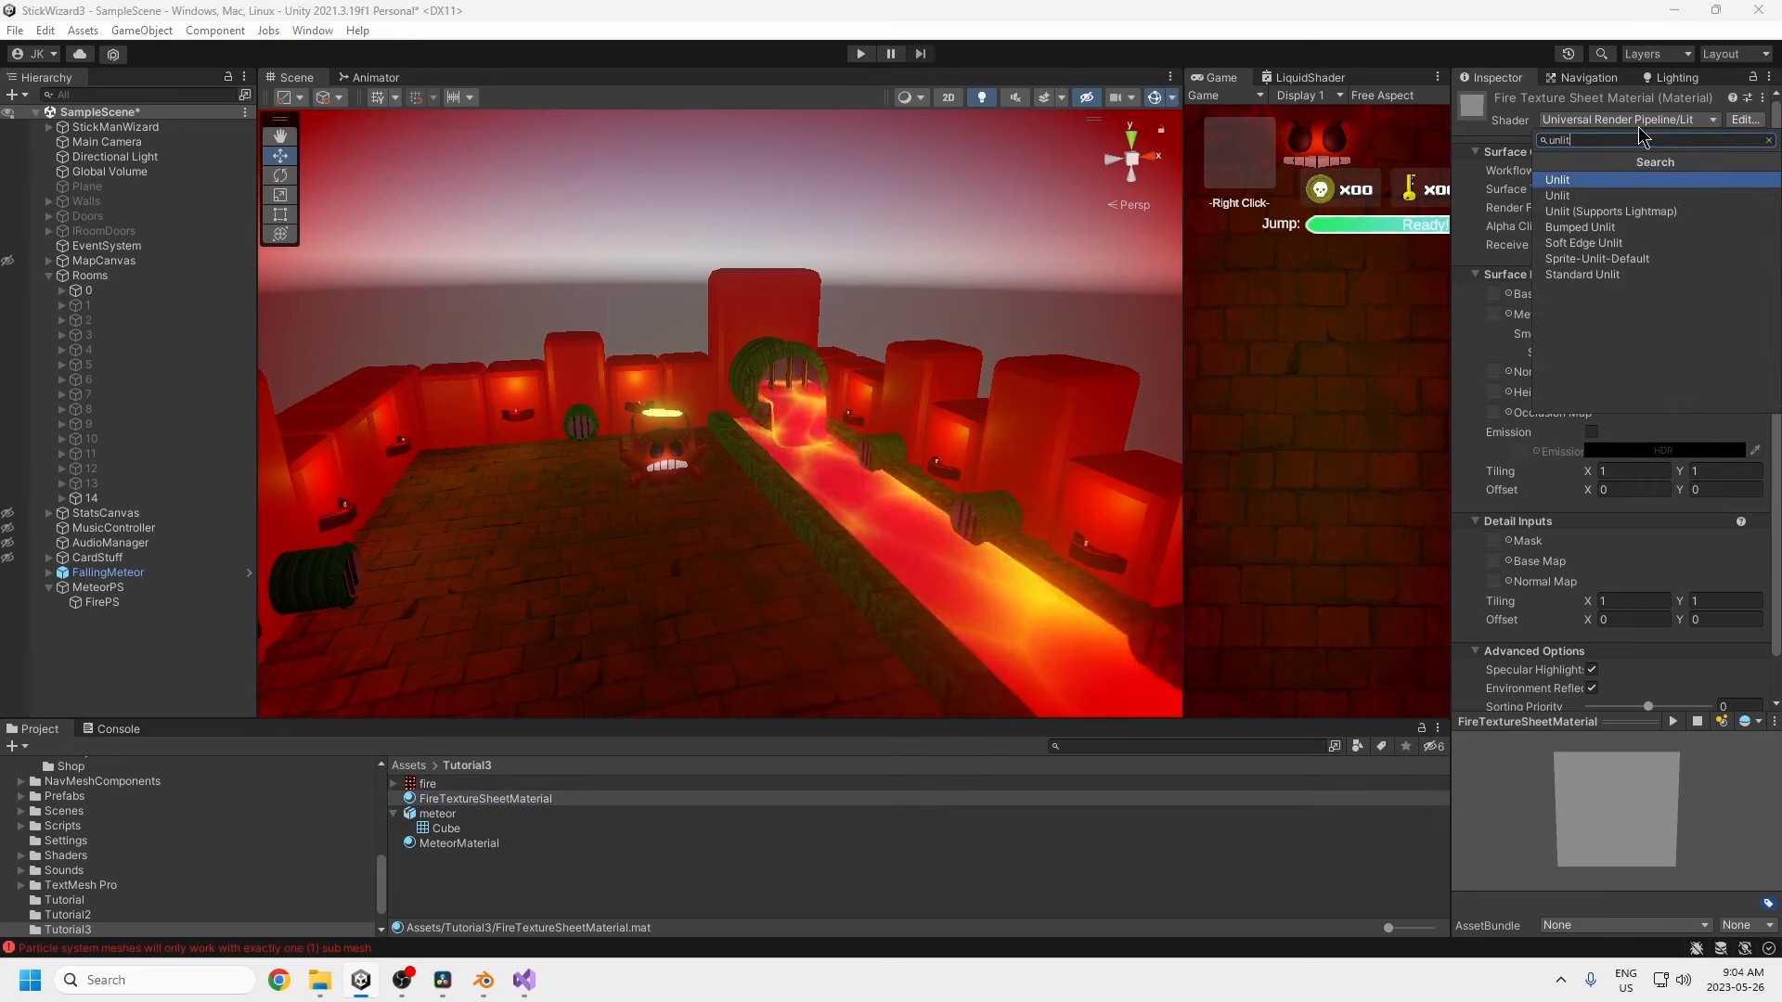
{"action": "left_click", "coordinate": [1578, 197]}
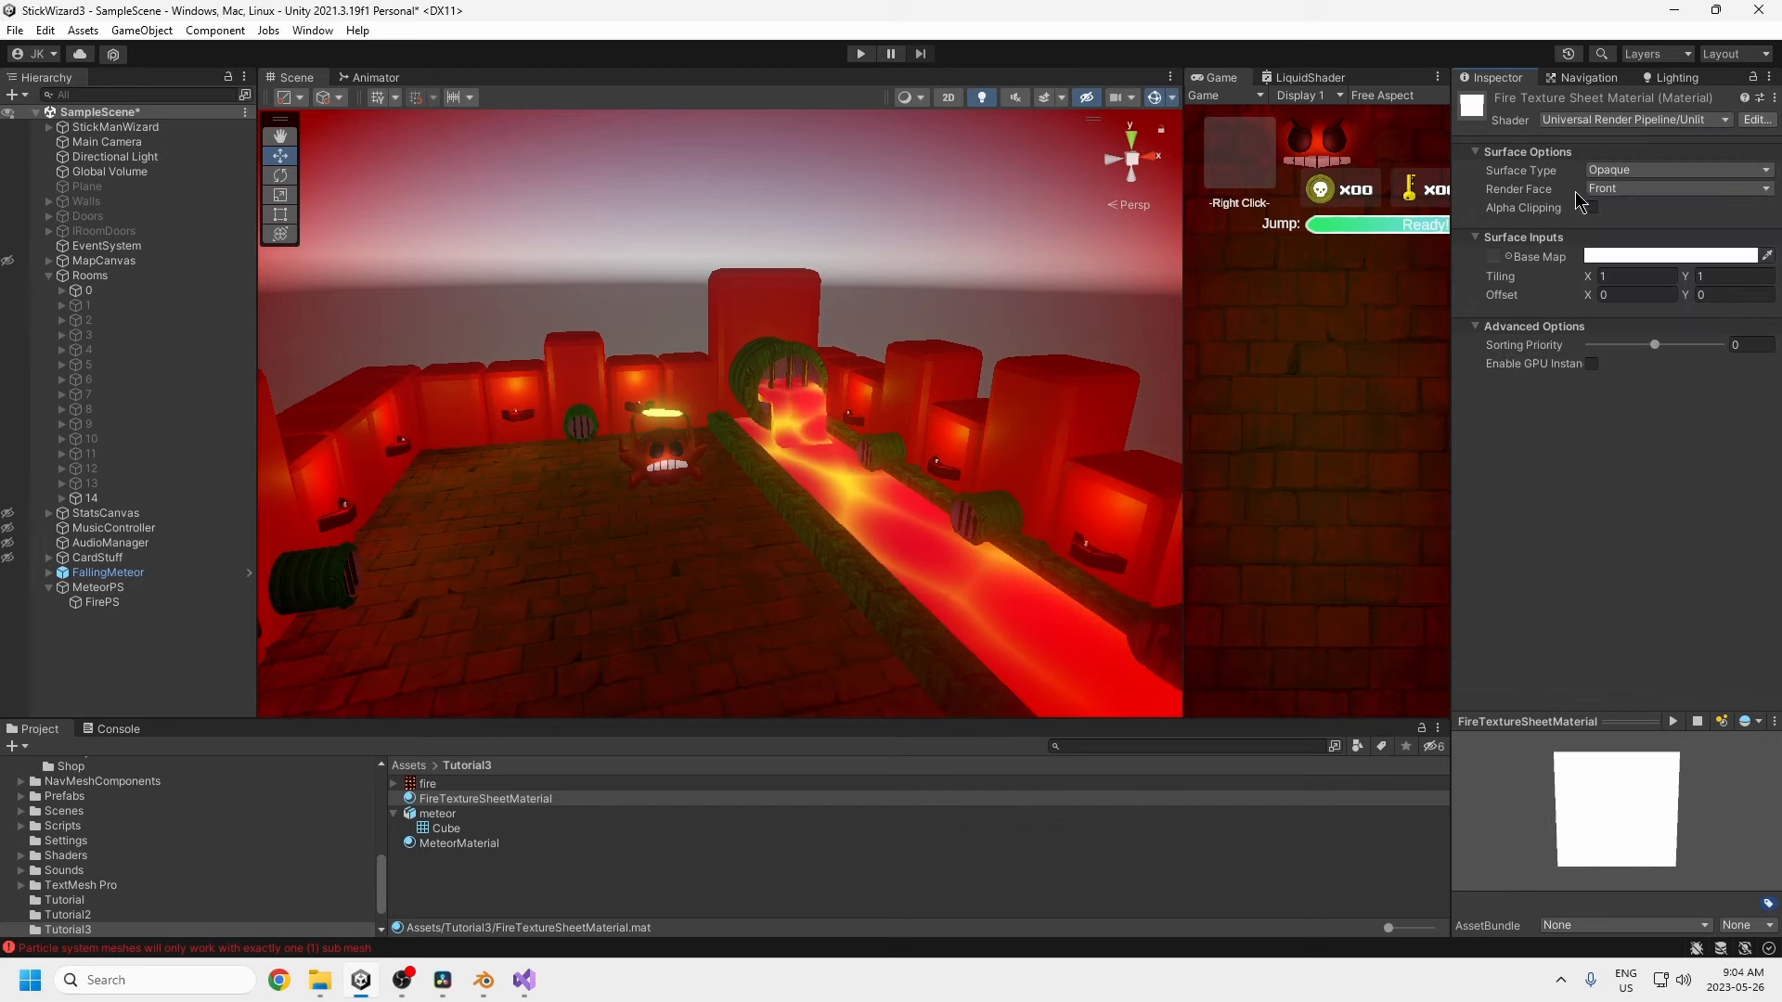
- Change FireTextureSheetMaterial's shader to the Universal Render Pipeline Particles Unlit shader
{"action": "left_click", "coordinate": [1712, 120]}
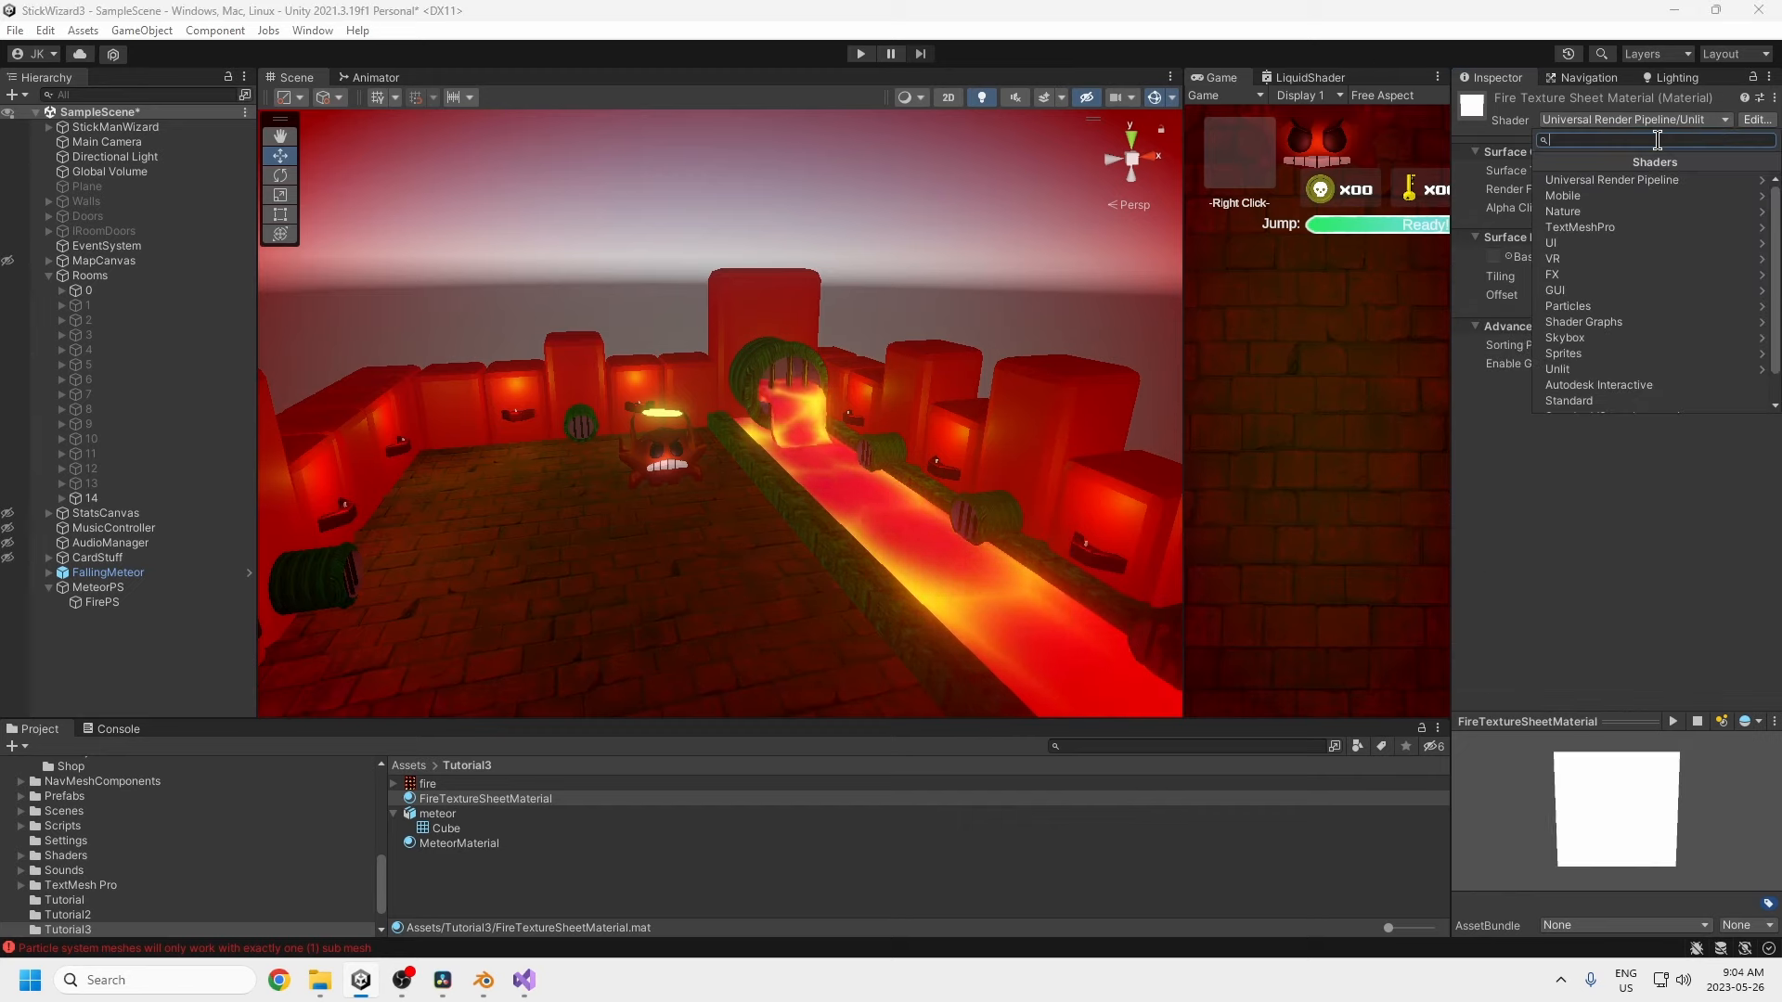
{"action": "type", "text": "unlit"}
{"action": "left_click", "coordinate": [1593, 180]}
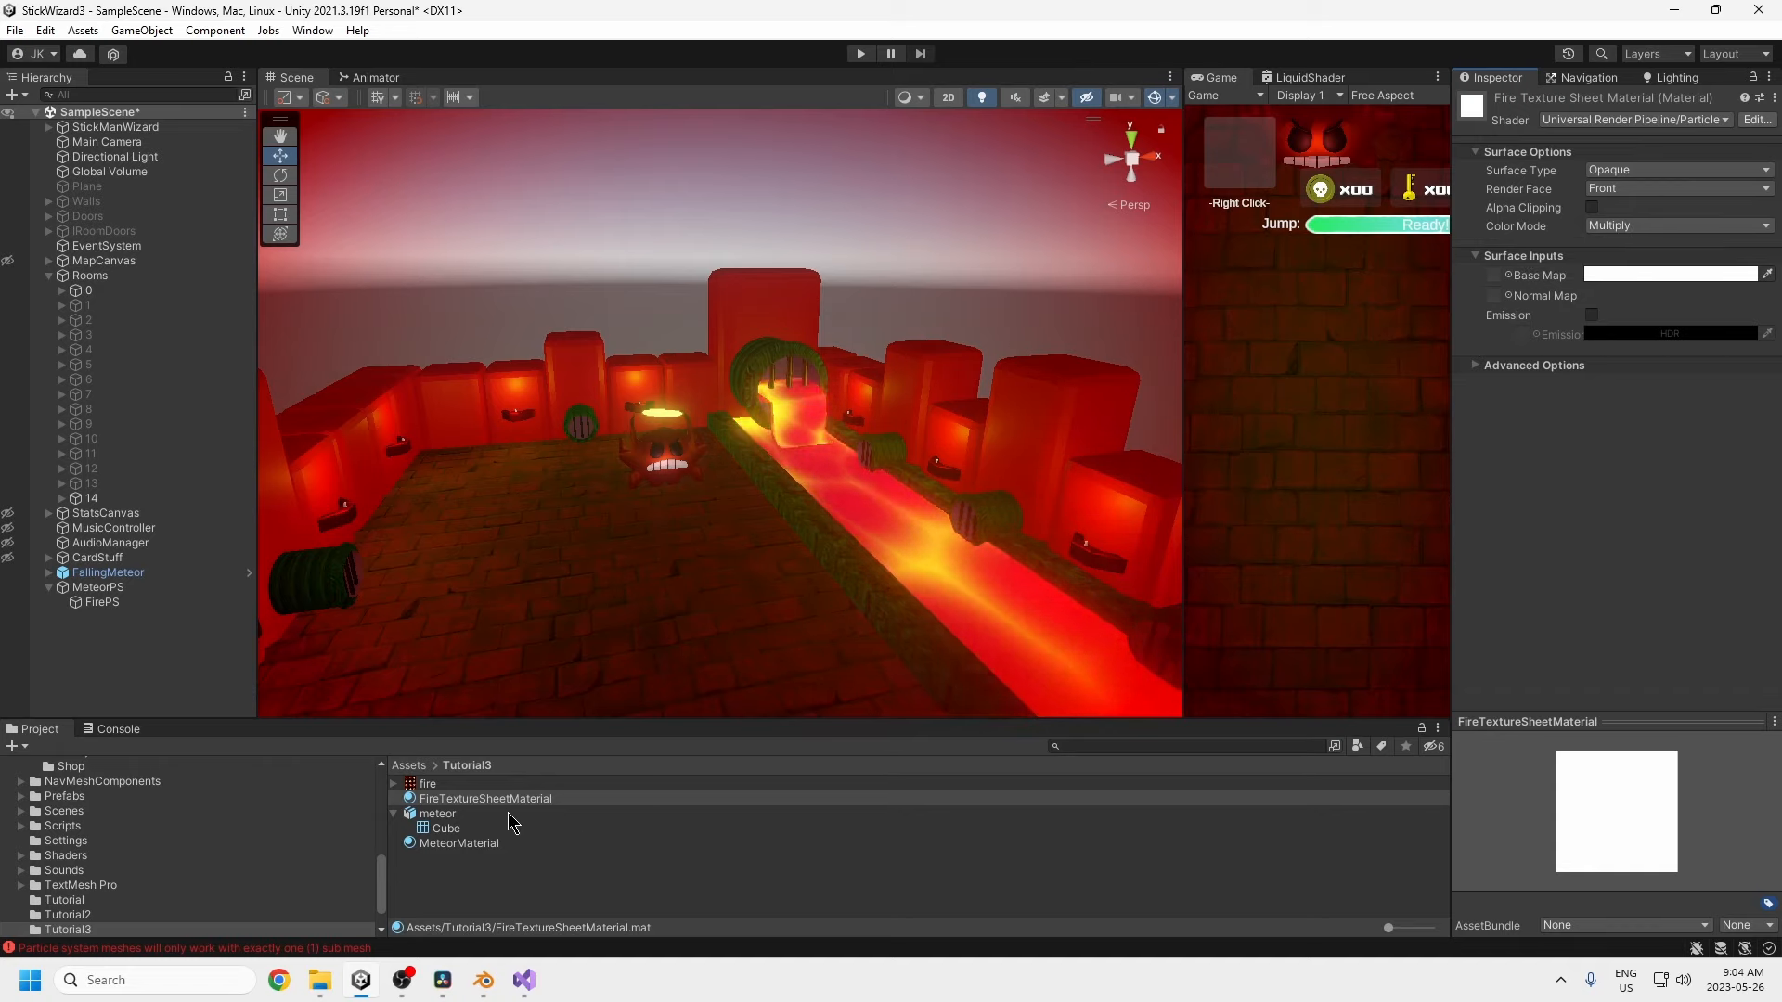
- Assign the fire texture as FireTextureSheetMaterial's base map and set its surface type to Transparent
{"action": "left_click", "coordinate": [428, 784]}
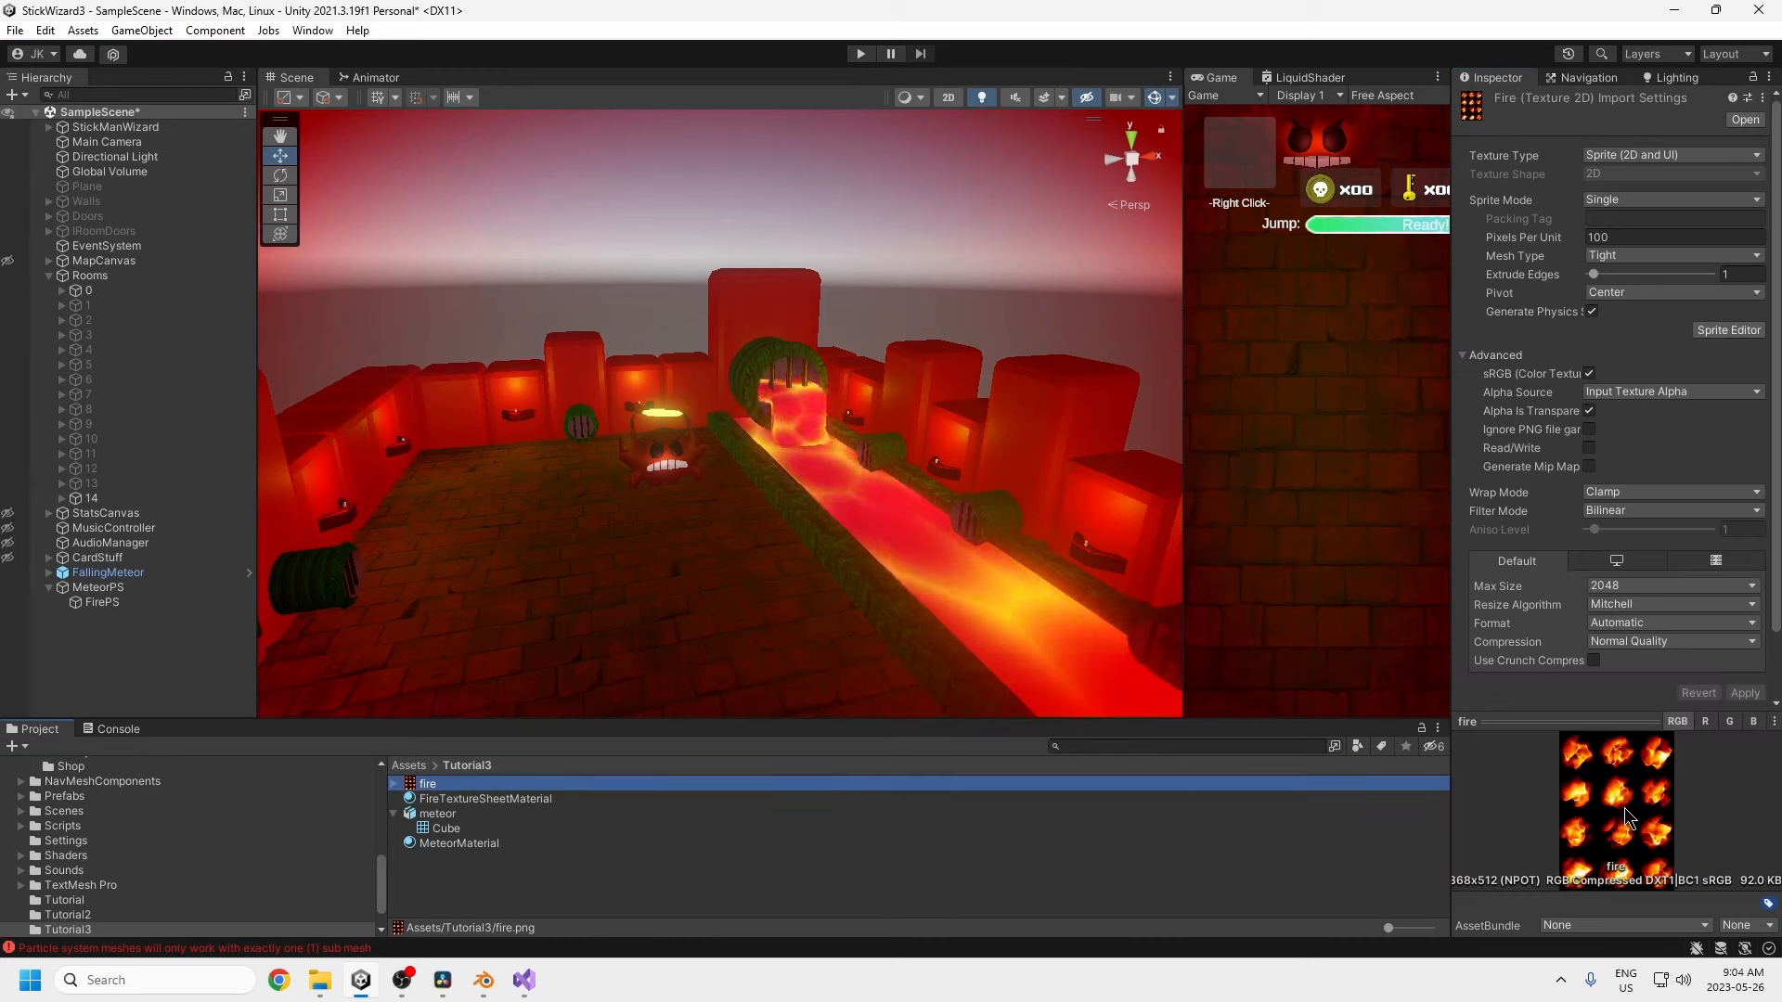
{"action": "left_click", "coordinate": [525, 800]}
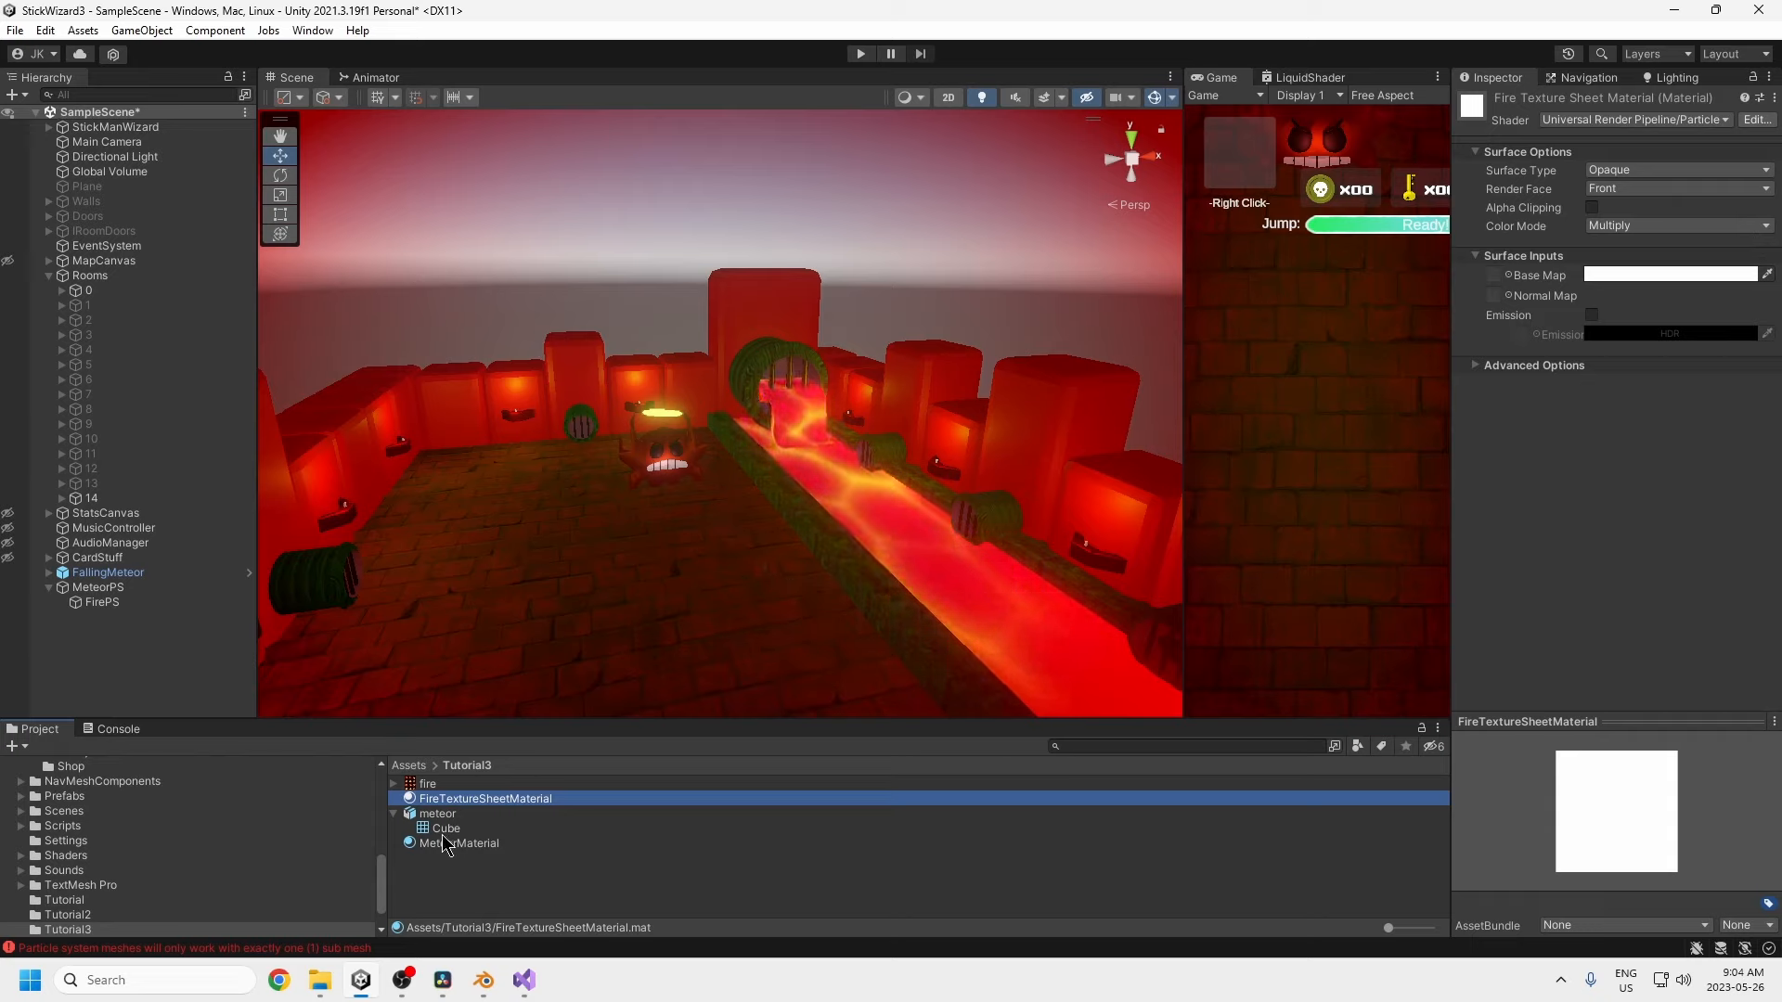
{"action": "left_click_drag", "start_coordinate": [430, 796], "coordinate": [1364, 383]}
{"action": "left_click_drag", "start_coordinate": [1492, 295], "coordinate": [1495, 276]}
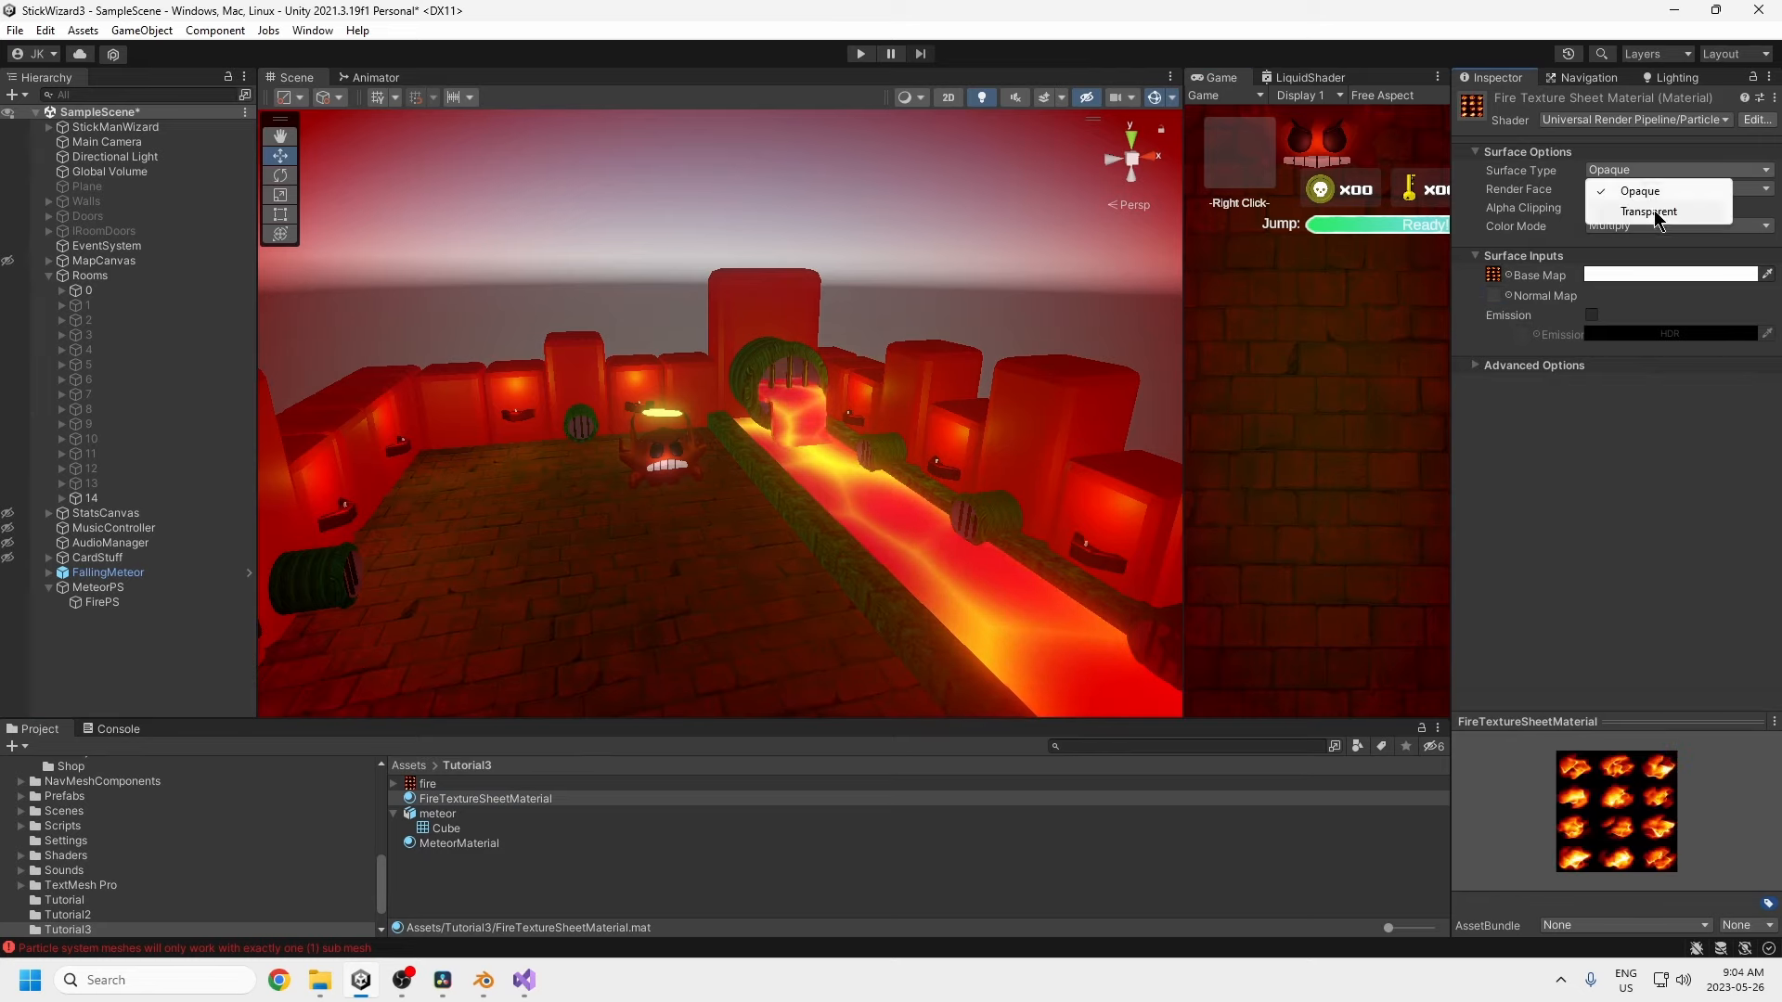
{"action": "left_click", "coordinate": [1654, 210]}
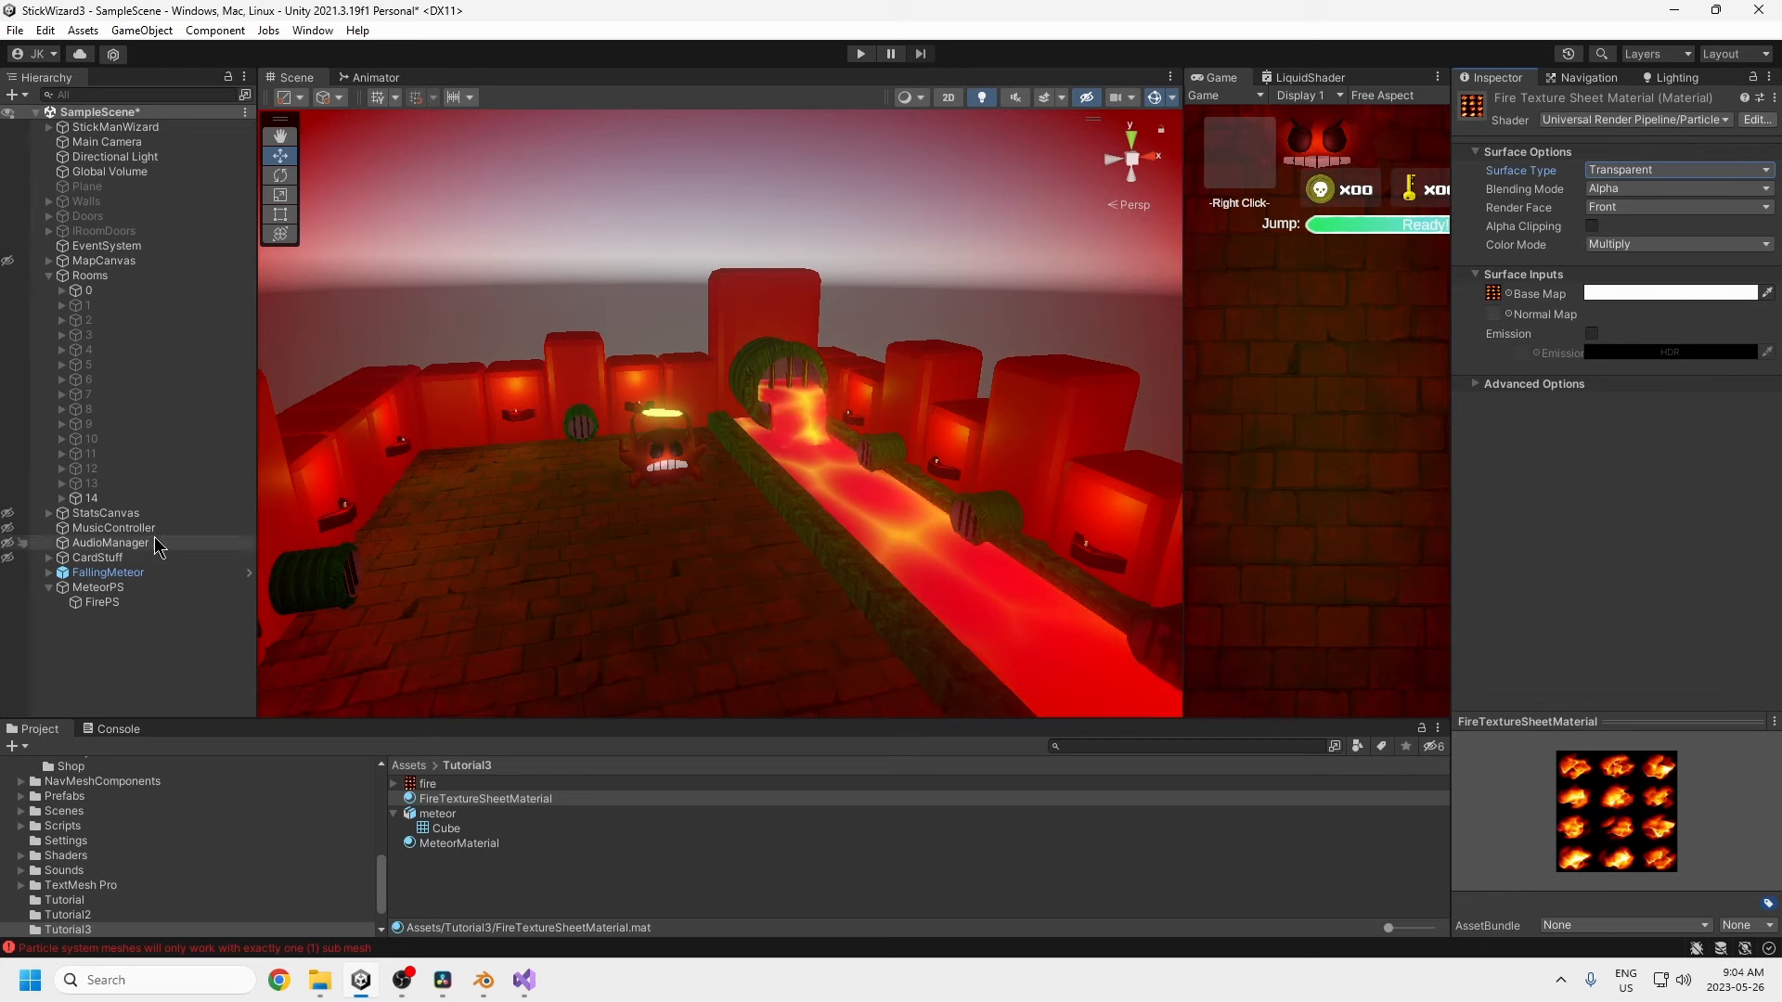
- Move FirePS out of MeteorPS to the scene root and assign FireTextureSheetMaterial as its renderer material
{"action": "left_click", "coordinate": [104, 603]}
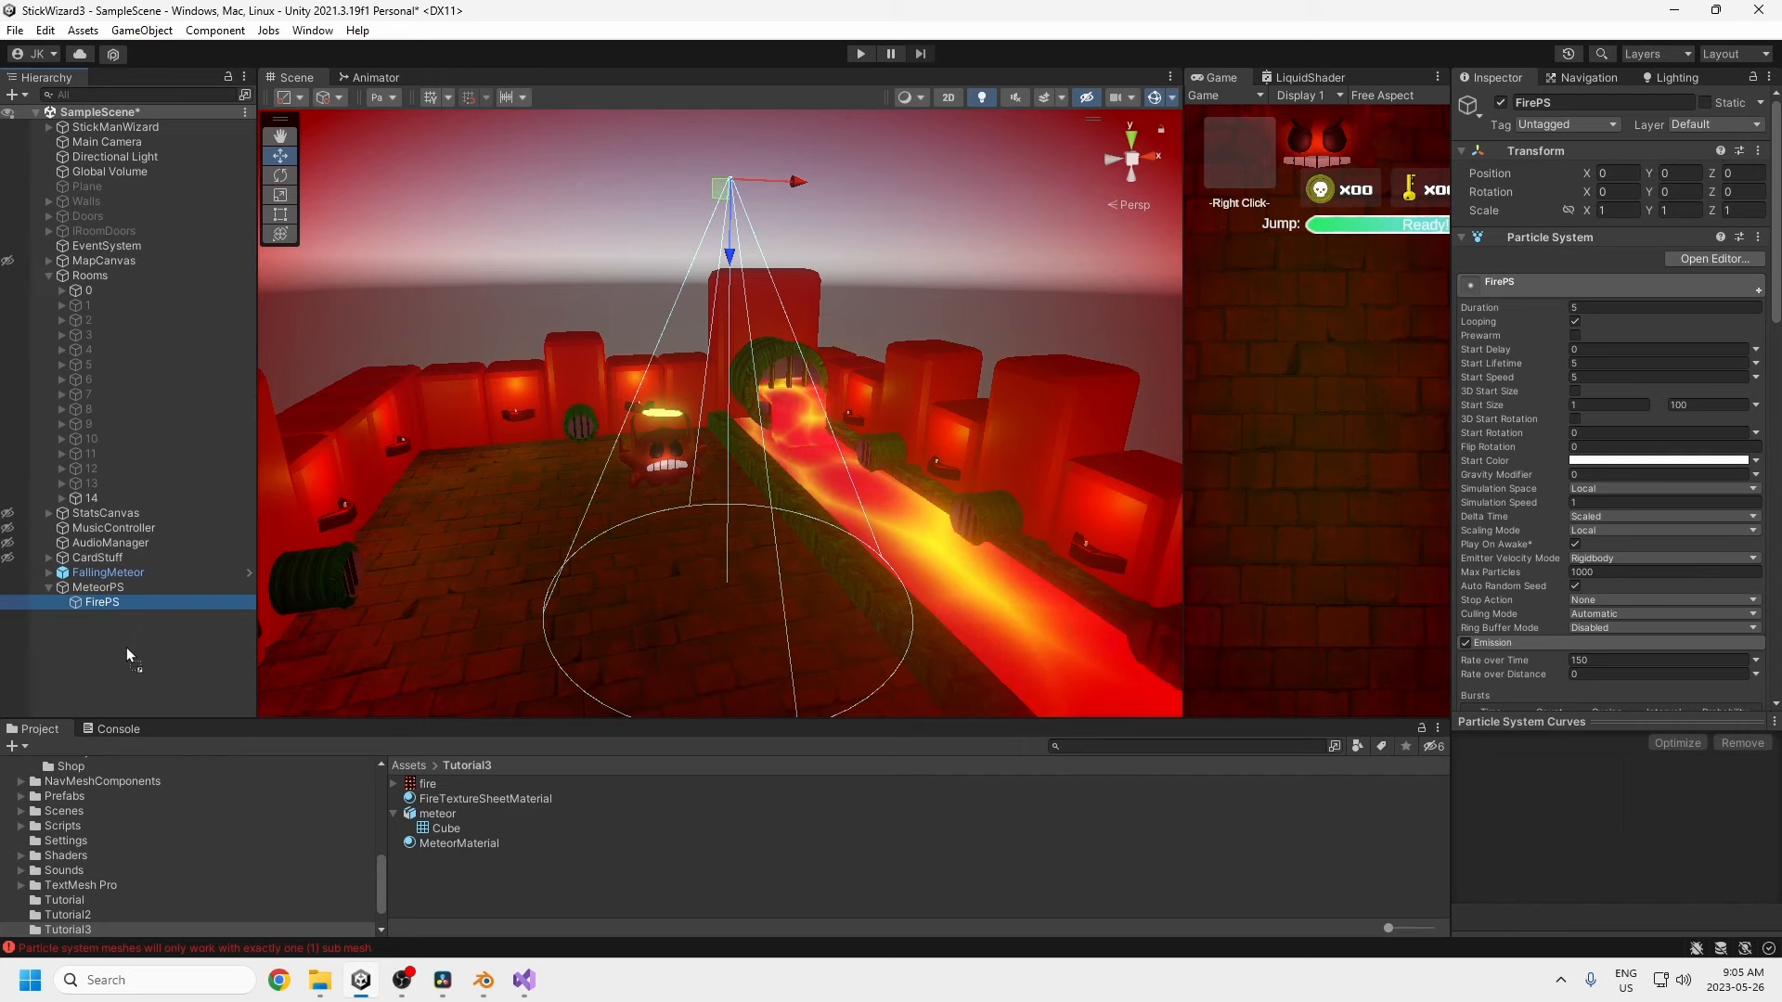
{"action": "left_click_drag", "start_coordinate": [127, 648], "coordinate": [127, 650]}
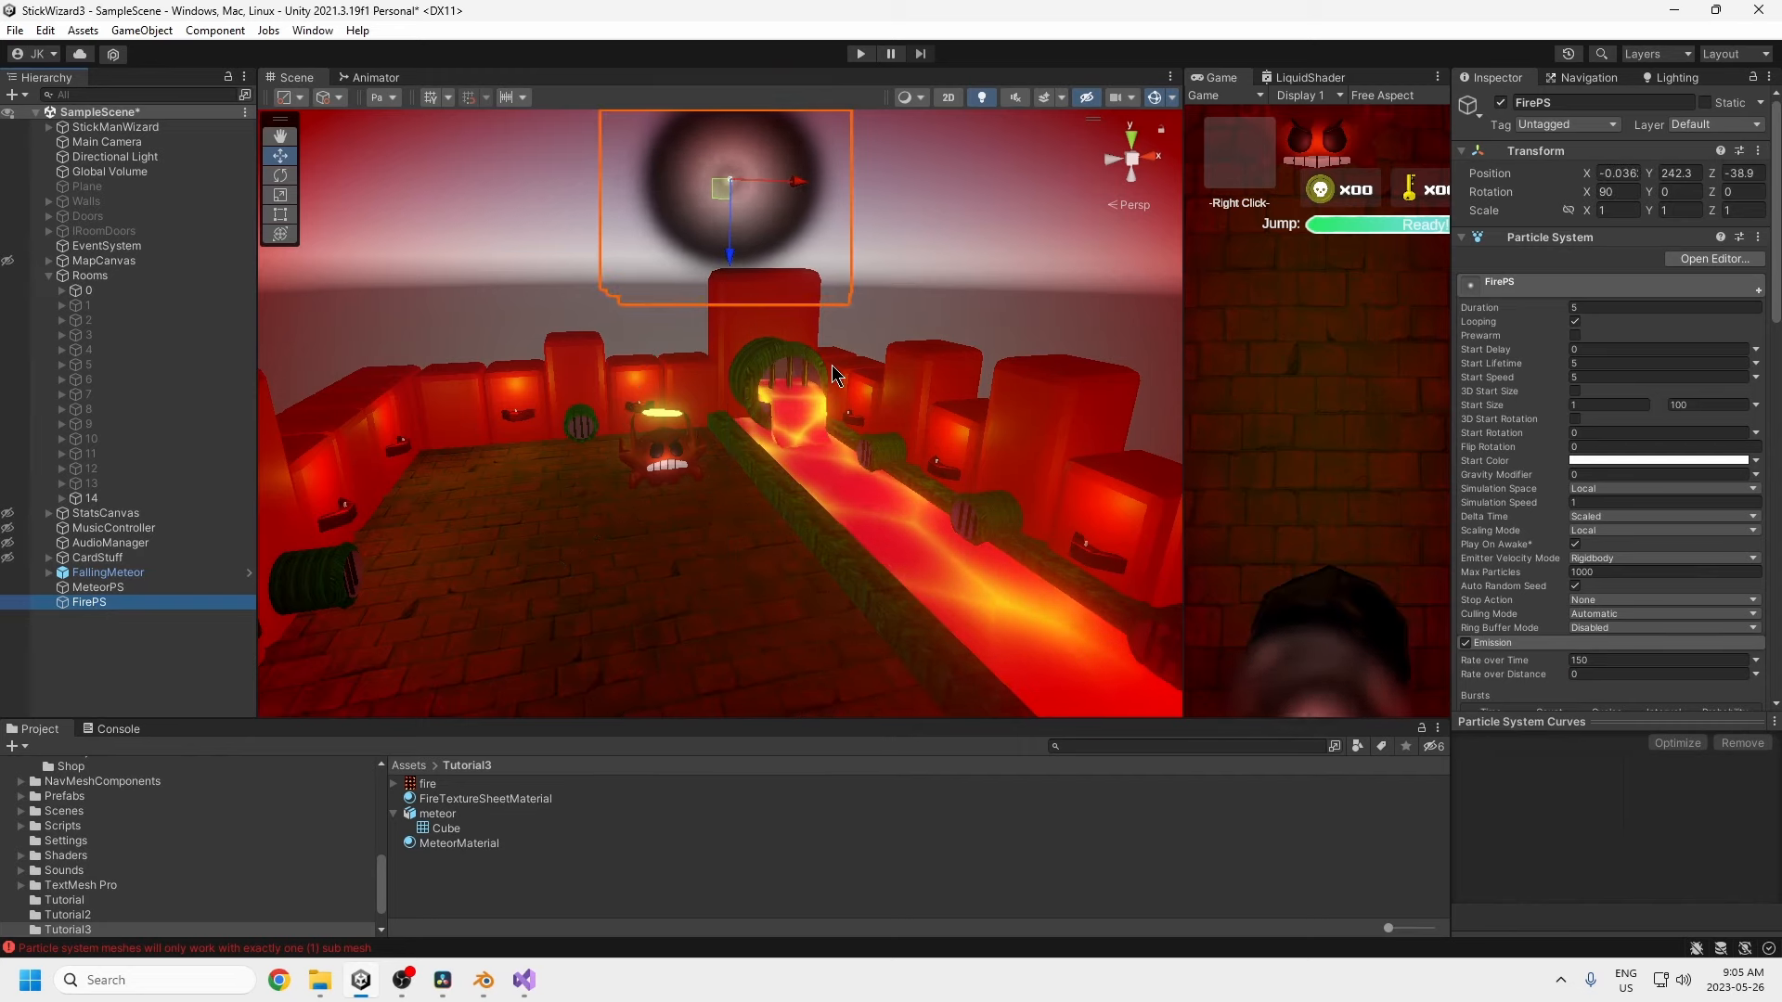
{"action": "scroll", "coordinate": [1619, 520], "scroll_direction": "down", "scroll_amount": 15}
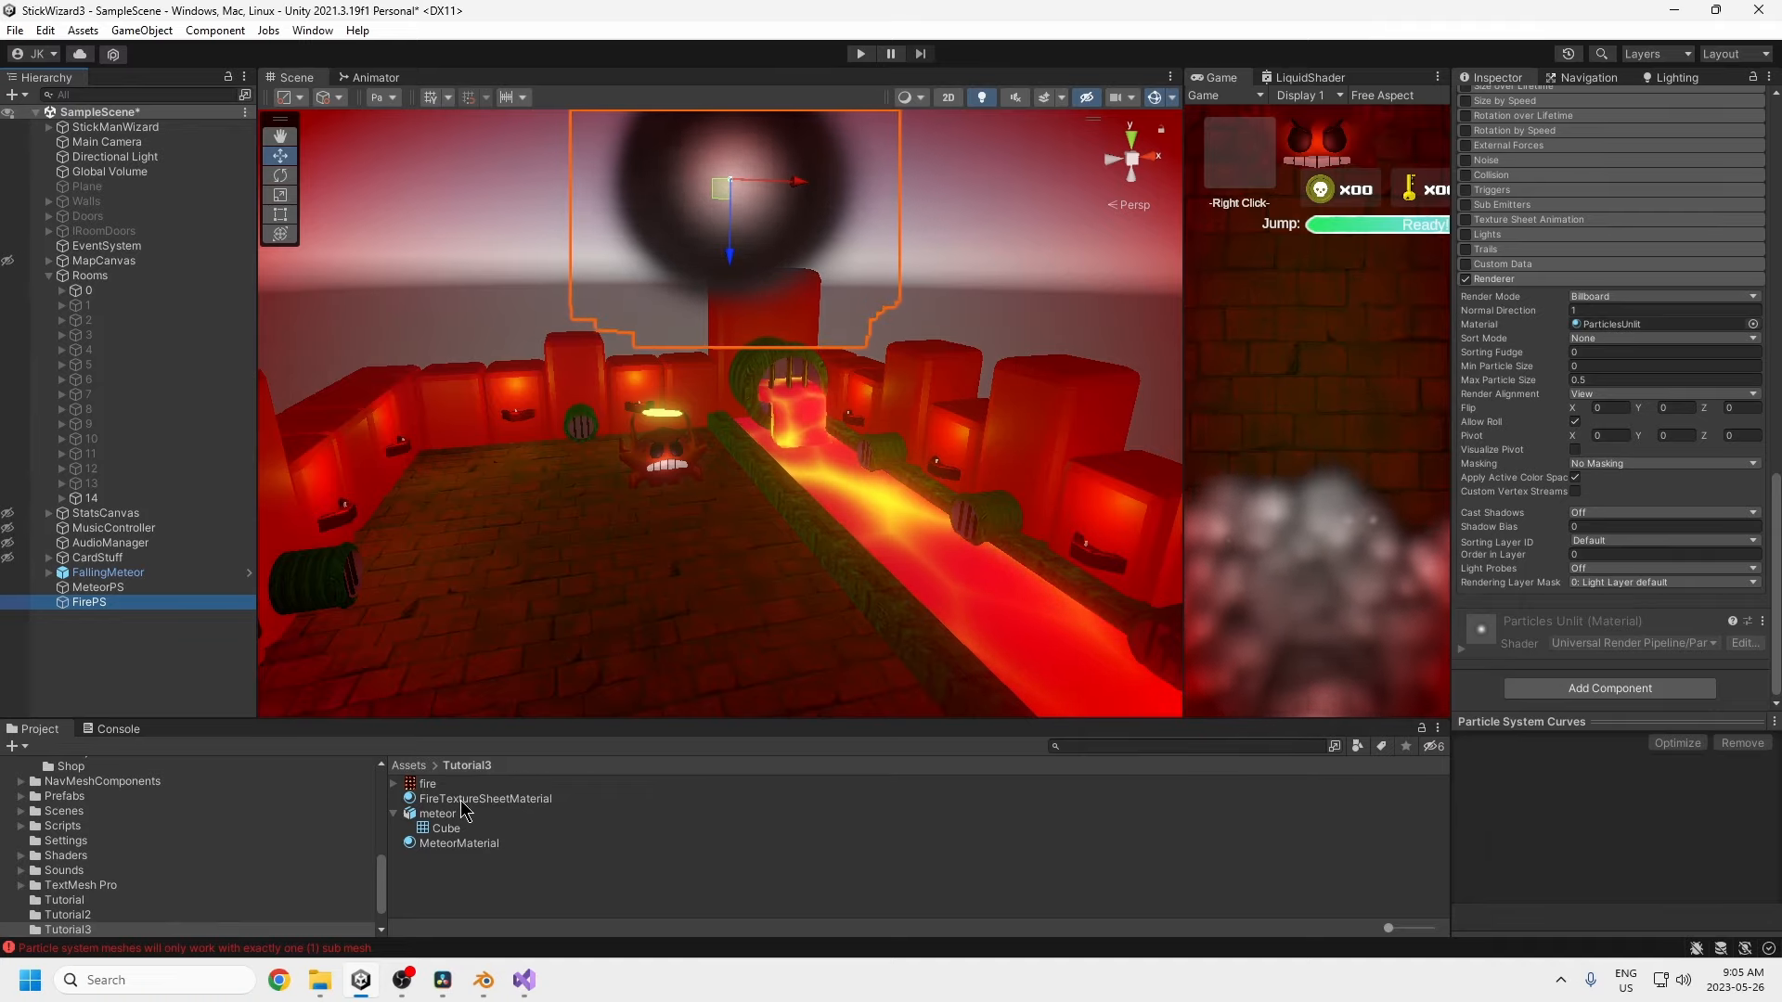
{"action": "left_click_drag", "start_coordinate": [461, 811], "coordinate": [1619, 326]}
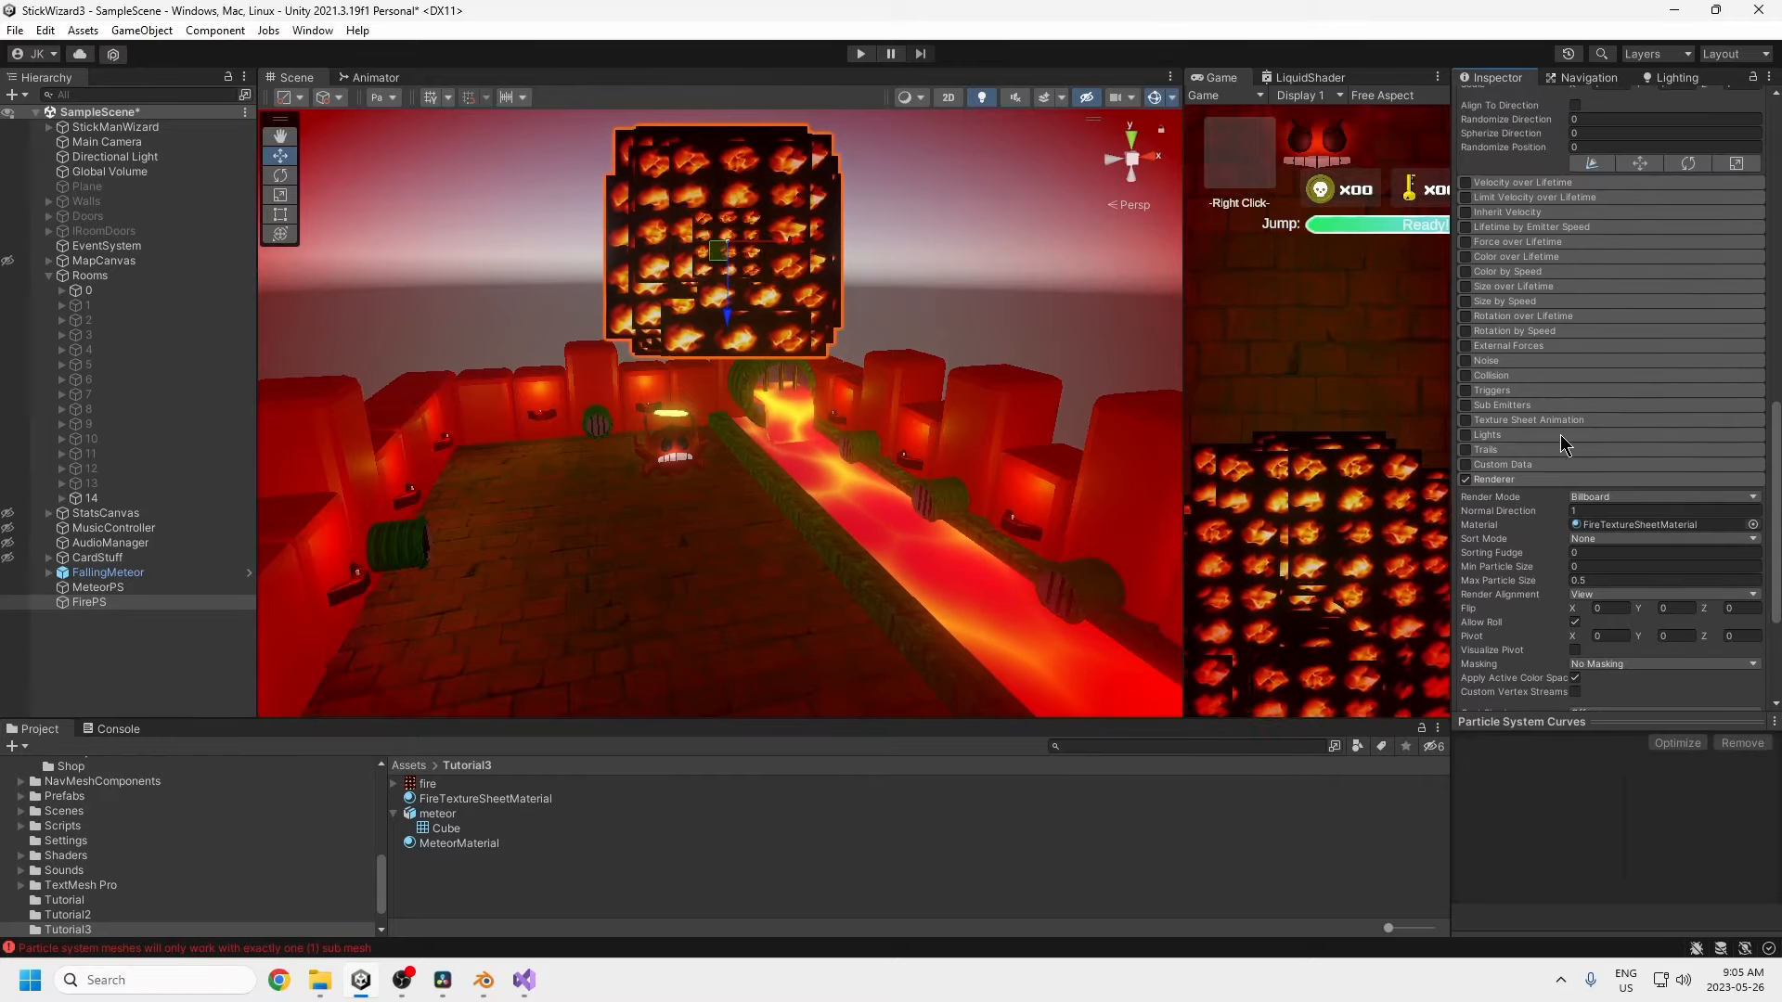
- Enable the Texture Sheet Animation module on FirePS and expand its settings
{"action": "scroll", "coordinate": [1500, 436], "scroll_direction": "up", "scroll_amount": 3}
{"action": "scroll", "coordinate": [1500, 436], "scroll_direction": "up", "scroll_amount": 2}
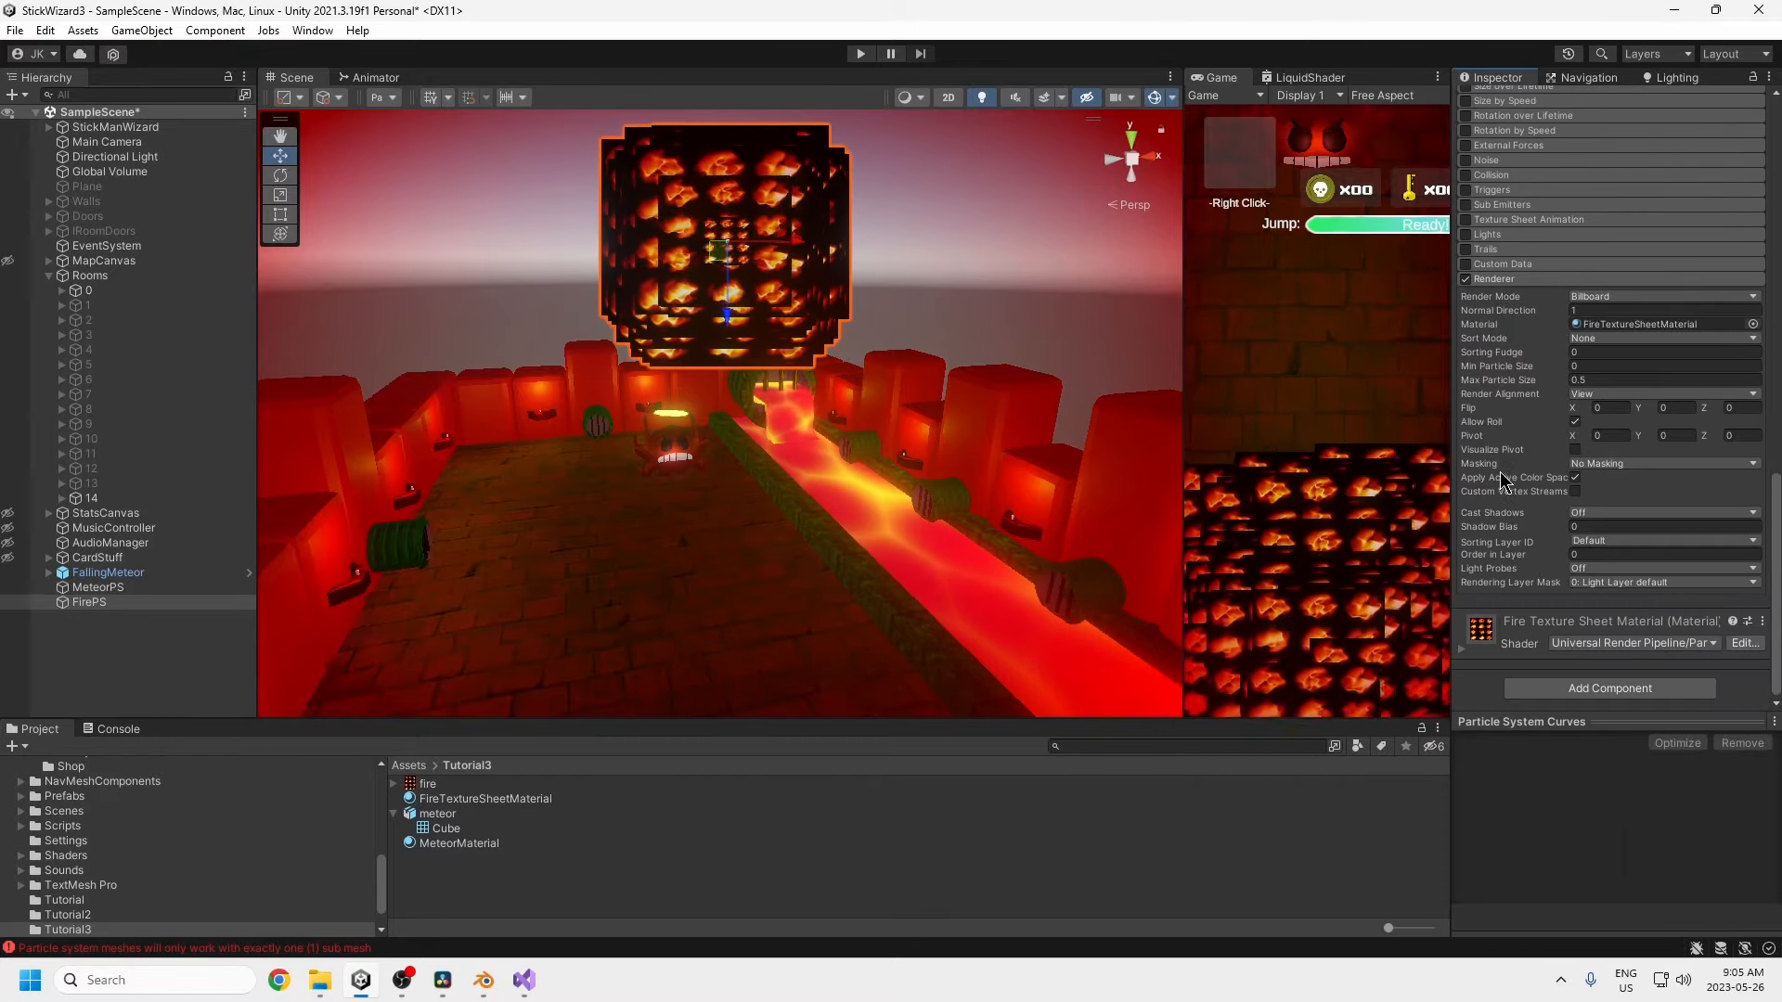
{"action": "left_click", "coordinate": [1466, 469]}
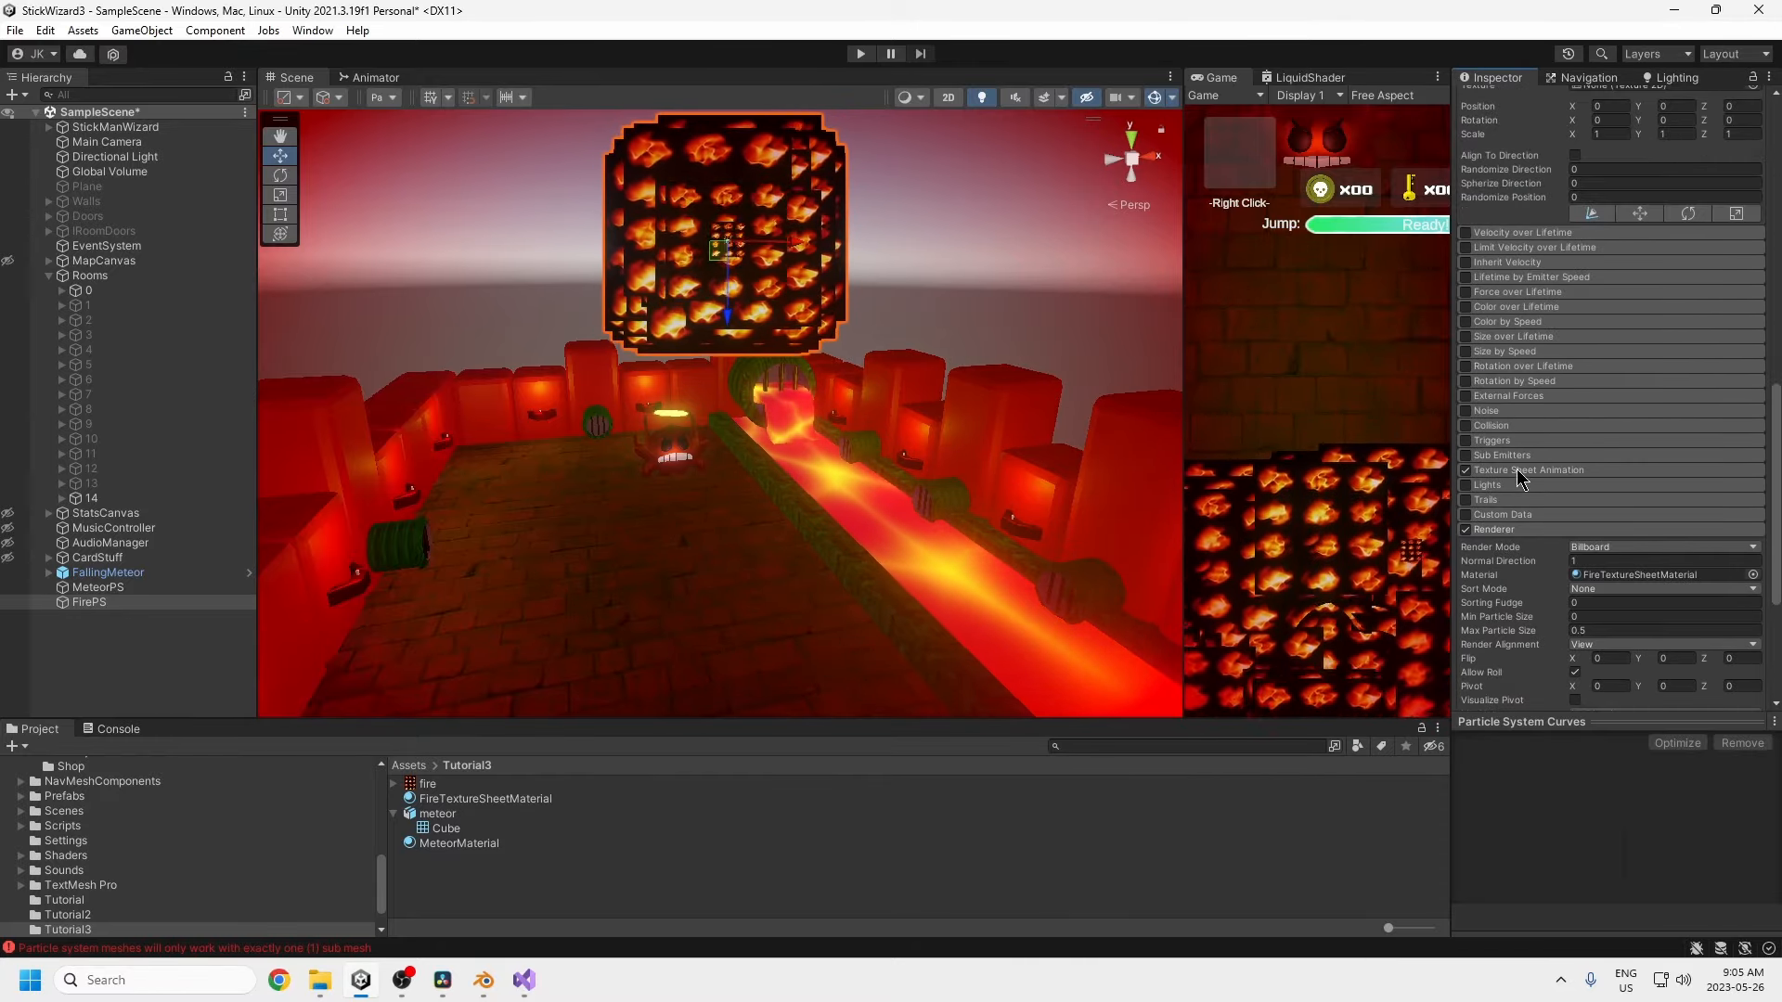
{"action": "left_click", "coordinate": [1484, 471]}
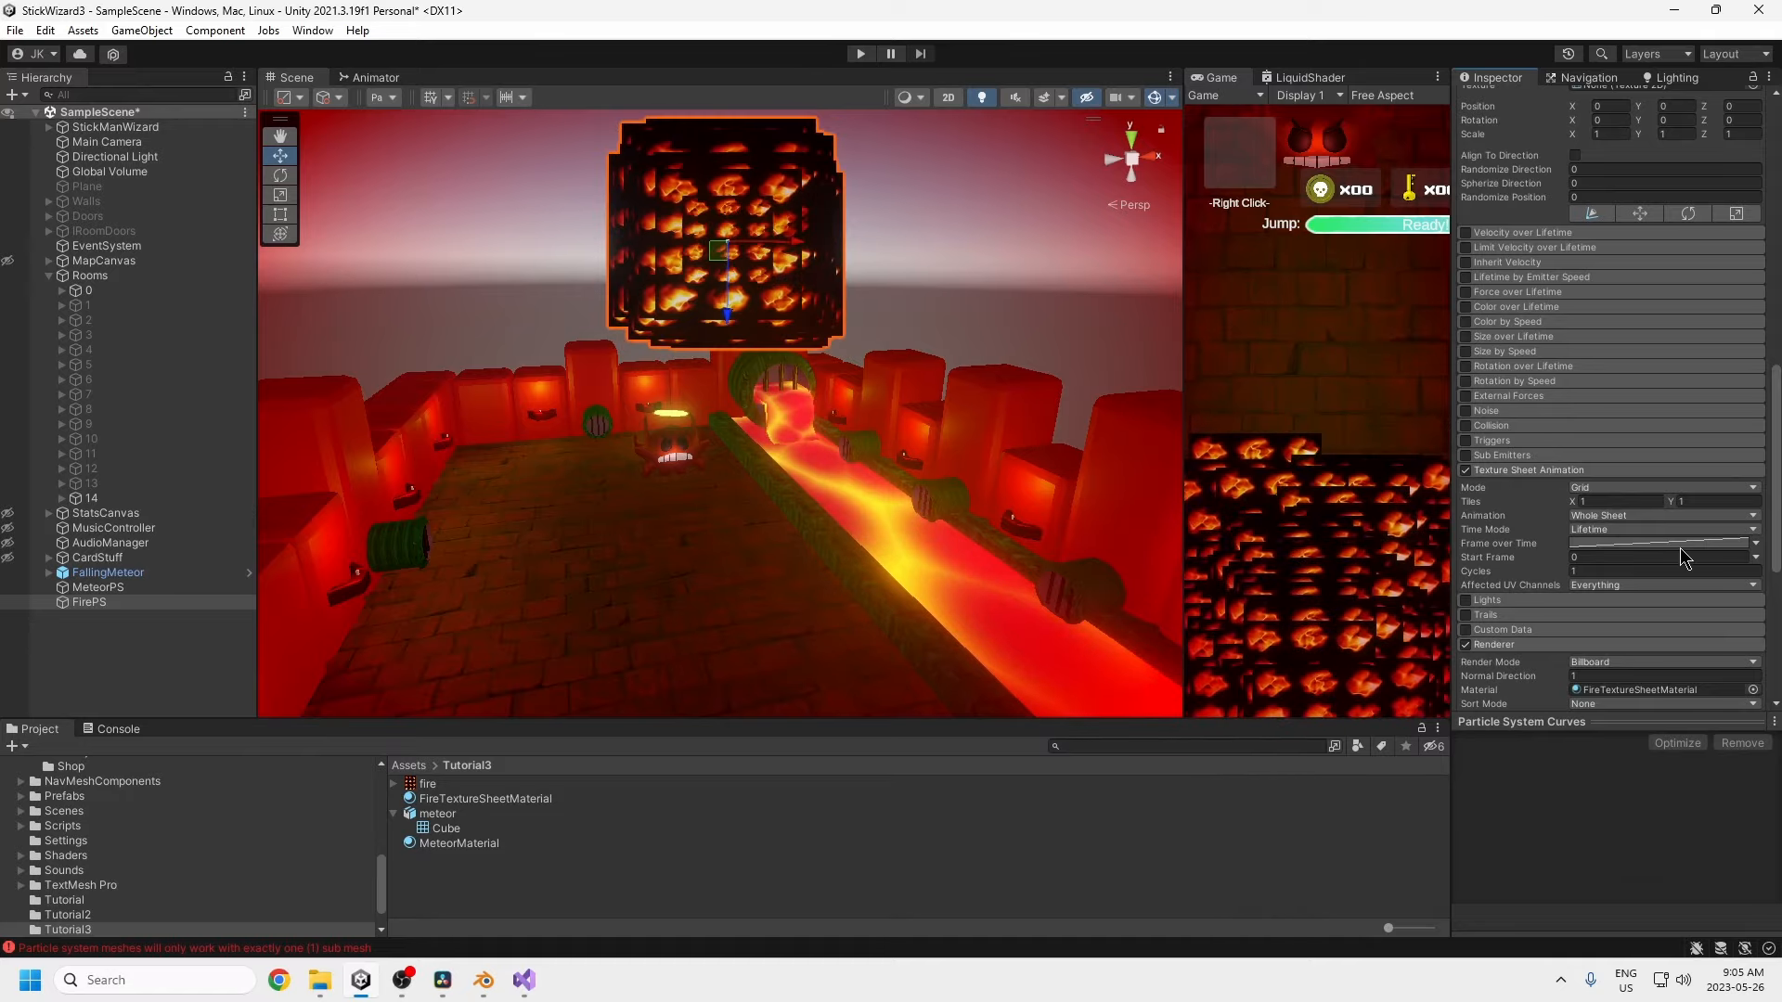
- Try a texture sheet grid of 4 tiles in X and 3 in Y on FirePS
{"action": "left_click", "coordinate": [1615, 502]}
{"action": "type", "text": "4"}
{"action": "key", "text": "Tab"}
{"action": "type", "text": "3"}
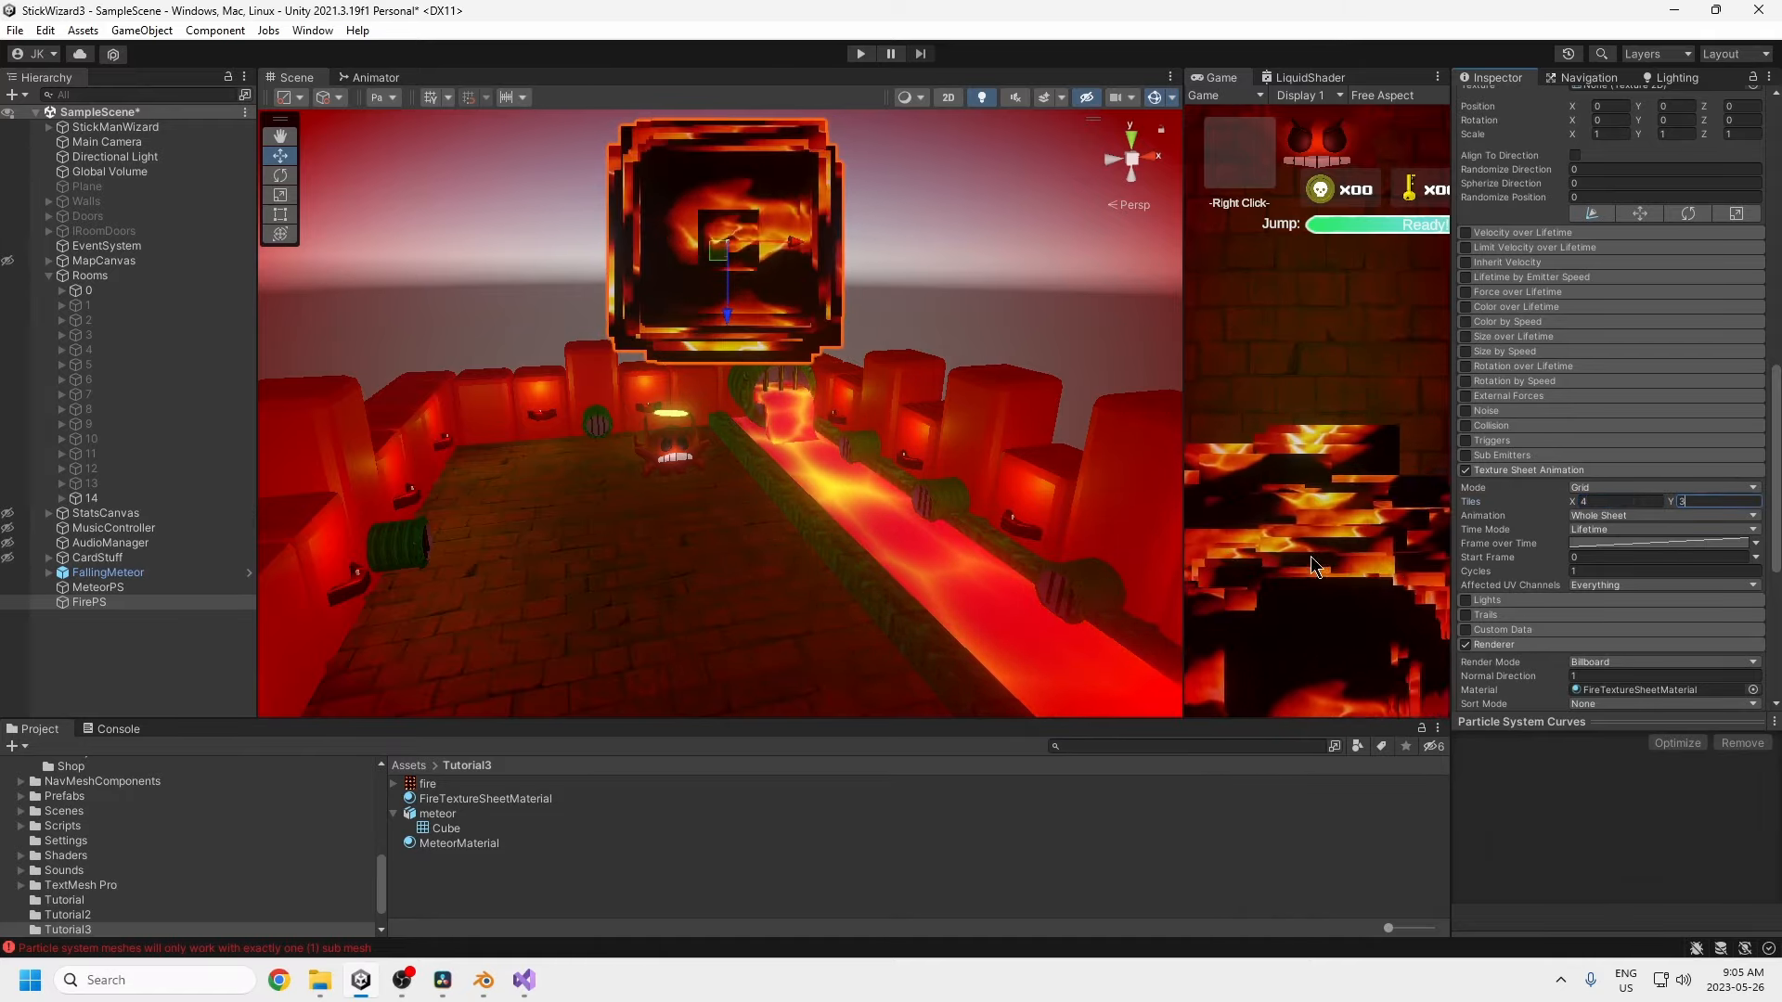
- Set FirePS's texture sheet animation tiles to X 3 and Y 4
{"action": "key", "text": "BackSpace"}
{"action": "type", "text": "4"}
{"action": "left_click", "coordinate": [1584, 501]}
{"action": "type", "text": "3"}
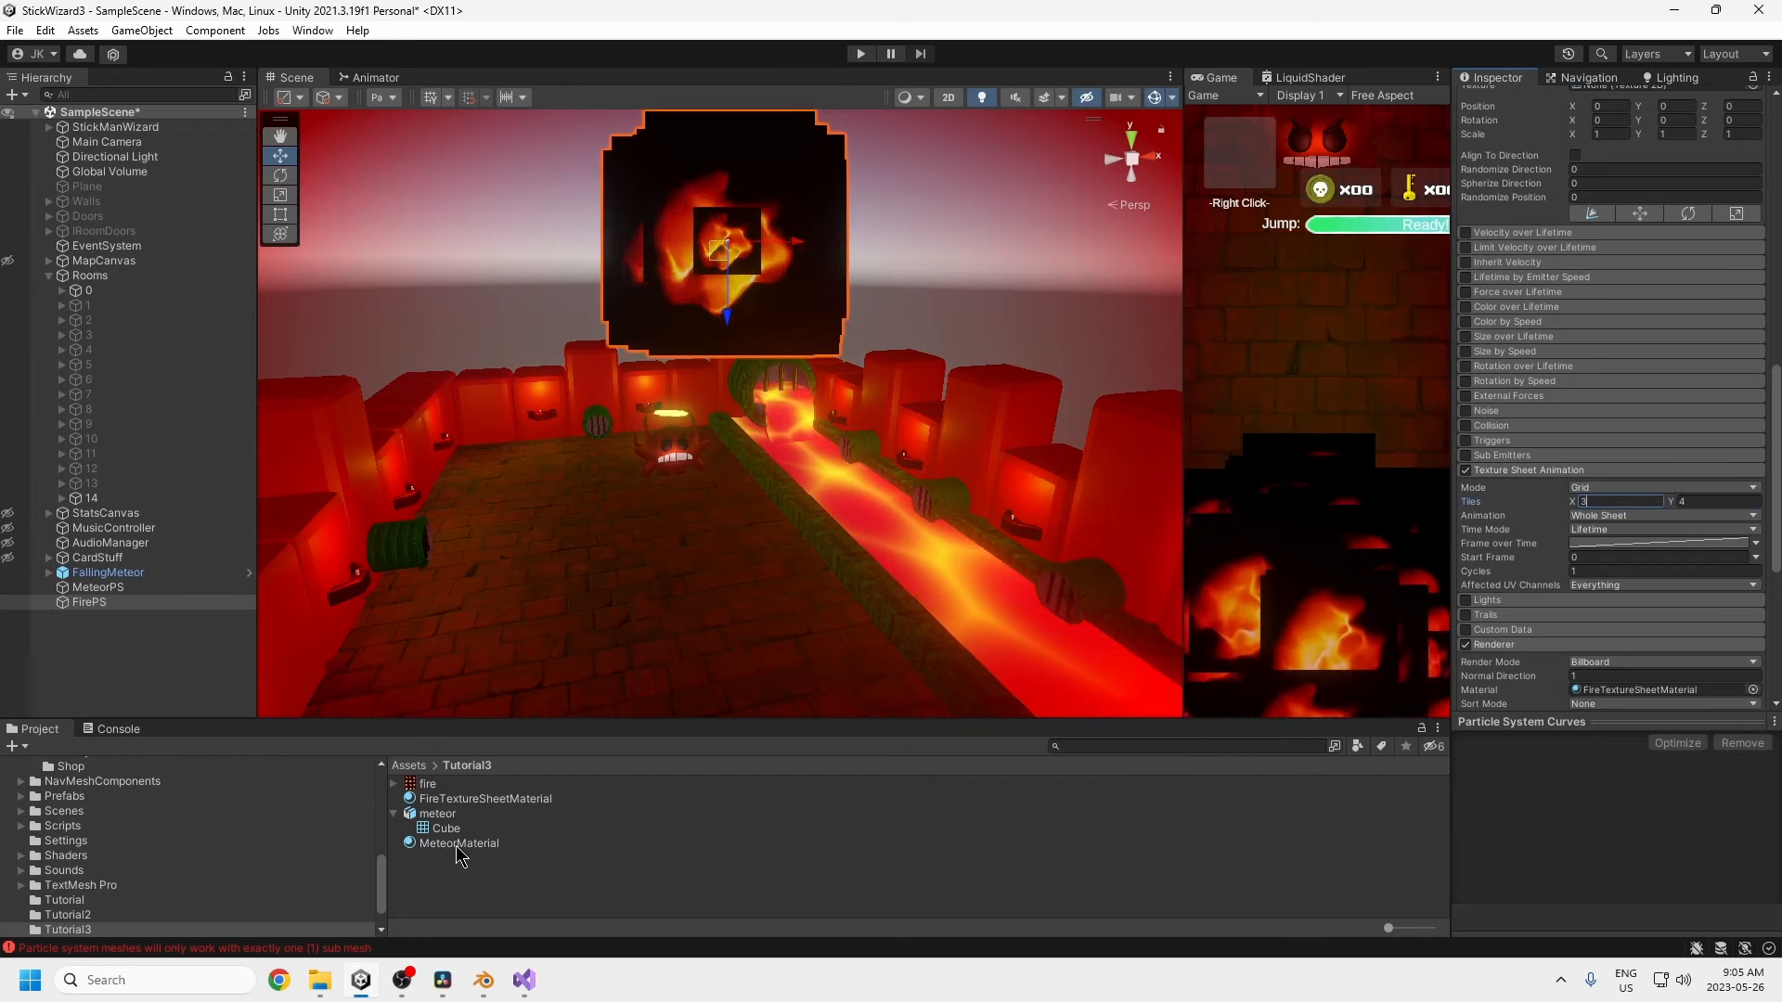
- Change FireTextureSheetMaterial's blending mode to Additive
{"action": "left_click", "coordinate": [511, 843]}
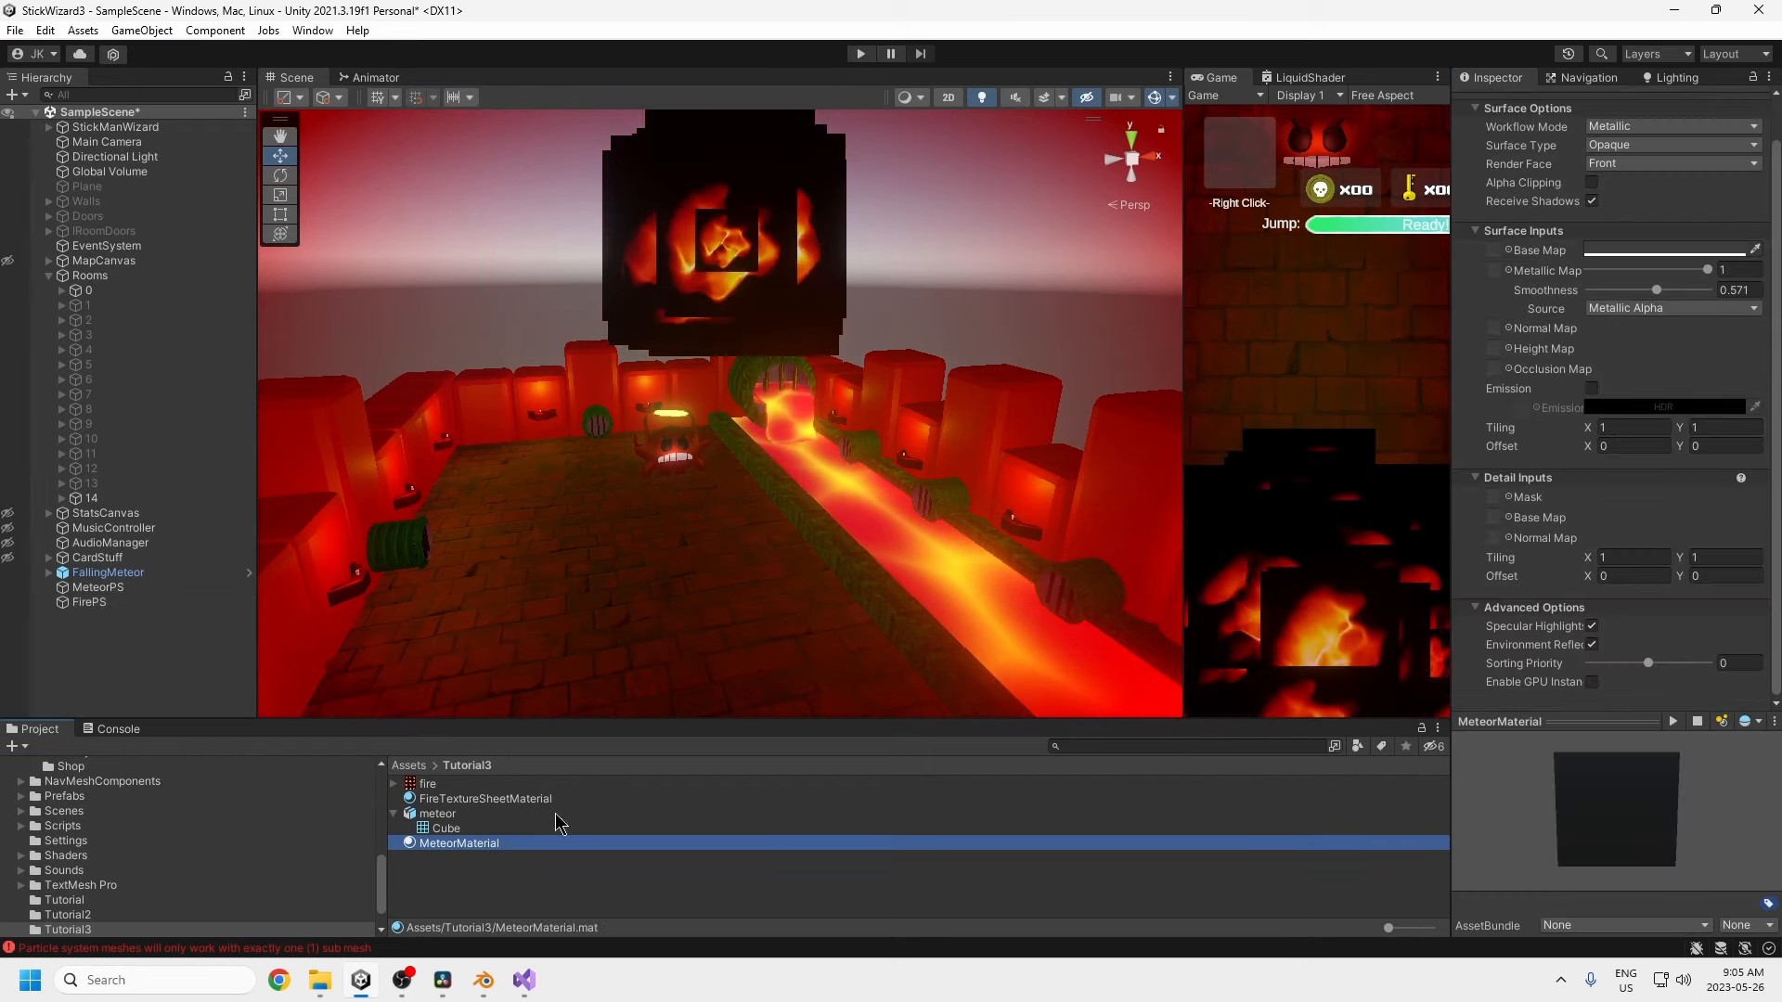
{"action": "left_click", "coordinate": [468, 800]}
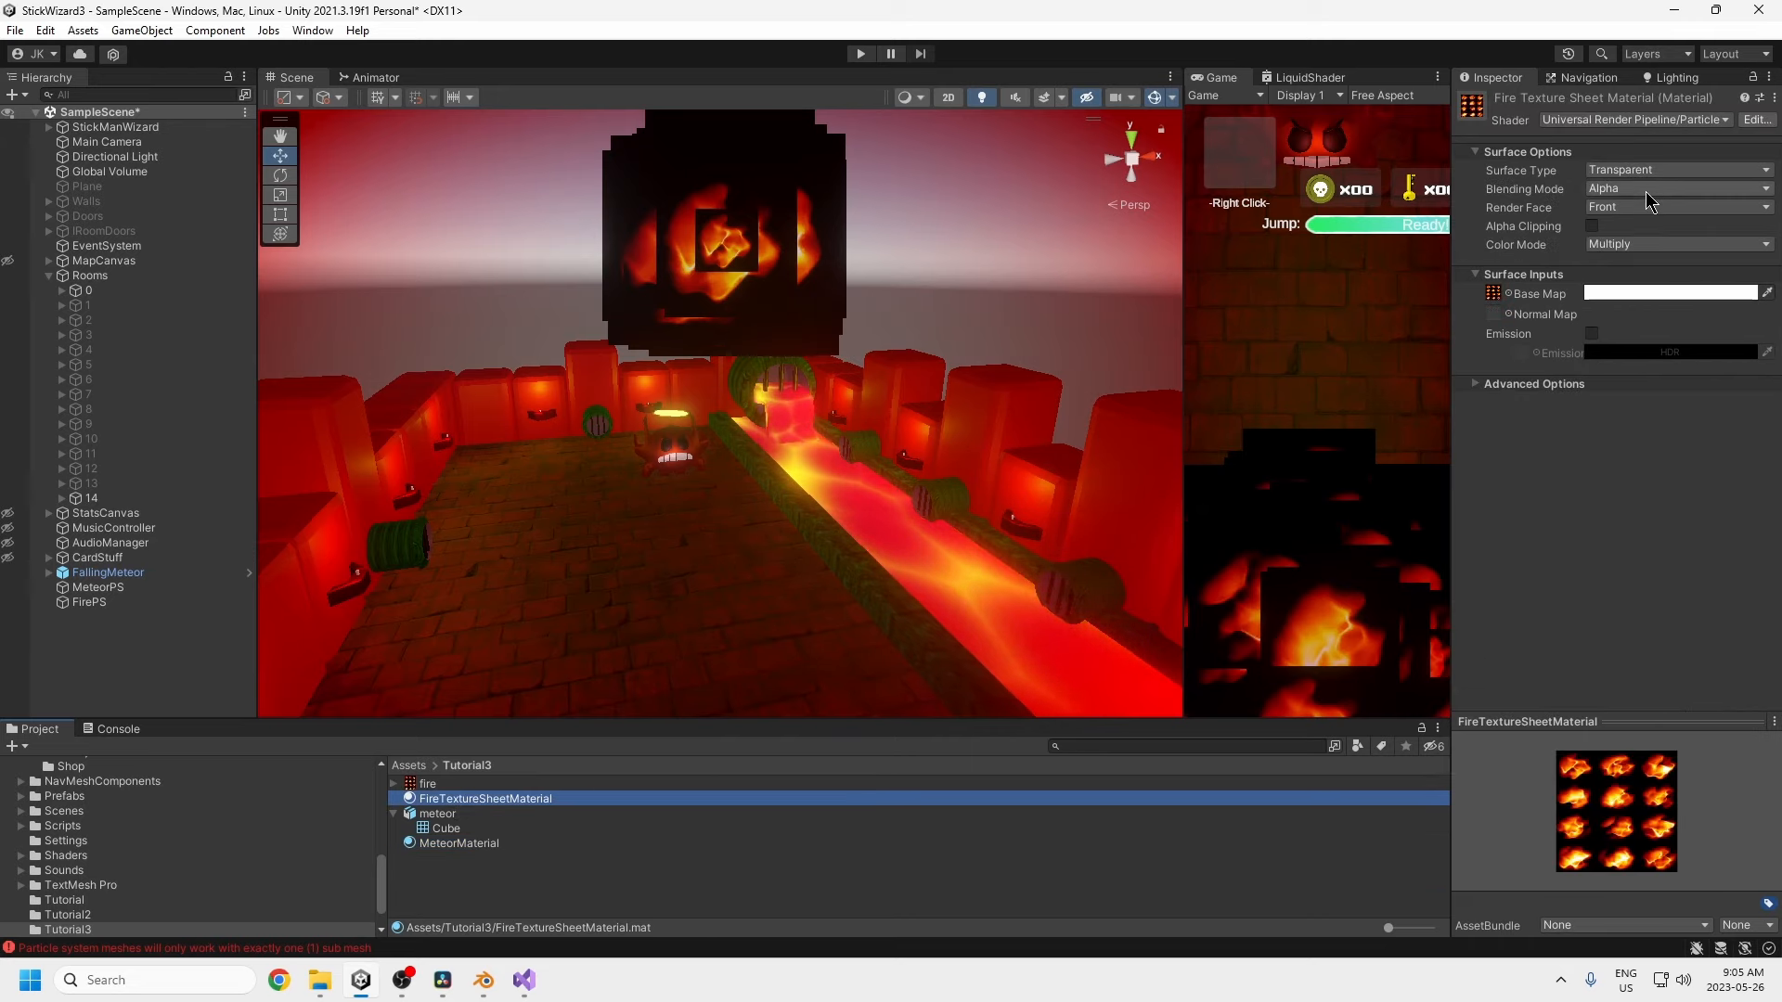
{"action": "left_click", "coordinate": [1641, 251]}
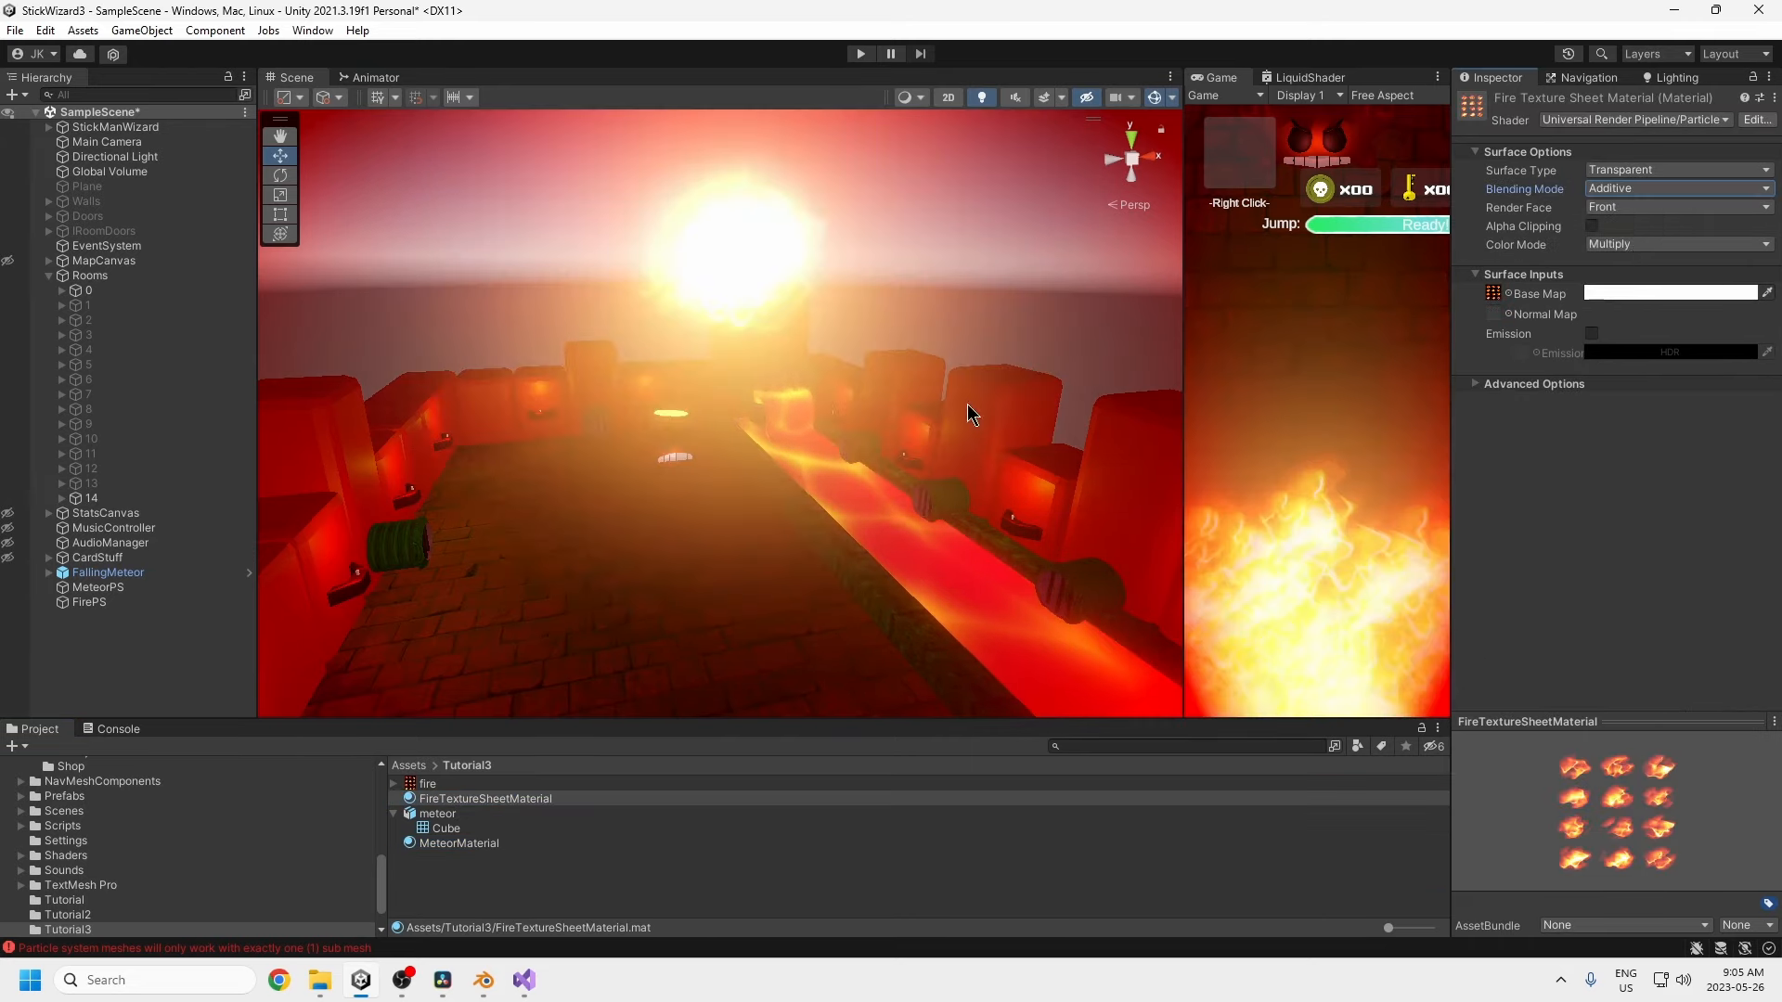
- Set FirePS's emission rate over time to 1 so individual fire particles can be inspected
{"action": "scroll", "coordinate": [783, 521], "scroll_direction": "down", "scroll_amount": 2}
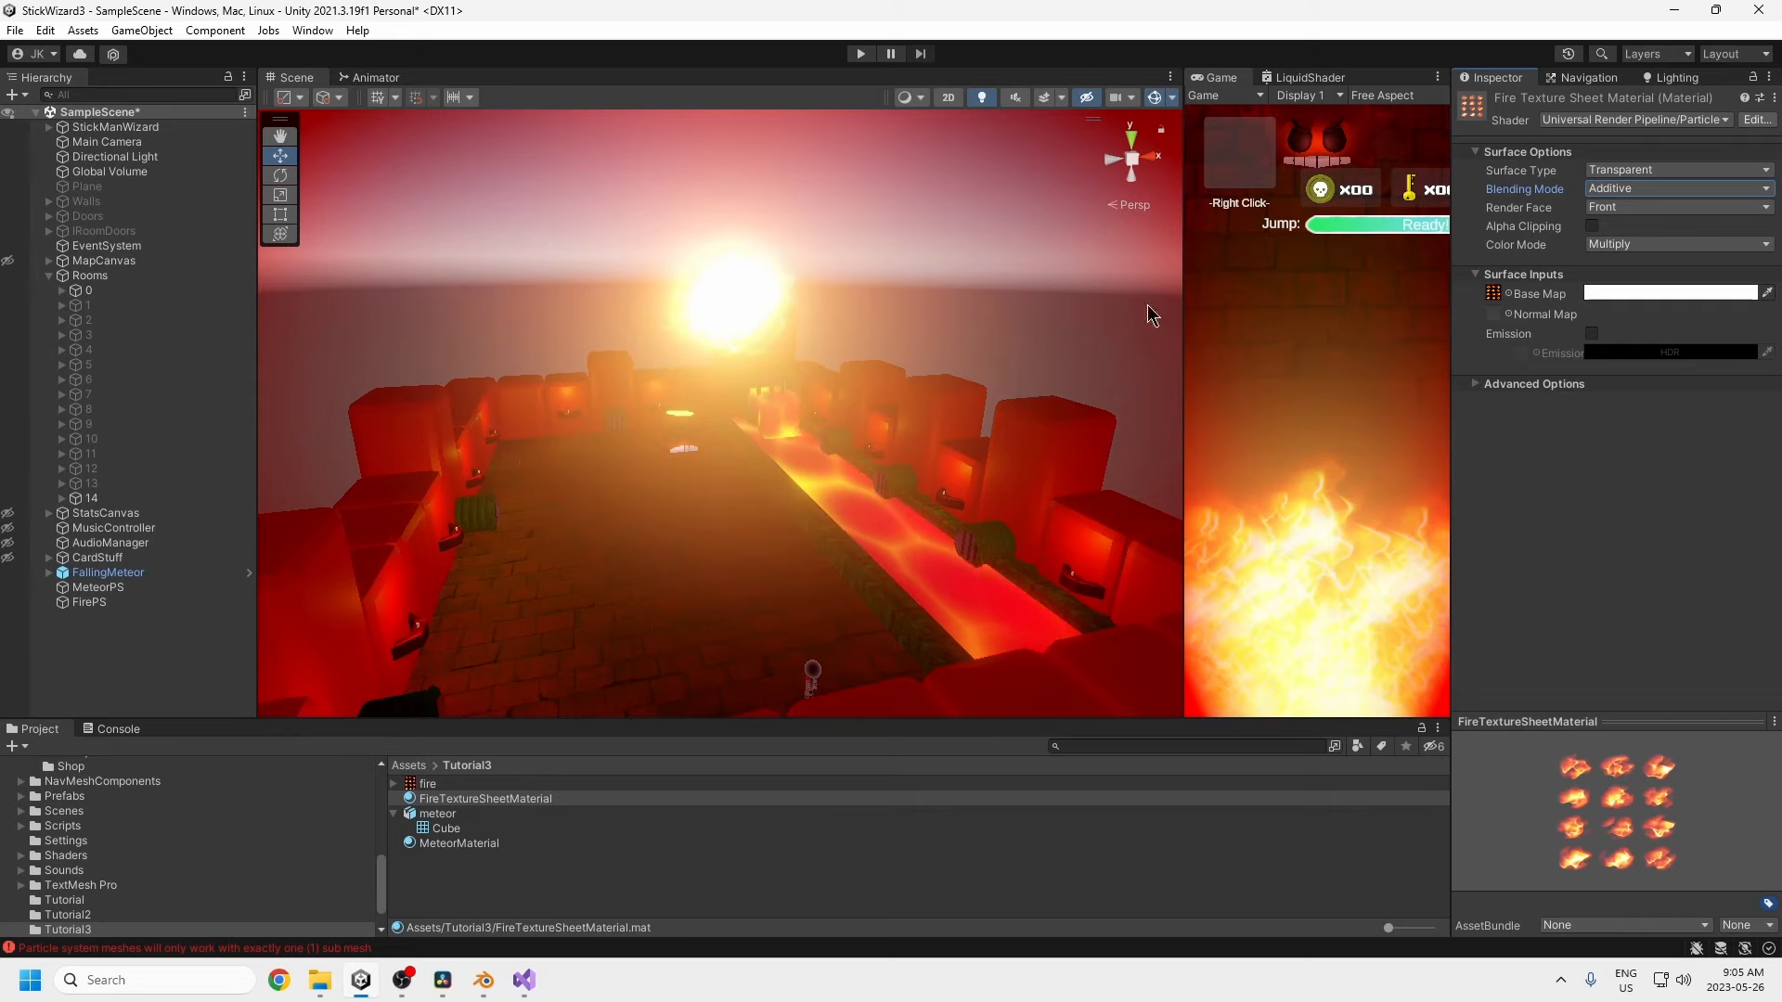
{"action": "left_click", "coordinate": [102, 602]}
{"action": "right_click_drag", "start_coordinate": [756, 348], "coordinate": [799, 476]}
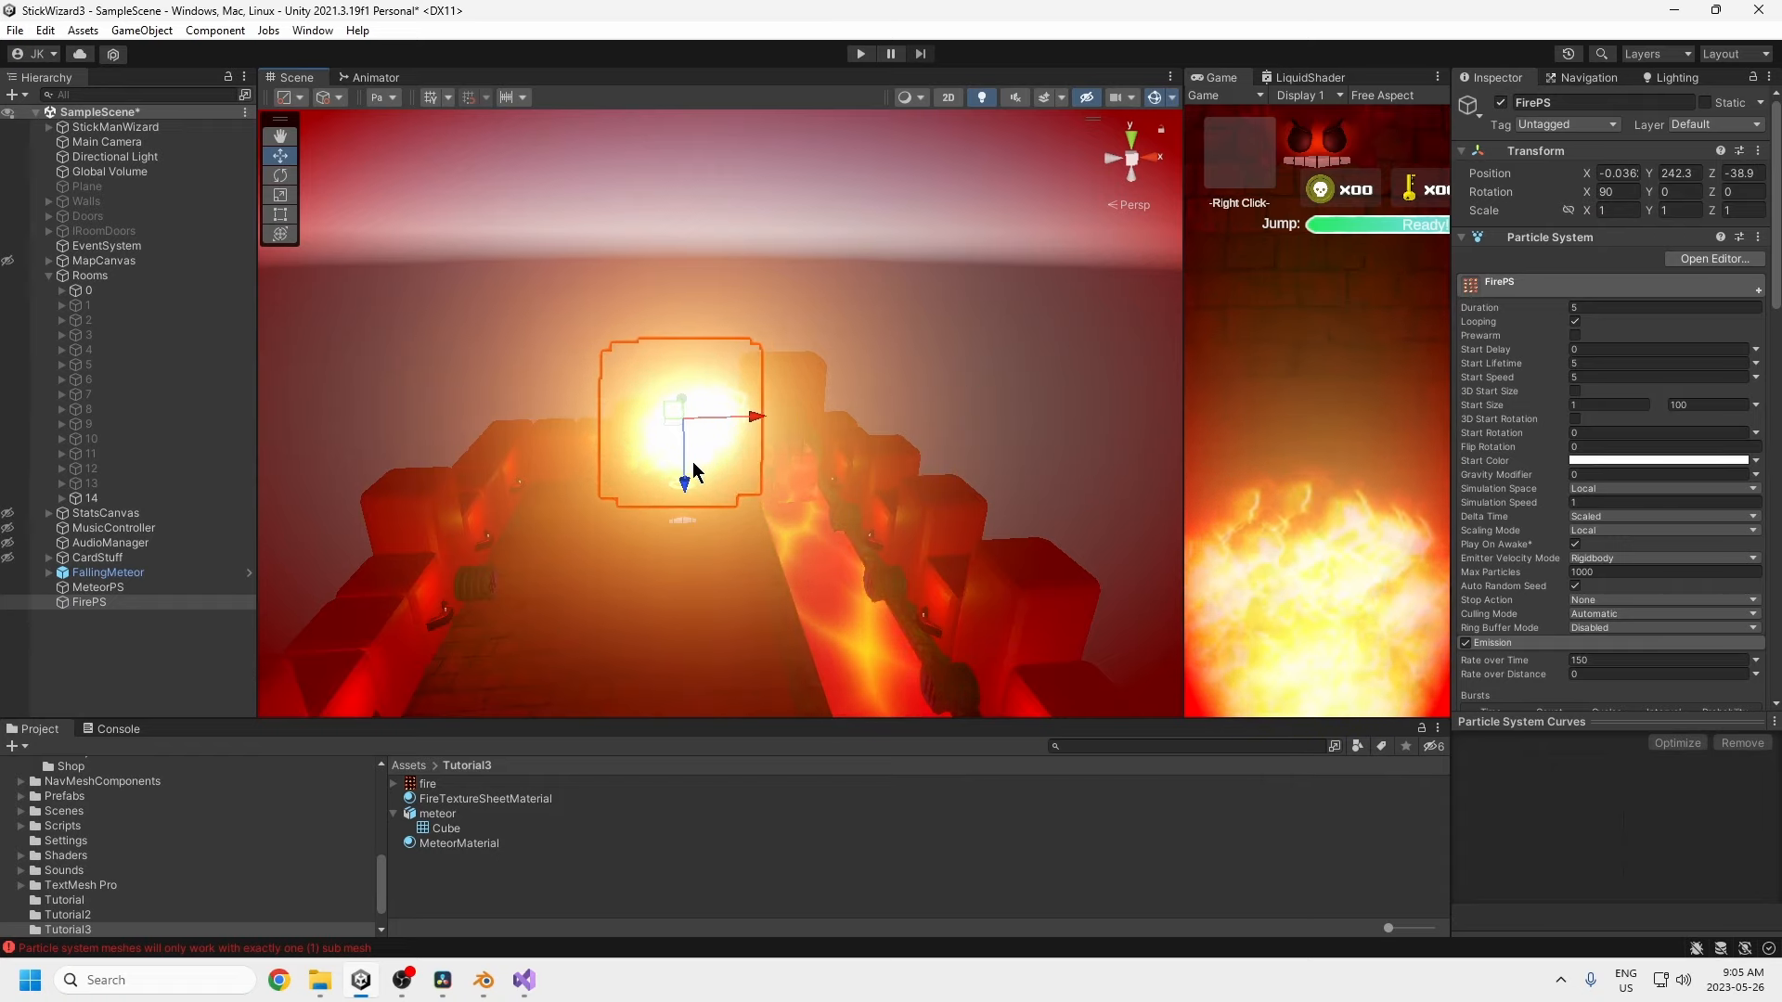
{"action": "scroll", "coordinate": [1494, 426], "scroll_direction": "down", "scroll_amount": 2}
{"action": "left_click", "coordinate": [1564, 562]}
{"action": "type", "text": "1"}
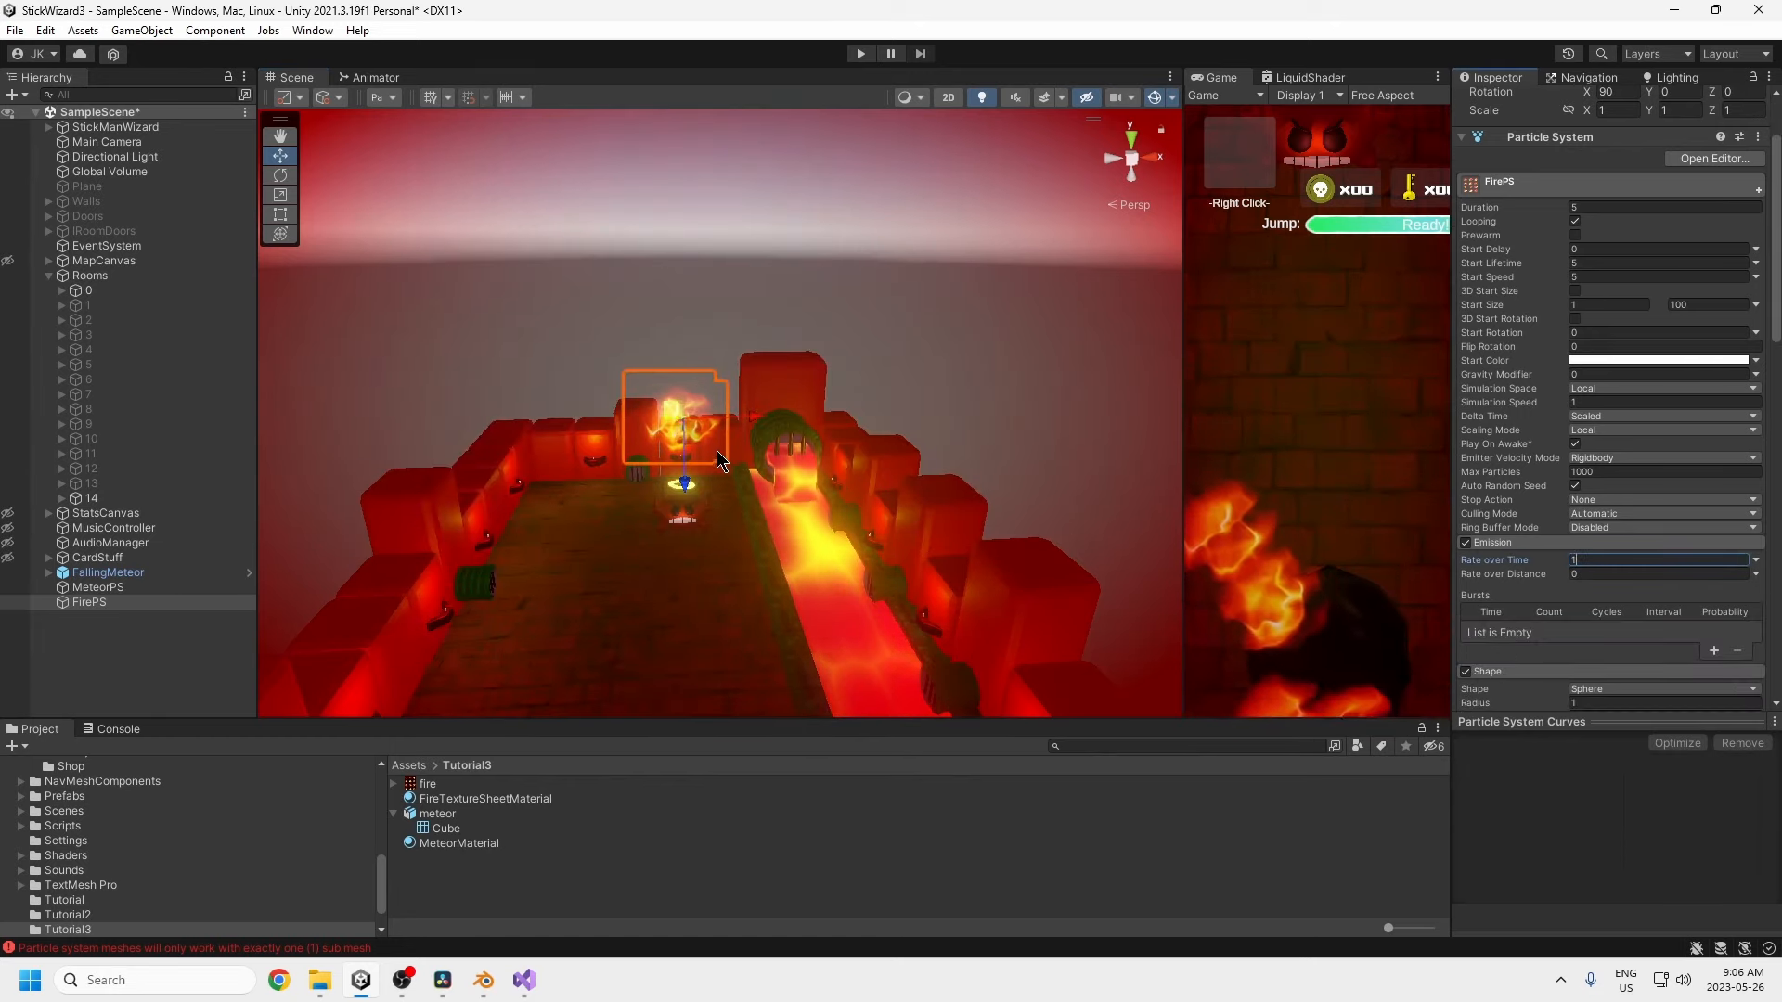
- Make FirePS's start rotation random between two constants, from -360 to 360
{"action": "left_click_drag", "start_coordinate": [717, 451], "coordinate": [766, 485], "text": "alt"}
{"action": "scroll", "coordinate": [782, 471], "scroll_direction": "up", "scroll_amount": 3}
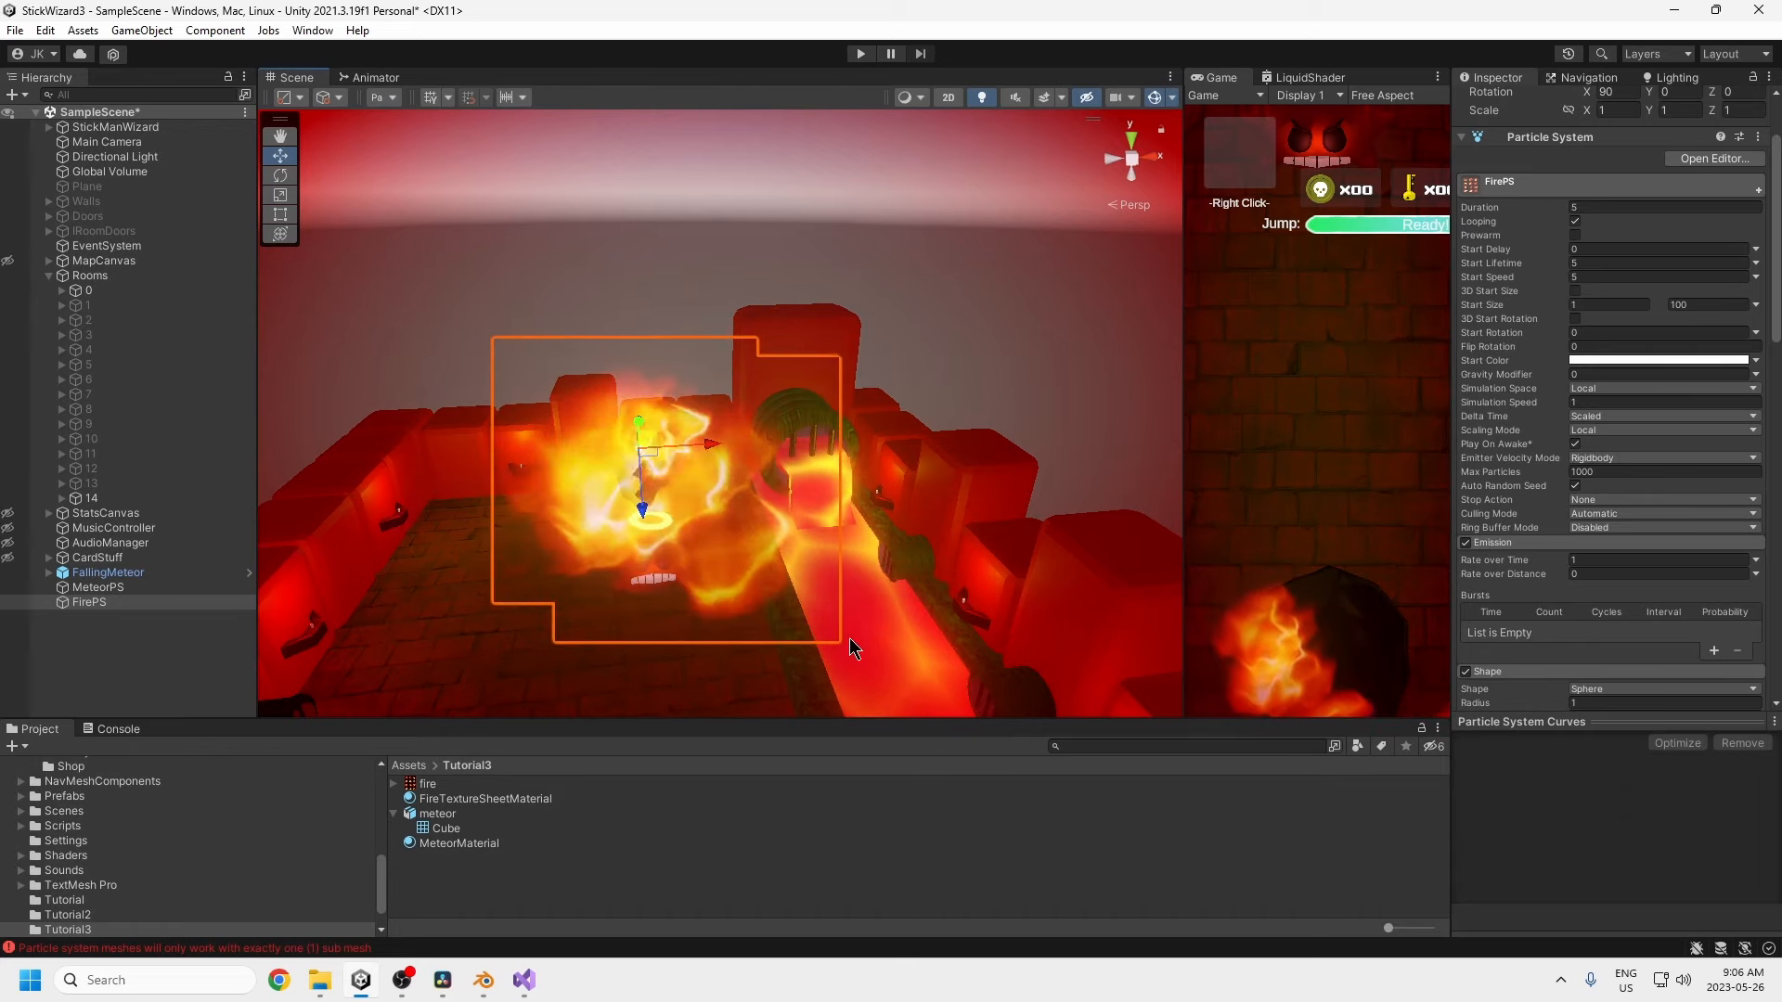
{"action": "scroll", "coordinate": [817, 620], "scroll_direction": "down", "scroll_amount": 3}
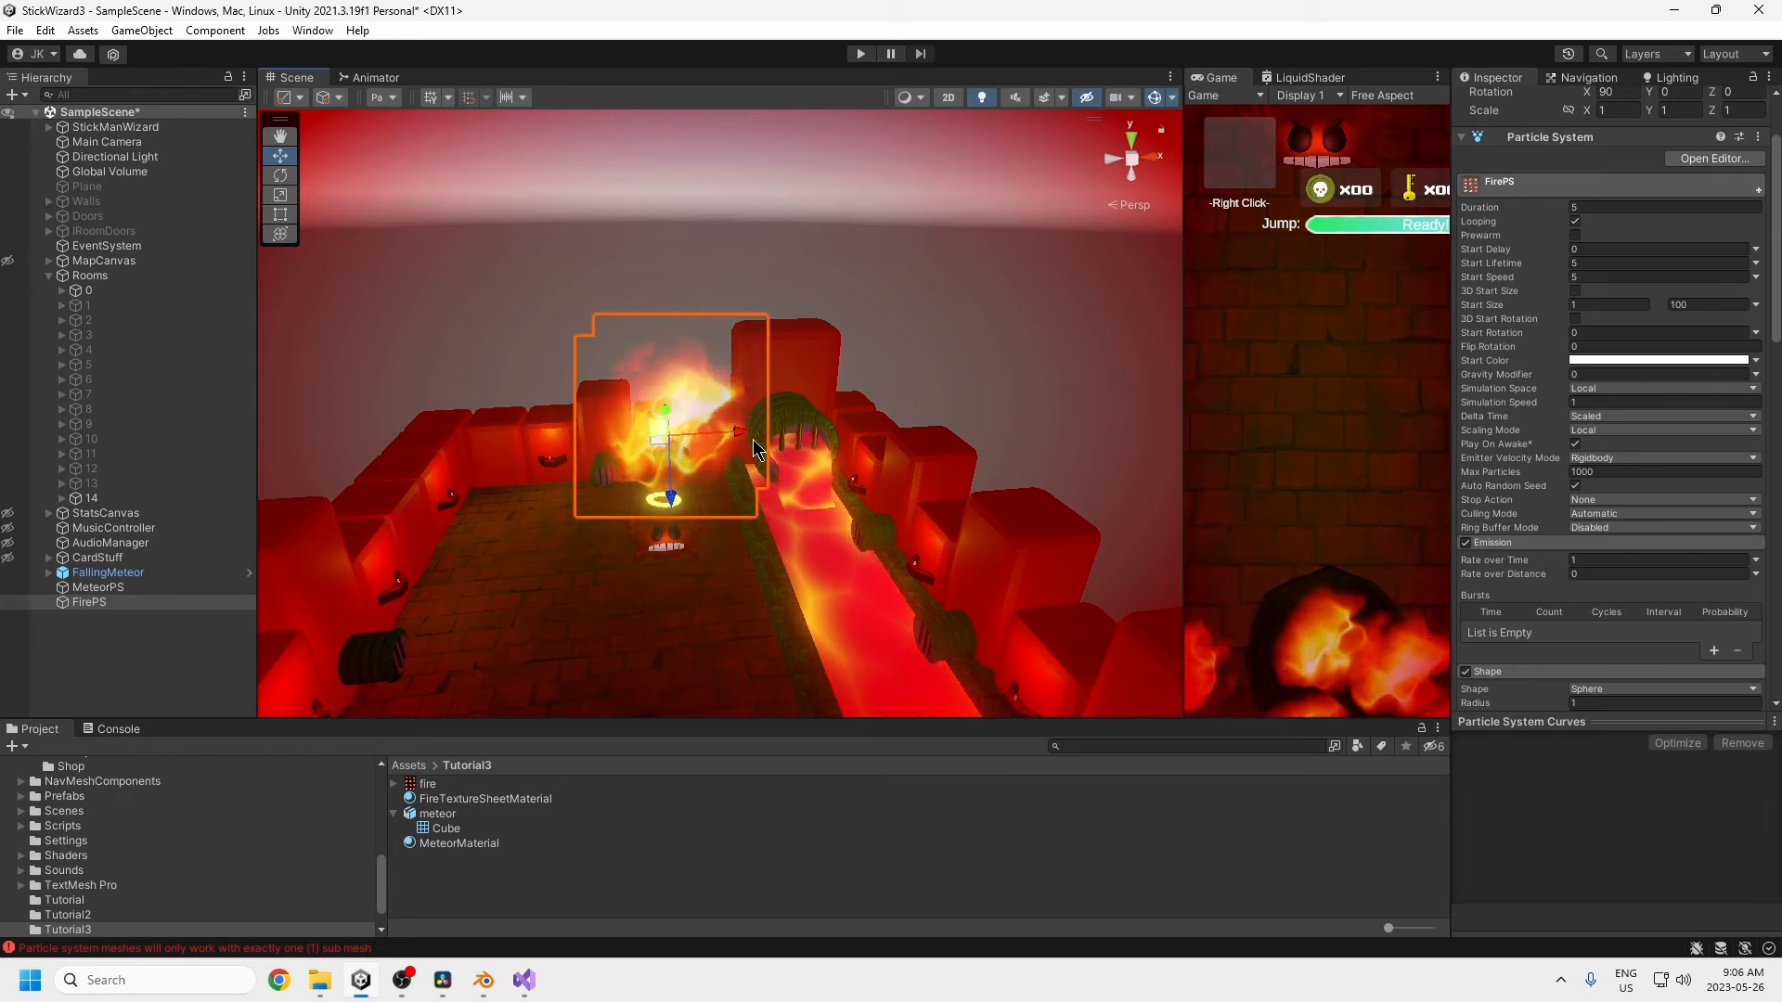
{"action": "left_click", "coordinate": [1755, 333]}
{"action": "left_click", "coordinate": [1665, 393]}
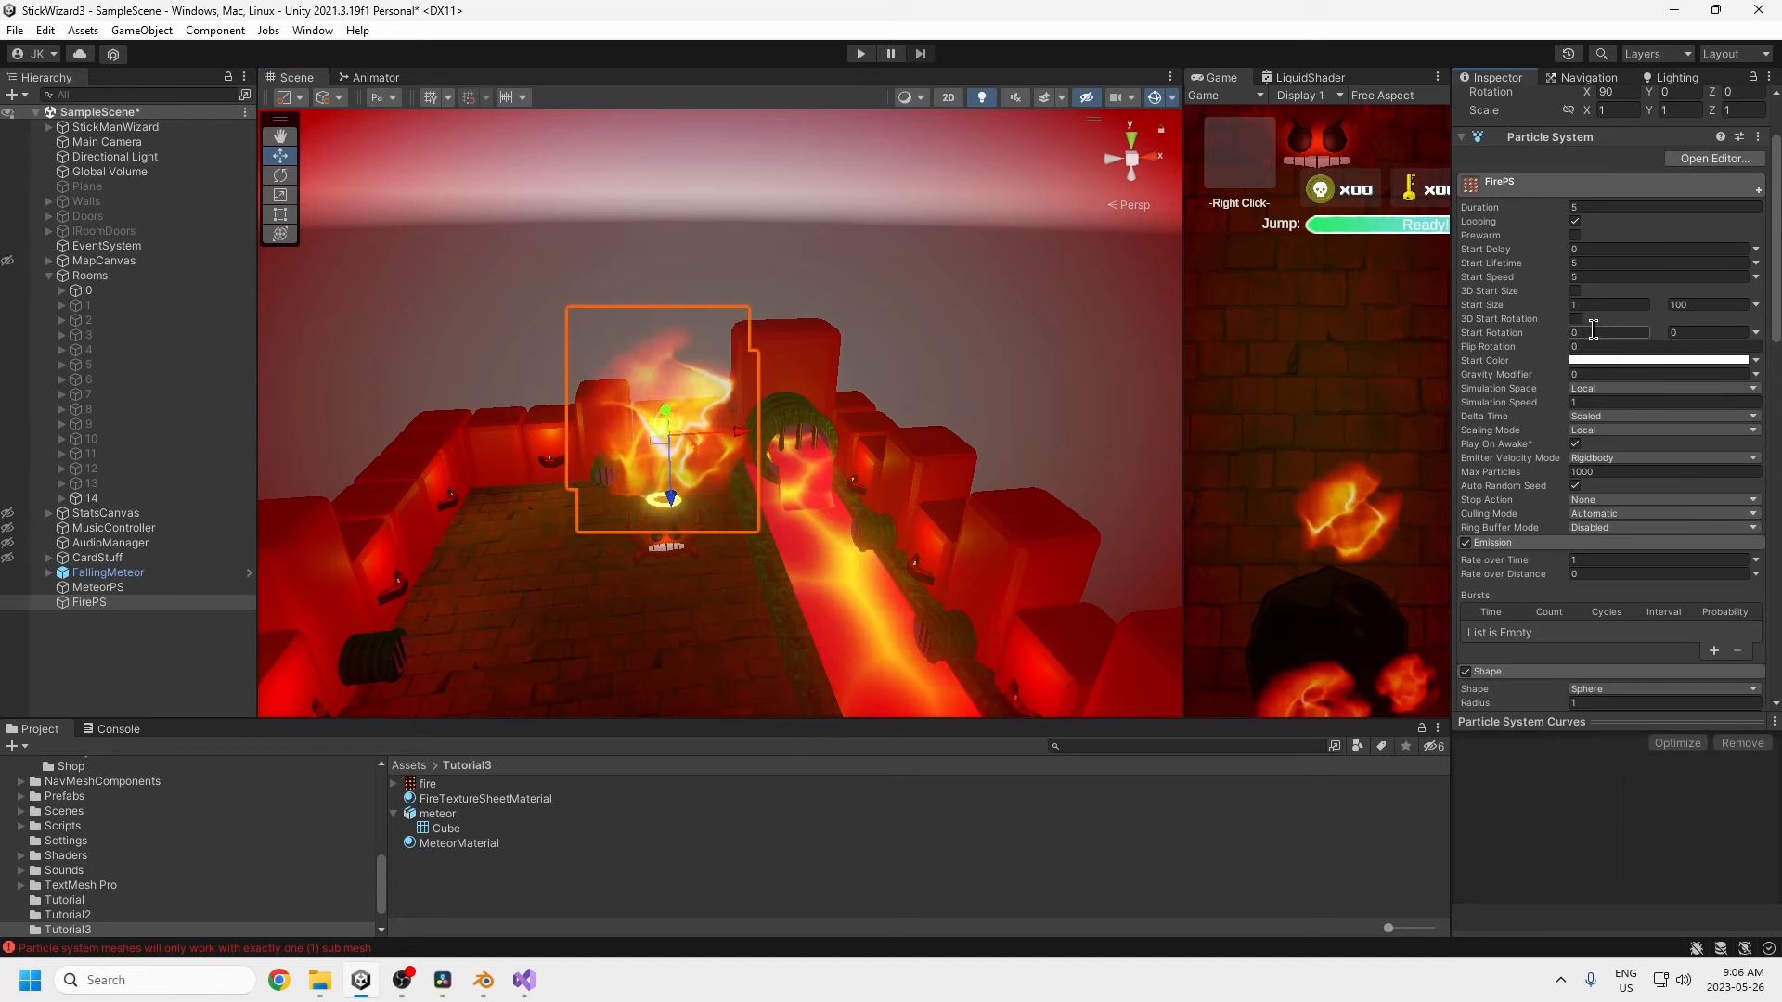
{"action": "left_click", "coordinate": [1617, 332]}
{"action": "type", "text": "-360"}
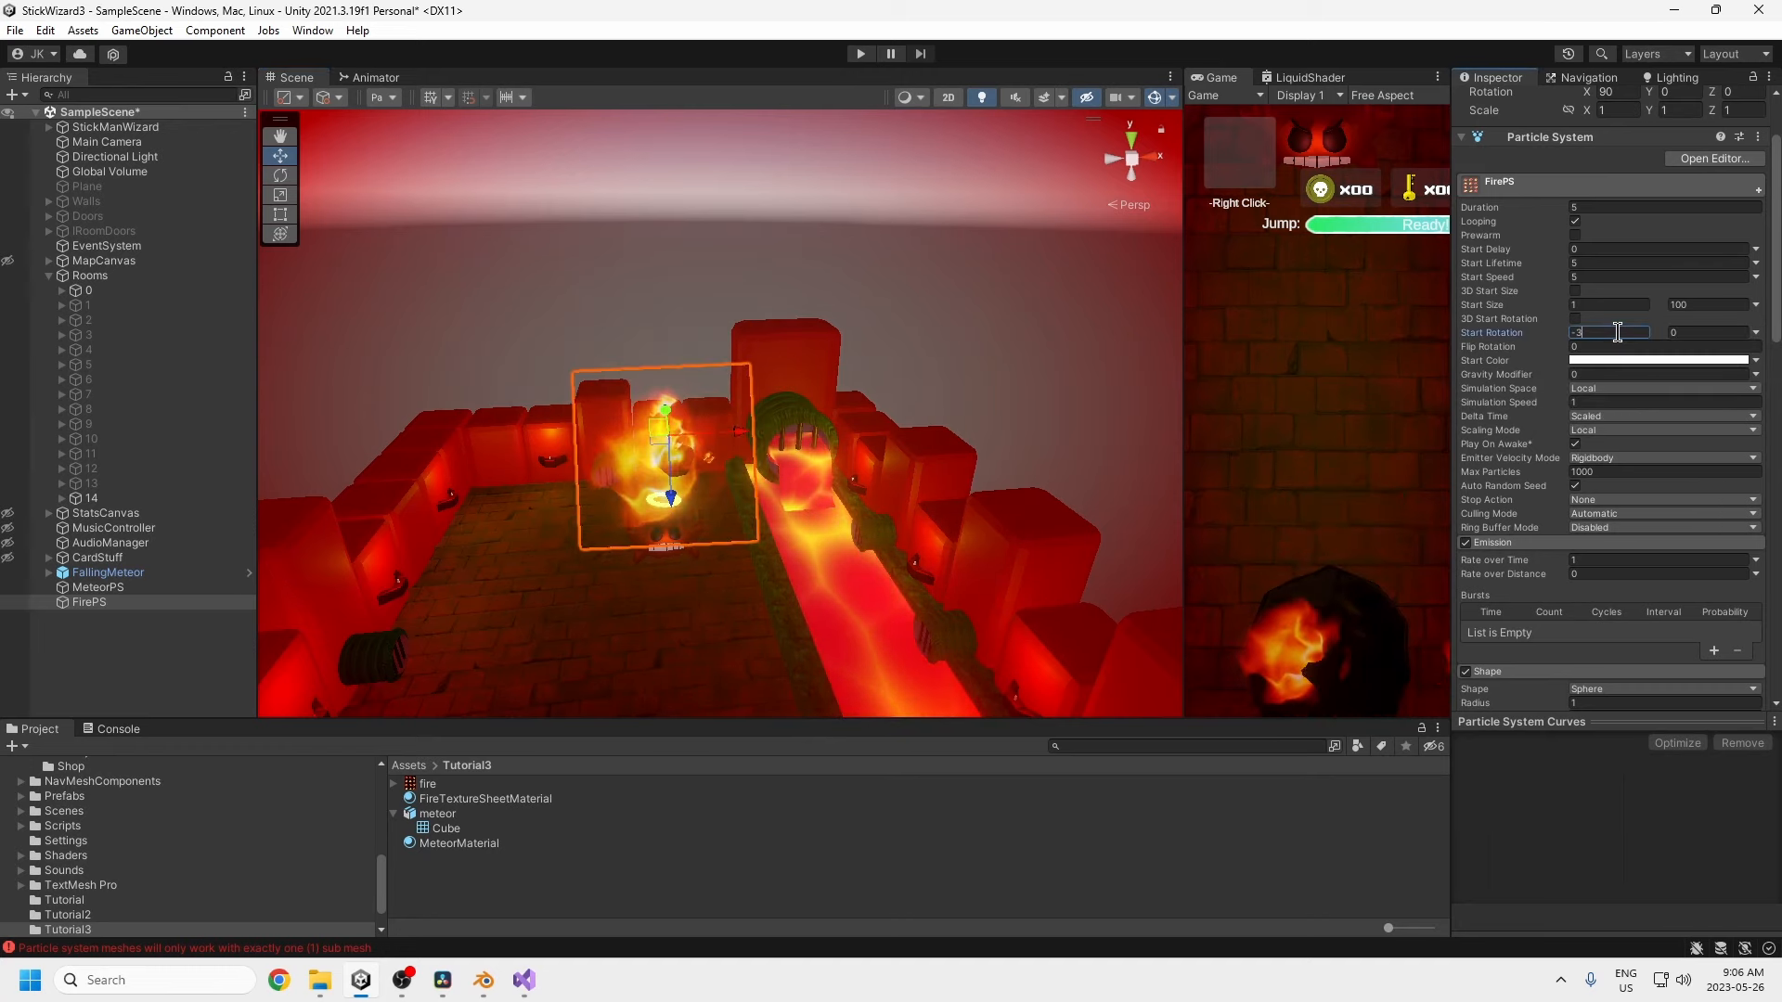
{"action": "type", "text": "360"}
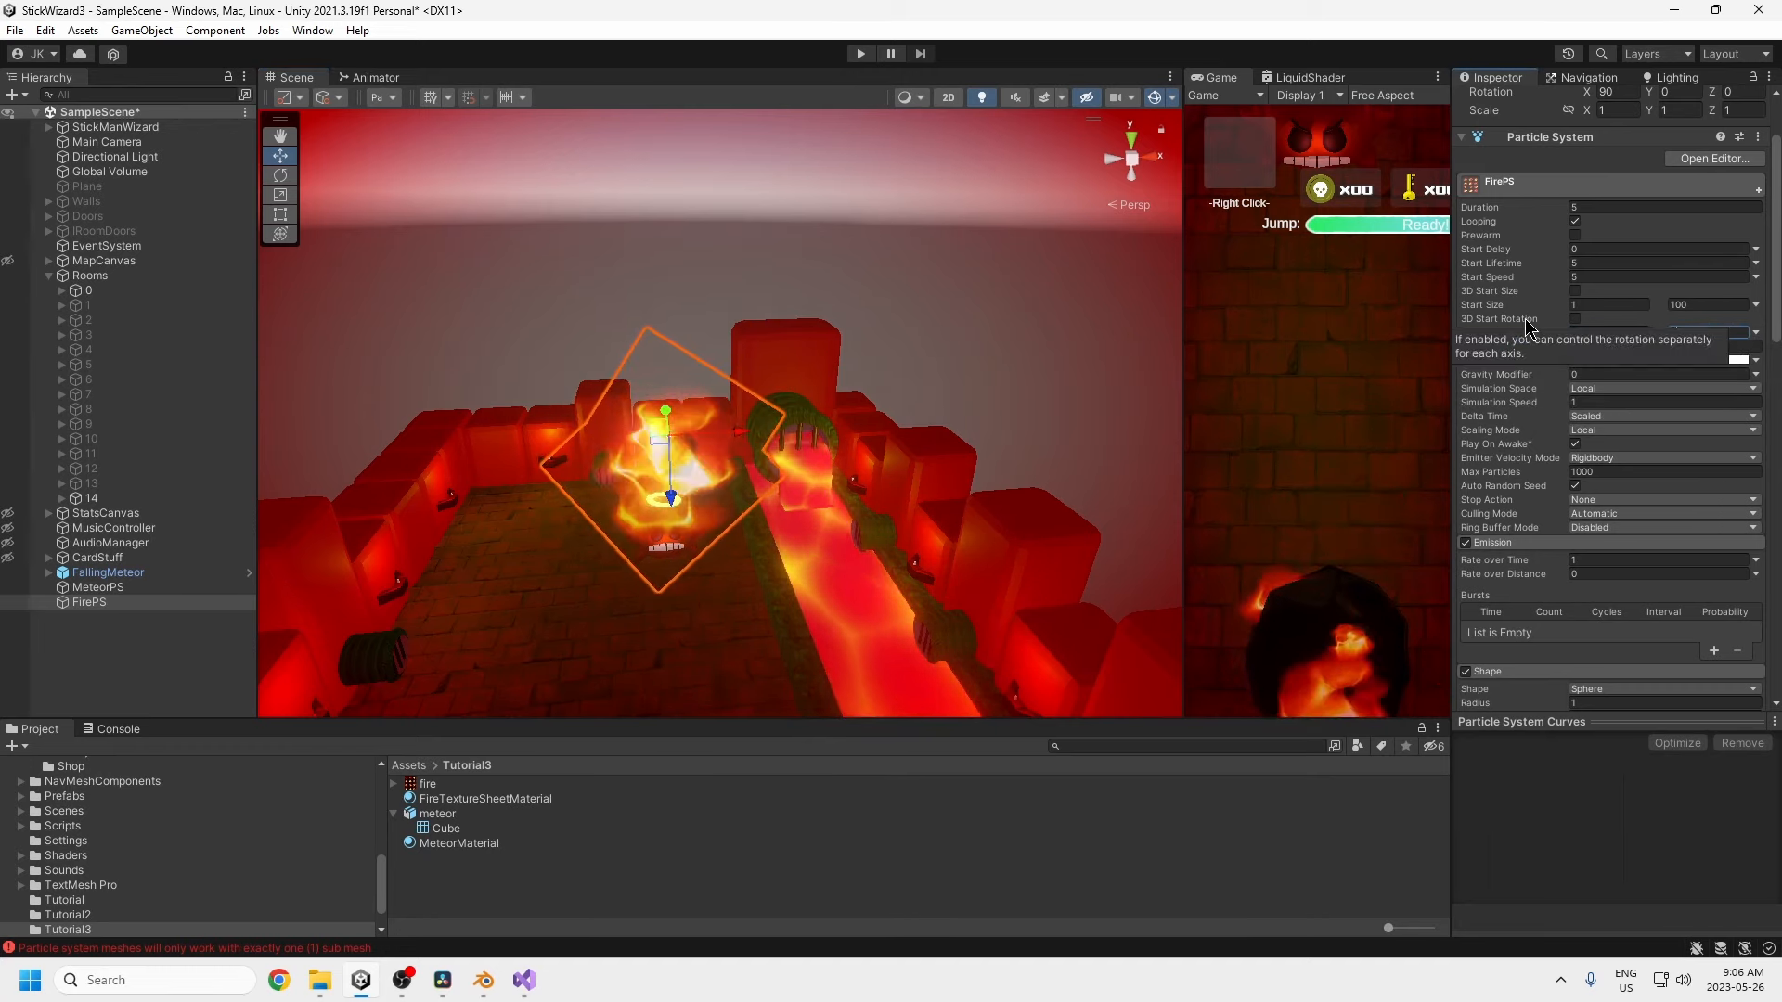
- Make FirePS's start speed random between 15 and 30, and set its minimum start size to 50
{"action": "middle_click_drag", "start_coordinate": [669, 409], "coordinate": [676, 442]}
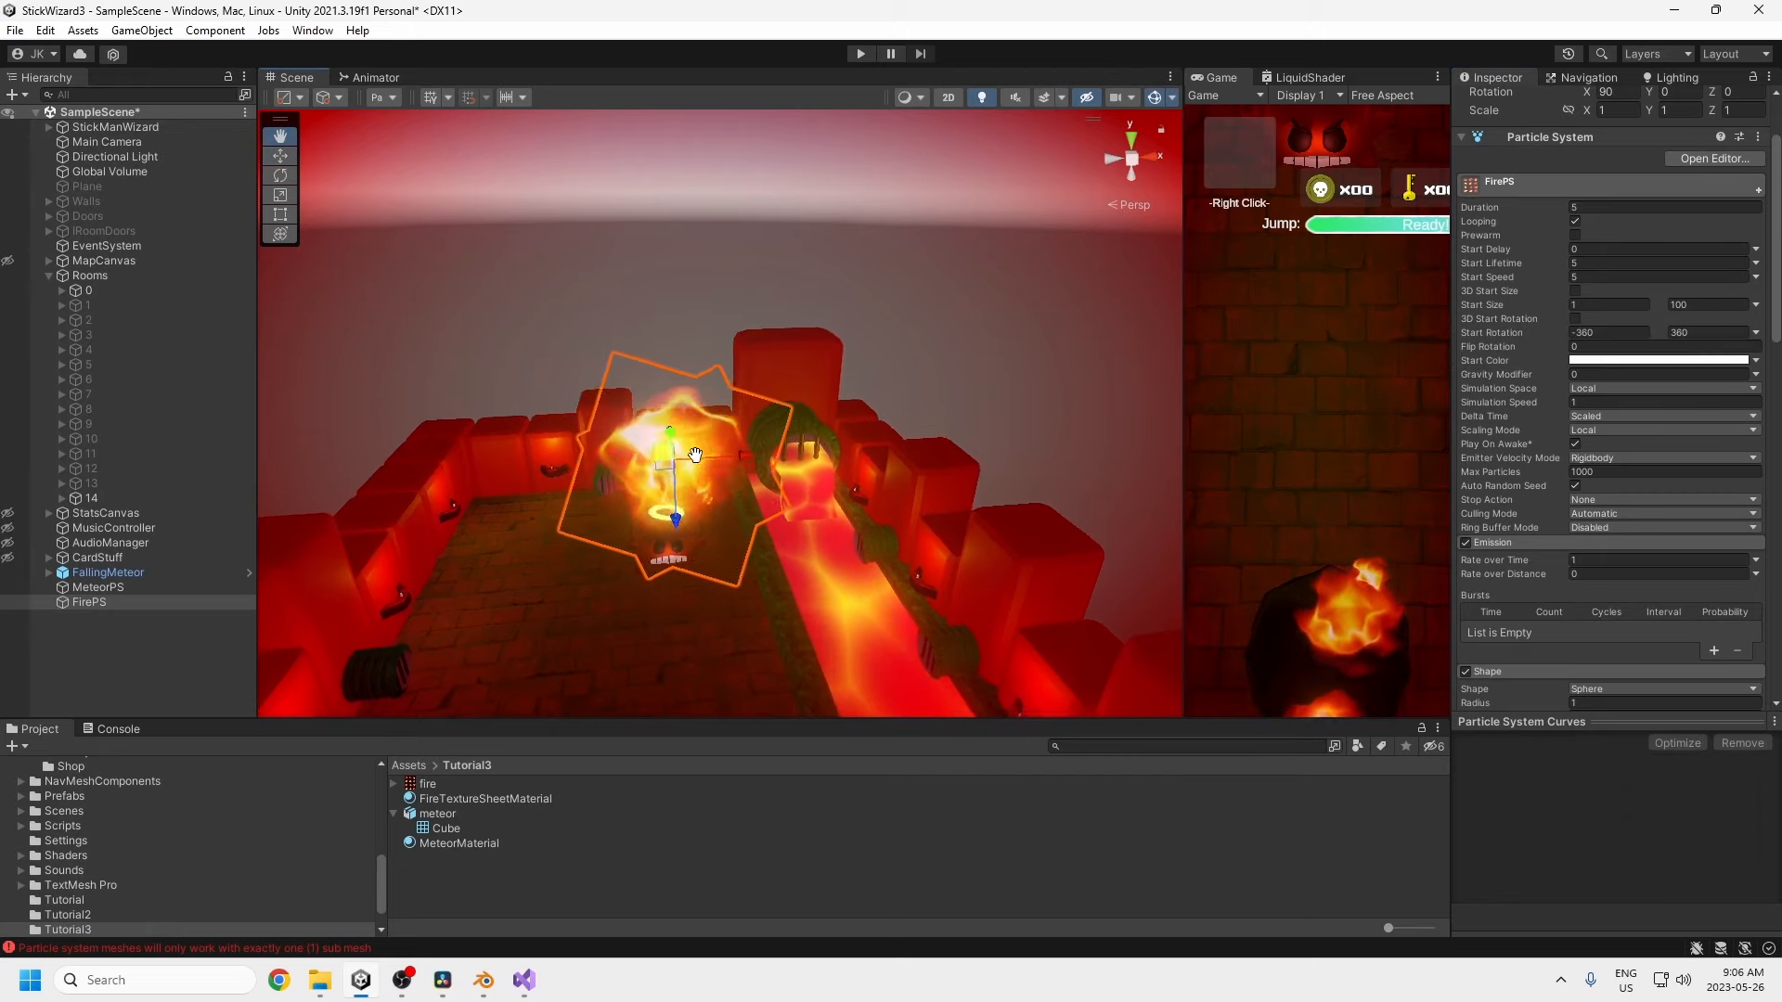
{"action": "scroll", "coordinate": [772, 538], "scroll_direction": "down", "scroll_amount": 2}
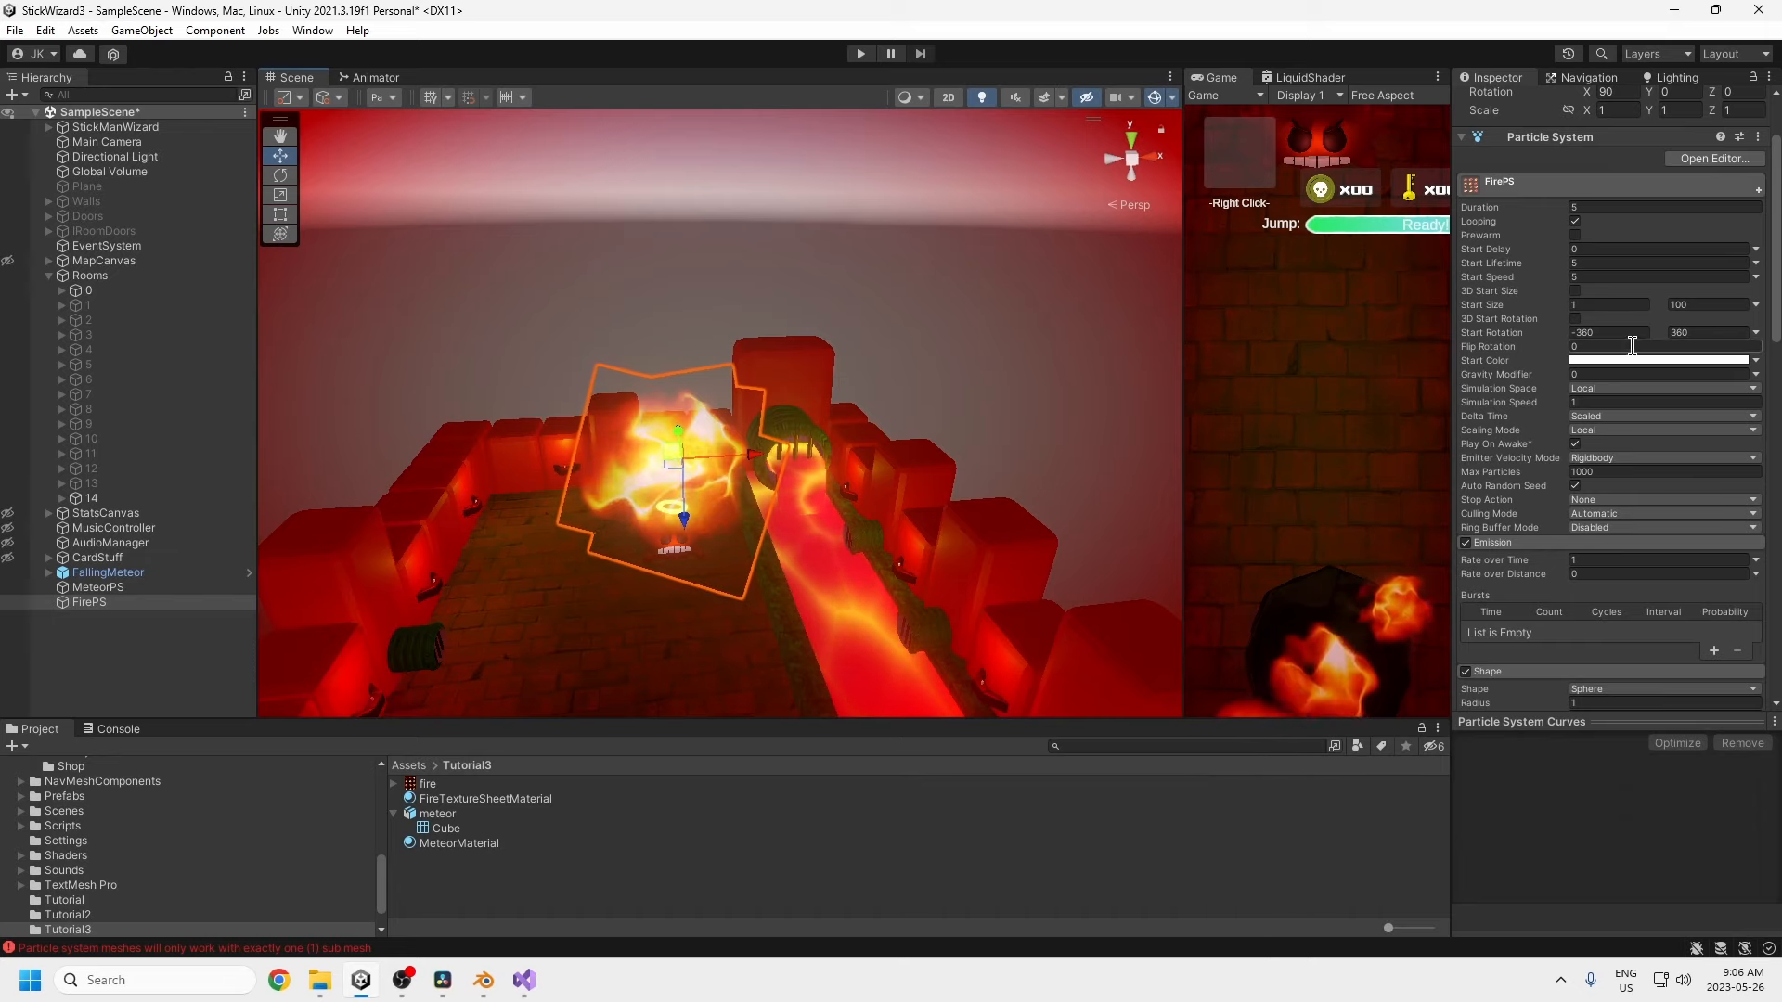
{"action": "left_click", "coordinate": [1755, 276]}
{"action": "left_click", "coordinate": [1628, 336]}
{"action": "left_click", "coordinate": [1587, 279]}
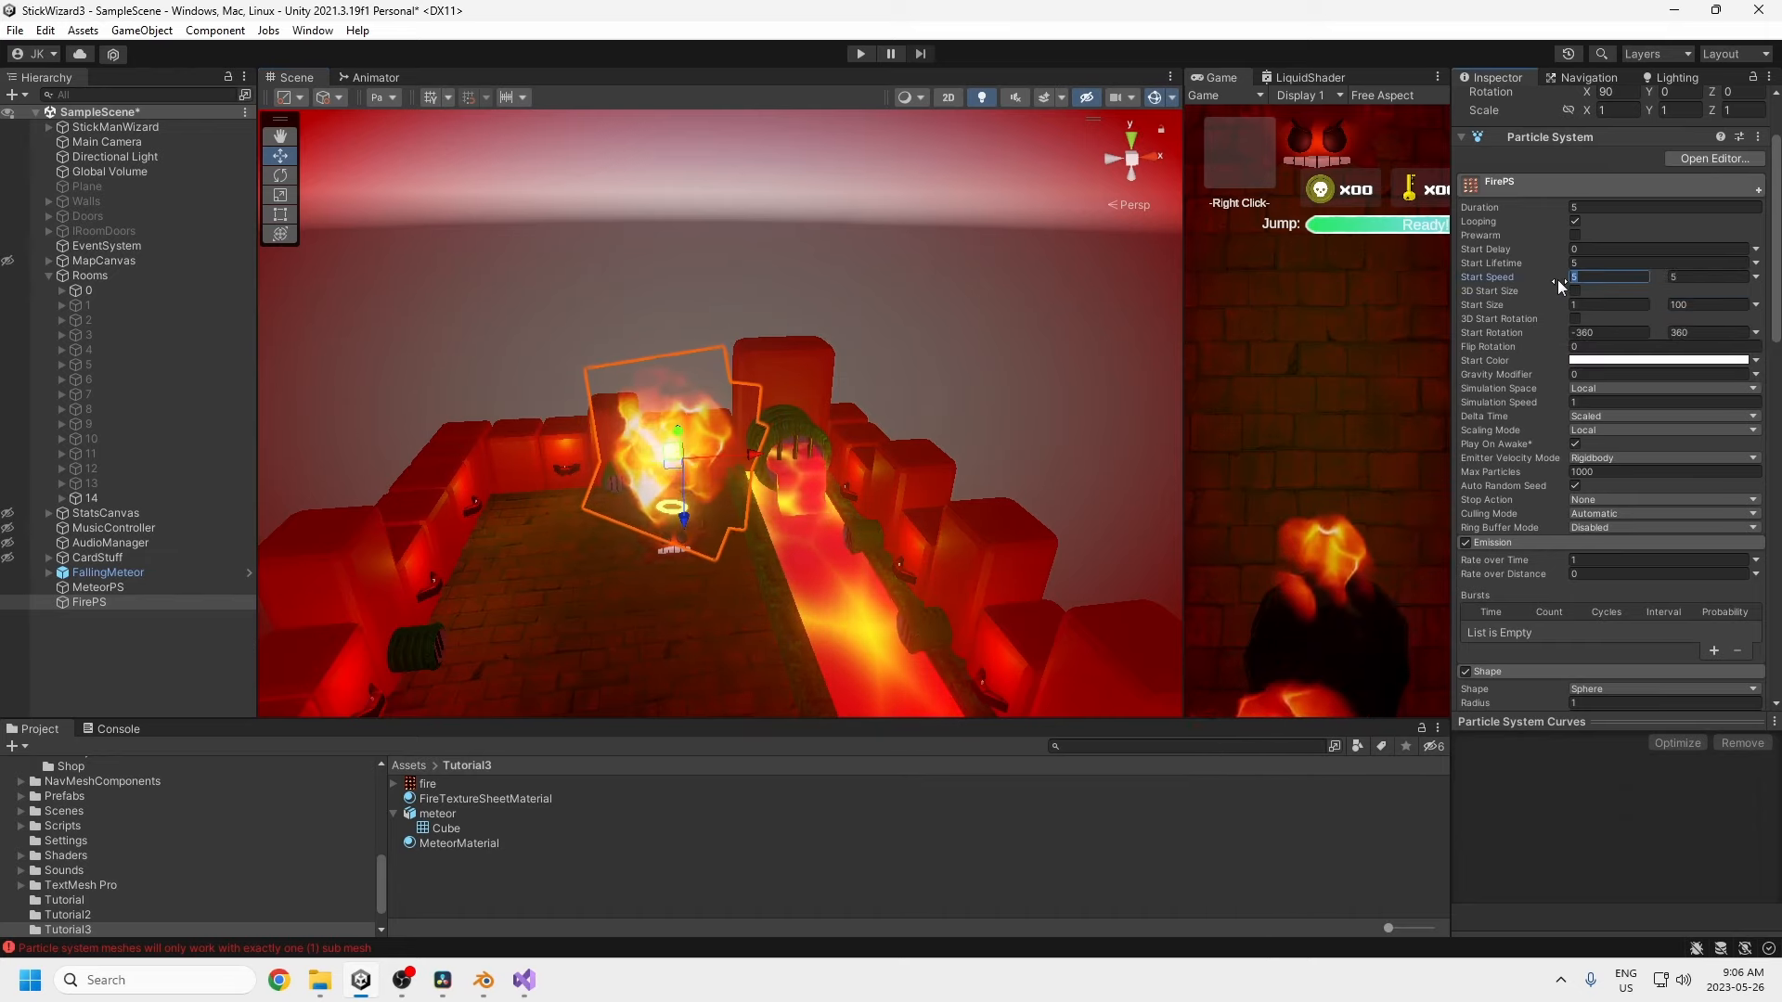
{"action": "type", "text": "15"}
{"action": "key", "text": "Tab"}
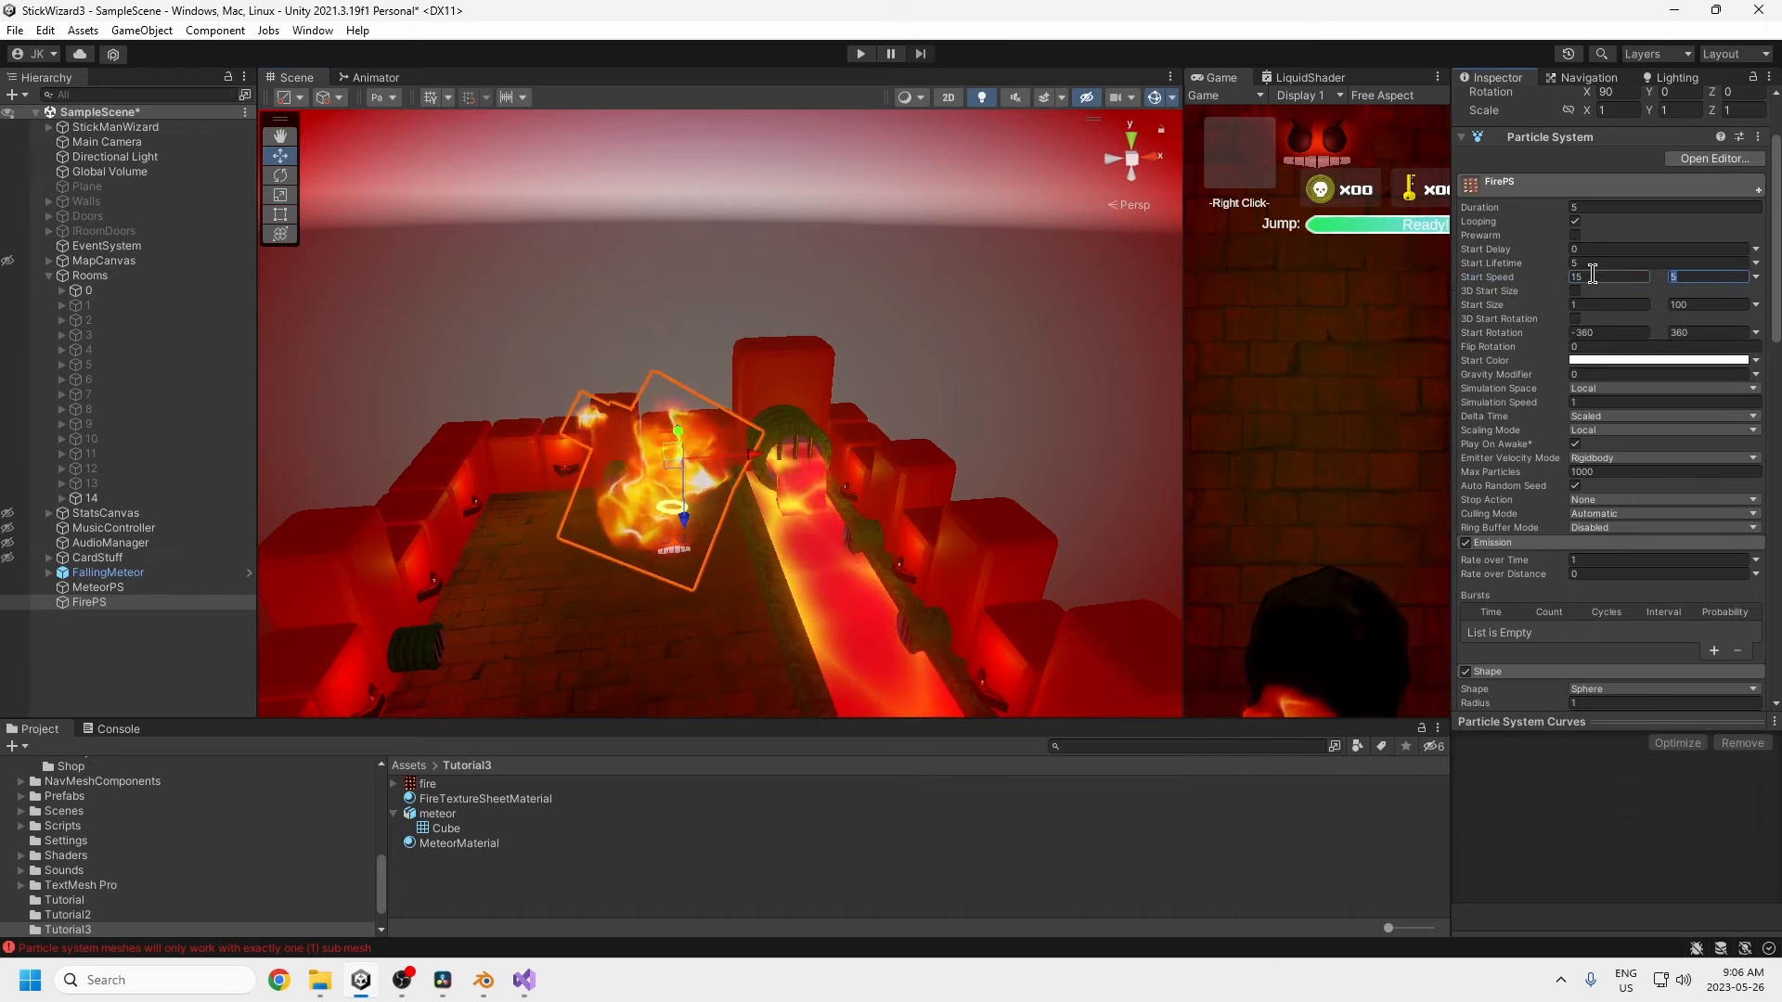
{"action": "type", "text": "30"}
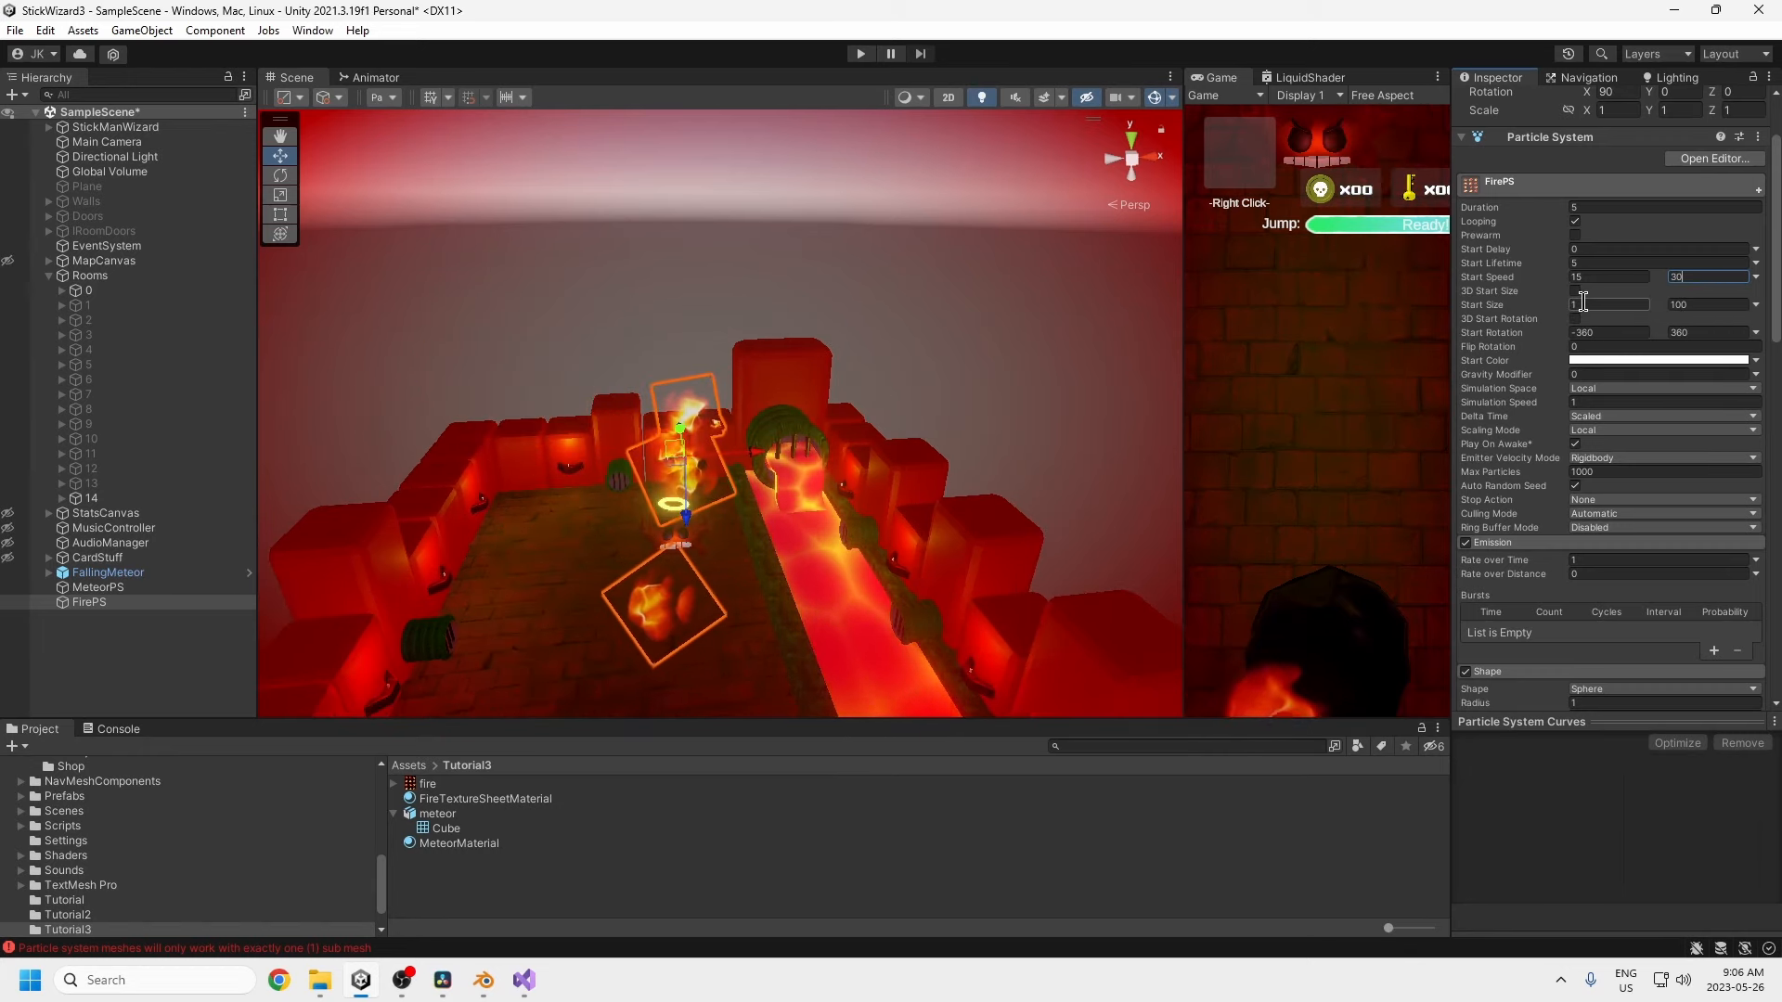
{"action": "type", "text": "50"}
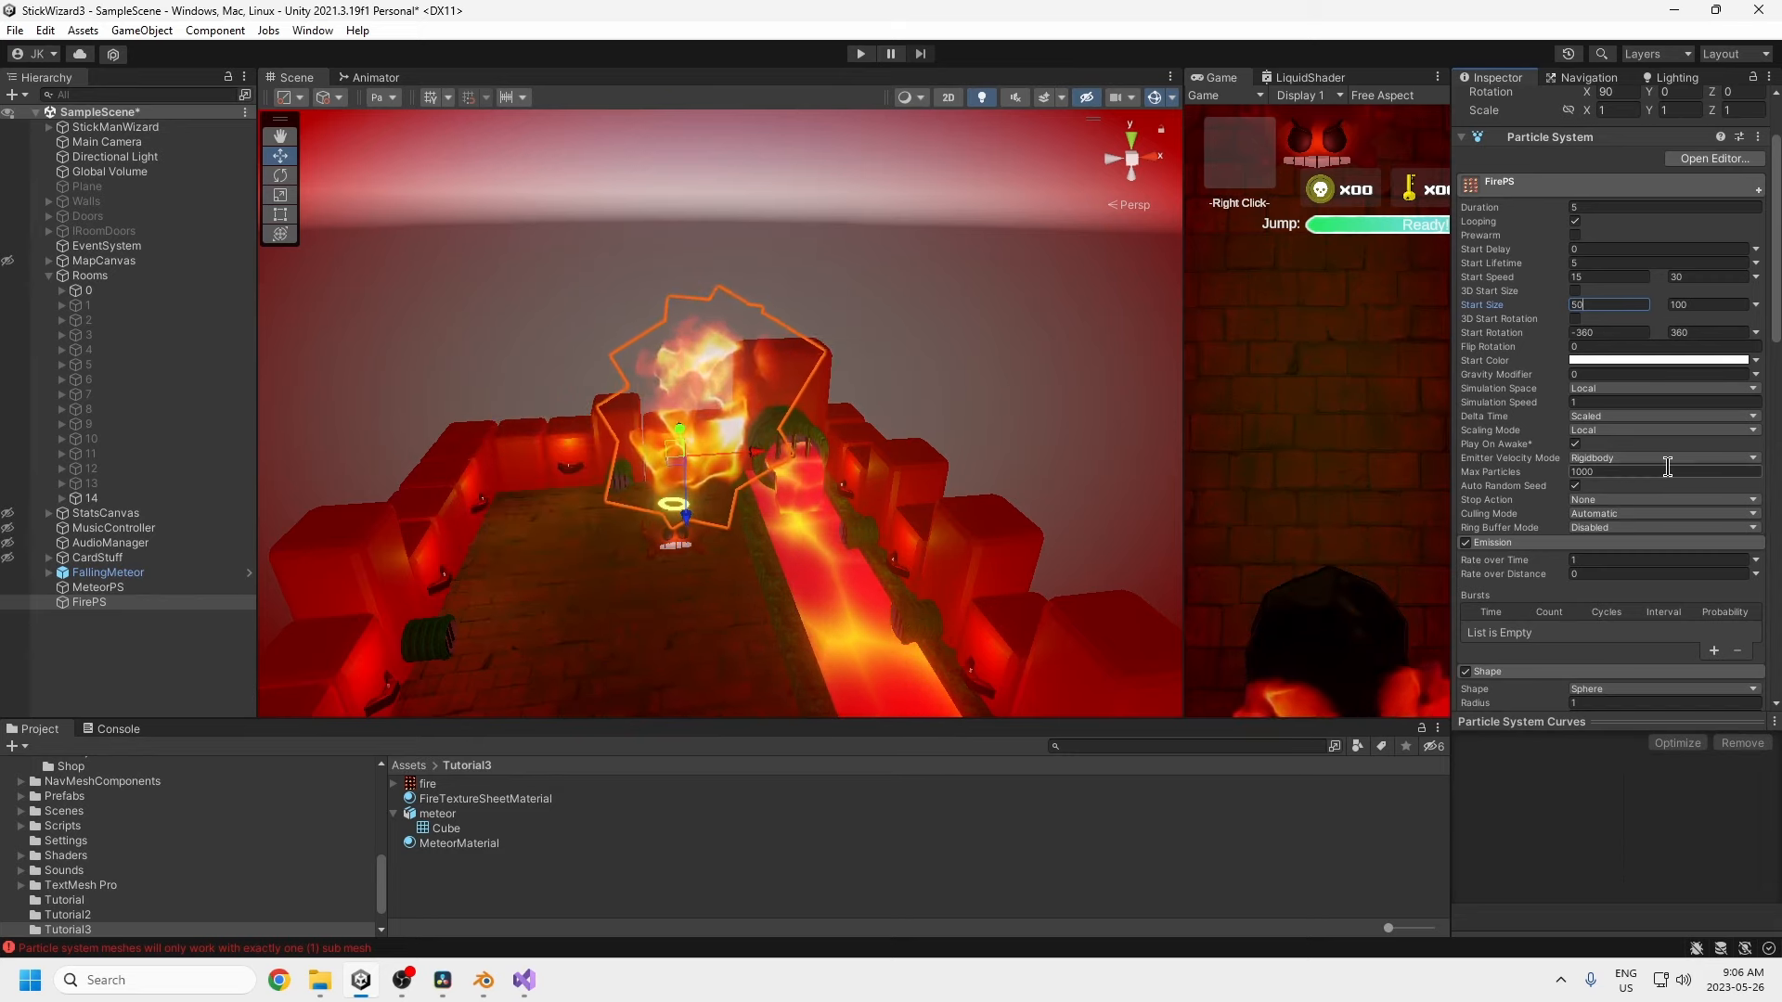
- Set FirePS's emission rate over time to 30 and check the flames from another angle
{"action": "scroll", "coordinate": [1511, 399], "scroll_direction": "up", "scroll_amount": 3}
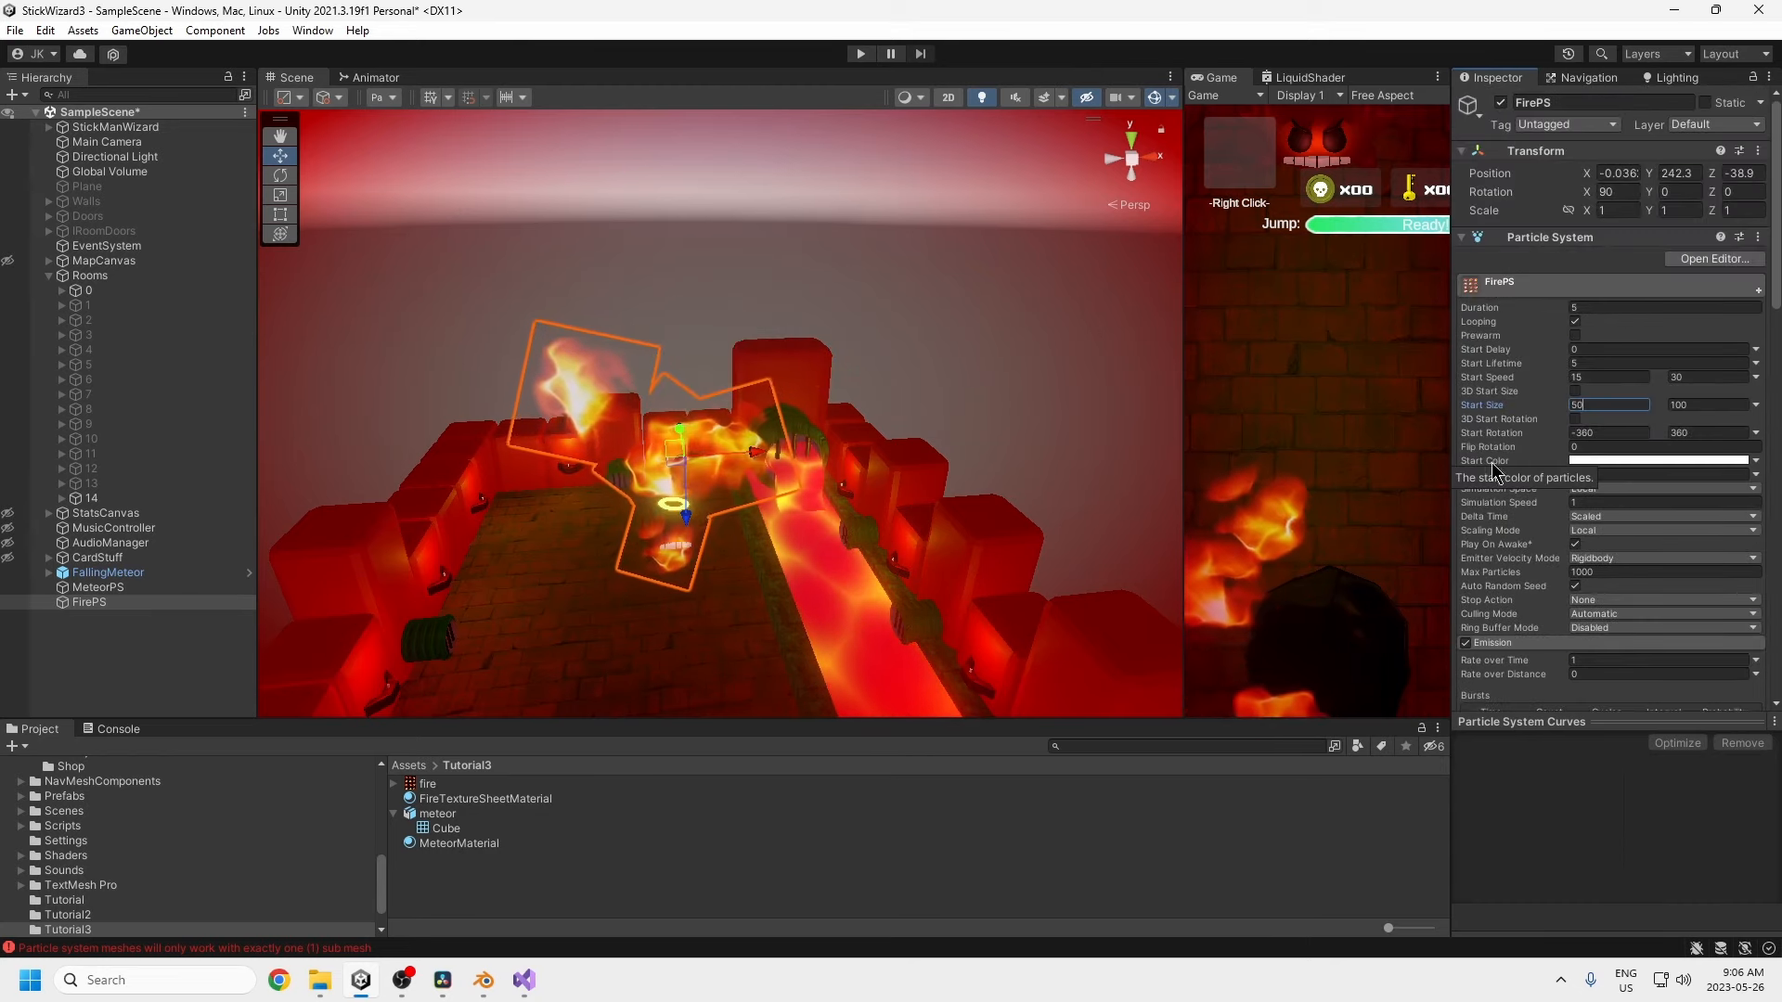
{"action": "scroll", "coordinate": [1490, 462], "scroll_direction": "down", "scroll_amount": 4}
{"action": "left_click", "coordinate": [1496, 503]}
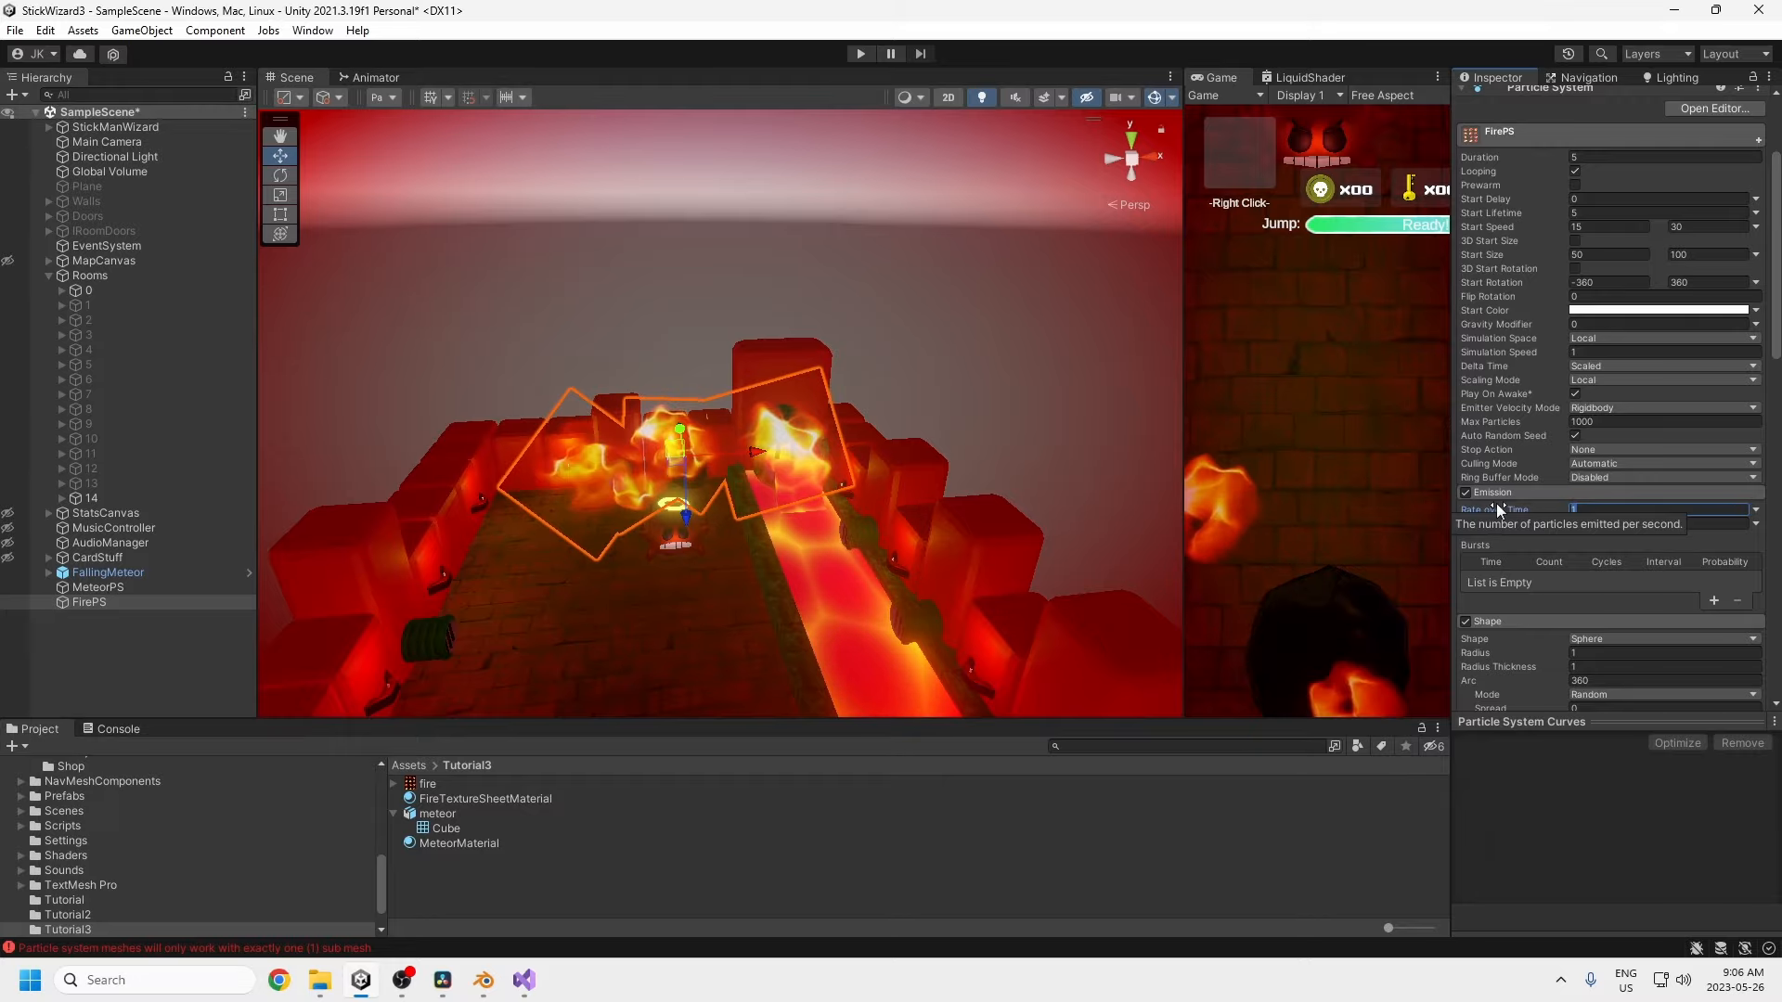
{"action": "key", "text": "BackSpace"}
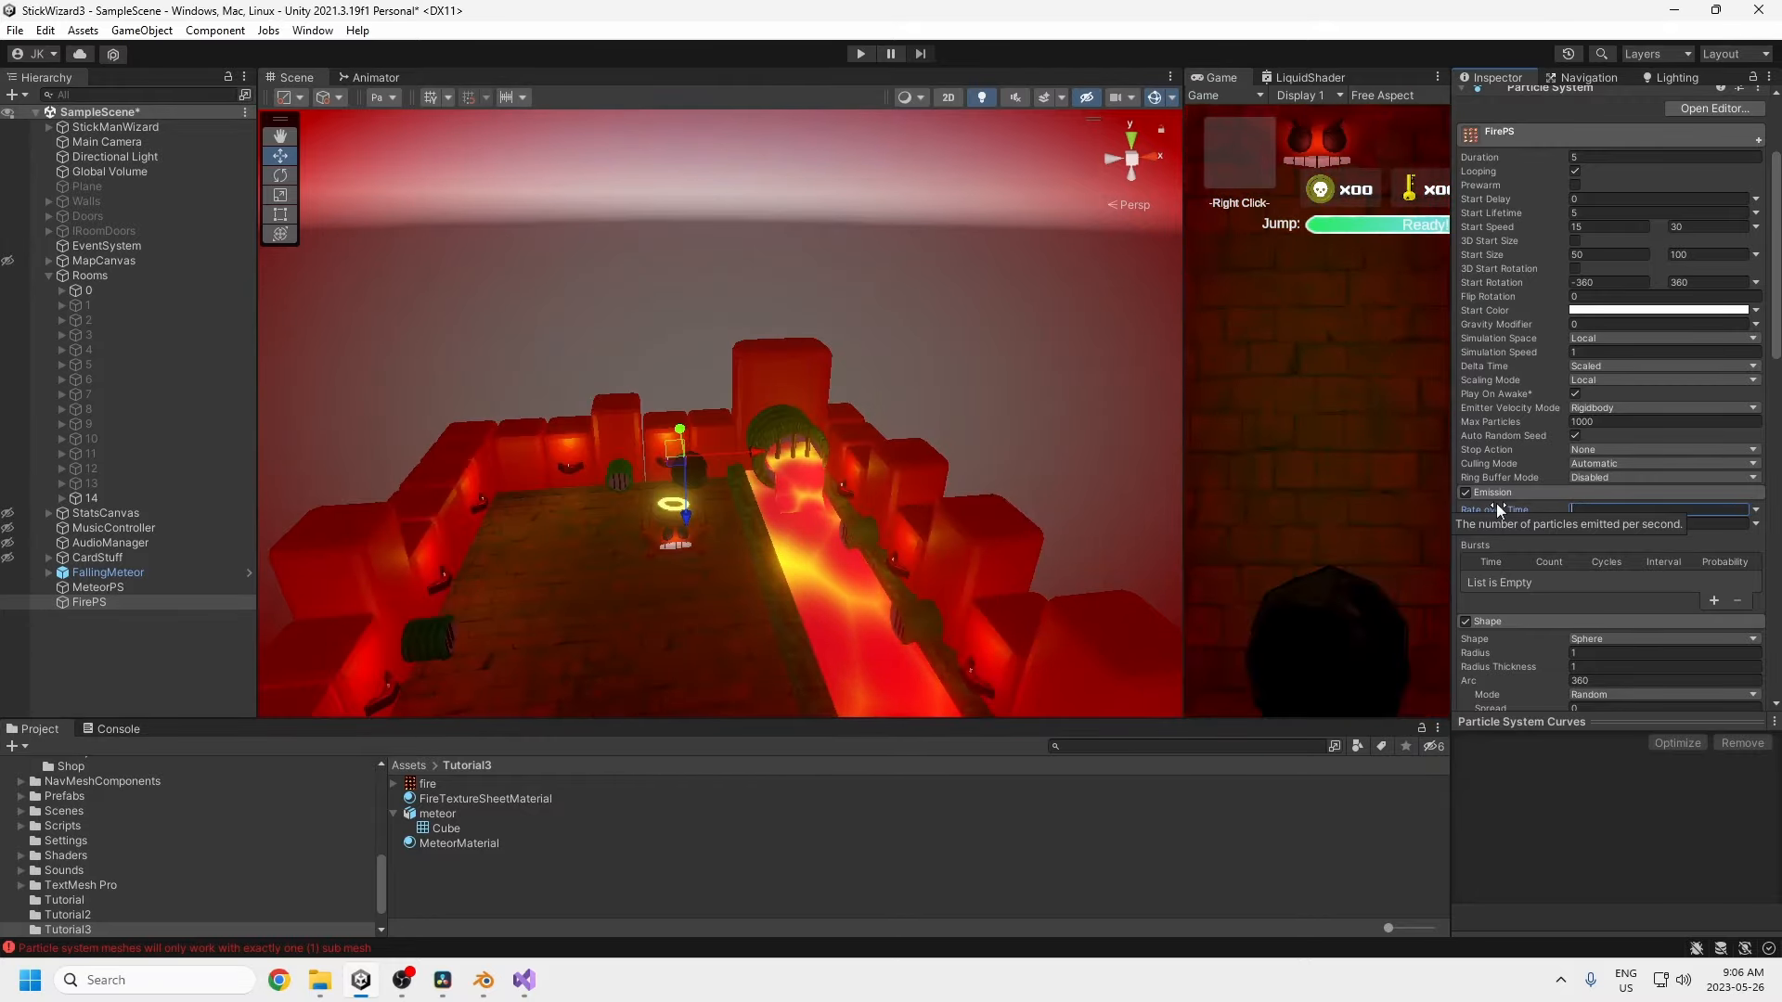
{"action": "type", "text": "30"}
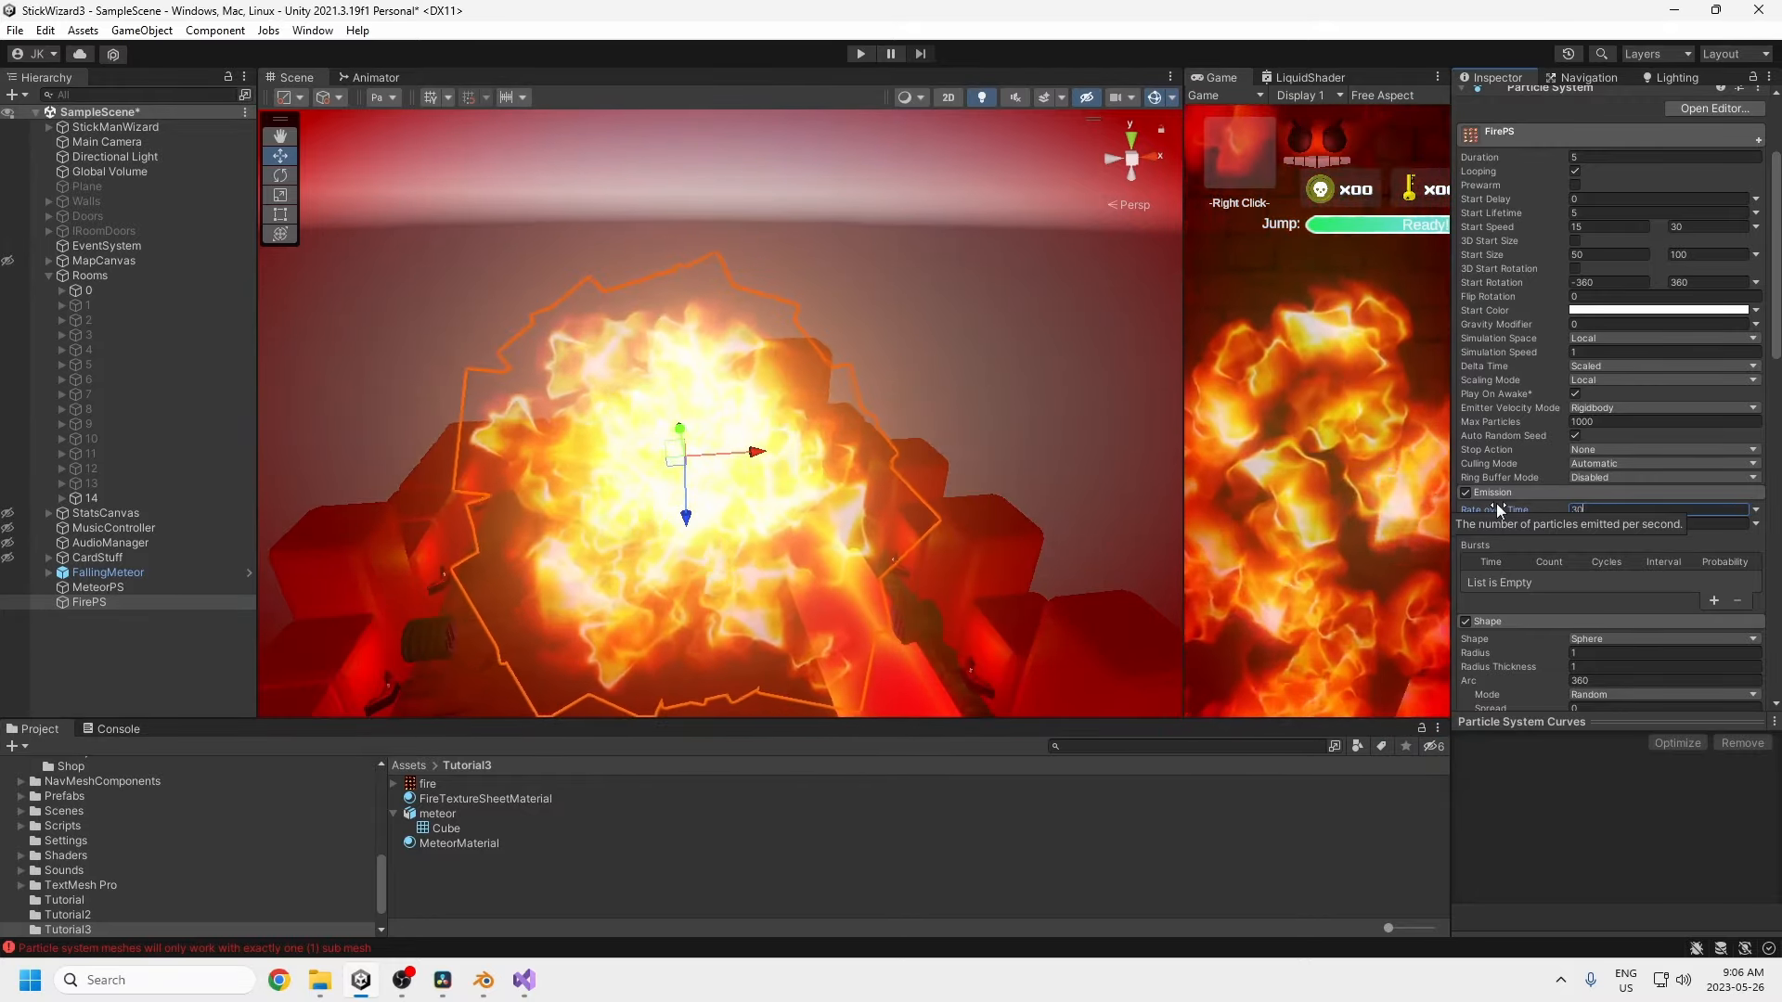
{"action": "left_click_drag", "start_coordinate": [759, 527], "coordinate": [820, 523], "text": "alt"}
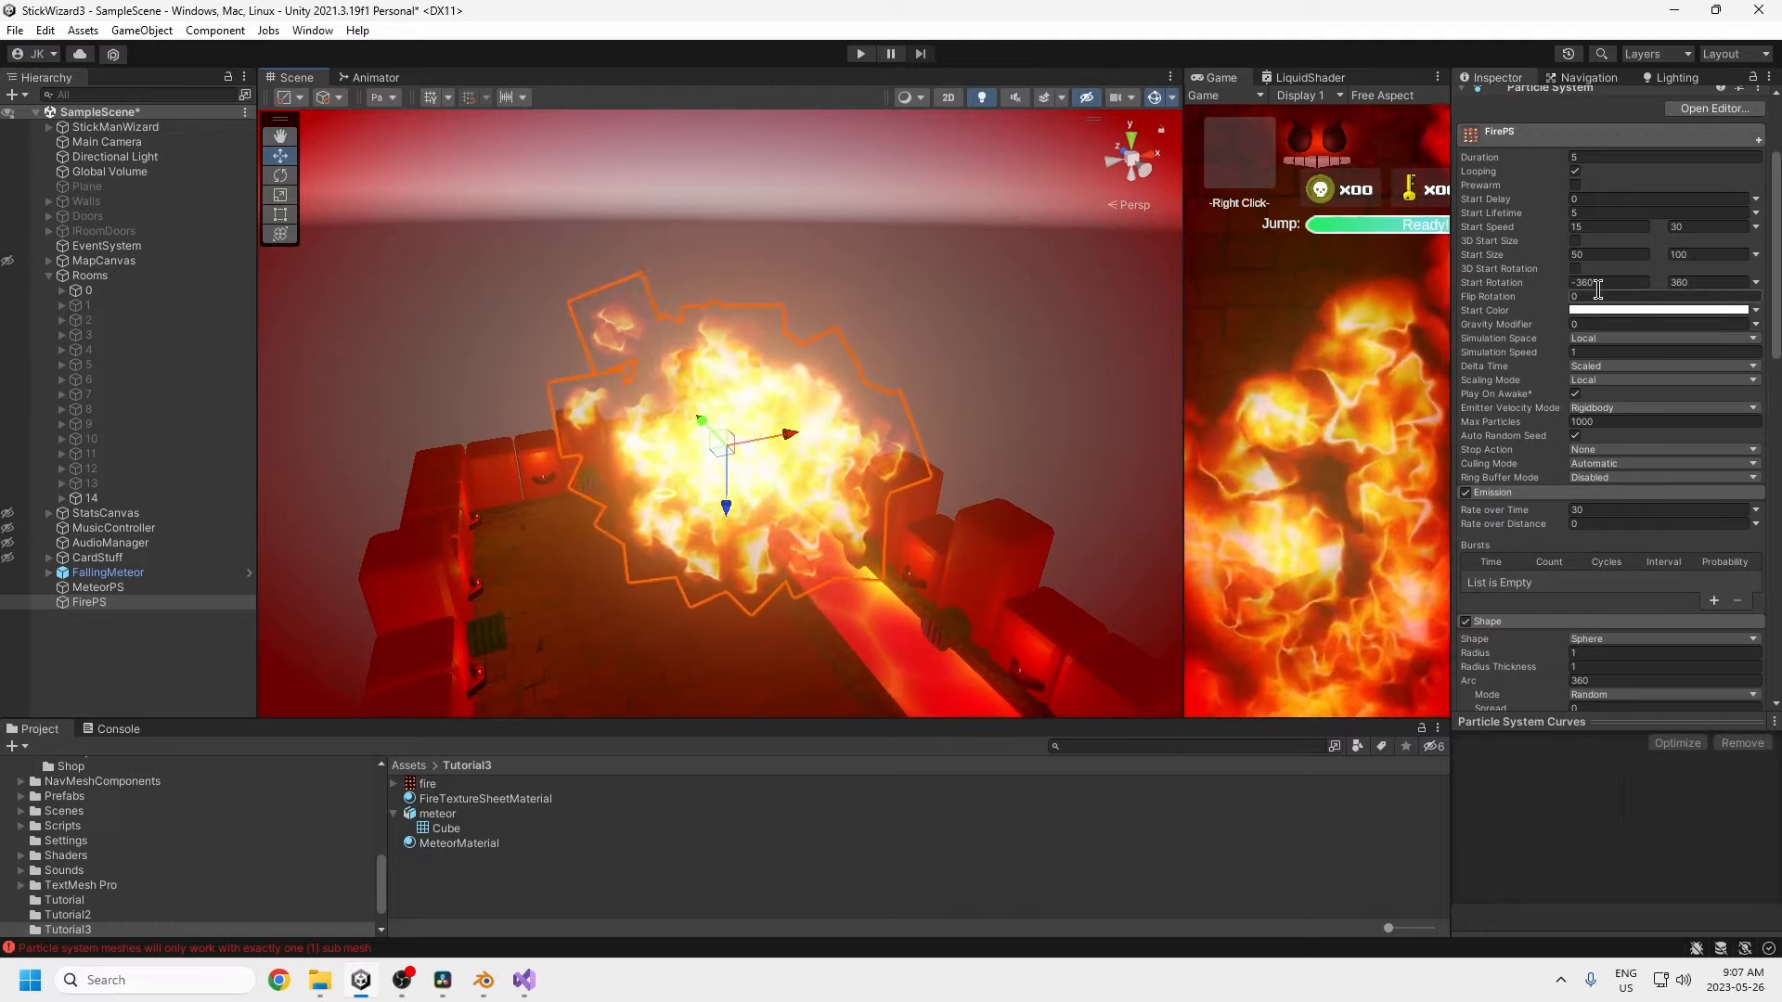
- Change FirePS's start speed range to a minimum of 1 and a maximum of 15
{"action": "left_click", "coordinate": [1583, 254]}
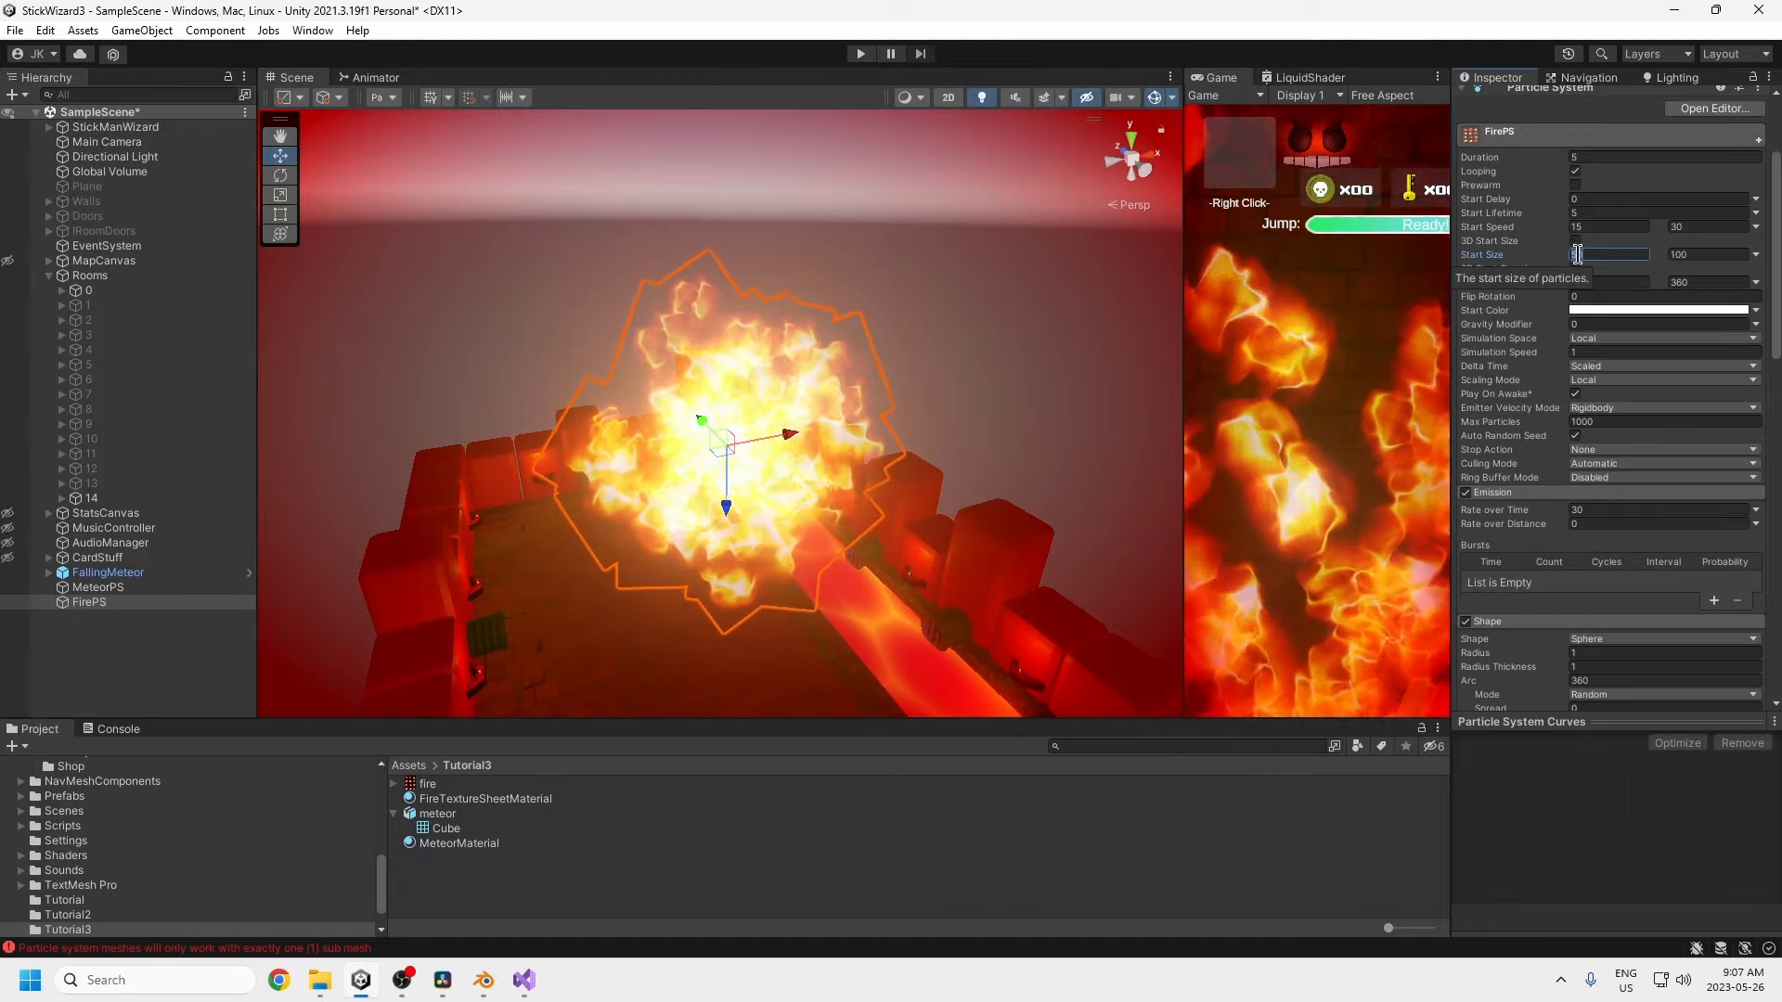
{"action": "left_click", "coordinate": [1629, 227]}
{"action": "type", "text": "1"}
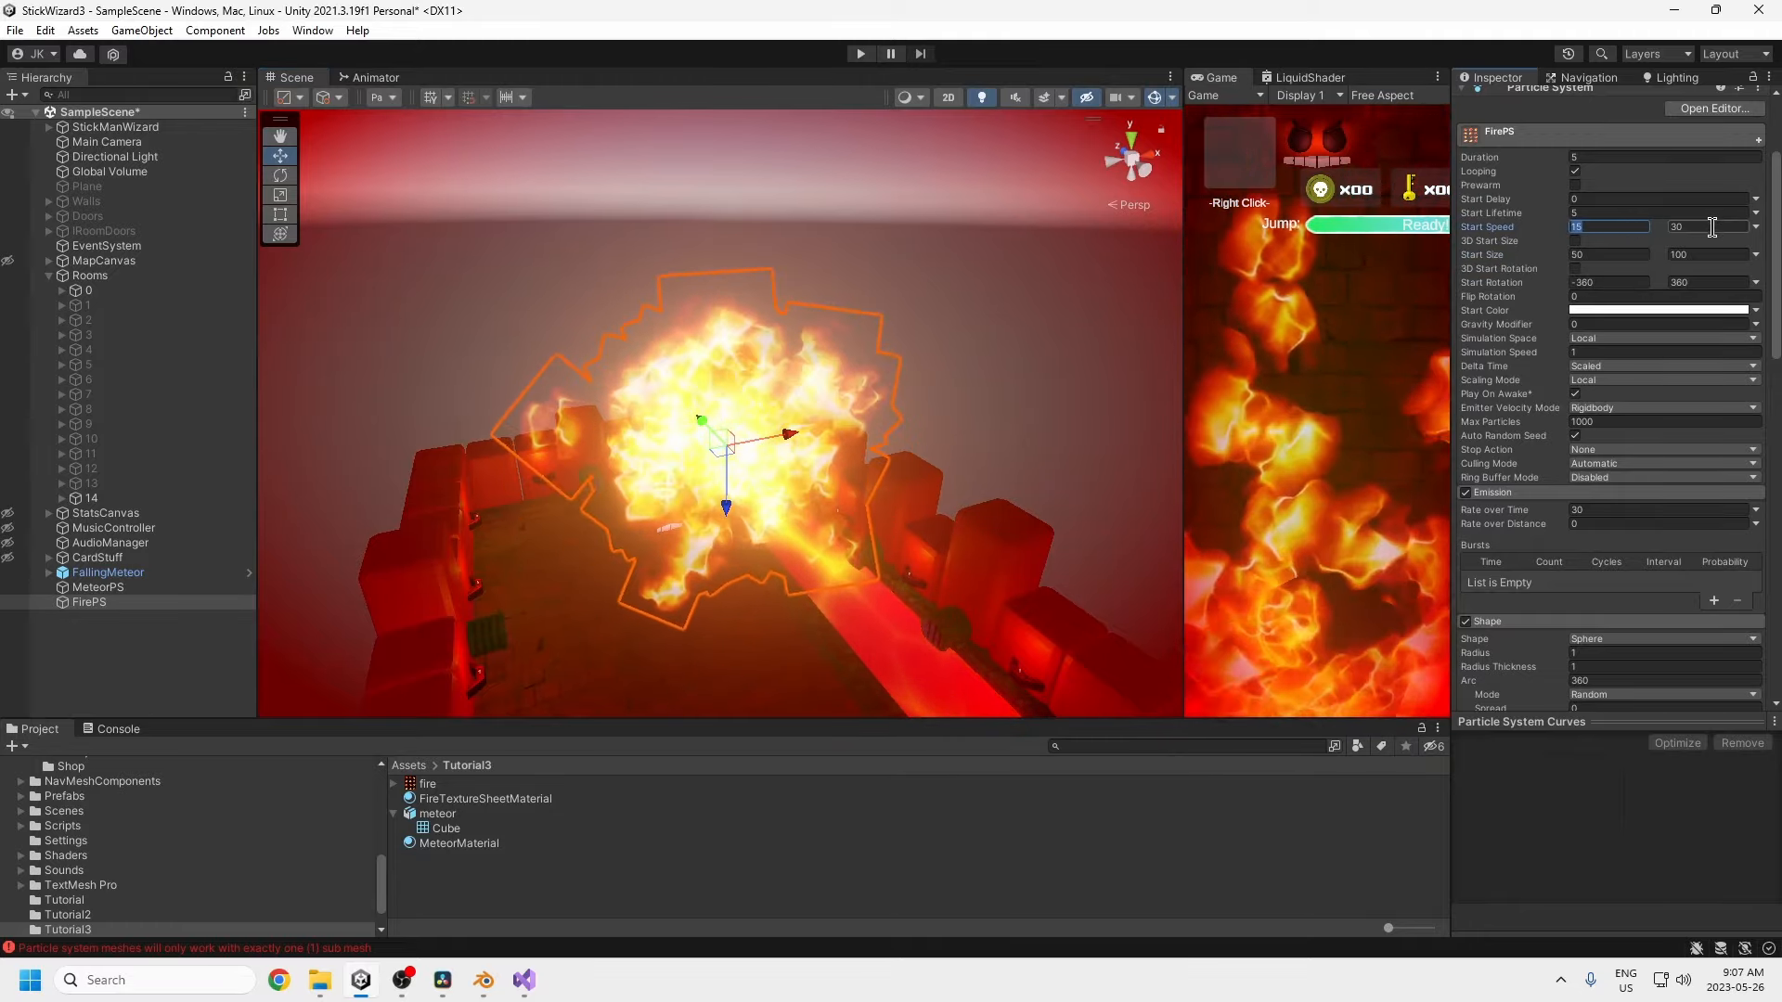
{"action": "key", "text": "Tab"}
{"action": "type", "text": "5"}
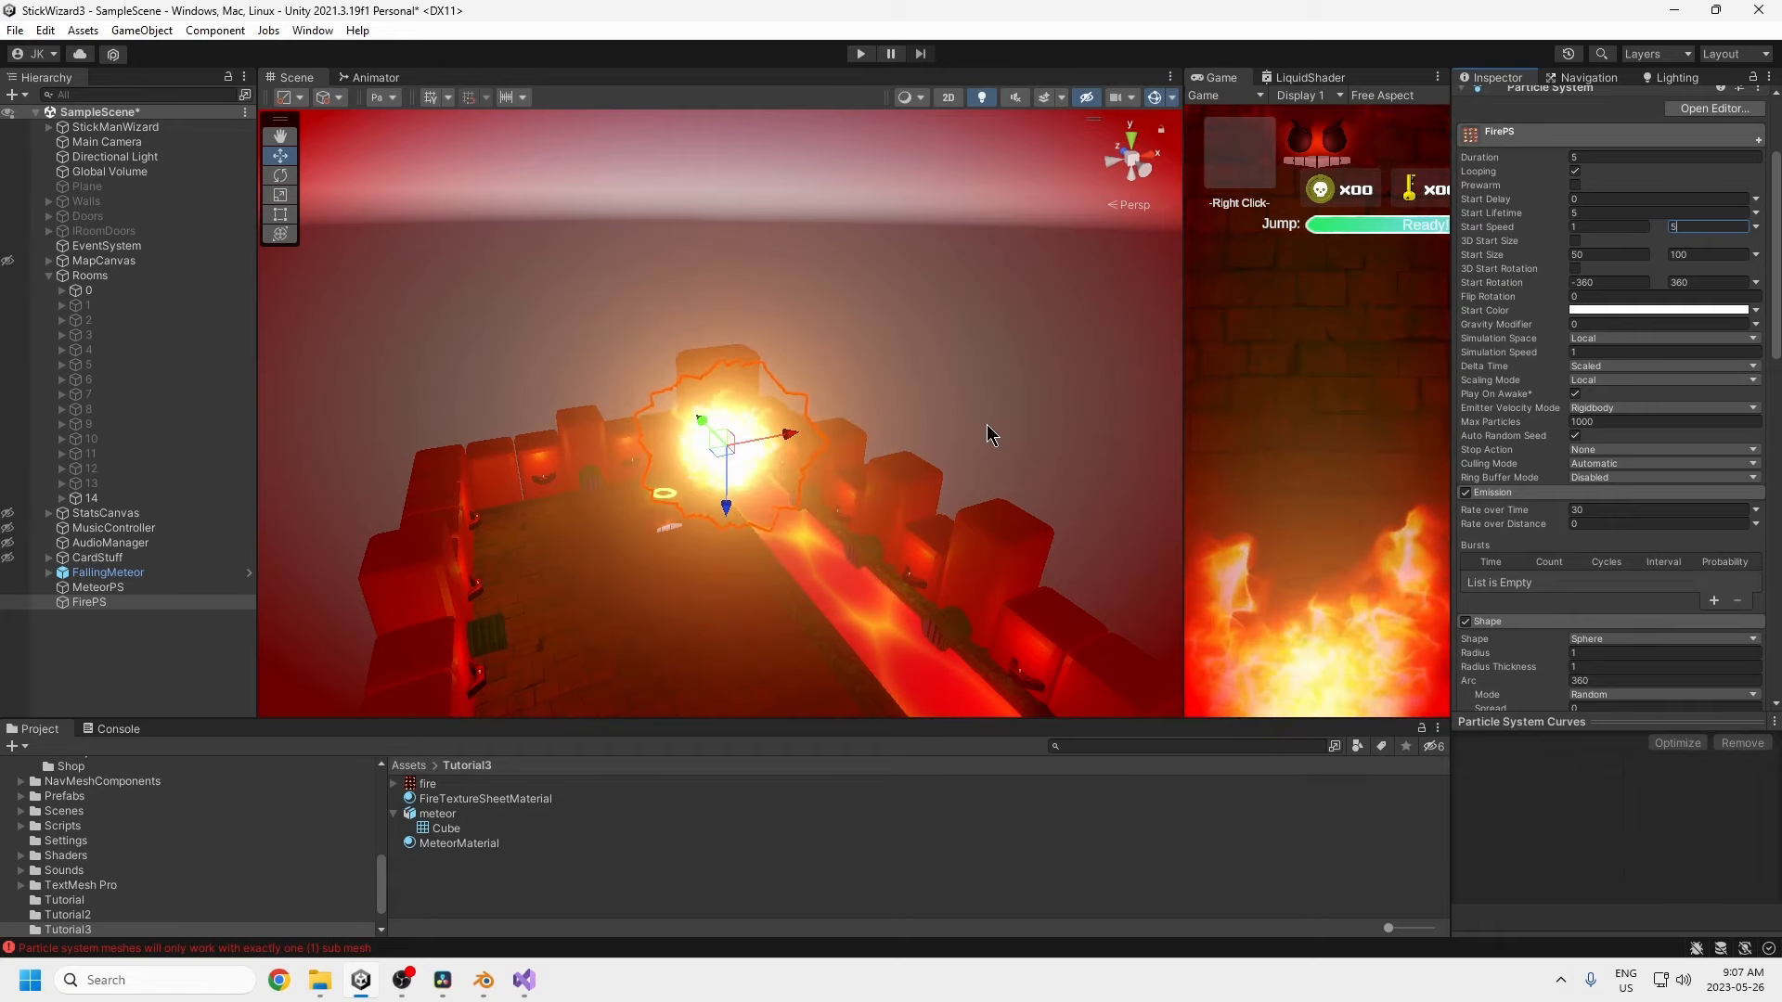
{"action": "type", "text": "15"}
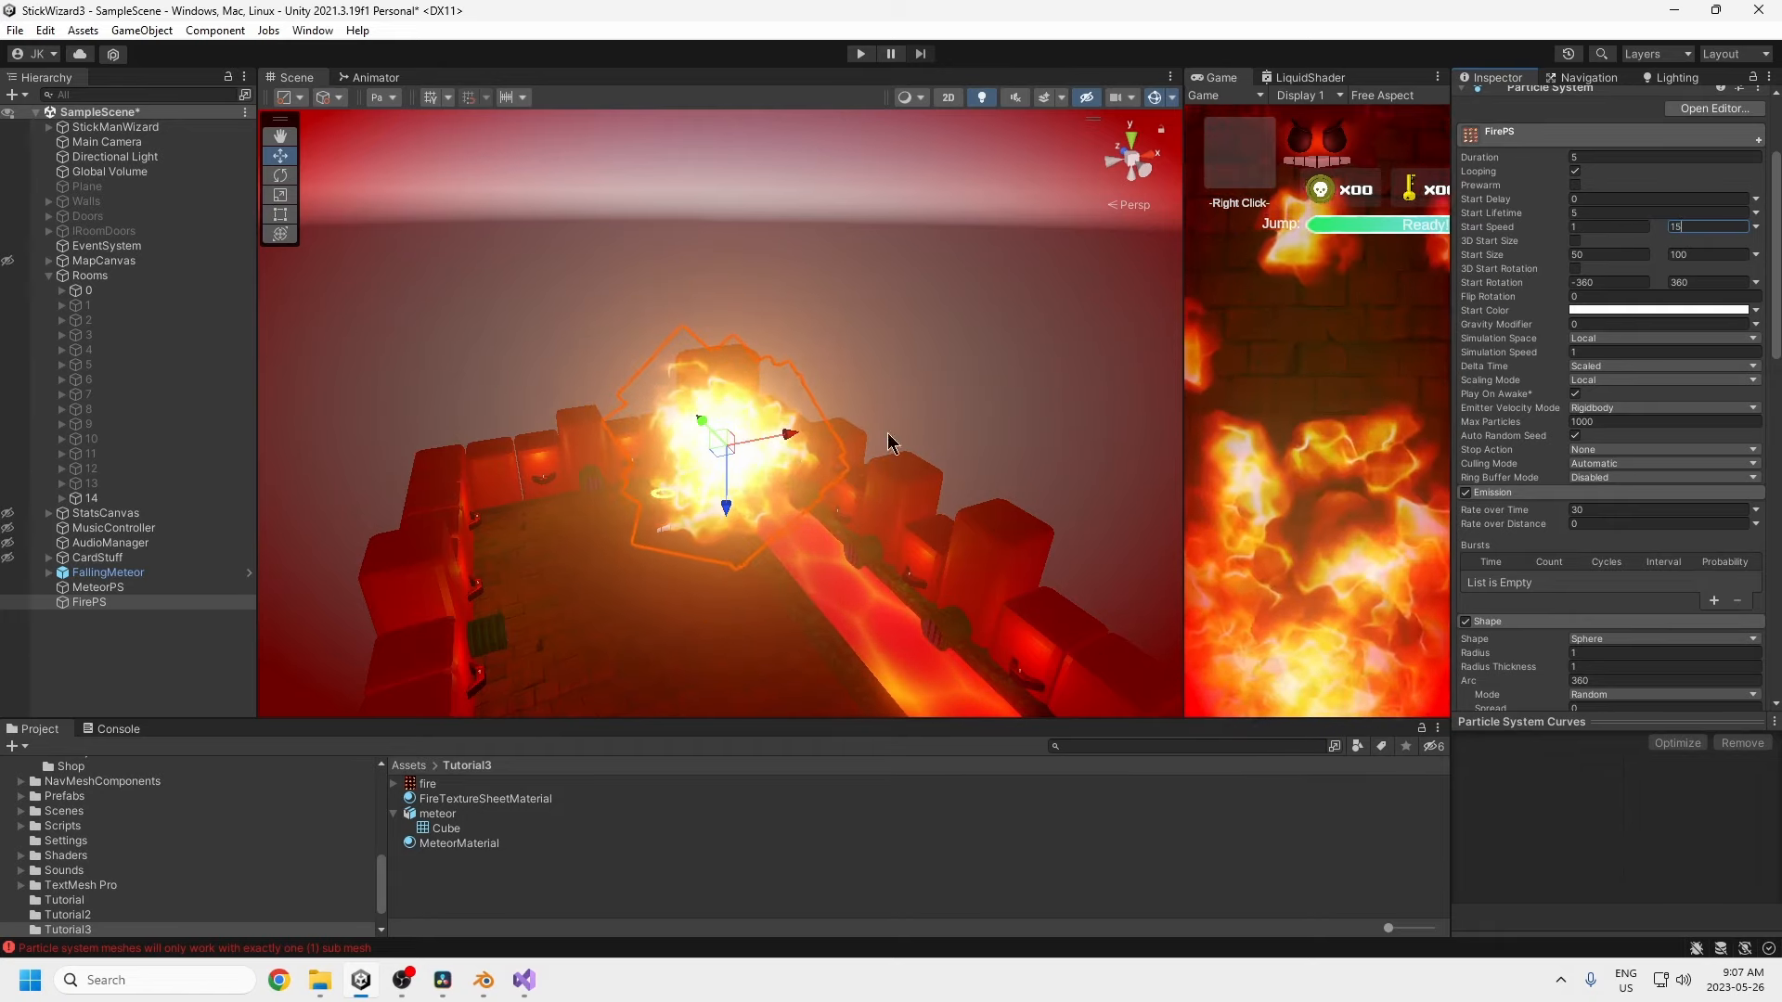
- Set FirePS's start size range to a minimum of 25 and a maximum of 50
{"action": "left_click_drag", "start_coordinate": [787, 455], "coordinate": [993, 470], "text": "alt"}
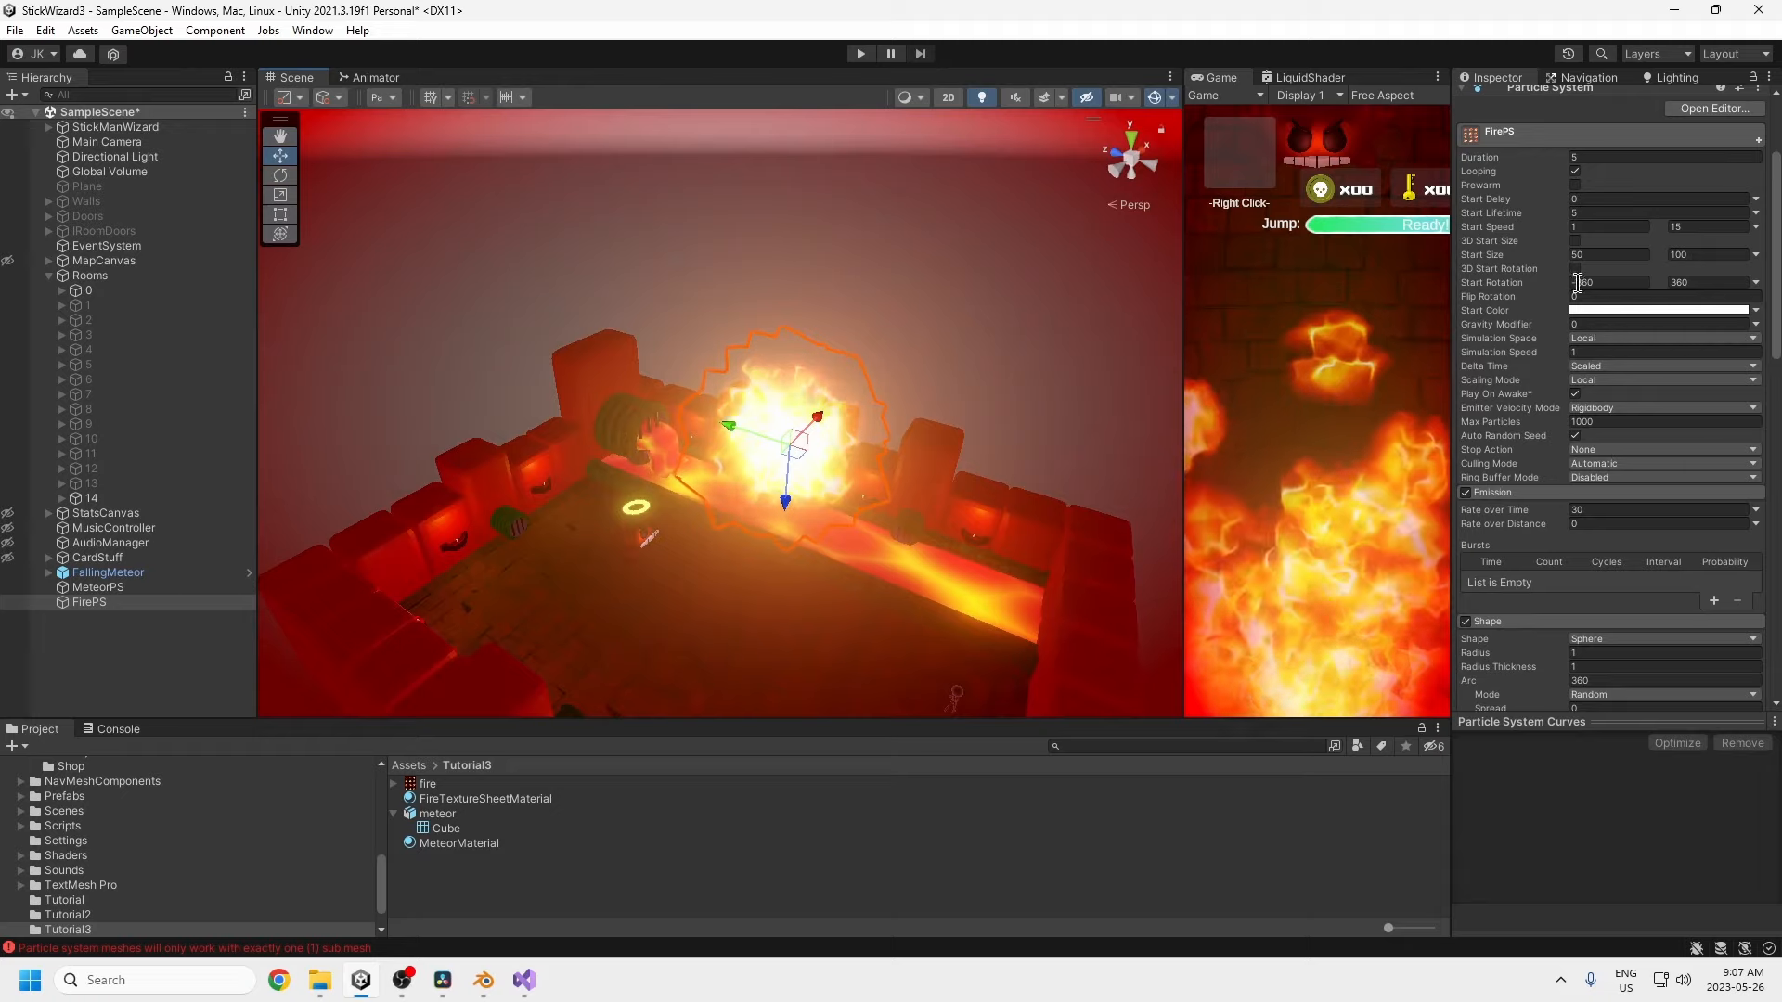
{"action": "type", "text": "50"}
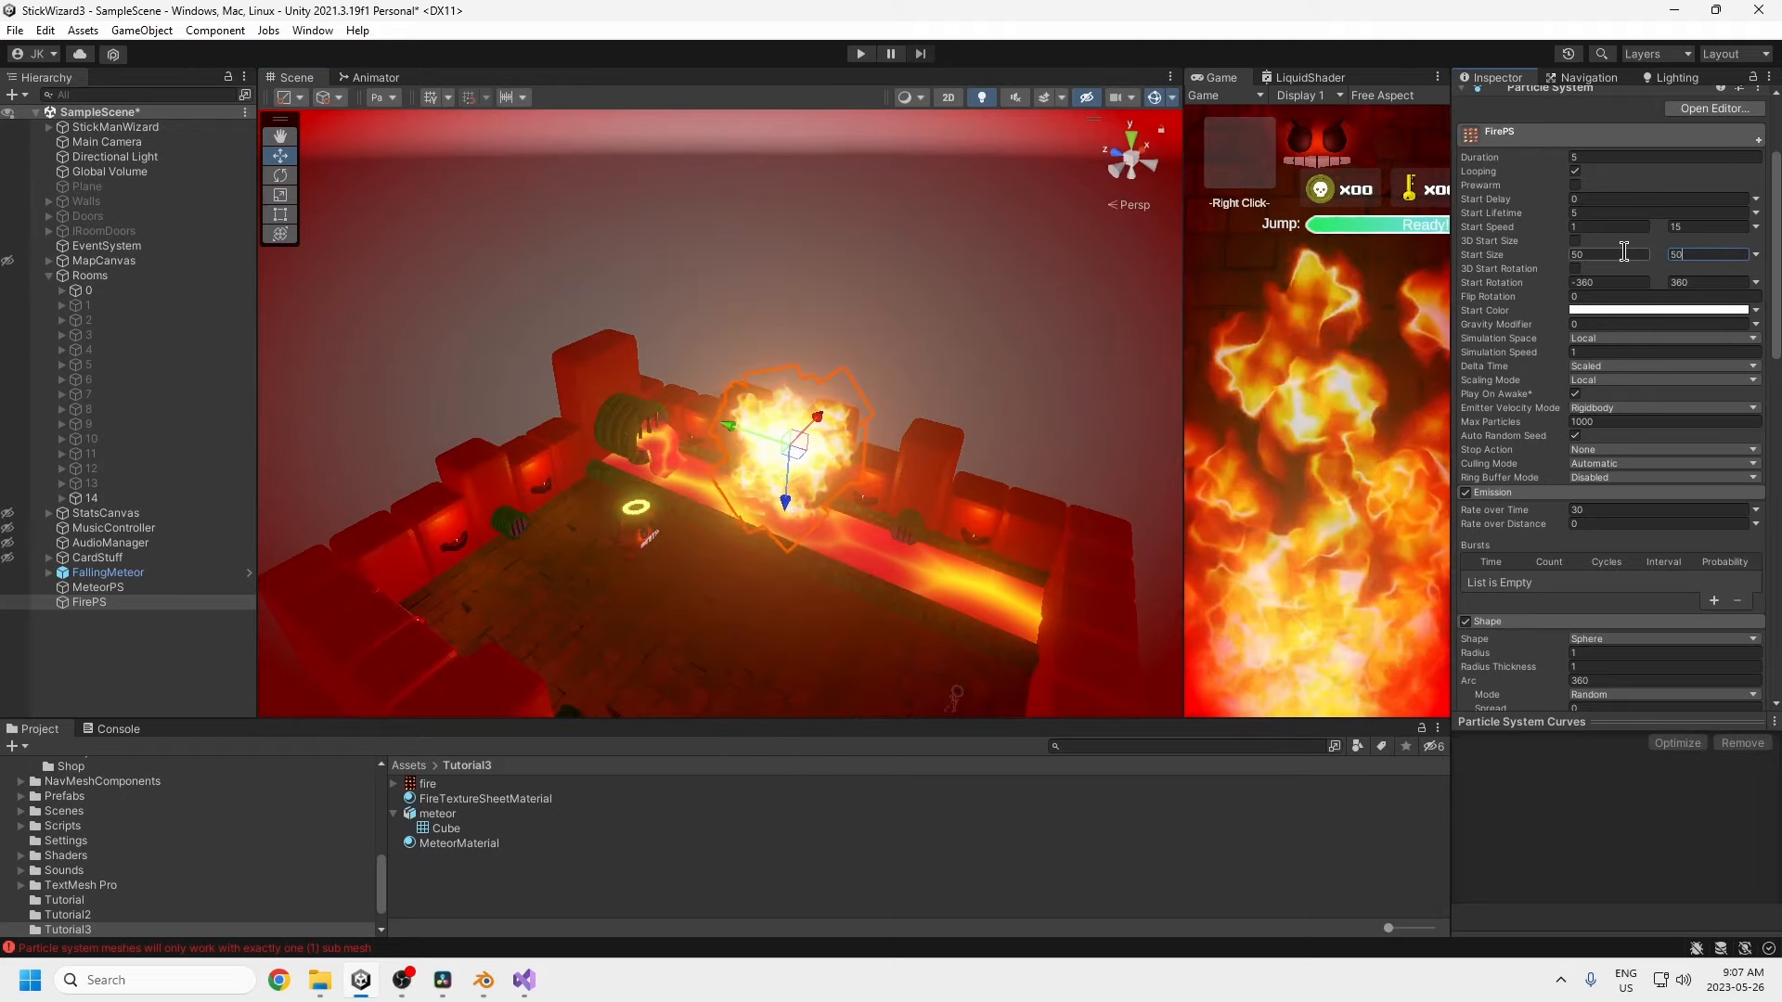
{"action": "left_click_drag", "start_coordinate": [1607, 257], "coordinate": [1574, 259]}
{"action": "type", "text": "25"}
{"action": "left_click_drag", "start_coordinate": [770, 489], "coordinate": [715, 536], "text": "alt"}
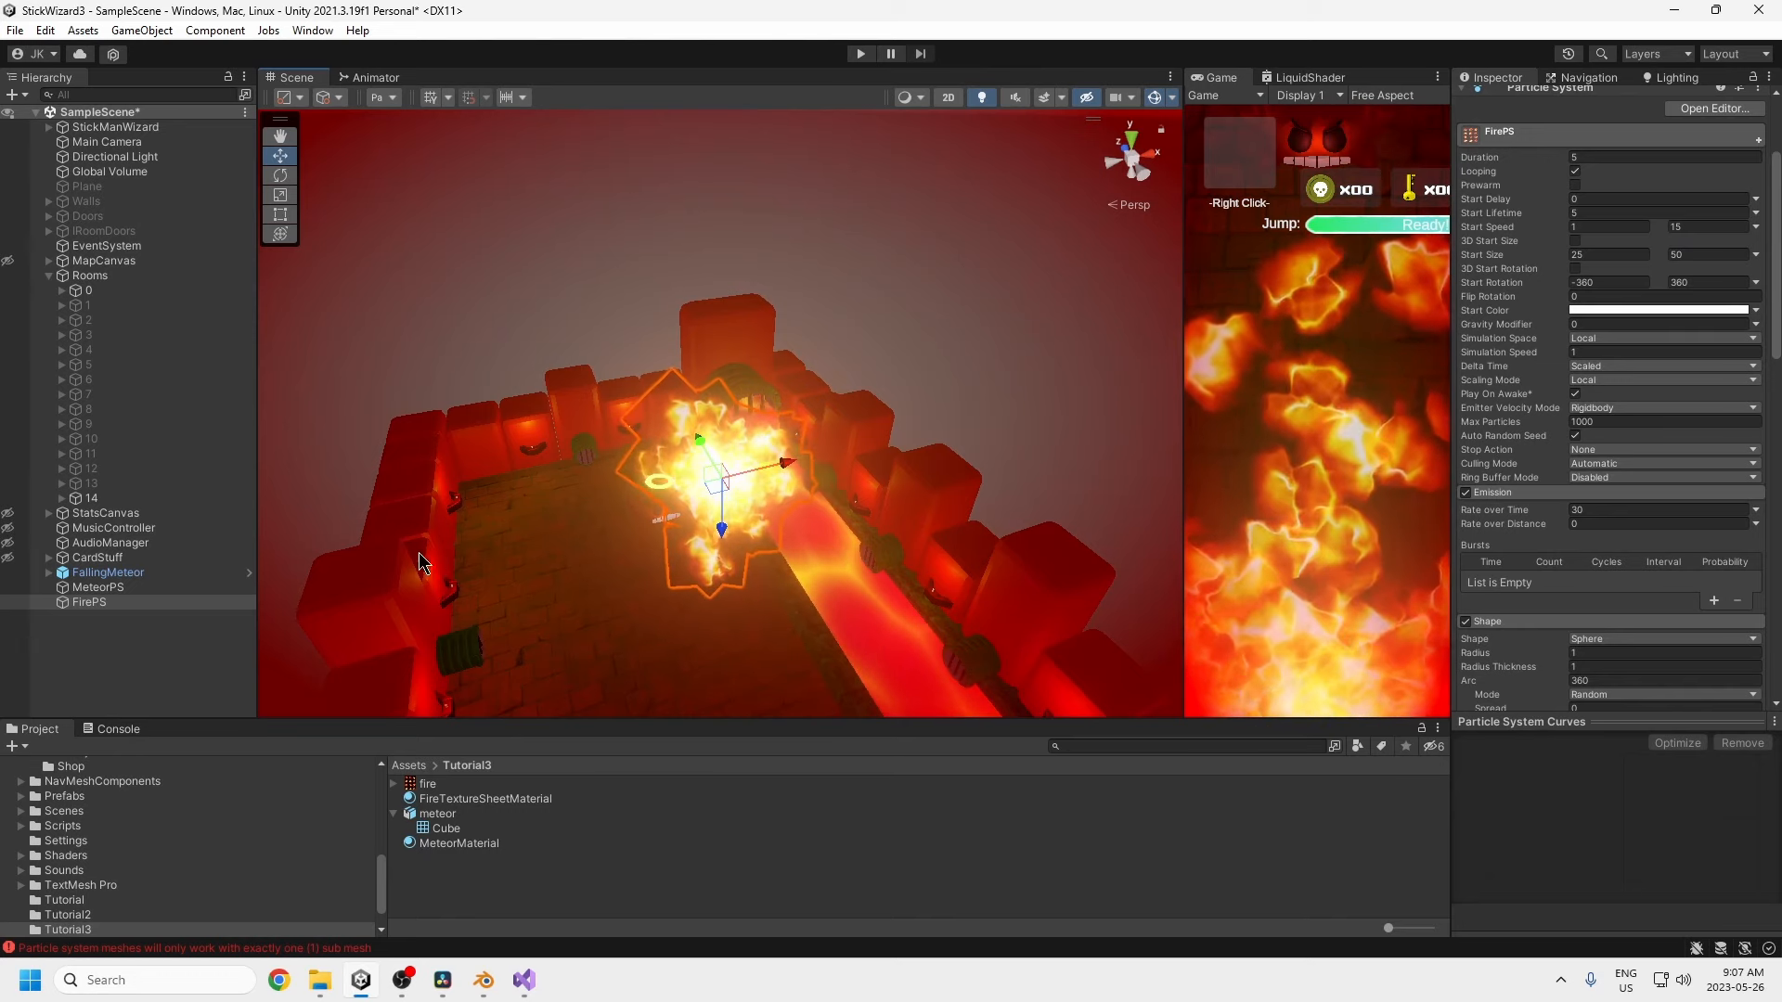
- Make FirePS a child of MeteorPS, enable Sub Emitters on MeteorPS, and assign FirePS as its Birth sub-emitter
{"action": "left_click", "coordinate": [102, 589]}
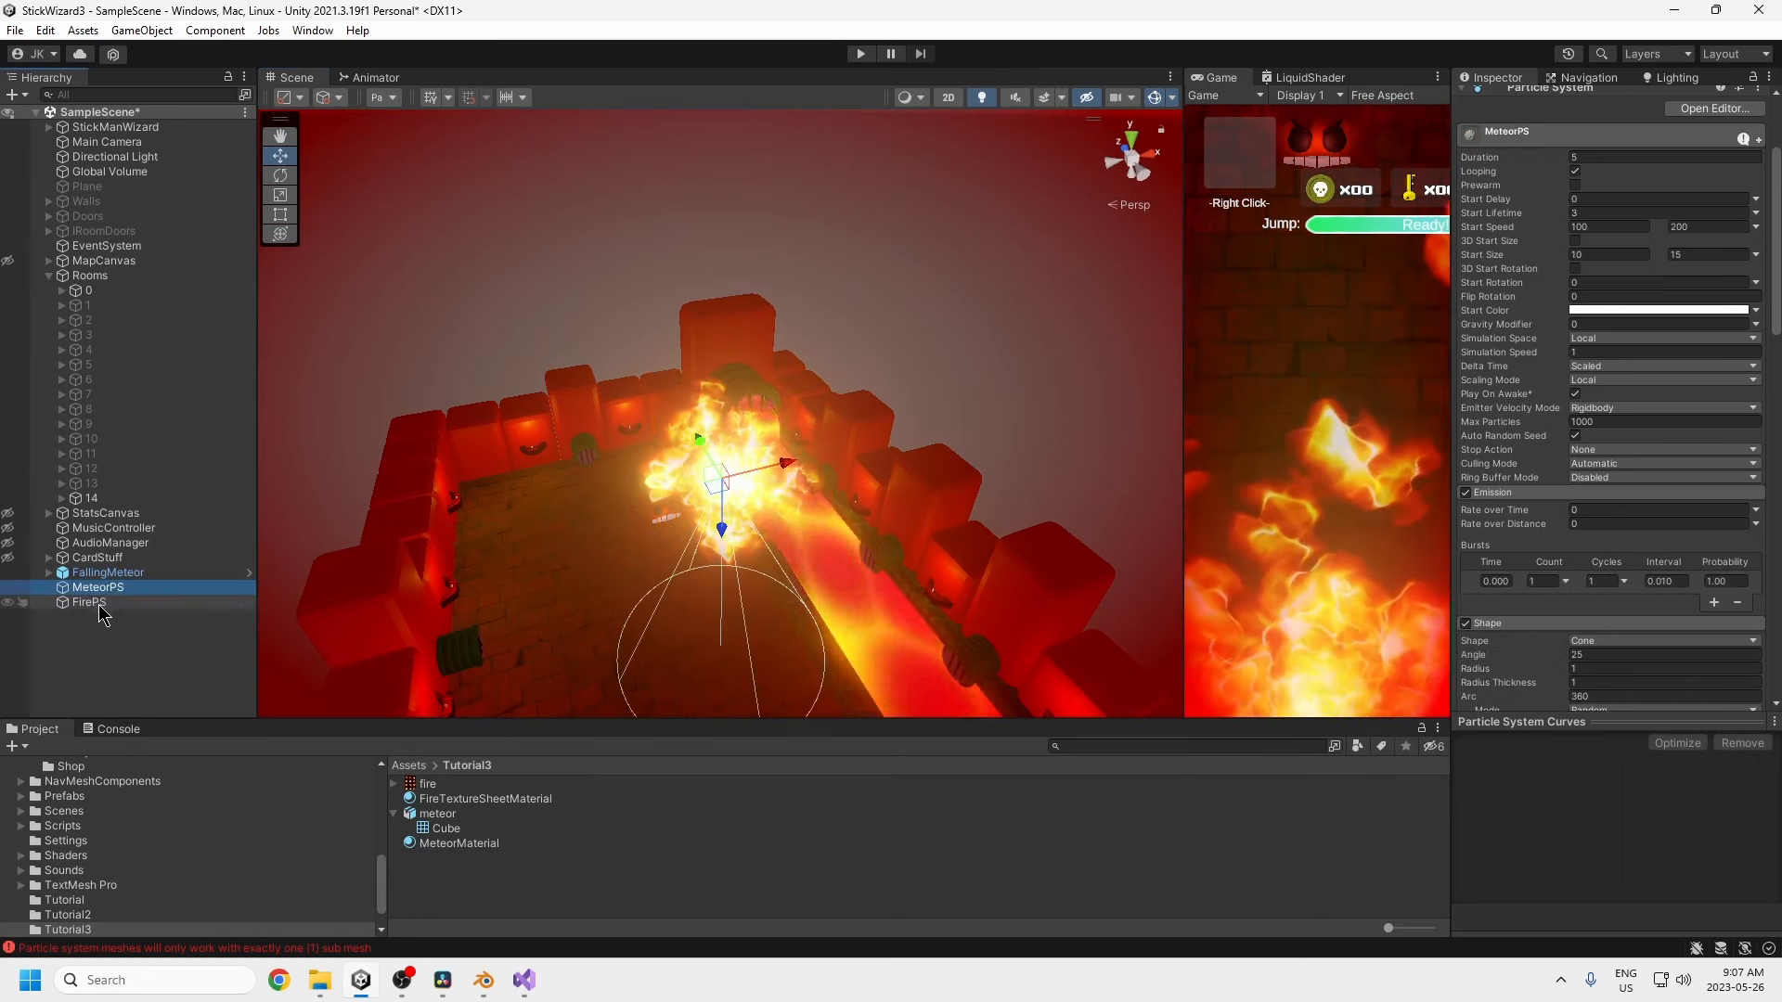
{"action": "left_click_drag", "start_coordinate": [110, 596], "coordinate": [102, 587]}
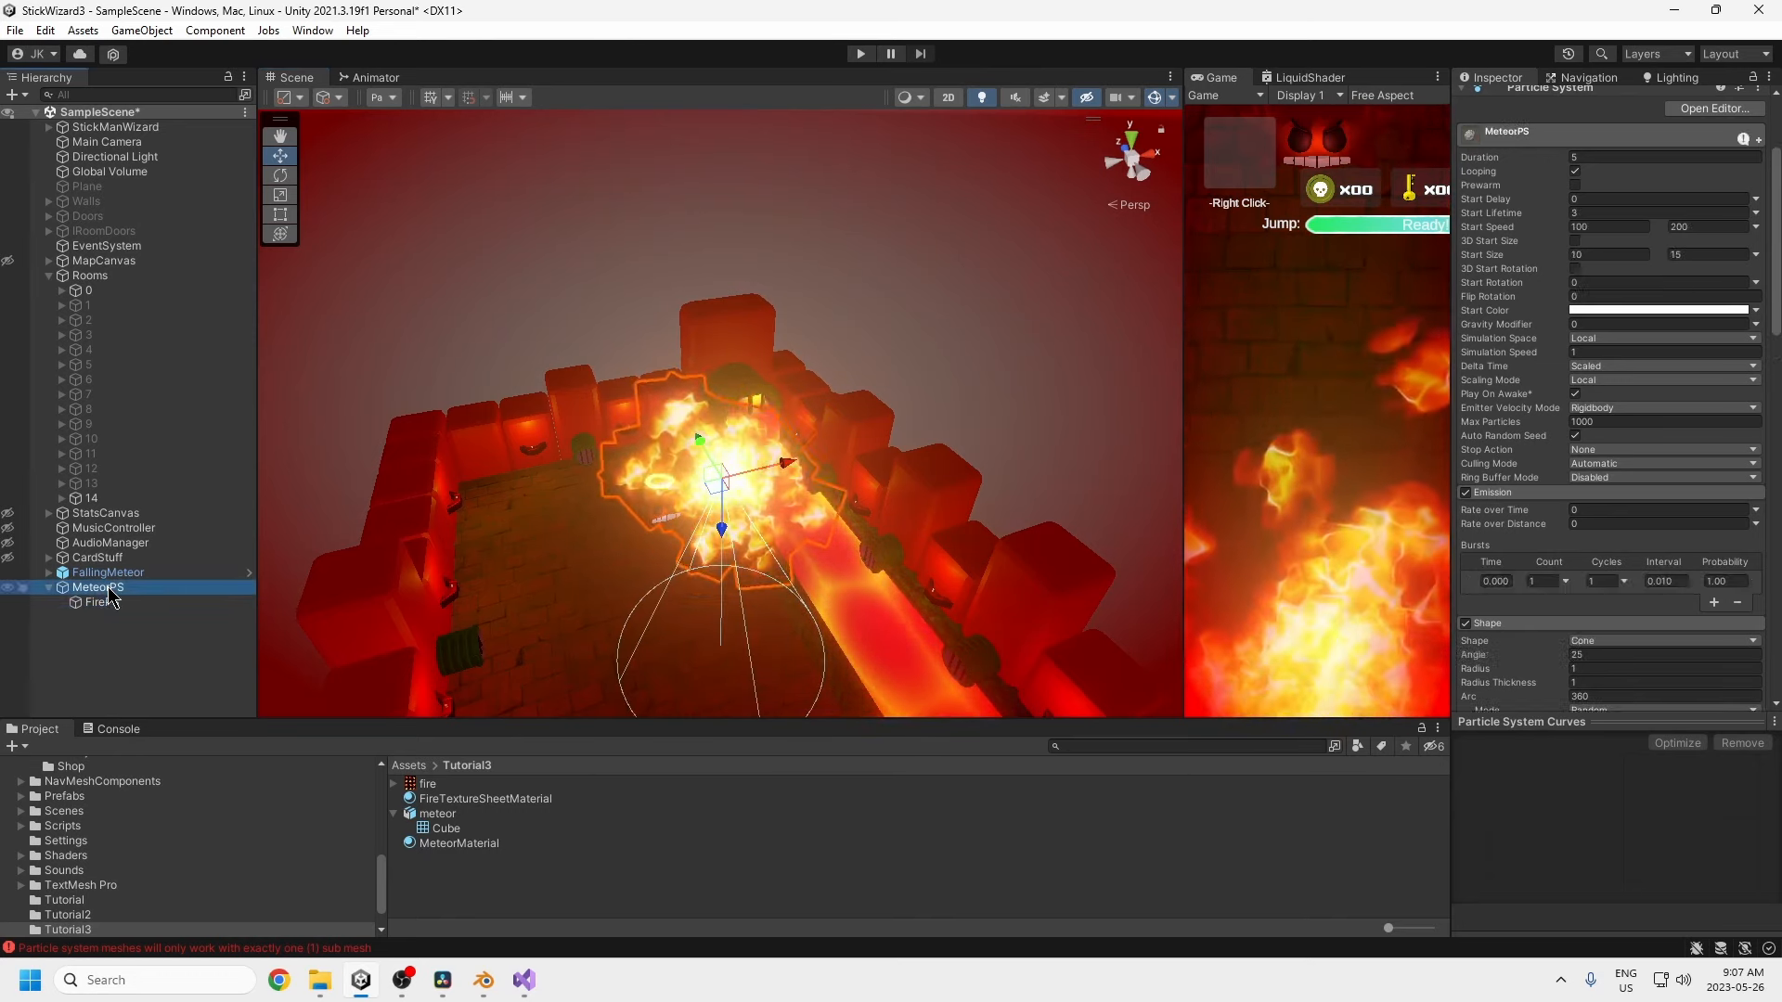
{"action": "scroll", "coordinate": [1712, 561], "scroll_direction": "down", "scroll_amount": 10}
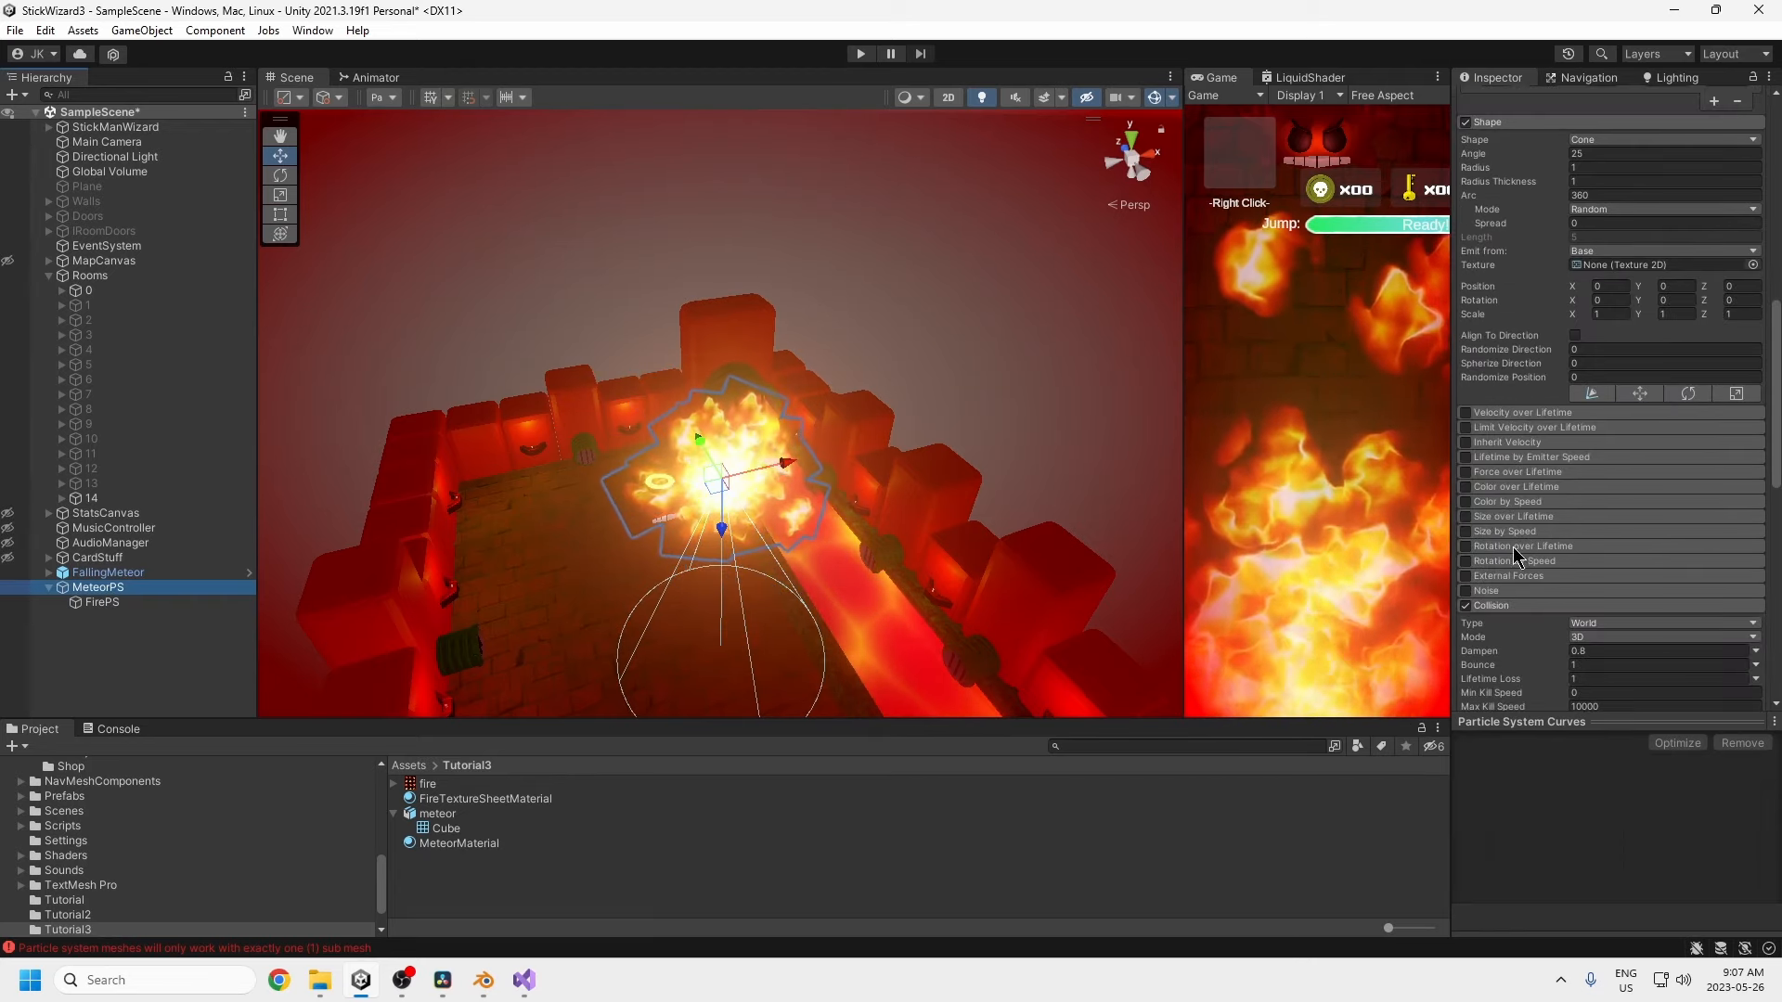
{"action": "scroll", "coordinate": [1532, 562], "scroll_direction": "down", "scroll_amount": 10}
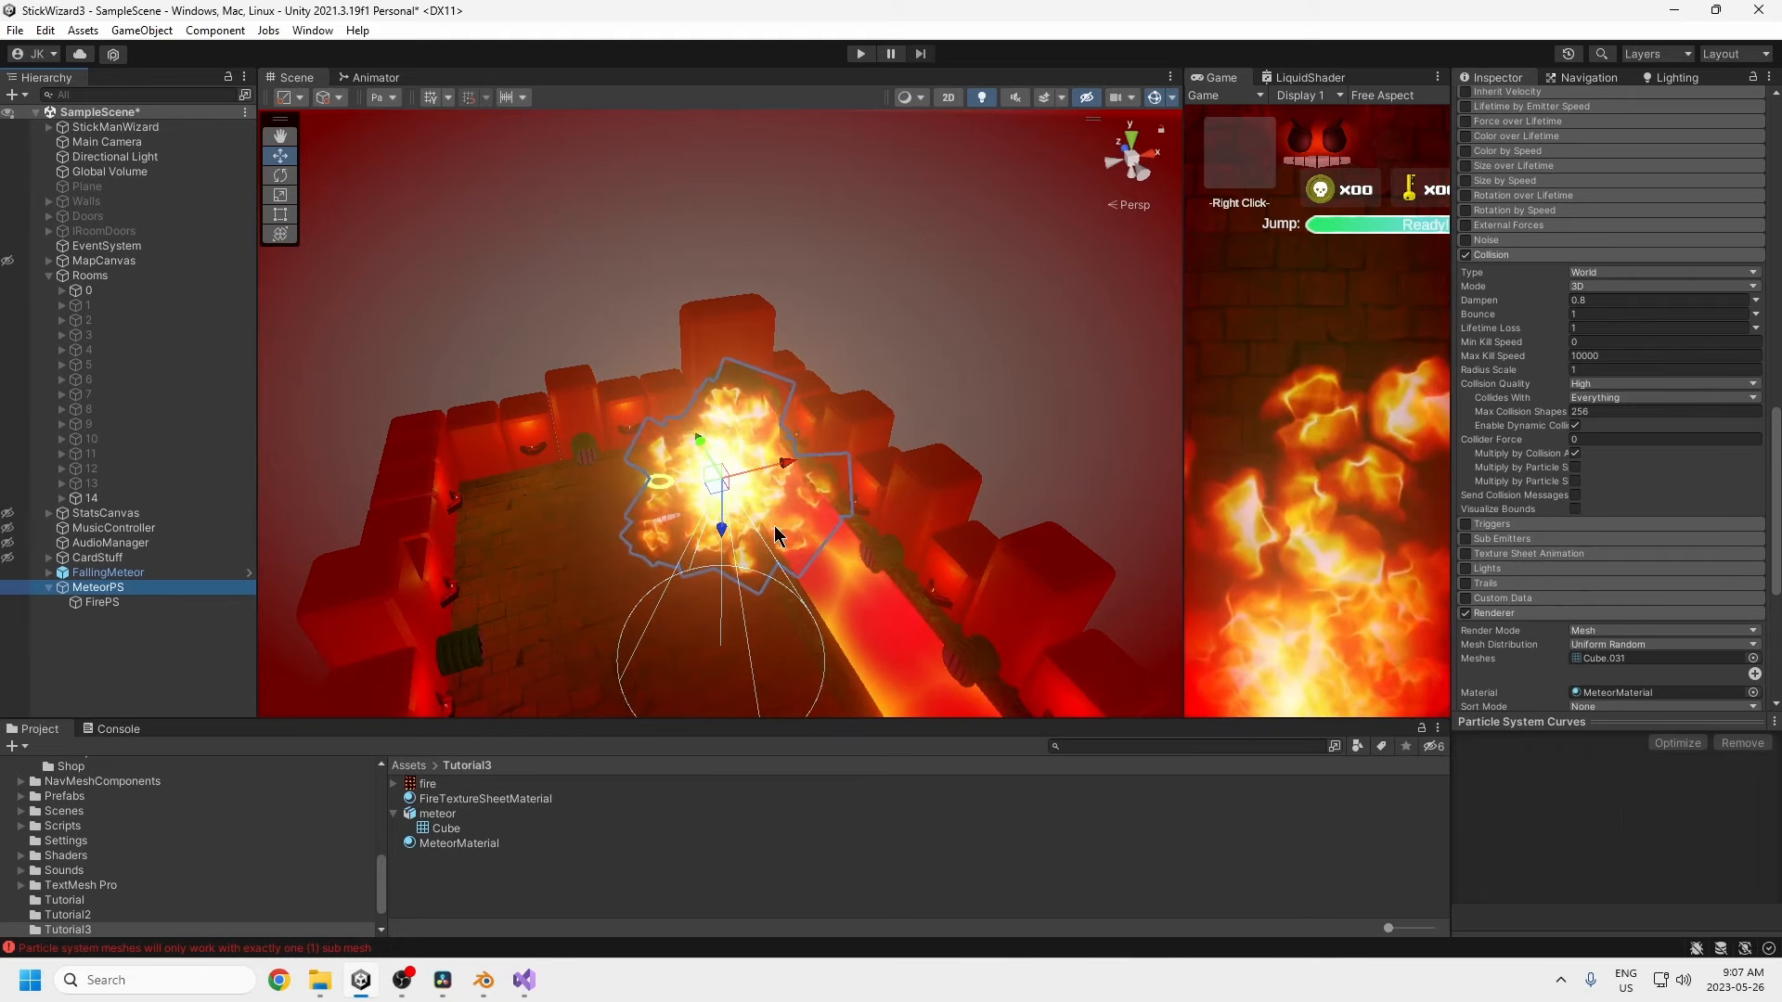
{"action": "left_click", "coordinate": [1465, 538]}
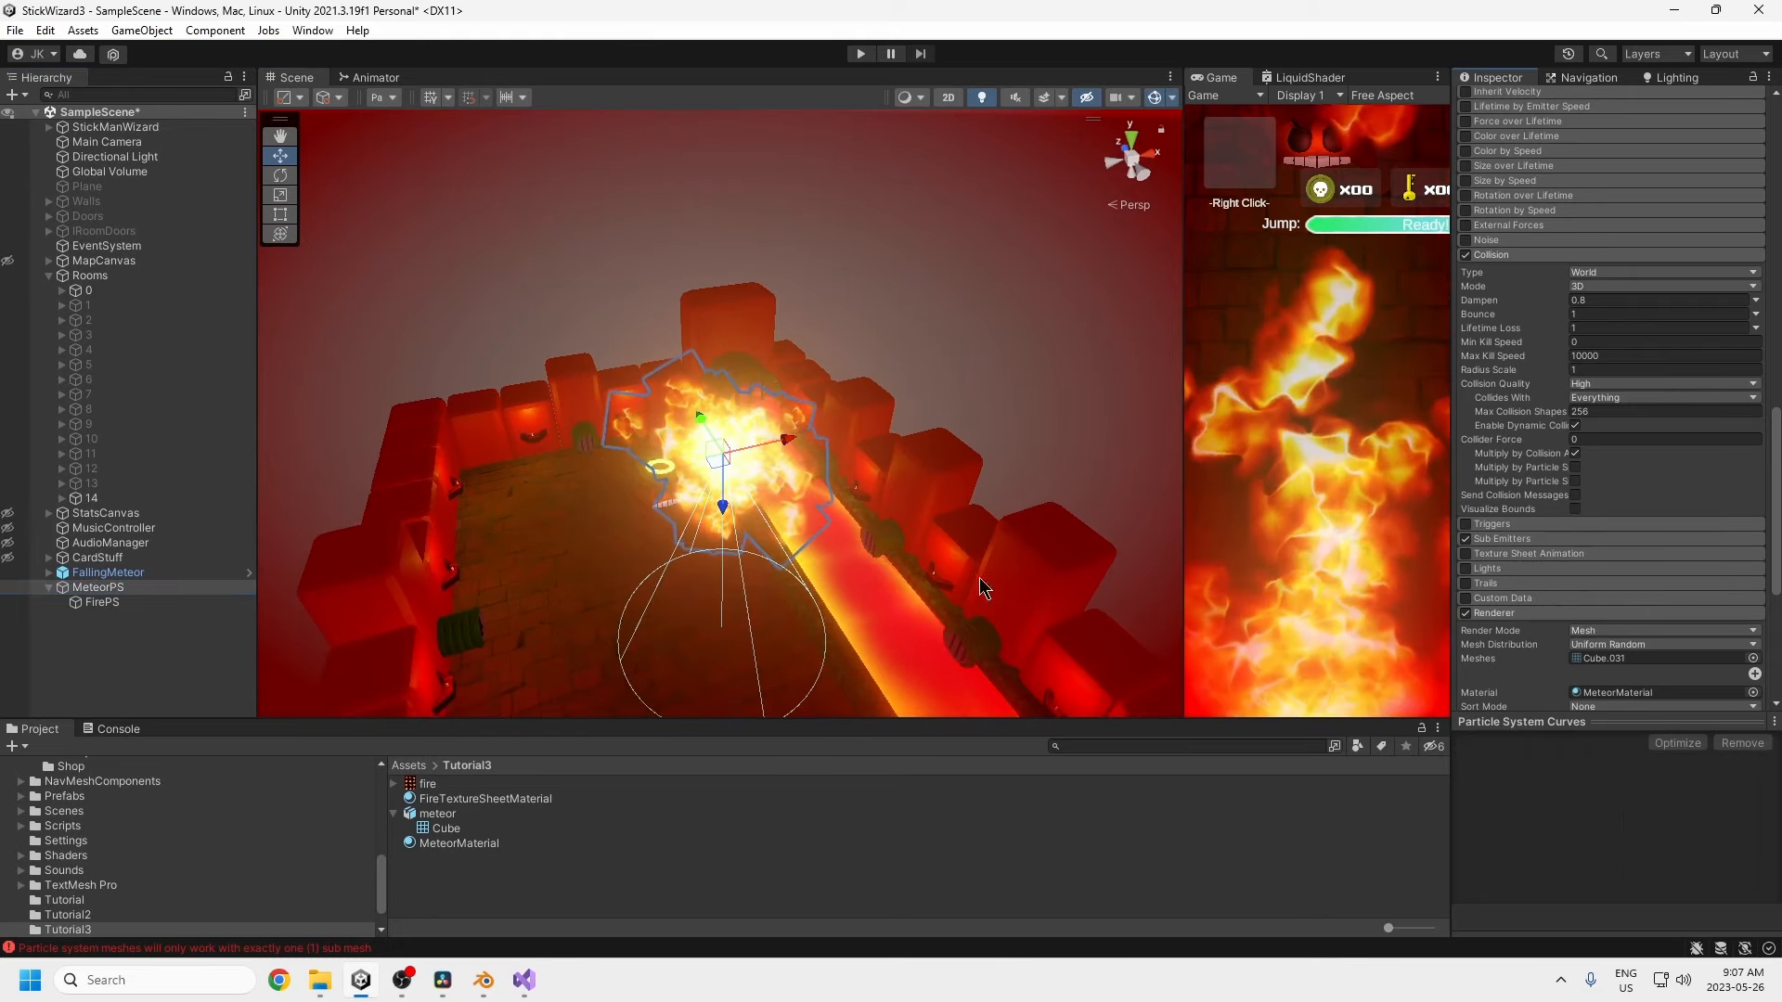
{"action": "left_click", "coordinate": [1505, 540]}
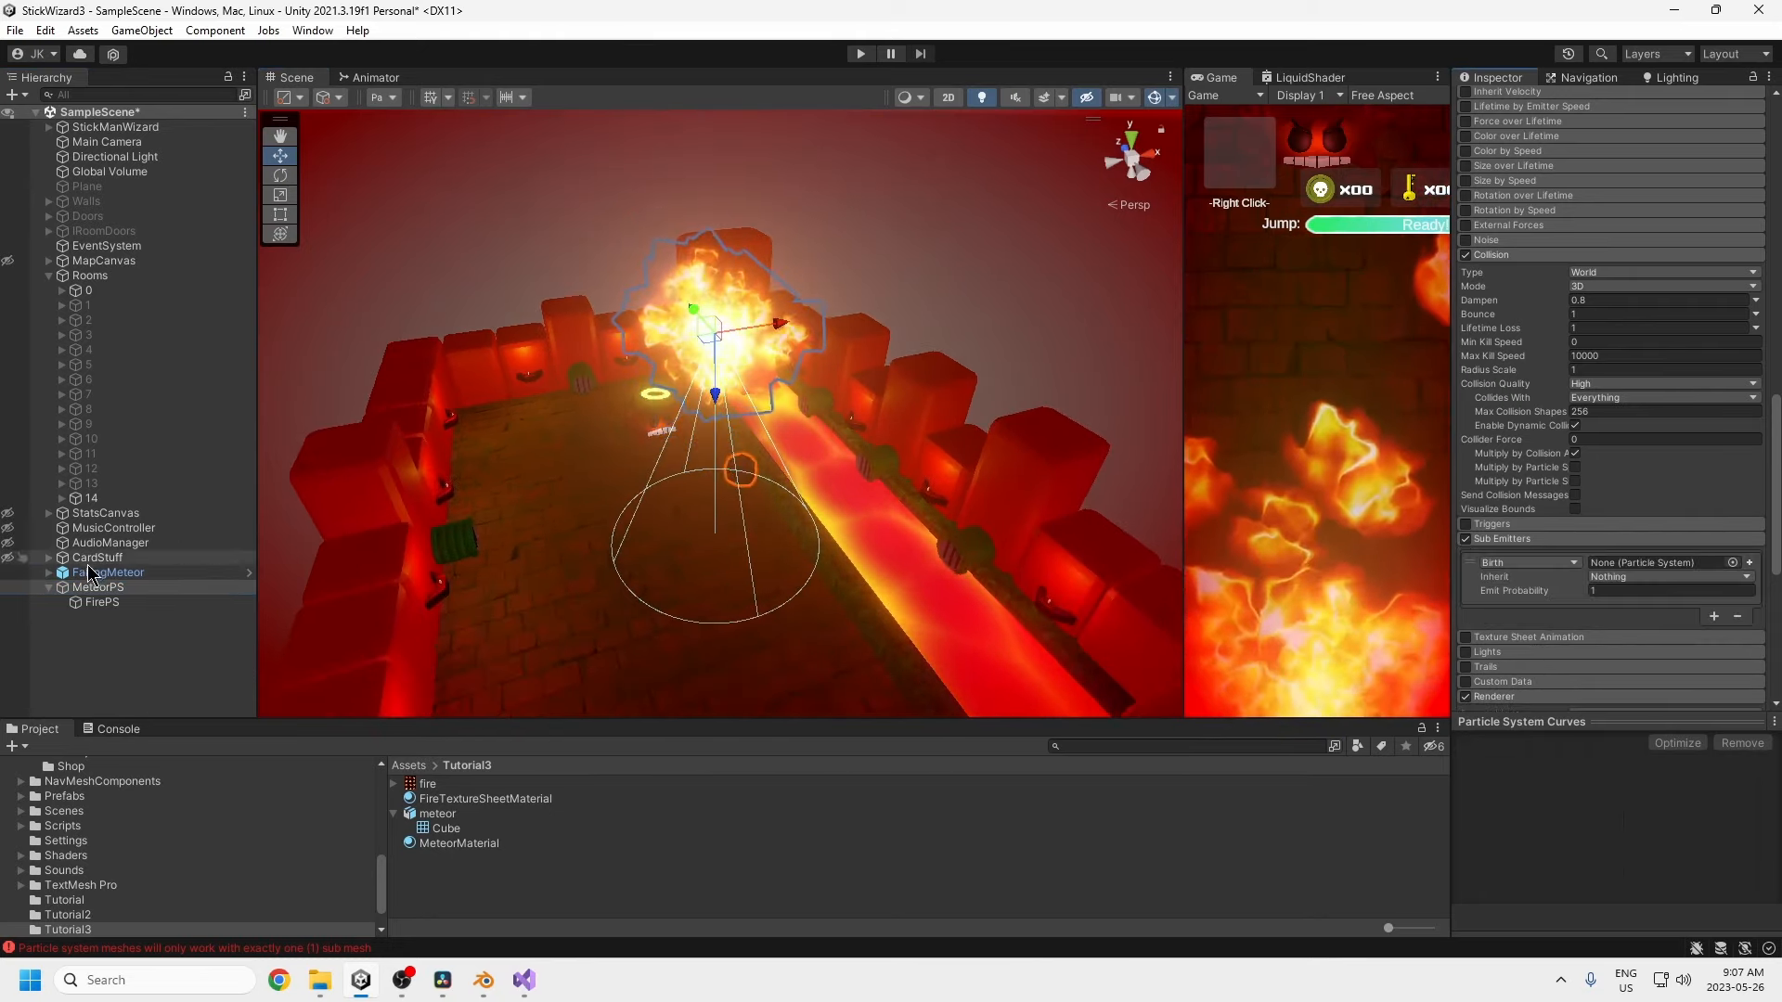
{"action": "left_click_drag", "start_coordinate": [105, 603], "coordinate": [1635, 570]}
- Set MeteorPS's start lifetime to 0.5
{"action": "scroll", "coordinate": [1616, 307], "scroll_direction": "up", "scroll_amount": 15}
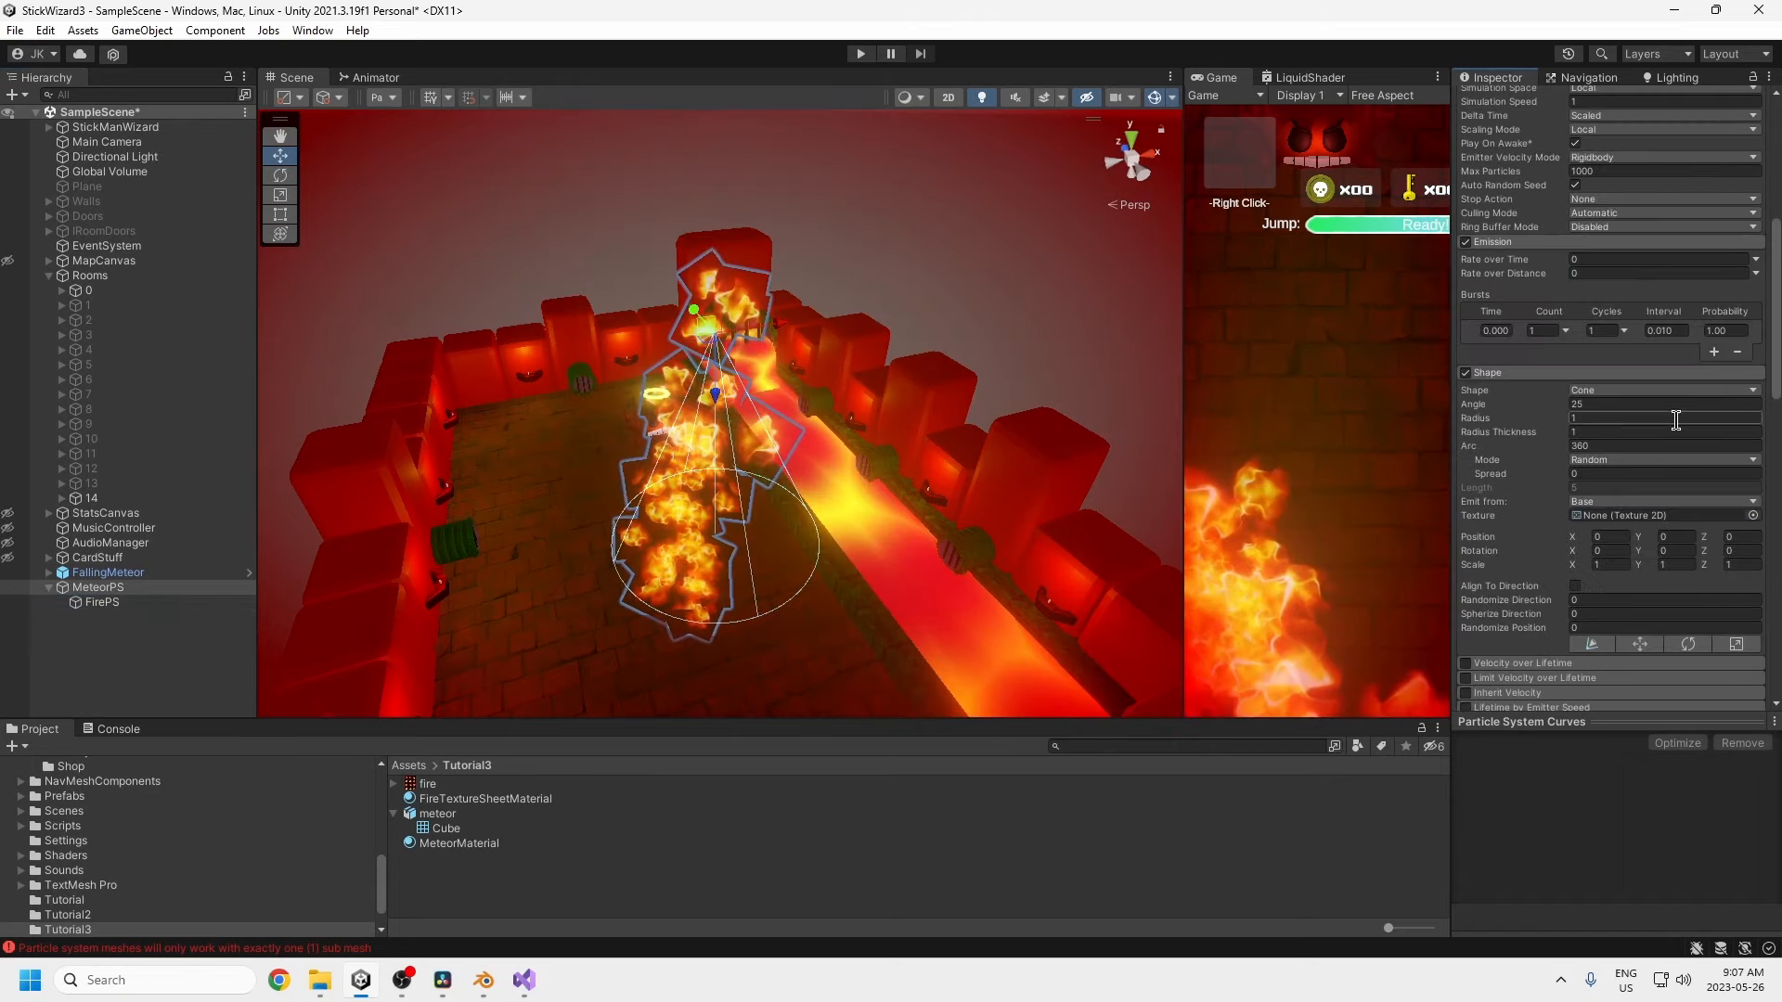
{"action": "scroll", "coordinate": [1615, 307], "scroll_direction": "up", "scroll_amount": 3}
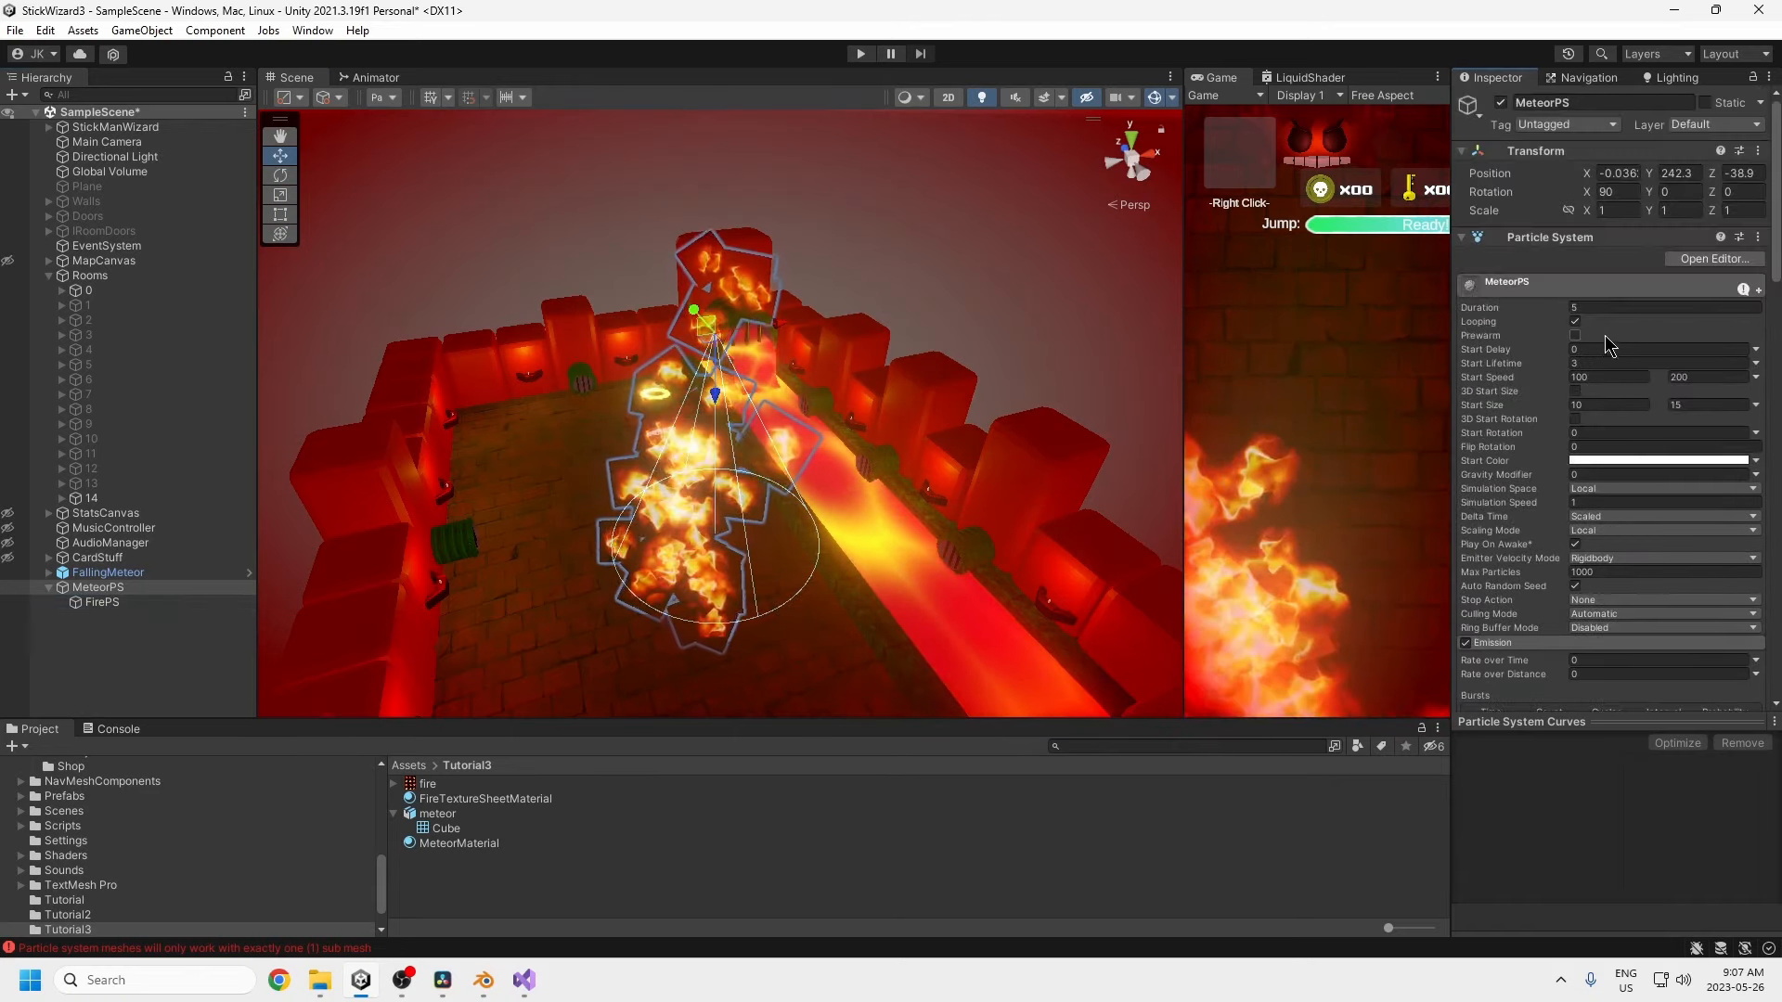
{"action": "left_click", "coordinate": [1511, 360]}
{"action": "type", "text": ".5"}
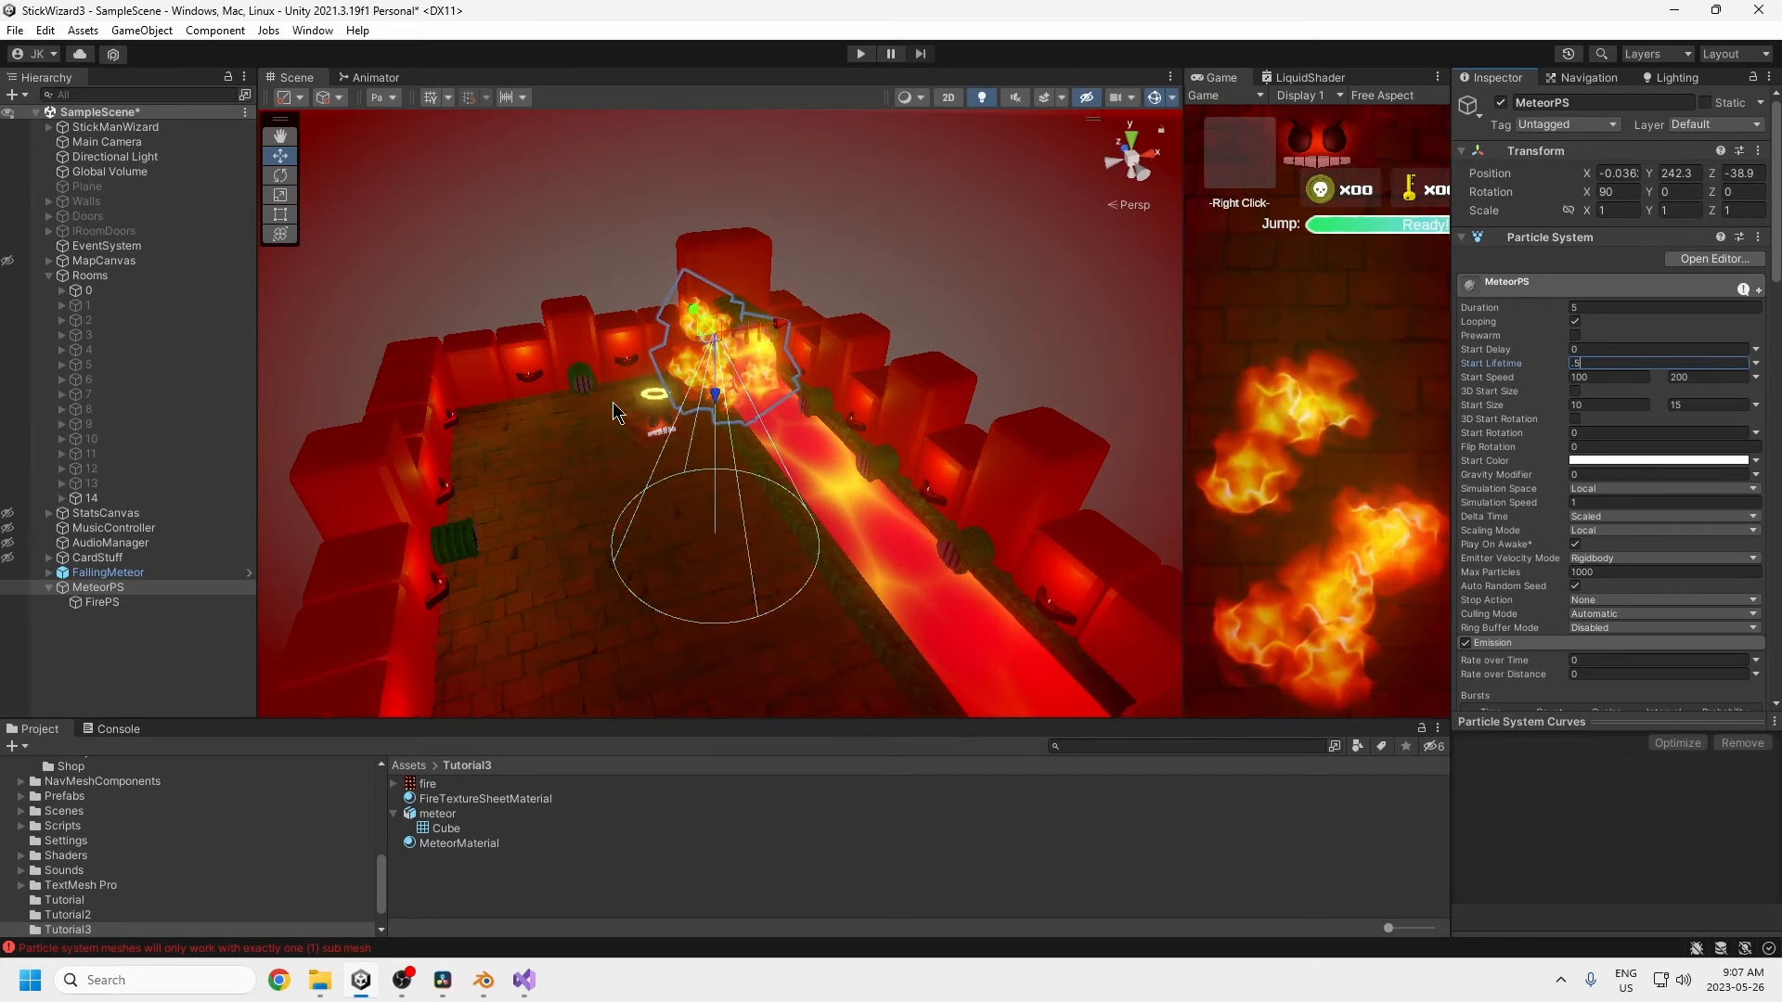
- Turn MeteorPS's looping off and on again, and play the particle preview from another viewing angle
{"action": "scroll", "coordinate": [1580, 492], "scroll_direction": "down", "scroll_amount": 3}
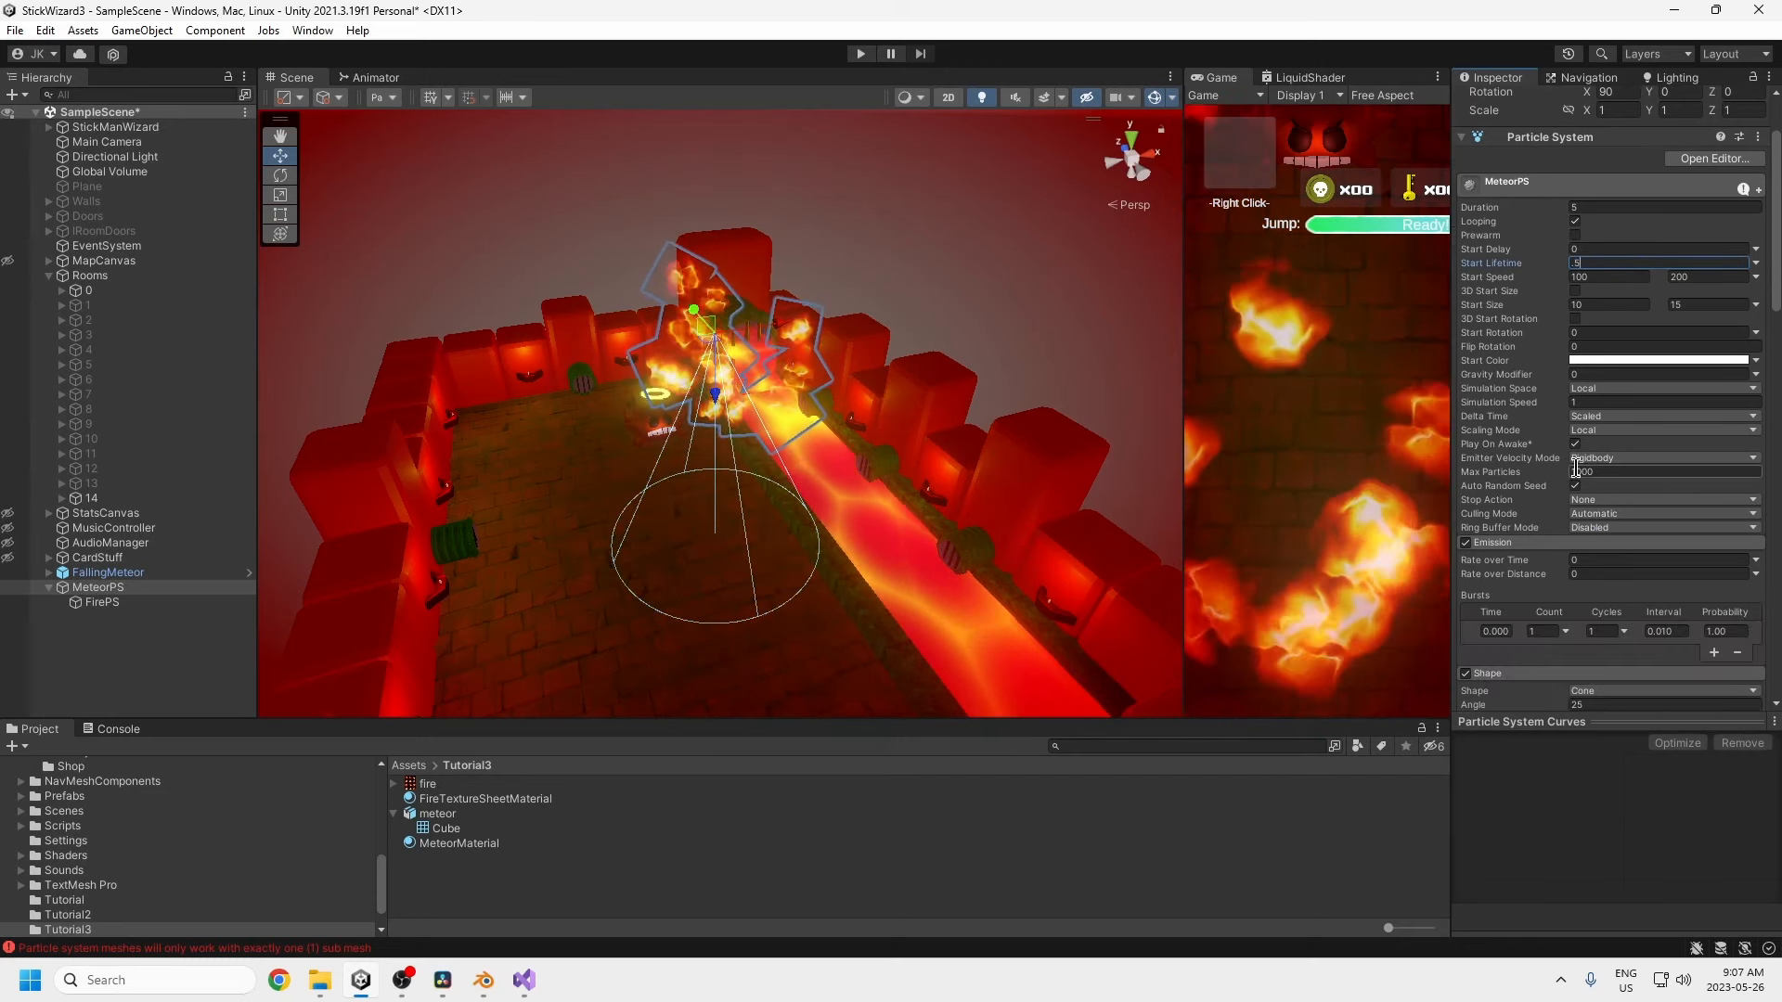
{"action": "left_click", "coordinate": [1575, 221]}
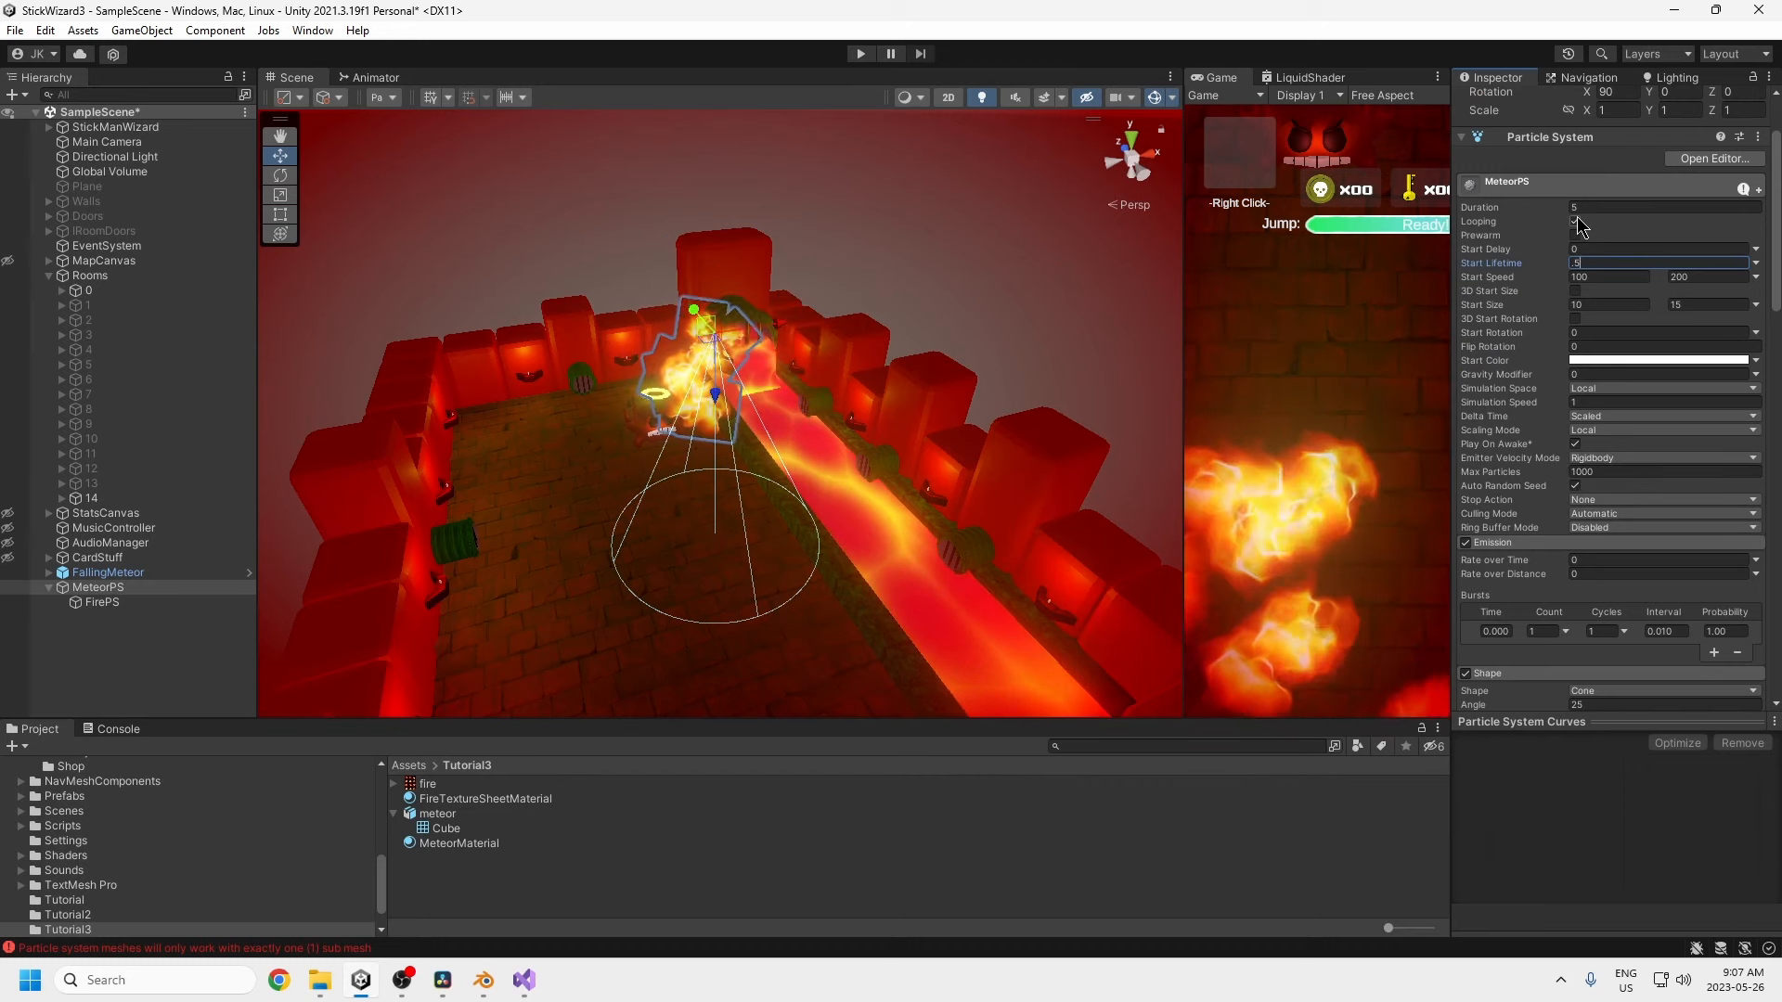
{"action": "left_click", "coordinate": [1575, 222]}
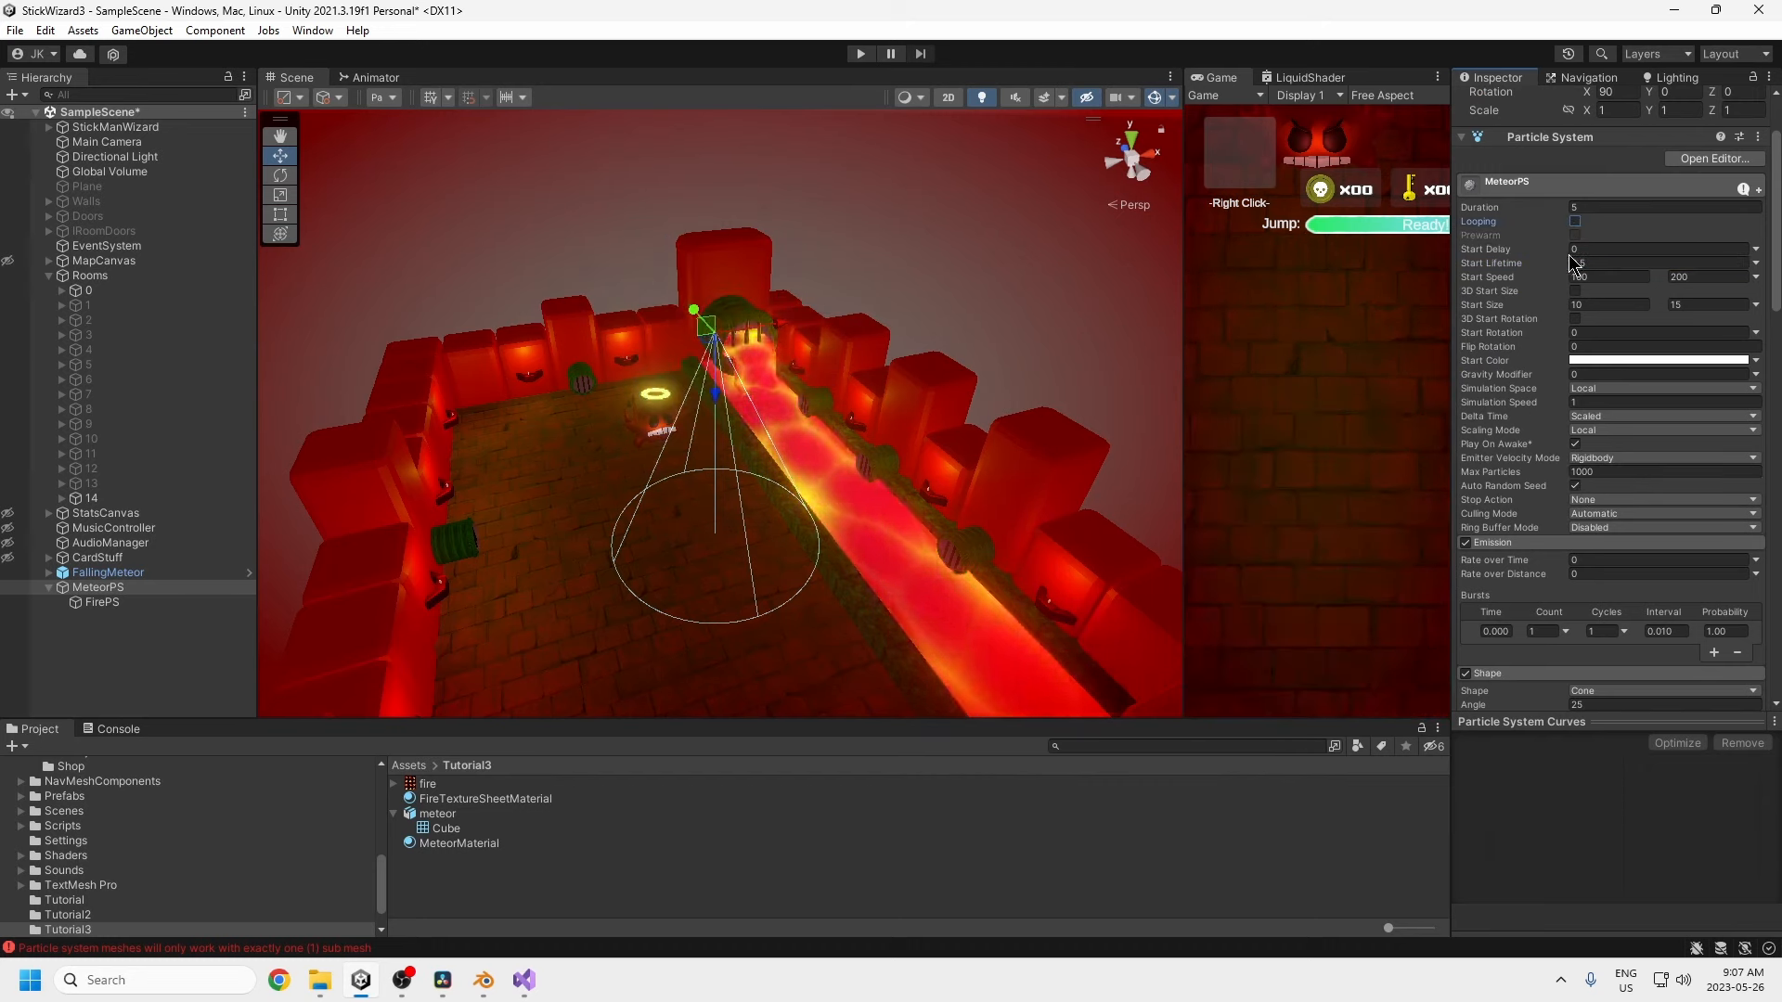
{"action": "left_click_drag", "start_coordinate": [1158, 357], "coordinate": [630, 499], "text": "alt"}
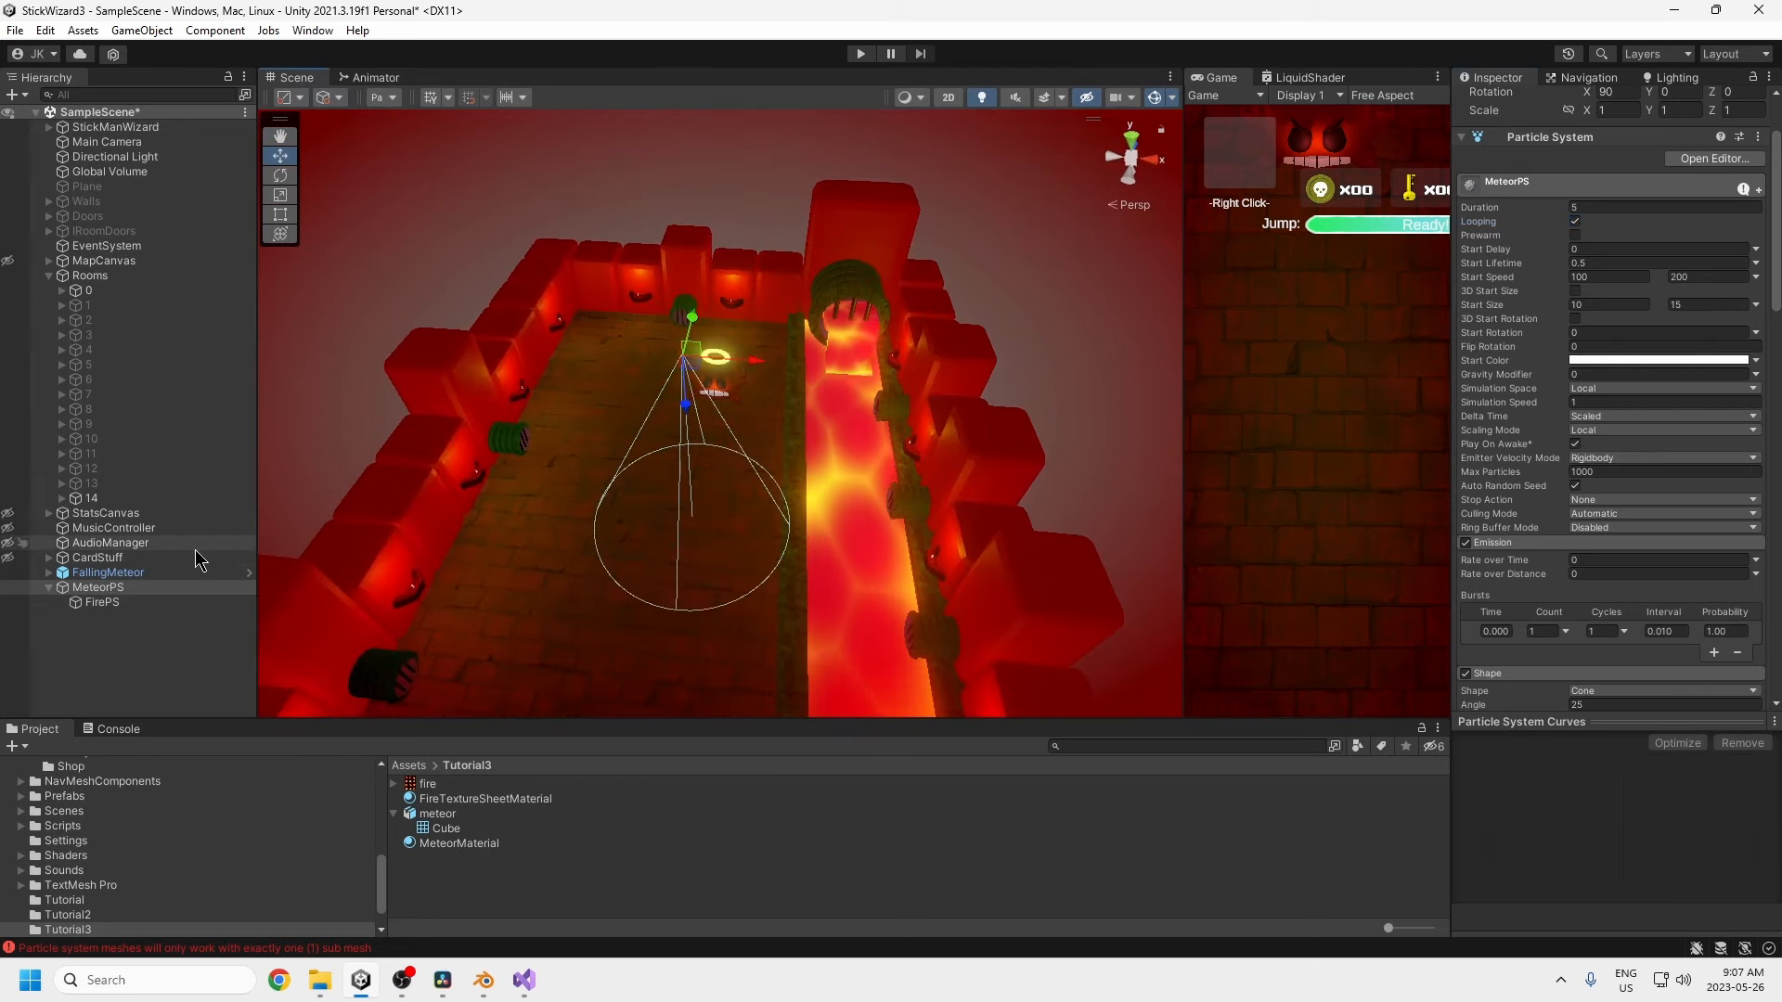
{"action": "left_click", "coordinate": [409, 111]}
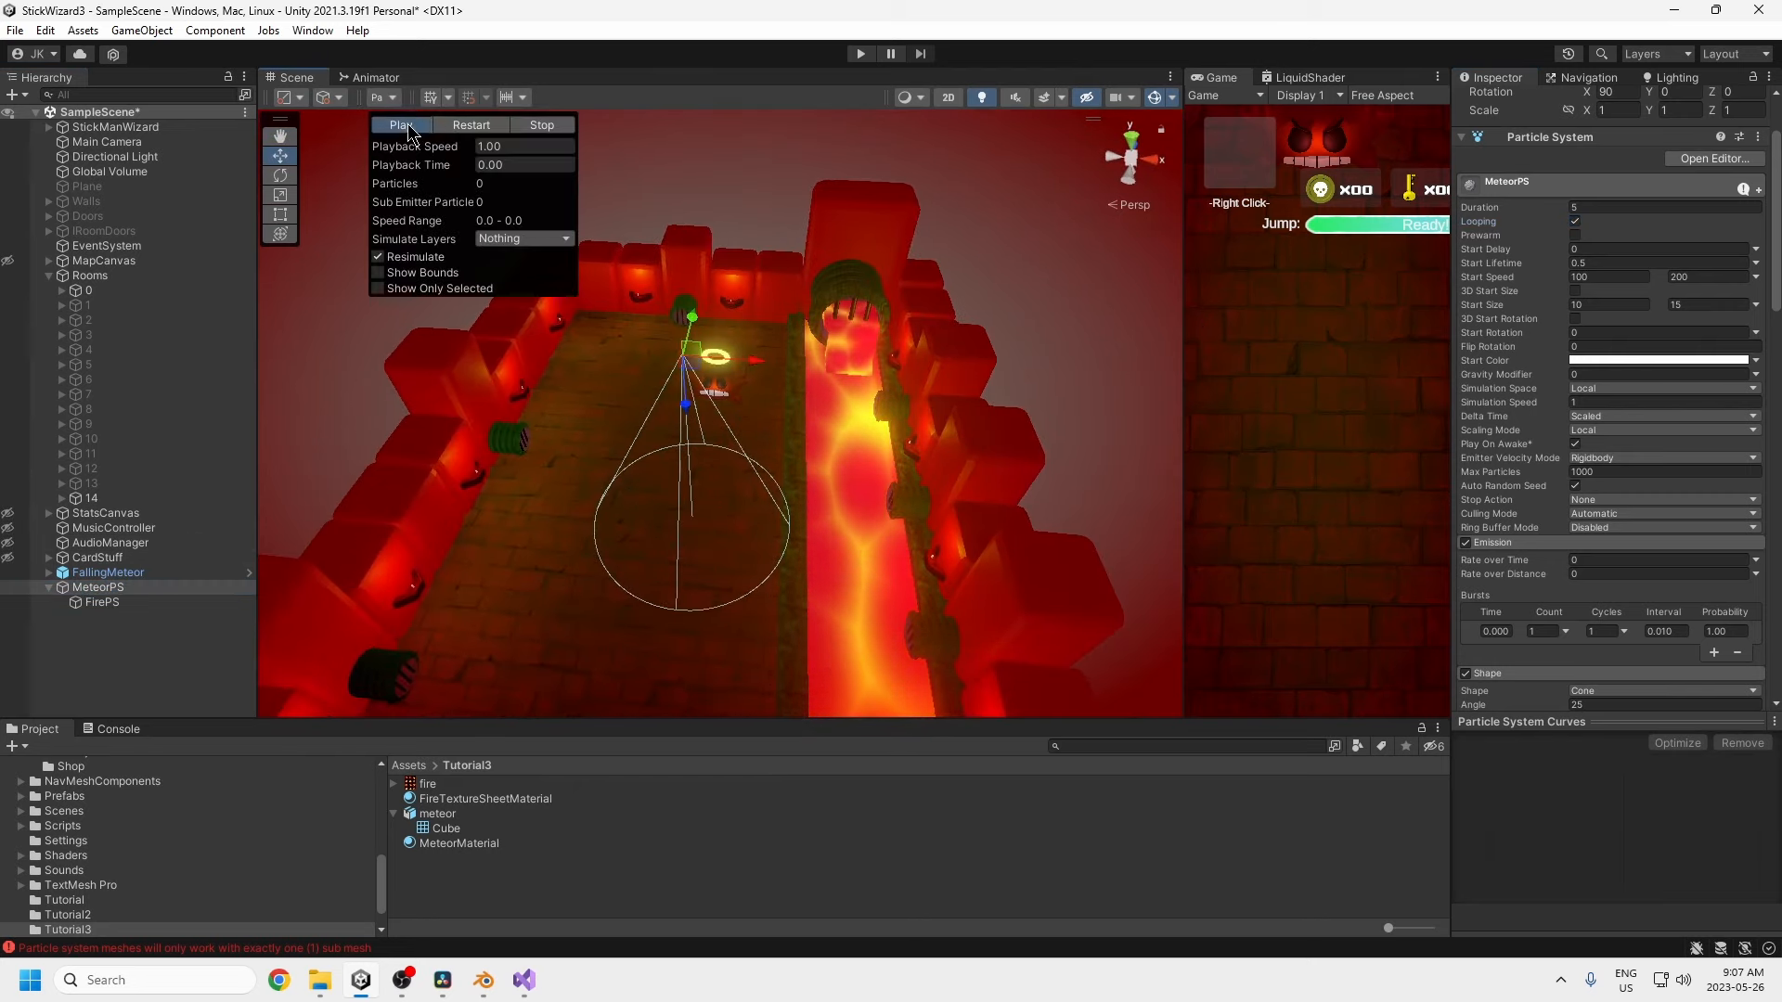
{"action": "left_click", "coordinate": [402, 124]}
- Set FirePS's start lifetime to 0.5
{"action": "double_click", "coordinate": [102, 602]}
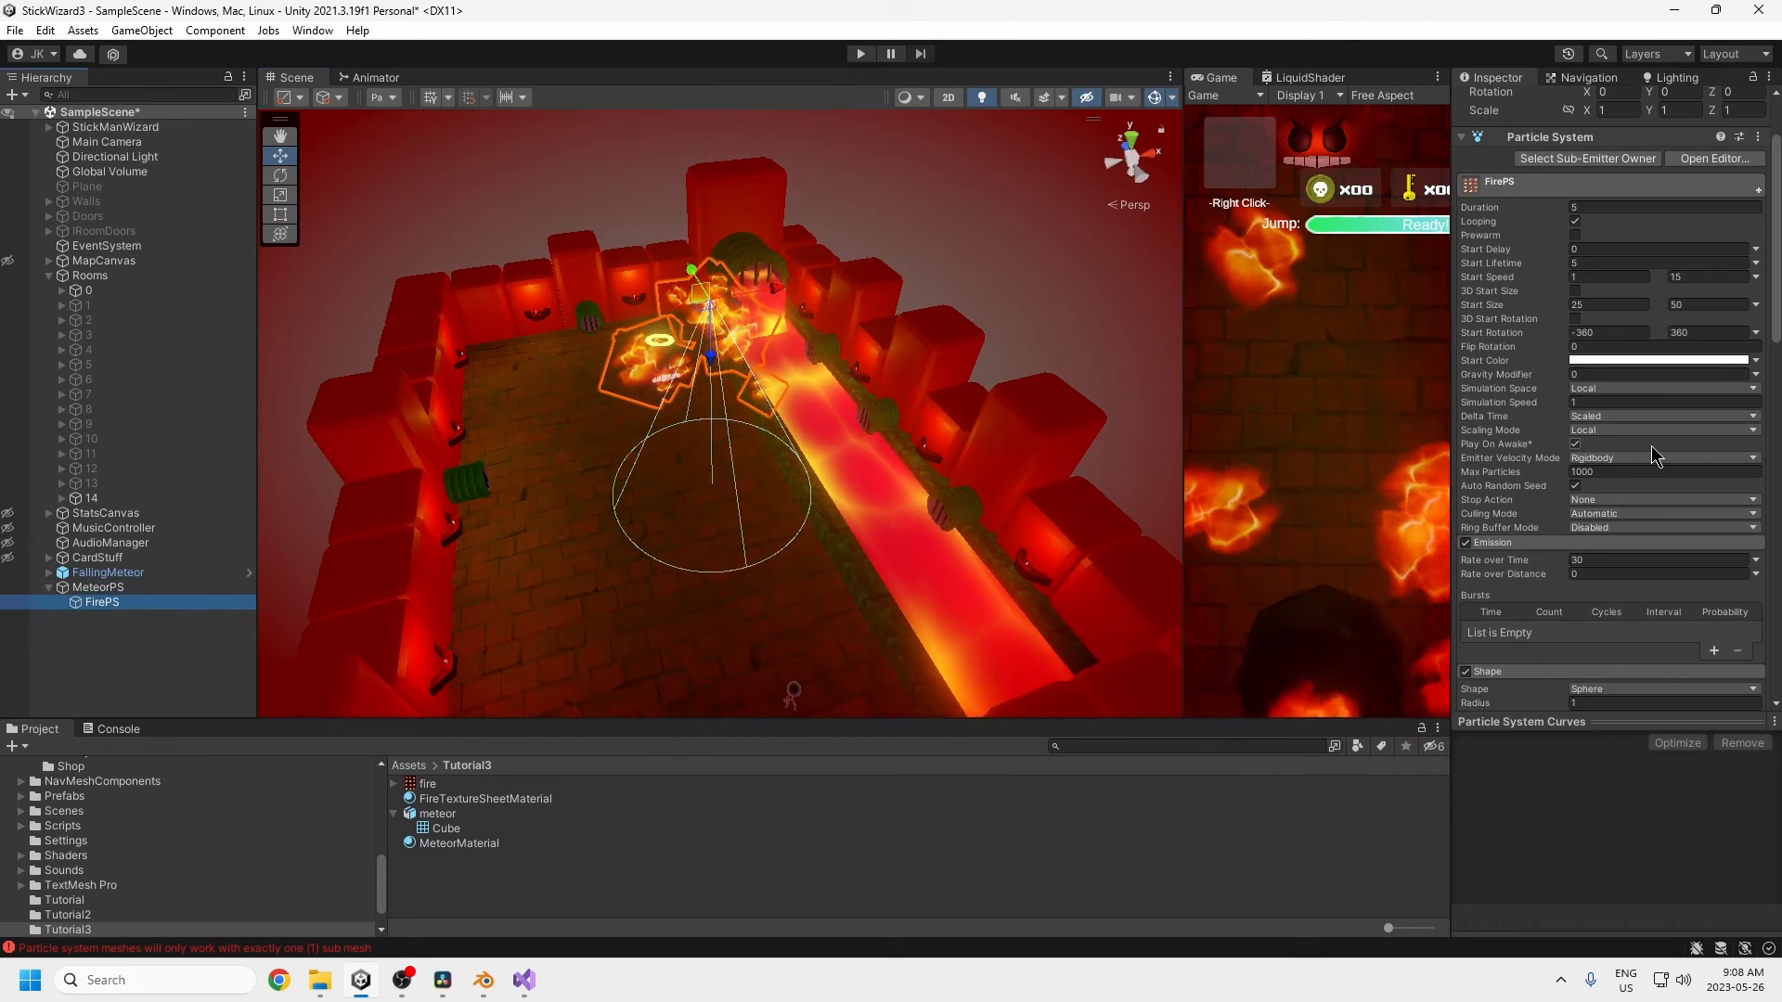
{"action": "scroll", "coordinate": [1651, 446], "scroll_direction": "up", "scroll_amount": 2}
{"action": "left_click", "coordinate": [1491, 363]}
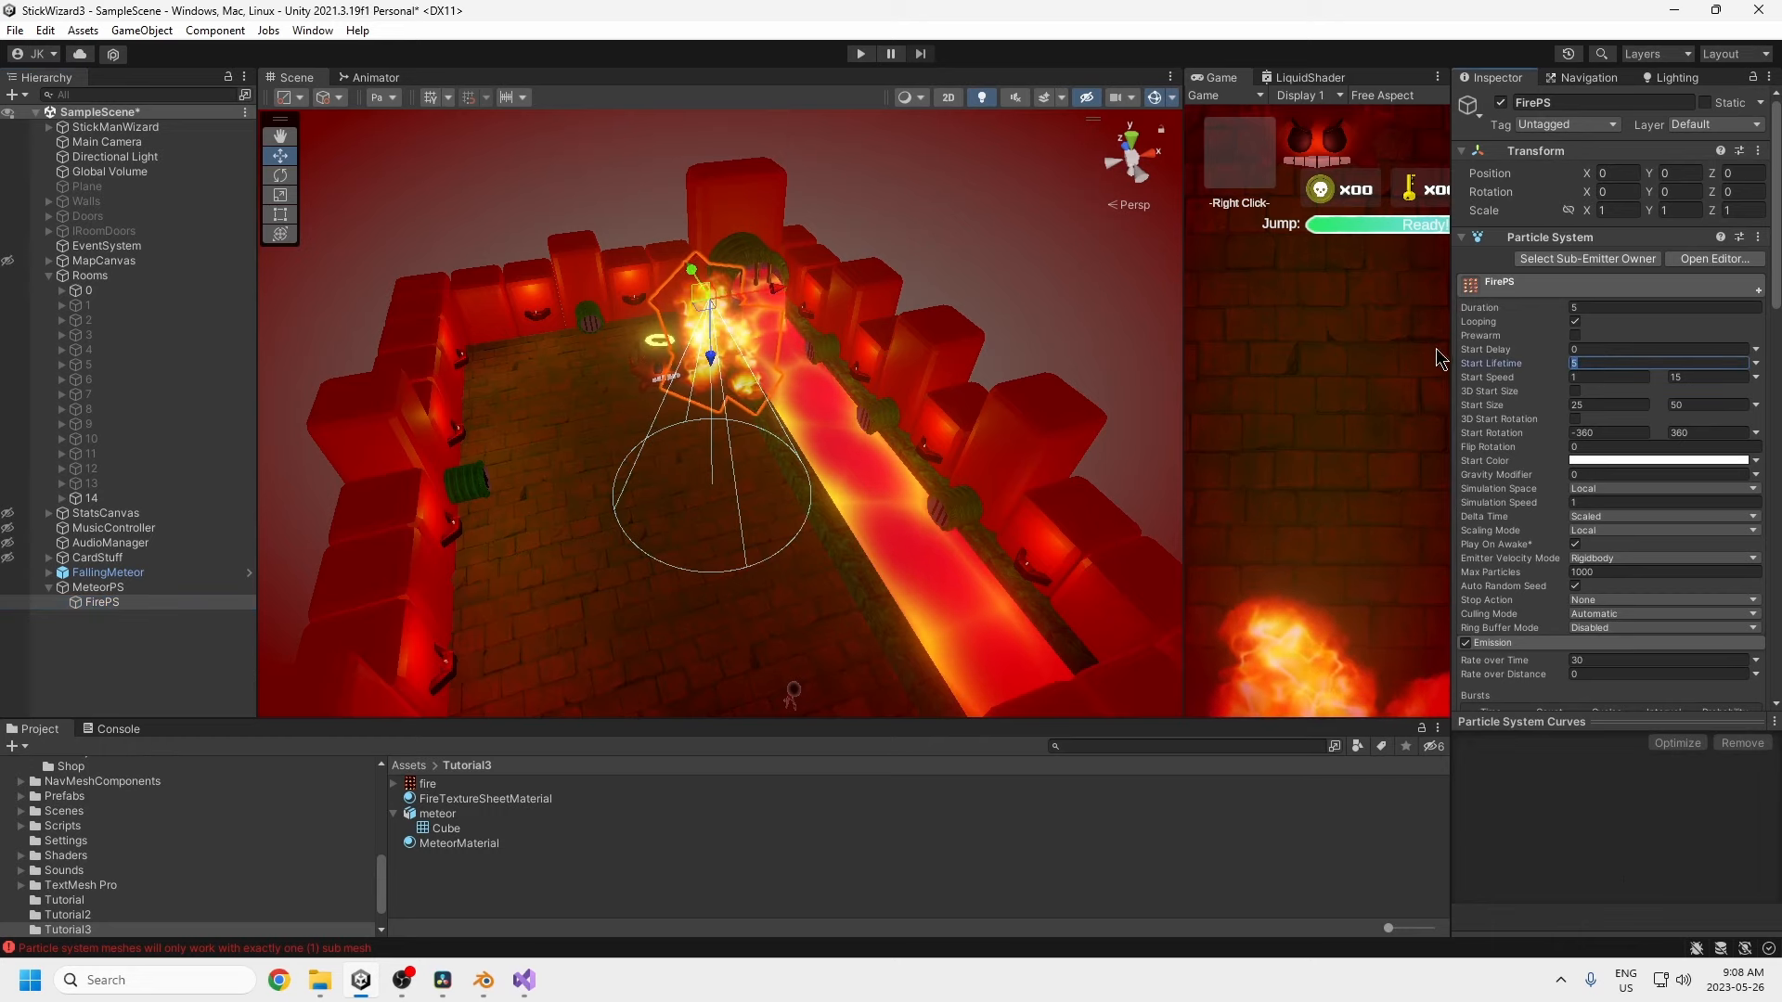
{"action": "type", "text": ".5"}
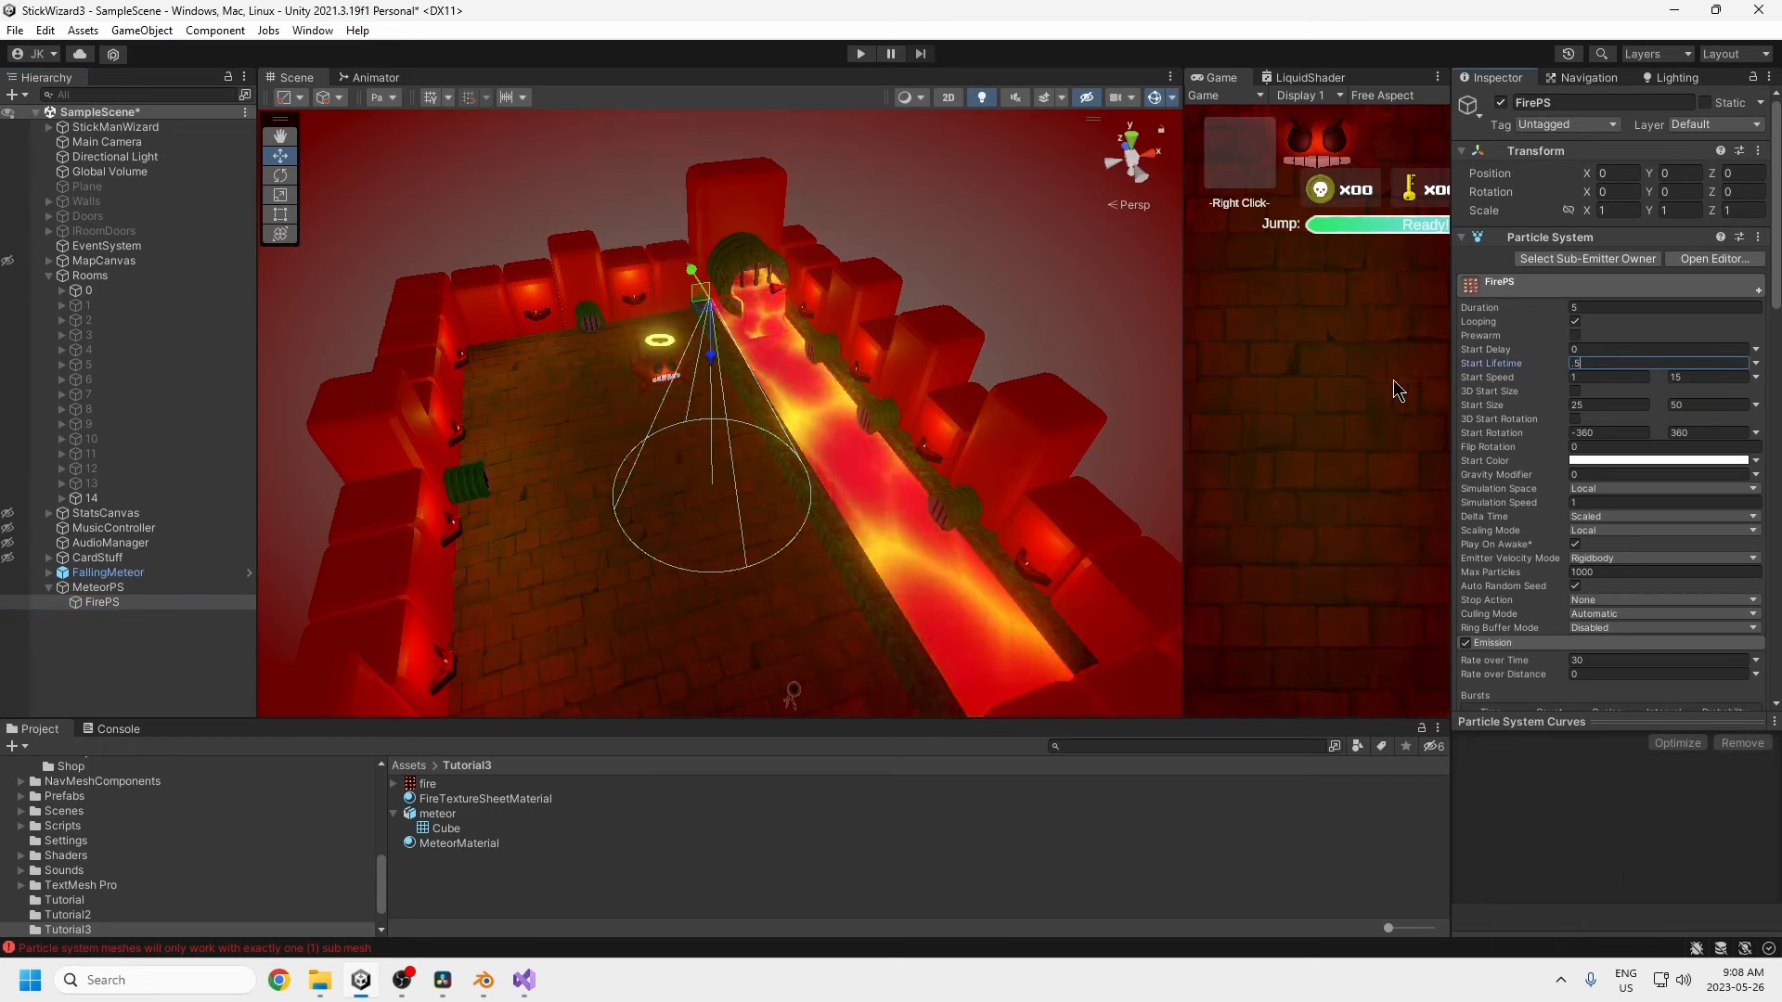
- Set MeteorPS's start lifetime to 5 and check FirePS's settings
{"action": "left_click", "coordinate": [97, 588]}
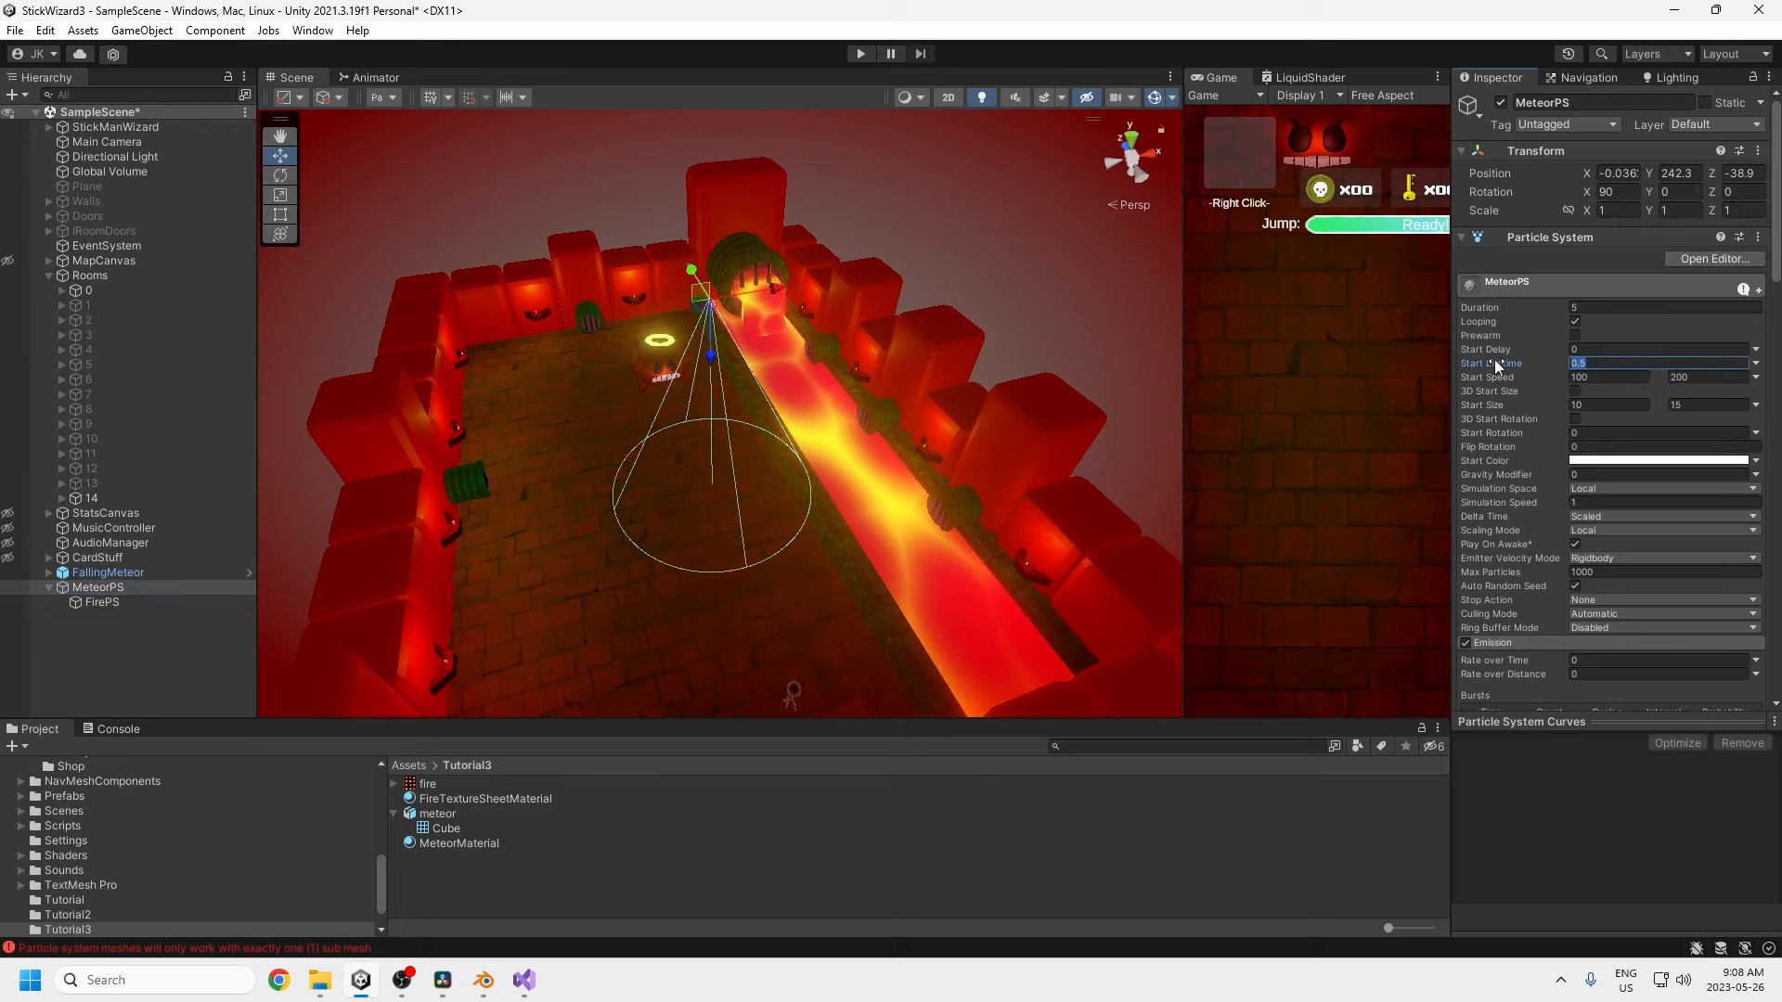
{"action": "left_click", "coordinate": [157, 602]}
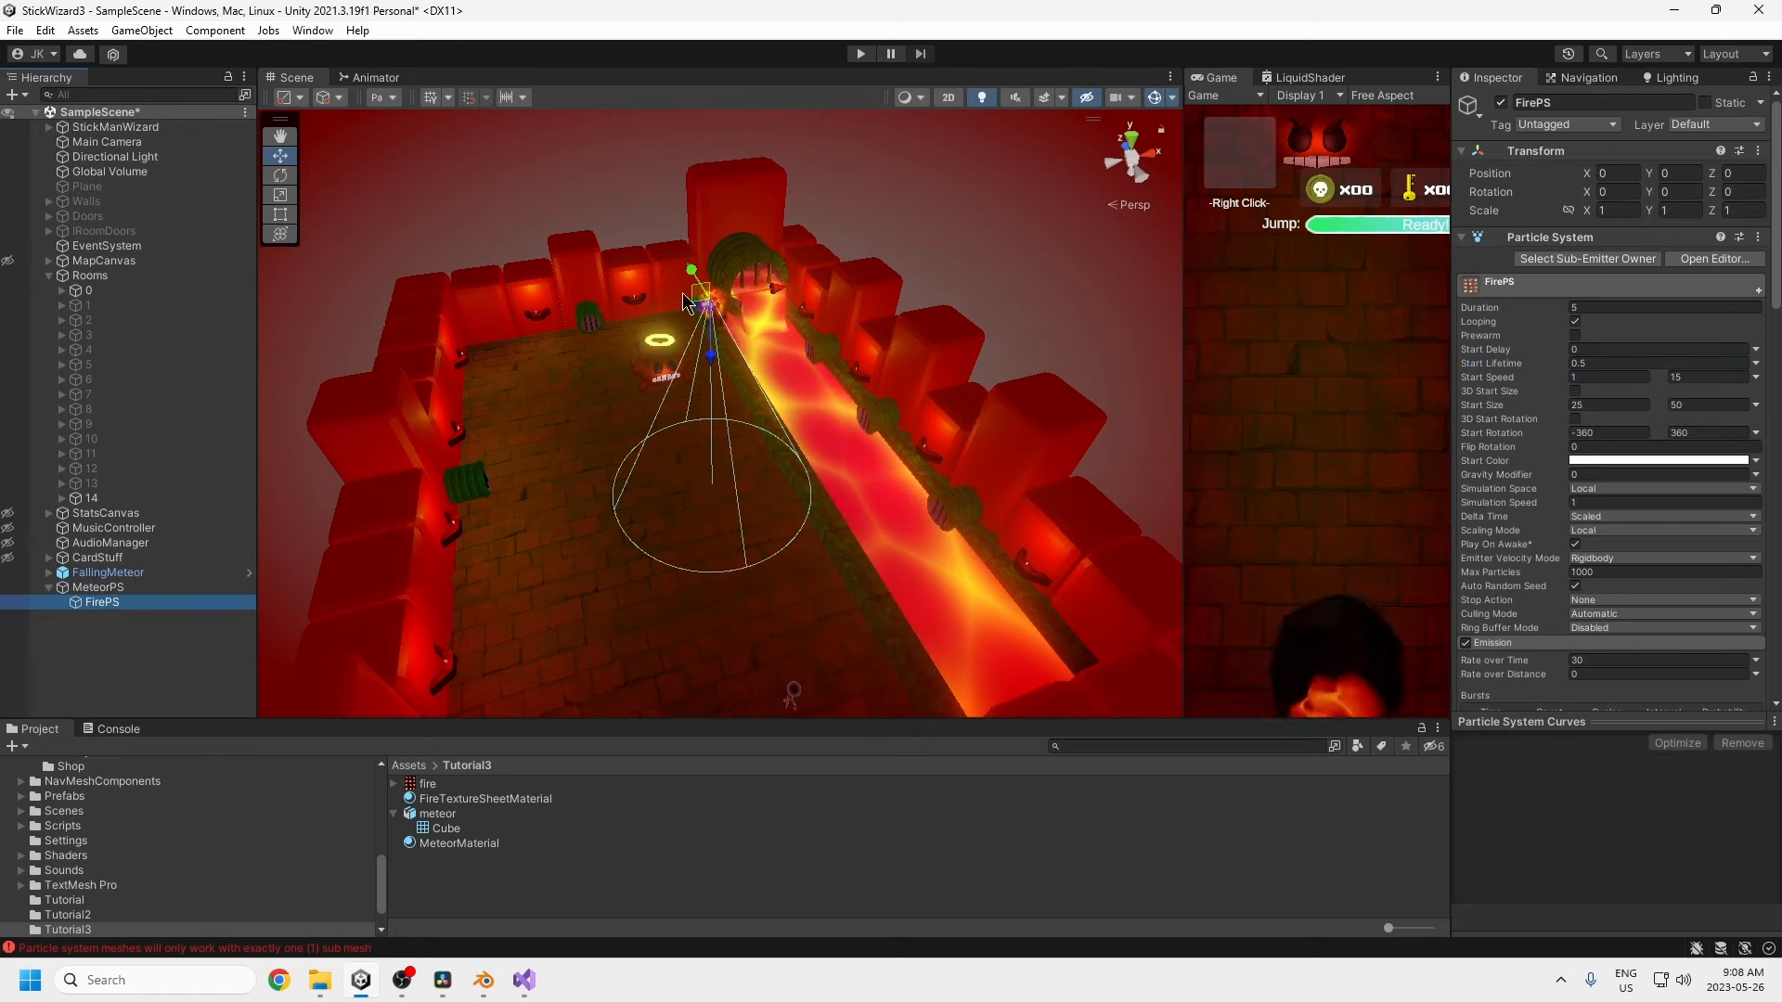
{"action": "left_click", "coordinate": [107, 588]}
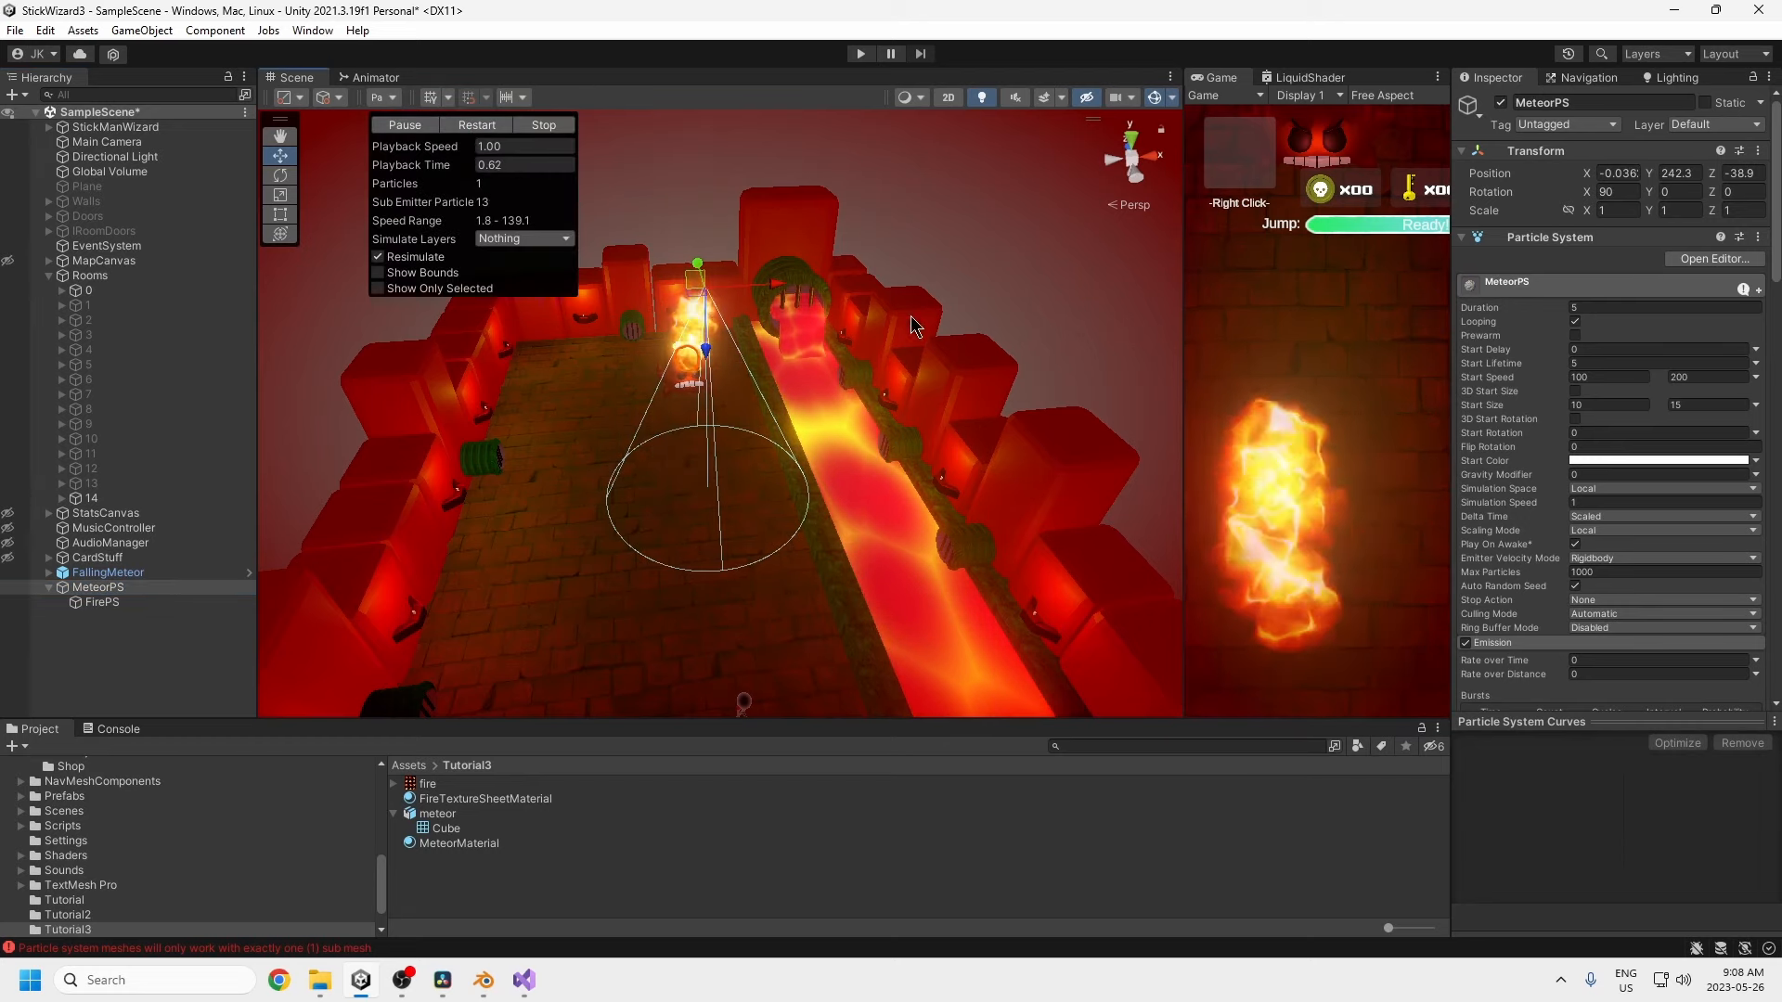
- Set MeteorPS's start size range to 15 to 20 and its minimum start speed to 150
{"action": "left_click", "coordinate": [1623, 406]}
{"action": "type", "text": "15"}
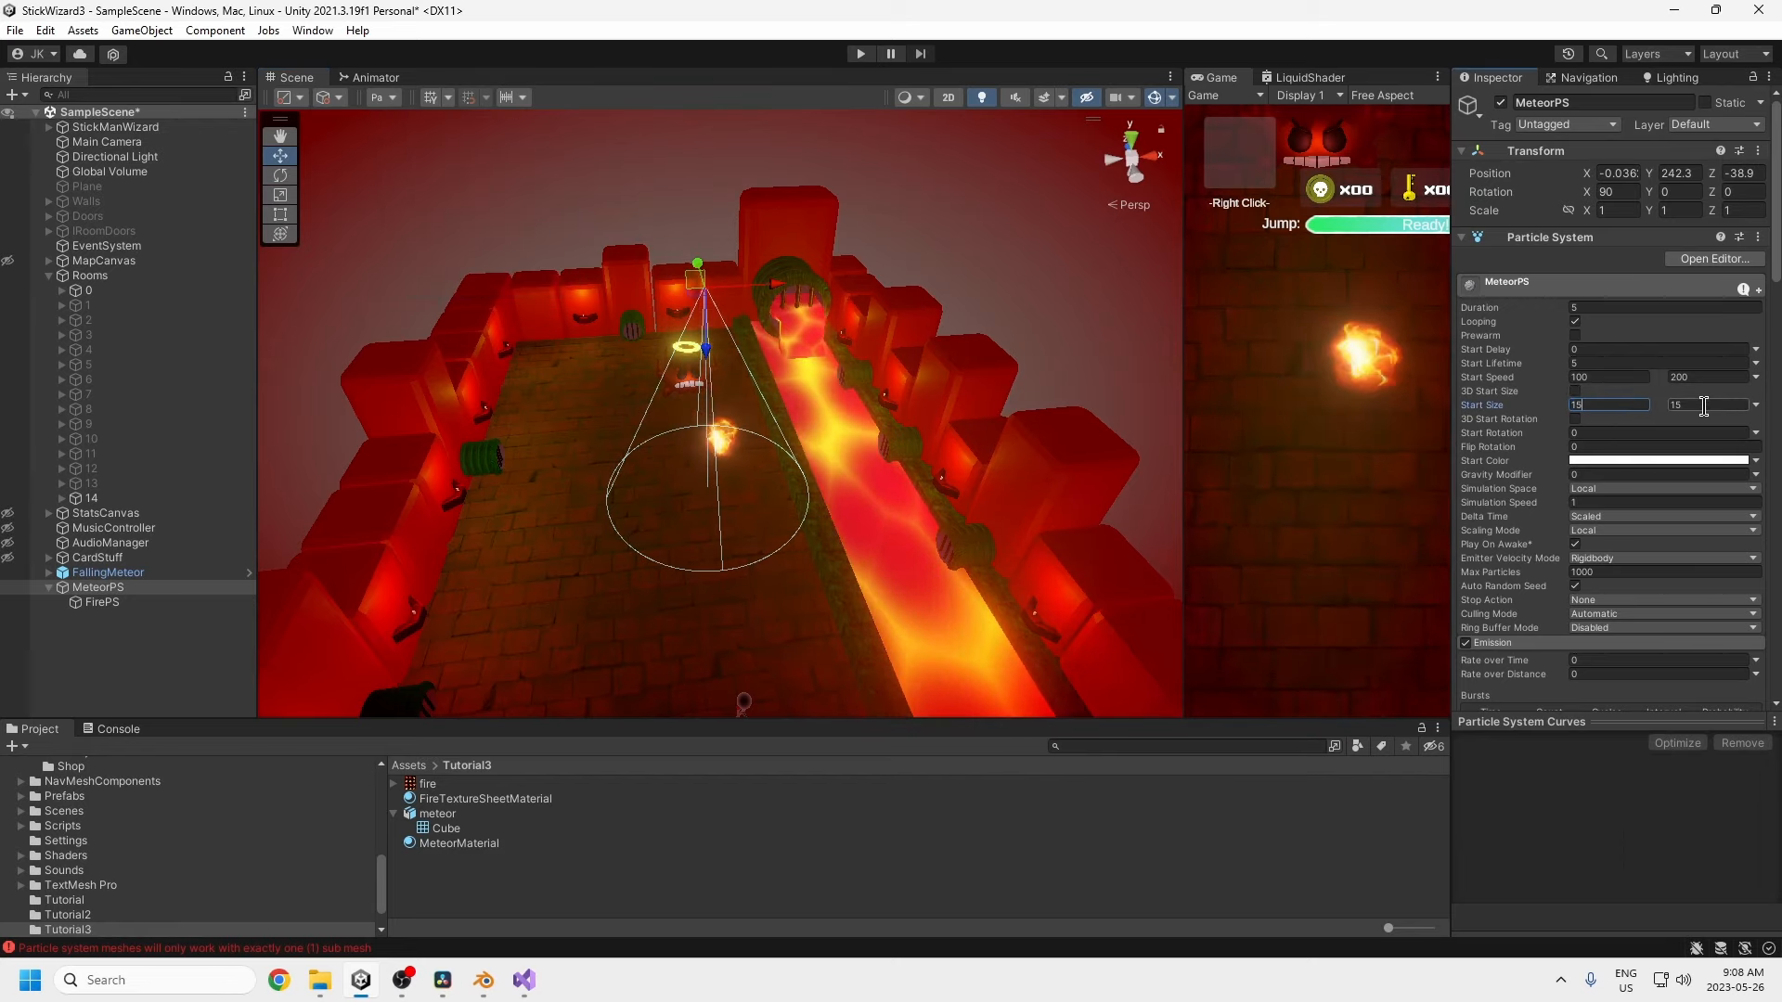
{"action": "left_click", "coordinate": [1712, 406]}
{"action": "type", "text": "20"}
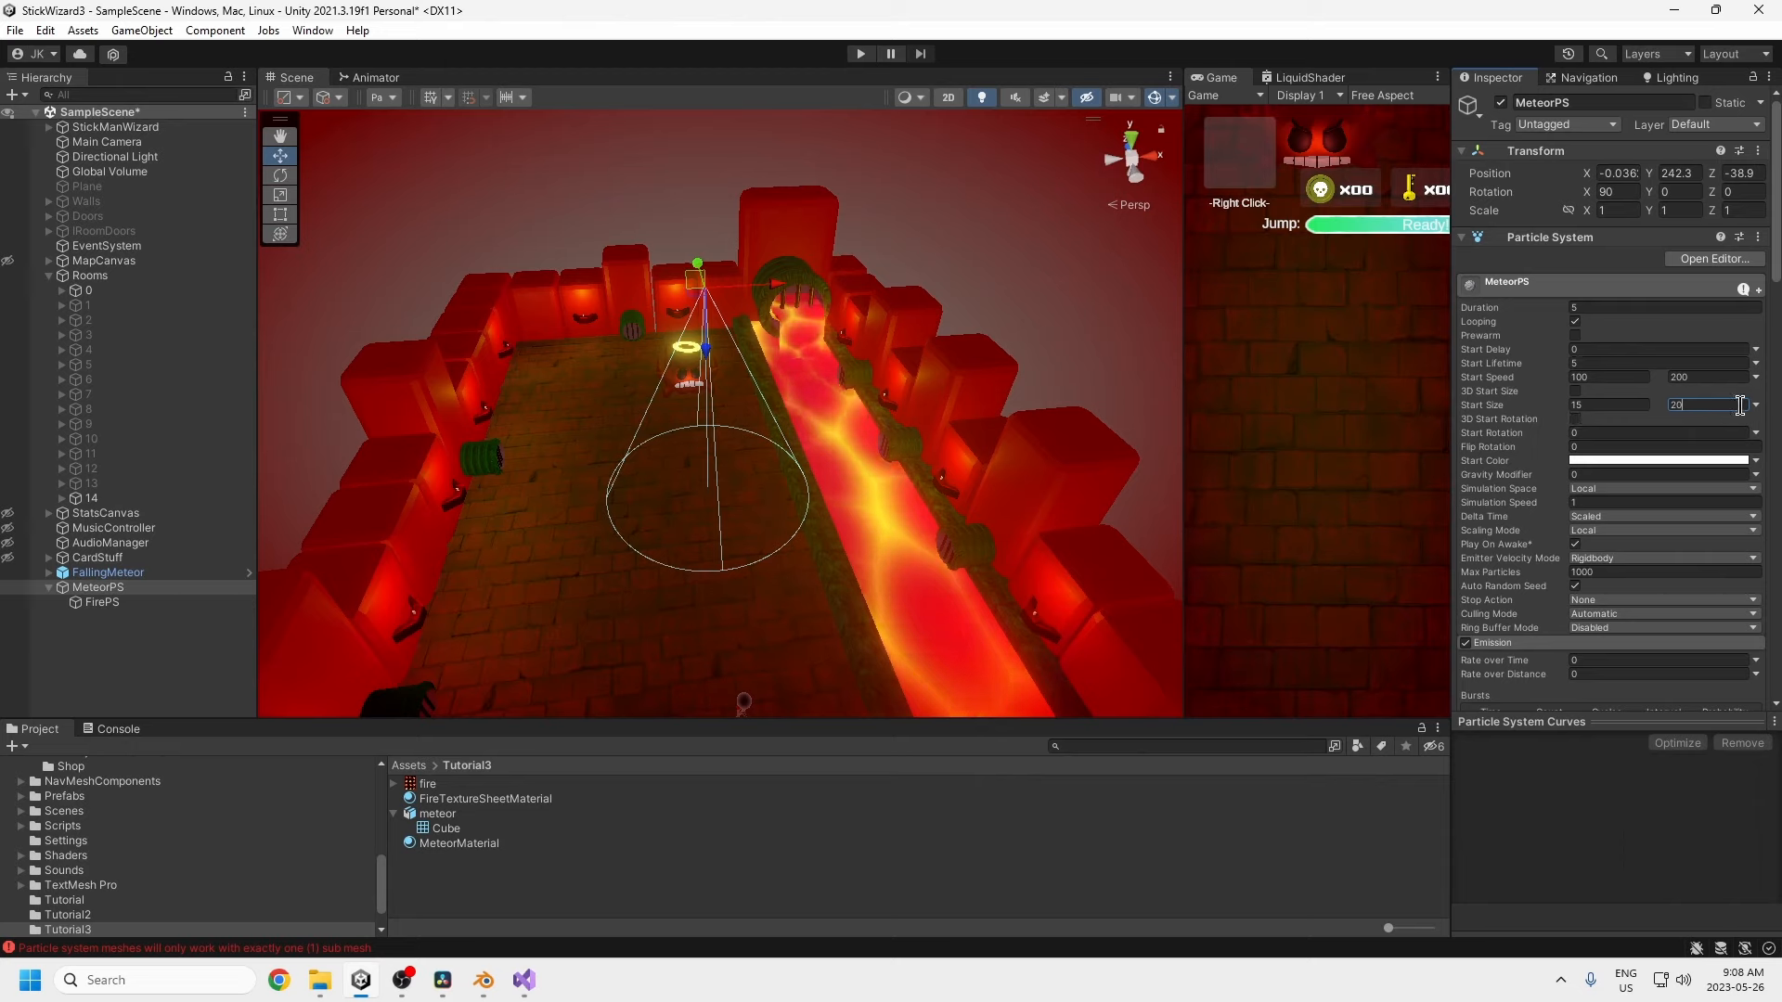
{"action": "type", "text": "150"}
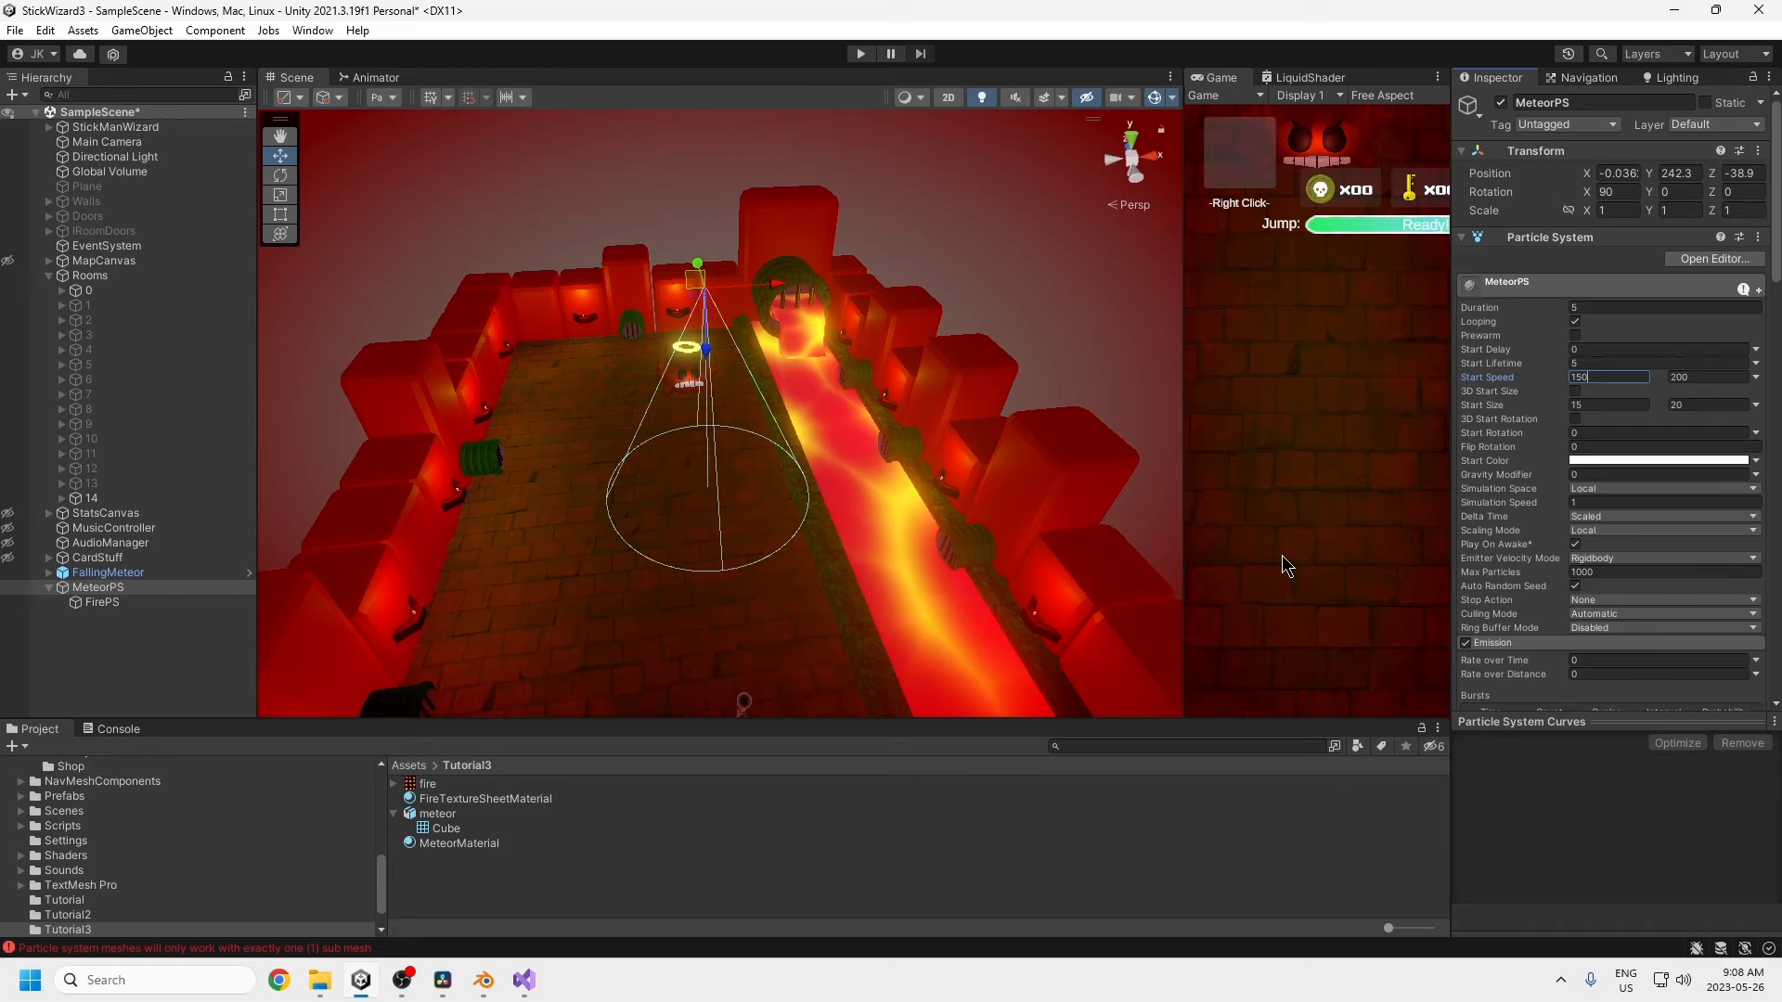
- Try a start size range of 30 to 40 on MeteorPS
{"action": "left_click", "coordinate": [1598, 405]}
{"action": "type", "text": "30"}
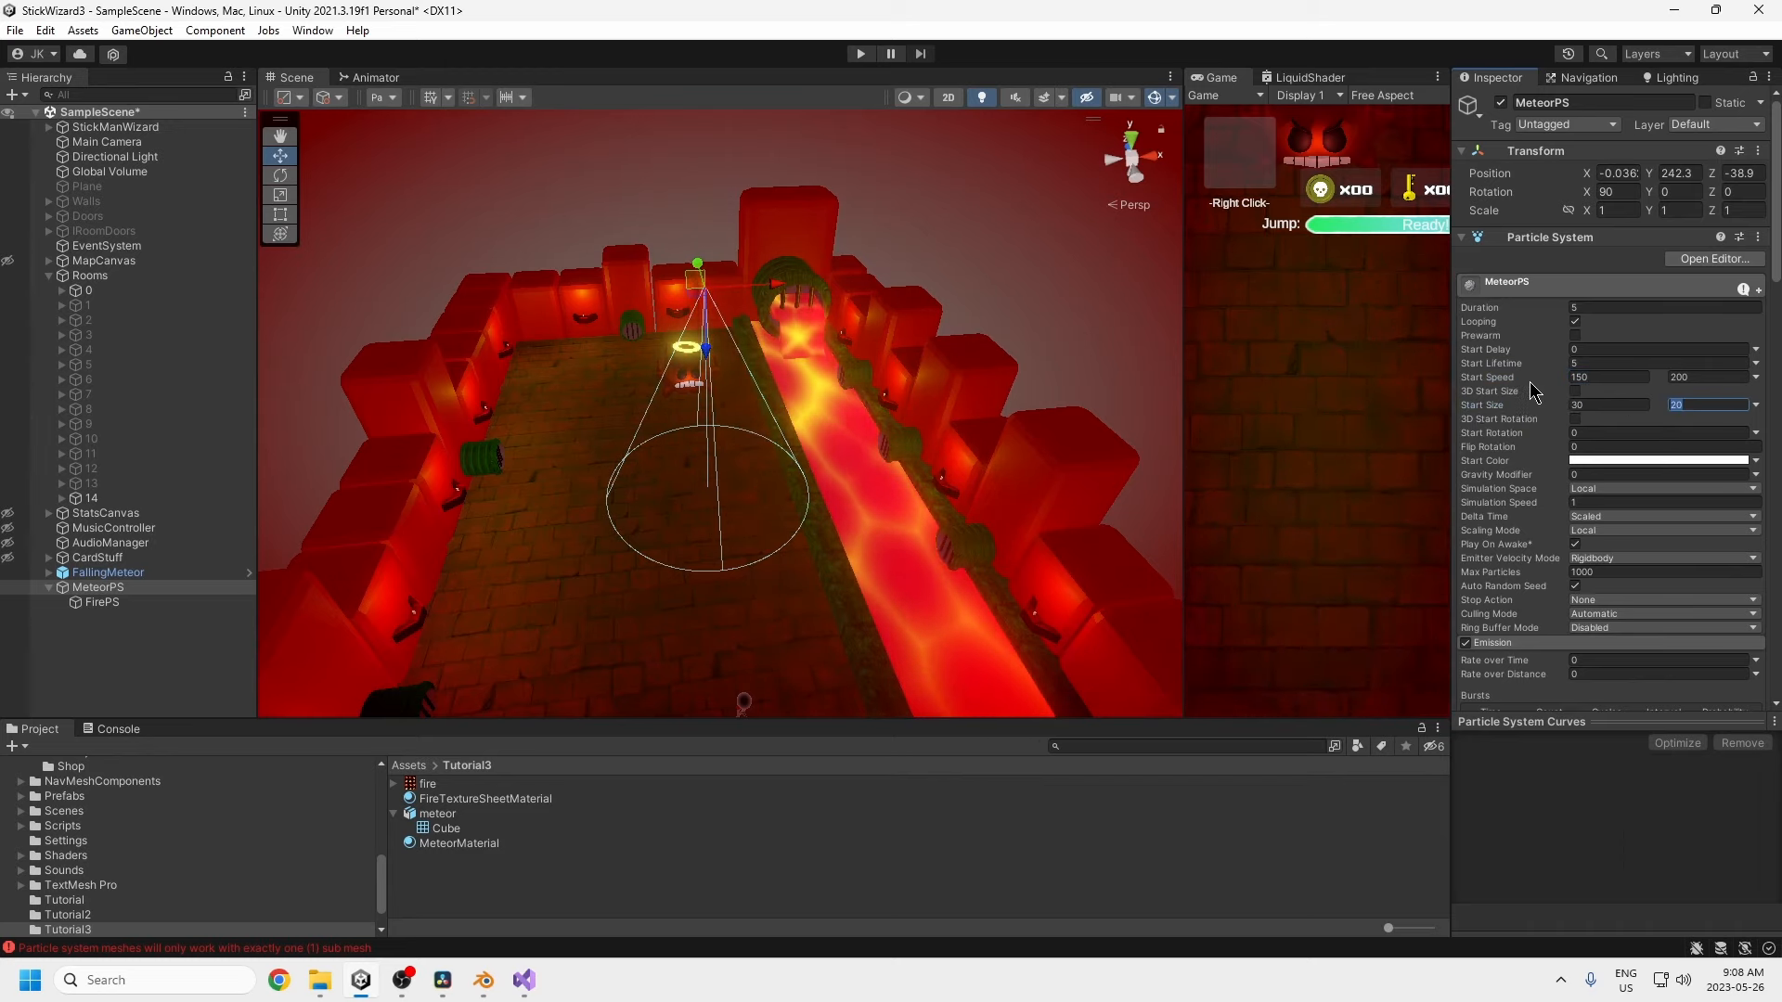
{"action": "type", "text": "4"}
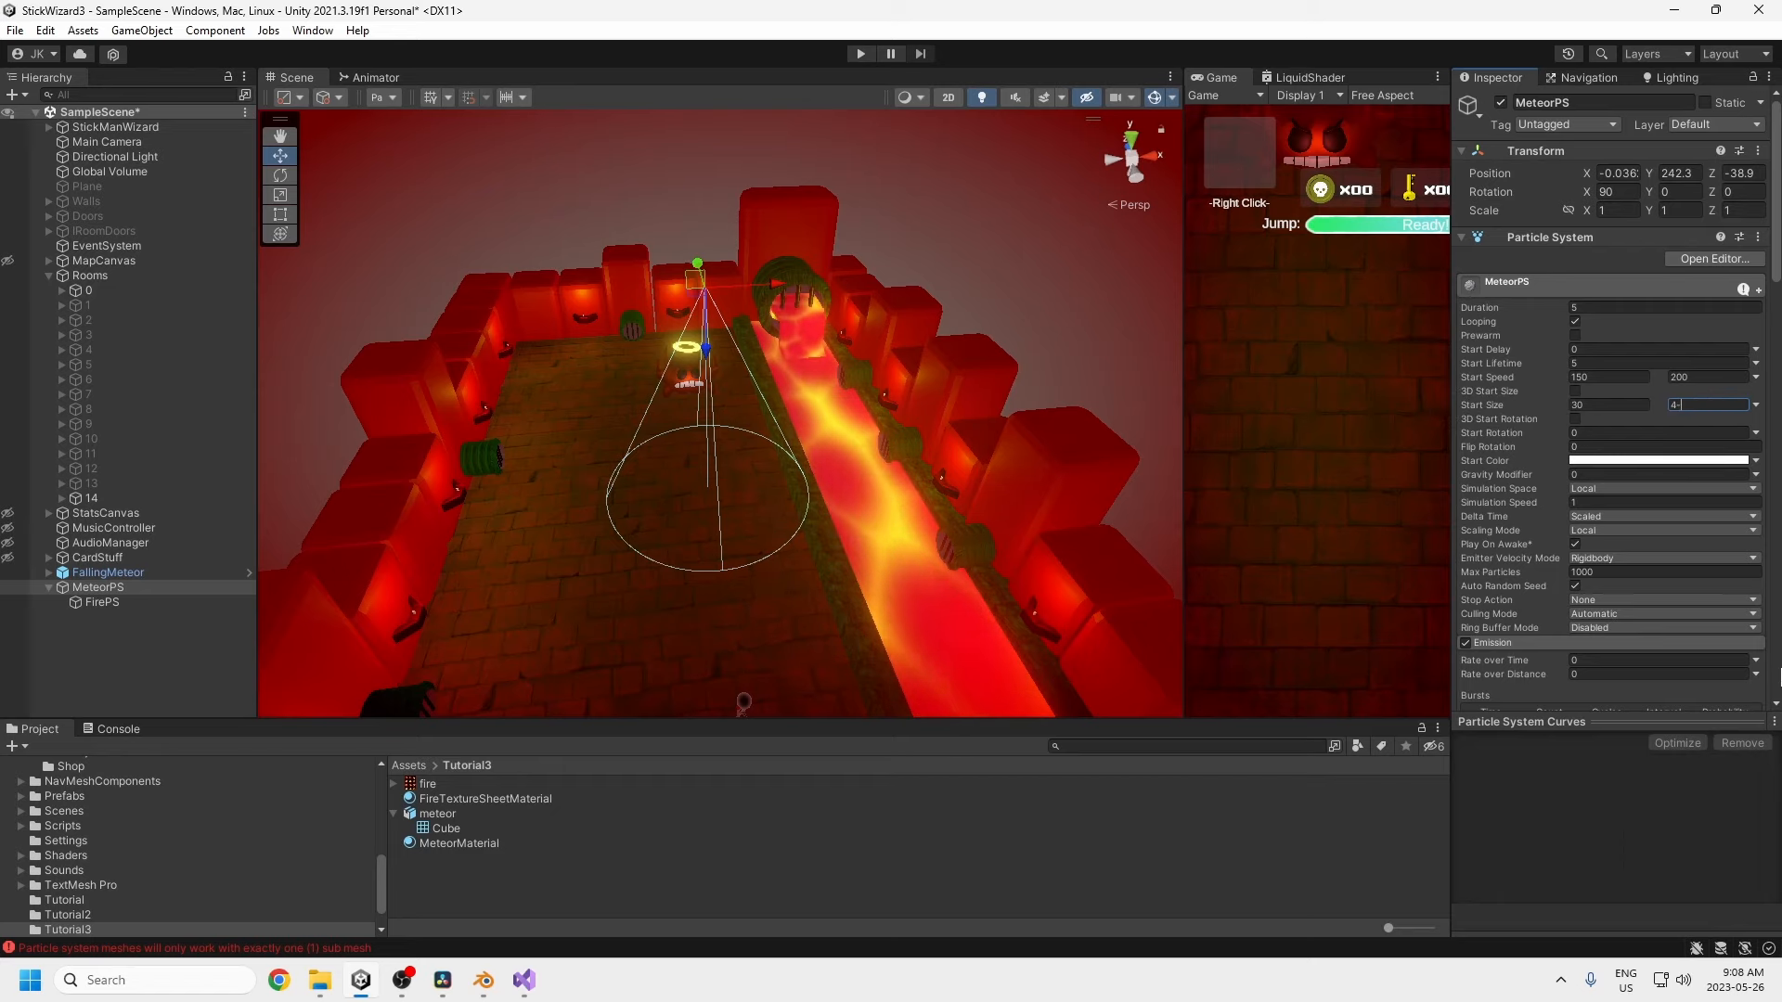
{"action": "type", "text": "0"}
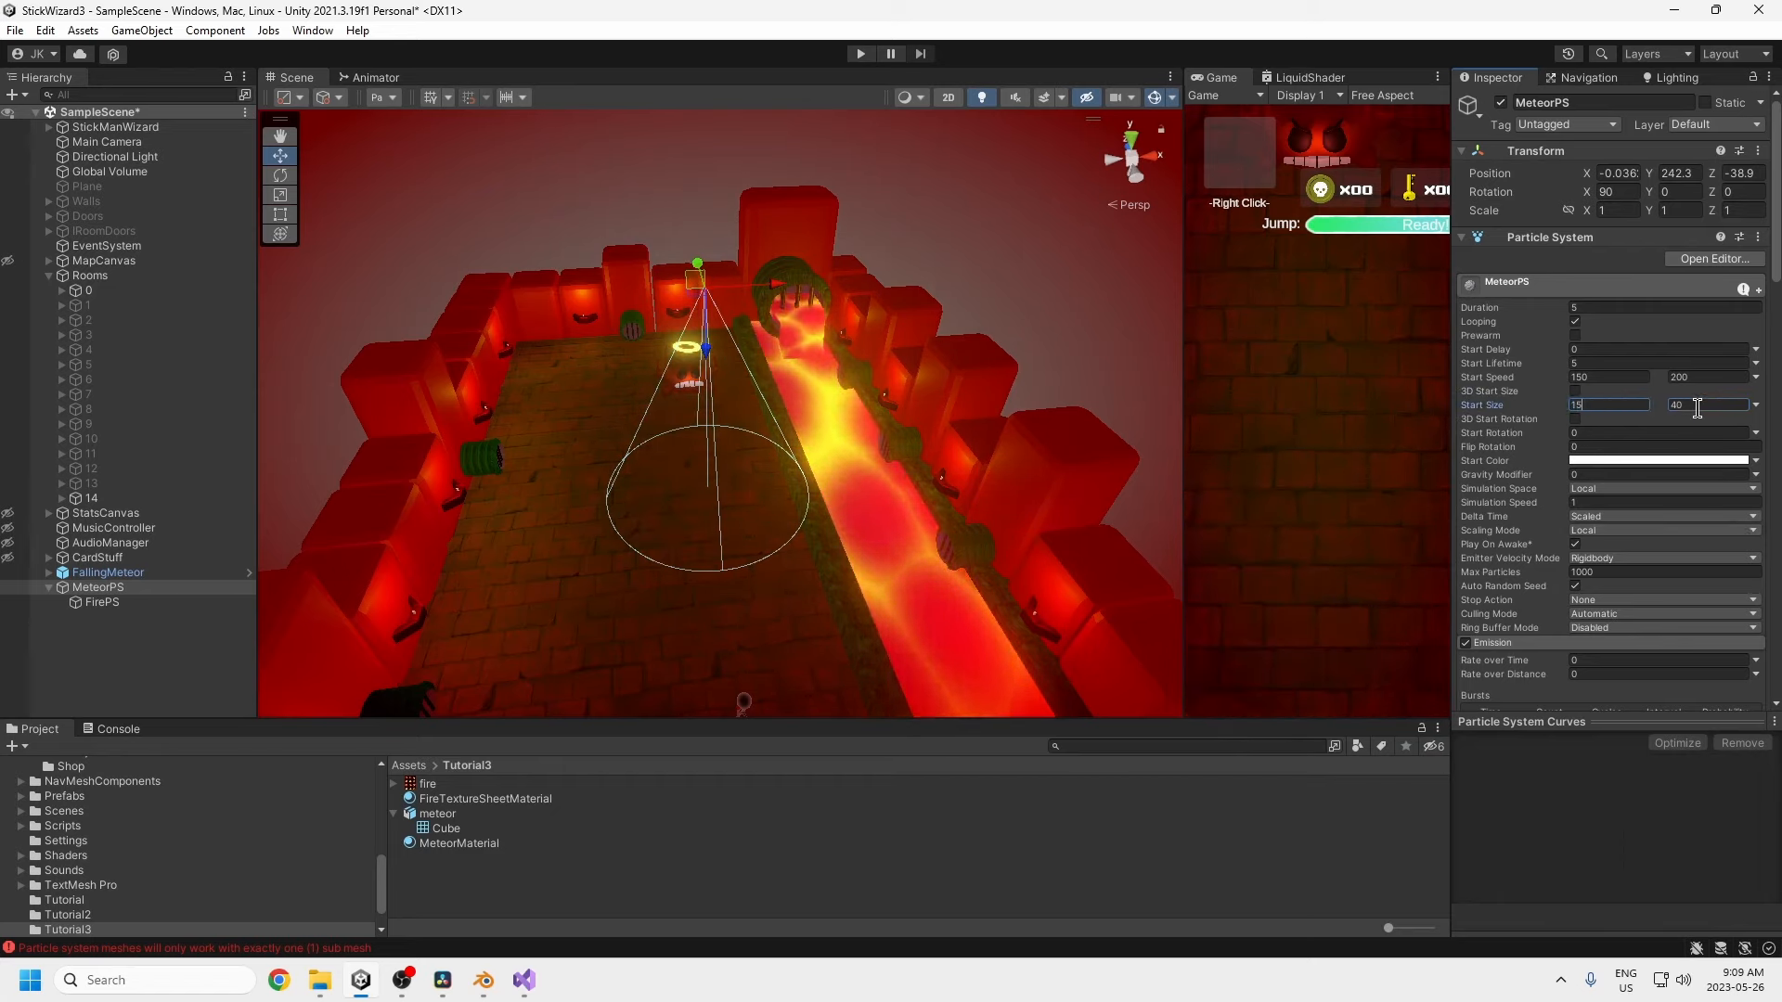
- Reduce MeteorPS's start size range to a minimum of 5 and a maximum of 20
{"action": "type", "text": "0"}
{"action": "key", "text": "shift+Tab"}
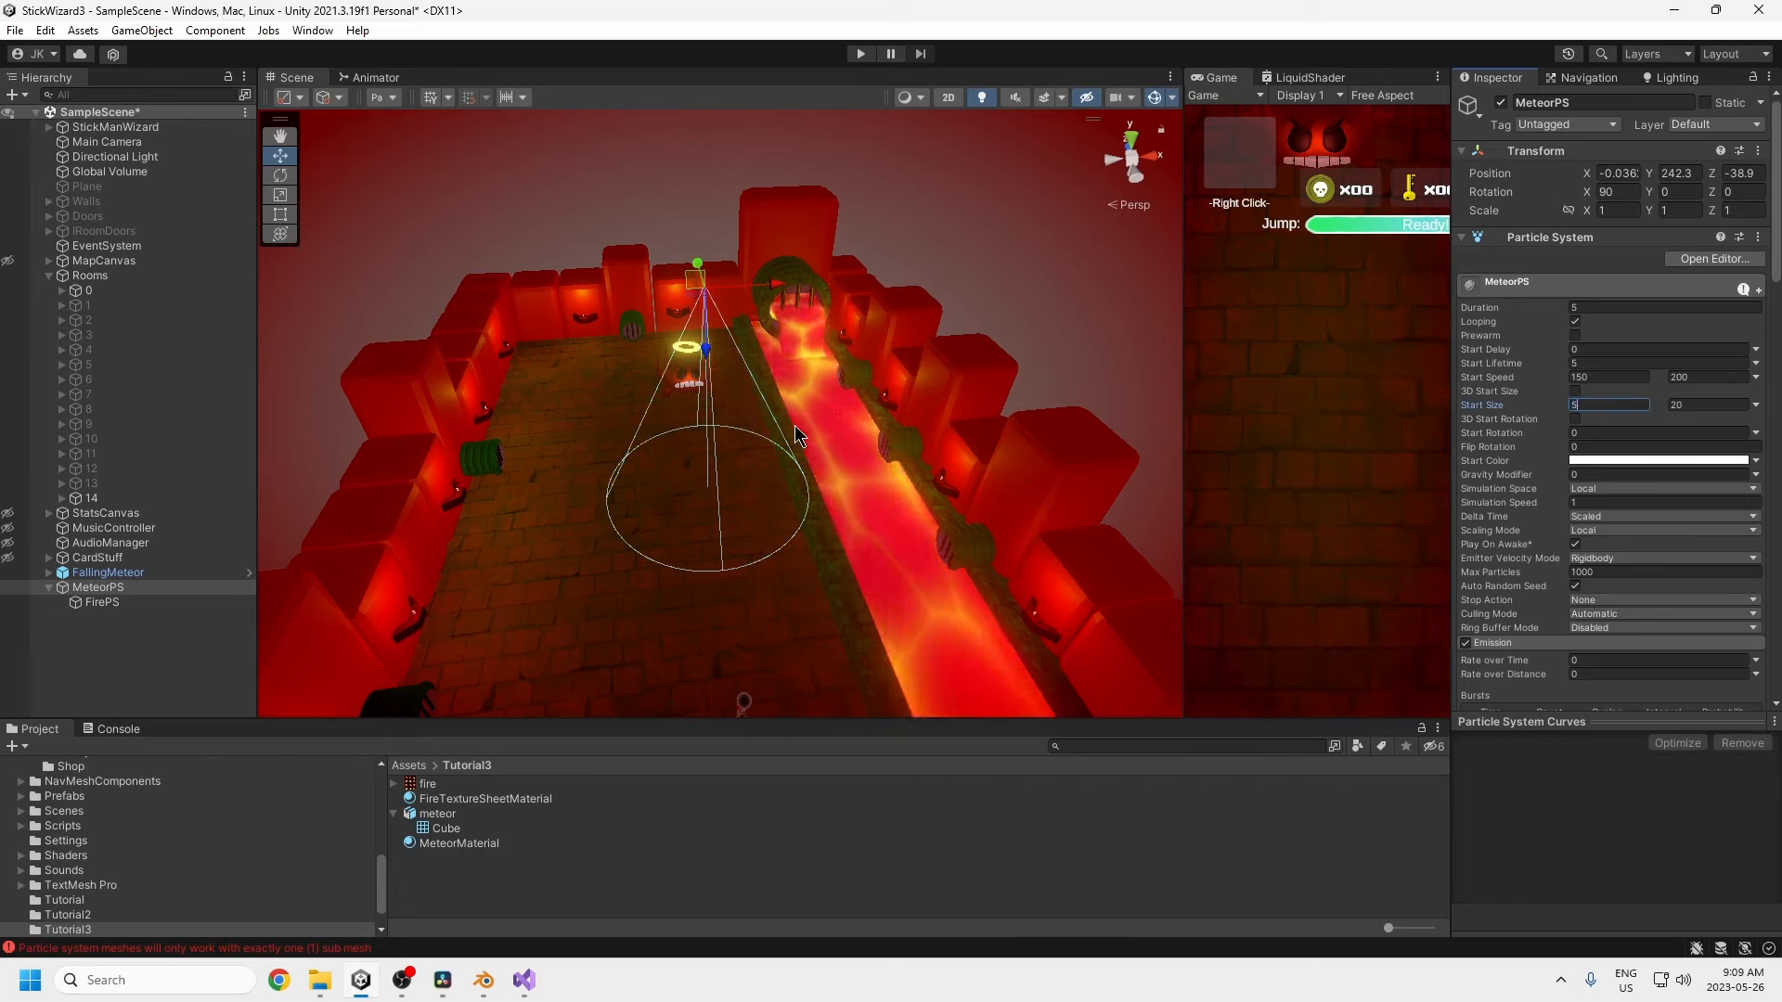
- Set FirePS's start size range to 40 to 70 and its start speed range to 10 to 25
{"action": "left_click", "coordinate": [104, 603]}
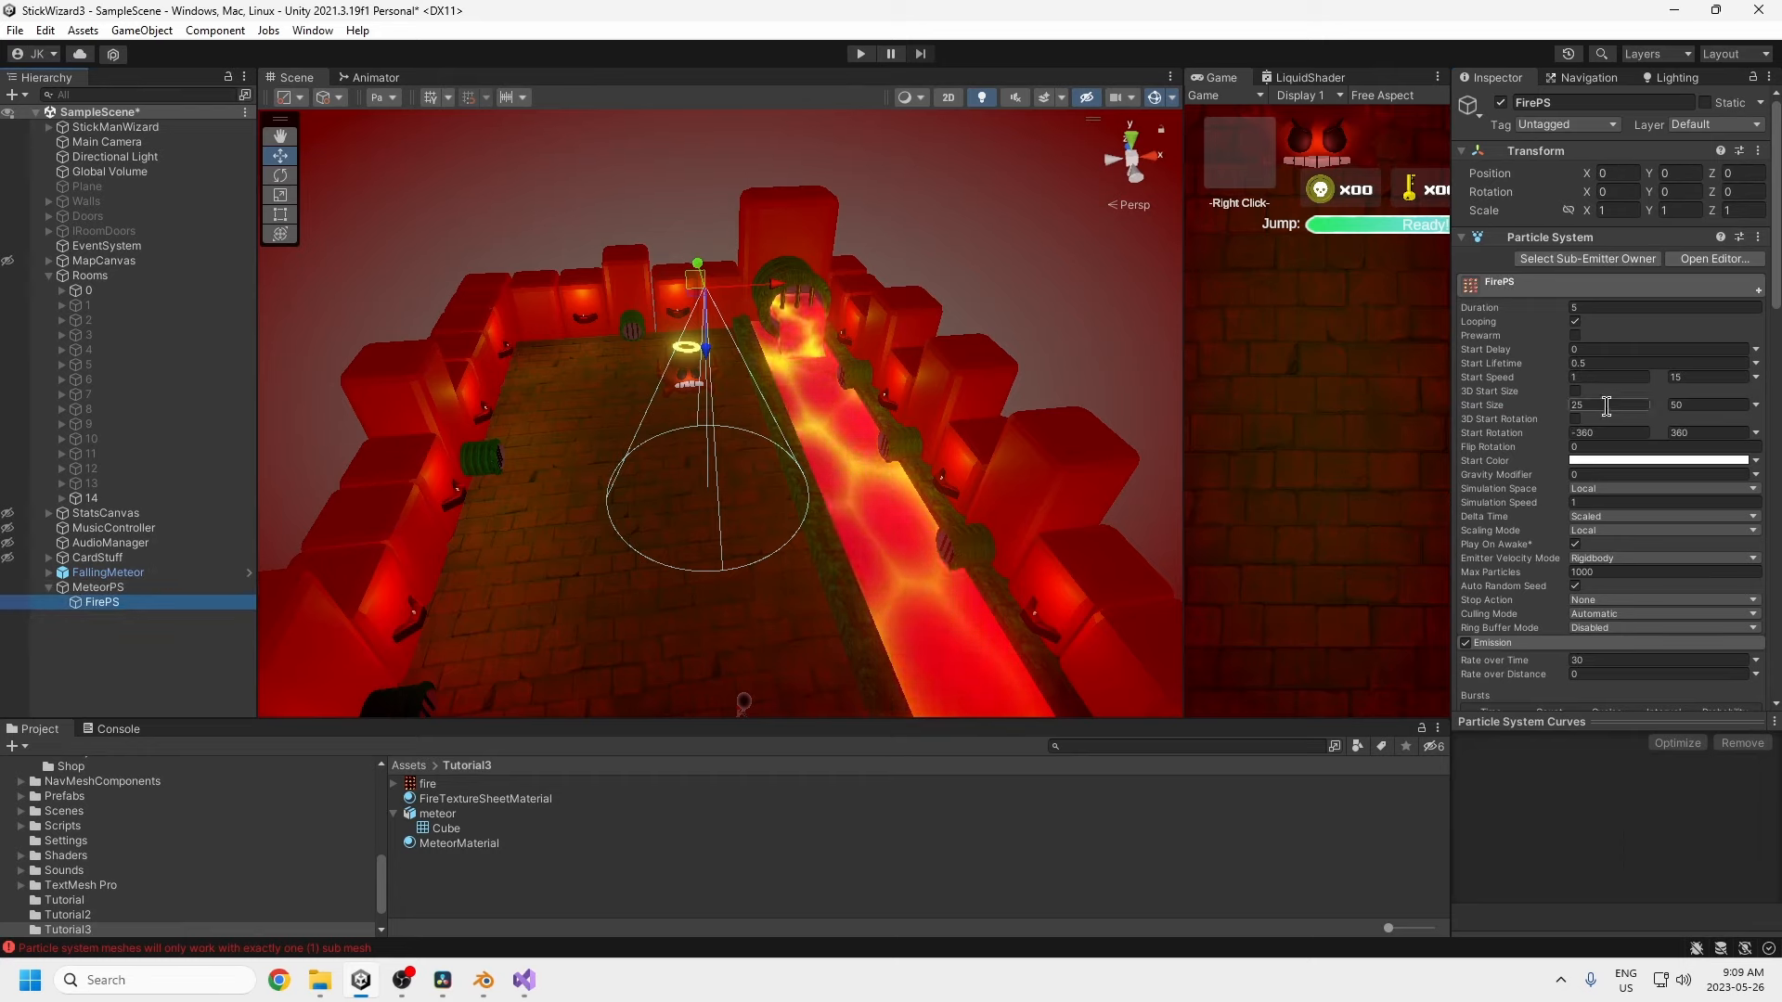
{"action": "left_click", "coordinate": [1607, 405]}
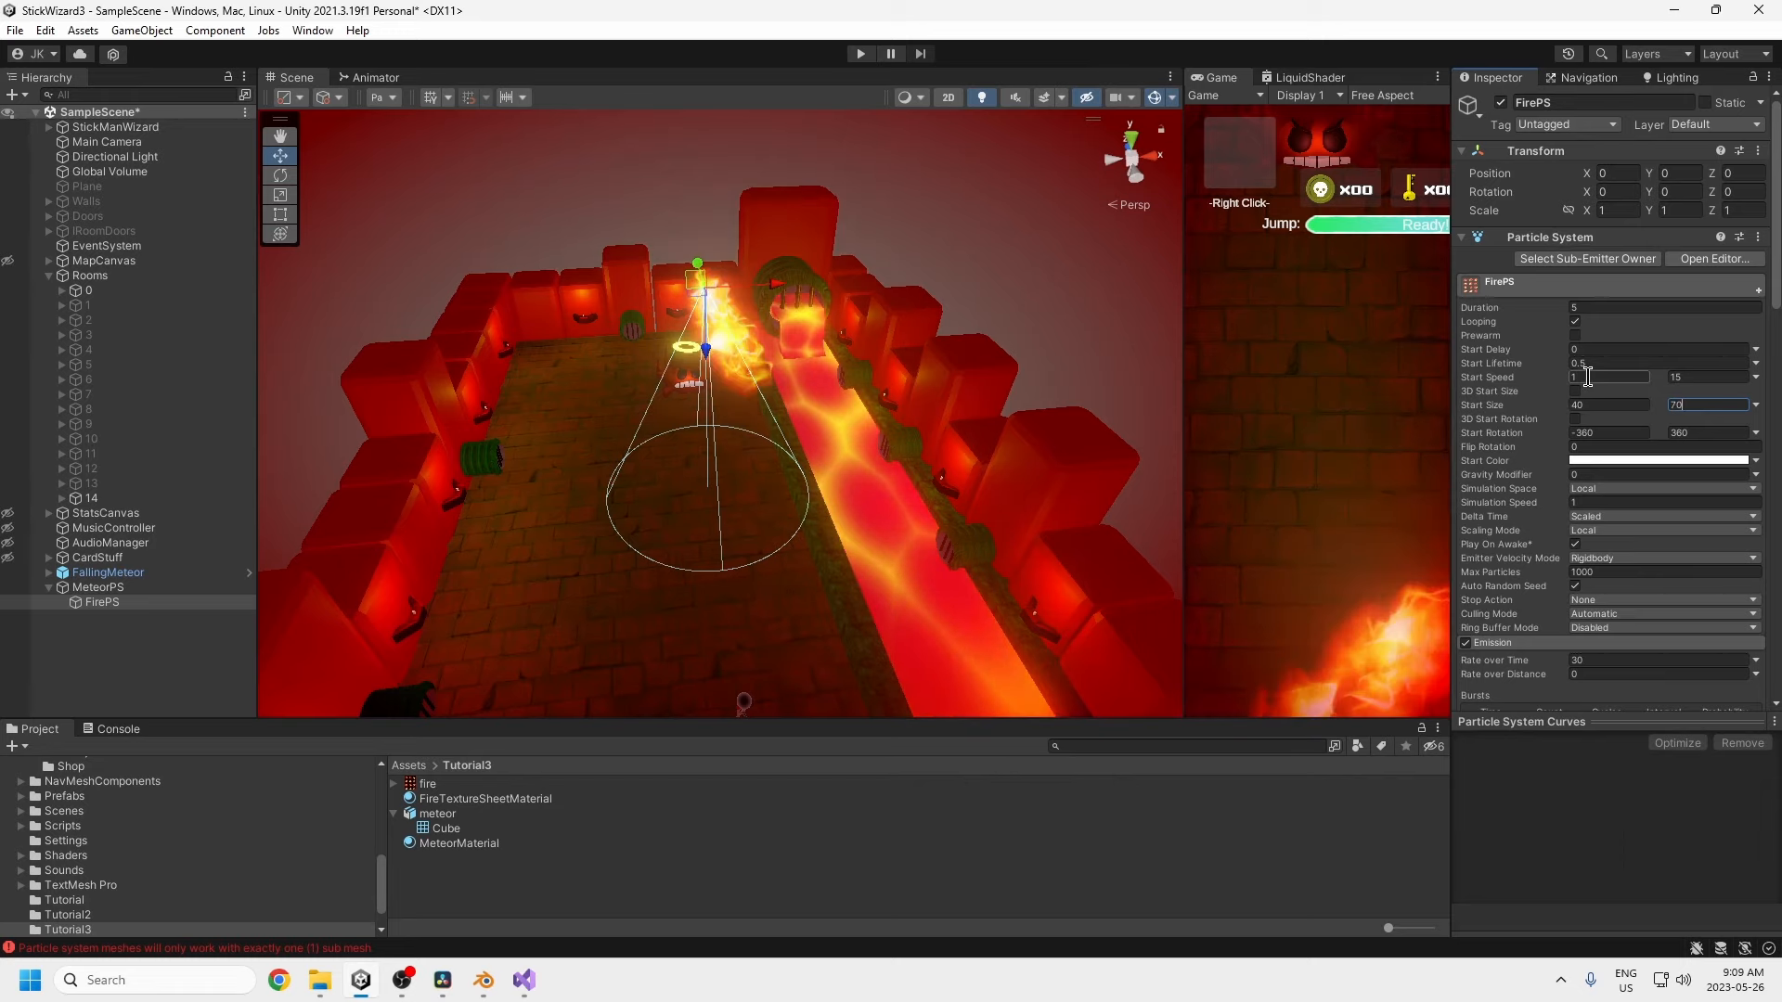
{"action": "left_click", "coordinate": [1612, 377]}
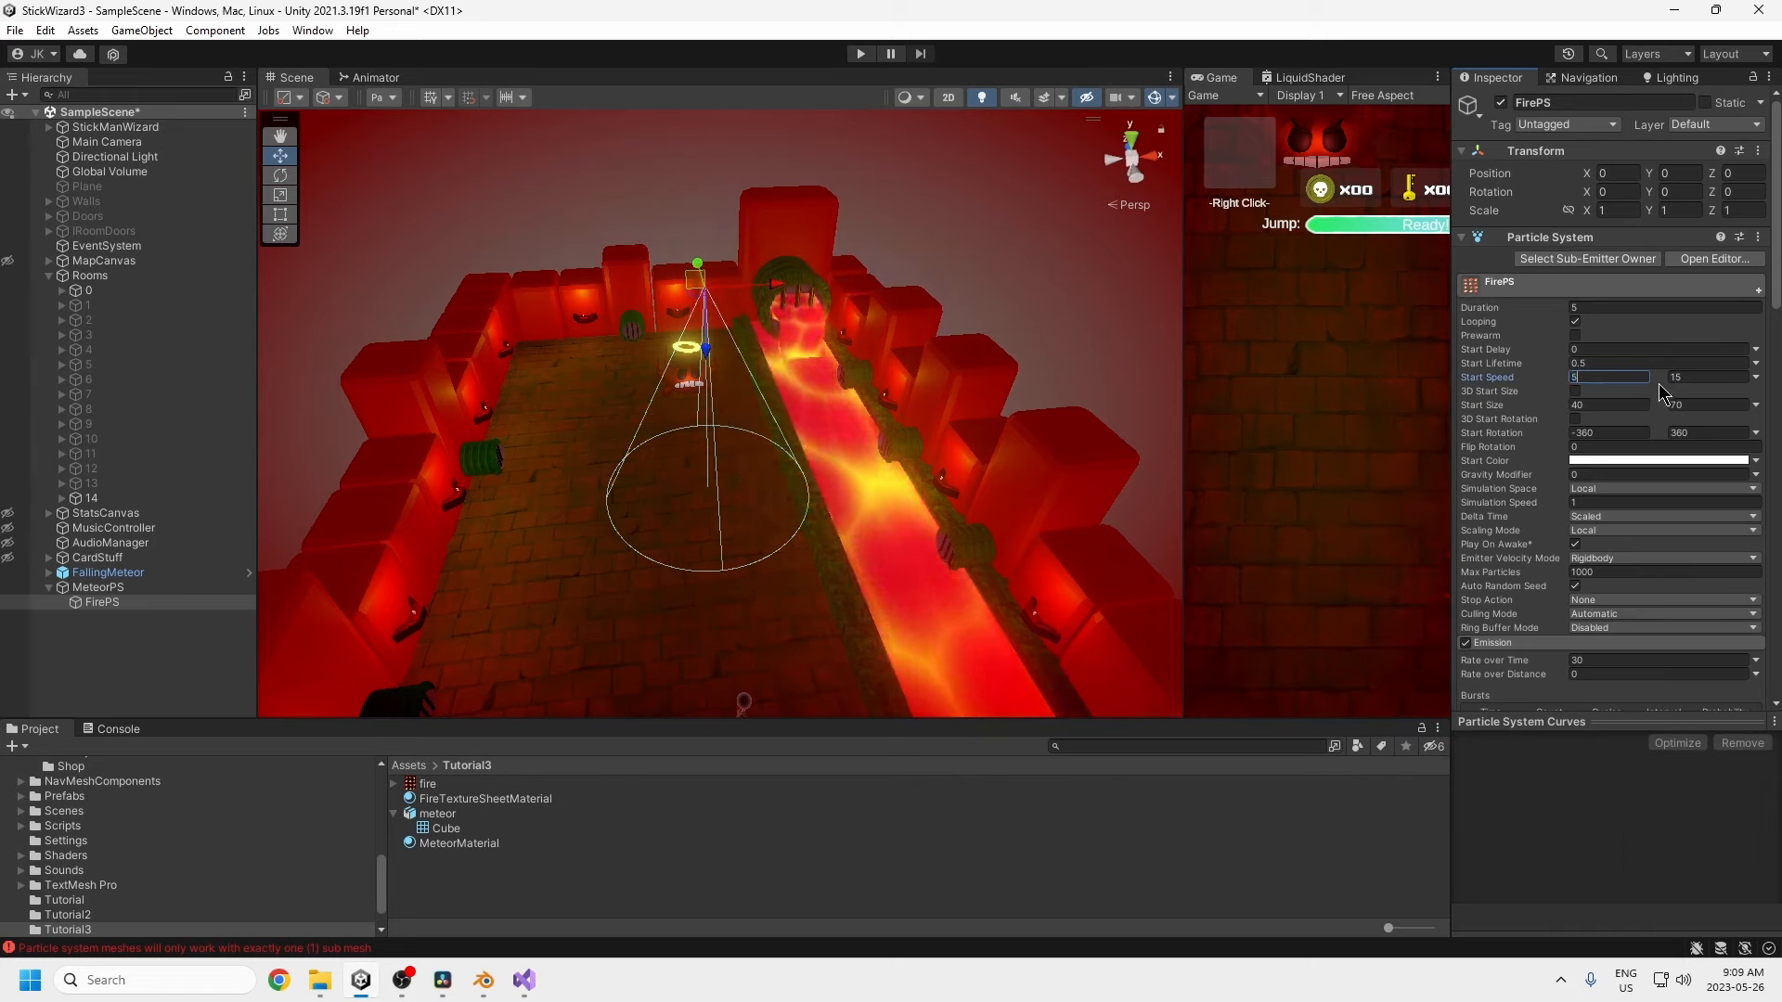
{"action": "type", "text": "10"}
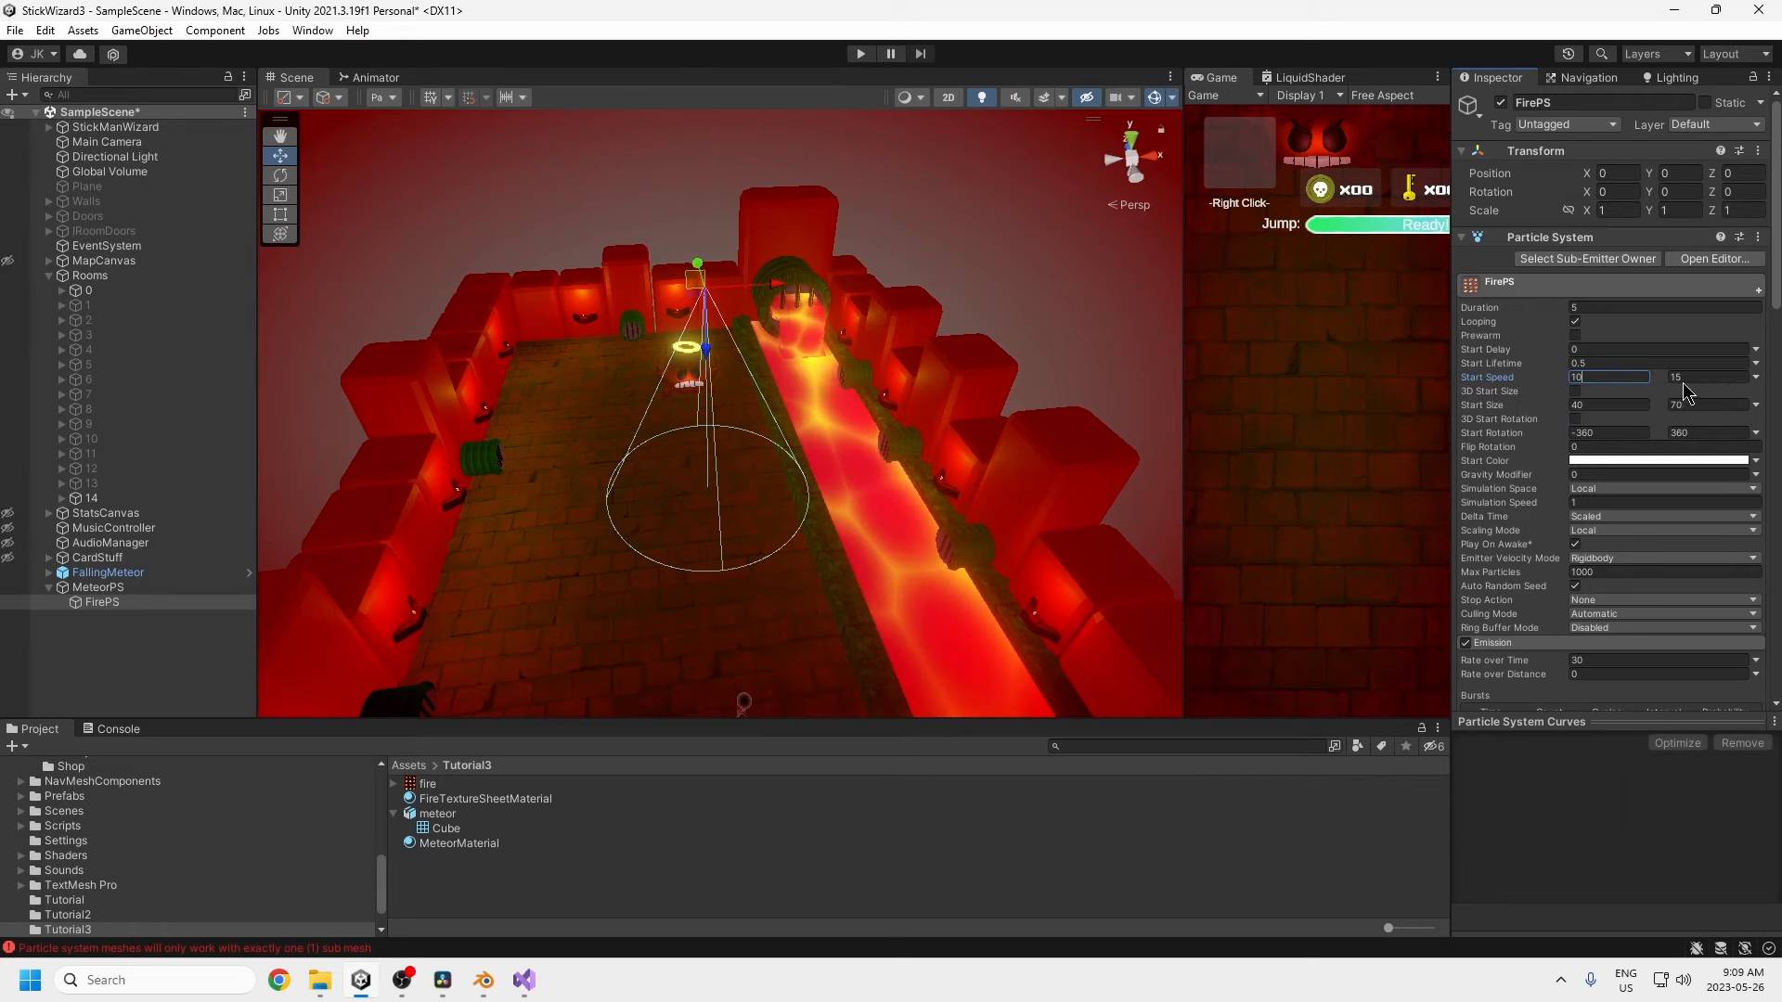
{"action": "type", "text": "25"}
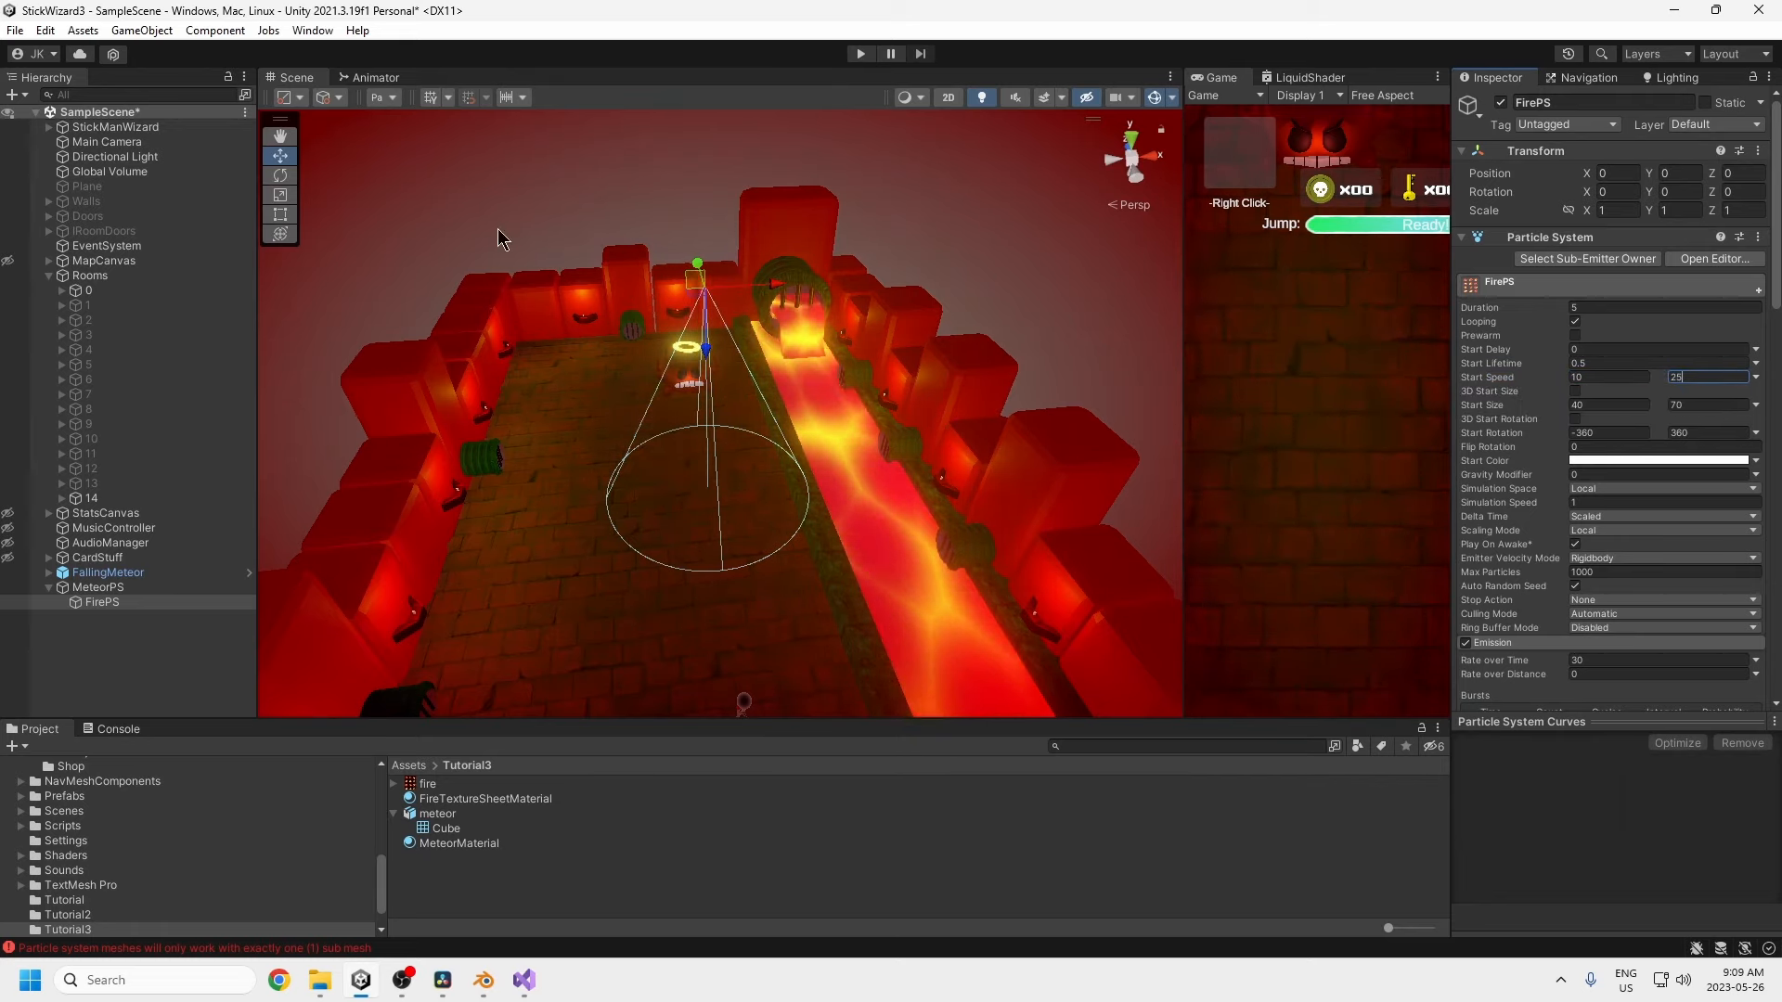
- Replay the FirePS simulation to check the resized fire particles
{"action": "left_click", "coordinate": [392, 96]}
{"action": "left_click", "coordinate": [467, 125]}
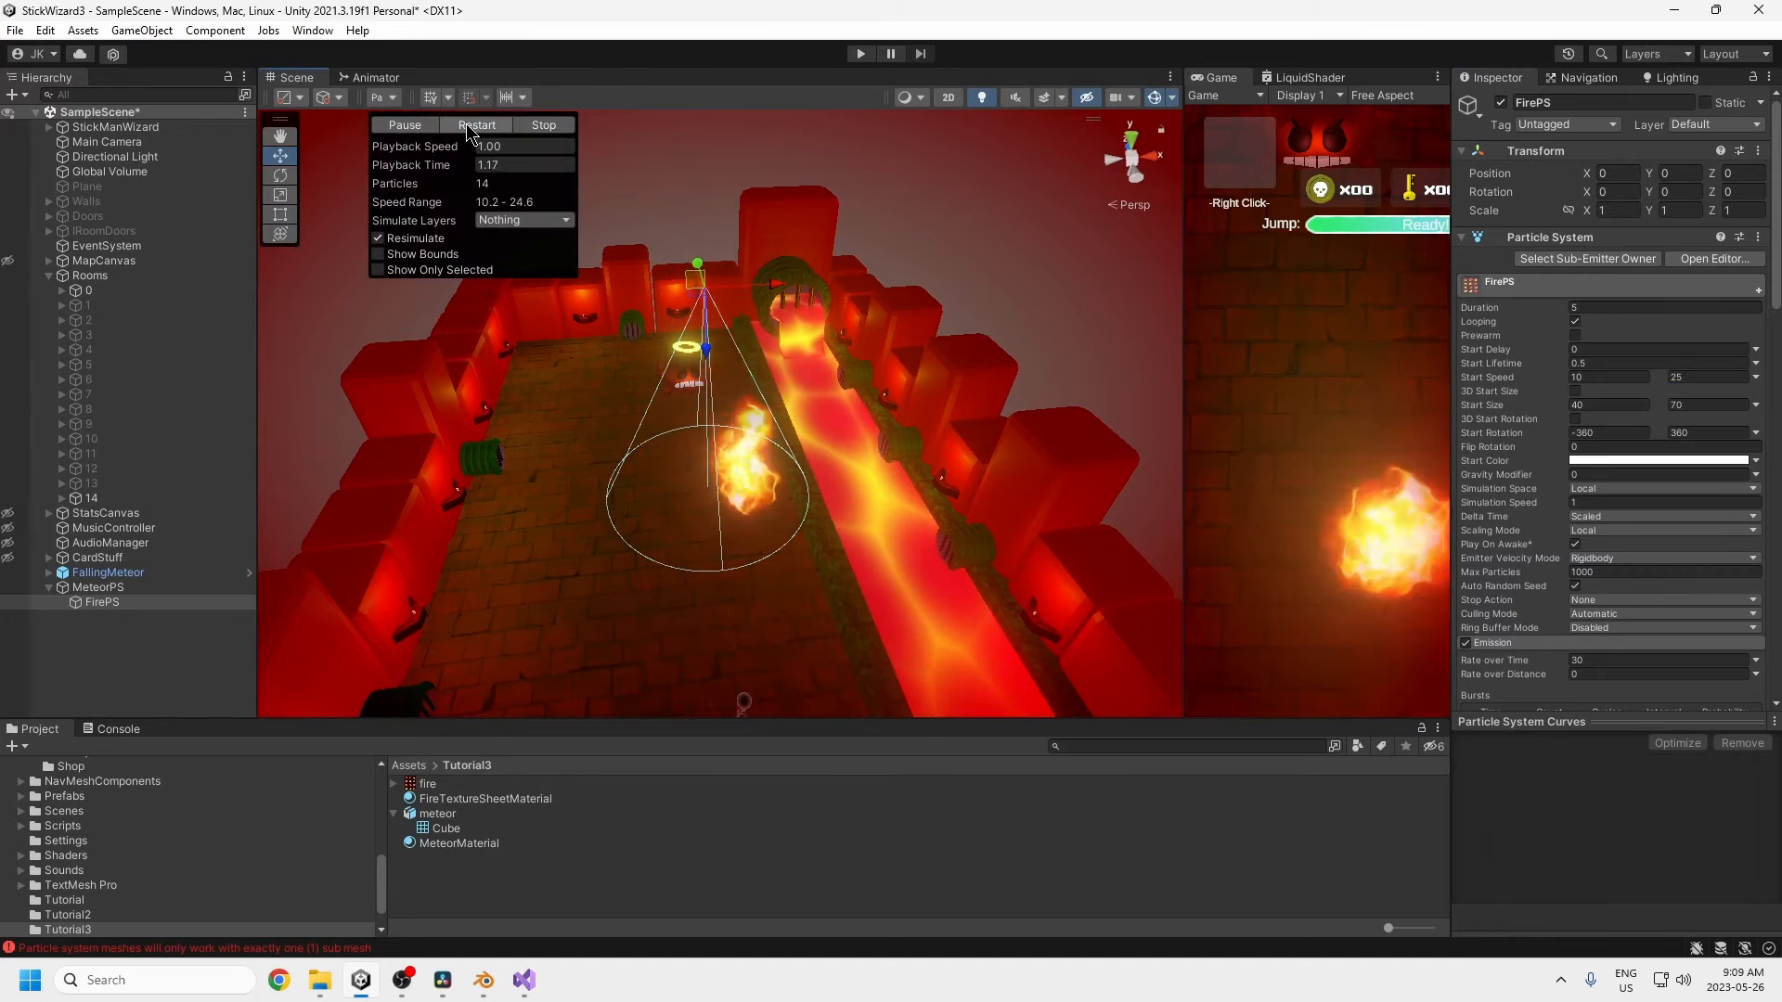
{"action": "left_click", "coordinate": [471, 125]}
- Try a minimum start size of 15 on MeteorPS and check the falling meteor
{"action": "scroll", "coordinate": [1522, 417], "scroll_direction": "down", "scroll_amount": 5}
{"action": "left_click", "coordinate": [1517, 414]}
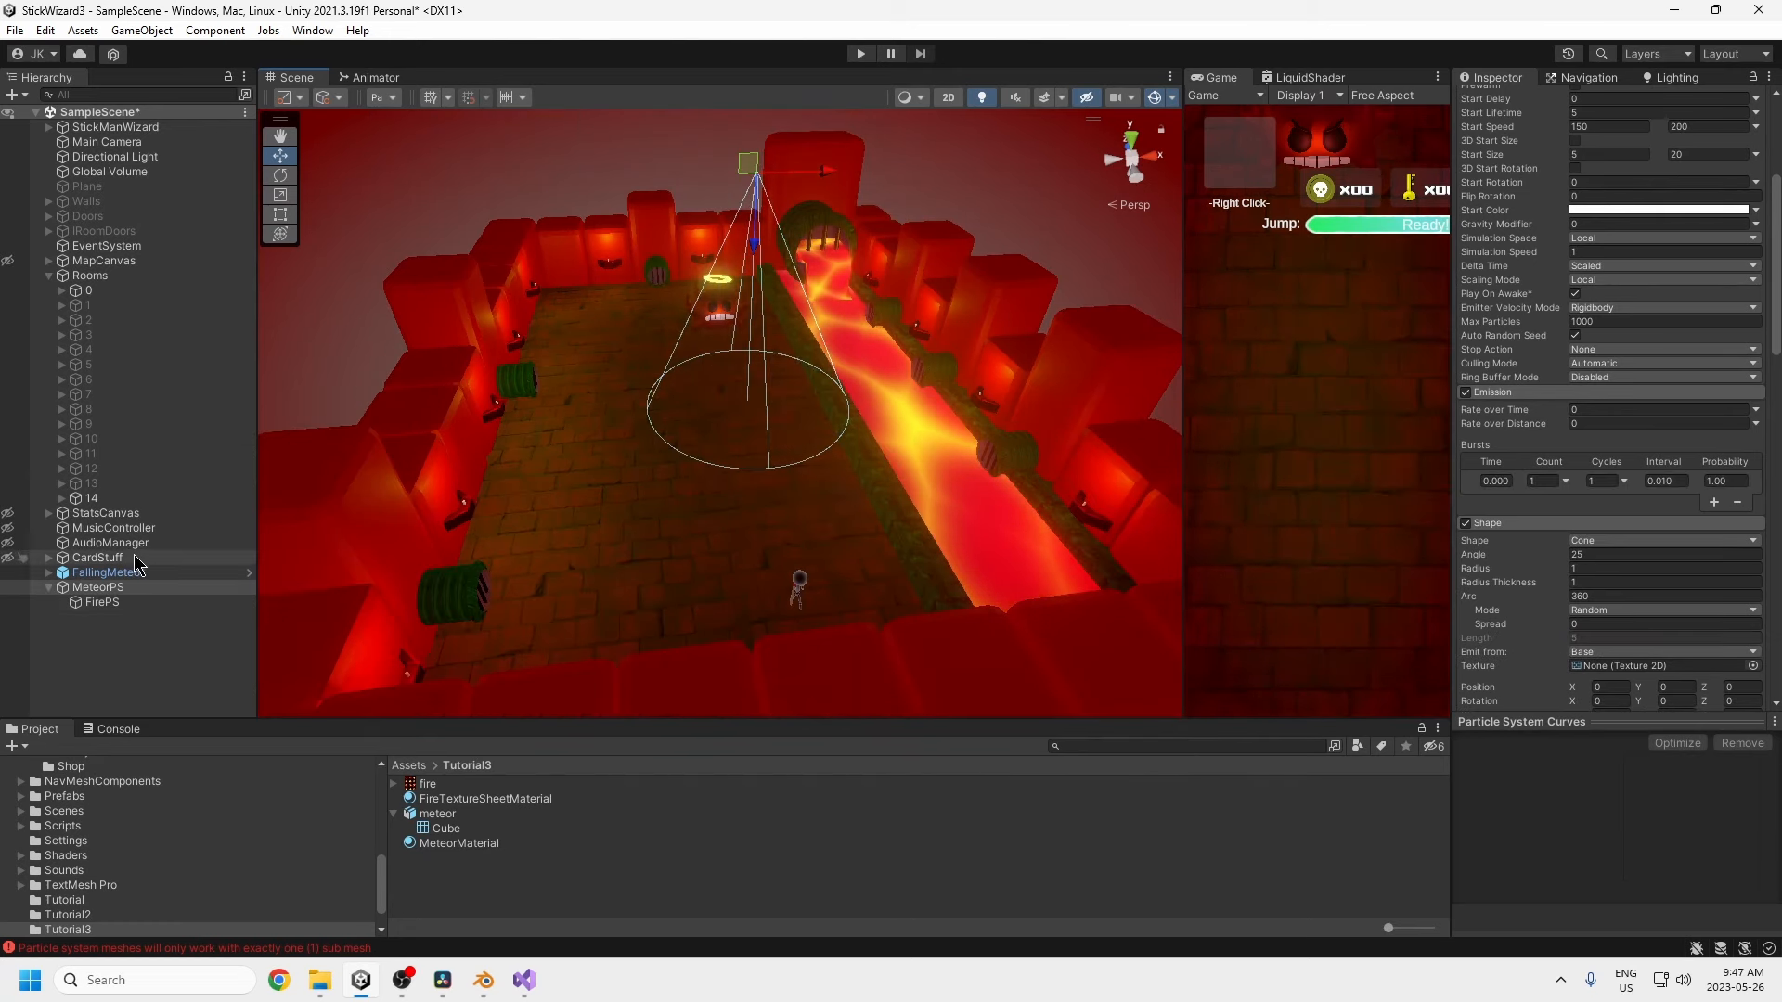
{"action": "scroll", "coordinate": [1607, 391], "scroll_direction": "up", "scroll_amount": 5}
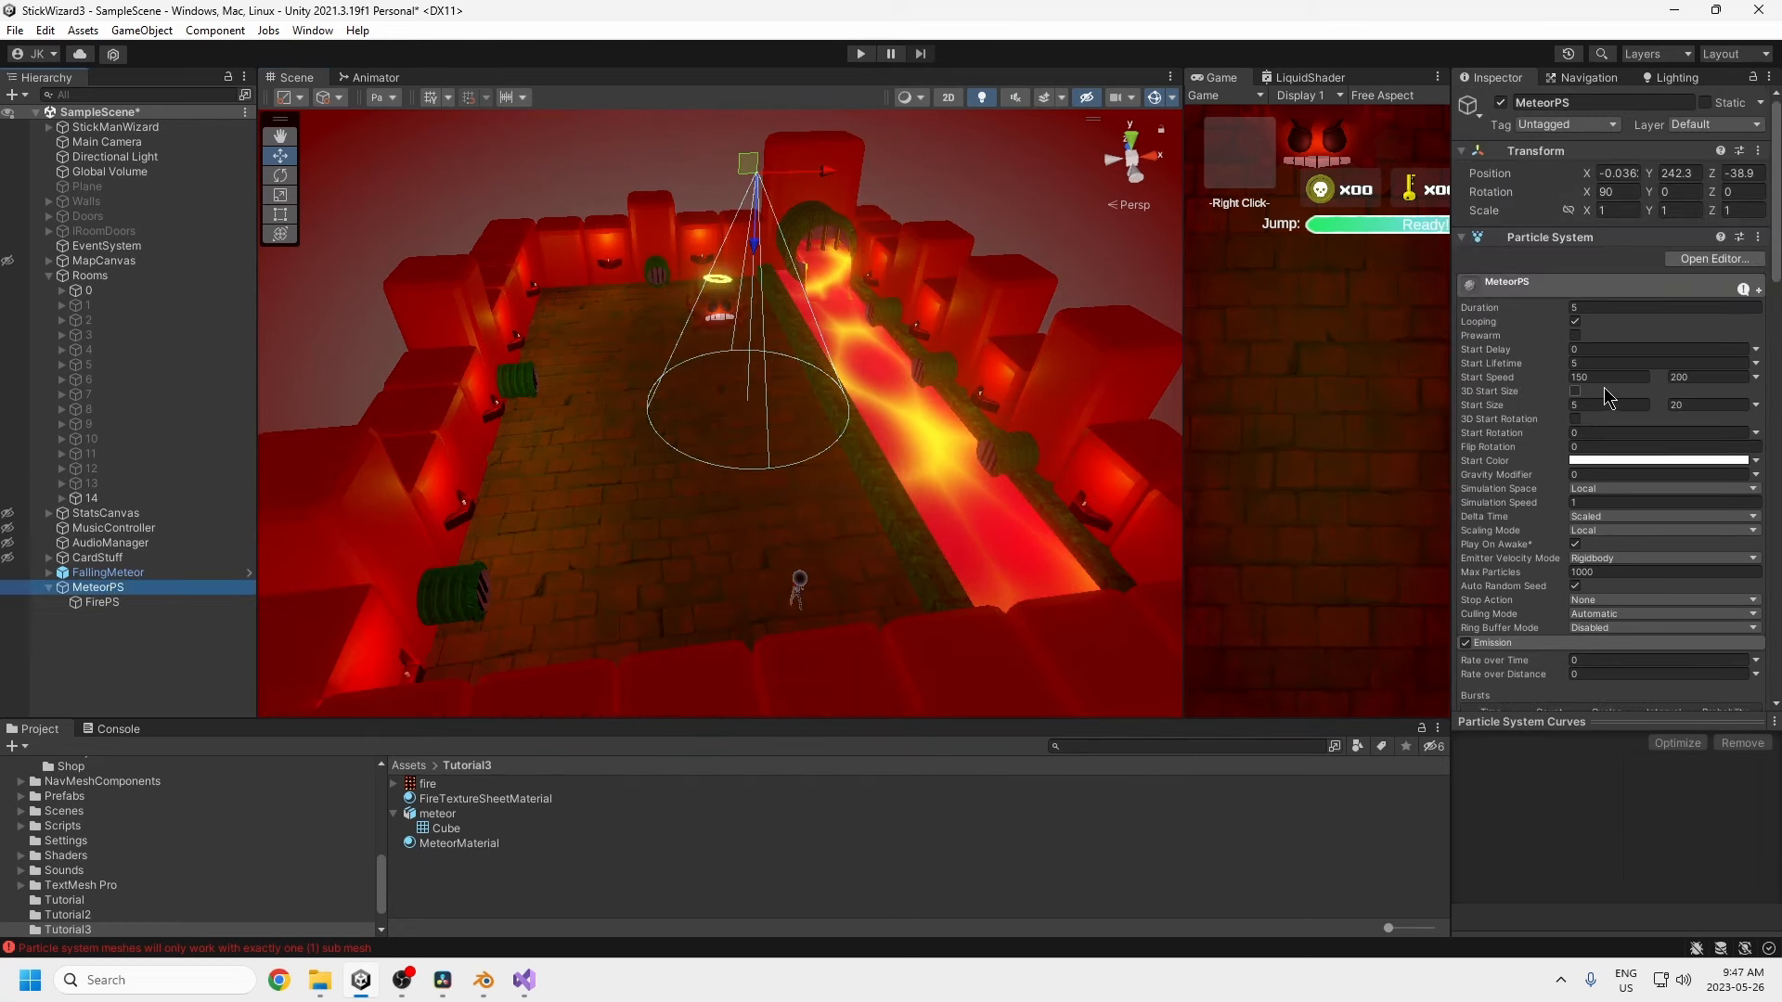
{"action": "type", "text": "15"}
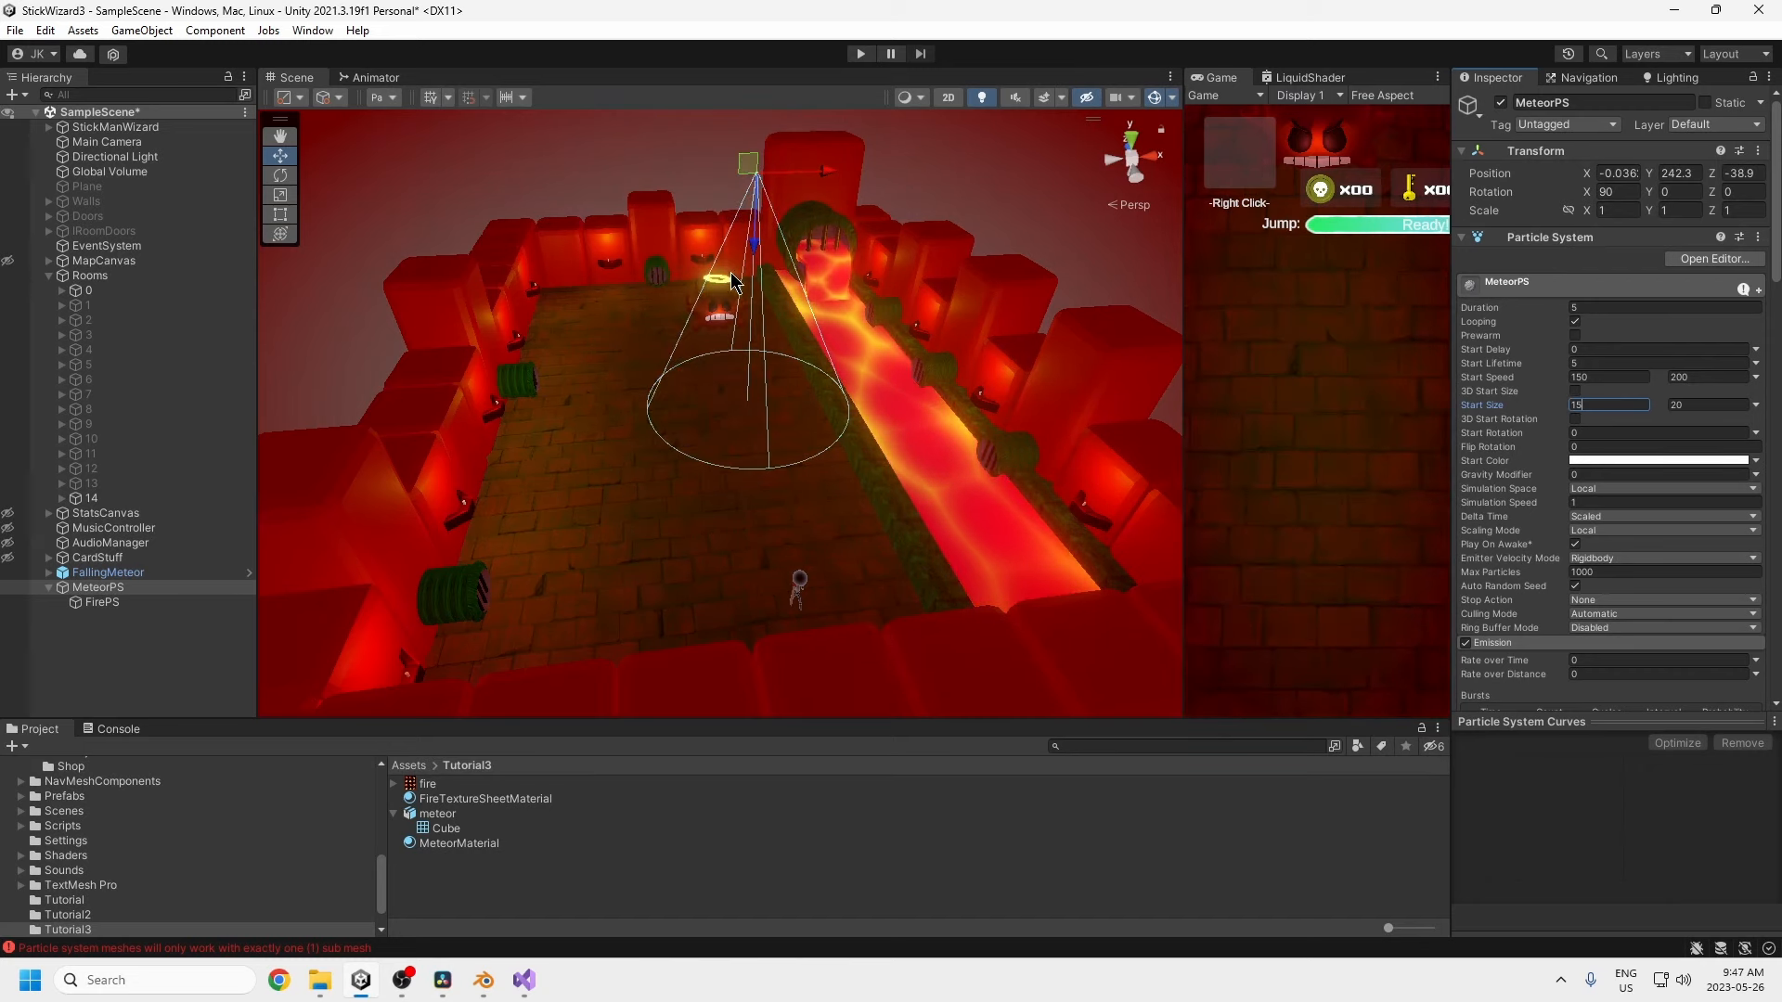
{"action": "middle_click_drag", "start_coordinate": [733, 364], "coordinate": [713, 400]}
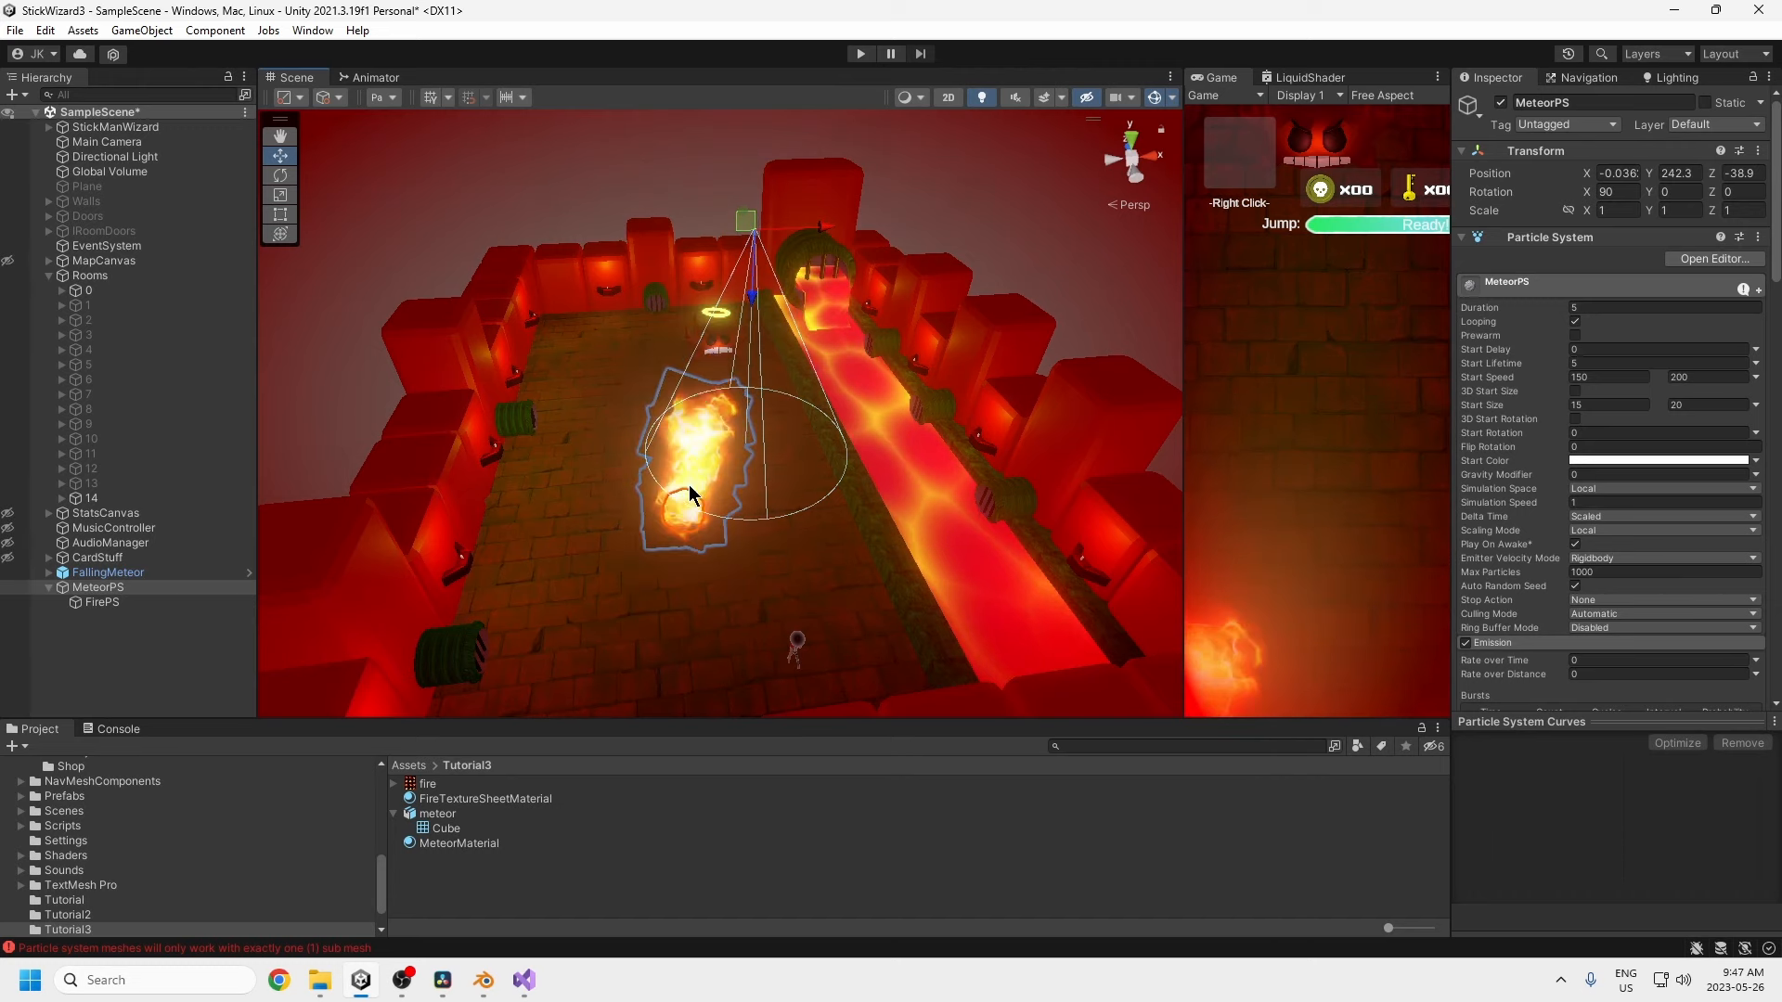
{"action": "left_click_drag", "start_coordinate": [802, 466], "coordinate": [733, 427], "text": "alt"}
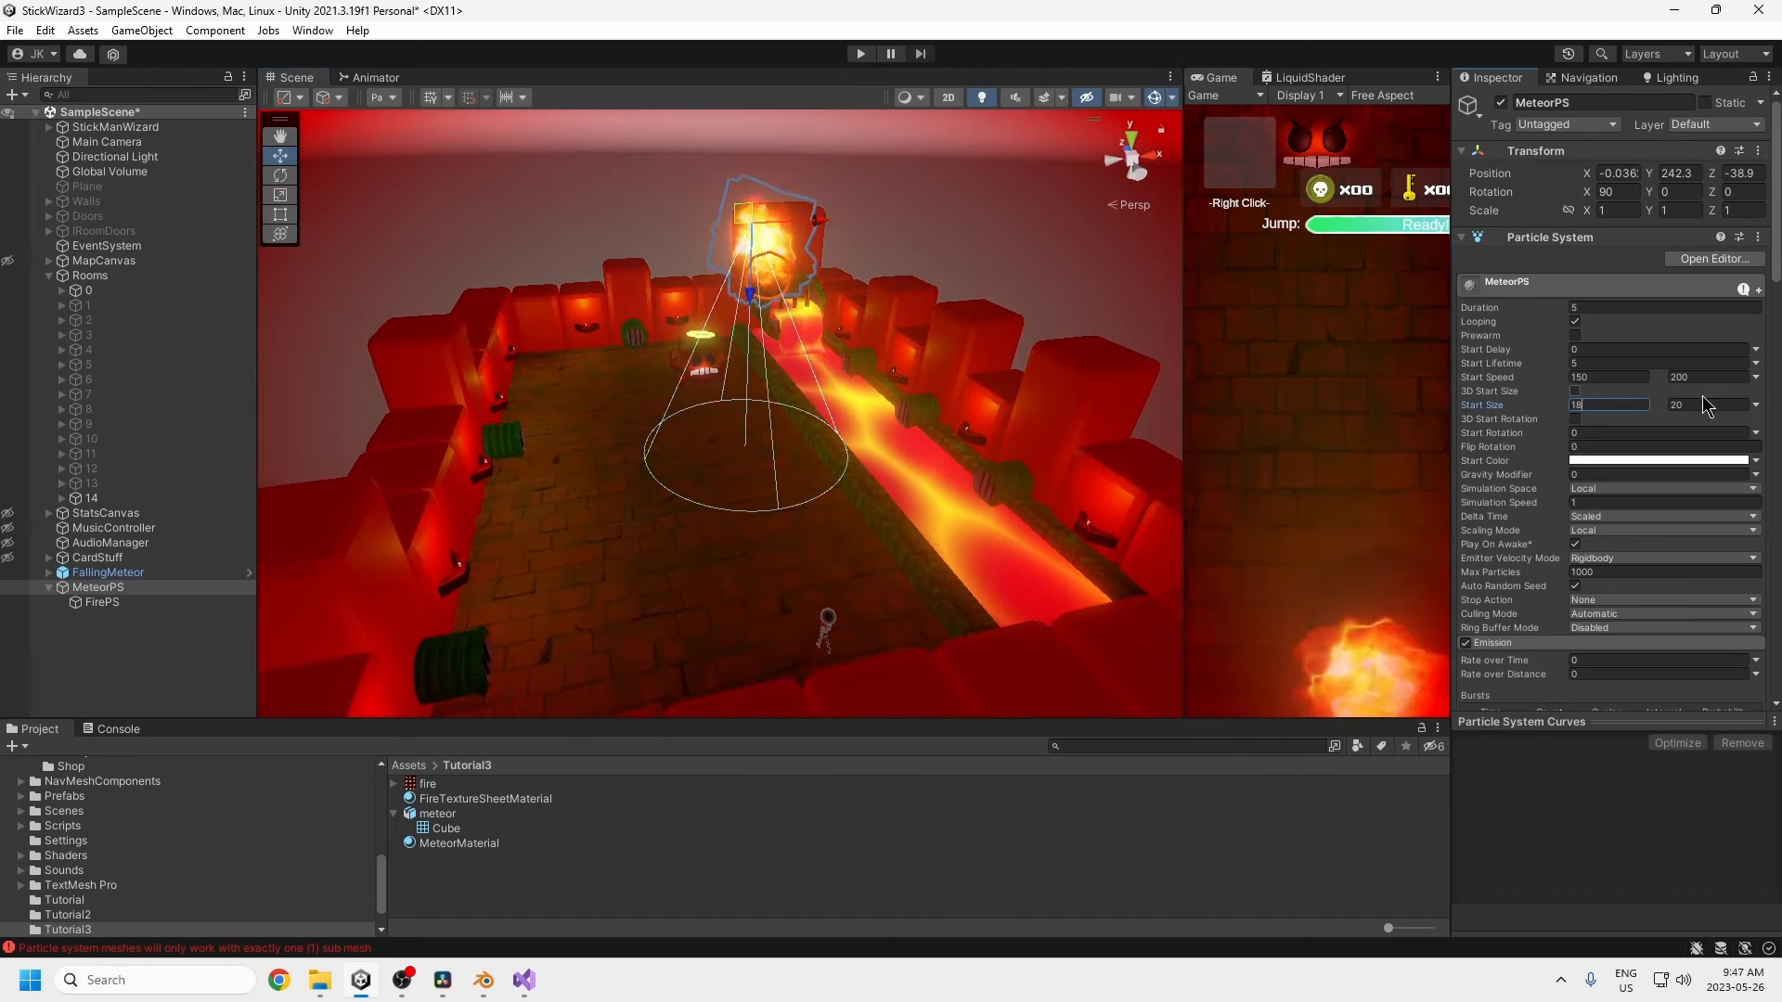
- Set MeteorPS's start size range to 18 to 25 and replay the simulation
{"action": "left_click_drag", "start_coordinate": [1702, 405], "coordinate": [1547, 402]}
{"action": "type", "text": "25"}
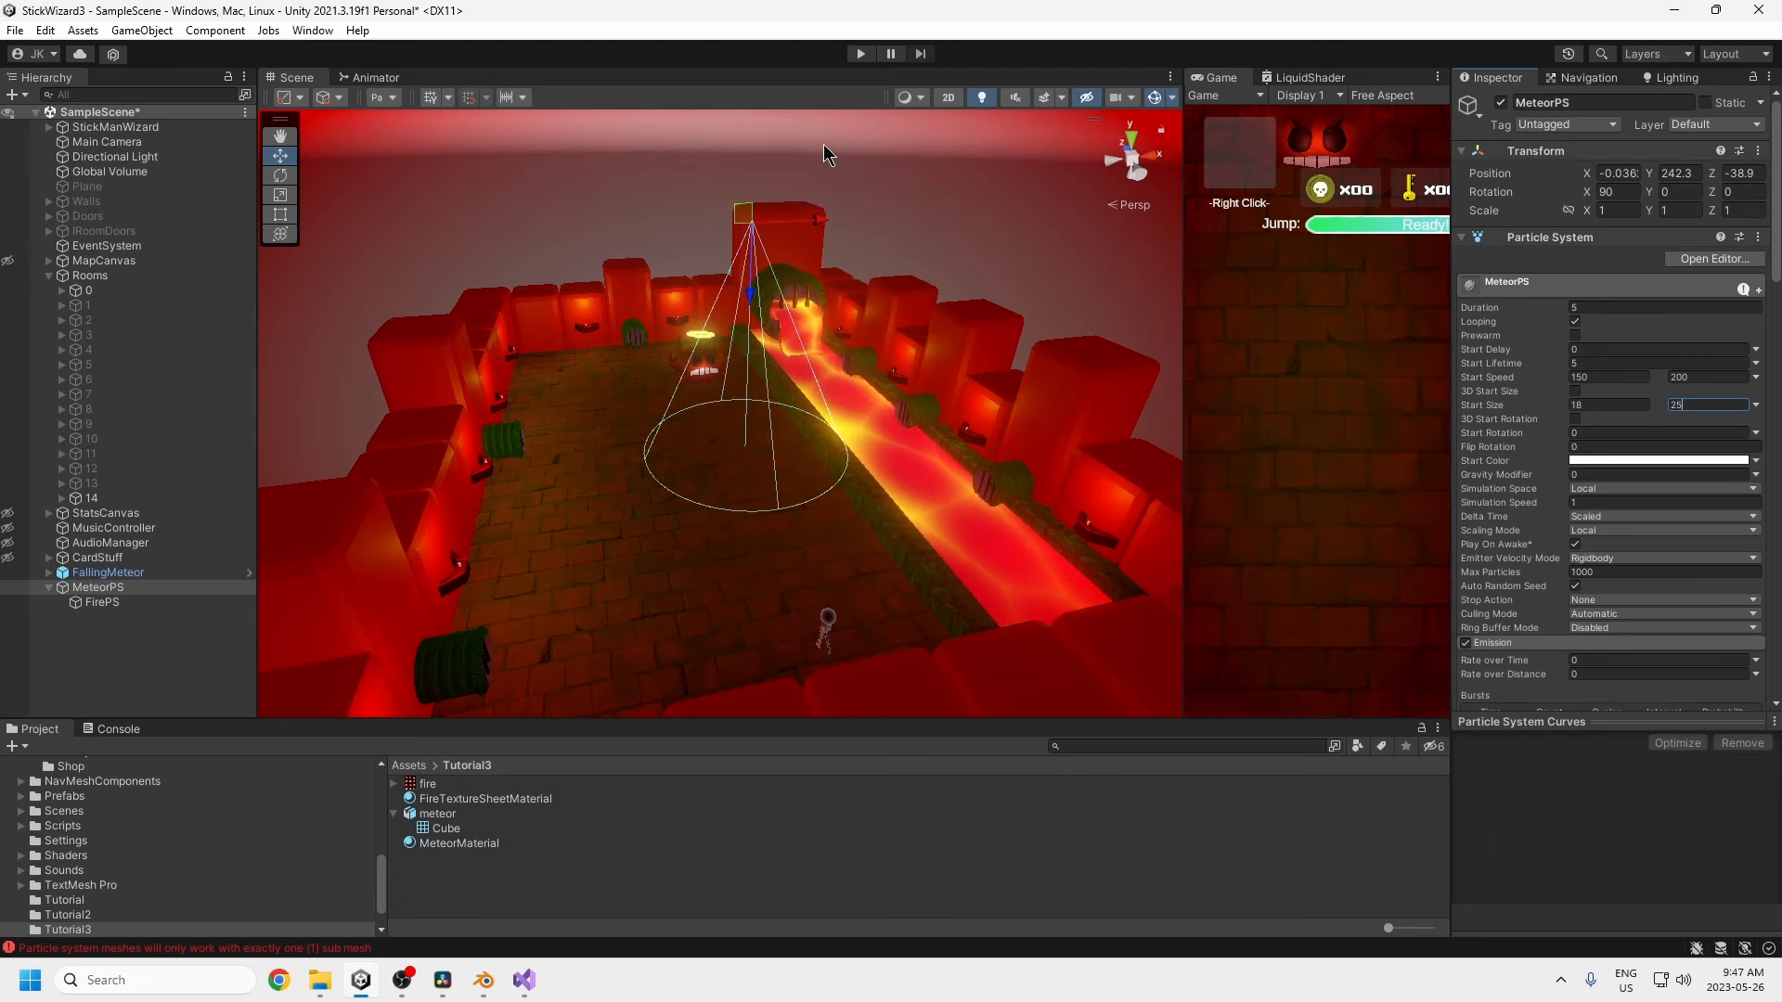
{"action": "left_click", "coordinate": [388, 97]}
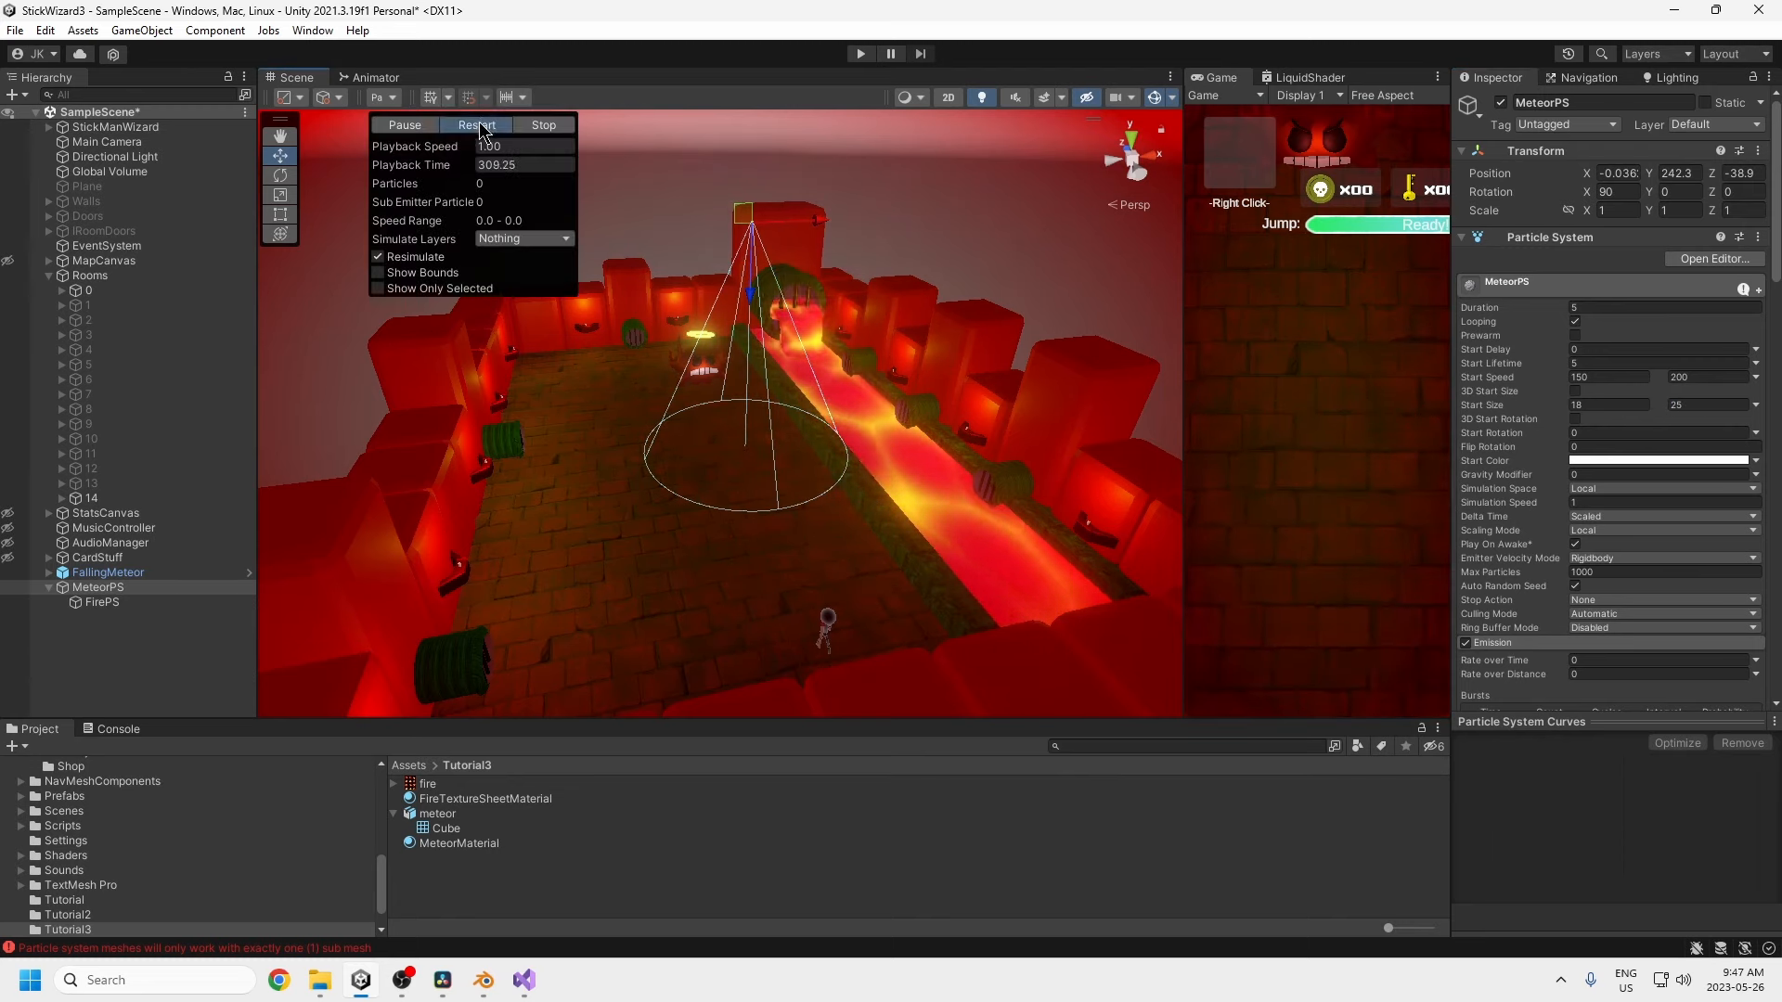
{"action": "left_click", "coordinate": [477, 125]}
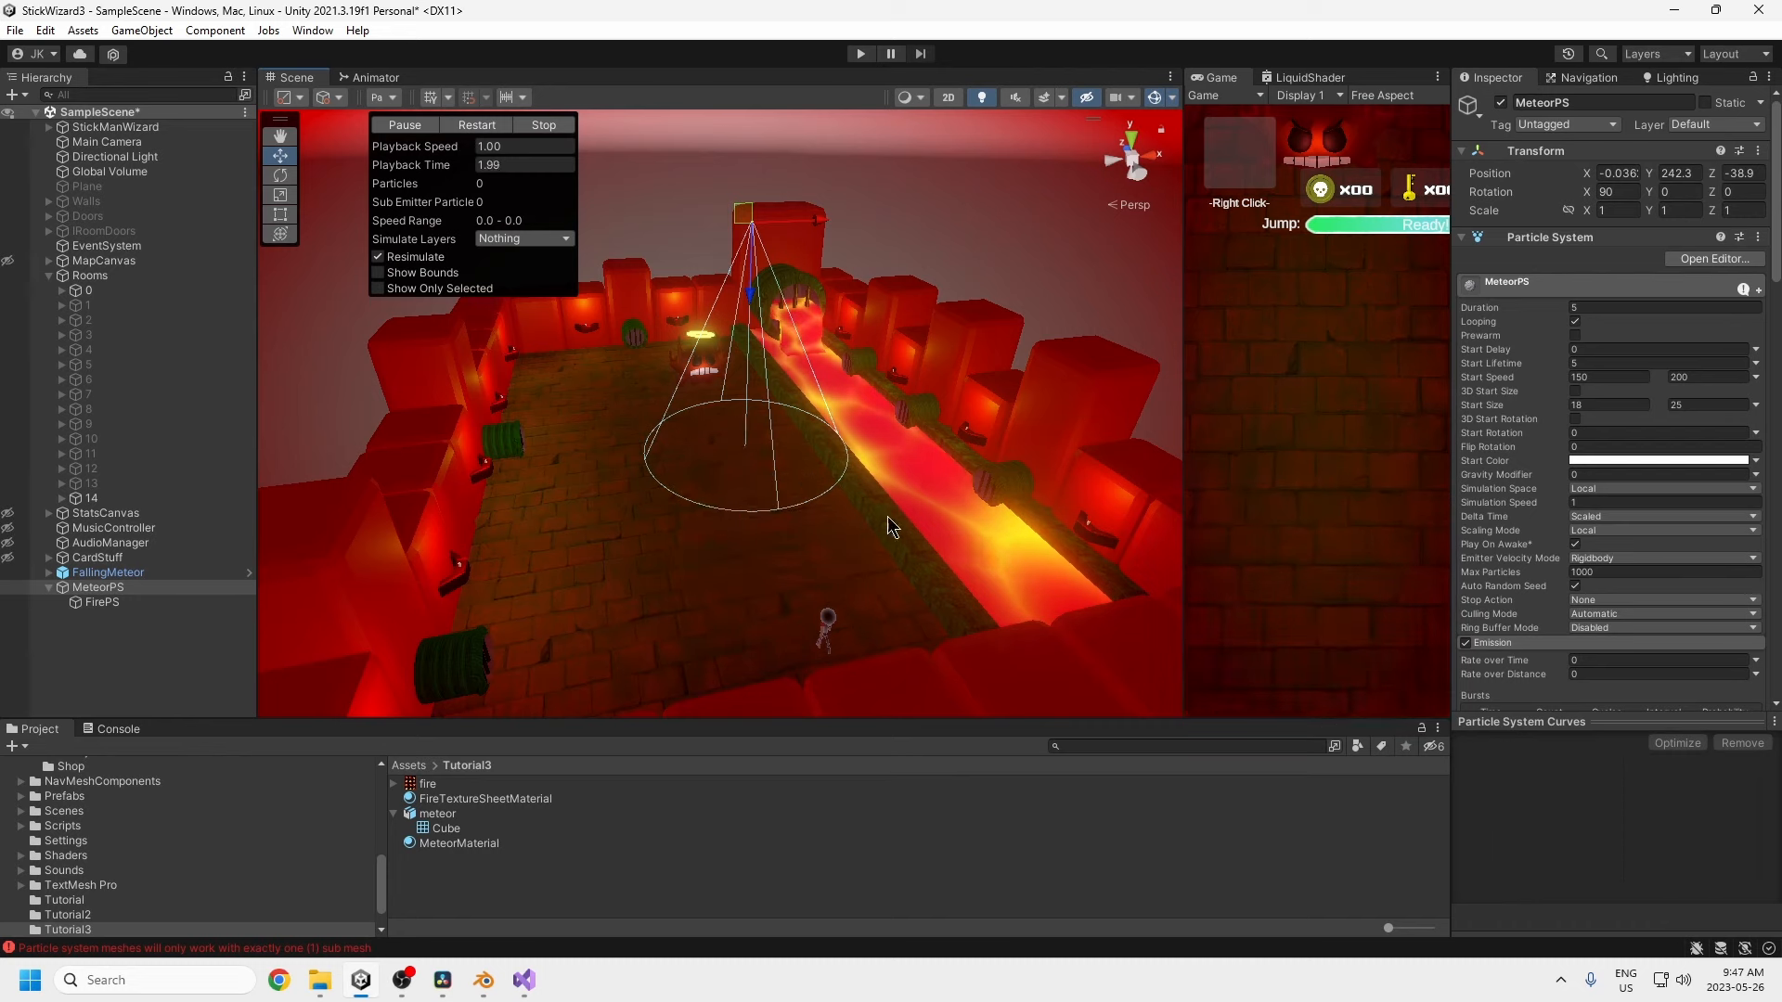
{"action": "middle_click_drag", "start_coordinate": [705, 496], "coordinate": [726, 549]}
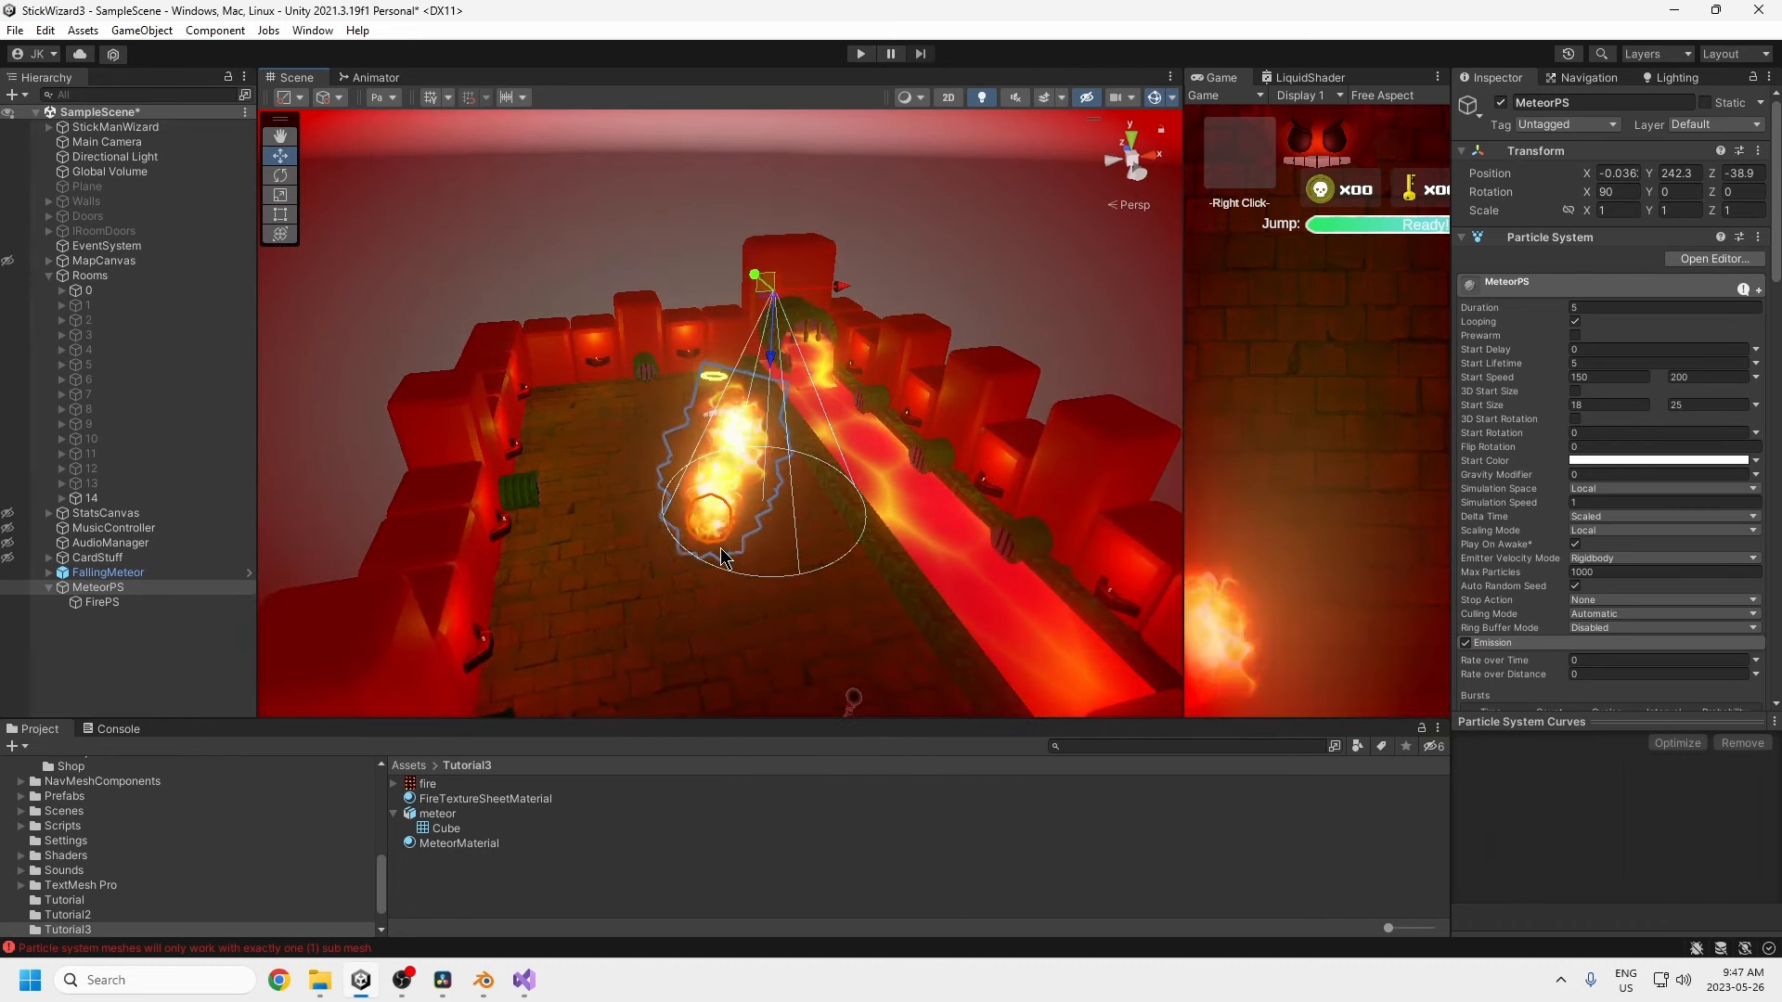
- Create a new top-level particle system named ExplosionPS and frame it in the scene
{"action": "right_click", "coordinate": [110, 629]}
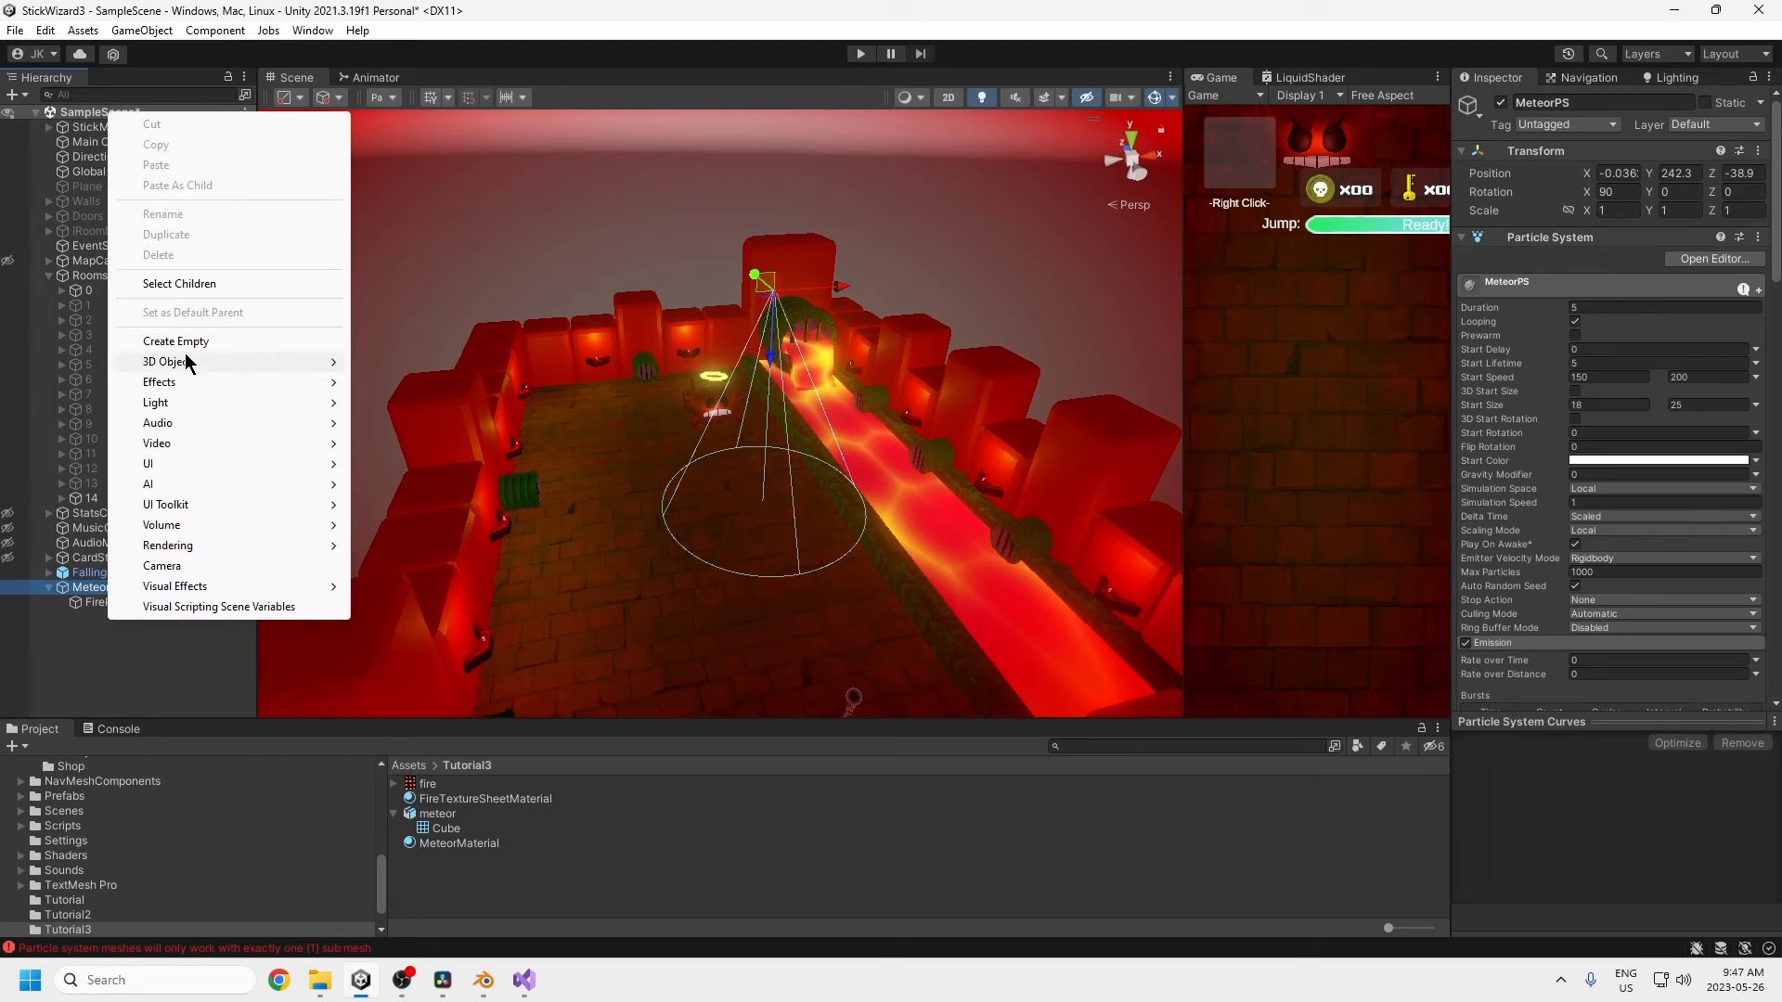
{"action": "mouse_move", "coordinate": [186, 381]}
{"action": "left_click", "coordinate": [408, 383]}
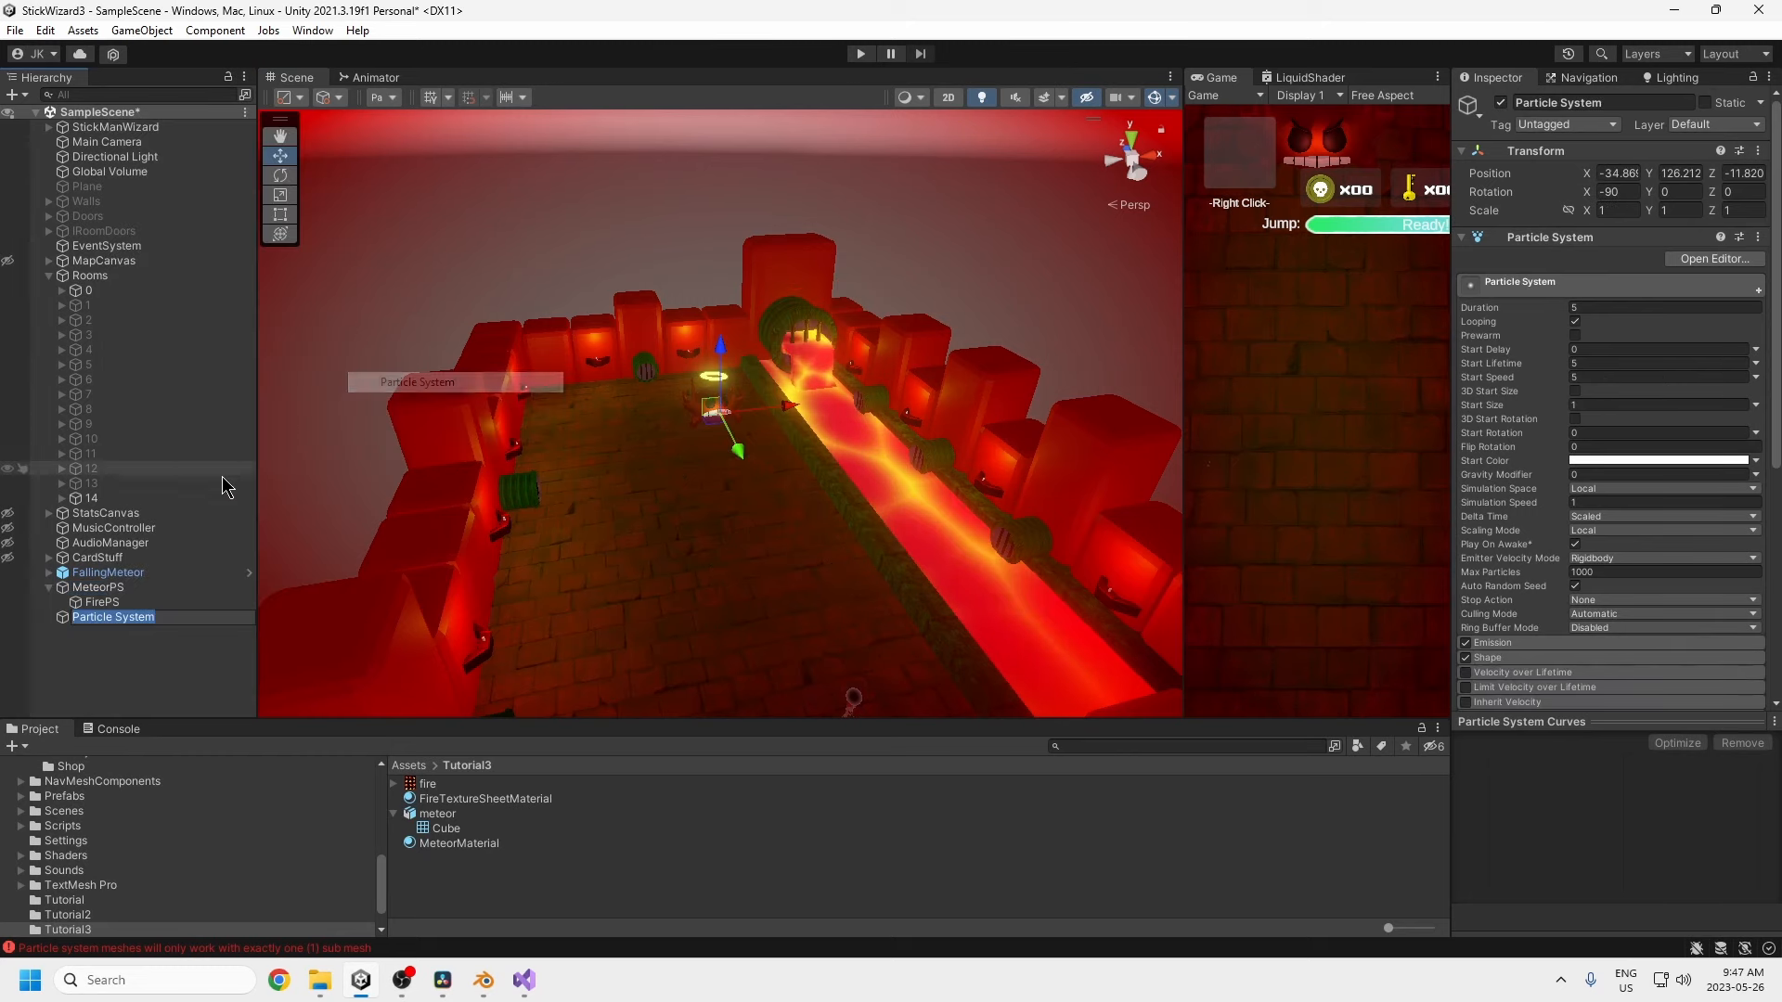
{"action": "type", "text": "ExplosionPS"}
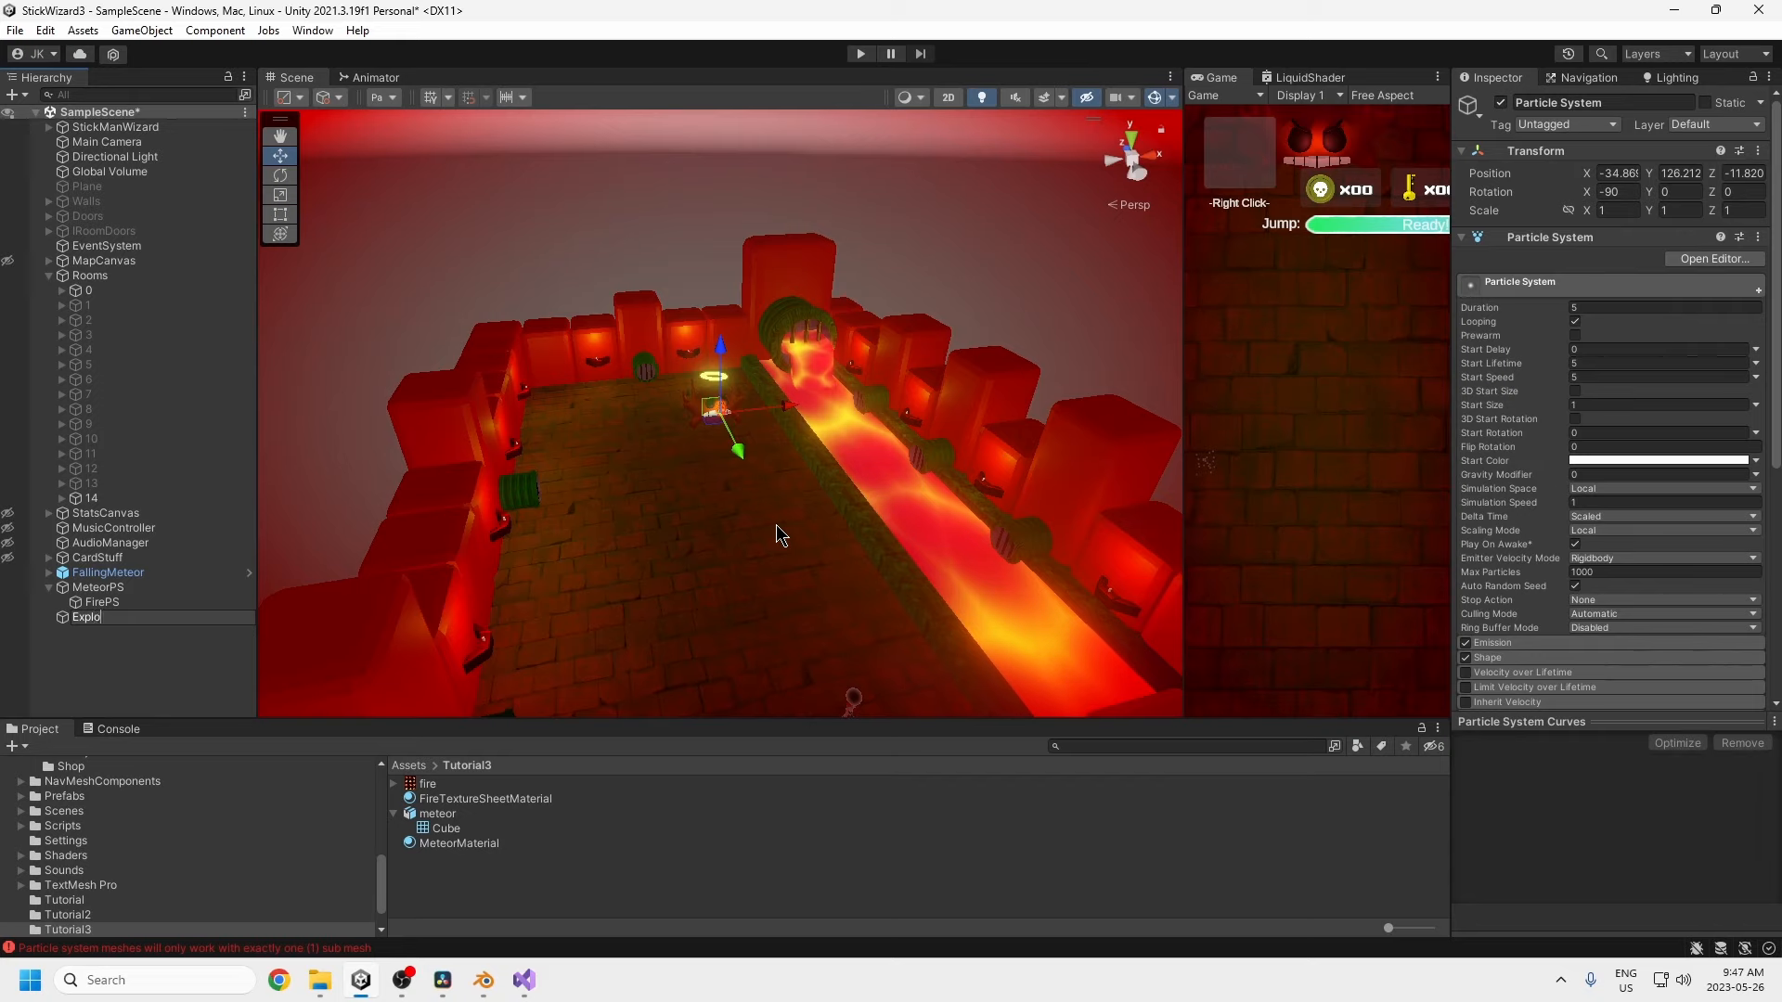
{"action": "key", "text": "Return"}
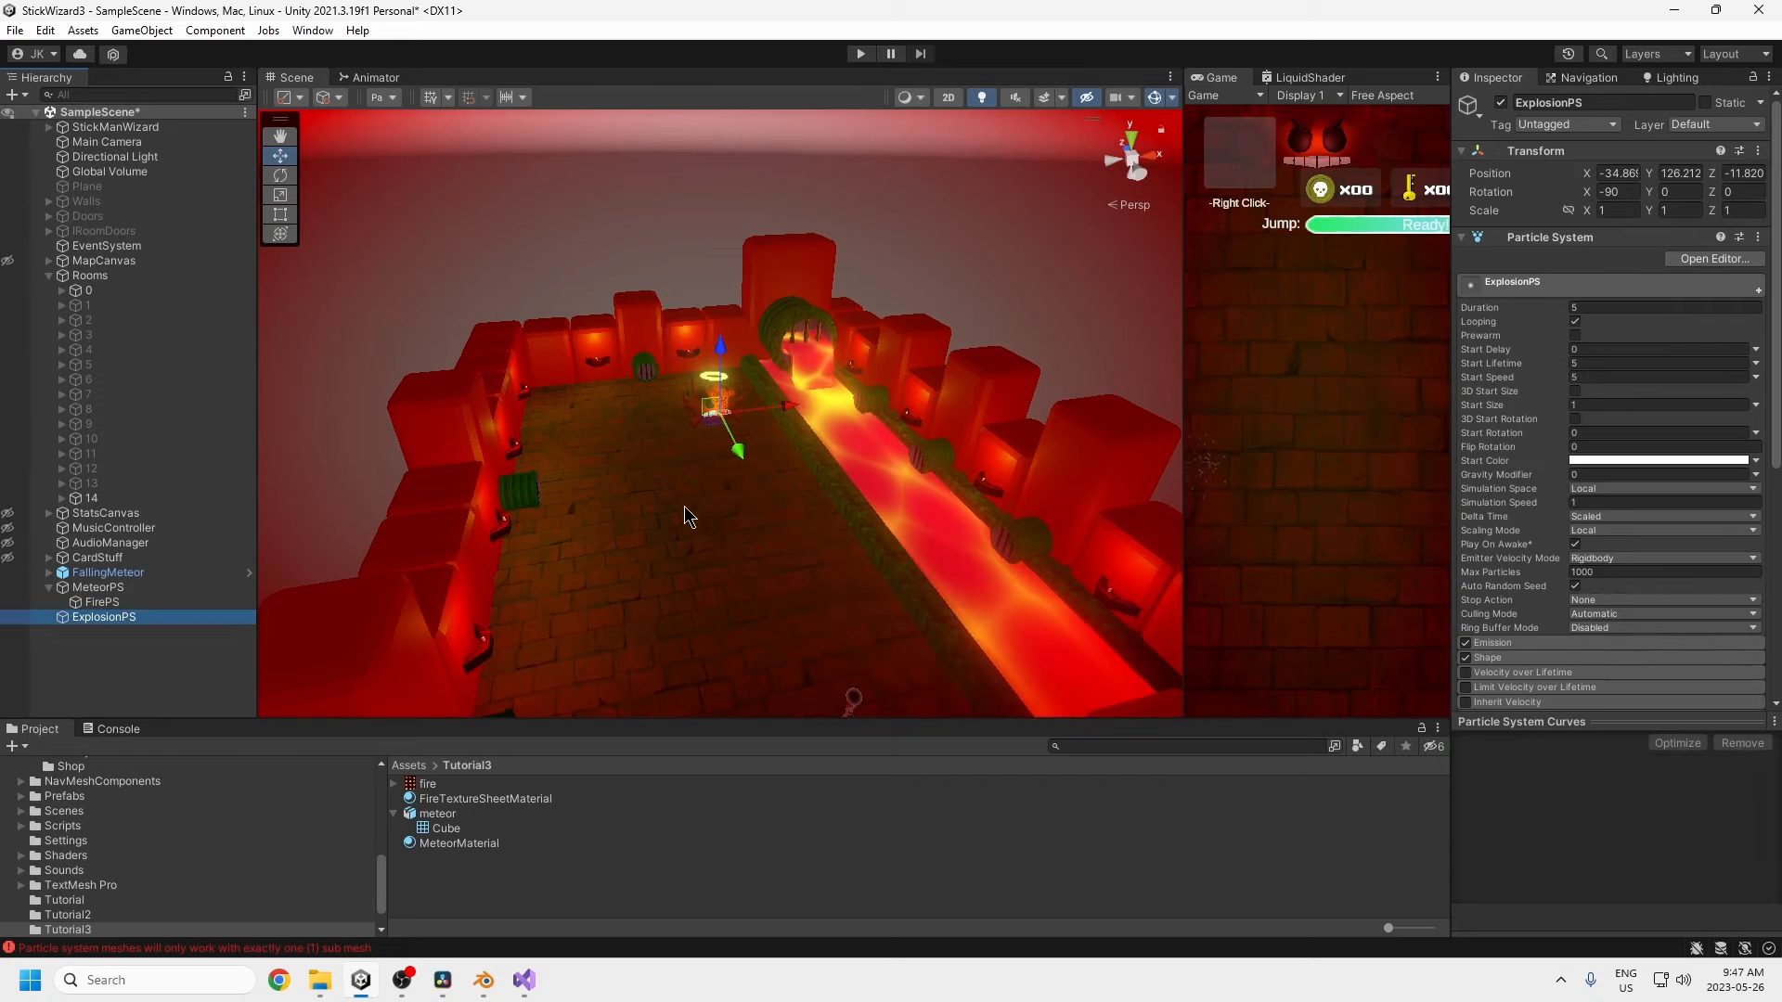
{"action": "double_click", "coordinate": [123, 617]}
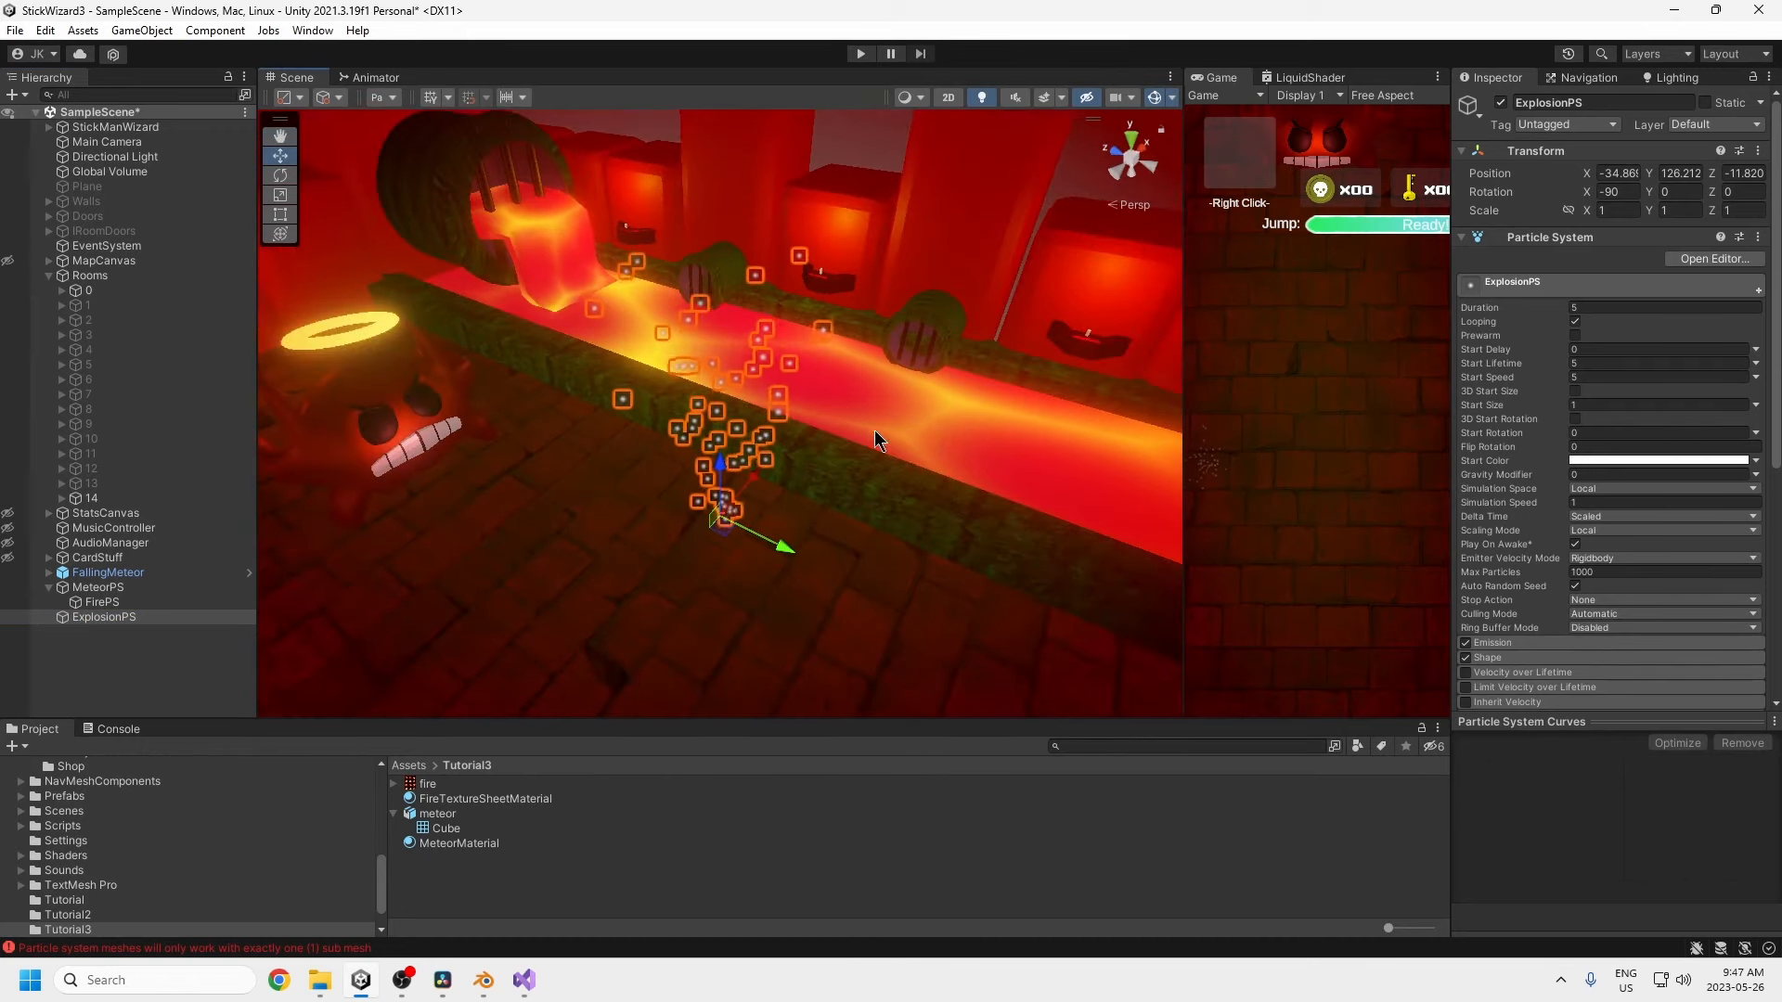
- Set ExplosionPS's emission rate over time to 0 and add a burst with a count of 150
{"action": "scroll", "coordinate": [1512, 614], "scroll_direction": "down", "scroll_amount": 3}
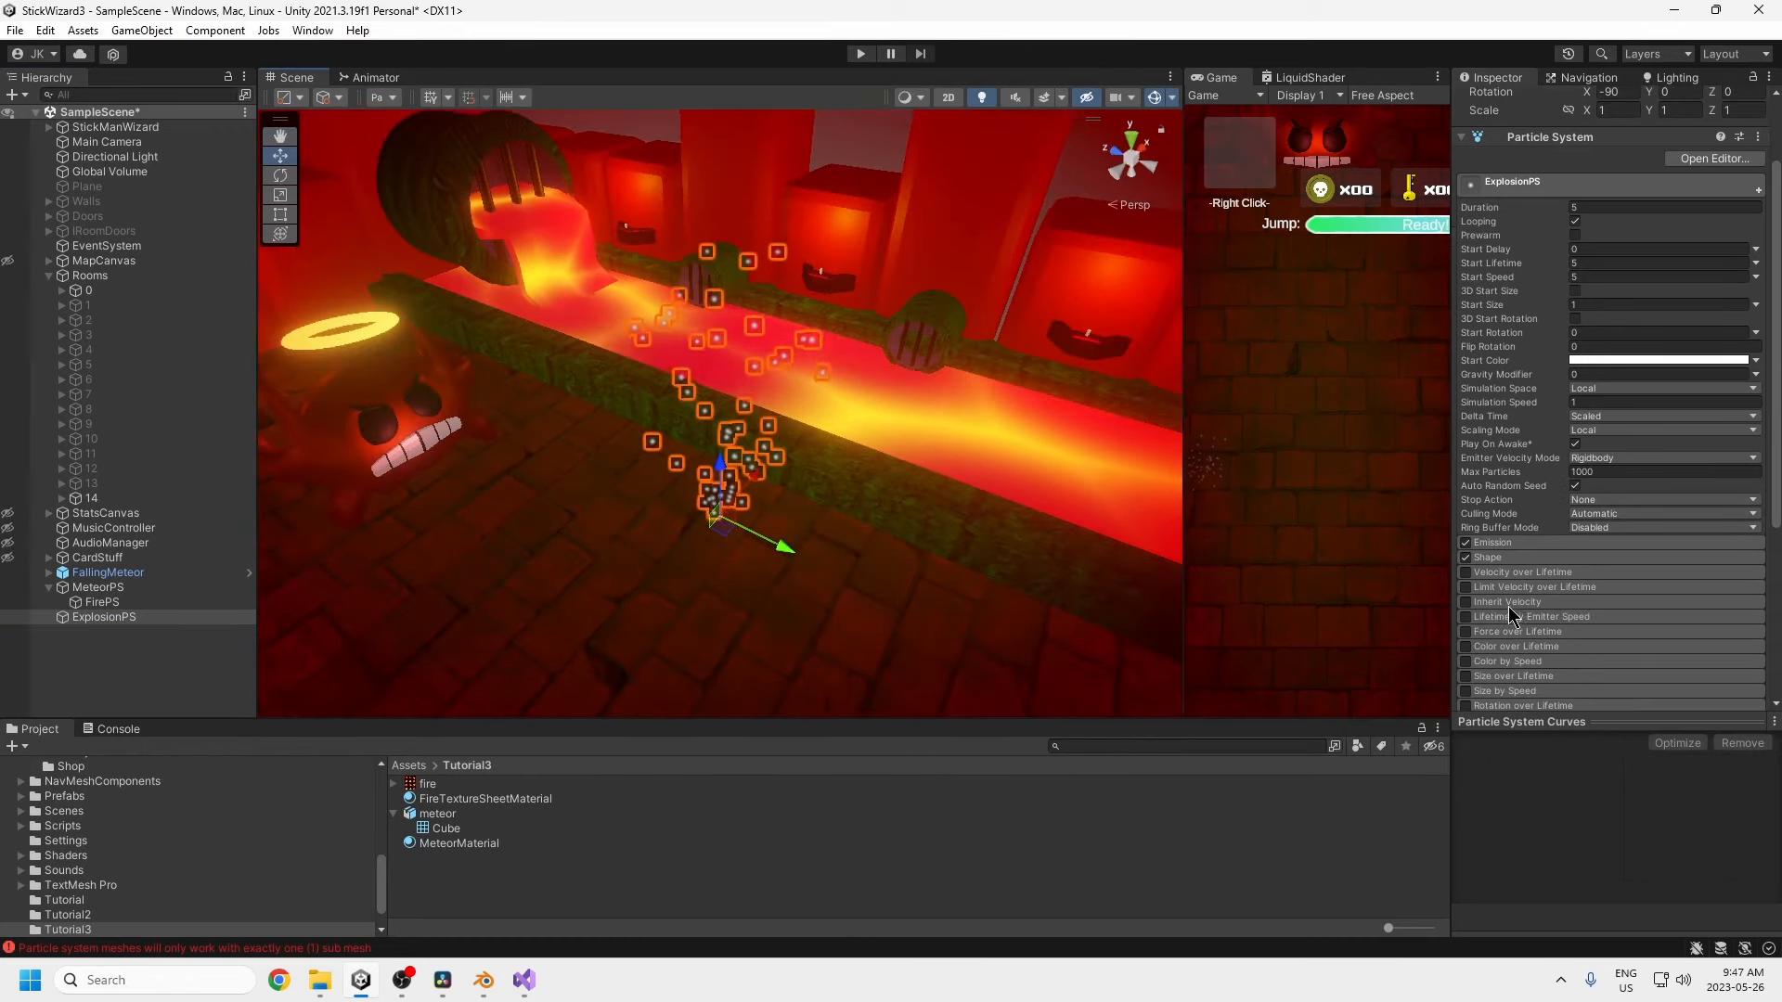
{"action": "left_click", "coordinate": [1492, 542]}
{"action": "left_click", "coordinate": [1657, 559]}
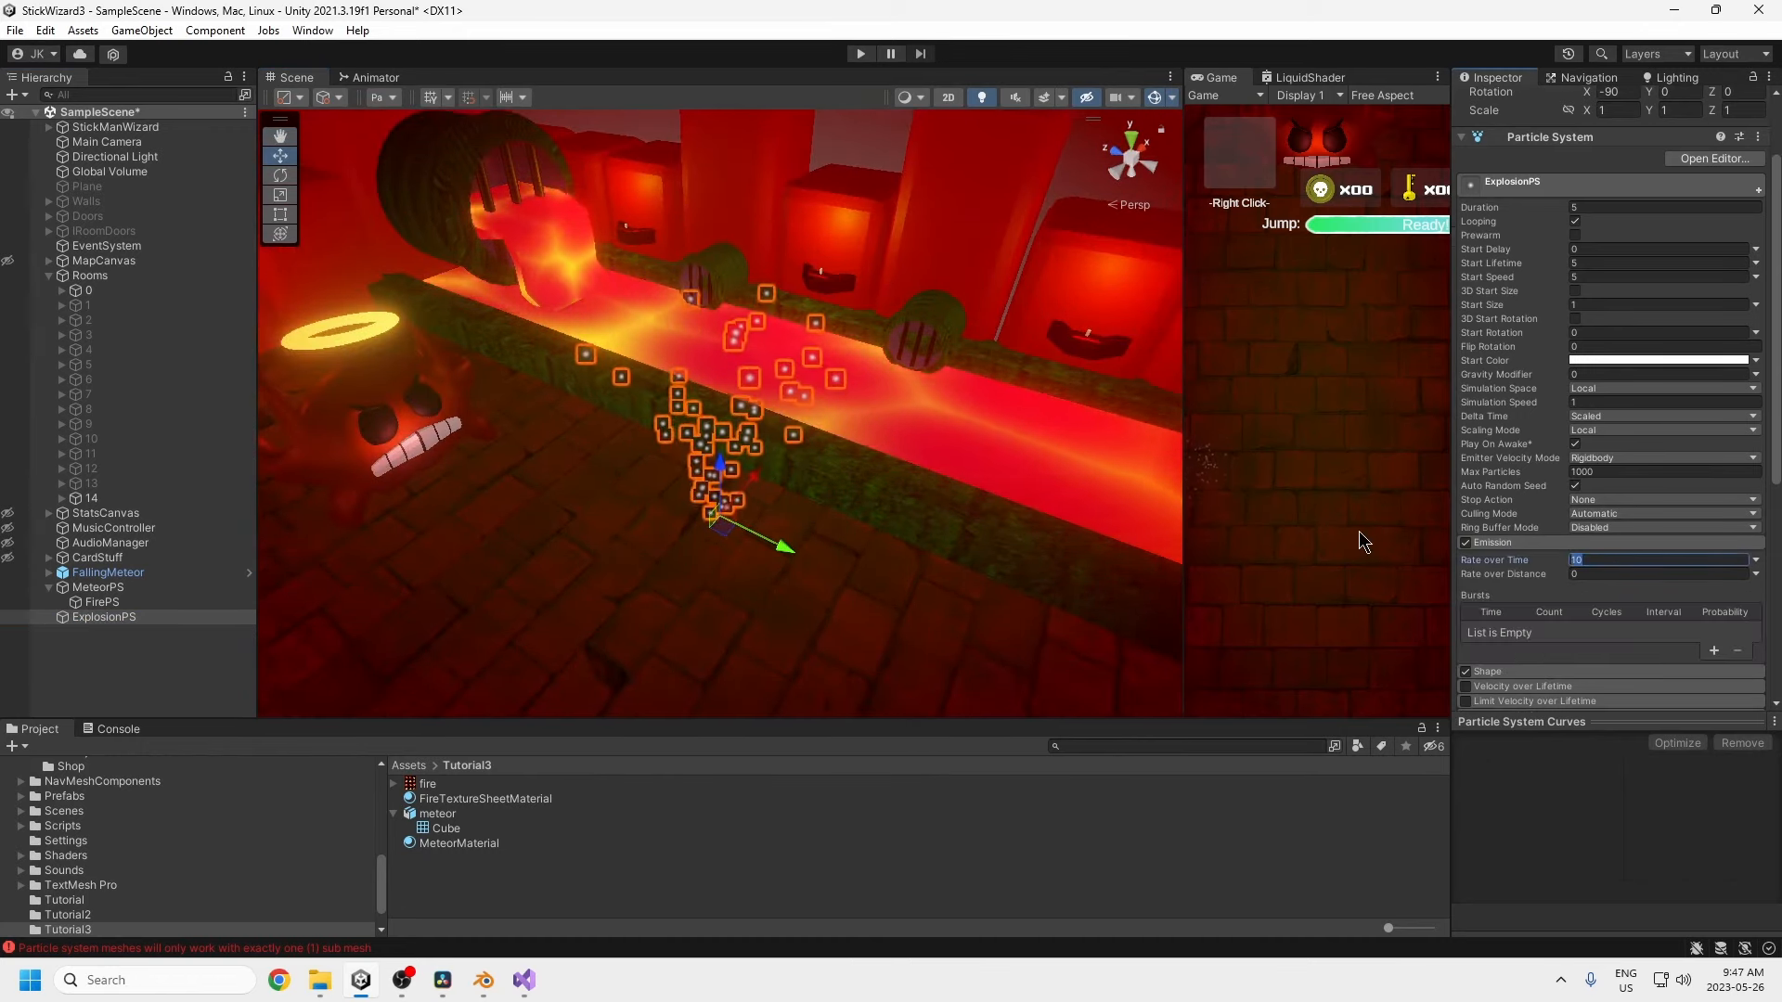
{"action": "type", "text": "0"}
{"action": "left_click", "coordinate": [1714, 651]}
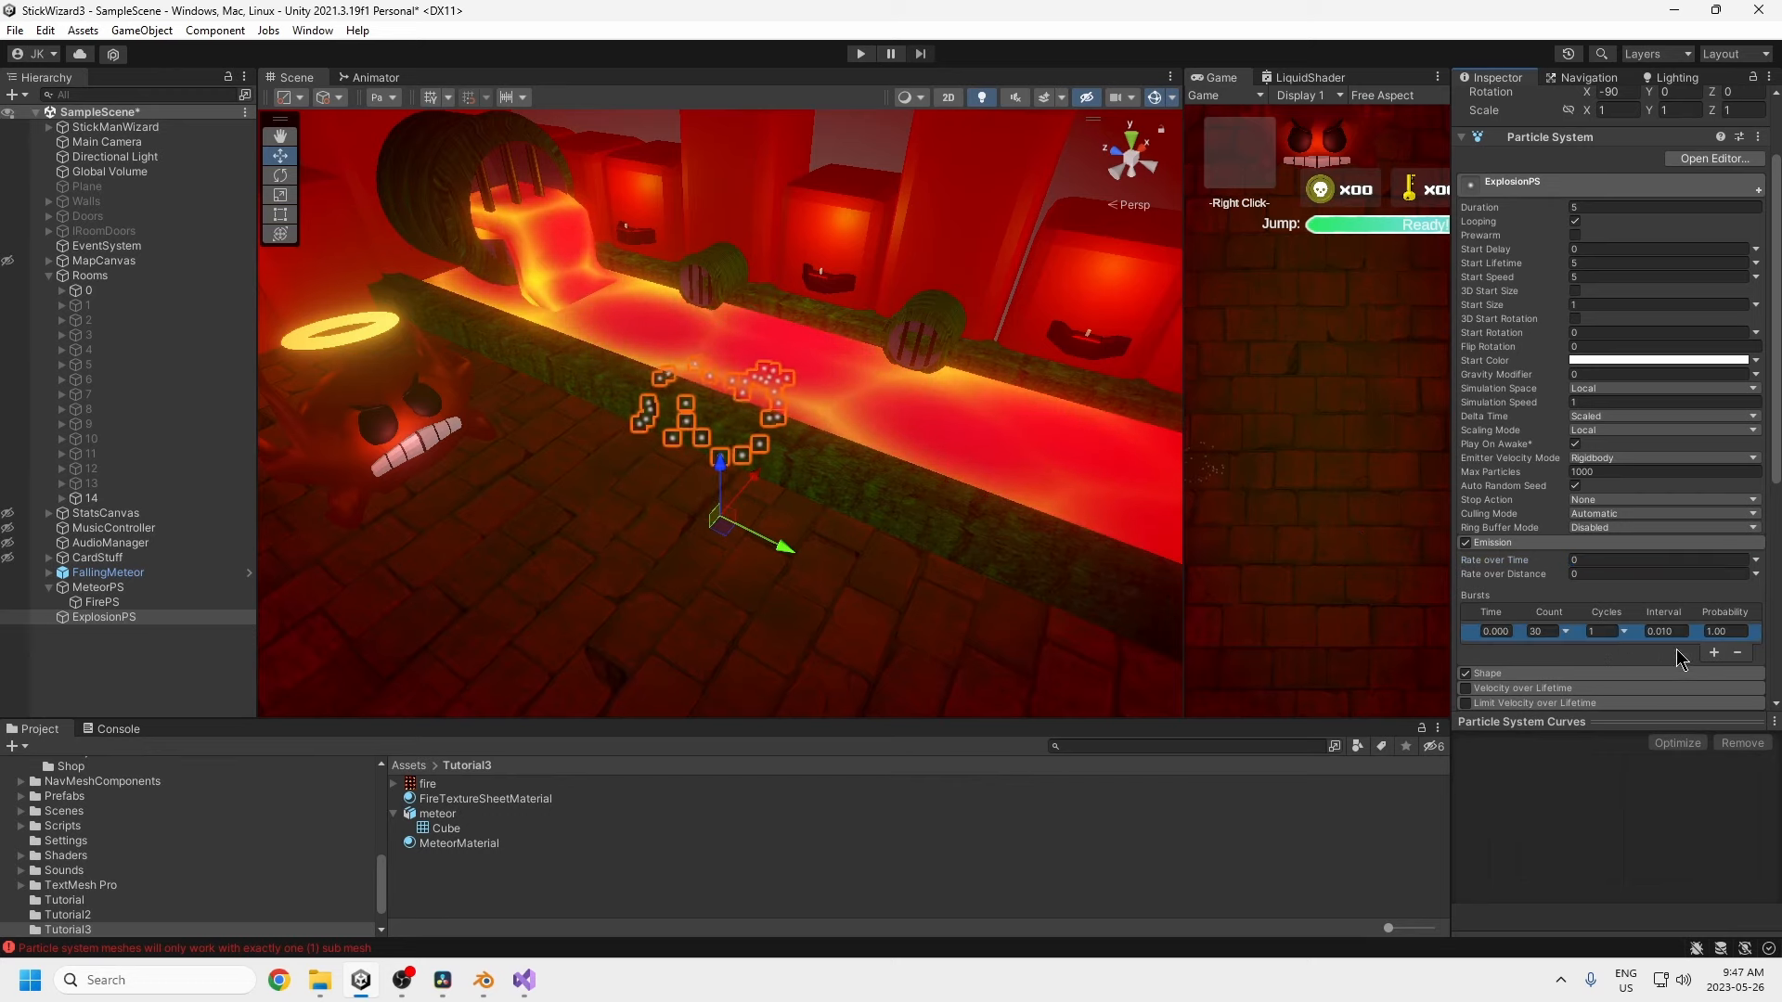
{"action": "left_click", "coordinate": [1540, 631]}
{"action": "type", "text": "150"}
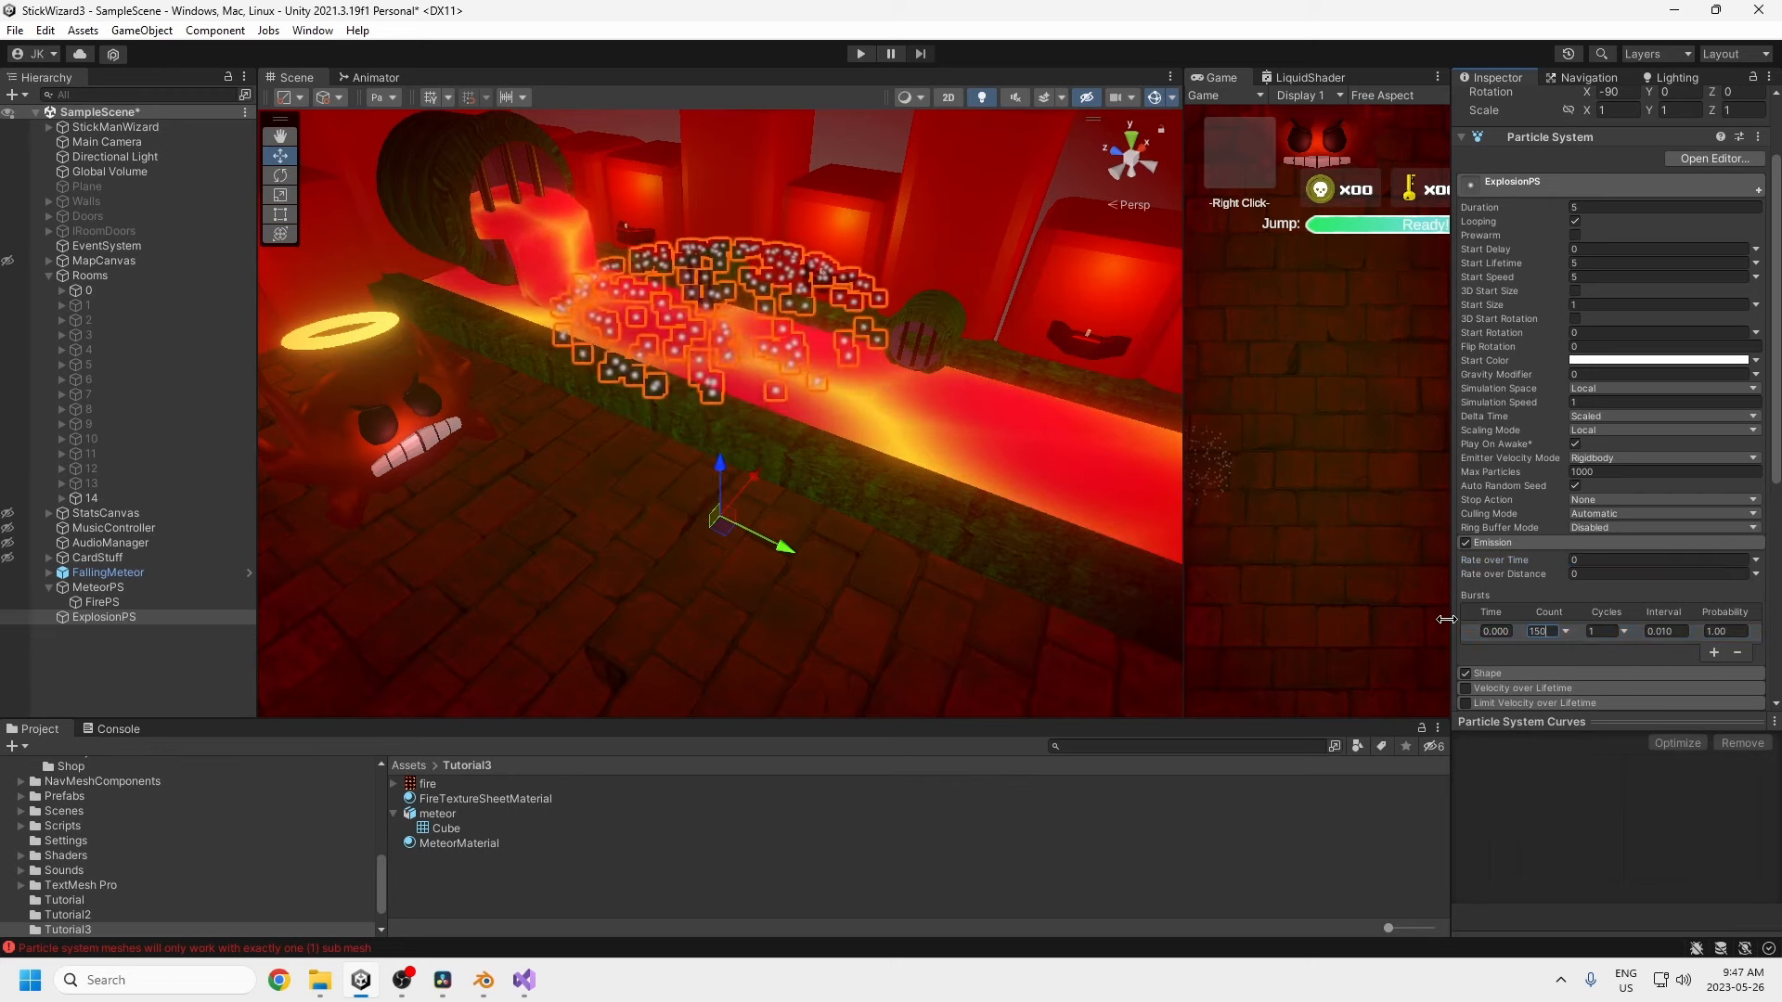
- Change ExplosionPS's emitter shape to Sphere
{"action": "scroll", "coordinate": [1577, 557], "scroll_direction": "down", "scroll_amount": 3}
{"action": "left_click", "coordinate": [1488, 573]}
{"action": "left_click", "coordinate": [1597, 590]}
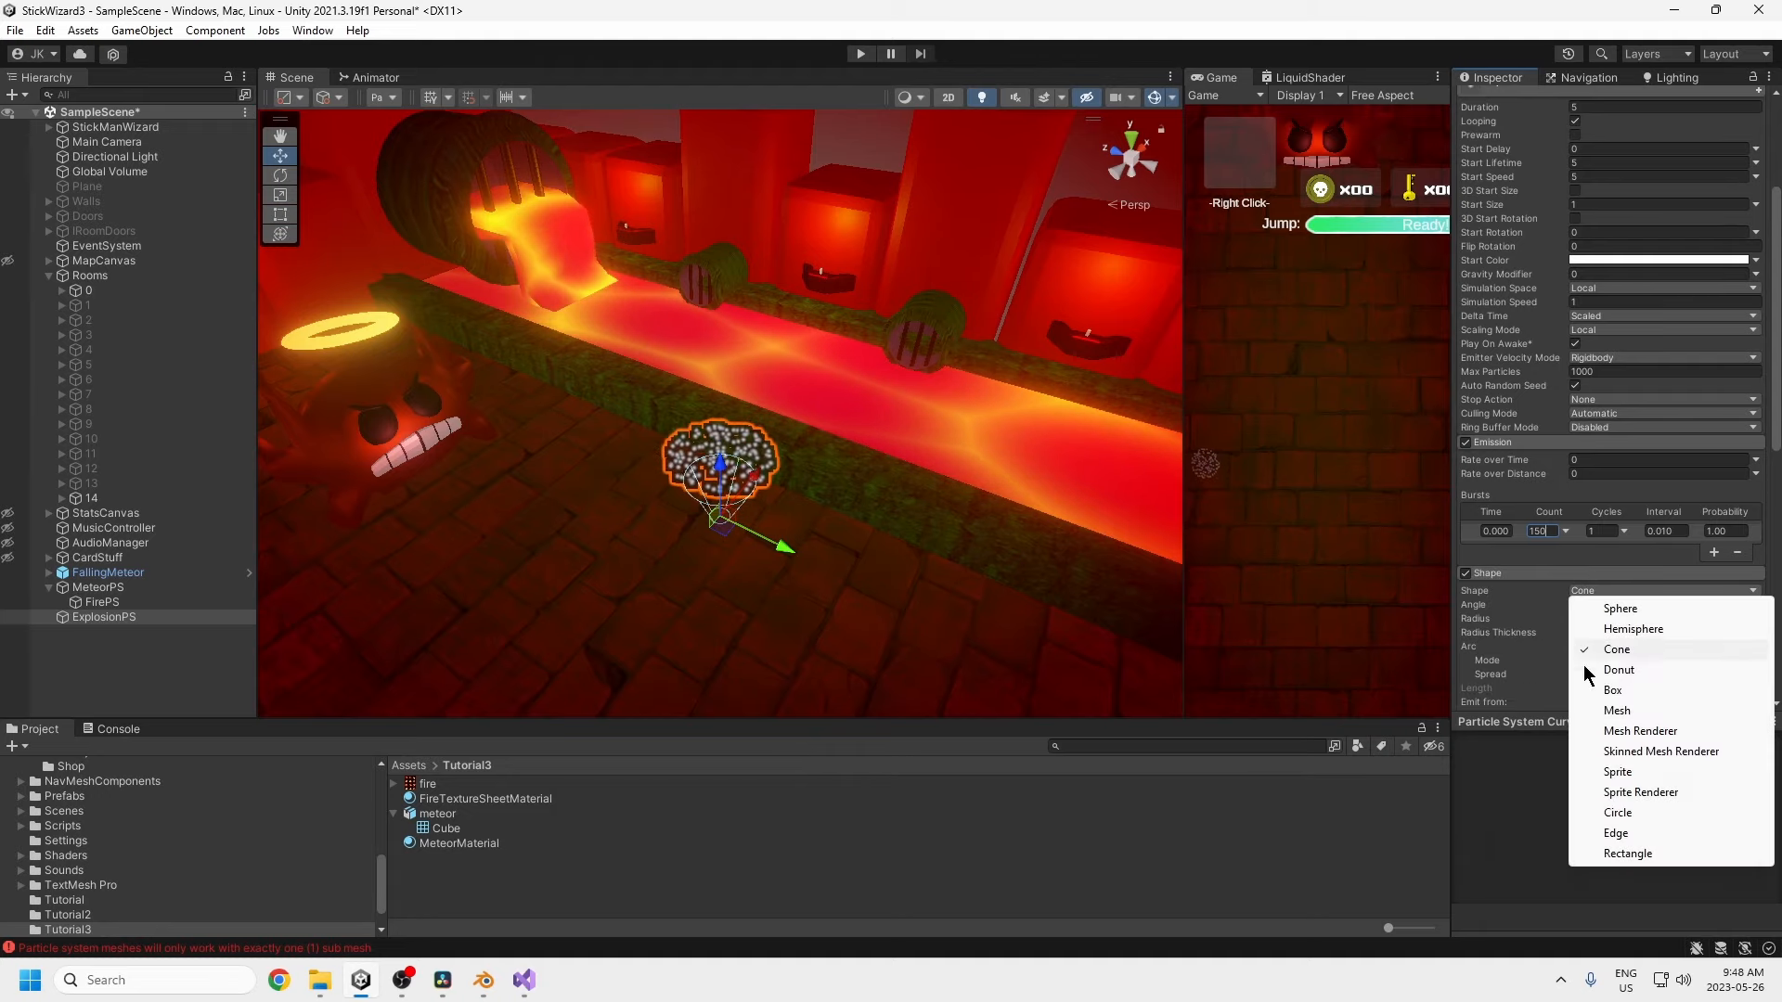
{"action": "left_click", "coordinate": [1620, 608]}
- Set ExplosionPS's start lifetime to 0.5 and its start speed to random between 200 and 300, and replay the burst
{"action": "scroll", "coordinate": [1596, 371], "scroll_direction": "up", "scroll_amount": 6}
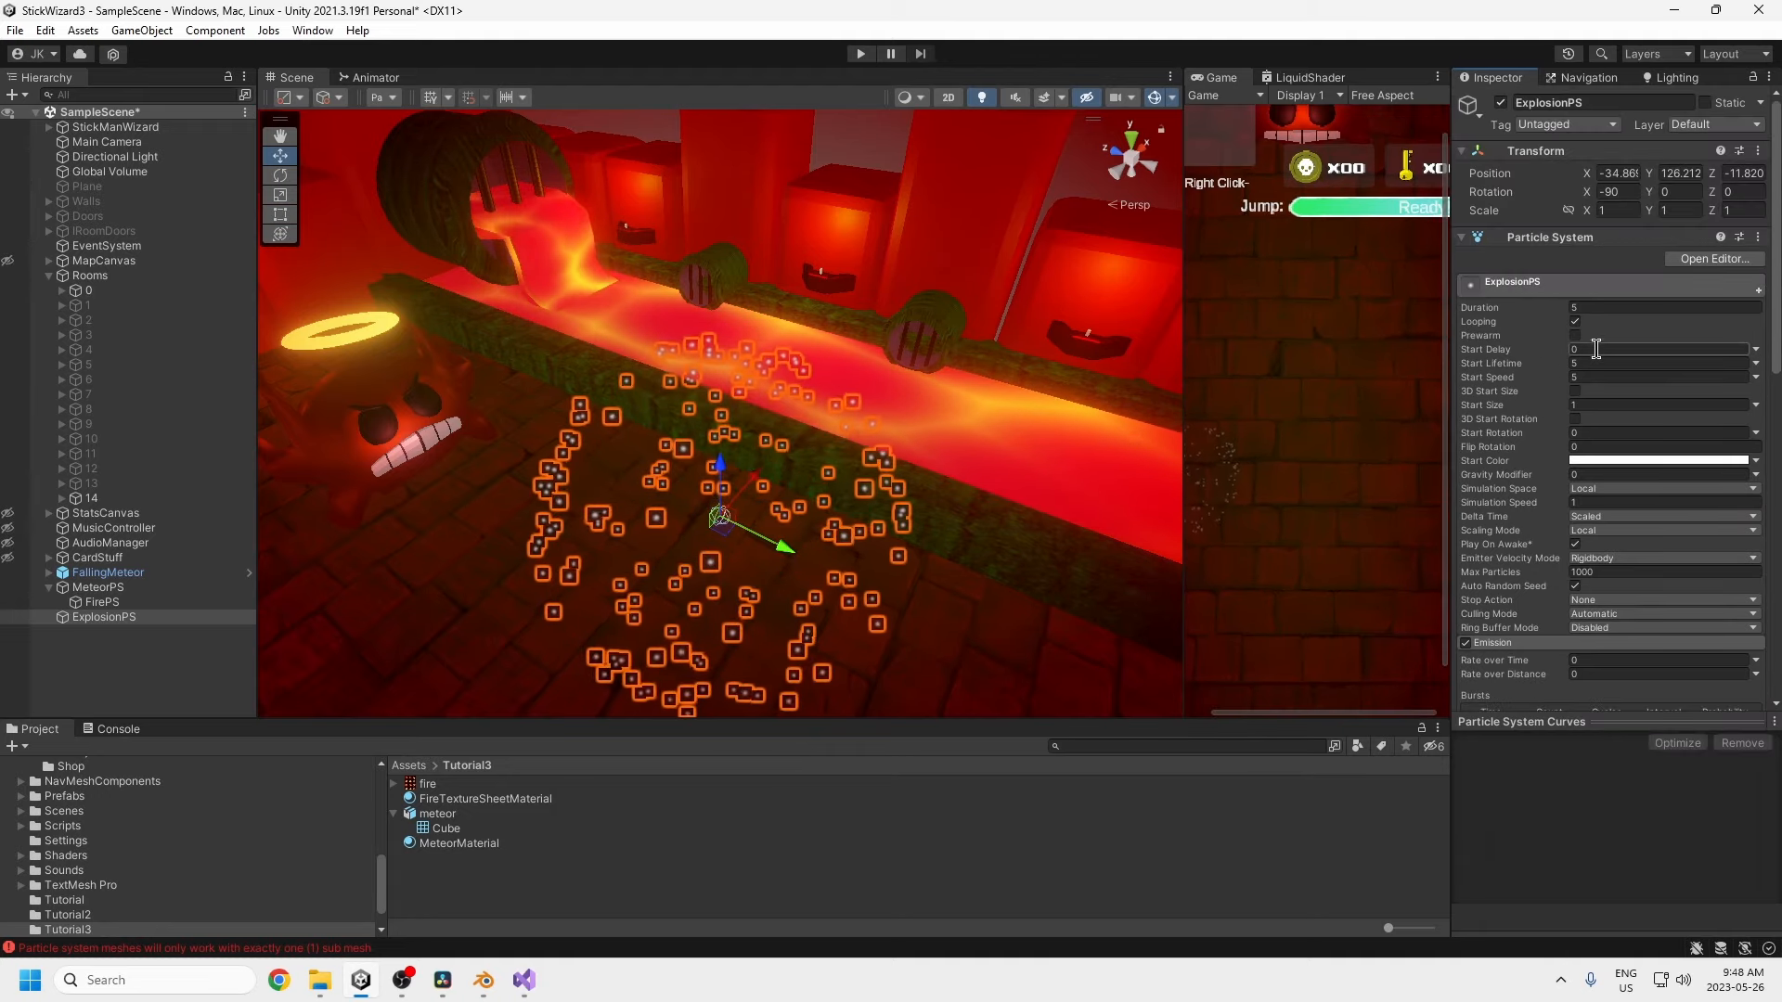
{"action": "left_click_drag", "start_coordinate": [1596, 363], "coordinate": [1539, 377]}
{"action": "type", "text": ".5"}
{"action": "left_click", "coordinate": [1755, 377]}
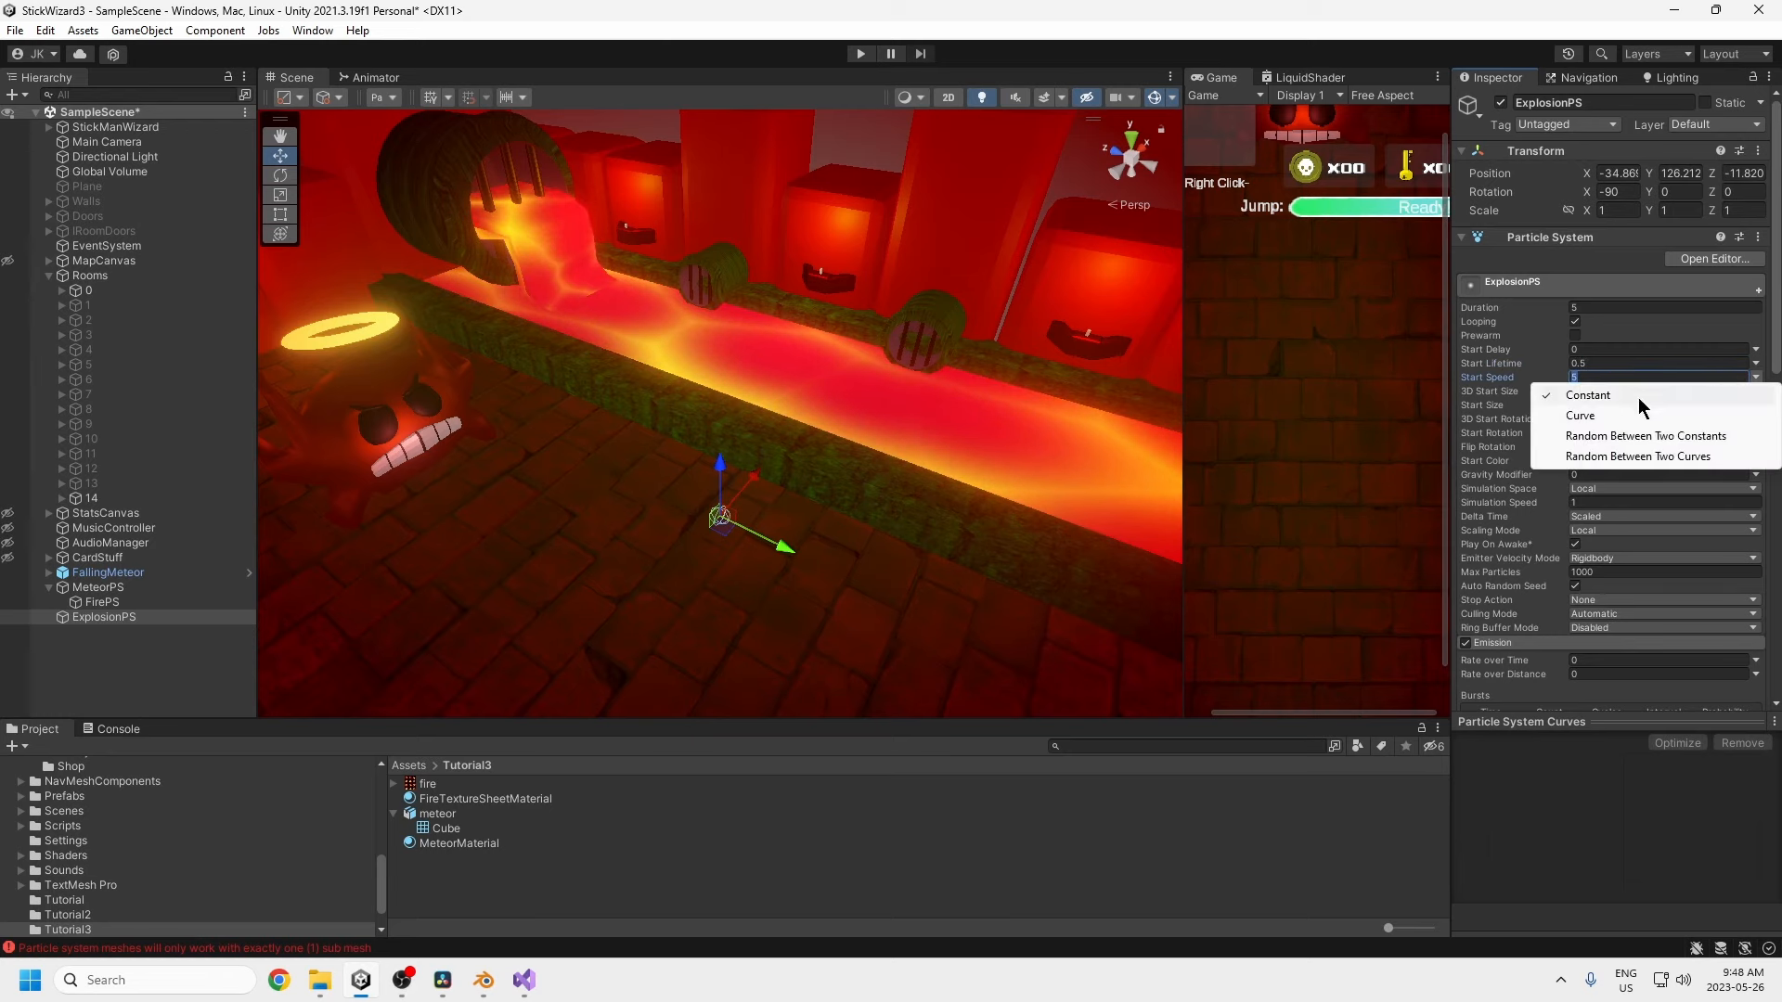
{"action": "left_click", "coordinate": [1626, 435]}
{"action": "type", "text": "200"}
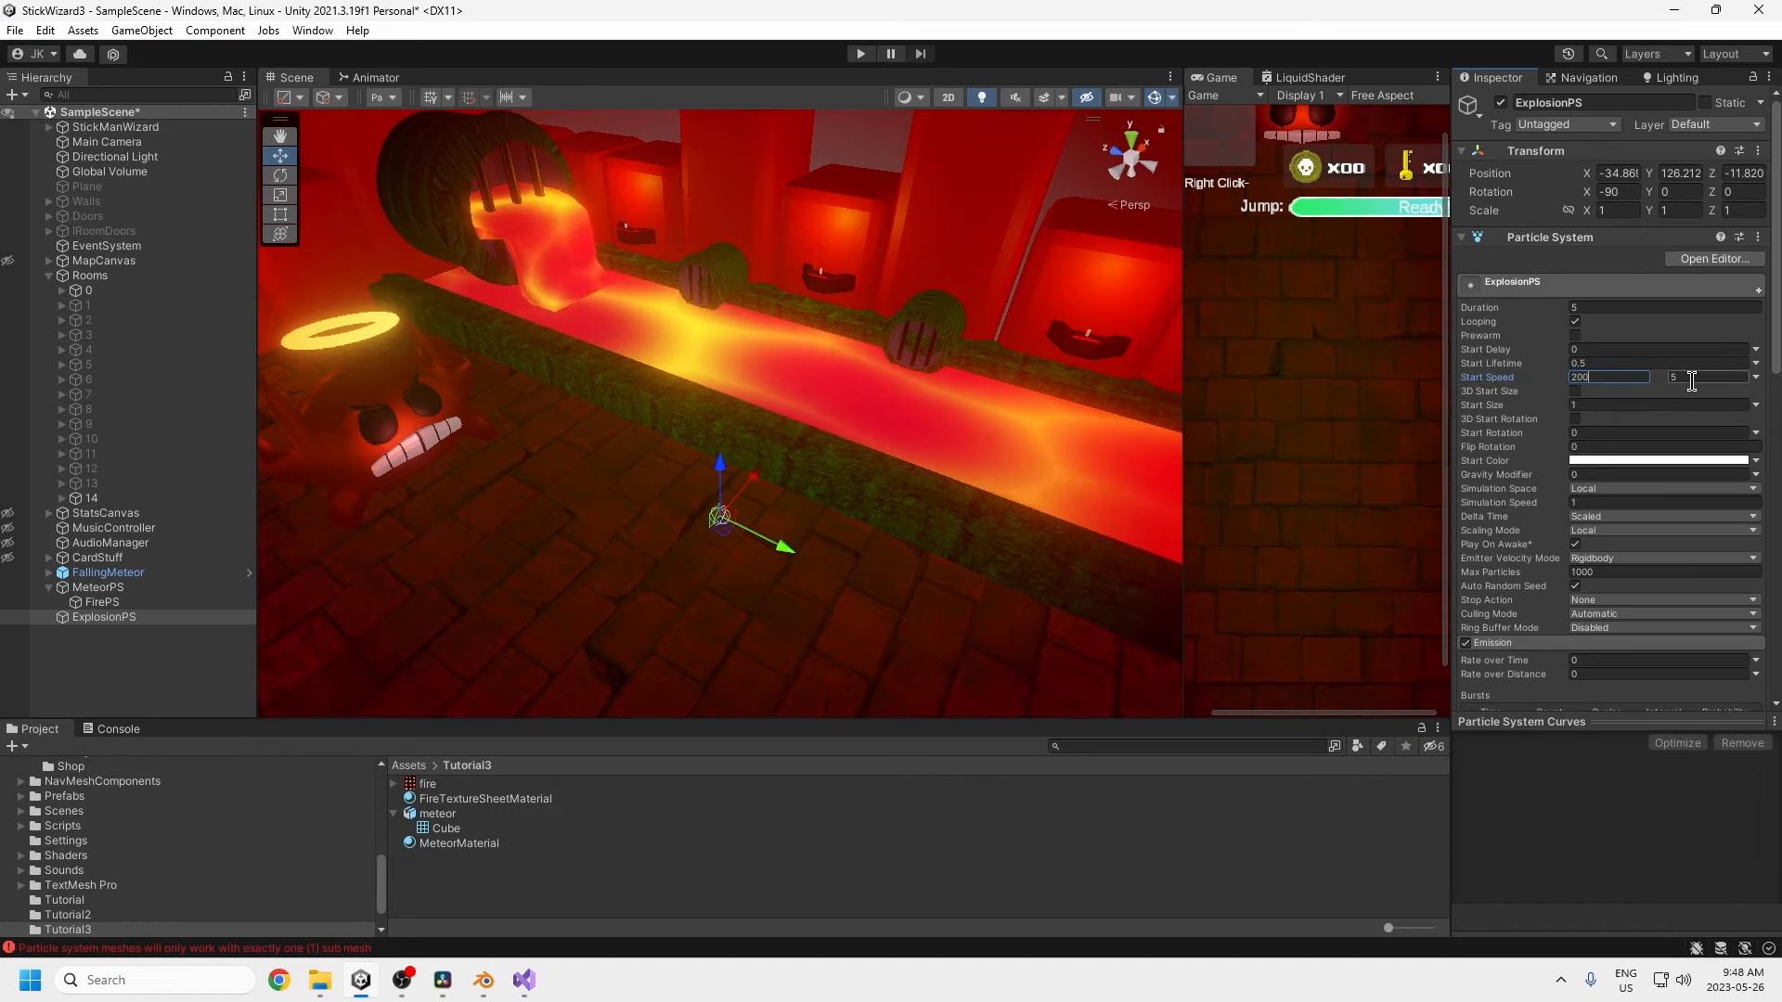
{"action": "left_click_drag", "start_coordinate": [1692, 381], "coordinate": [1544, 360]}
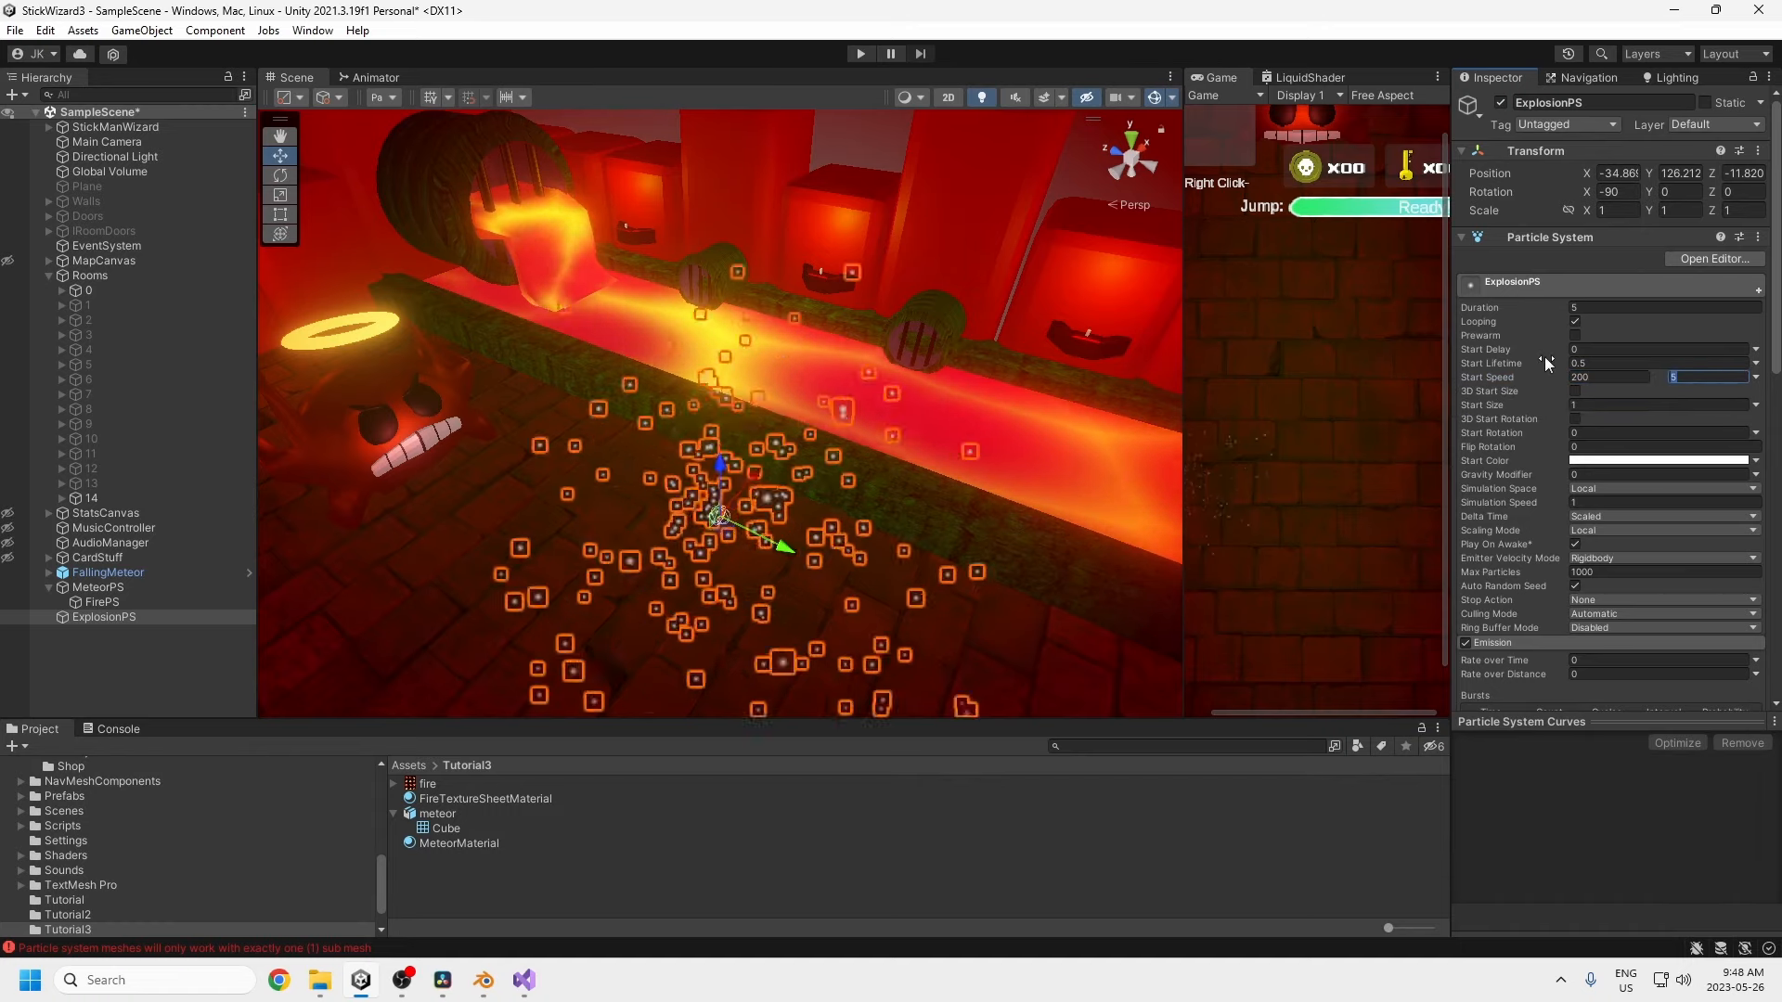
{"action": "type", "text": "300"}
{"action": "middle_click_drag", "start_coordinate": [825, 423], "coordinate": [705, 419]}
{"action": "scroll", "coordinate": [705, 420], "scroll_direction": "down", "scroll_amount": 6}
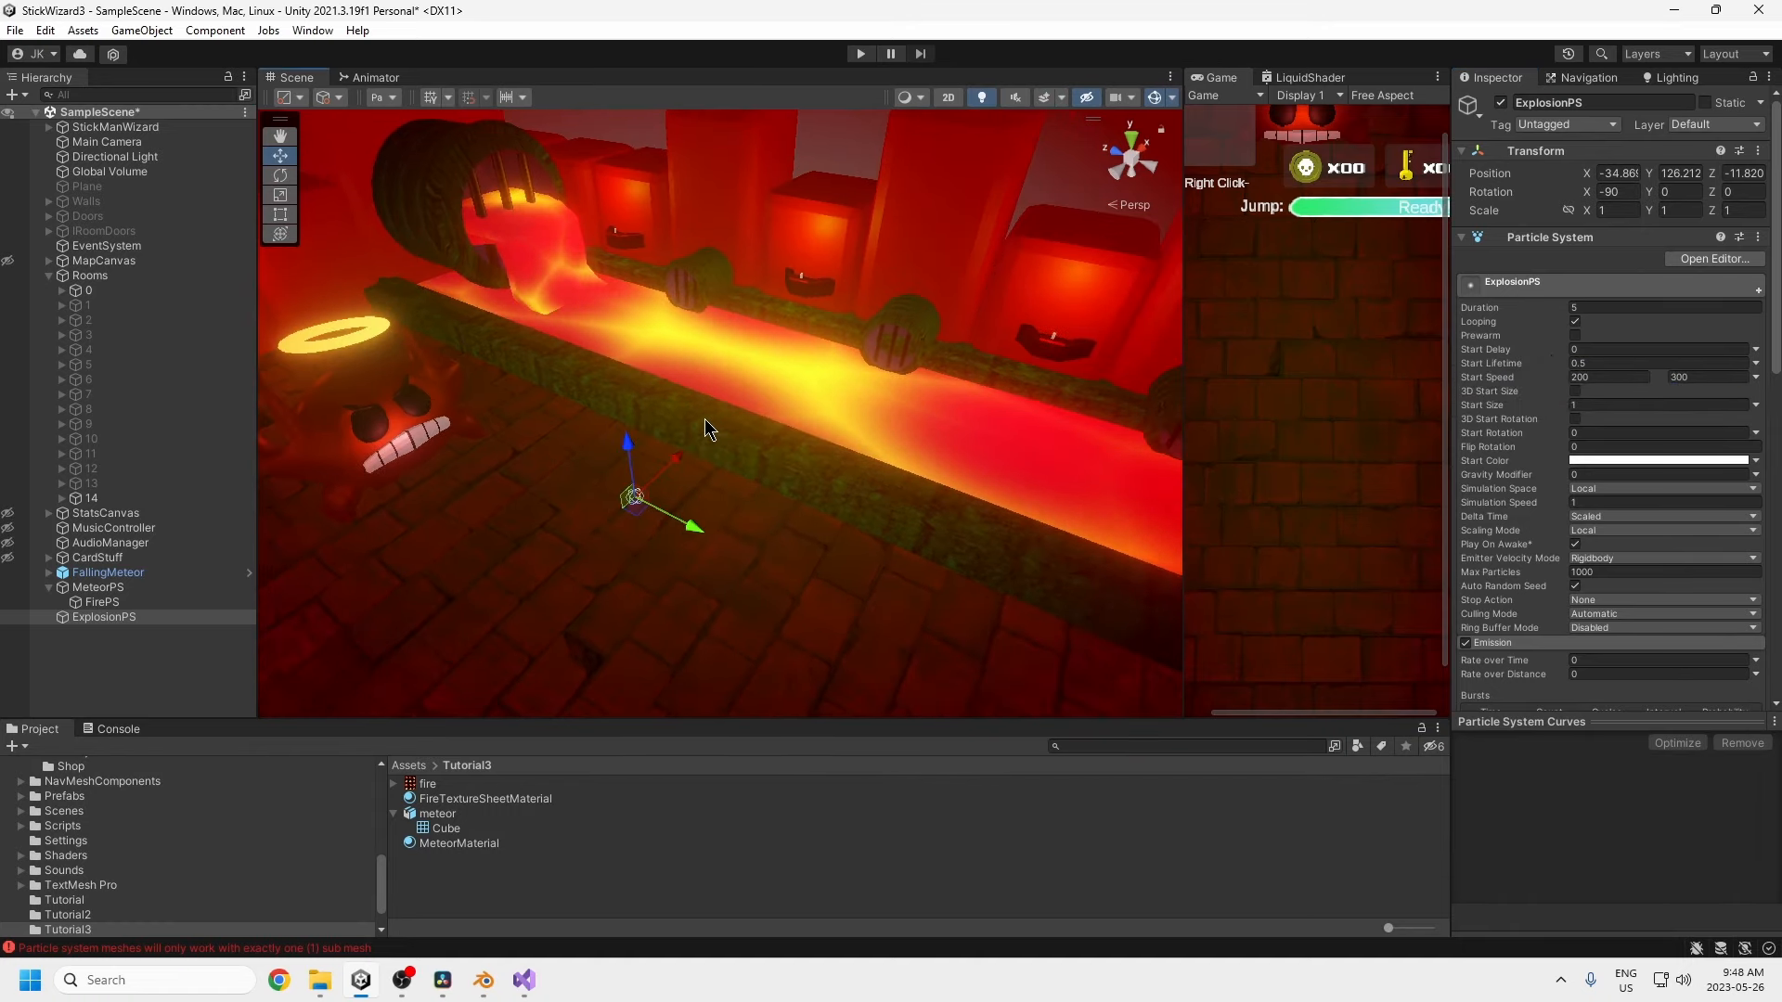
{"action": "left_click", "coordinate": [385, 99]}
{"action": "left_click", "coordinate": [476, 127]}
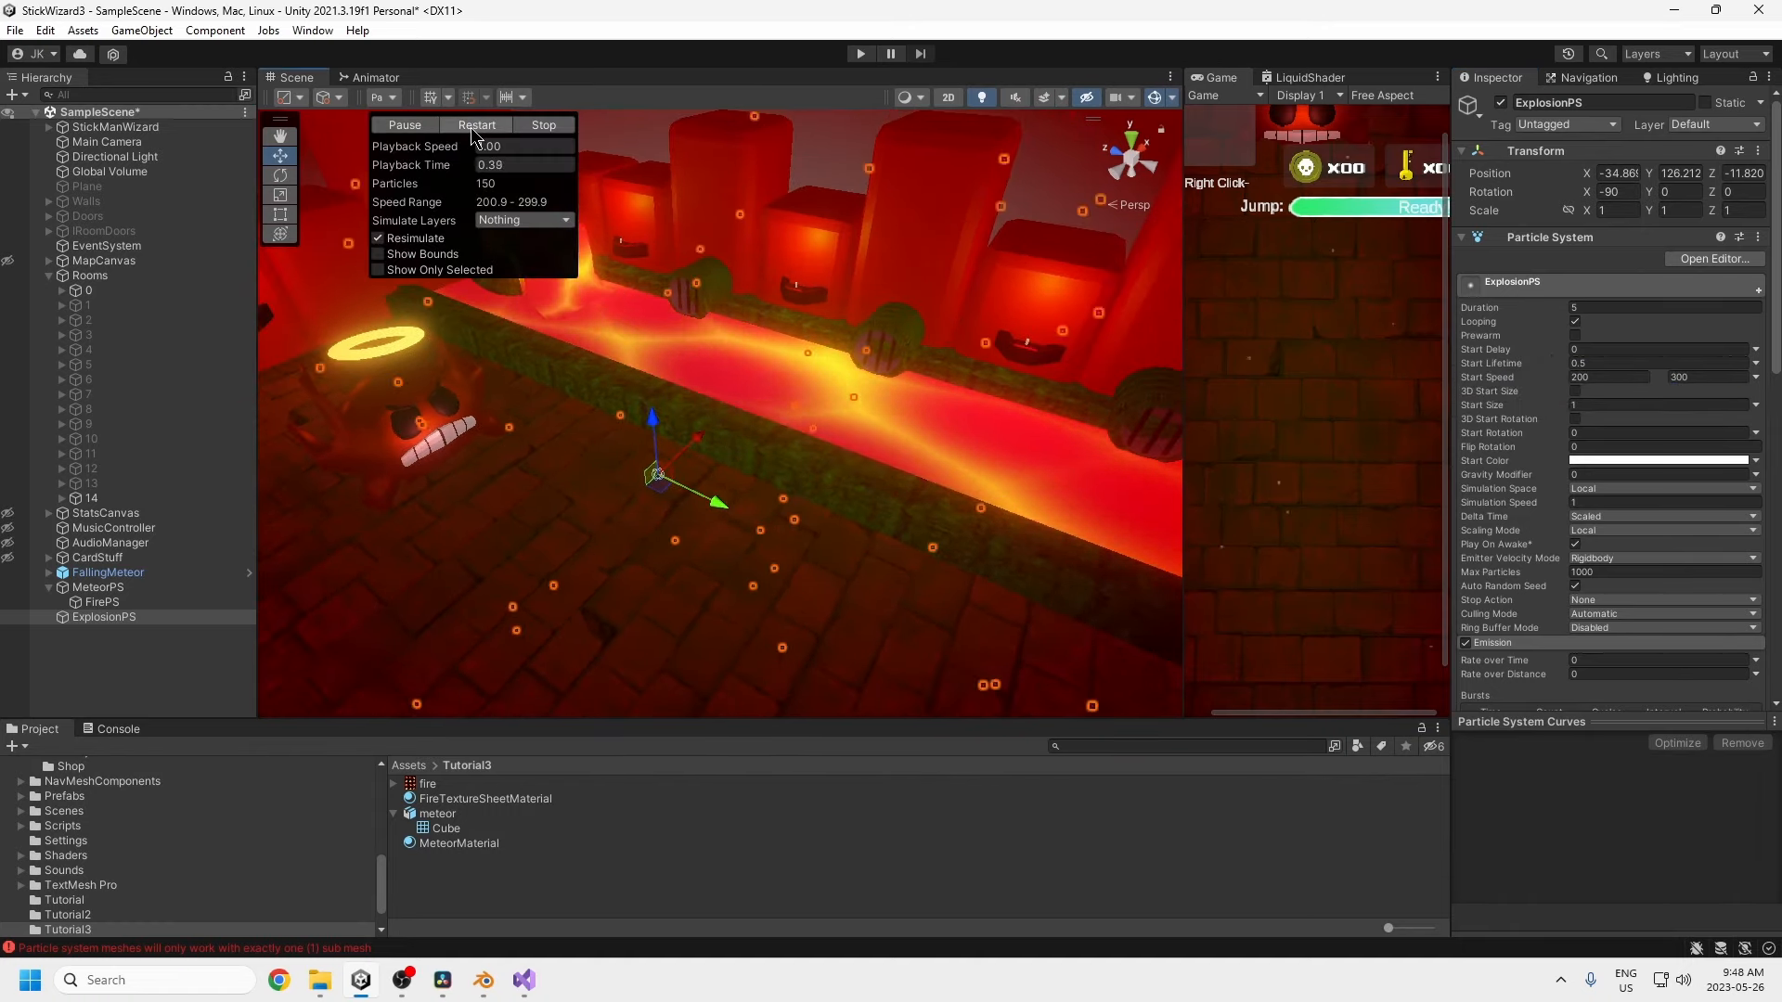
{"action": "left_click_drag", "start_coordinate": [839, 358], "coordinate": [608, 371], "text": "alt"}
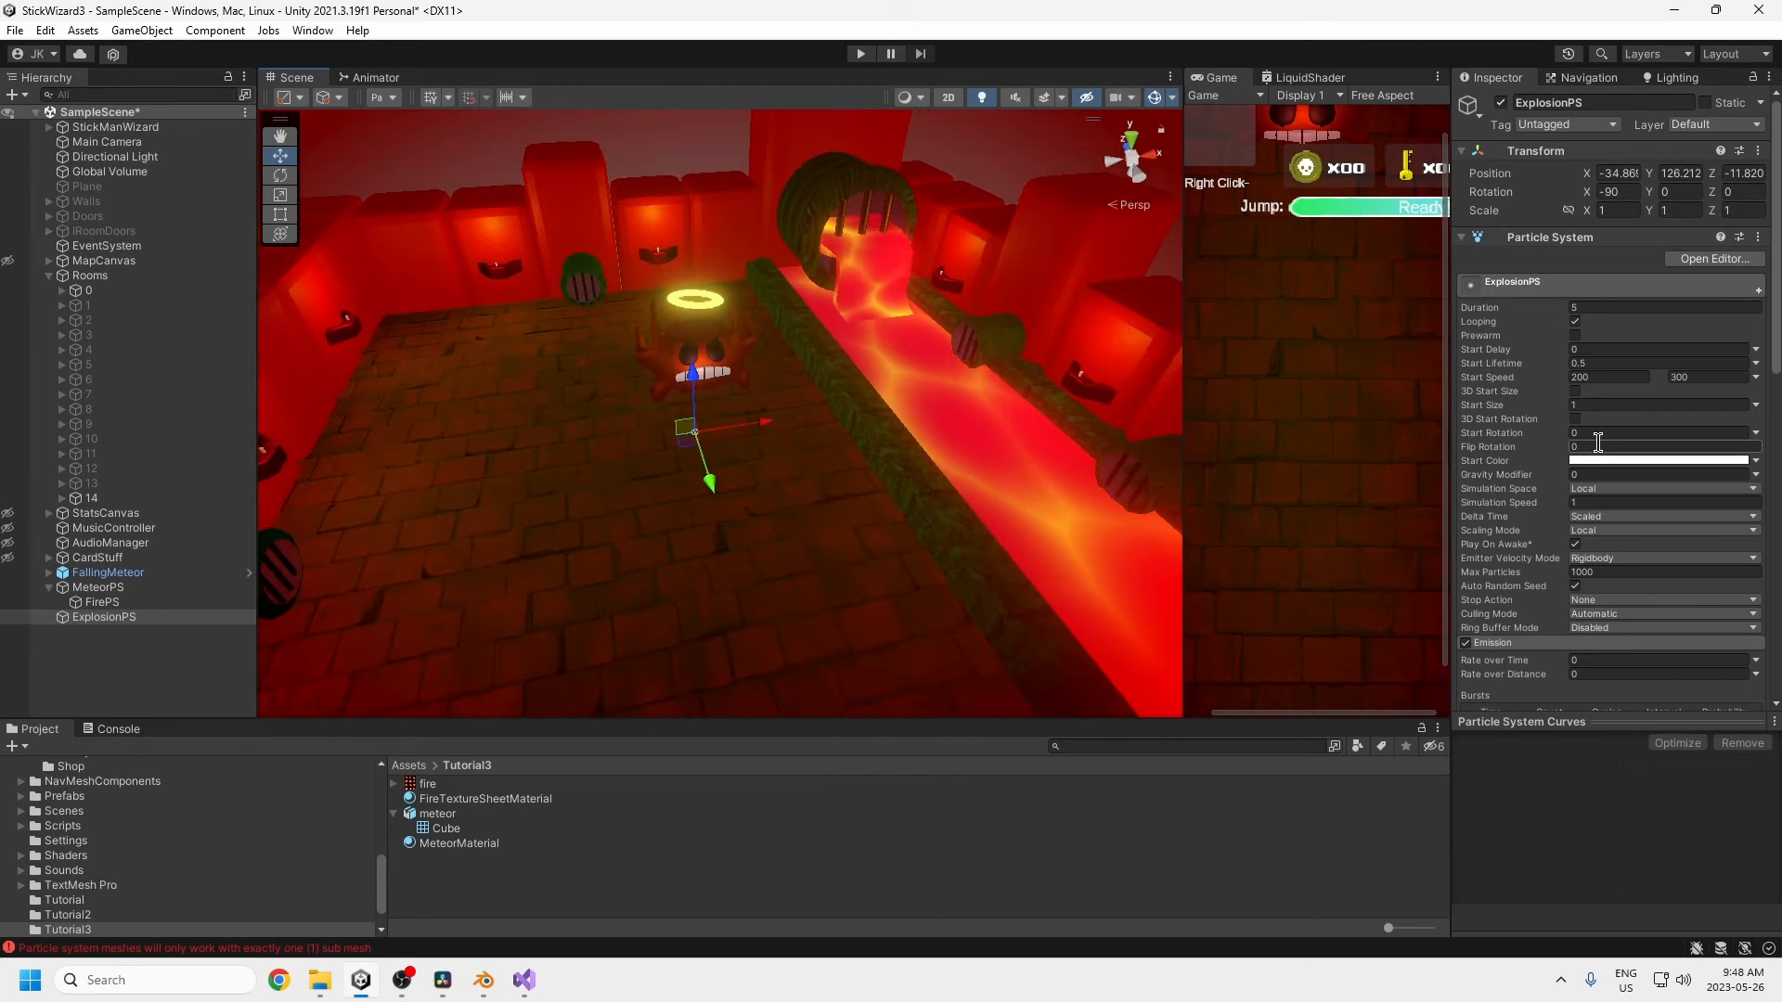
- Set ExplosionPS's start size to random between 0.5 and 3 and replay the burst several times
{"action": "left_click", "coordinate": [1754, 406]}
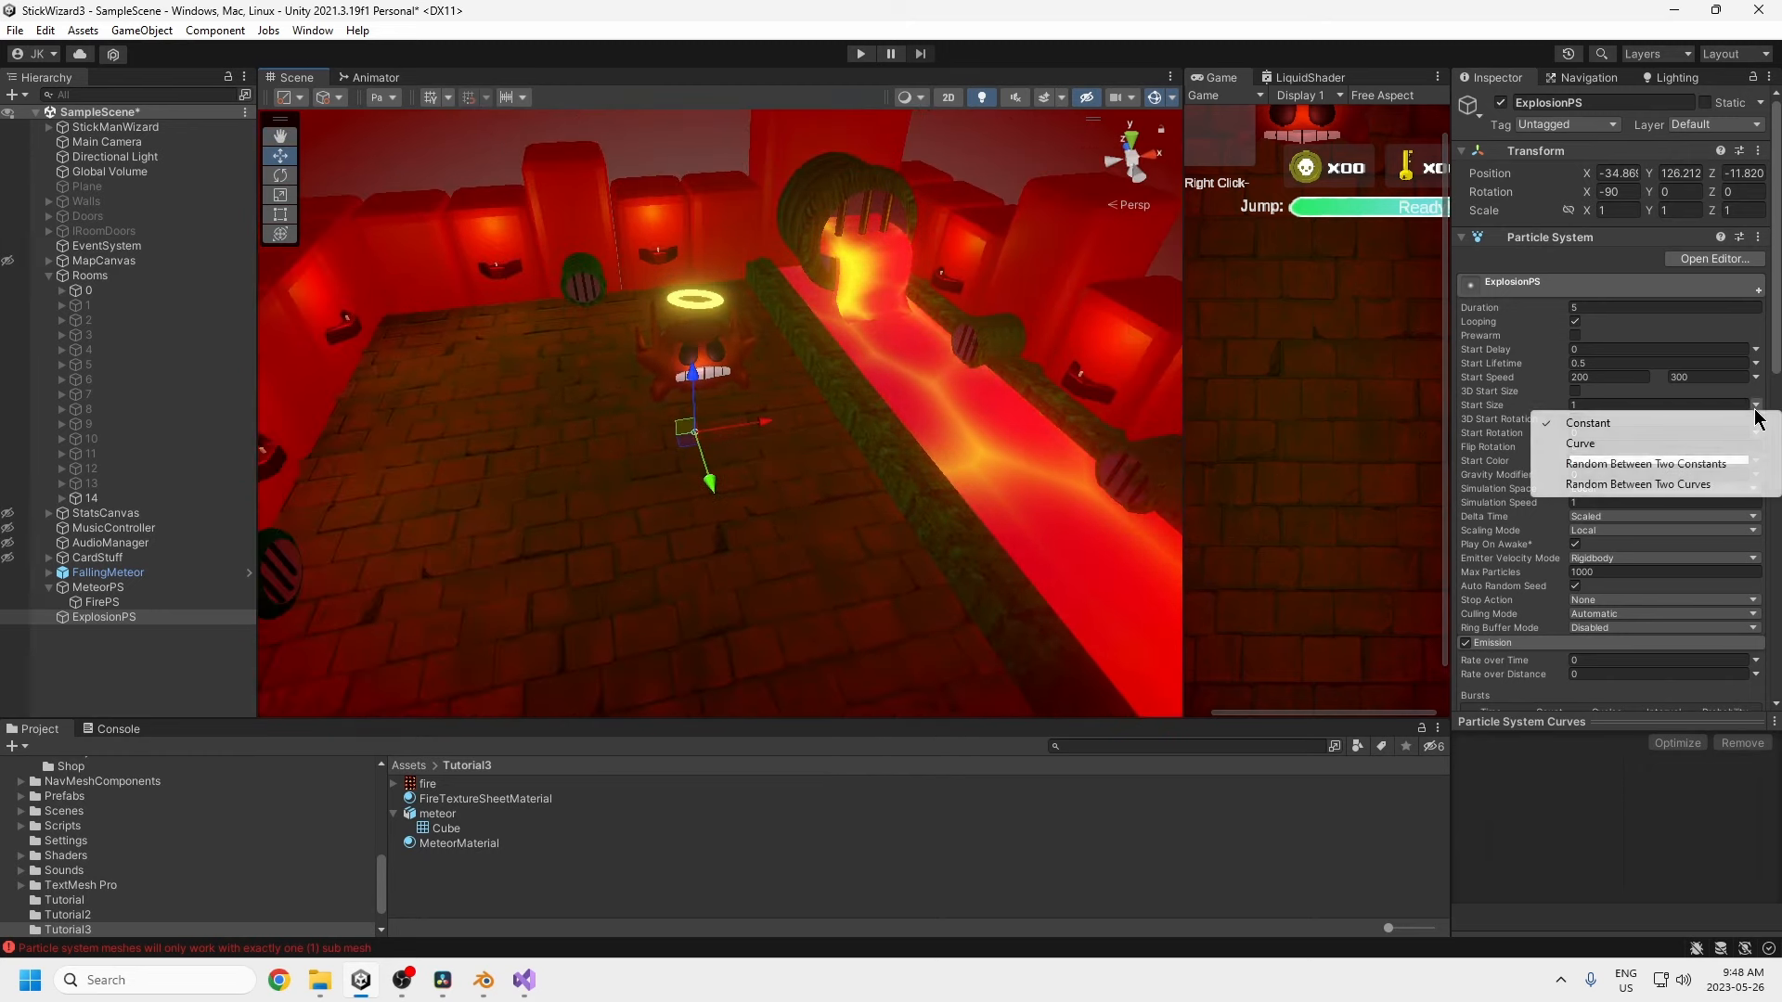
{"action": "left_click", "coordinate": [1635, 464]}
{"action": "type", "text": ".5"}
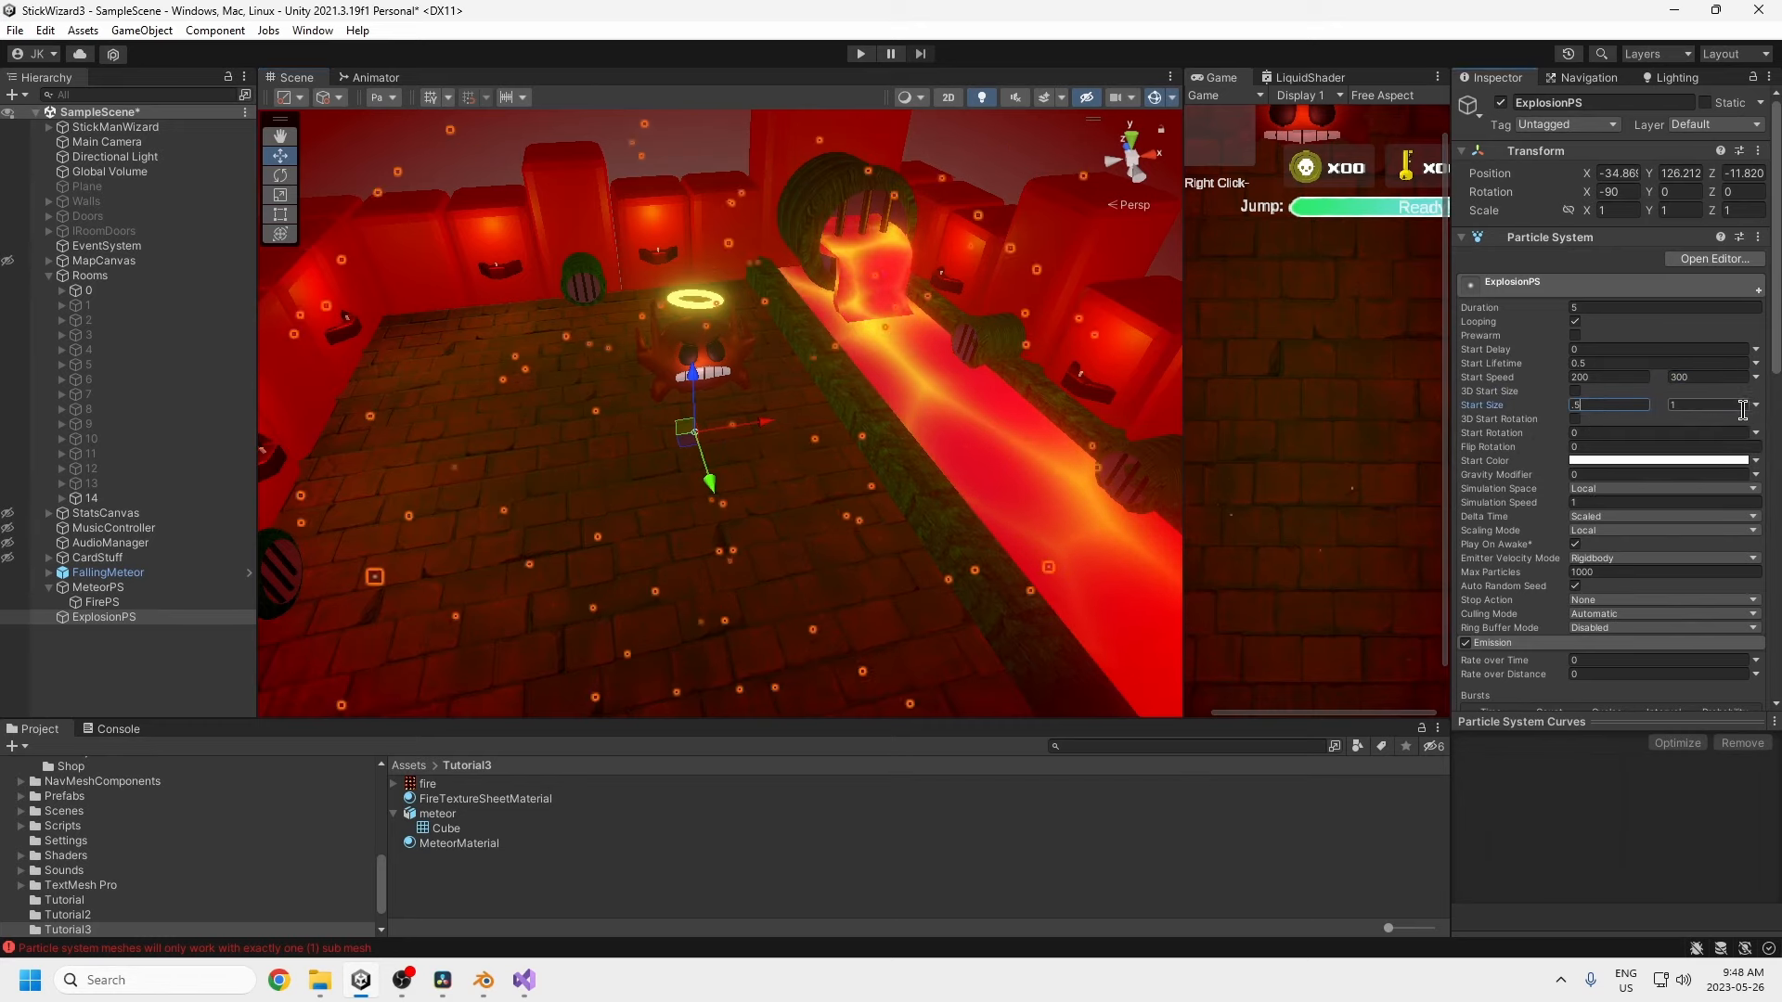
{"action": "scroll", "coordinate": [1505, 525], "scroll_direction": "down", "scroll_amount": 2}
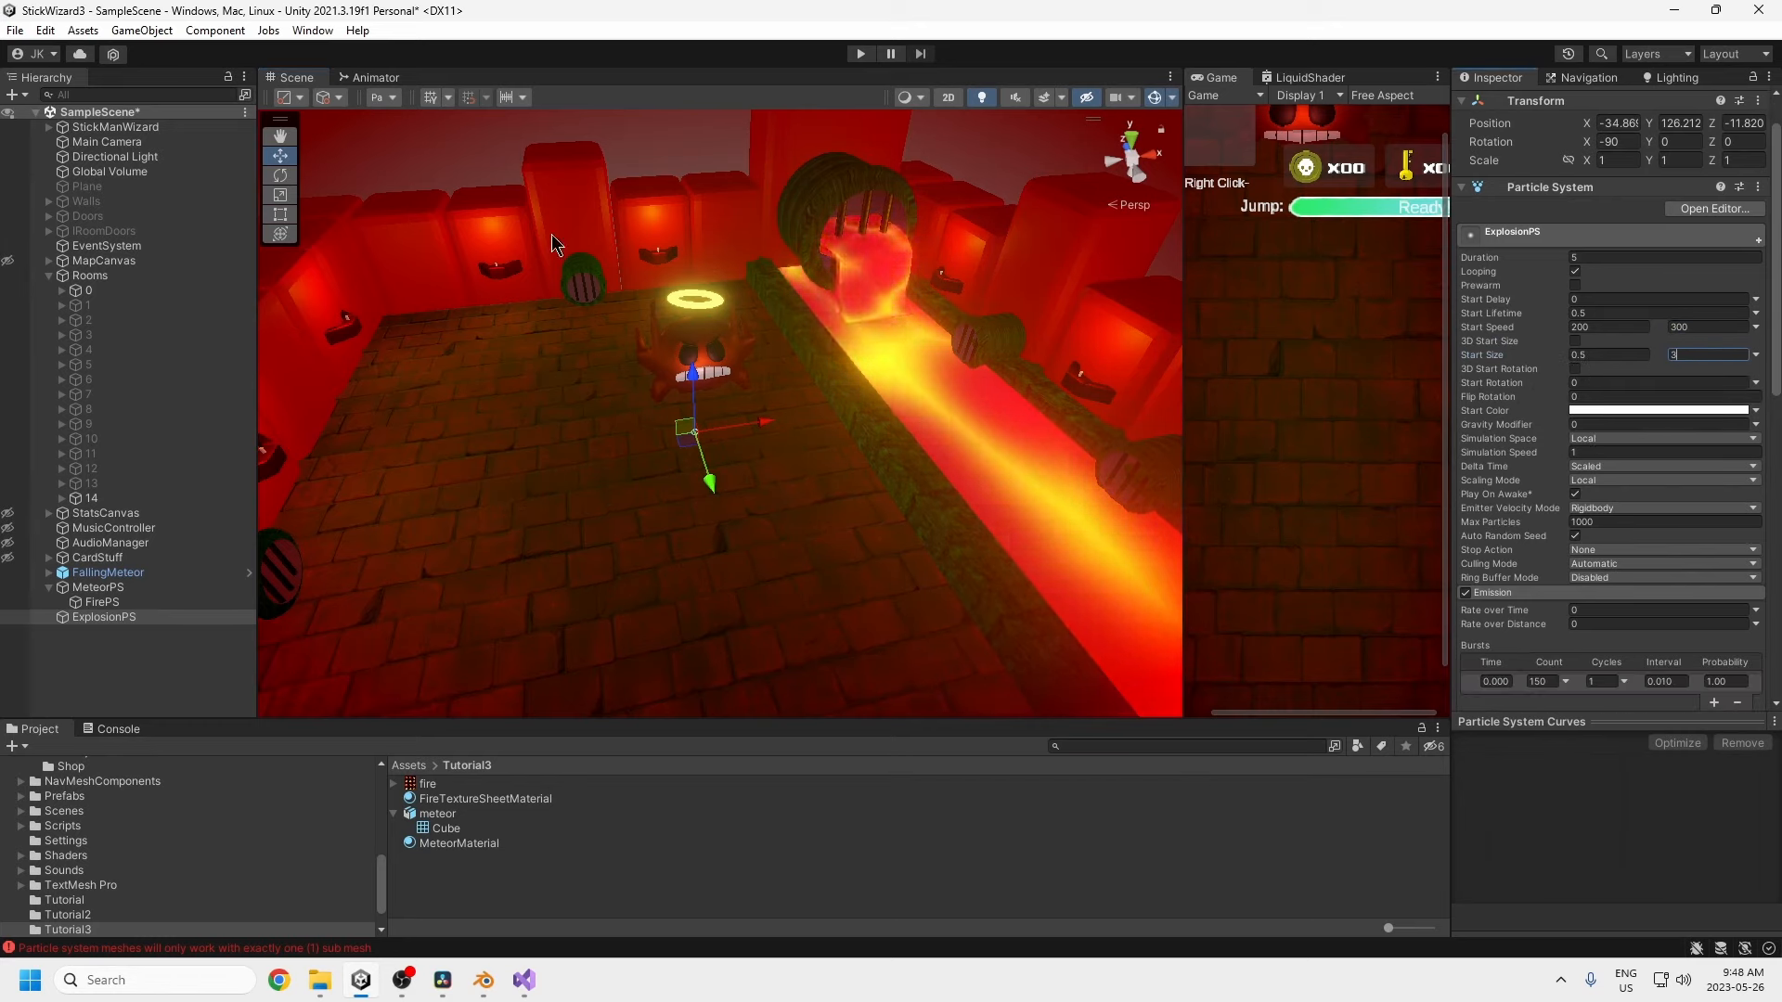
{"action": "left_click", "coordinate": [470, 128]}
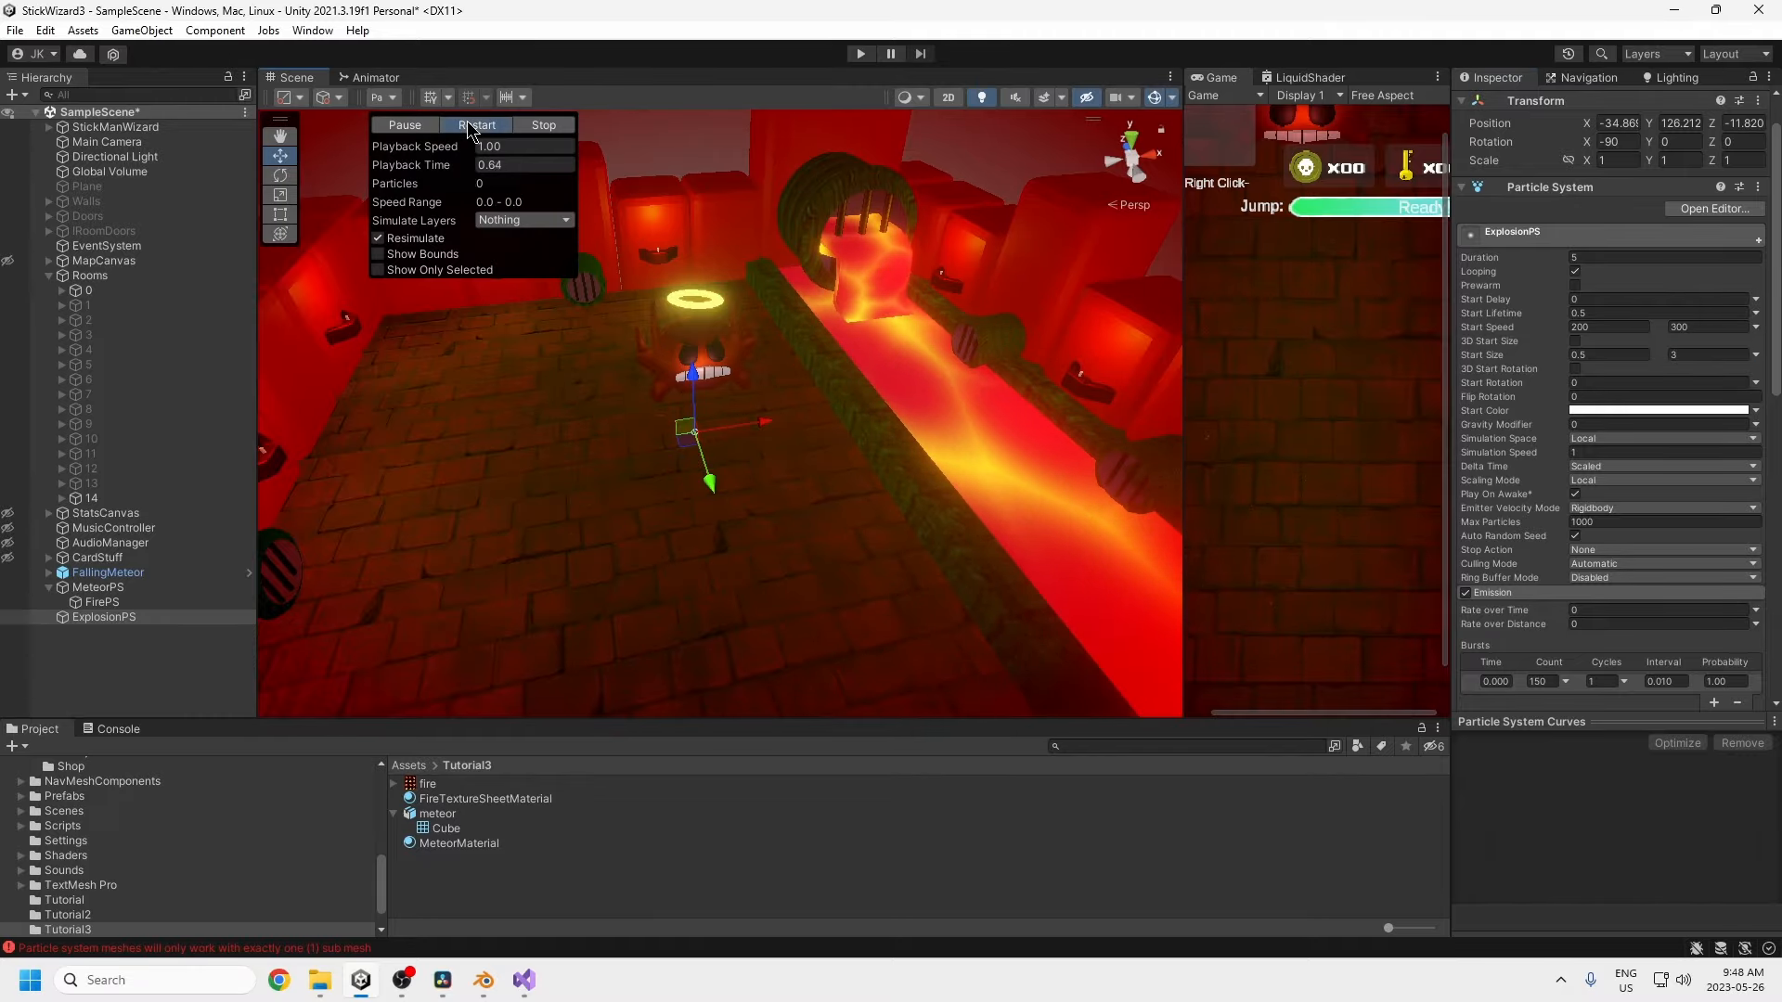
{"action": "left_click", "coordinate": [469, 125]}
{"action": "left_click", "coordinate": [471, 127]}
{"action": "left_click", "coordinate": [471, 127]}
{"action": "left_click", "coordinate": [470, 127]}
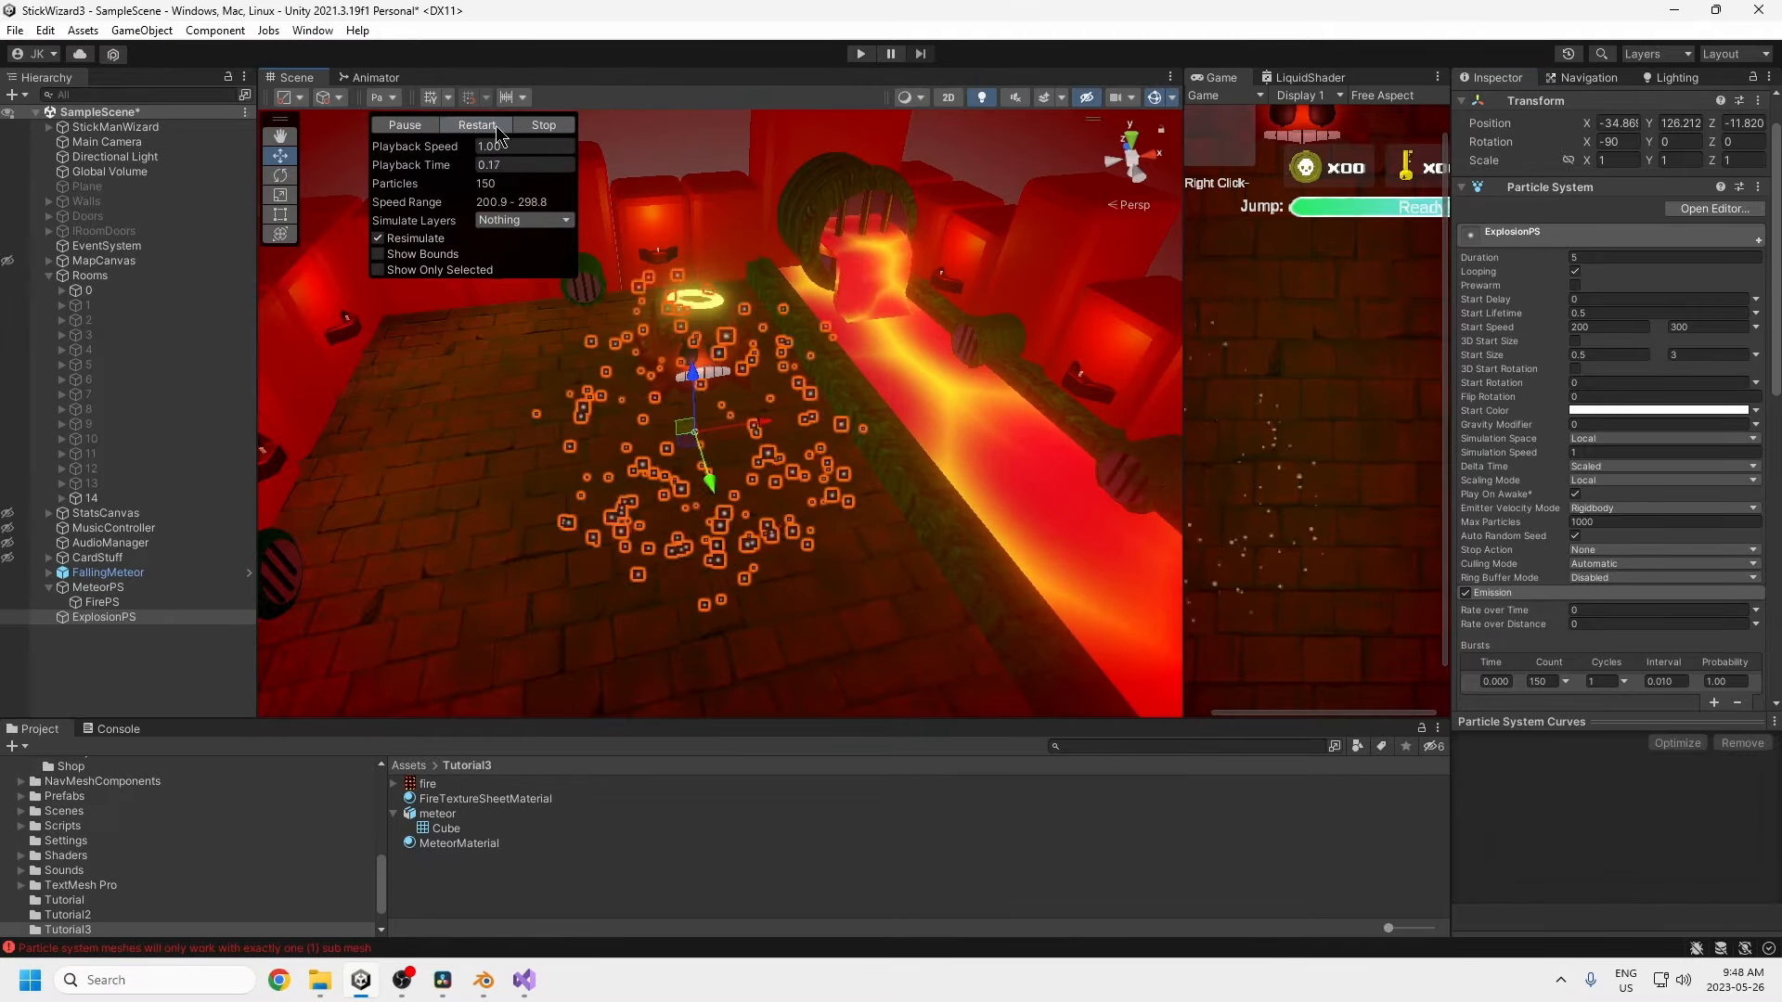
- Set ExplosionPS's render mode to Stretched Billboard
{"action": "scroll", "coordinate": [1620, 408], "scroll_direction": "down", "scroll_amount": 10}
{"action": "scroll", "coordinate": [1578, 520], "scroll_direction": "down", "scroll_amount": 15}
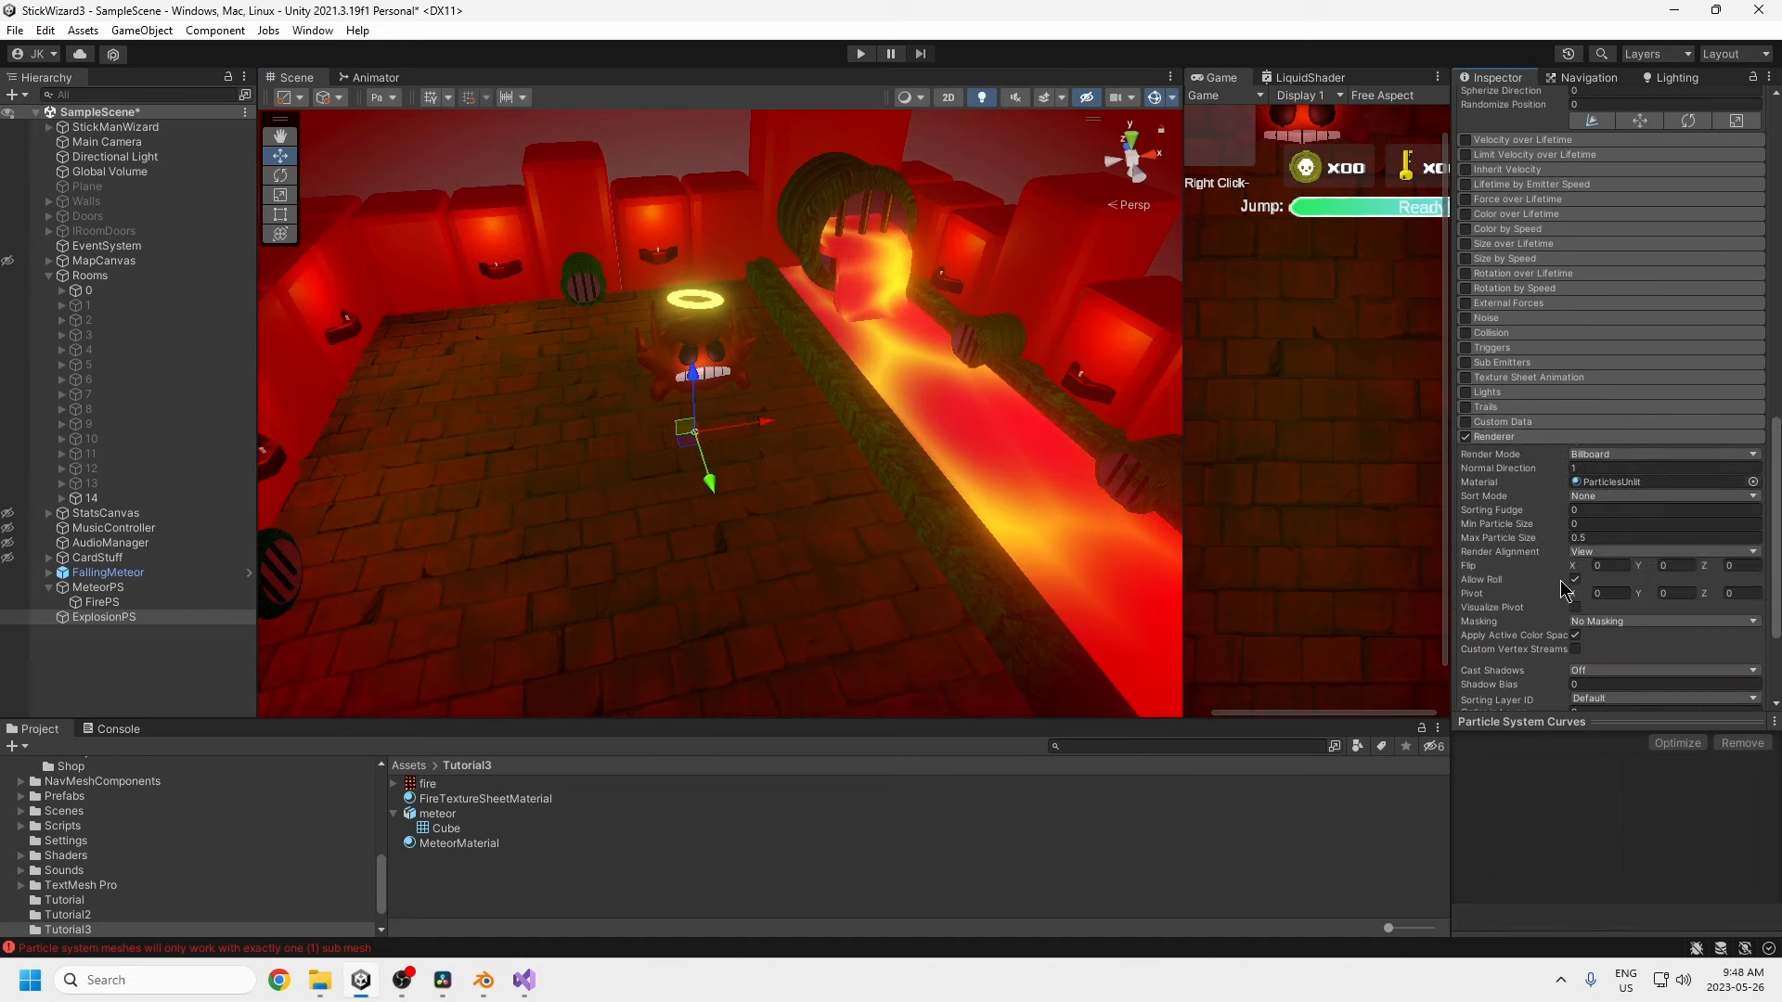
{"action": "left_click", "coordinate": [1610, 455]}
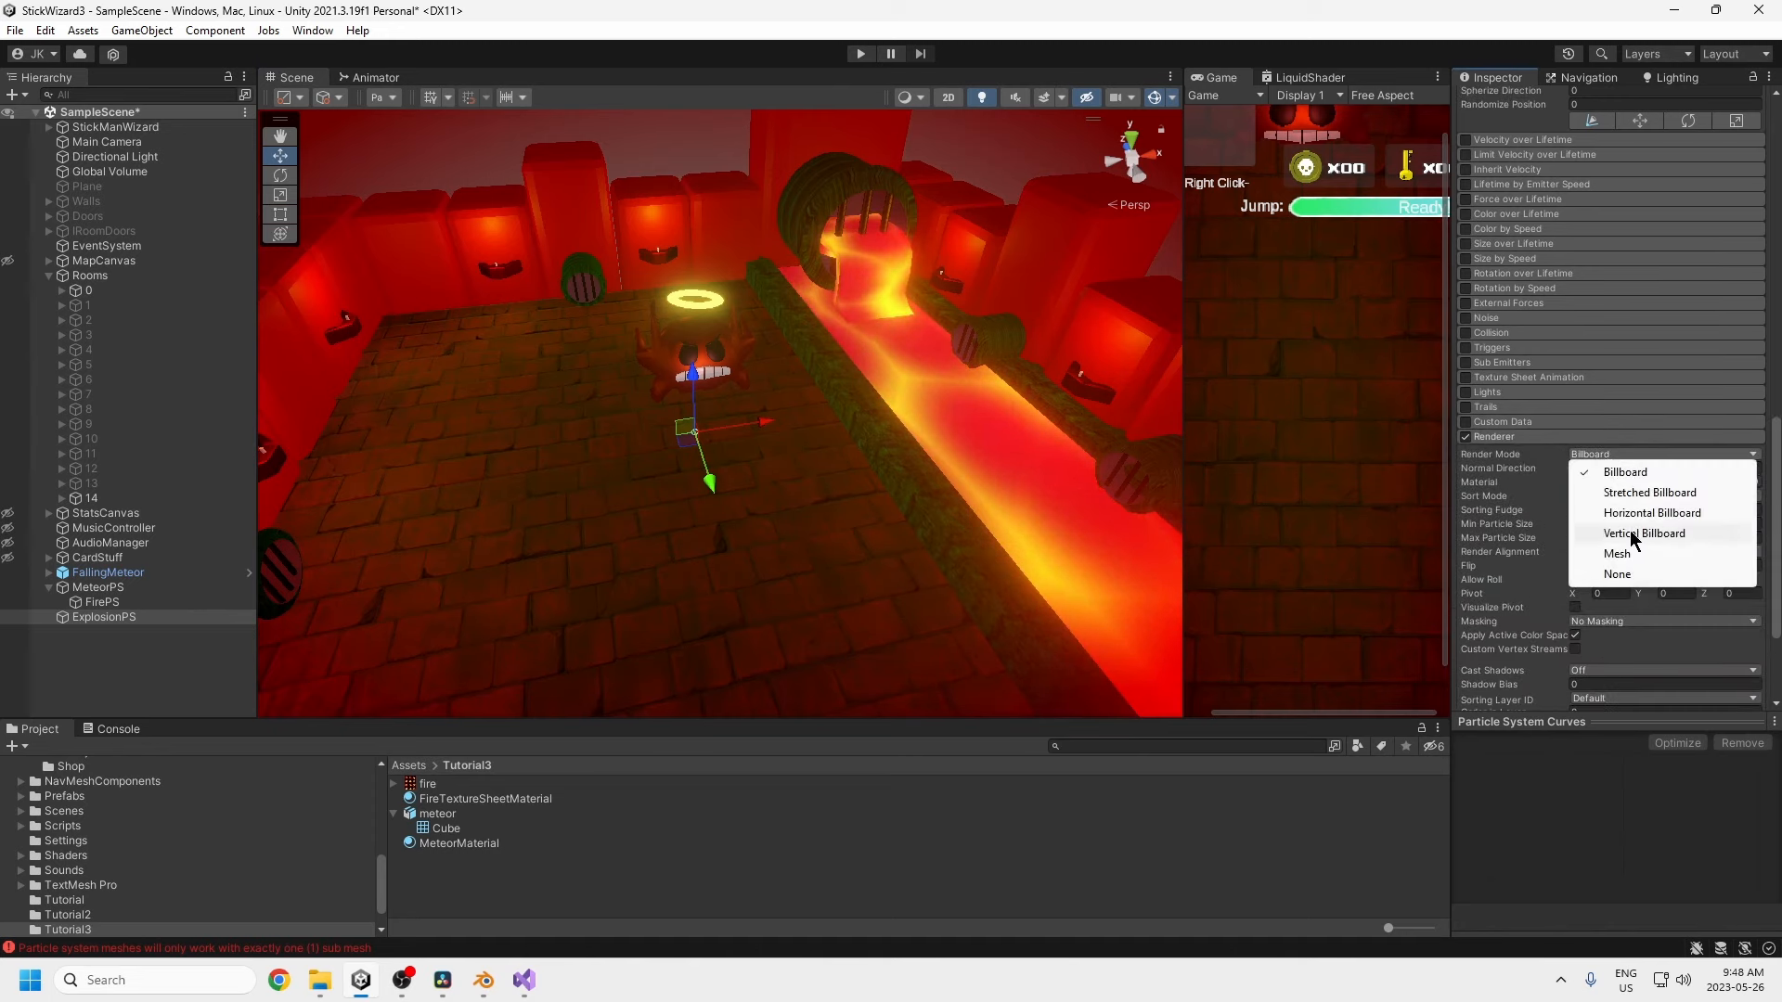
{"action": "left_click", "coordinate": [1648, 493]}
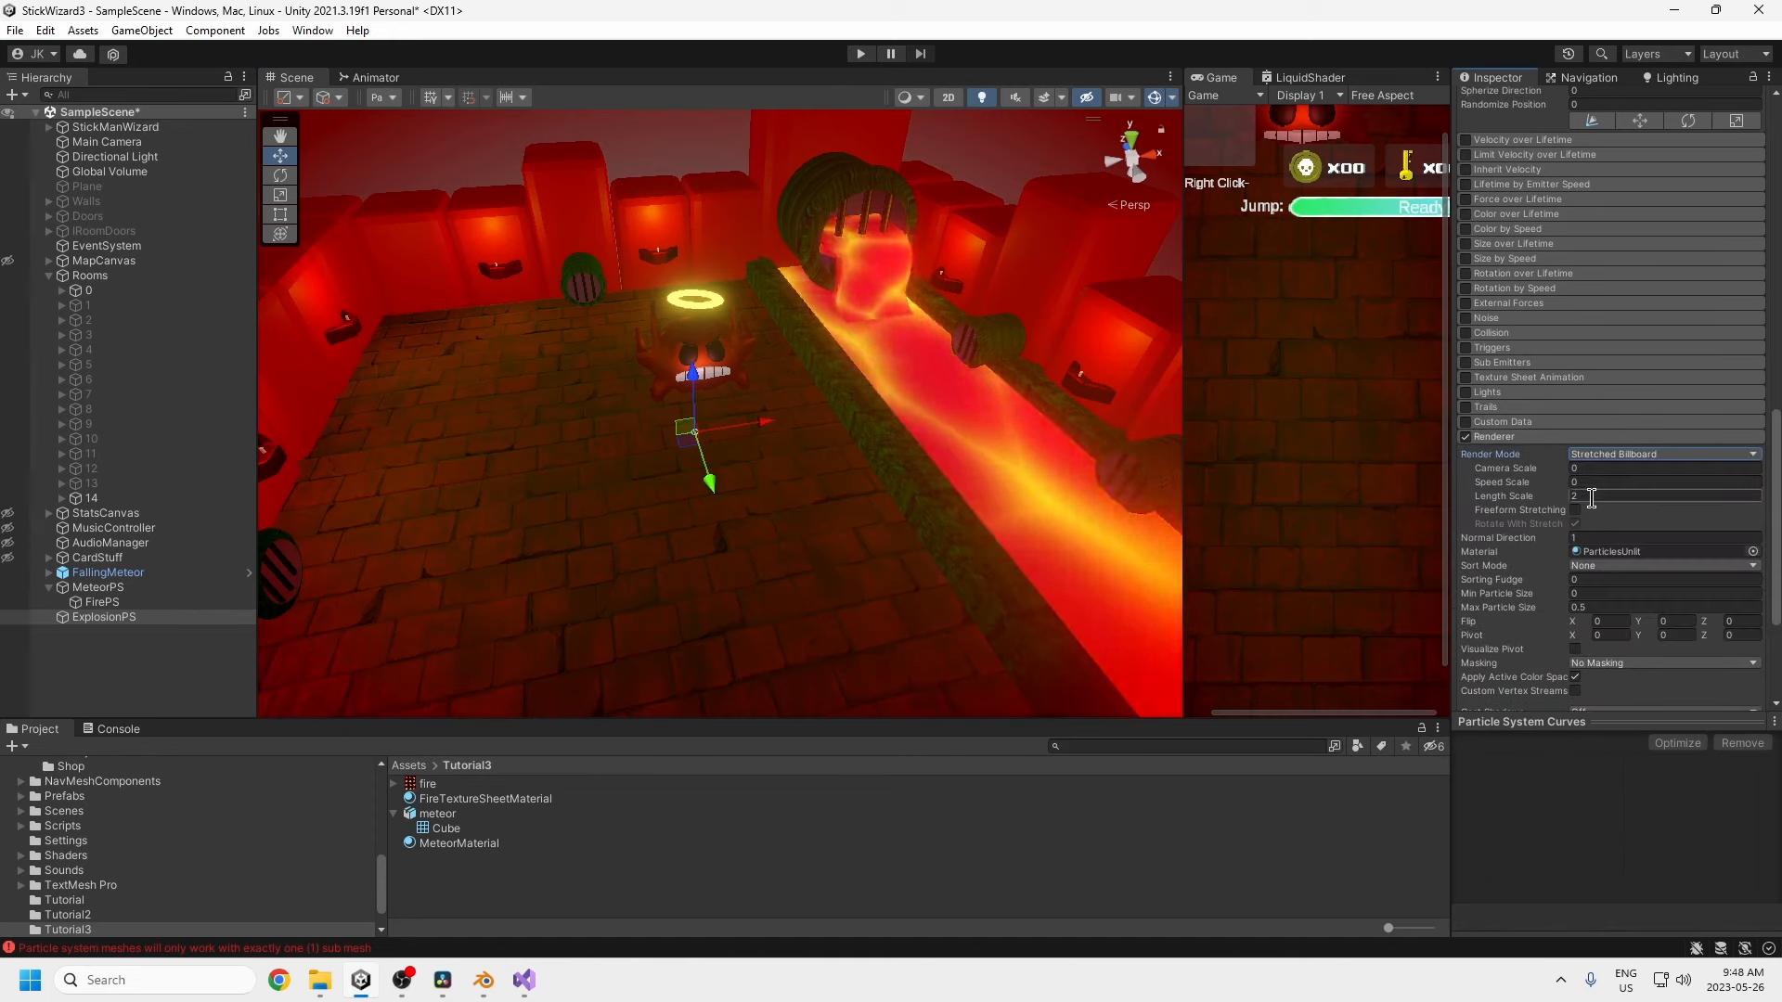
- Set the length scale of ExplosionPS's stretched billboards to 3 and replay the burst
{"action": "left_click", "coordinate": [1592, 498]}
{"action": "type", "text": "3"}
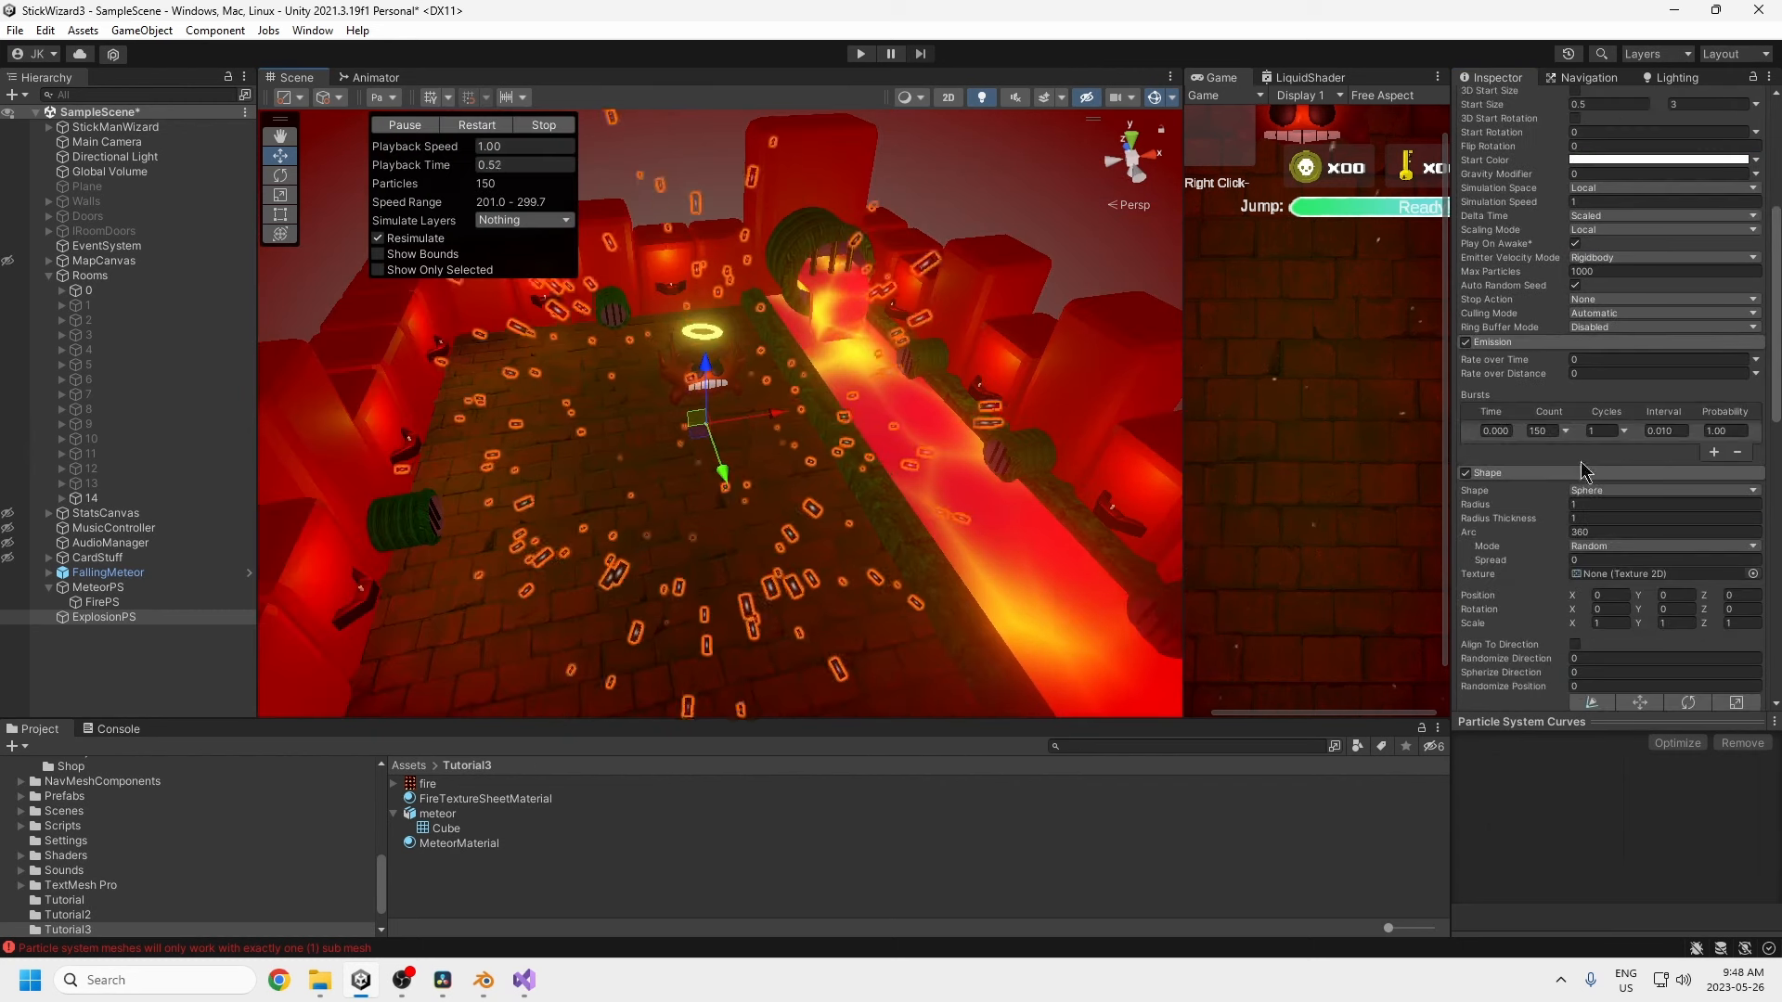
{"action": "scroll", "coordinate": [1583, 471], "scroll_direction": "down", "scroll_amount": 10}
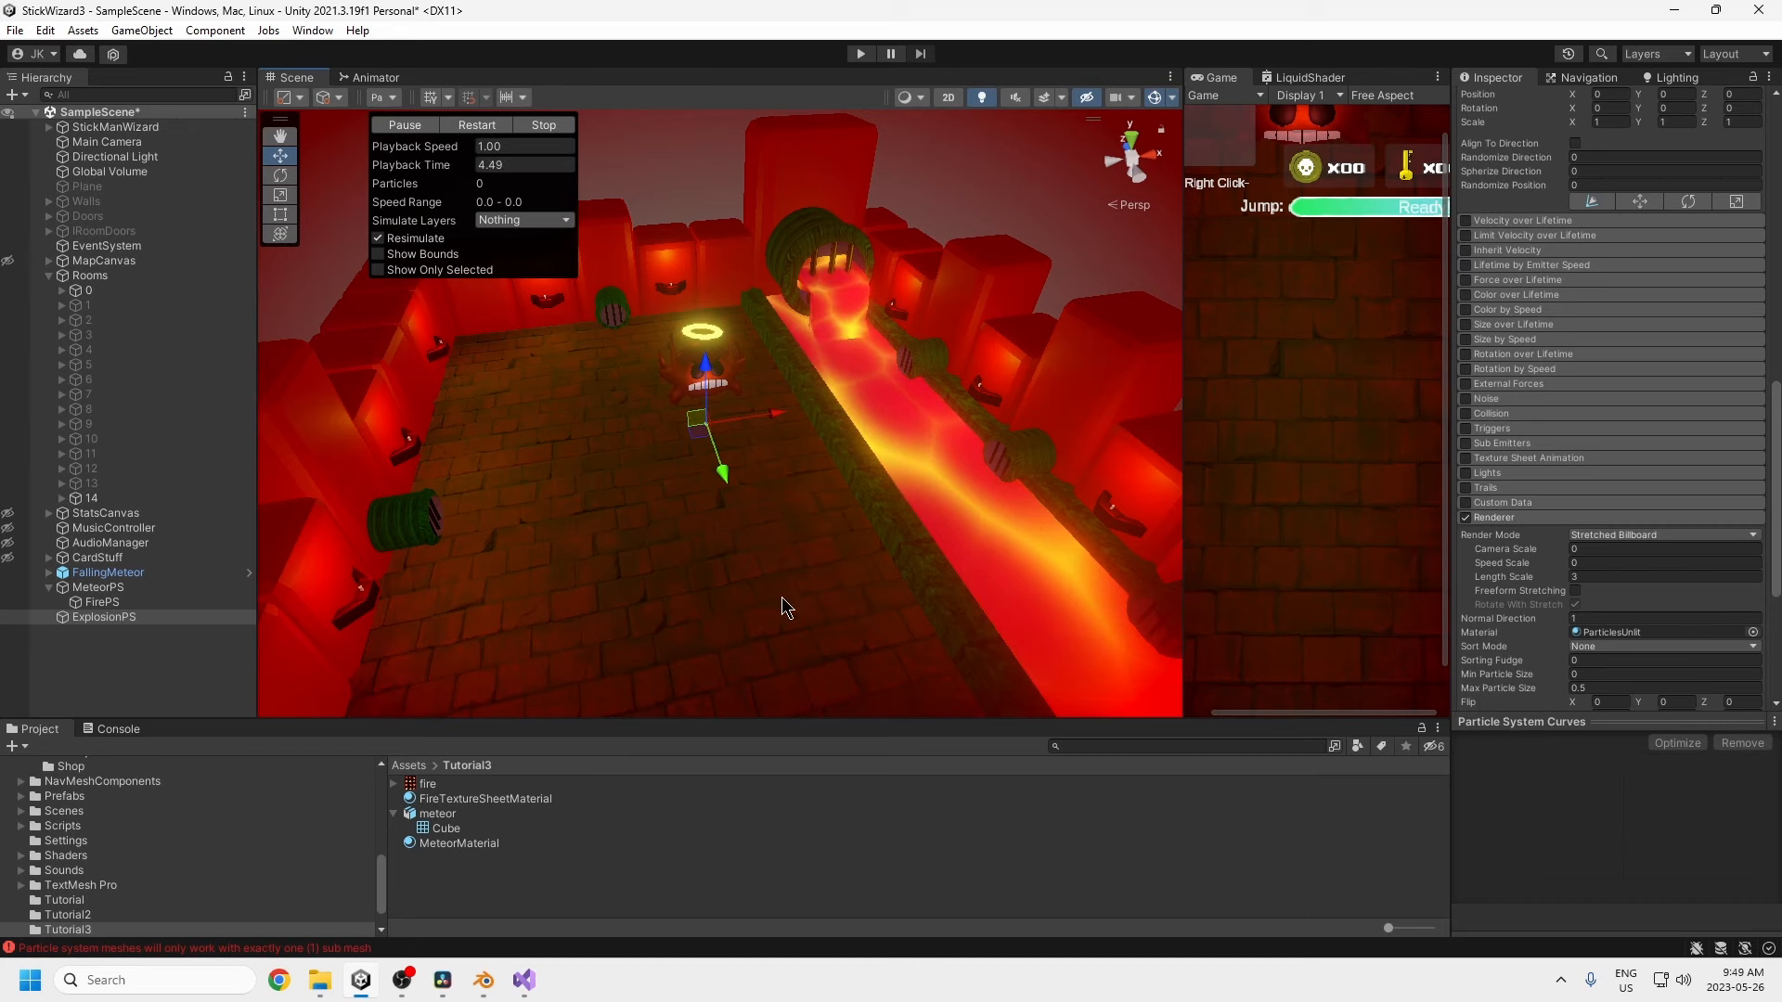
- Create a new material named ExplosionMaterial in the Tutorial3 folder
{"action": "right_click", "coordinate": [451, 886]}
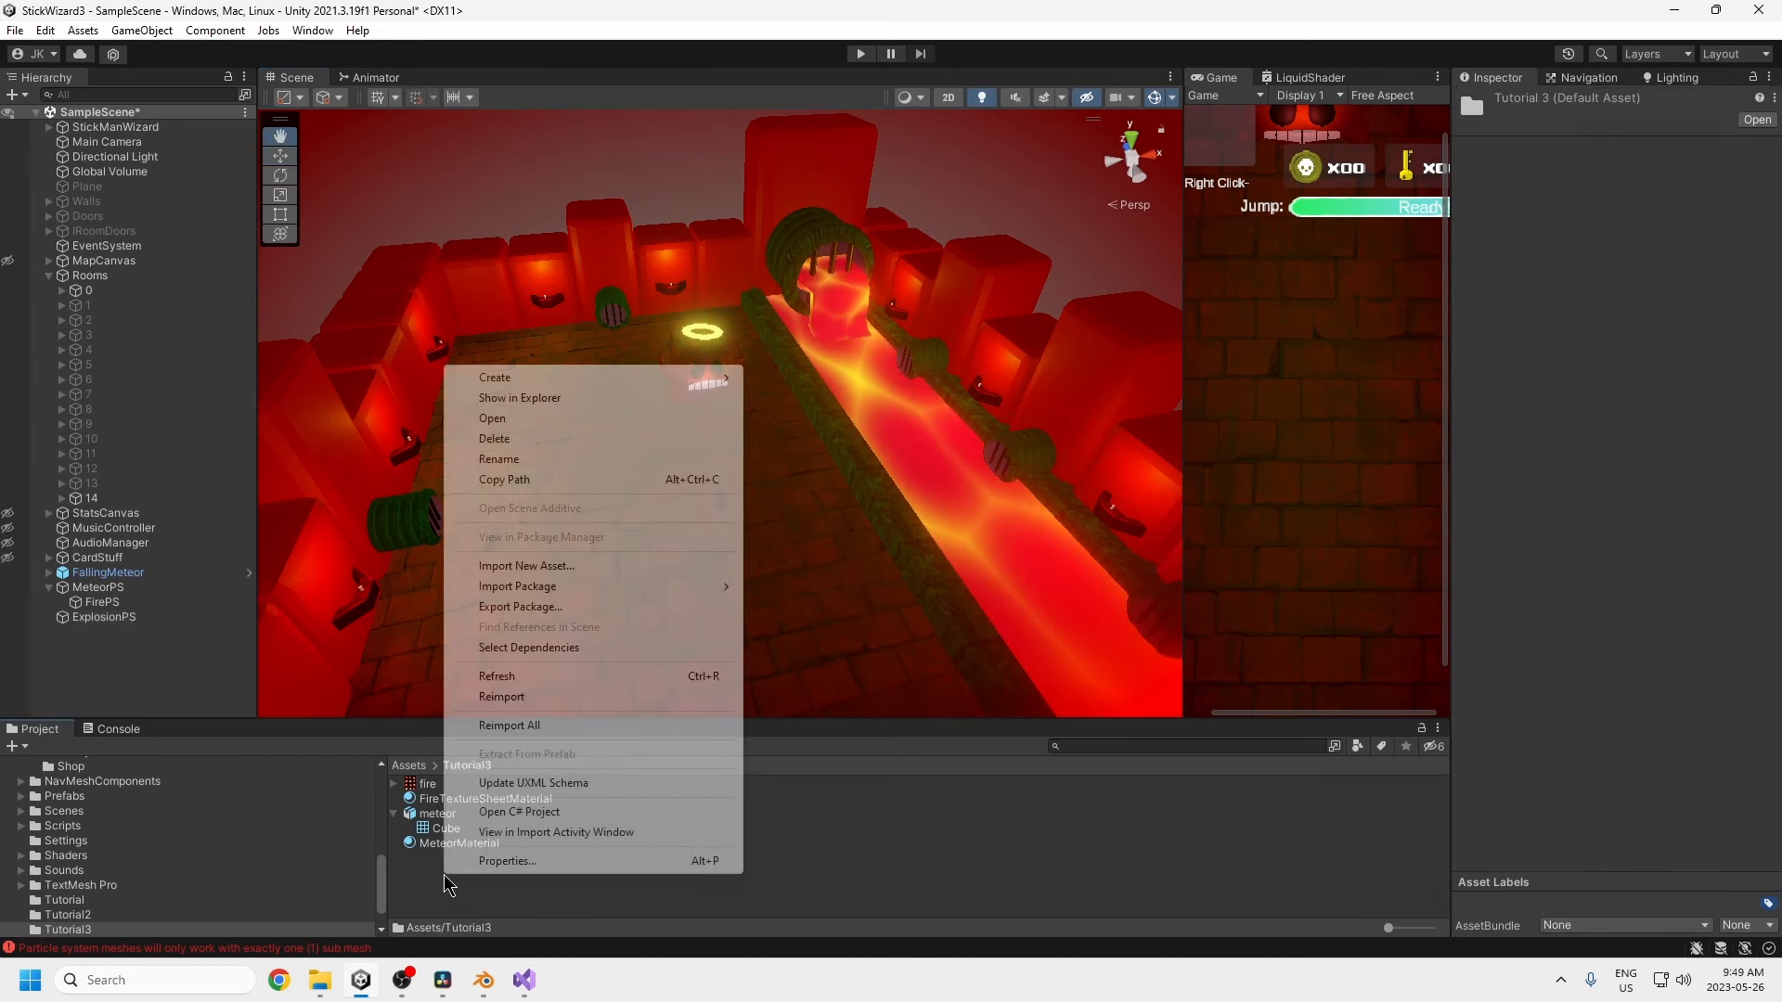
{"action": "mouse_move", "coordinate": [631, 378]}
{"action": "left_click", "coordinate": [813, 557]}
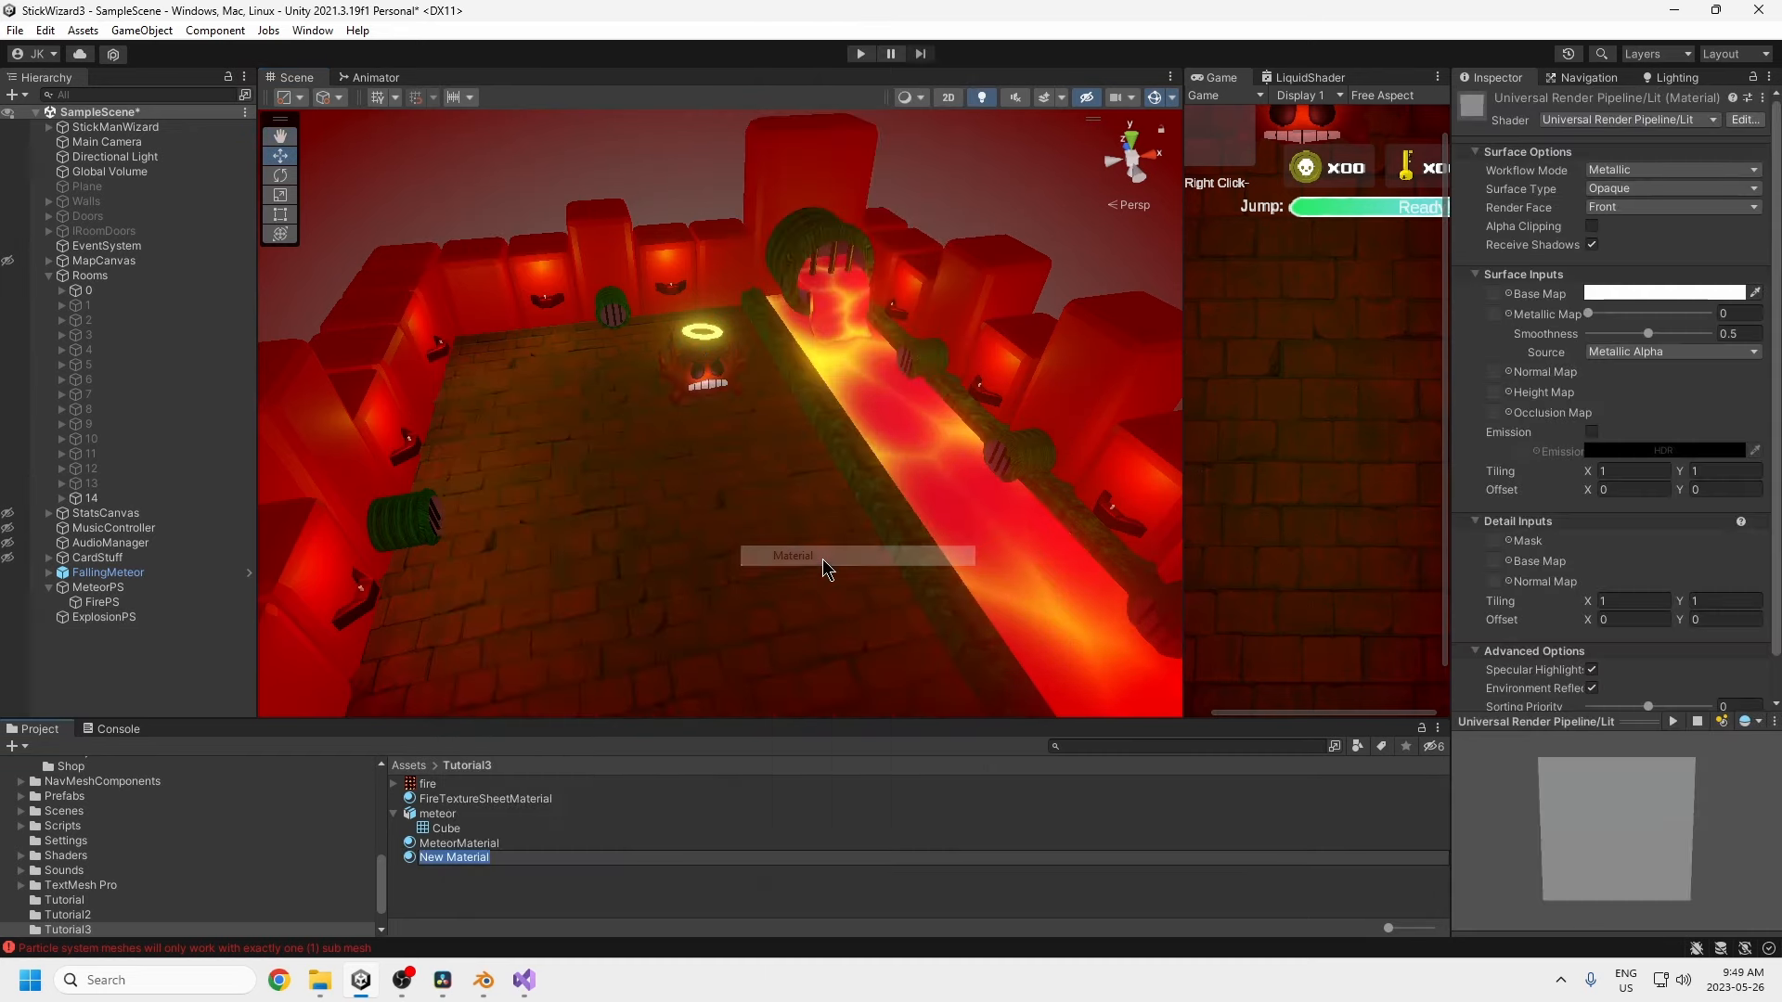
{"action": "type", "text": "ExplosionMaterial"}
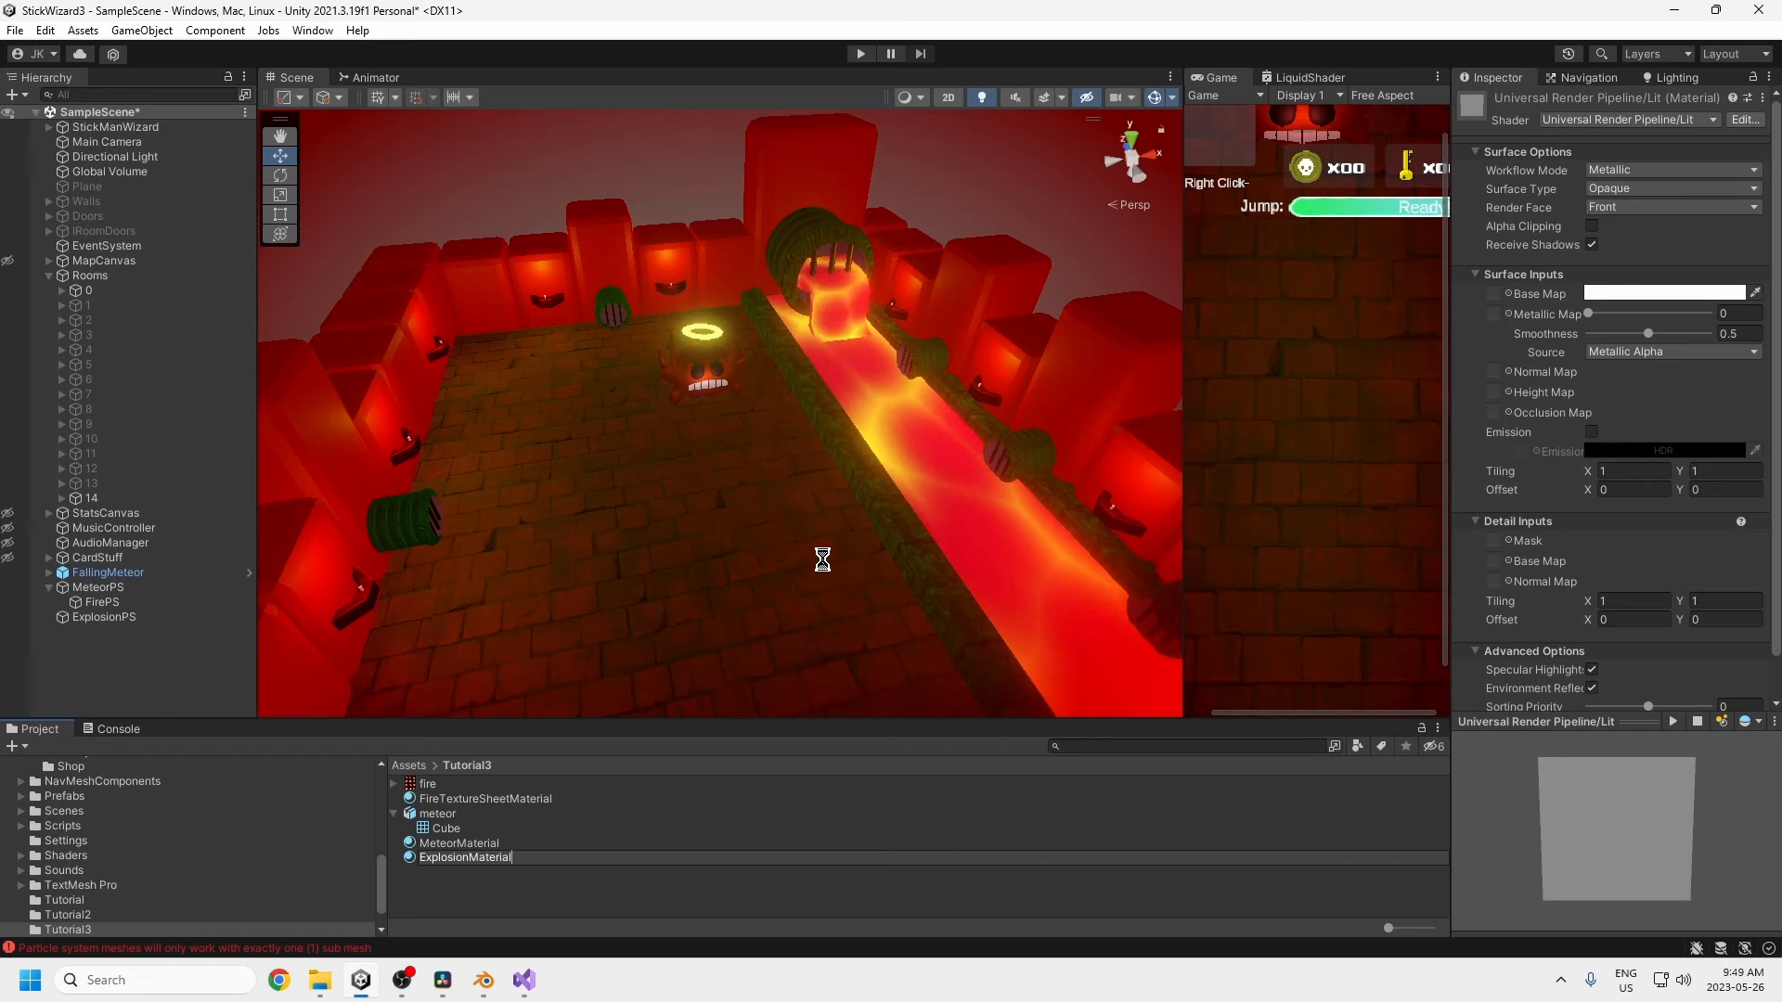
{"action": "key", "text": "Return"}
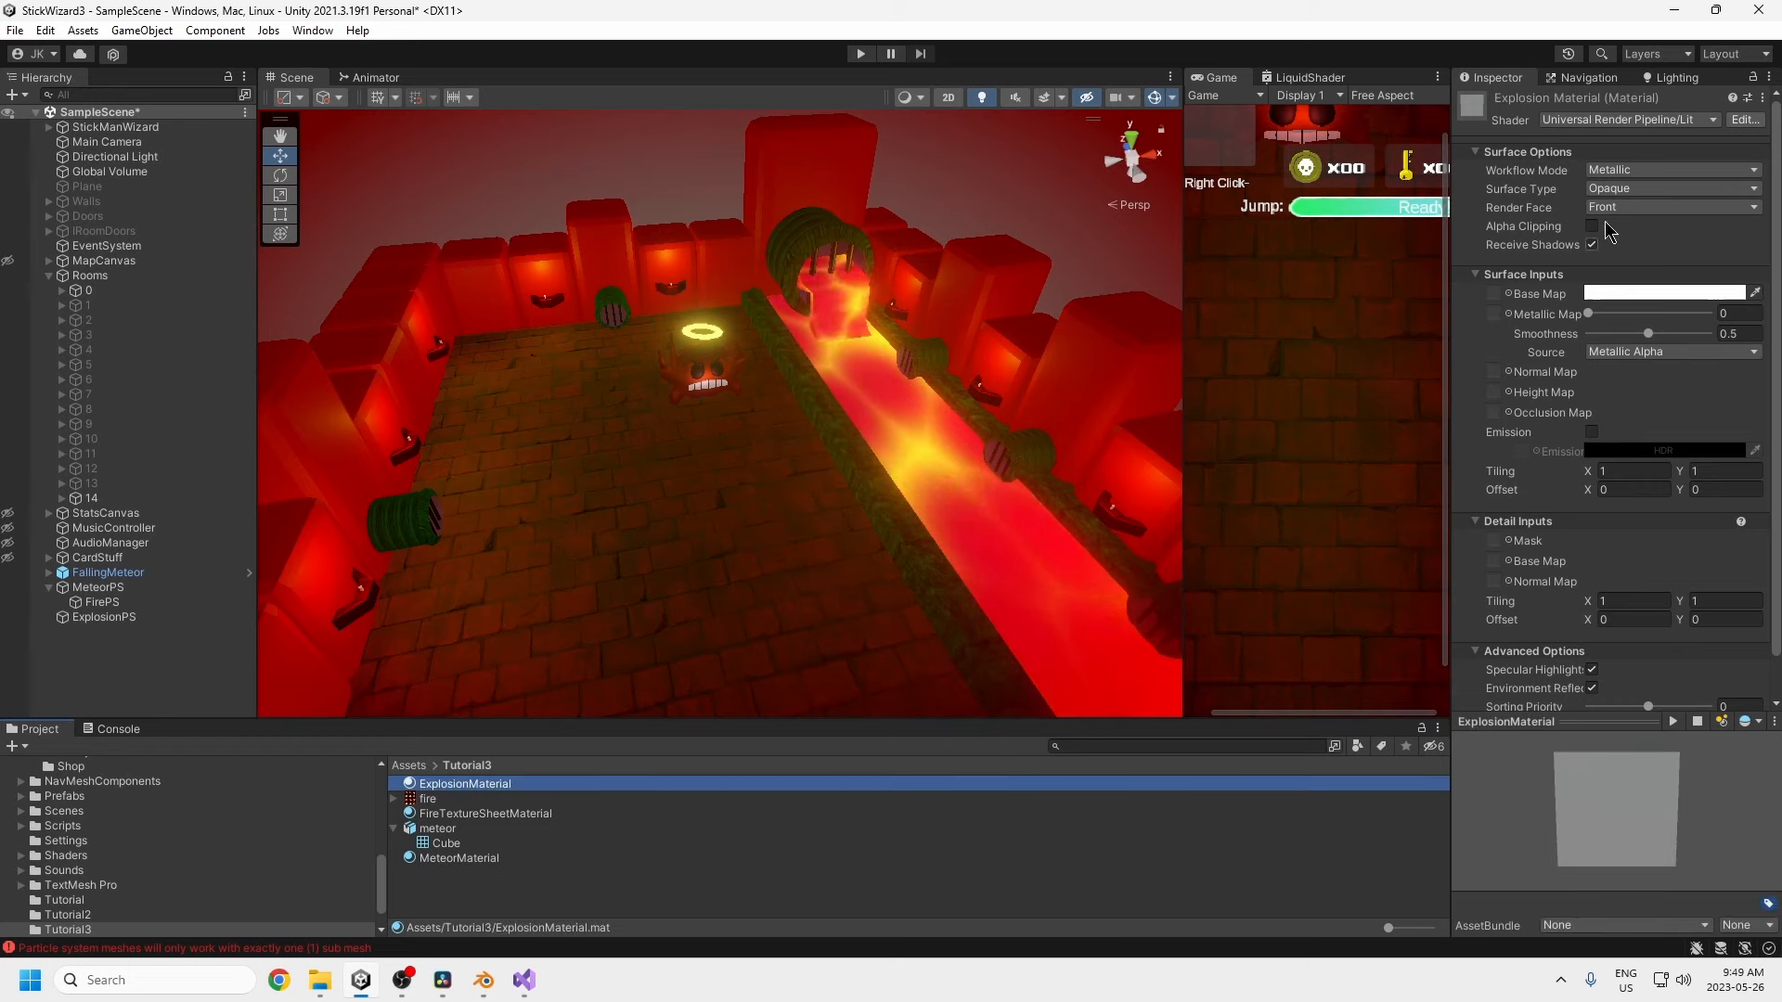
{"action": "left_click", "coordinate": [1713, 120]}
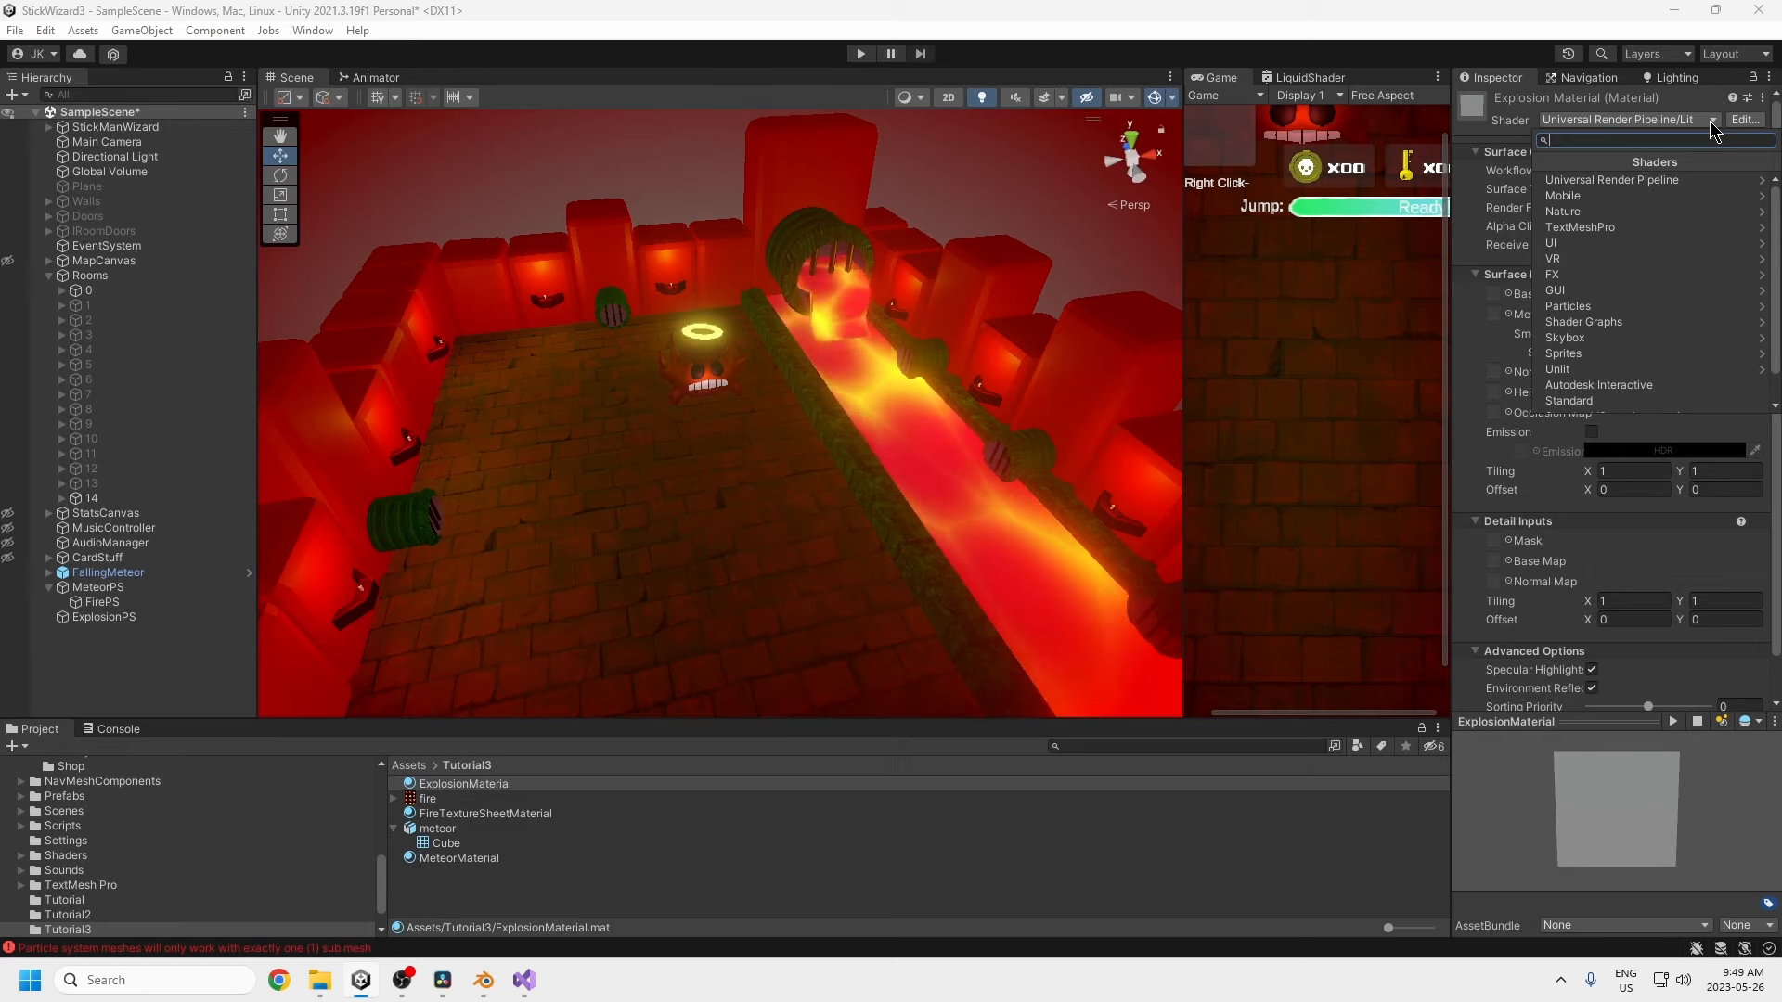
{"action": "type", "text": "unlit"}
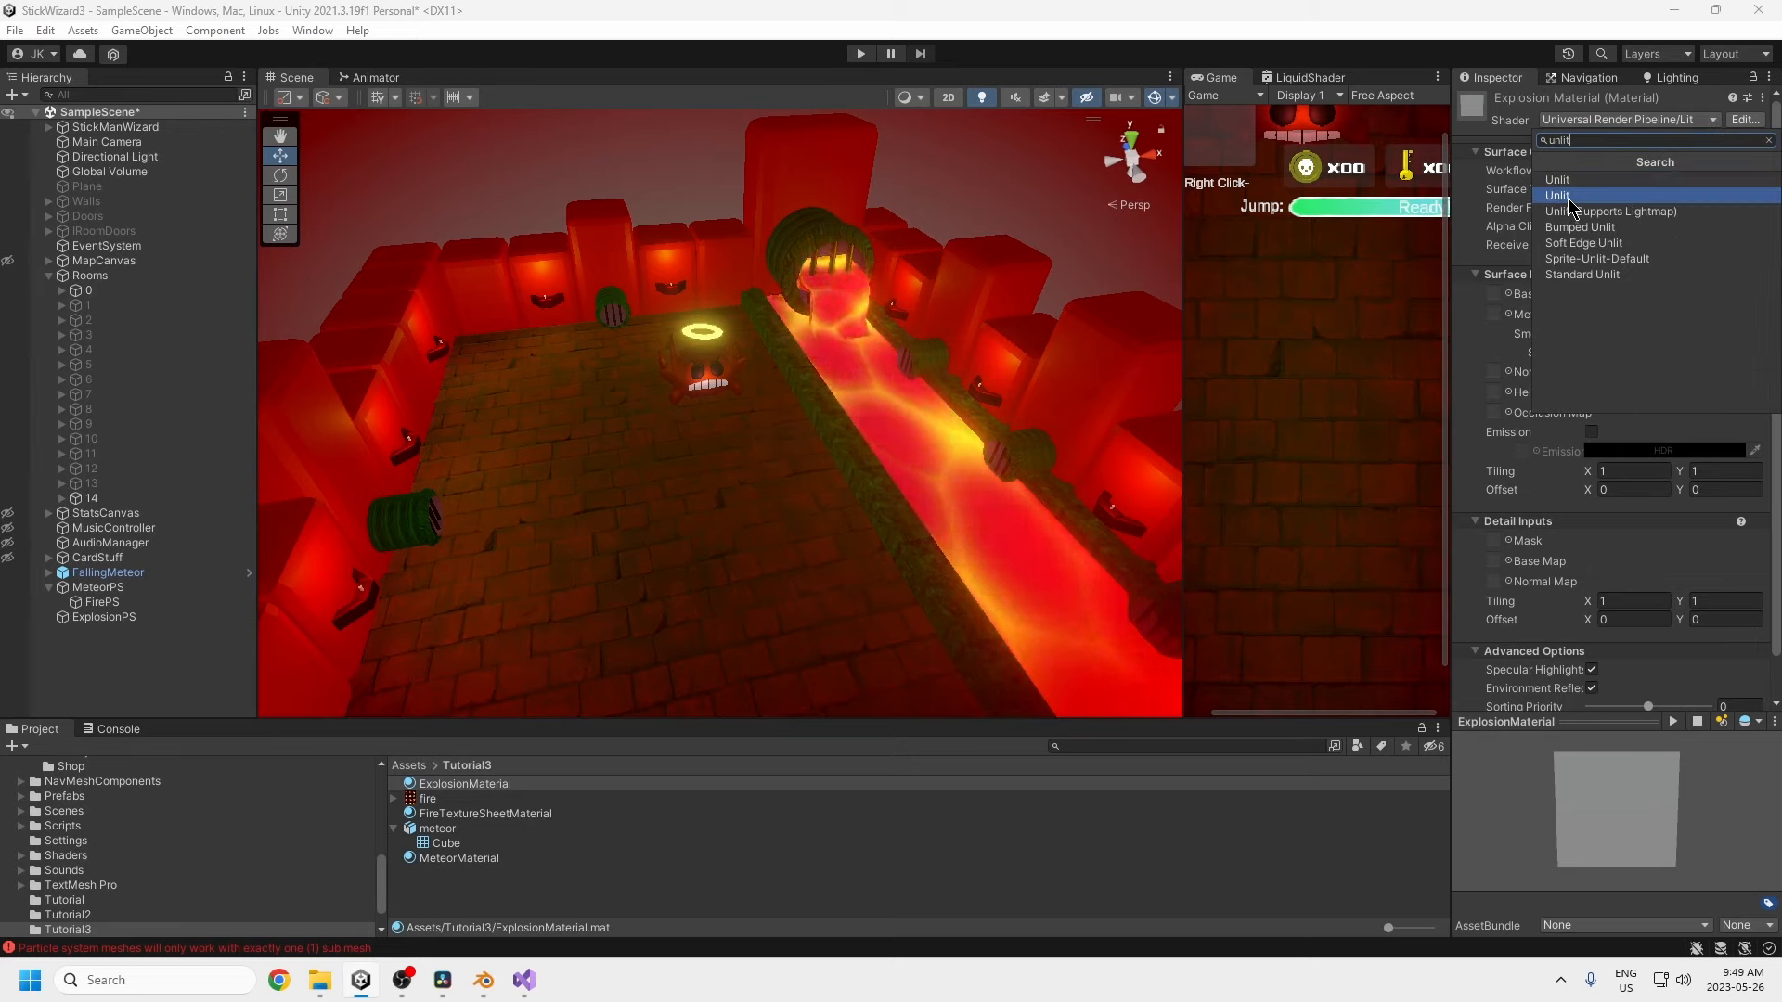
{"action": "left_click", "coordinate": [1569, 197]}
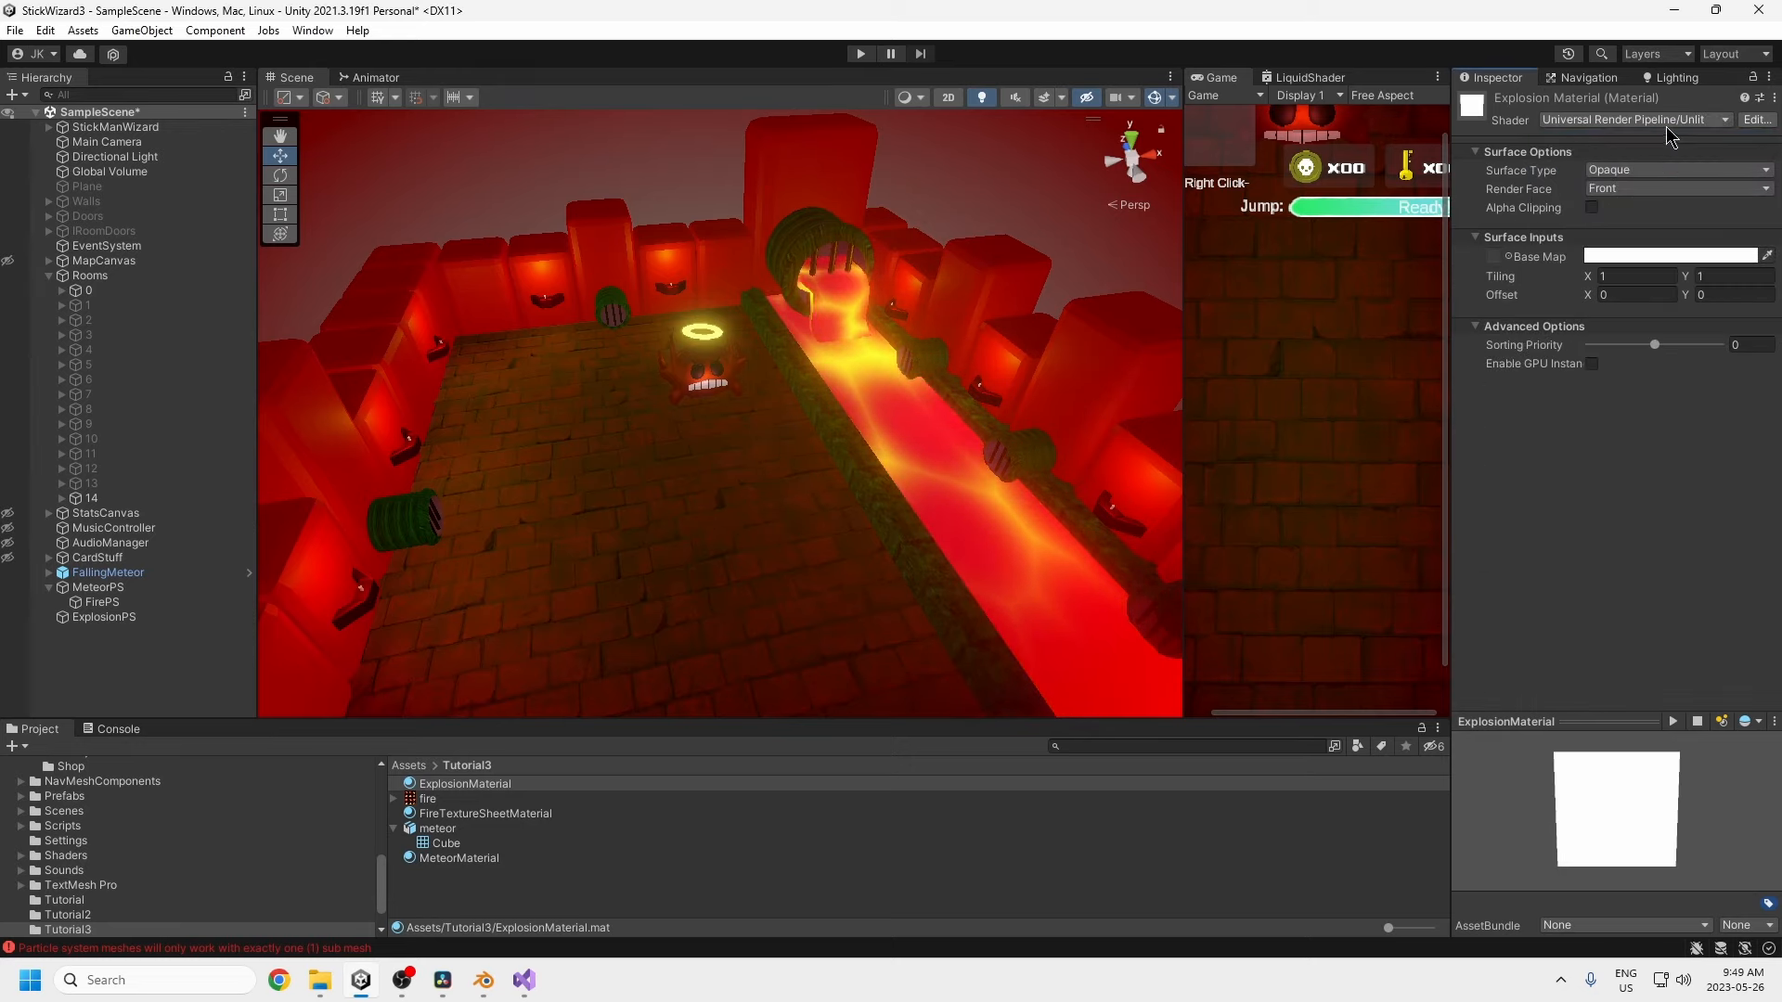
- Assign the Universal Render Pipeline particles Unlit shader to ExplosionMaterial and set its color mode to Additive
{"action": "left_click", "coordinate": [1712, 122]}
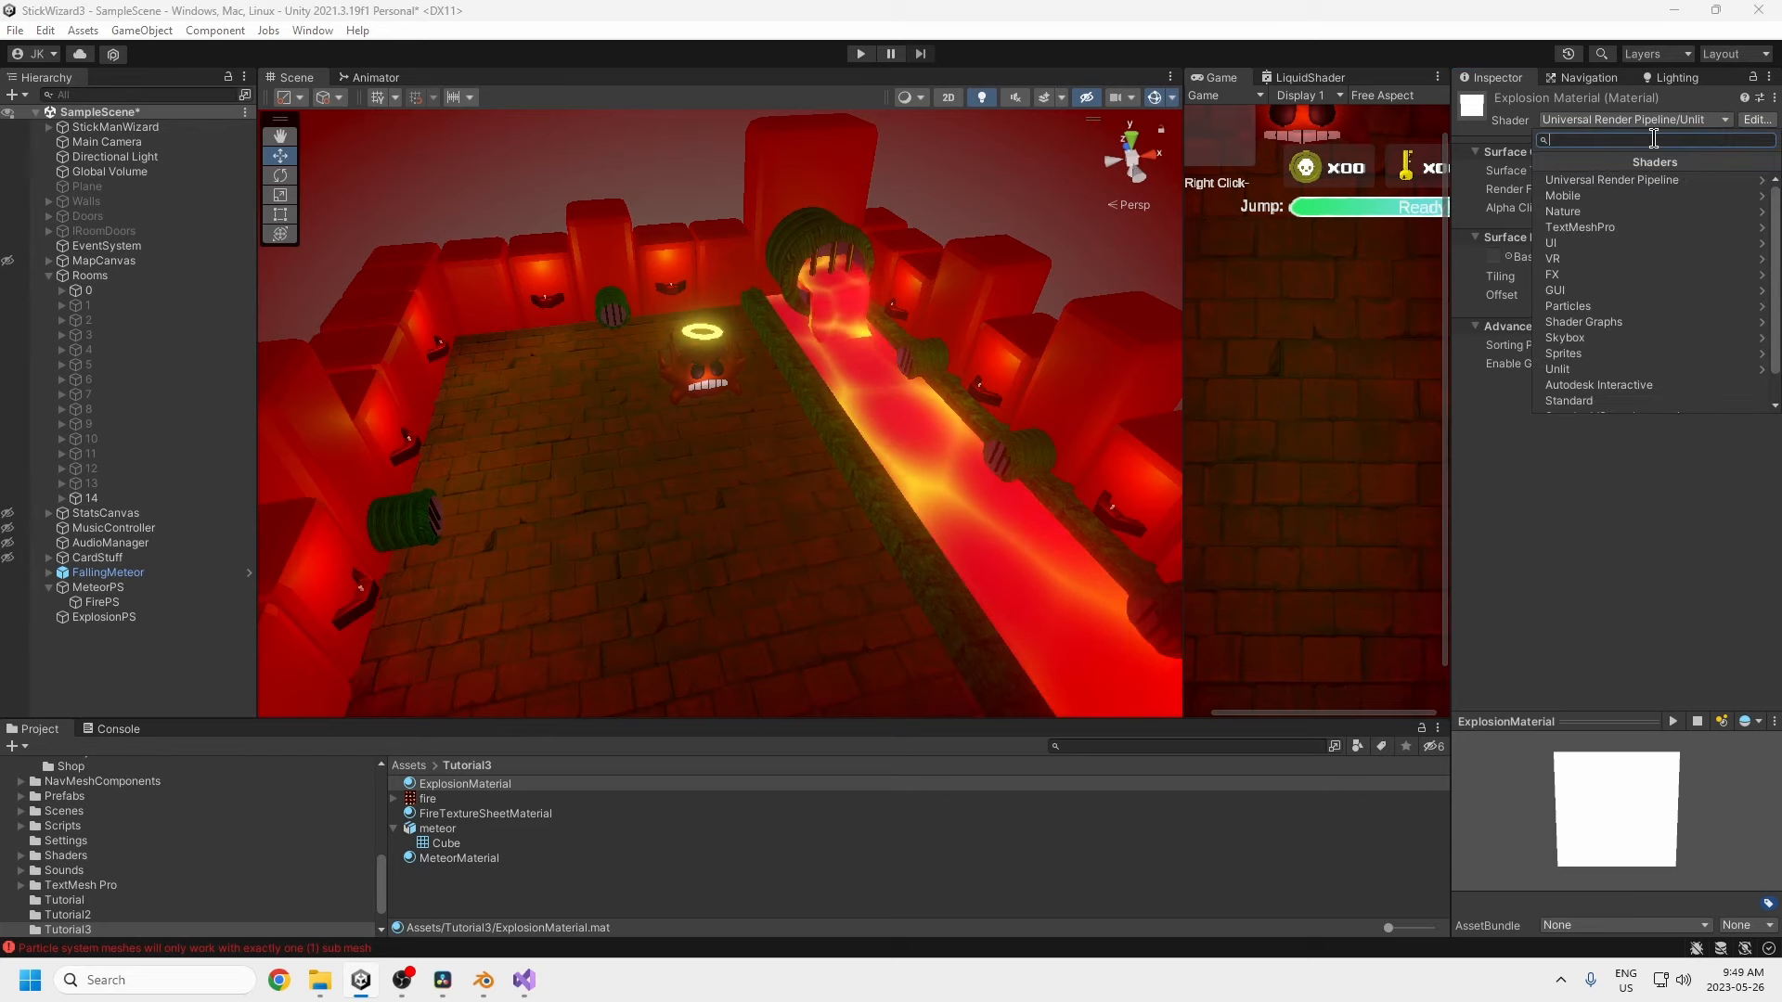
{"action": "type", "text": "unlit"}
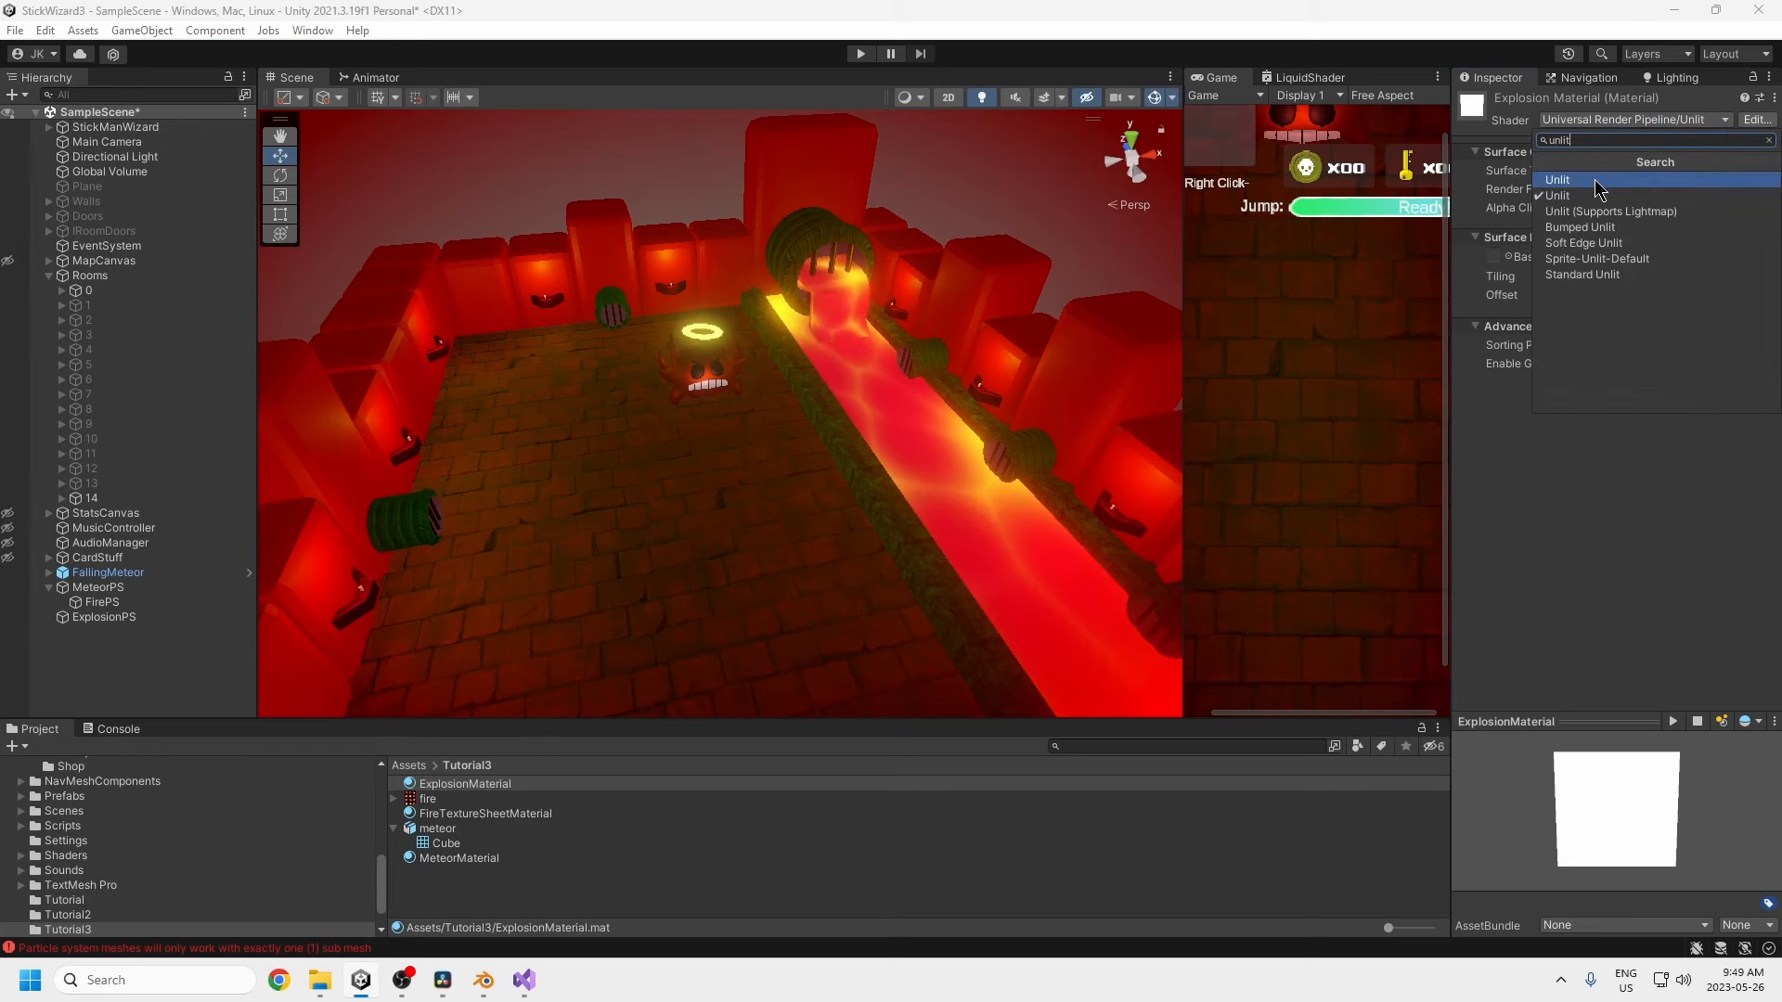
{"action": "left_click", "coordinate": [1596, 181]}
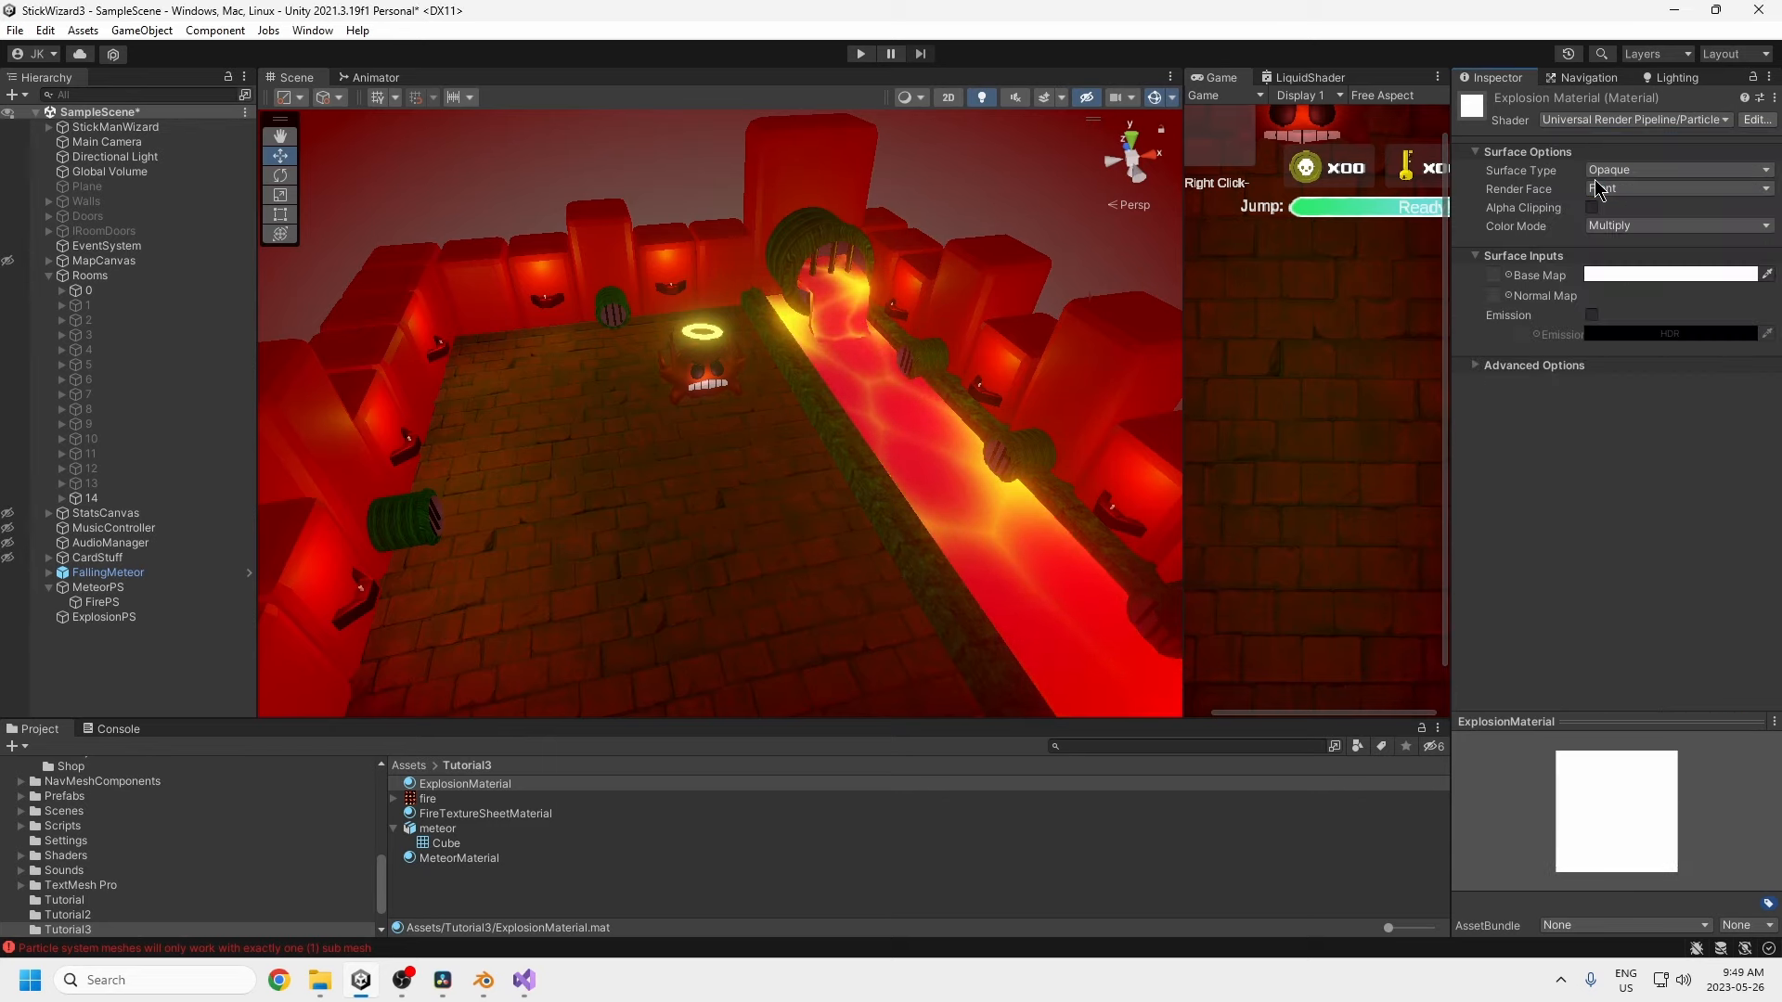
{"action": "left_click", "coordinate": [1641, 228]}
{"action": "left_click", "coordinate": [1642, 267]}
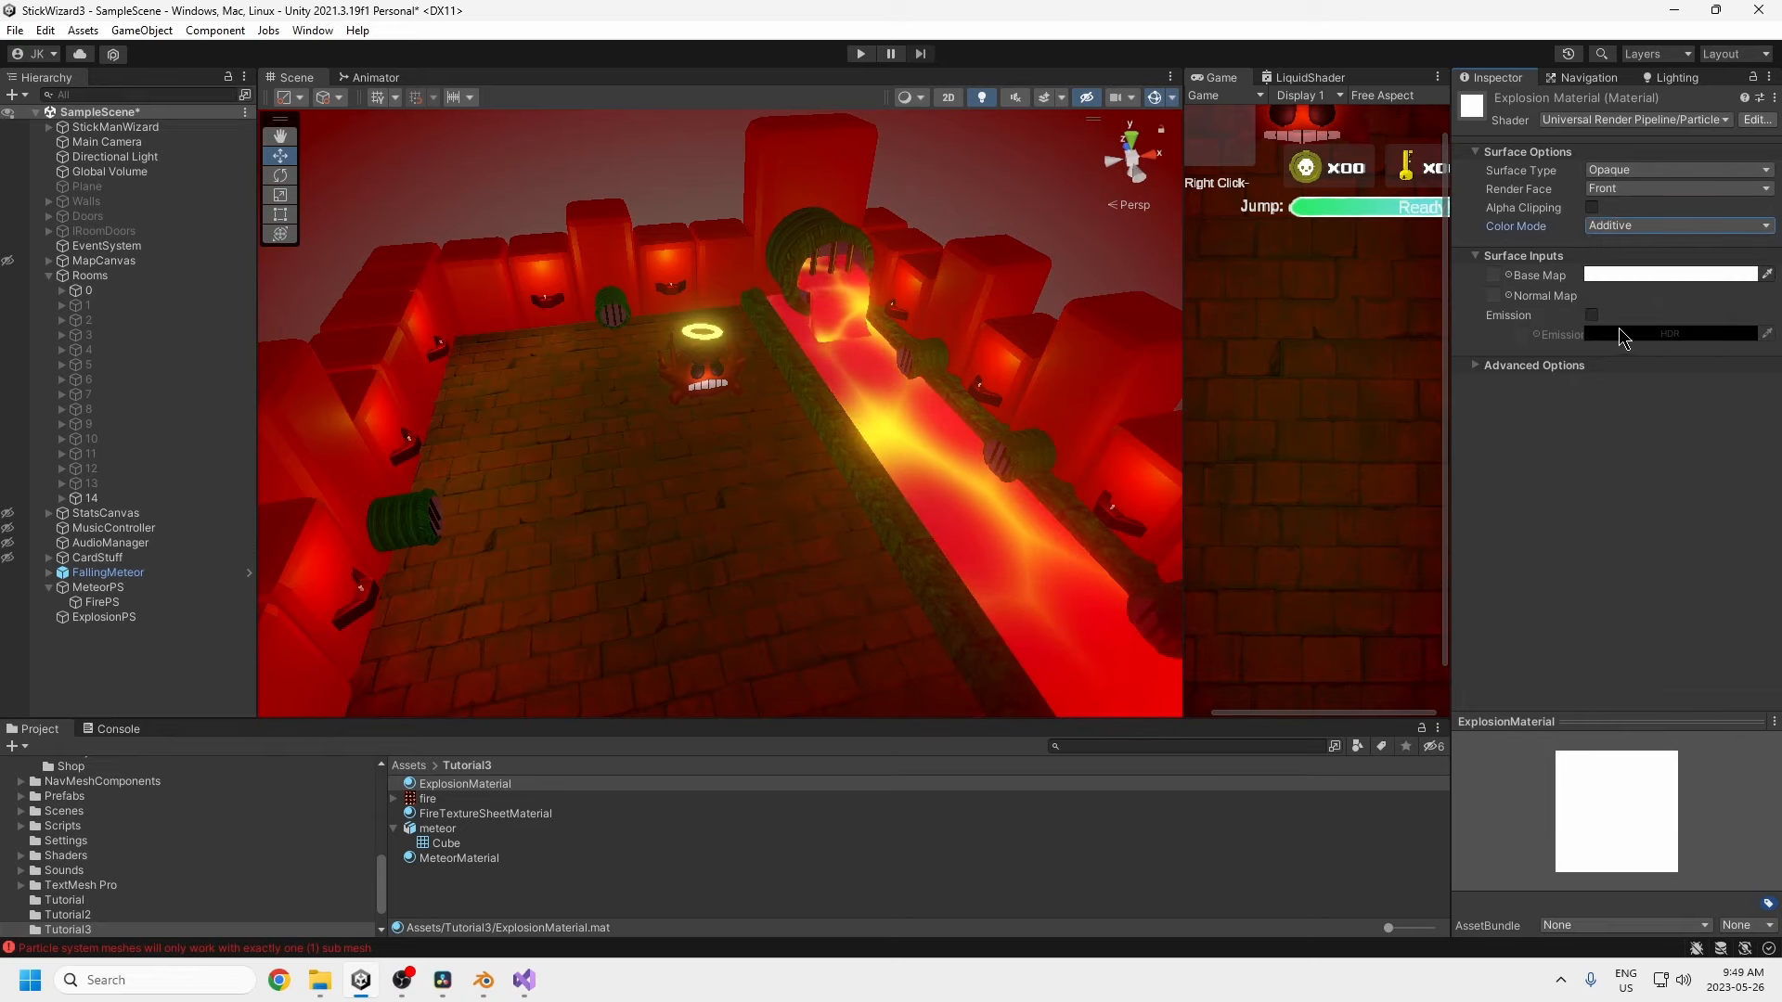
- Set ExplosionMaterial's base map color to red and enable an orange emission with hue 30, saturation 100, value 100 and intensity 3.7
{"action": "left_click", "coordinate": [1615, 277]}
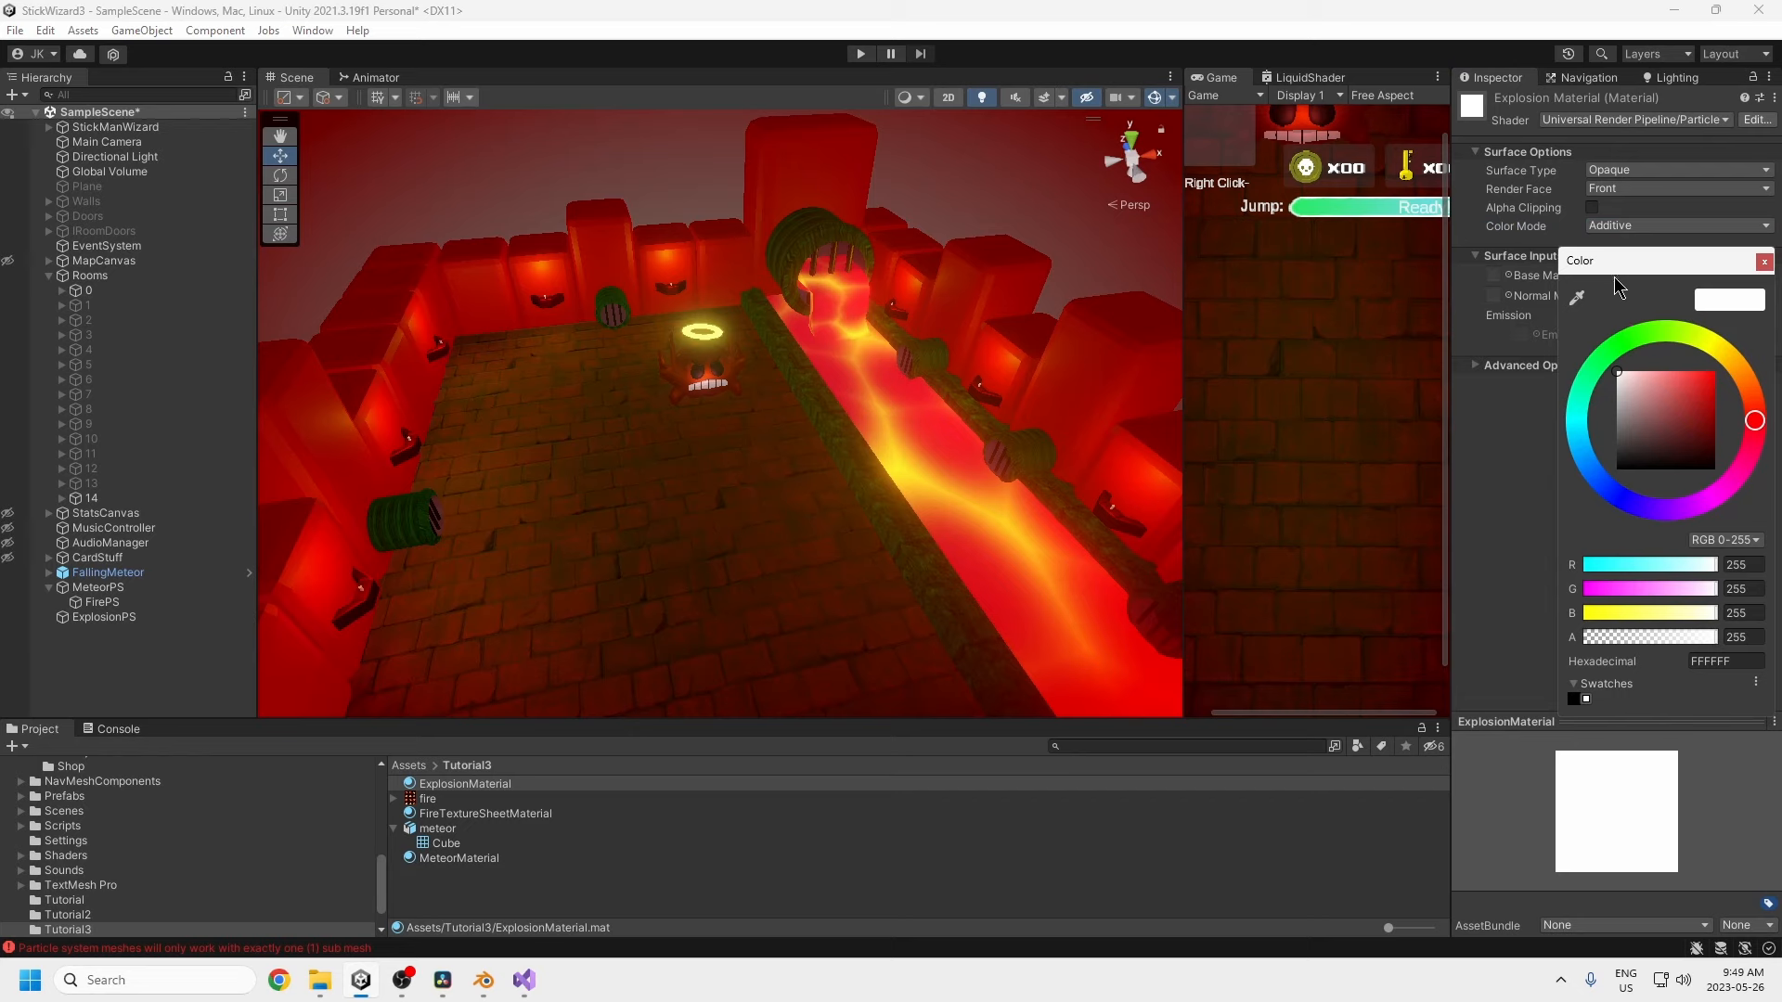
{"action": "left_click", "coordinate": [1763, 262]}
{"action": "left_click", "coordinate": [1658, 338]}
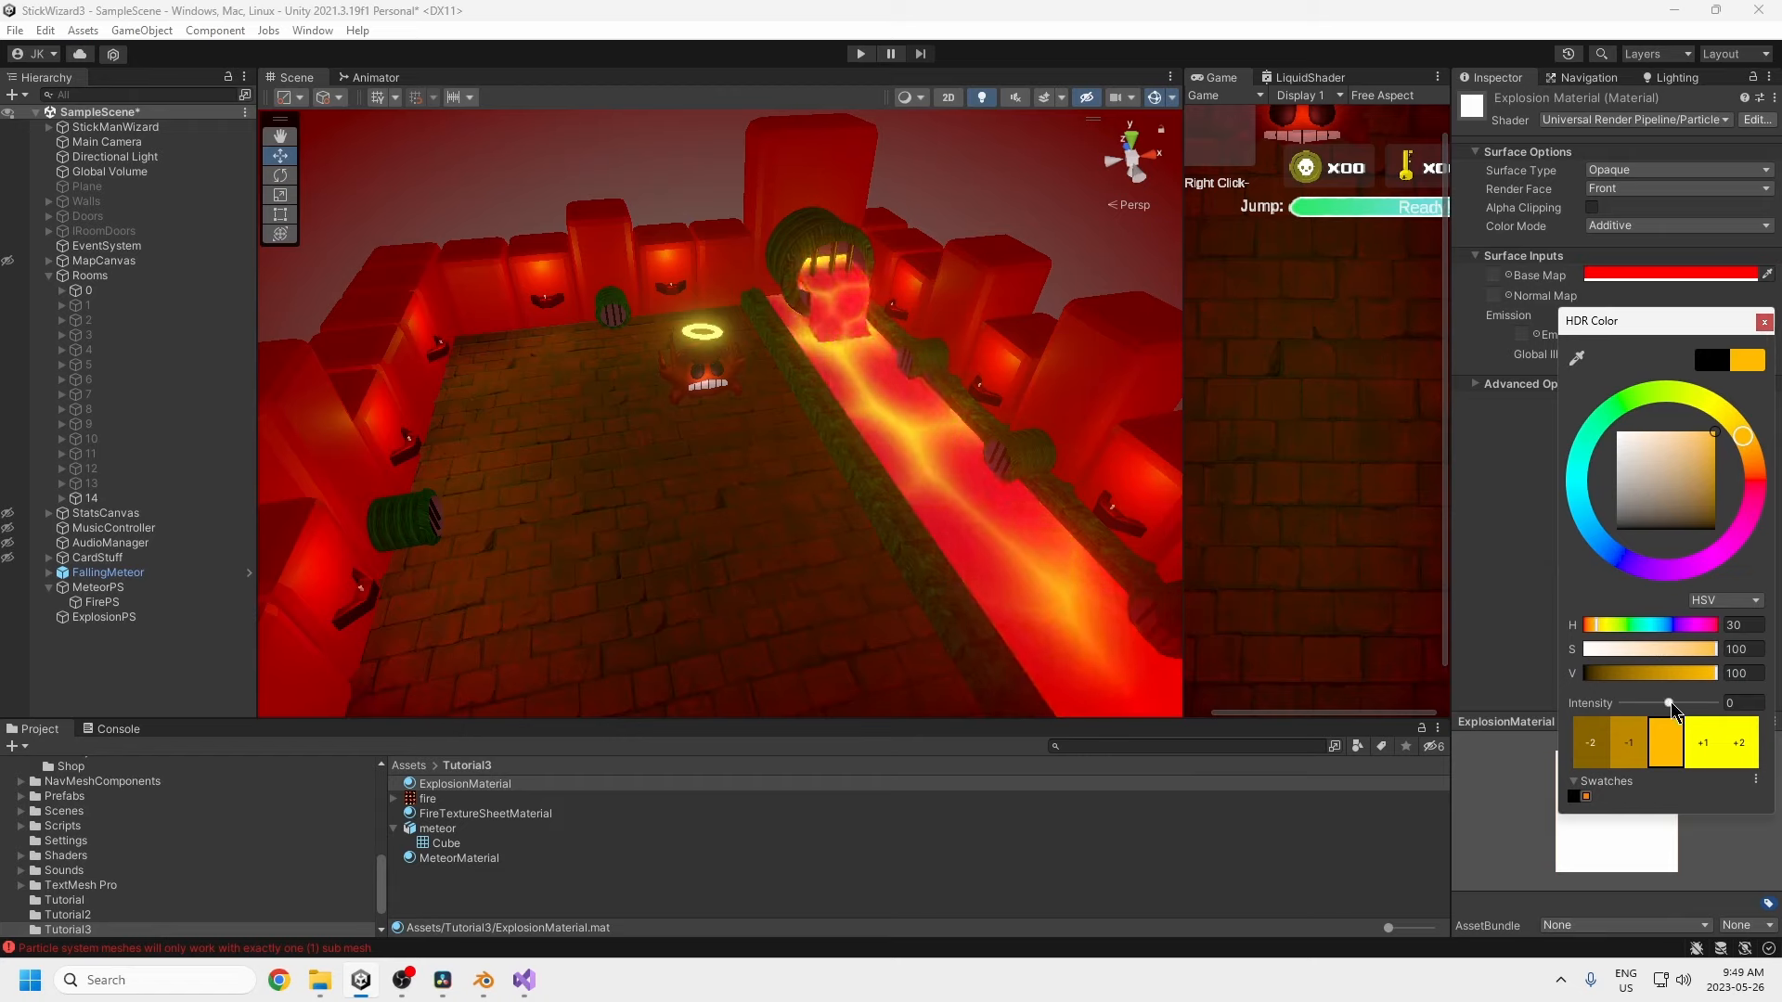
{"action": "left_click_drag", "start_coordinate": [1673, 710], "coordinate": [1687, 712]}
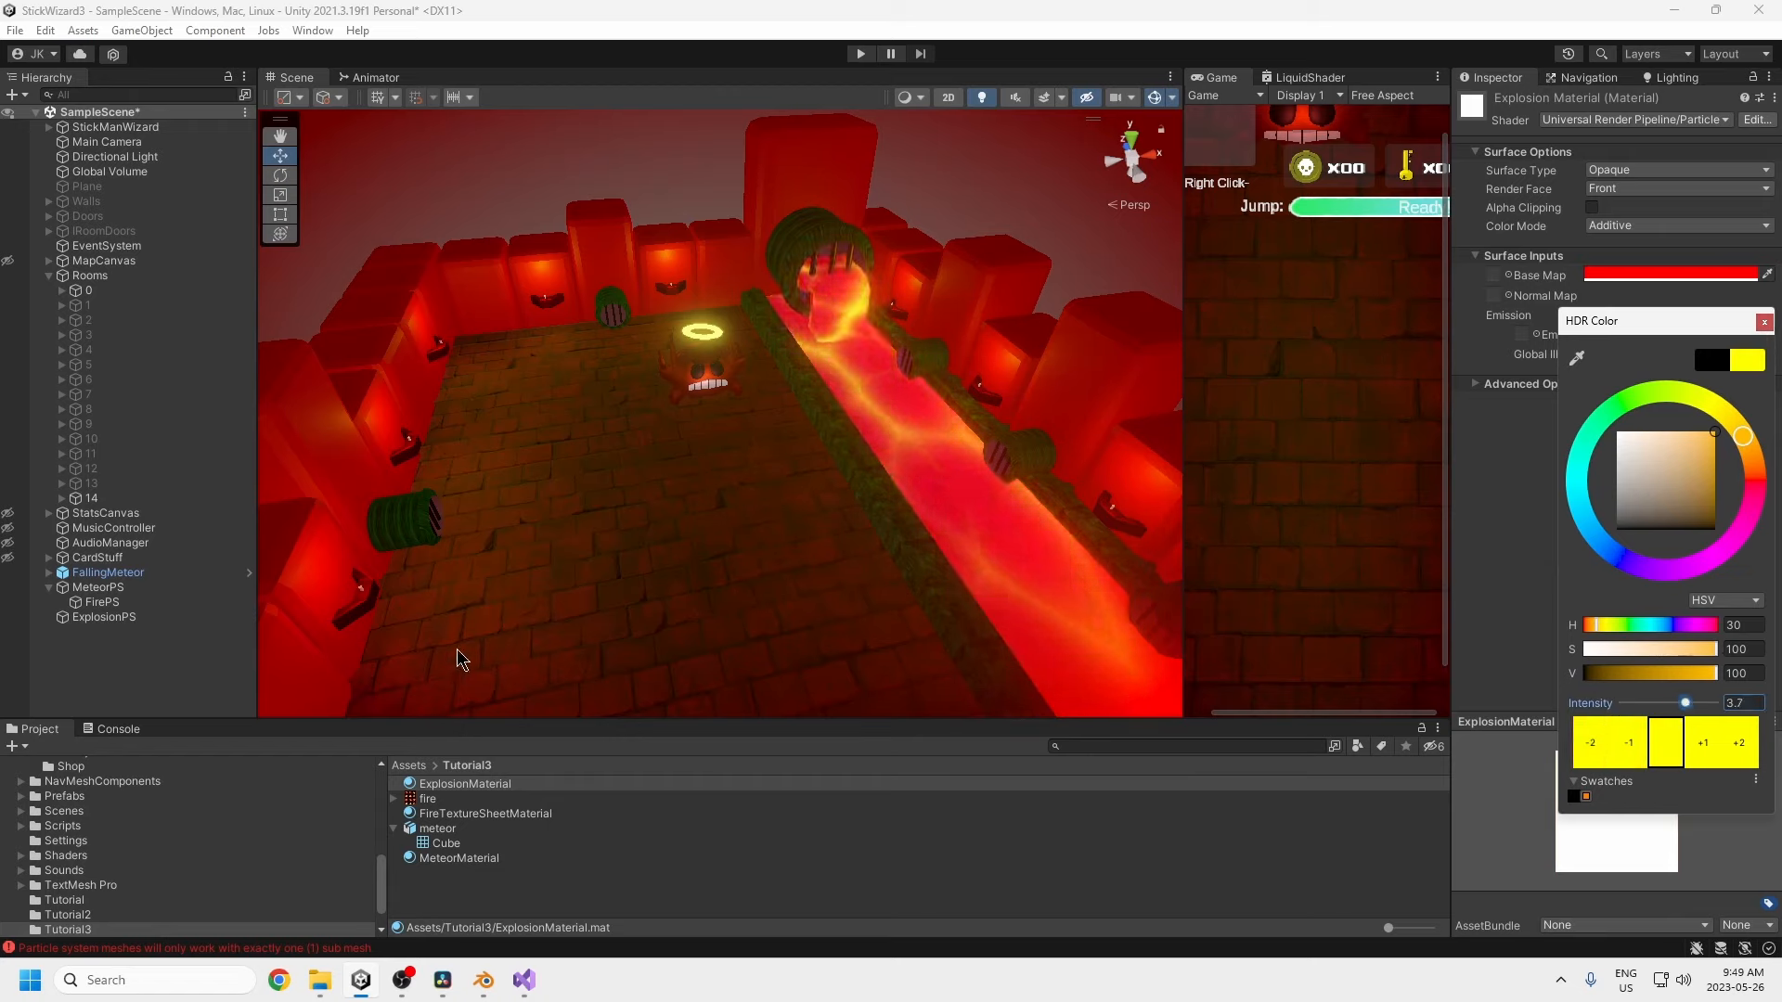
- Assign ExplosionMaterial as the renderer material of ExplosionPS and replay the burst several times
{"action": "left_click", "coordinate": [104, 617]}
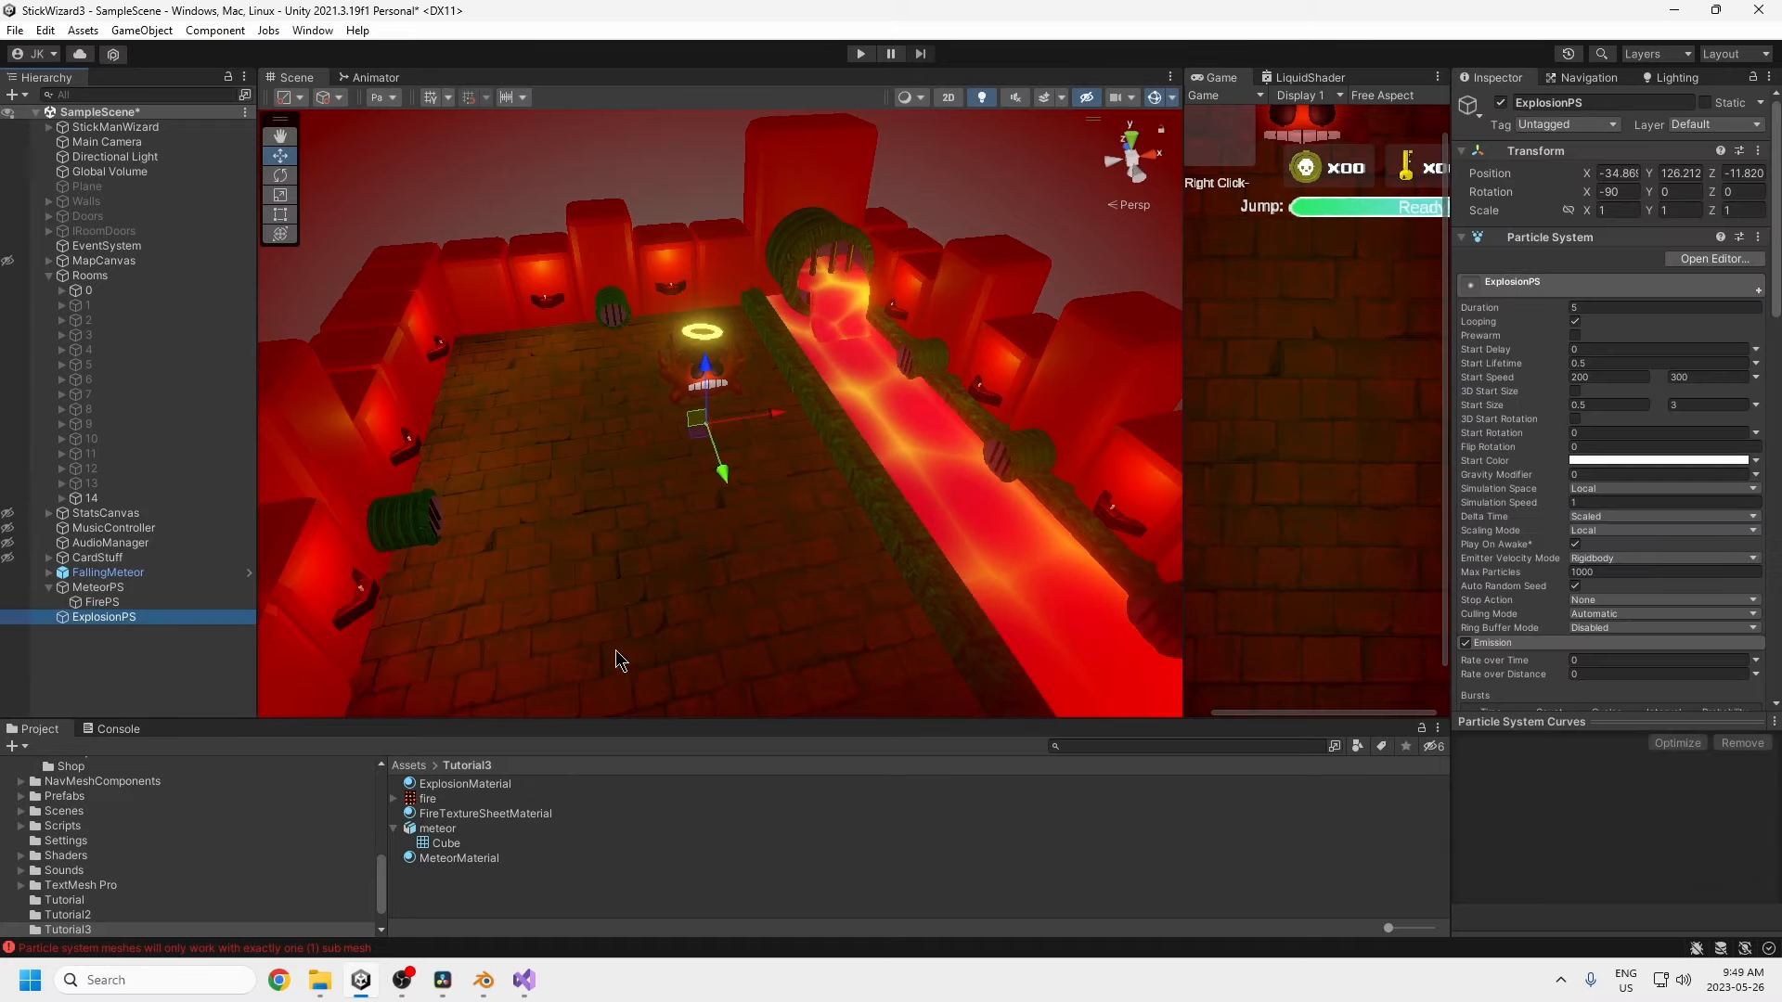
{"action": "left_click", "coordinate": [391, 103]}
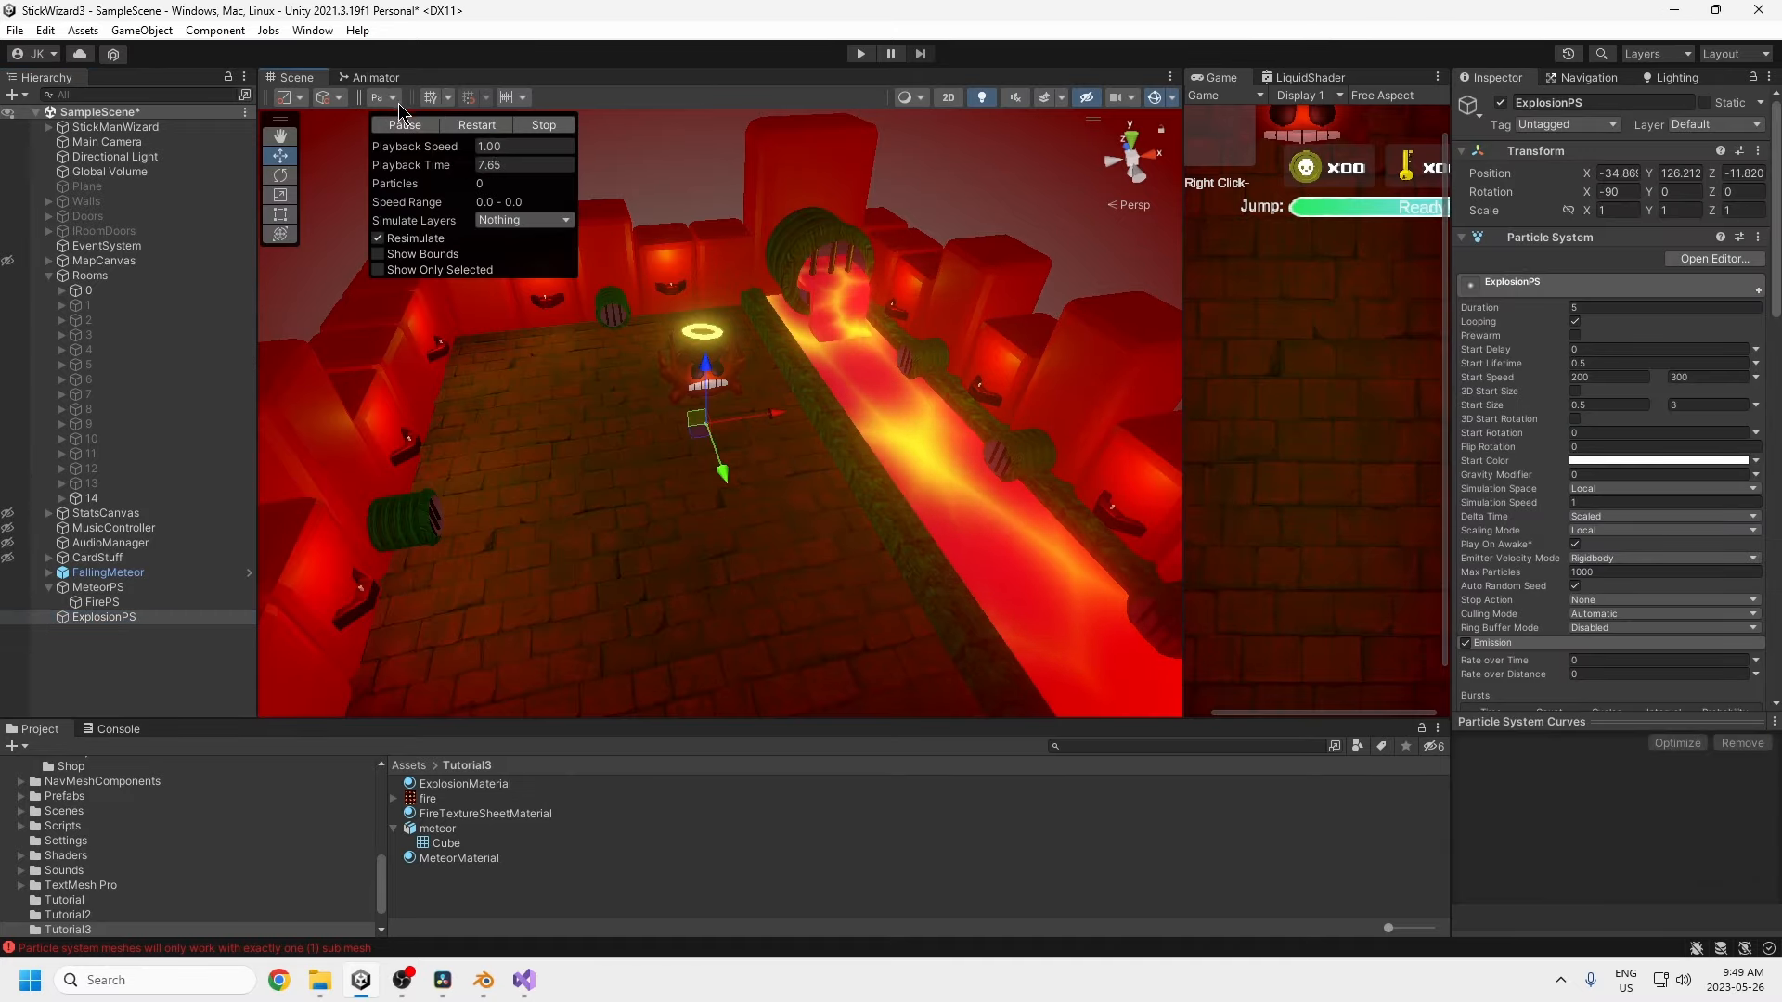
{"action": "left_click", "coordinate": [476, 125]}
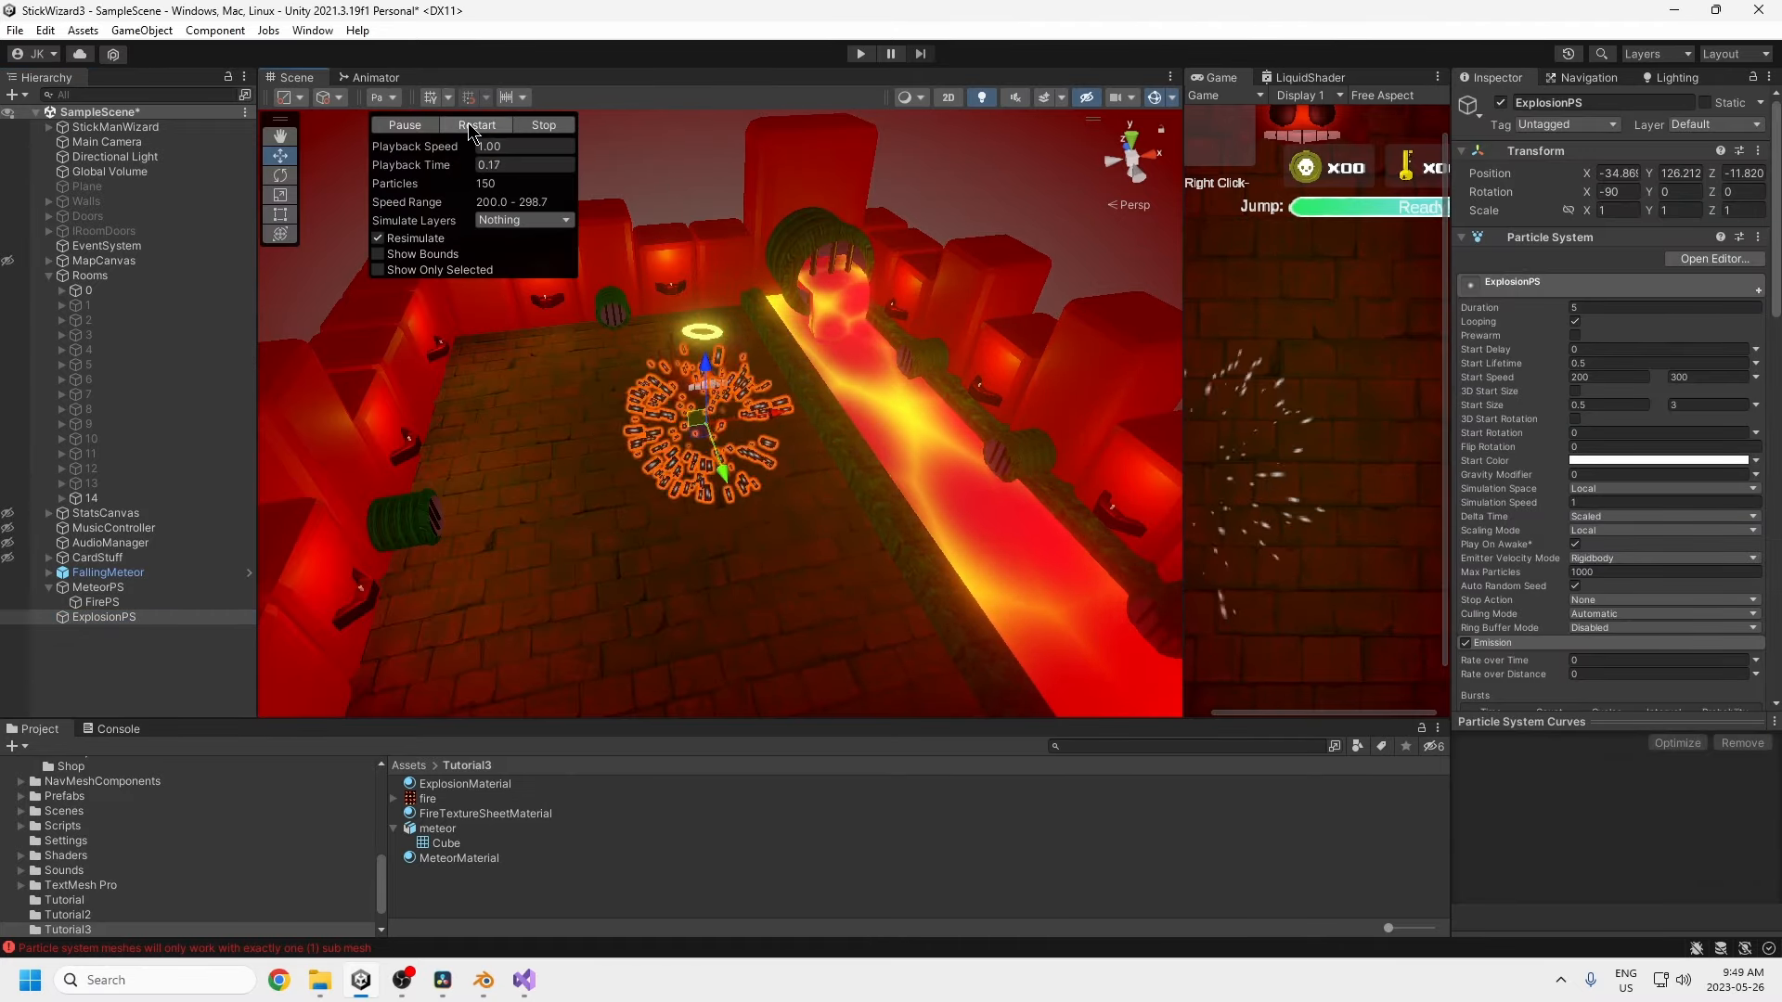
{"action": "scroll", "coordinate": [1608, 547], "scroll_direction": "down", "scroll_amount": 15}
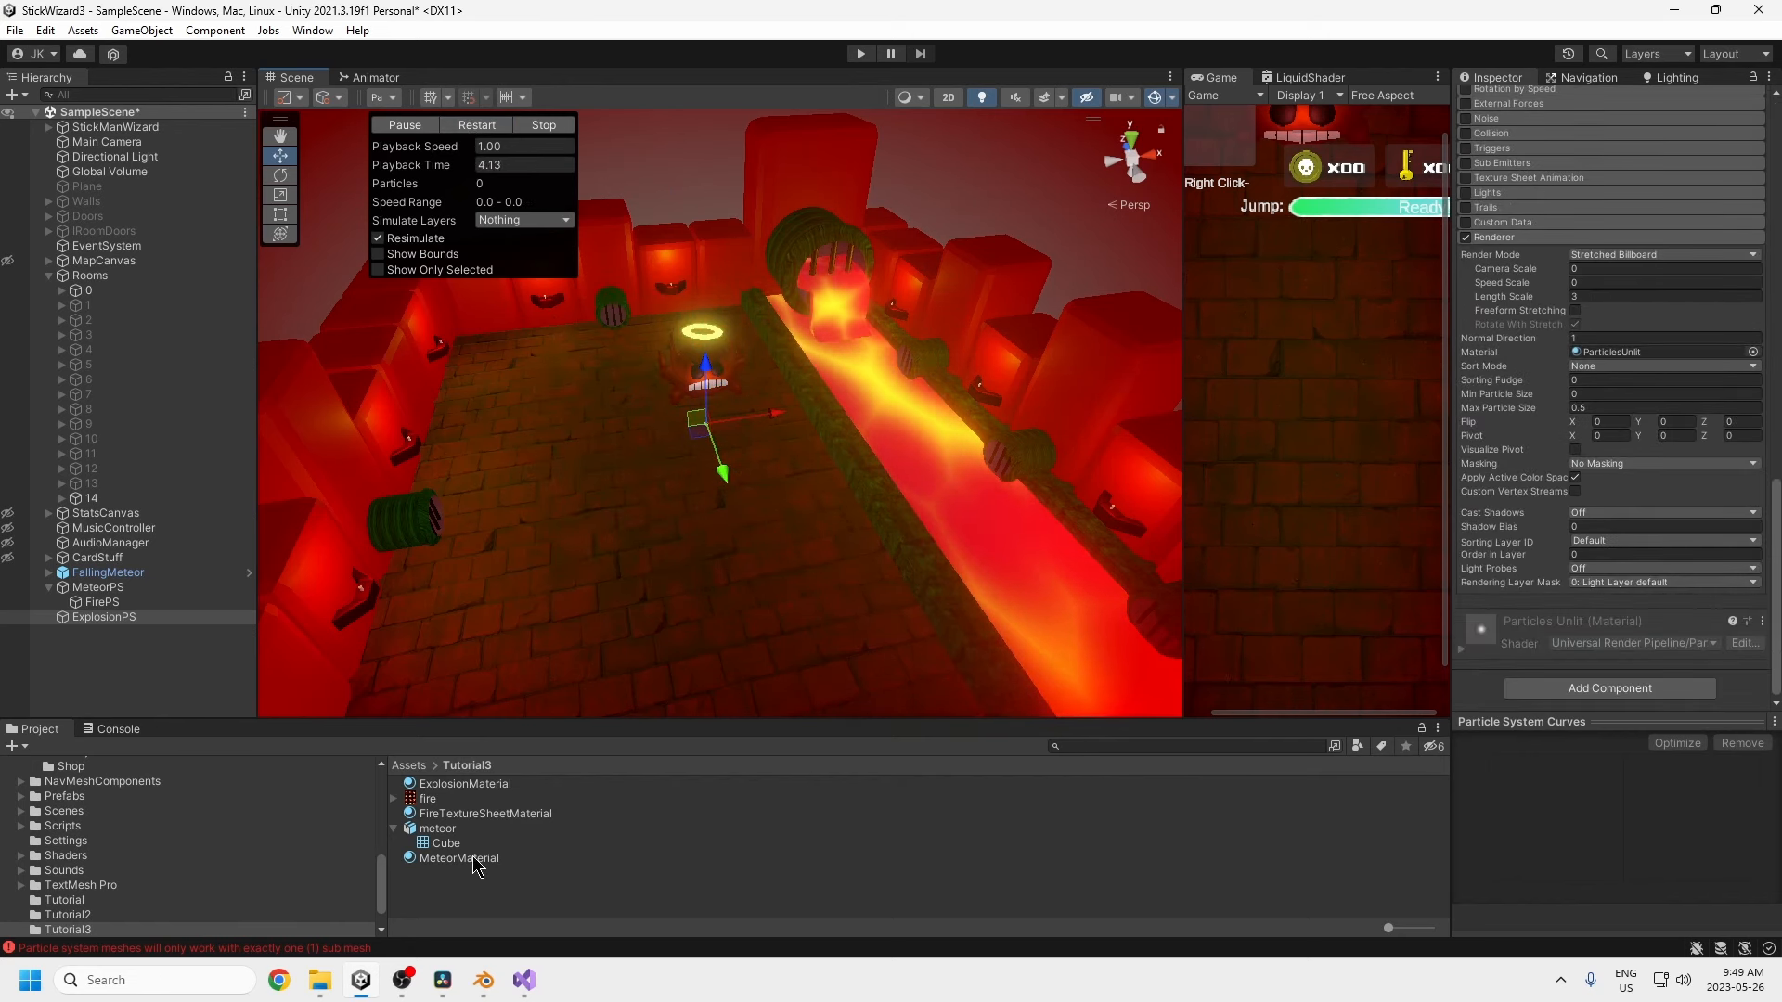
{"action": "left_click_drag", "start_coordinate": [446, 852], "coordinate": [1543, 512]}
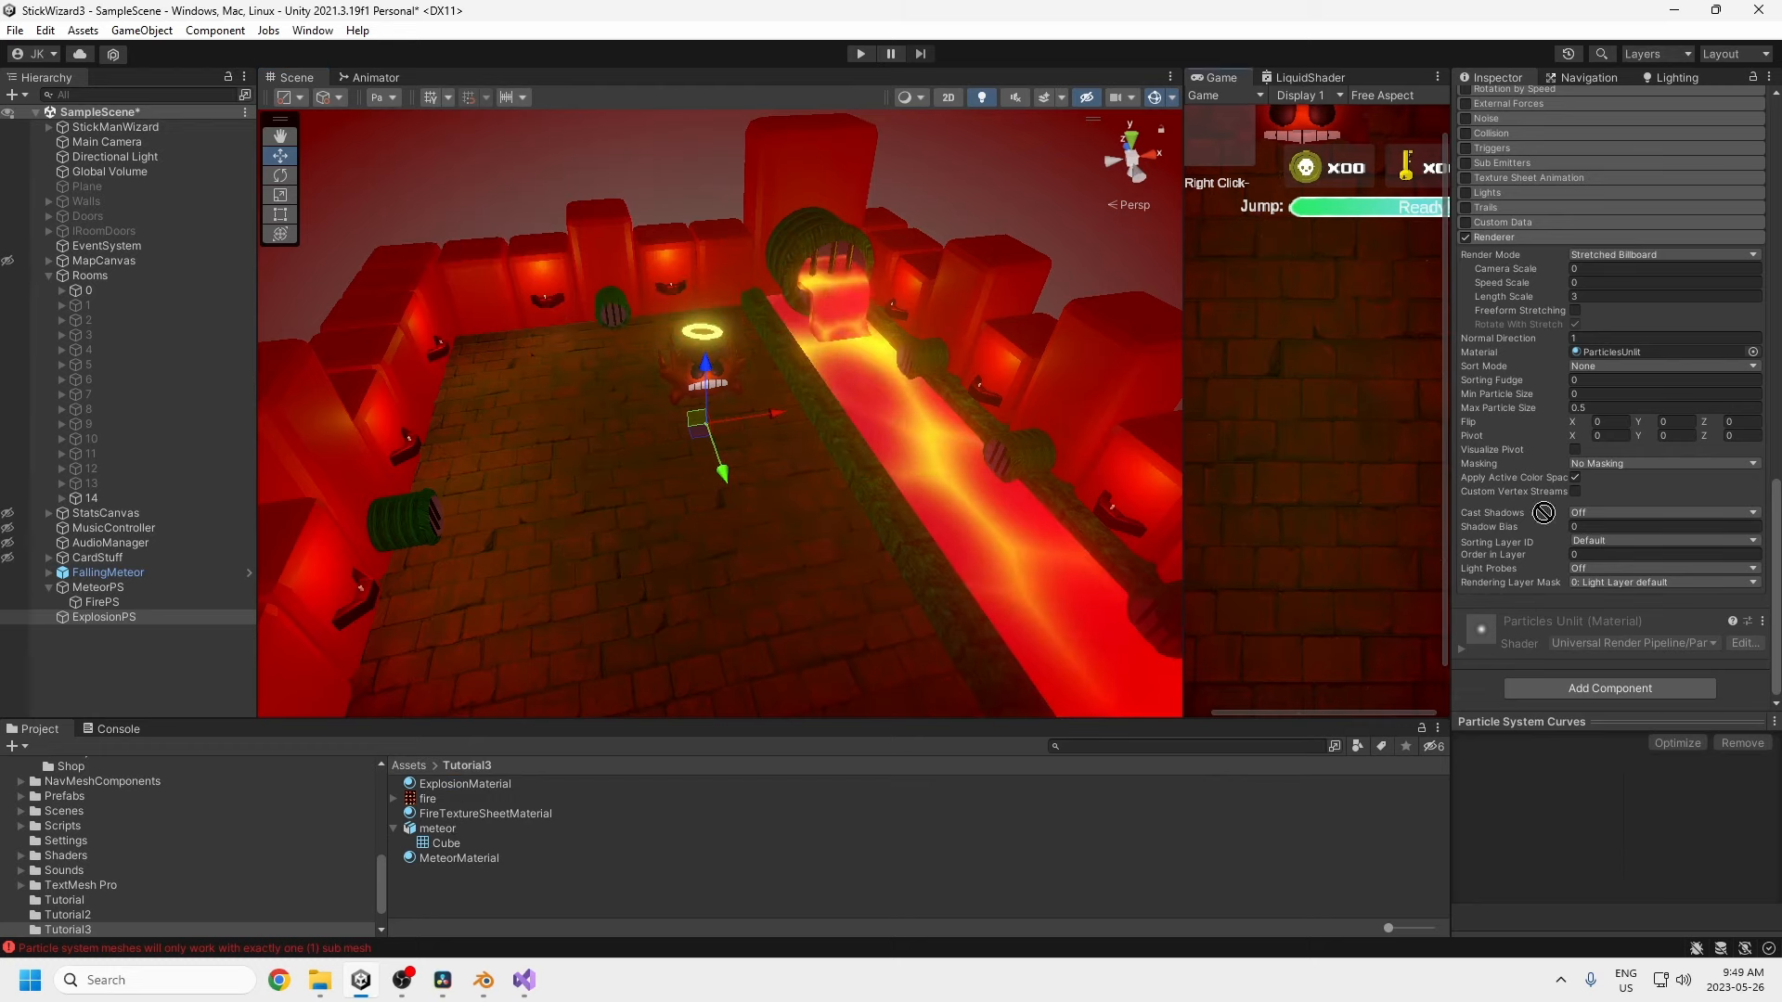
{"action": "left_click_drag", "start_coordinate": [1613, 366], "coordinate": [1612, 356]}
{"action": "left_click_drag", "start_coordinate": [909, 450], "coordinate": [620, 366], "text": "alt"}
{"action": "left_click", "coordinate": [466, 124]}
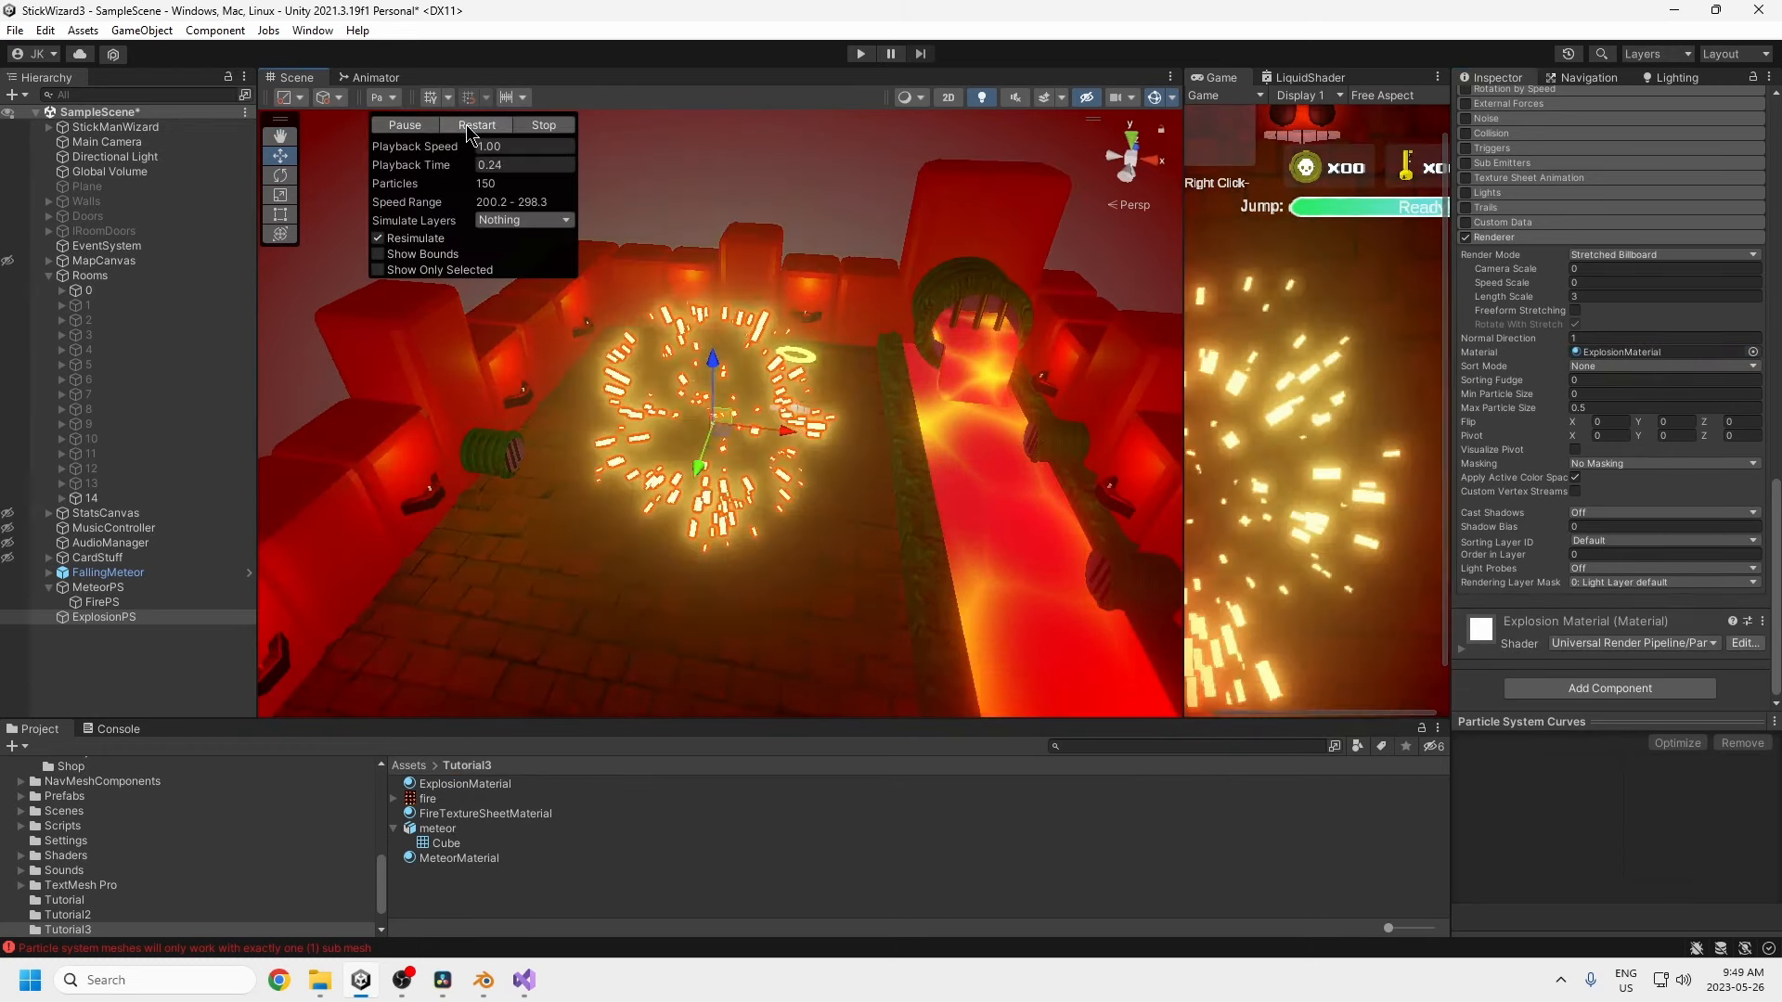
{"action": "left_click", "coordinate": [466, 124]}
{"action": "left_click", "coordinate": [466, 124]}
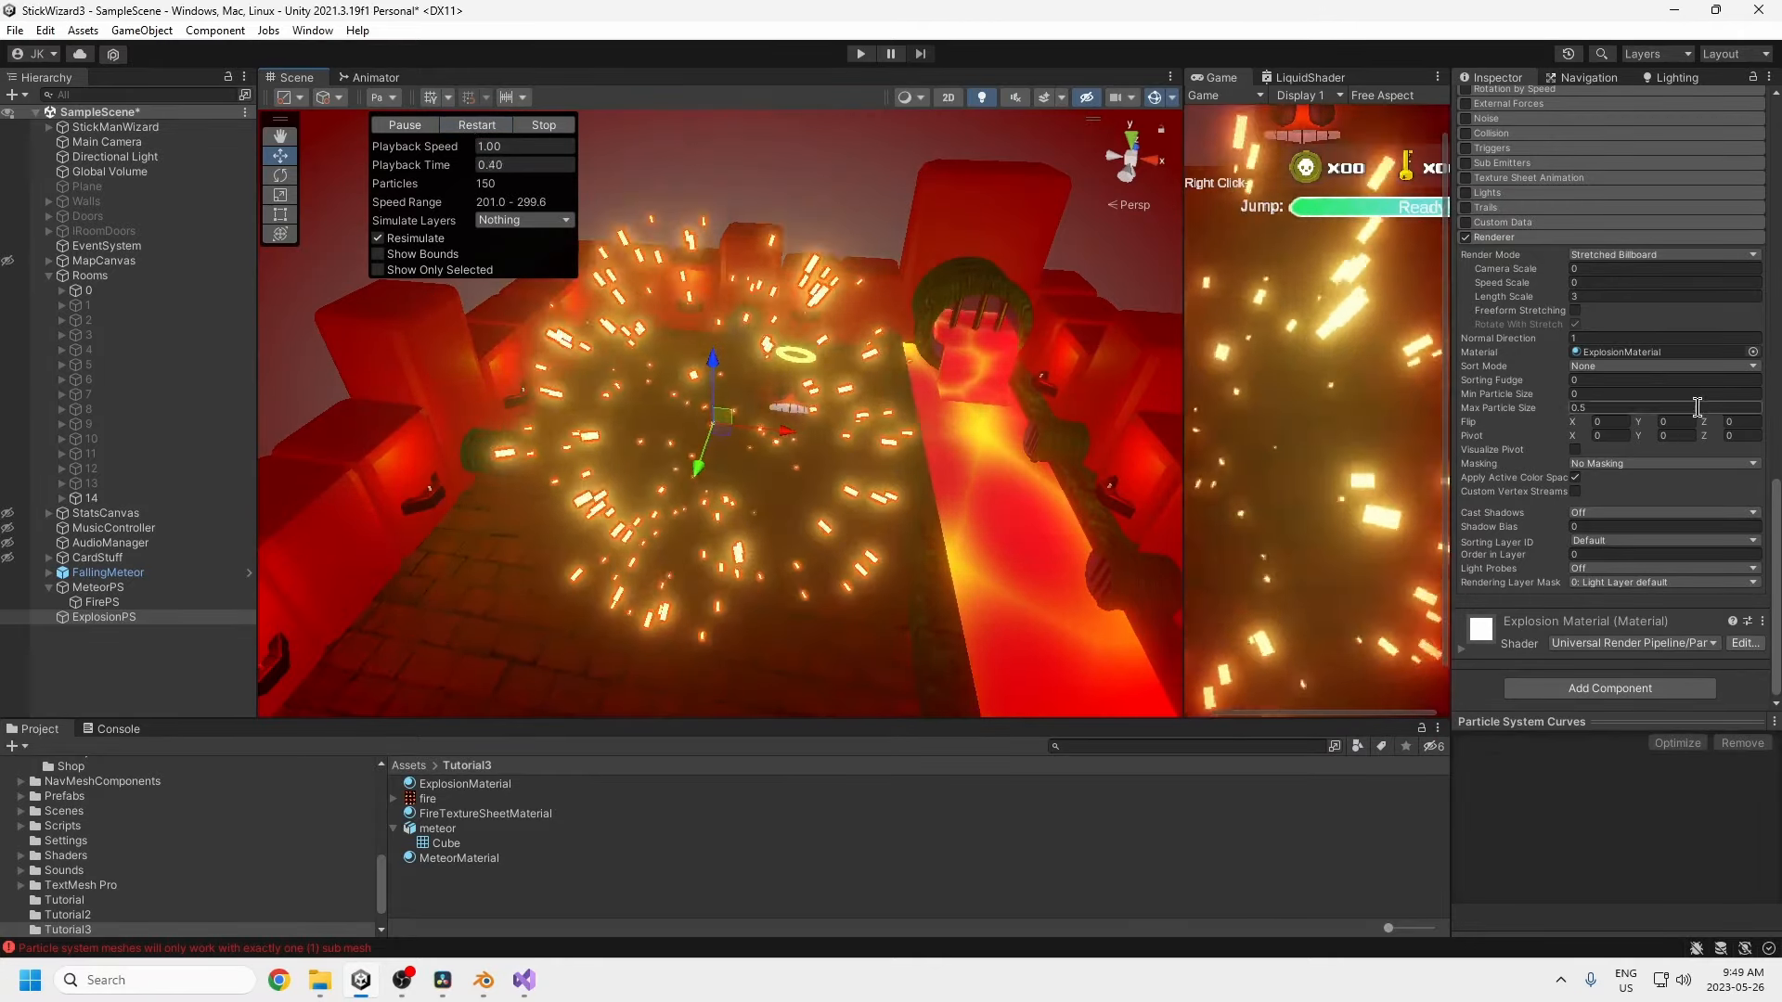
- Set ExplosionPS's start color to random between two colors, white and red (FF0000)
{"action": "scroll", "coordinate": [1615, 538], "scroll_direction": "up", "scroll_amount": 15}
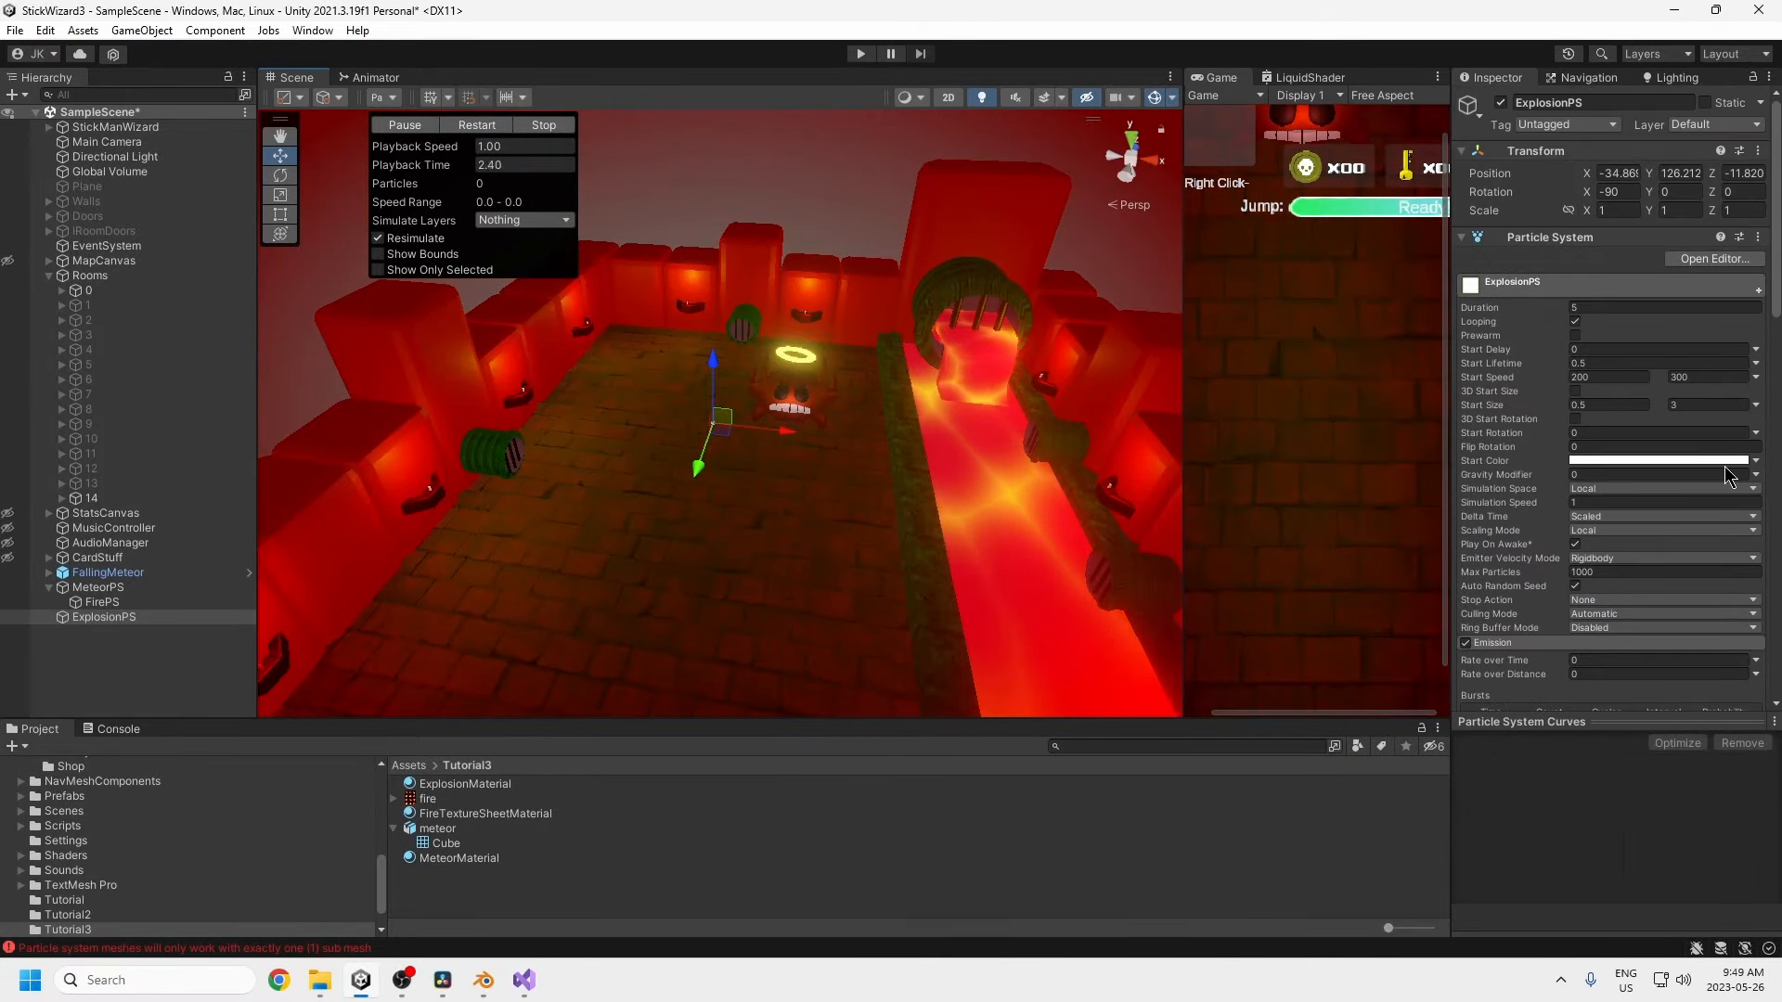
{"action": "left_click", "coordinate": [1757, 468]}
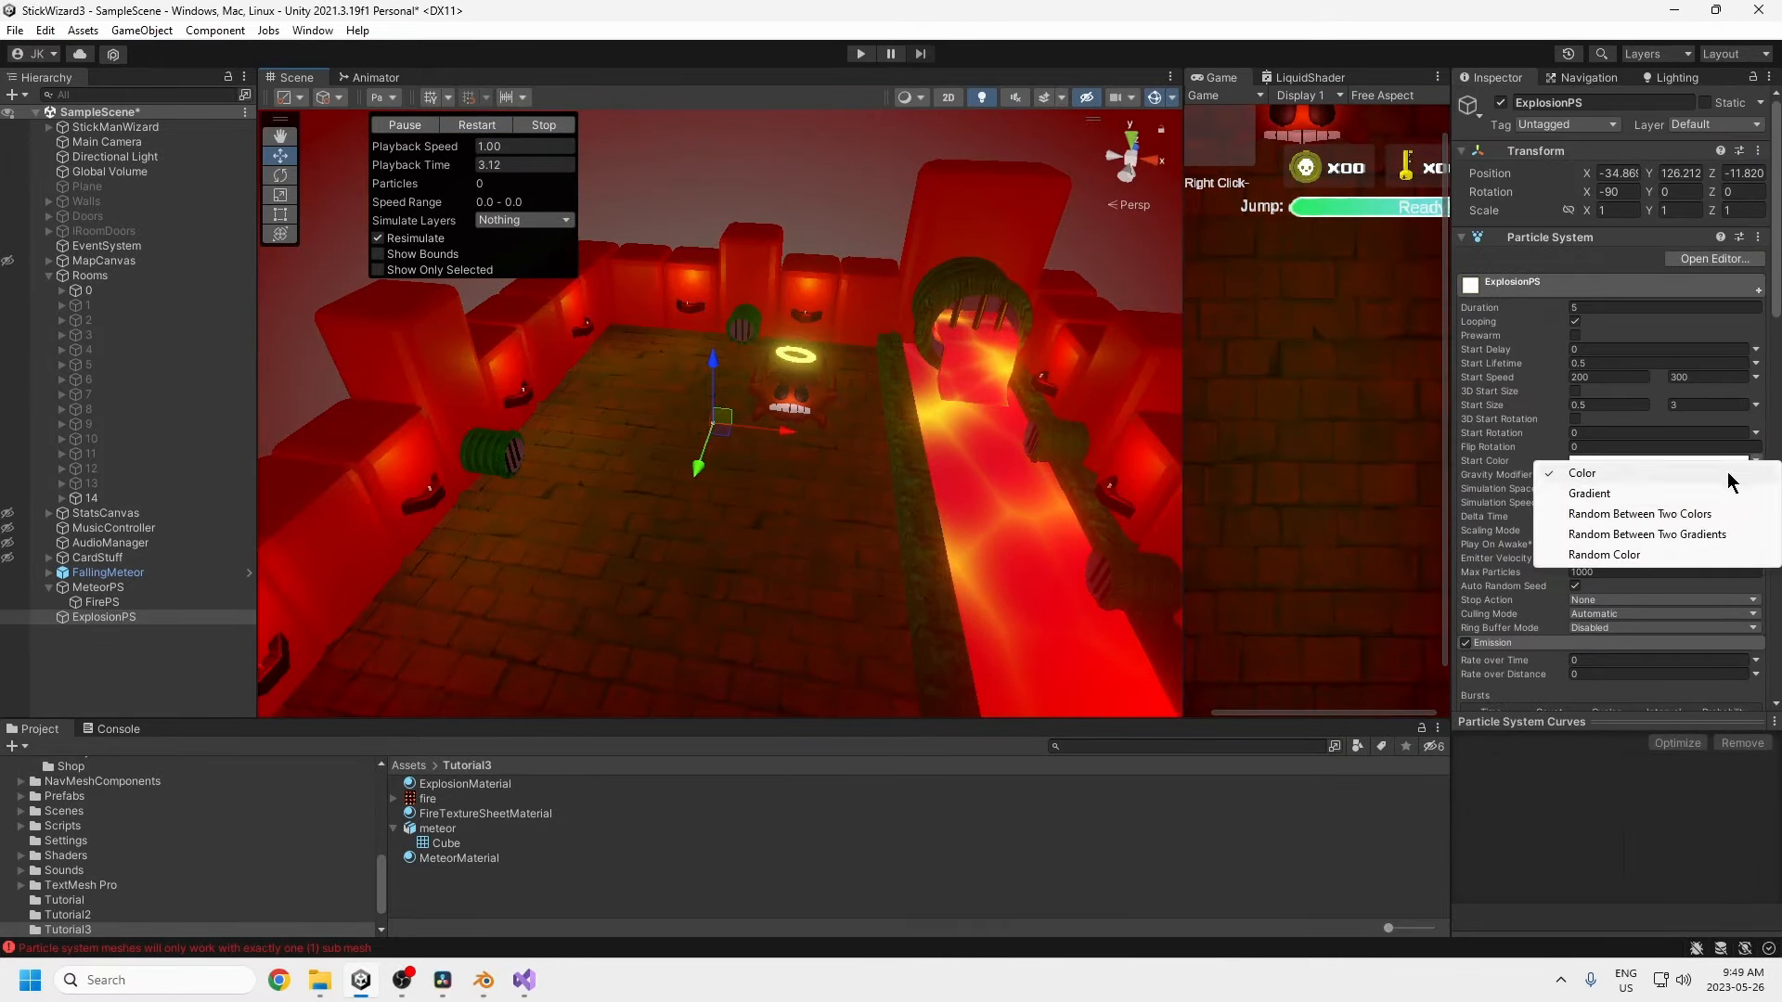
{"action": "left_click", "coordinate": [1663, 514]}
{"action": "left_click", "coordinate": [1669, 465]}
{"action": "left_click_drag", "start_coordinate": [1704, 577], "coordinate": [1752, 529]}
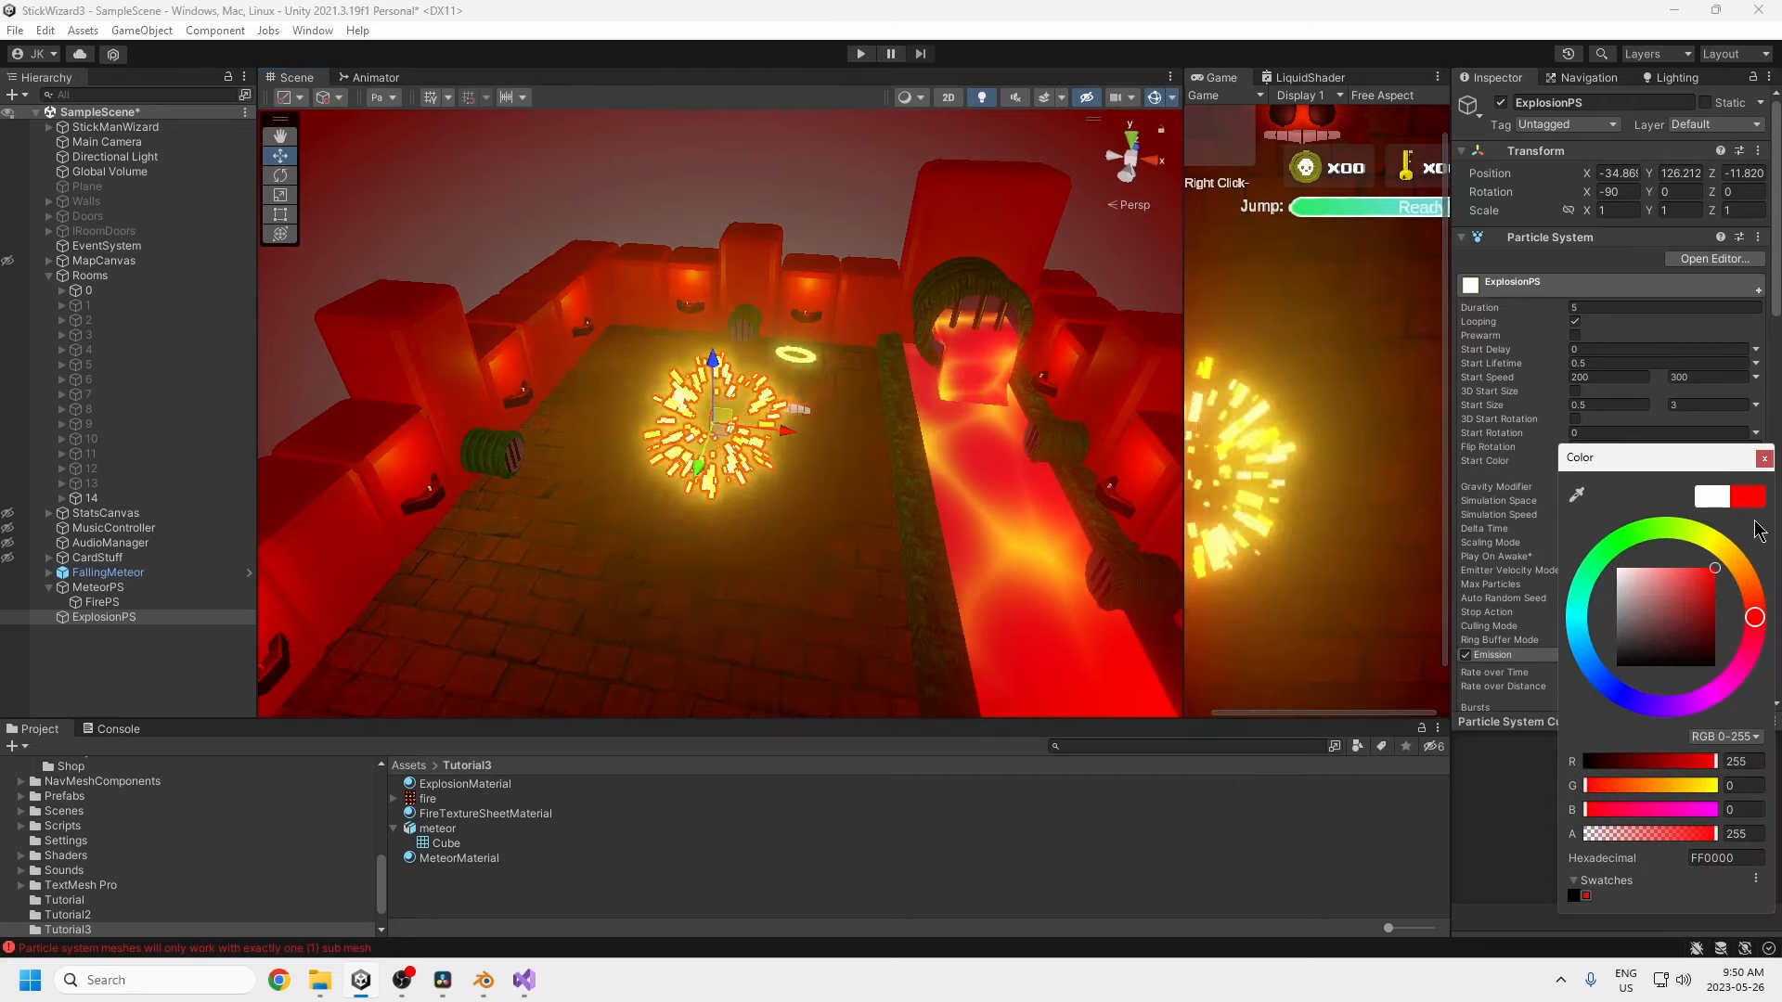
- Replay the explosion several times, pause it mid-burst and examine the particle colors up close
{"action": "left_click", "coordinate": [398, 92]}
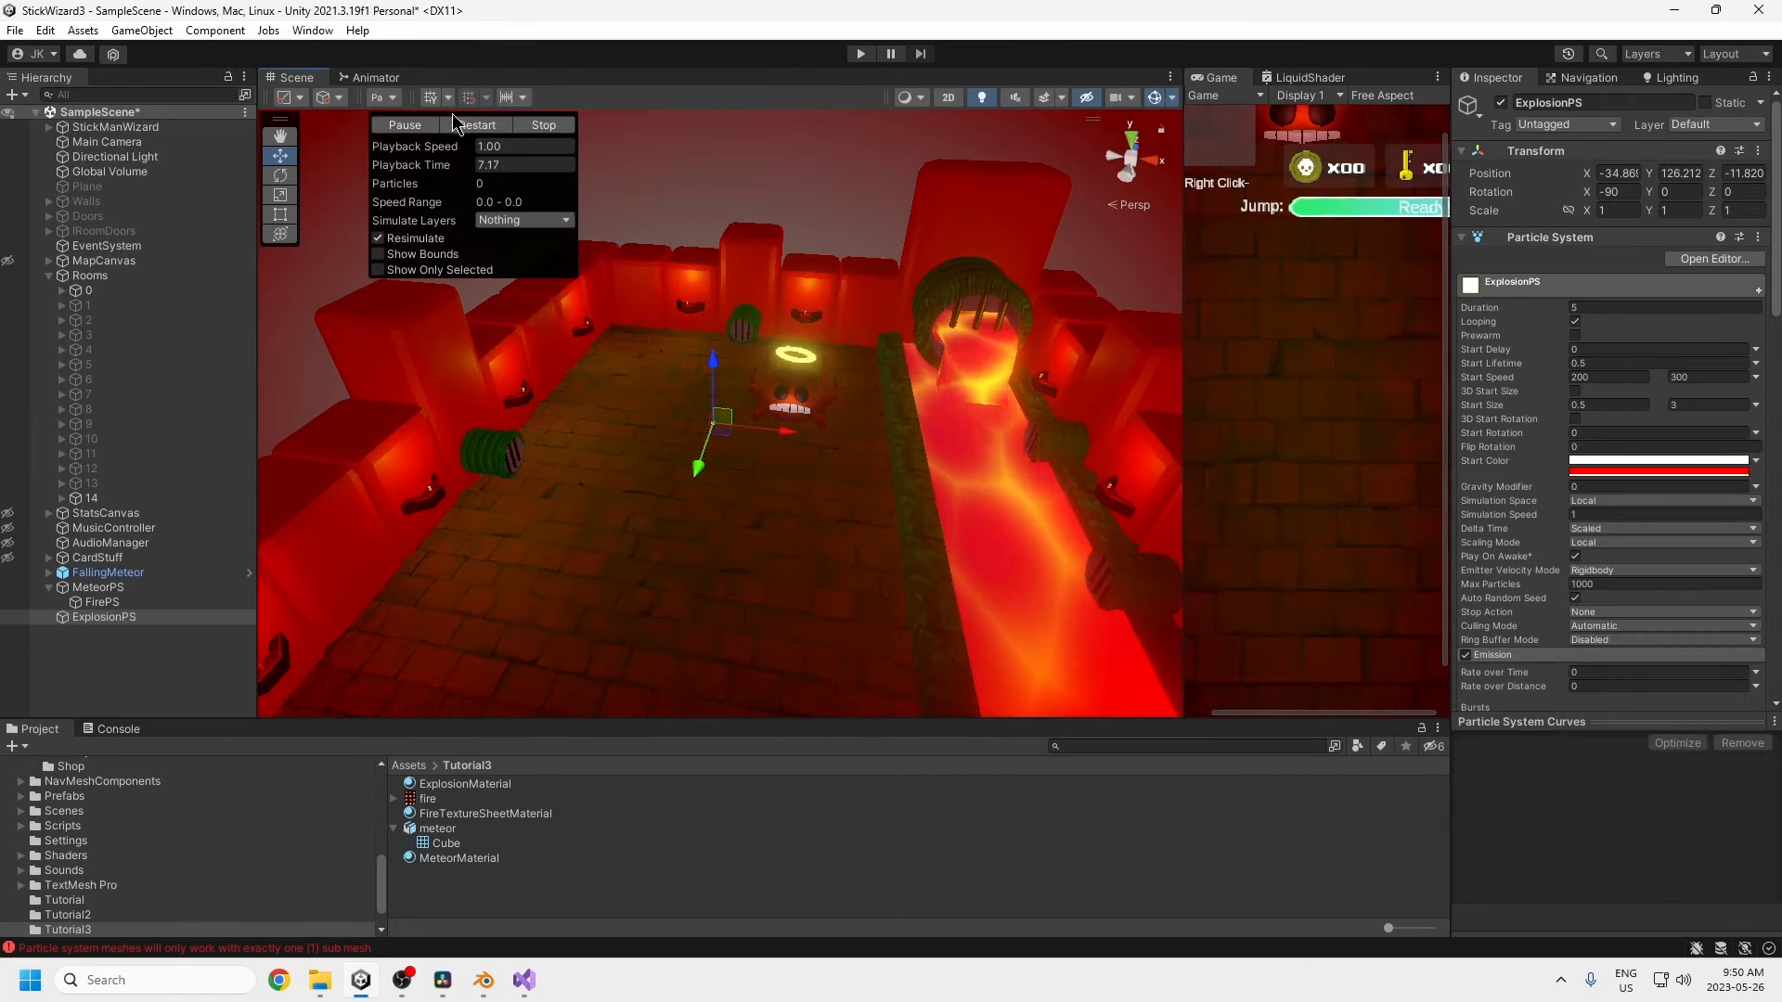
{"action": "left_click", "coordinate": [473, 127]}
{"action": "left_click", "coordinate": [473, 128]}
{"action": "left_click", "coordinate": [473, 128]}
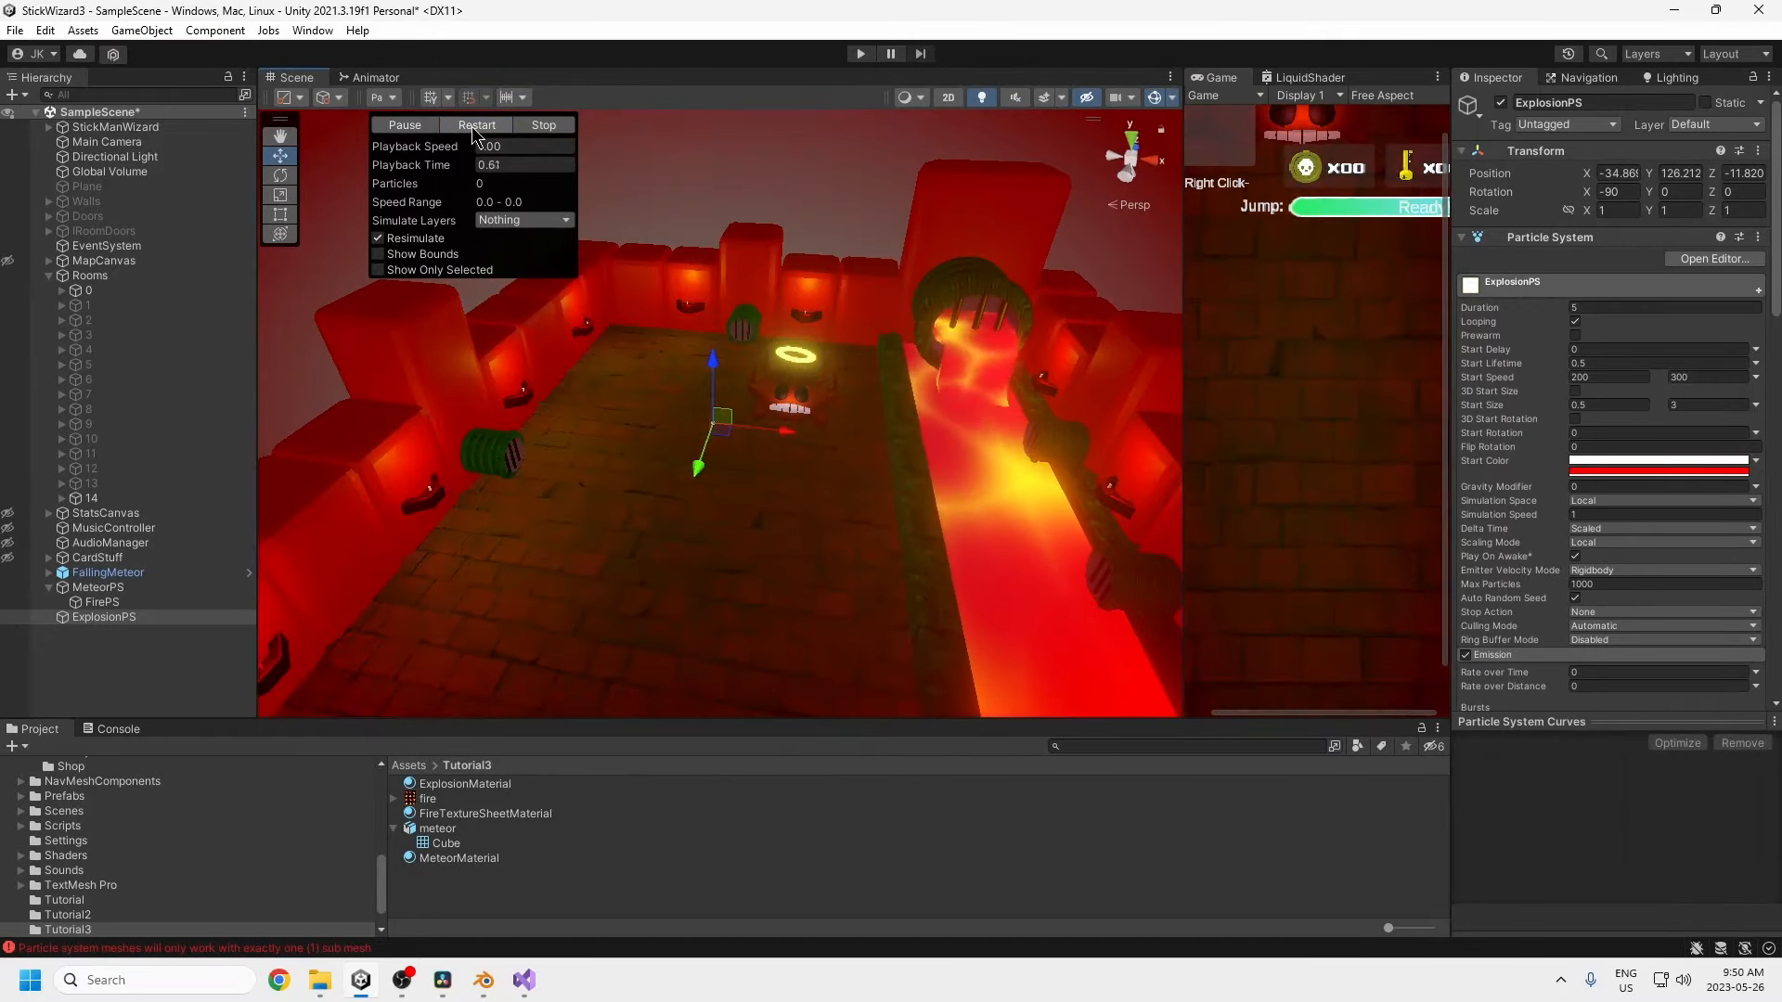
{"action": "left_click", "coordinate": [473, 127]}
{"action": "left_click", "coordinate": [474, 127]}
{"action": "left_click", "coordinate": [414, 127]}
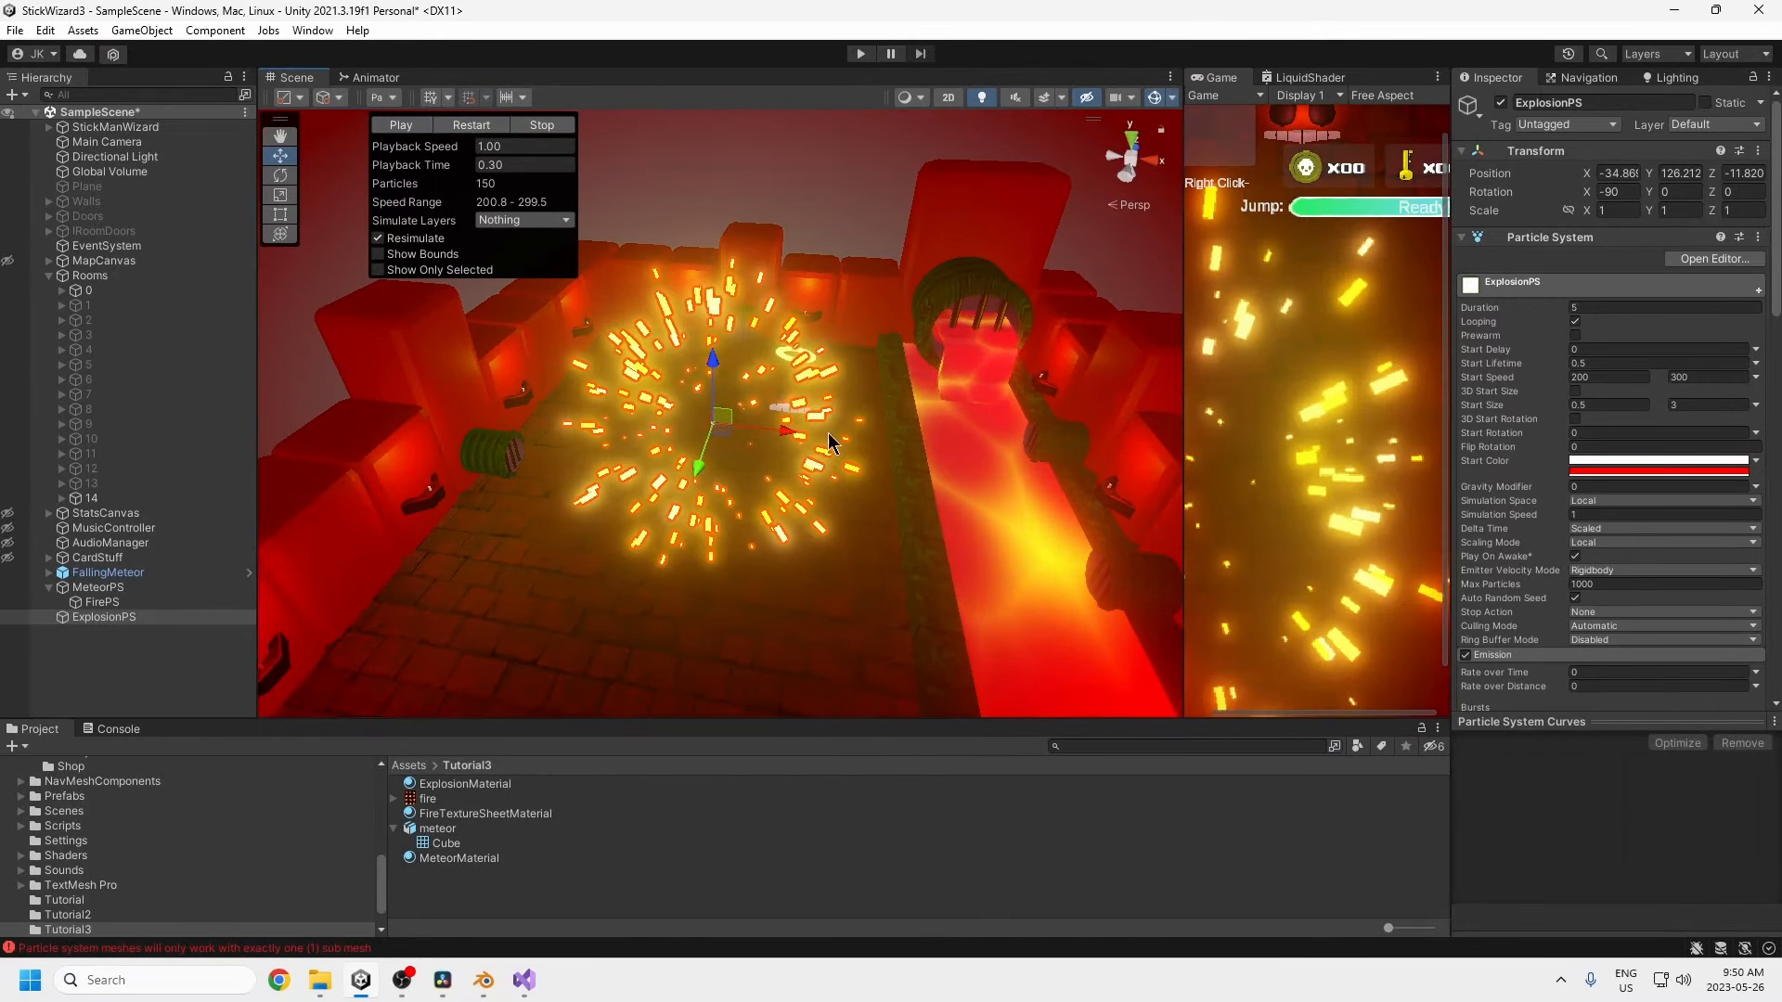
{"action": "key", "text": "w"}
{"action": "right_click_drag", "start_coordinate": [859, 444], "coordinate": [589, 336]}
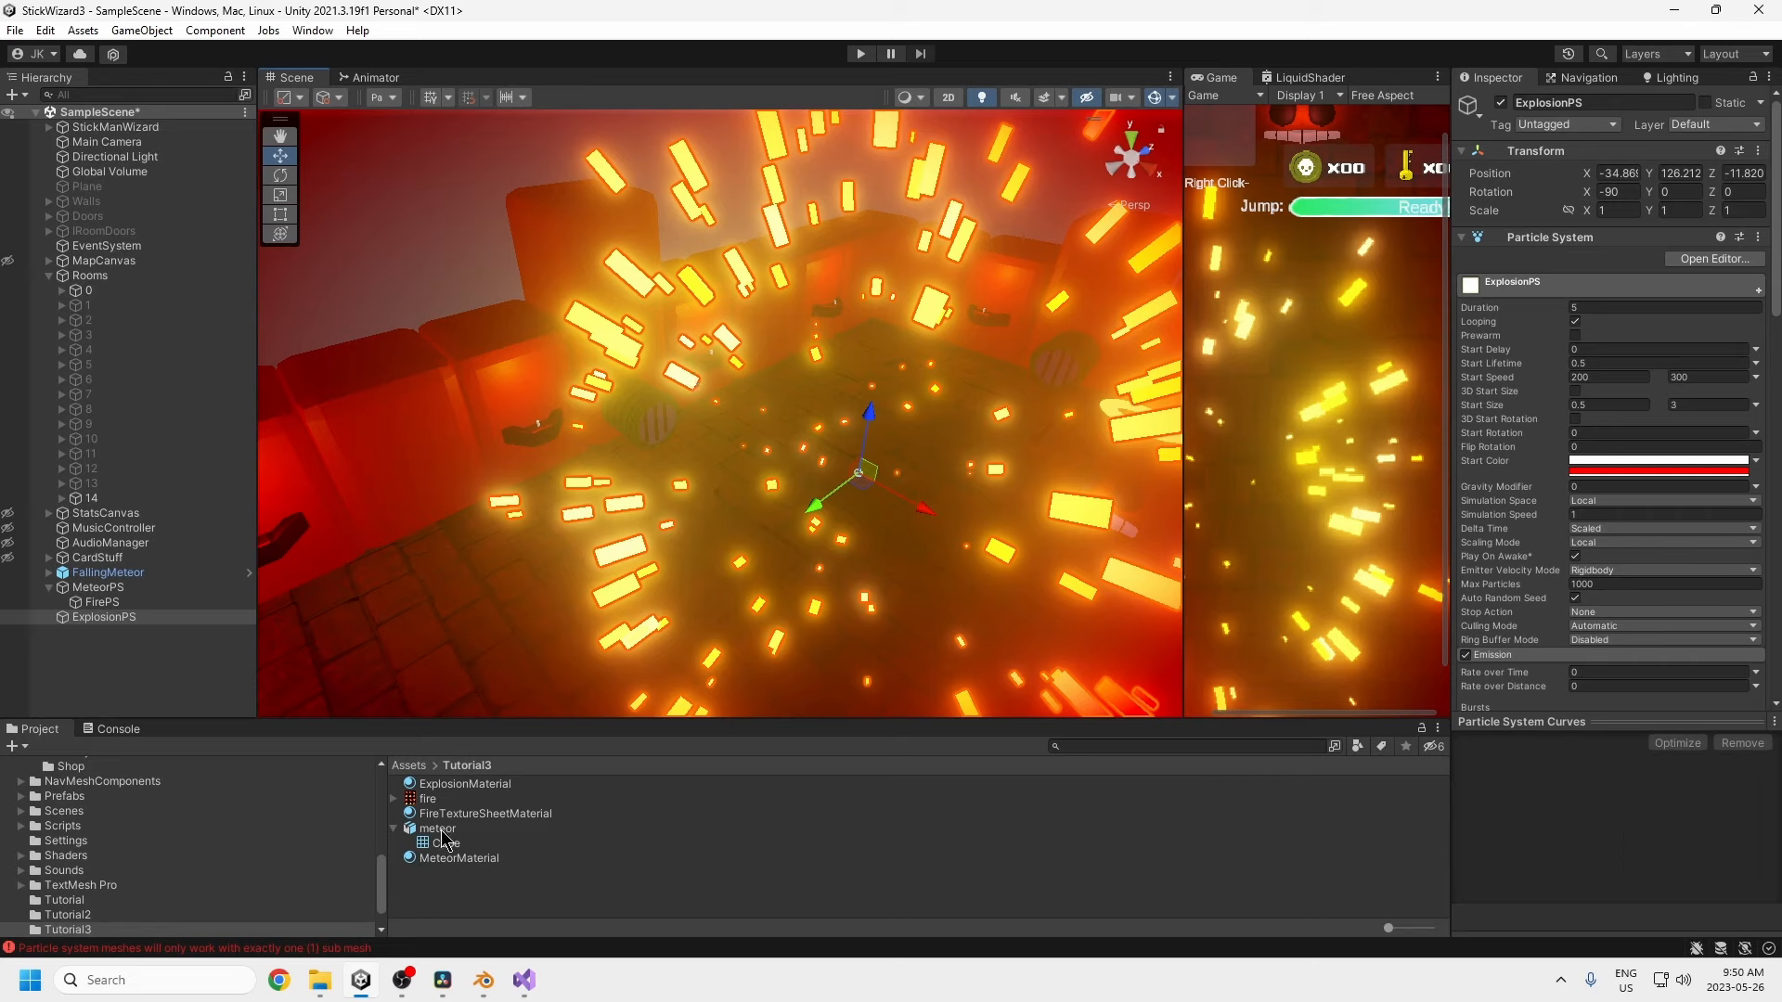
- Try the Multiply color mode on ExplosionMaterial and switch it back to Additive
{"action": "left_click", "coordinate": [465, 785]}
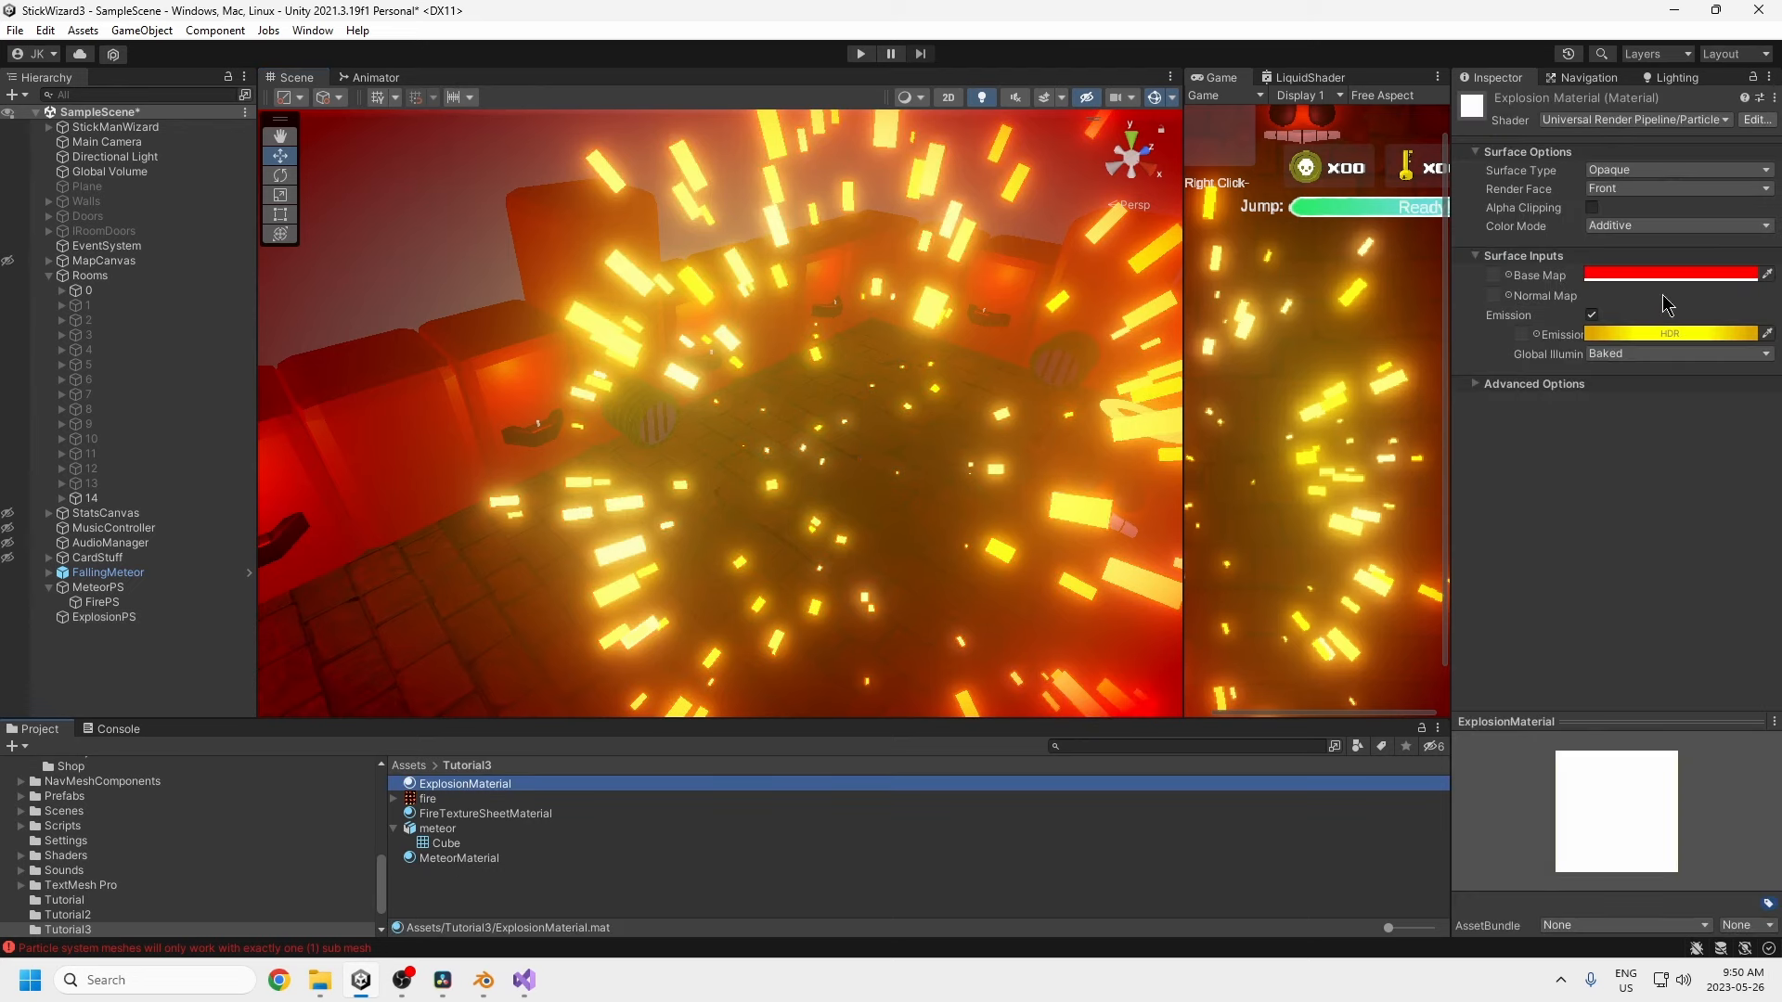
{"action": "left_click", "coordinate": [1629, 227]}
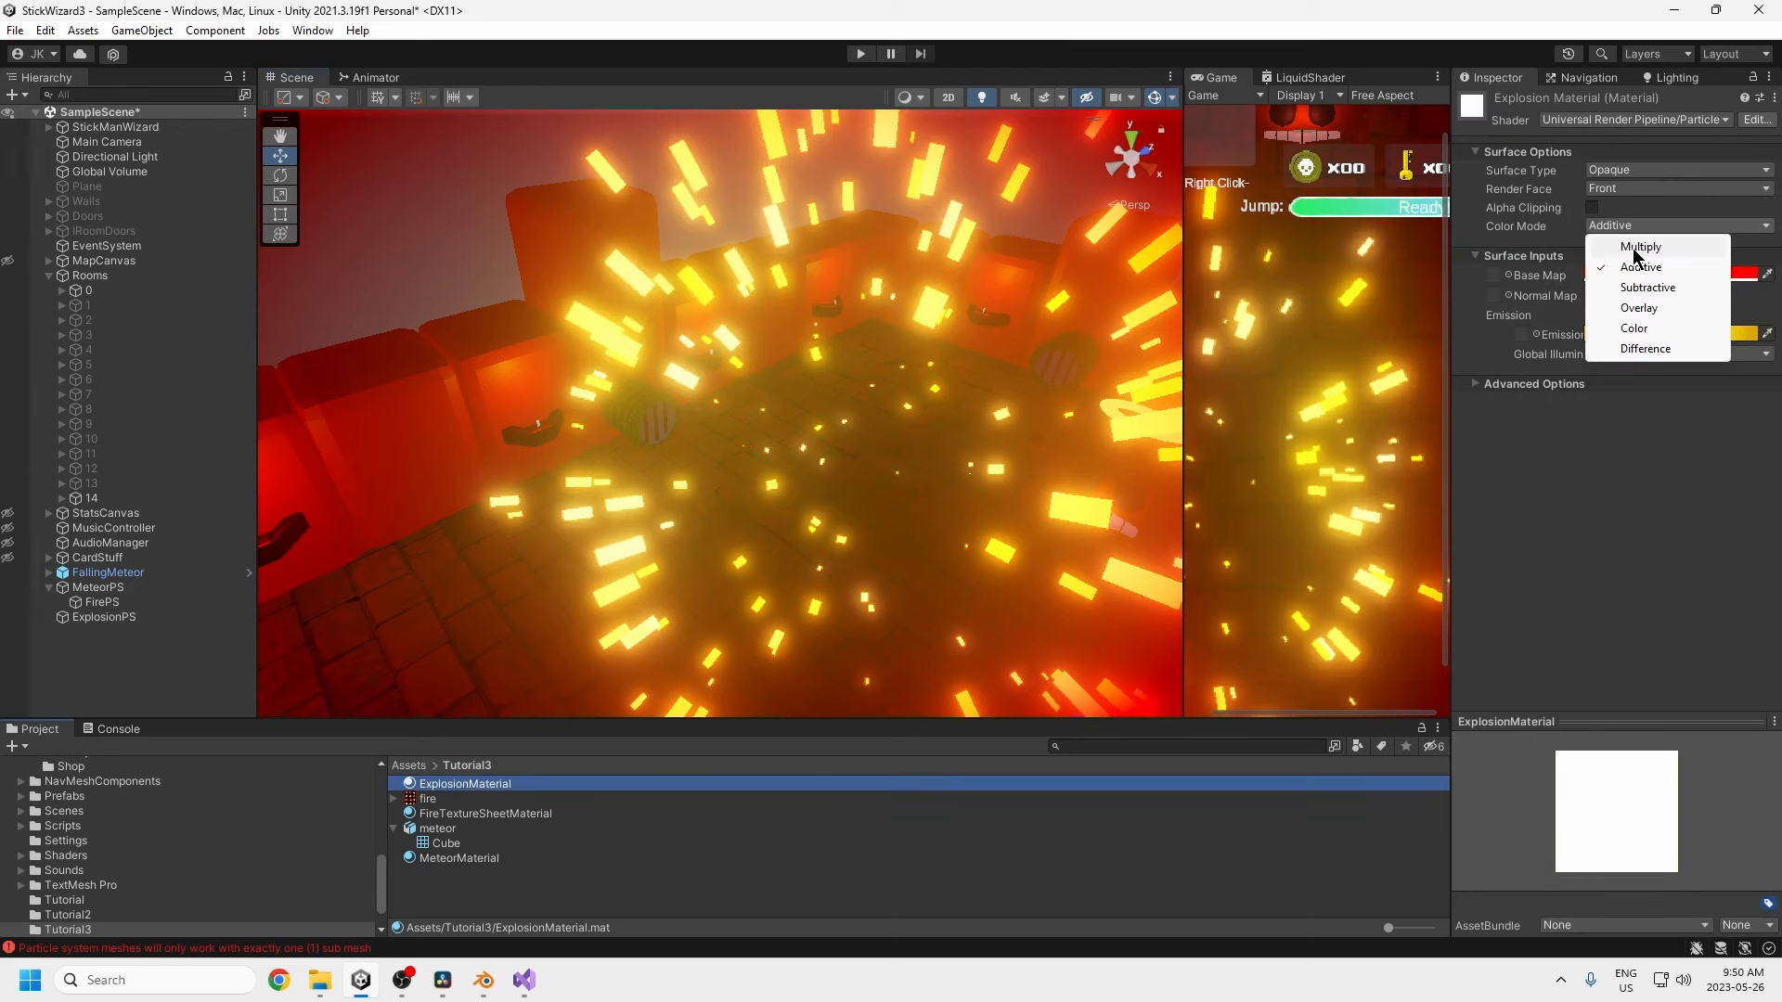
{"action": "left_click", "coordinate": [1639, 248]}
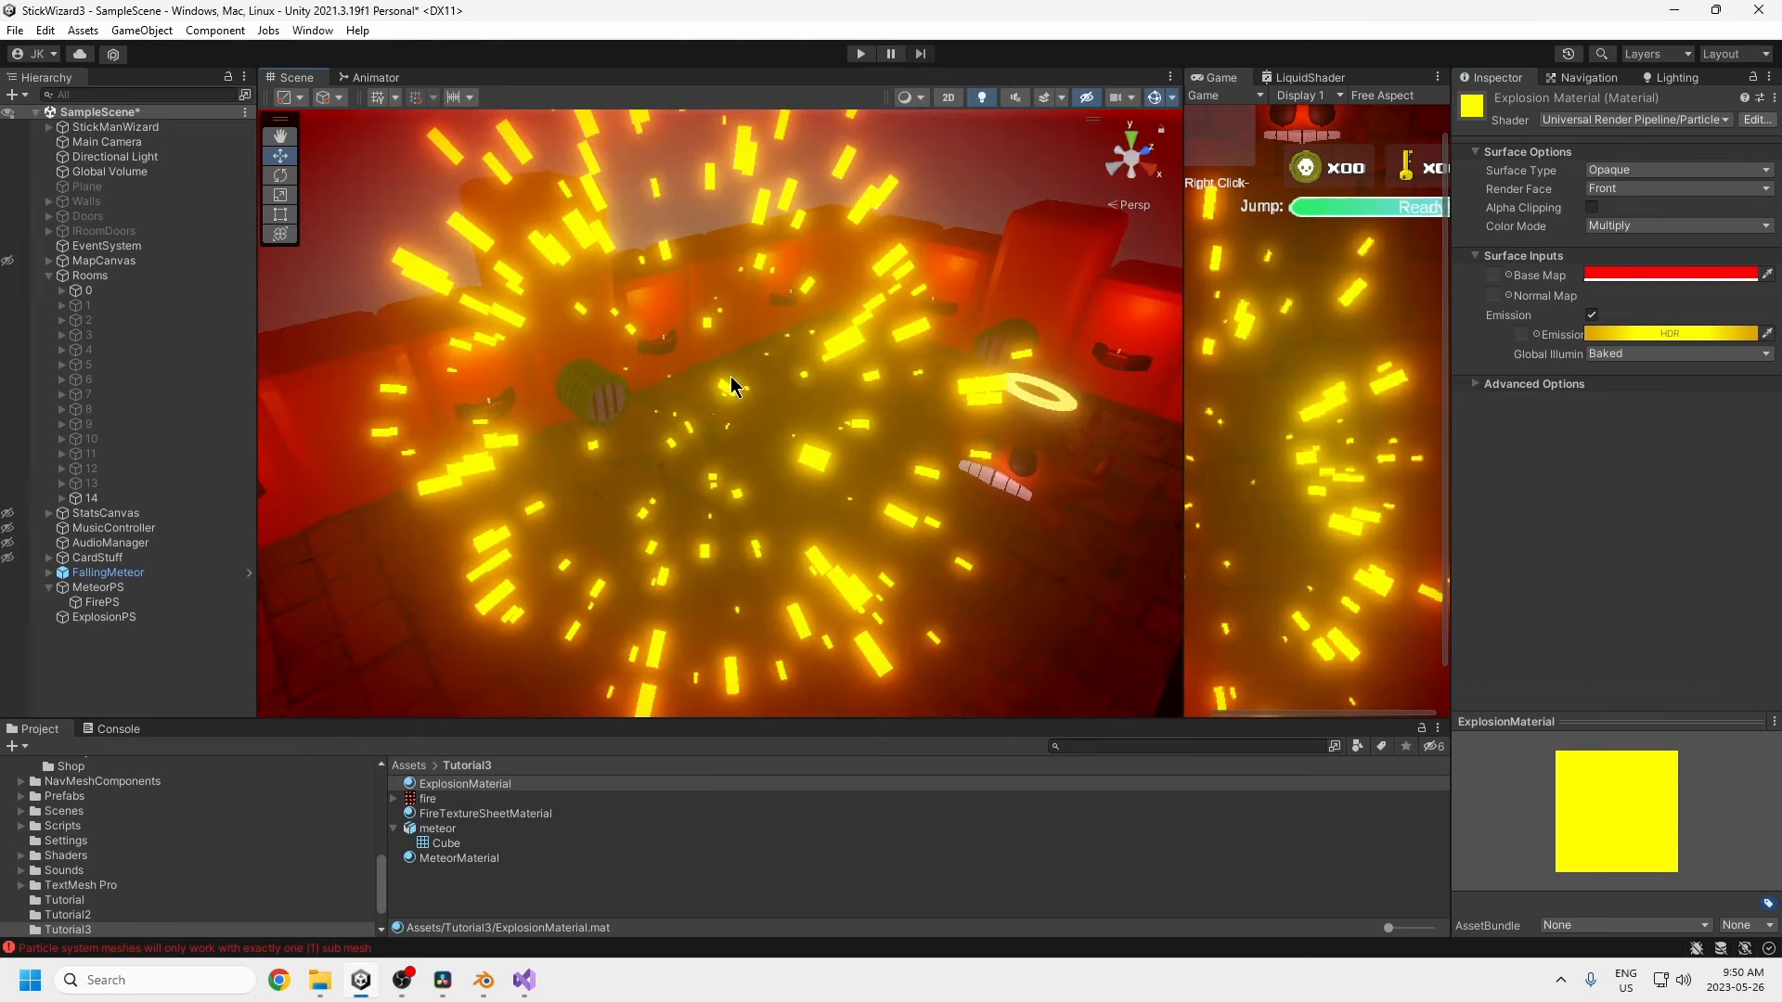
{"action": "left_click", "coordinate": [1639, 227]}
{"action": "left_click", "coordinate": [1638, 269]}
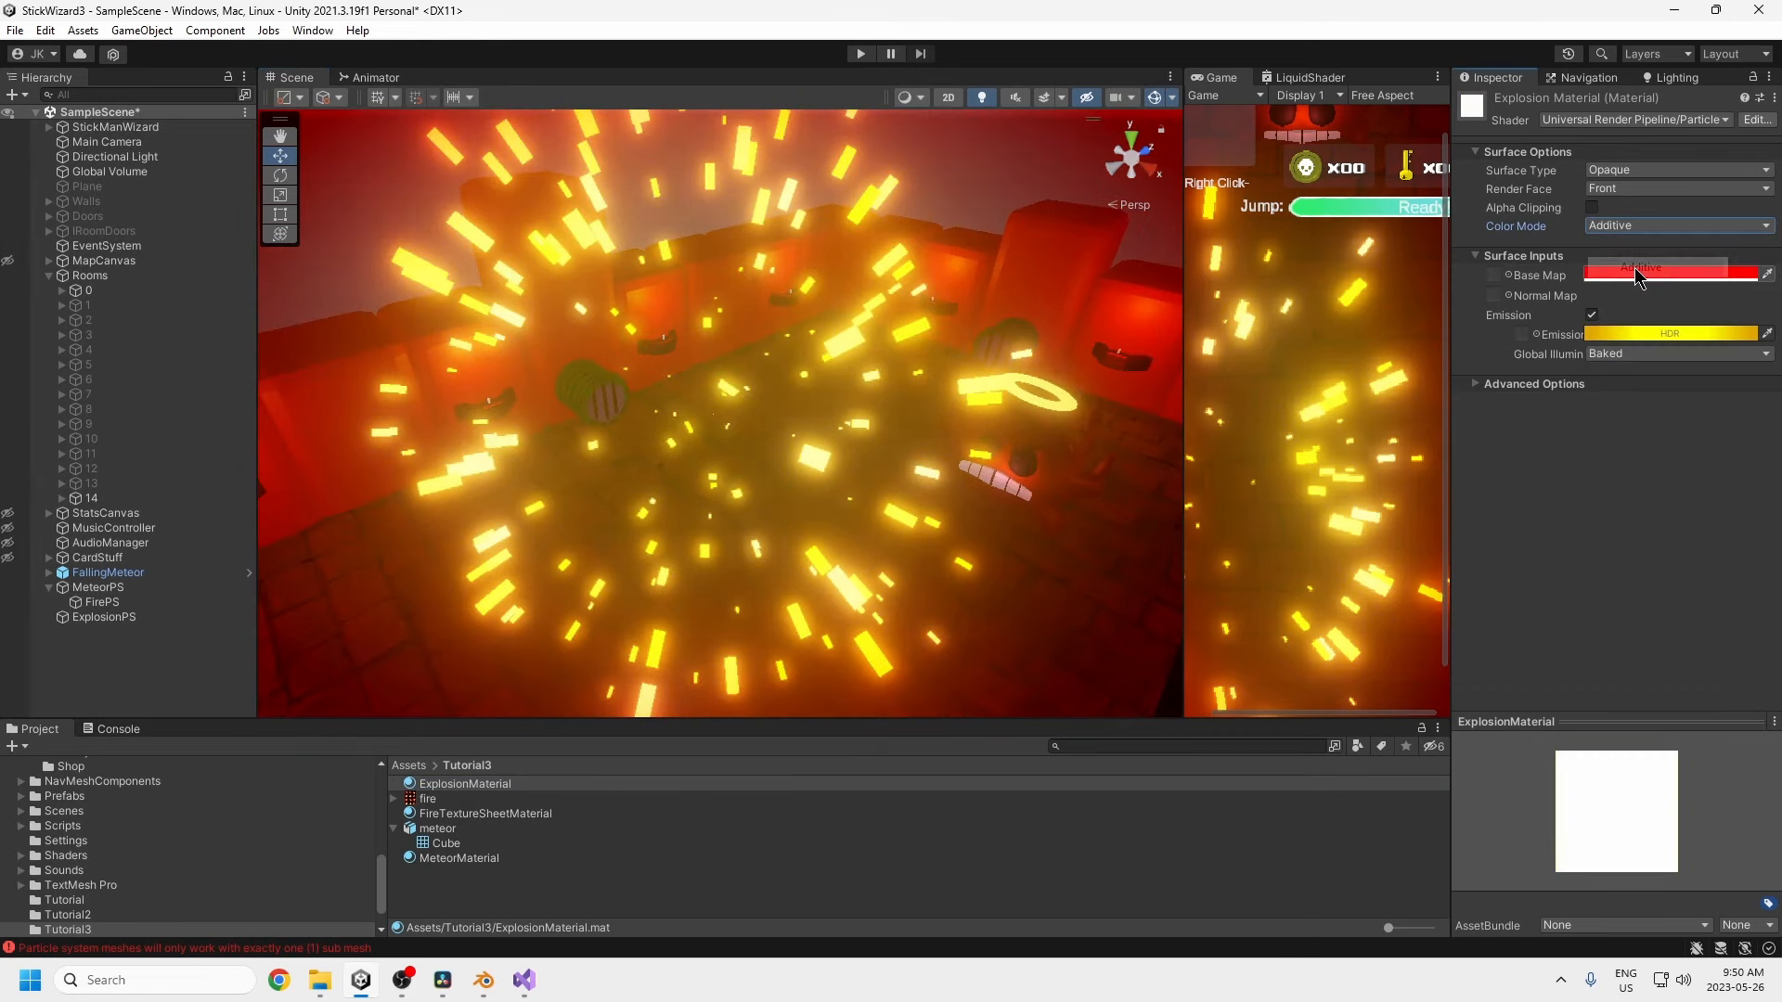
- Set ExplosionMaterial's base map color to yellow and its emission to a red HDR color with intensity 2.9
{"action": "left_click", "coordinate": [1655, 334]}
{"action": "left_click_drag", "start_coordinate": [1747, 501], "coordinate": [1753, 477]}
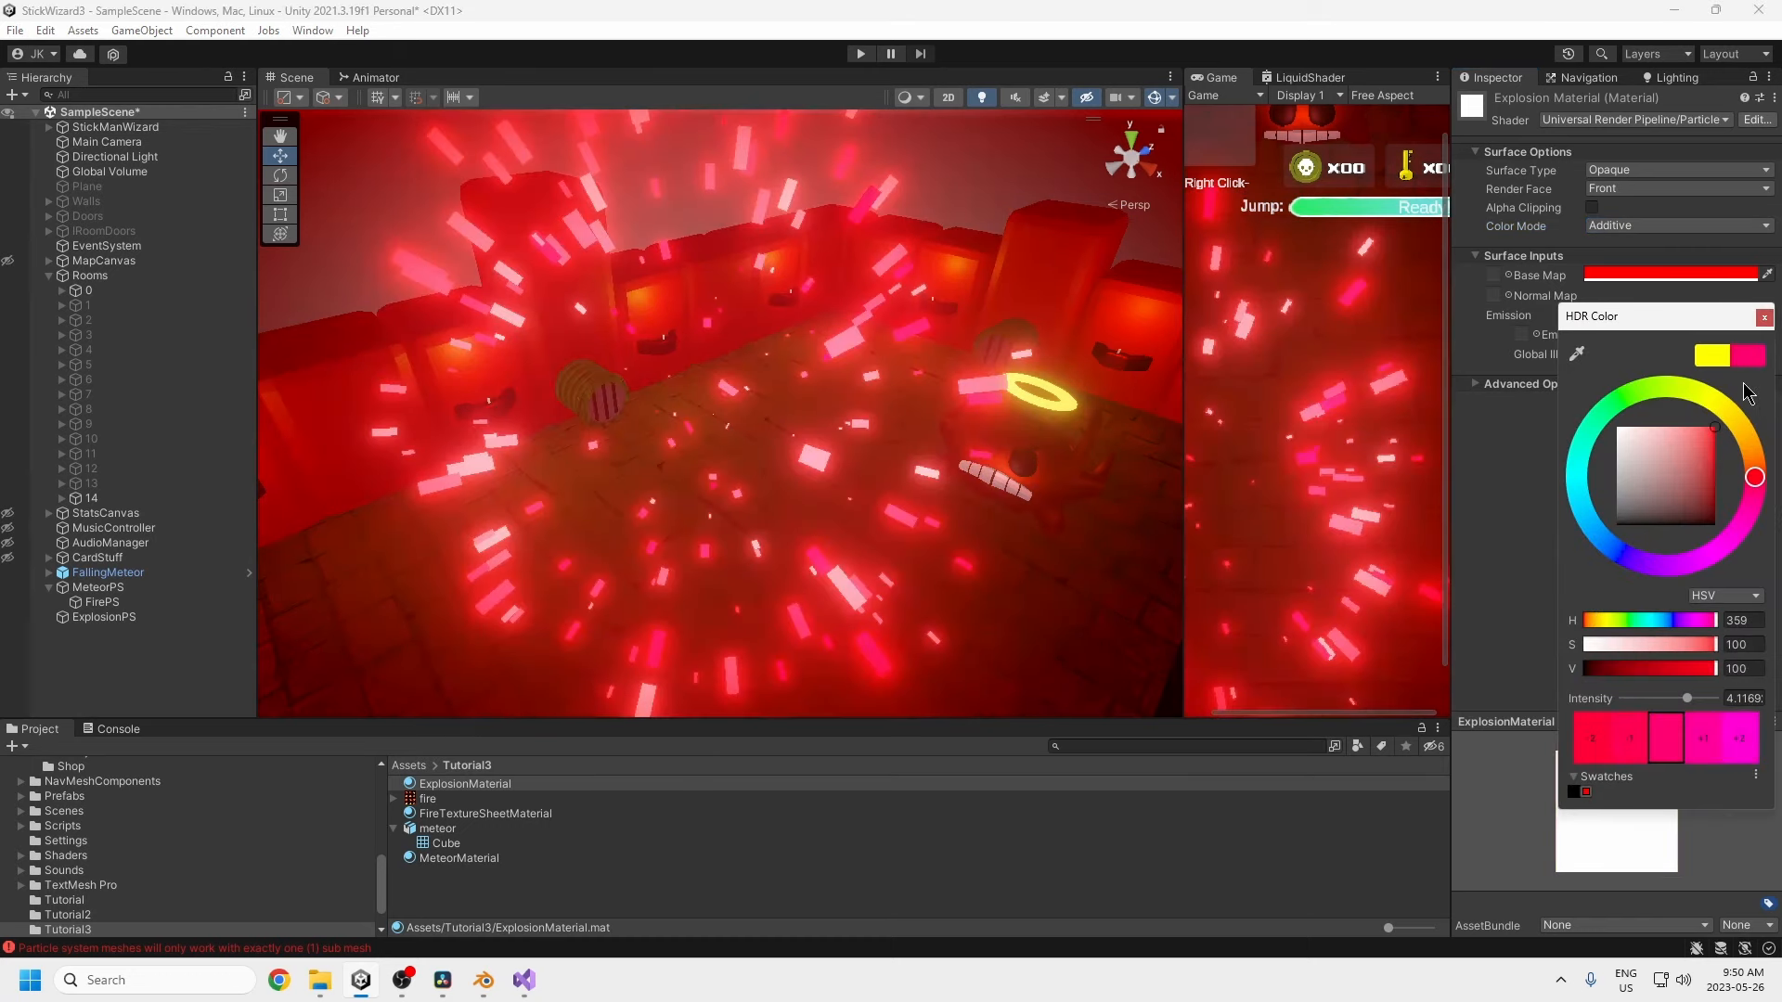
{"action": "left_click", "coordinate": [1764, 317]}
{"action": "left_click", "coordinate": [1671, 274]}
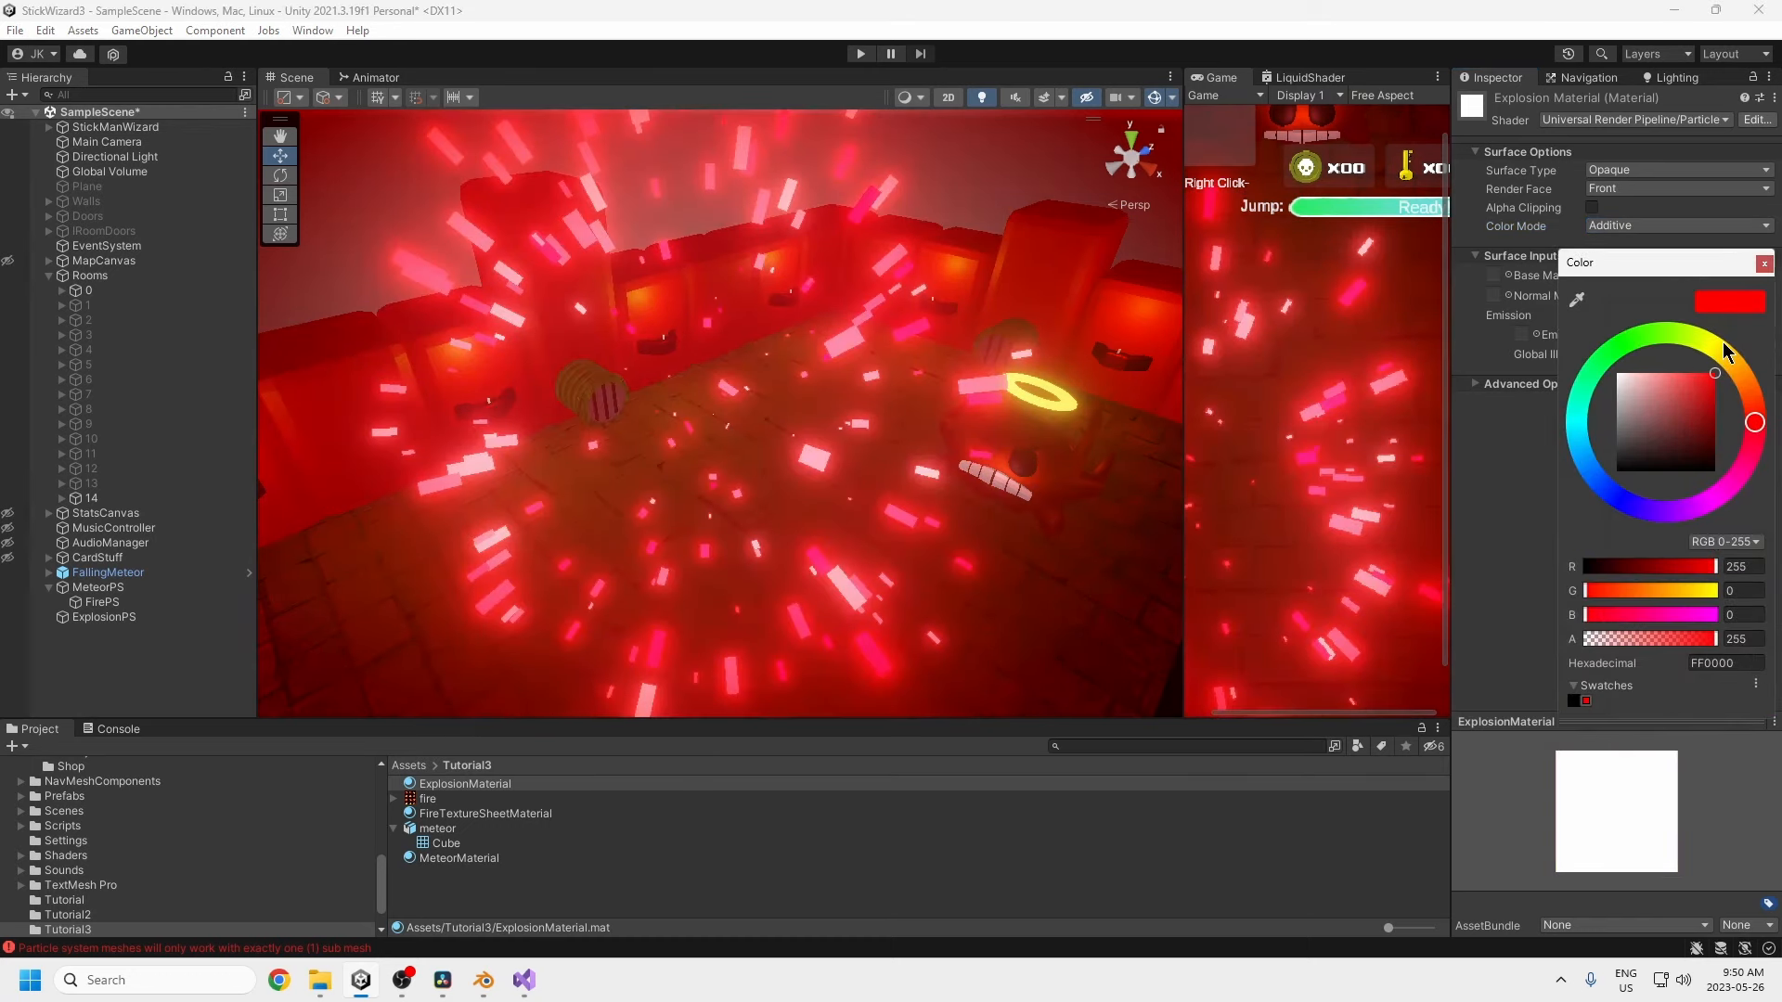
{"action": "left_click_drag", "start_coordinate": [1726, 351], "coordinate": [1718, 348]}
{"action": "left_click", "coordinate": [1764, 263]}
{"action": "left_click", "coordinate": [1670, 334]}
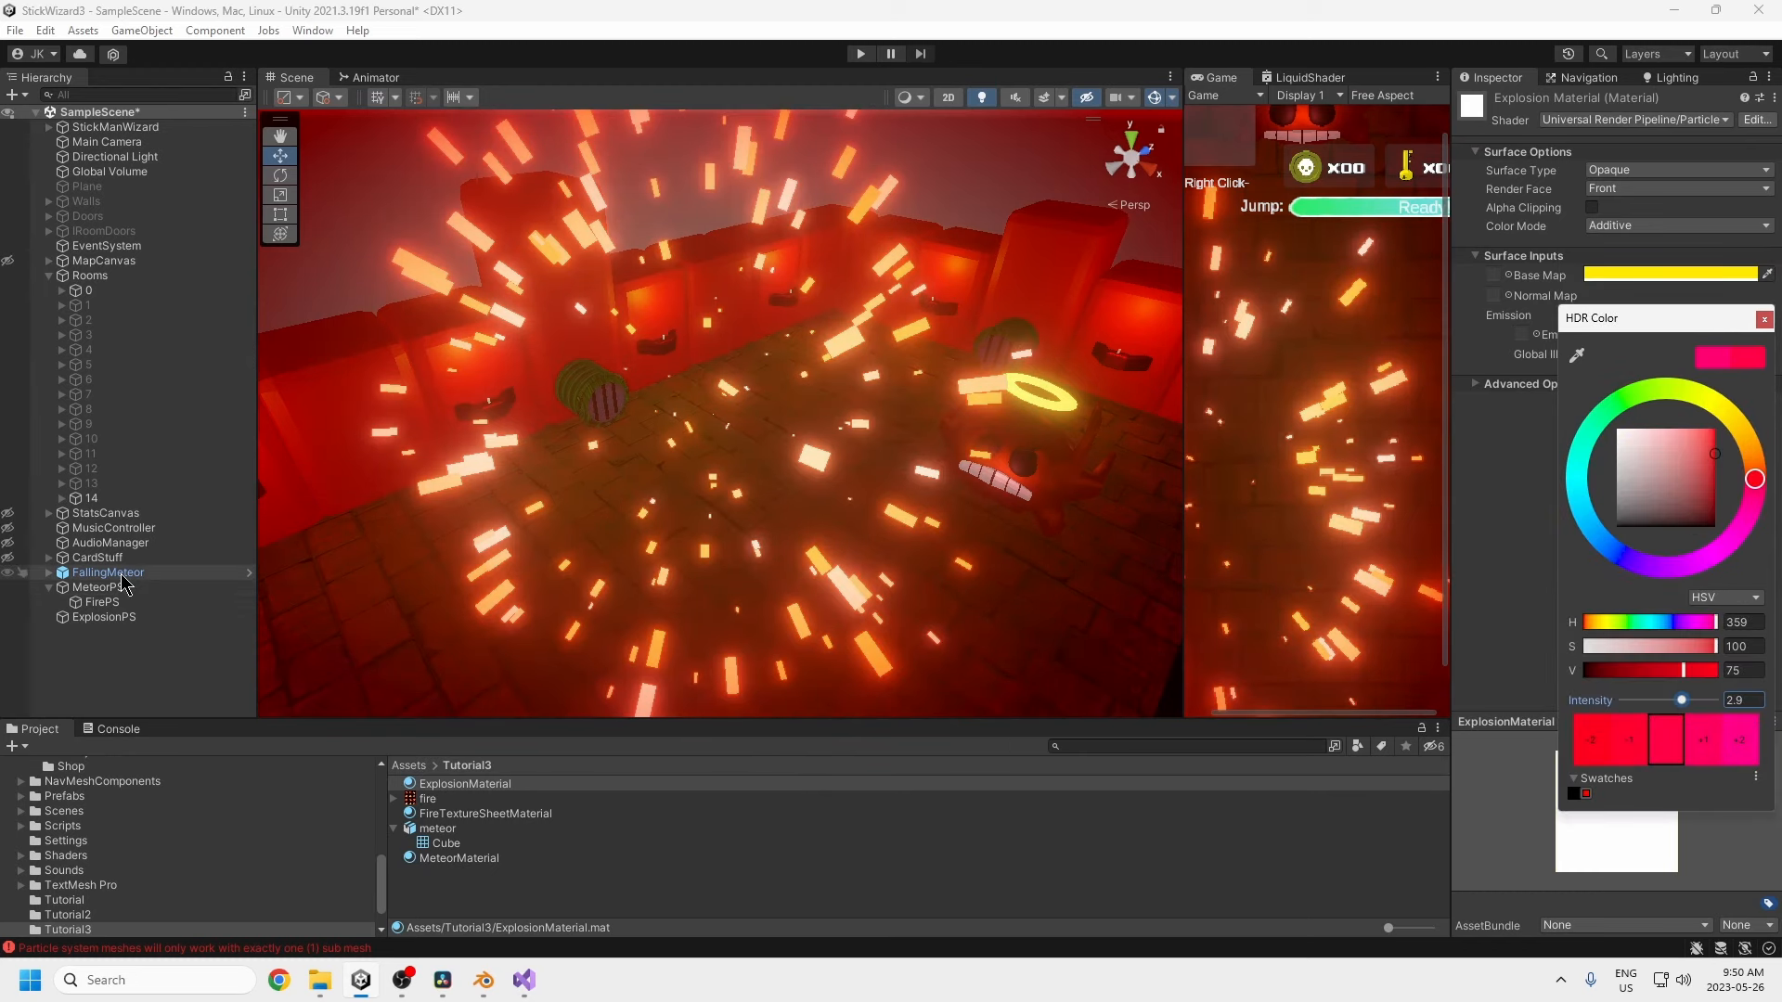
- Change the second of ExplosionPS's two random start colors to yellow (FFEB00)
{"action": "left_click", "coordinate": [105, 617]}
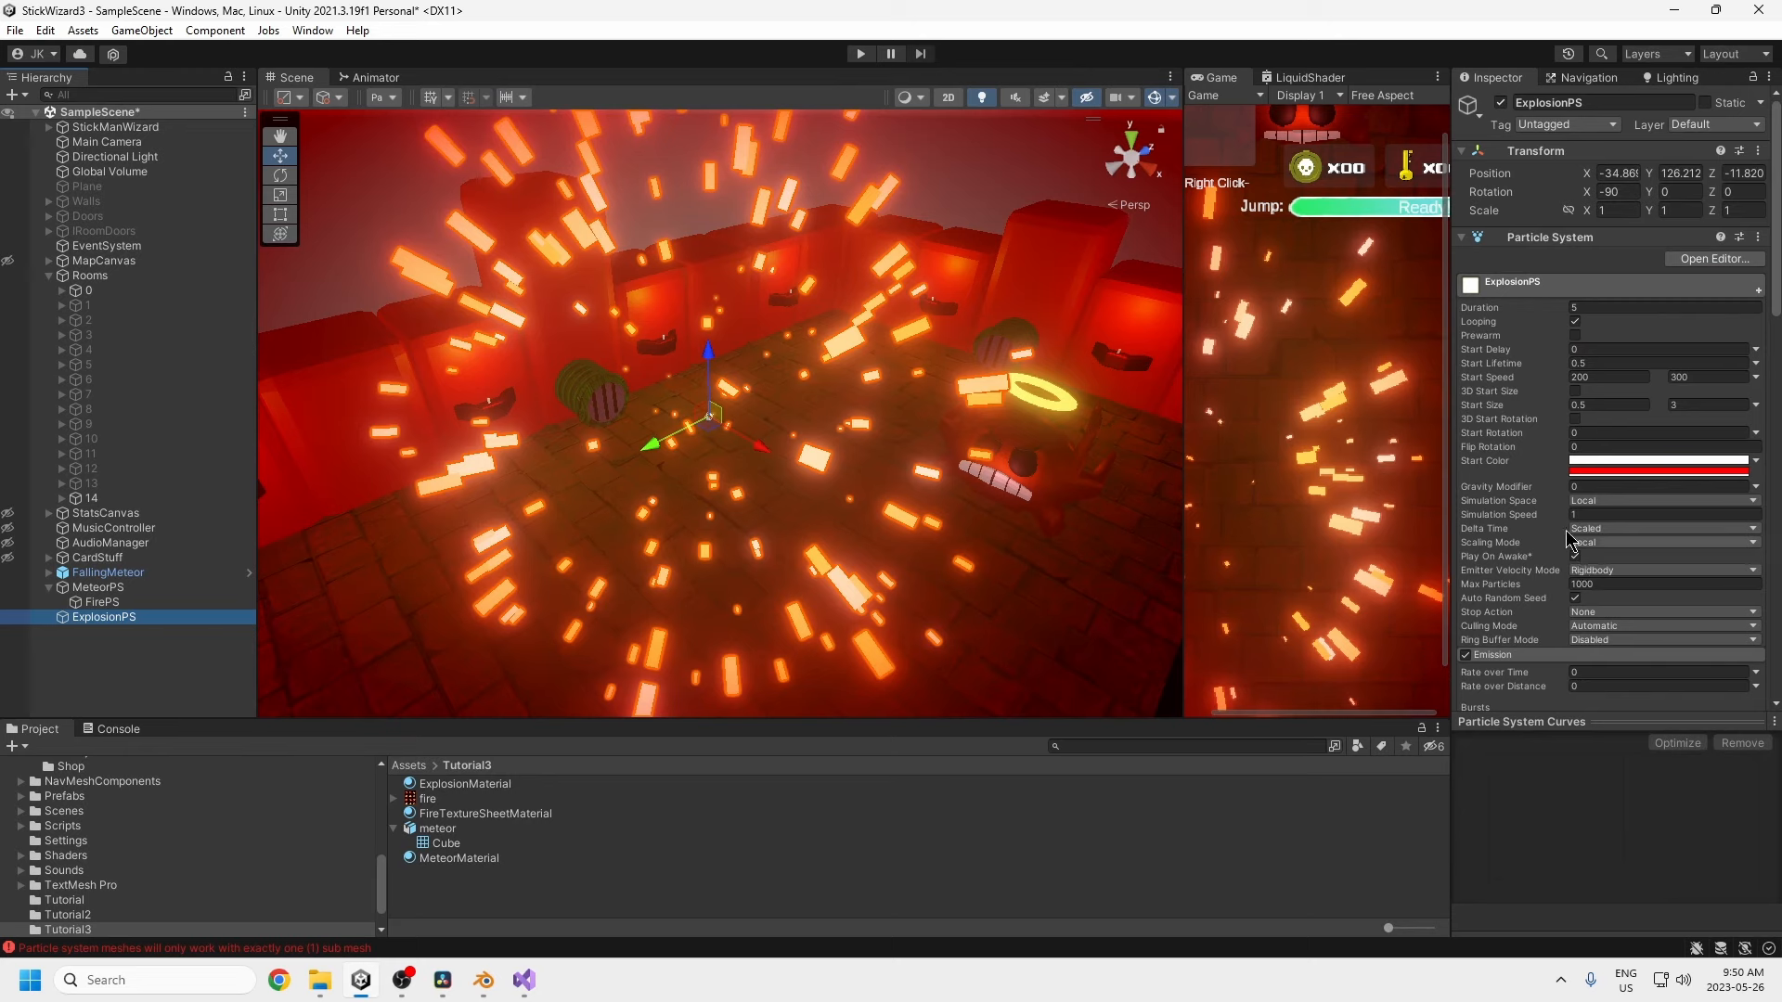
{"action": "left_click", "coordinate": [1595, 477]}
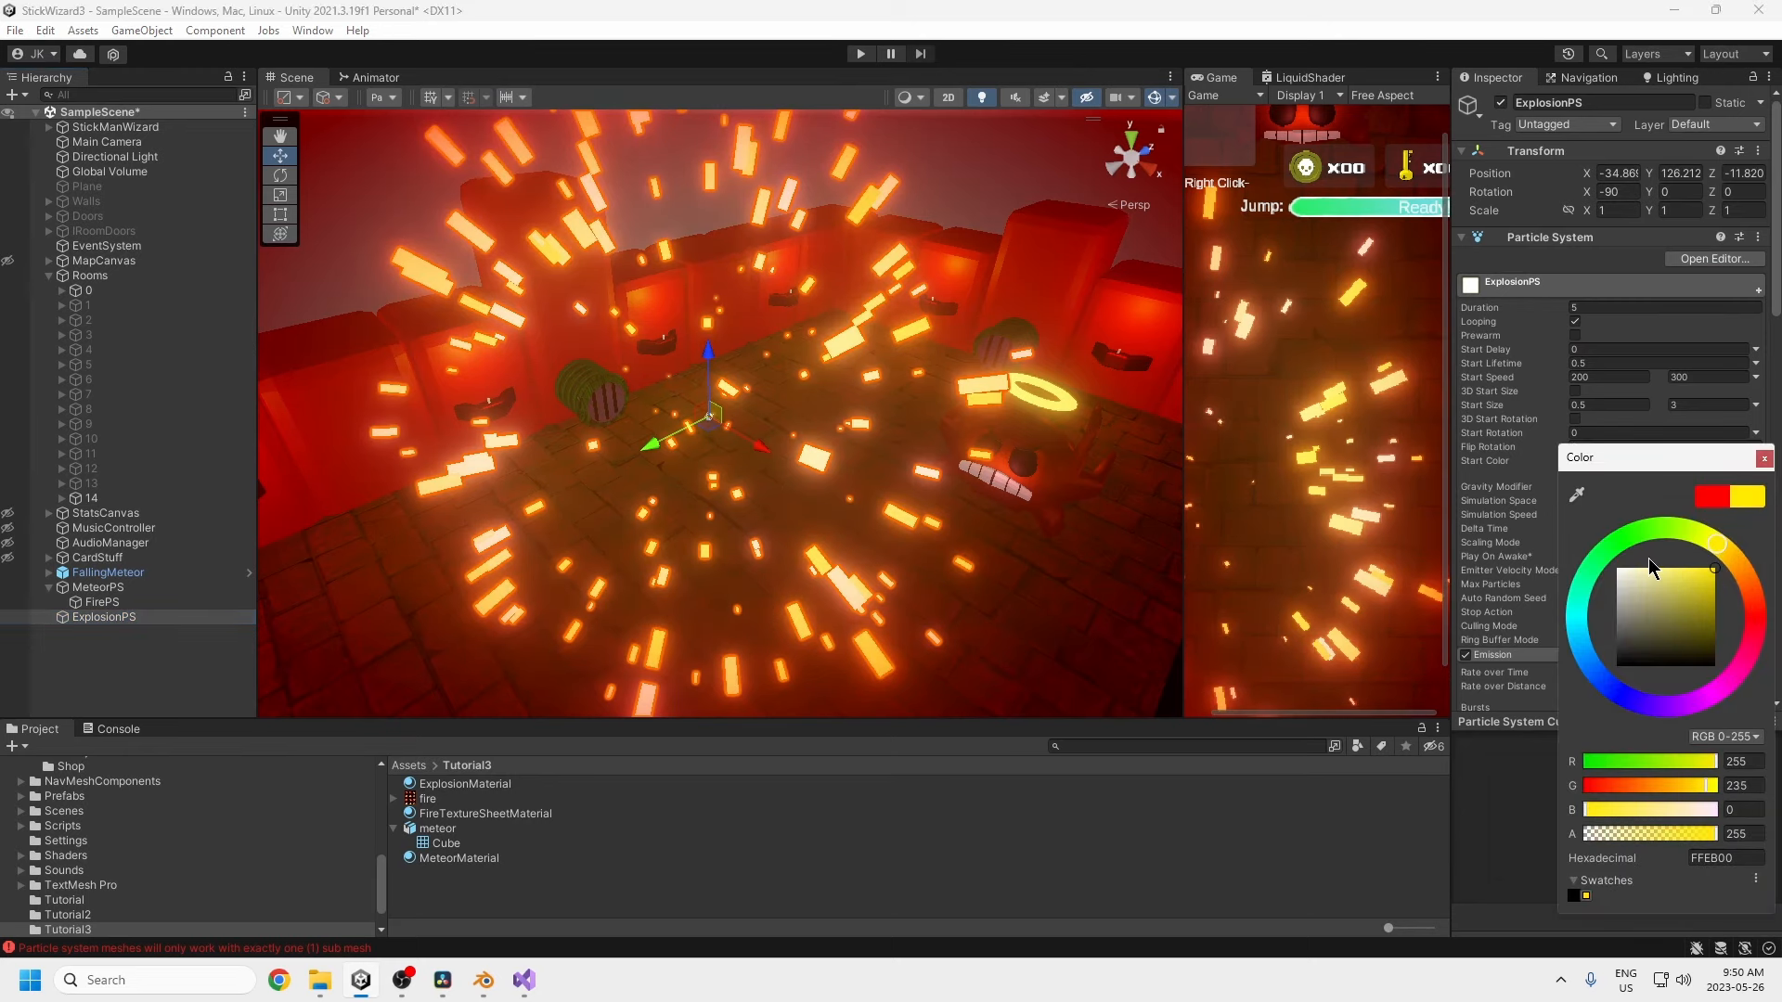
- Increase the length scale of ExplosionPS's stretched billboards and set the maximum start size to 1
{"action": "scroll", "coordinate": [1634, 470], "scroll_direction": "down", "scroll_amount": 5}
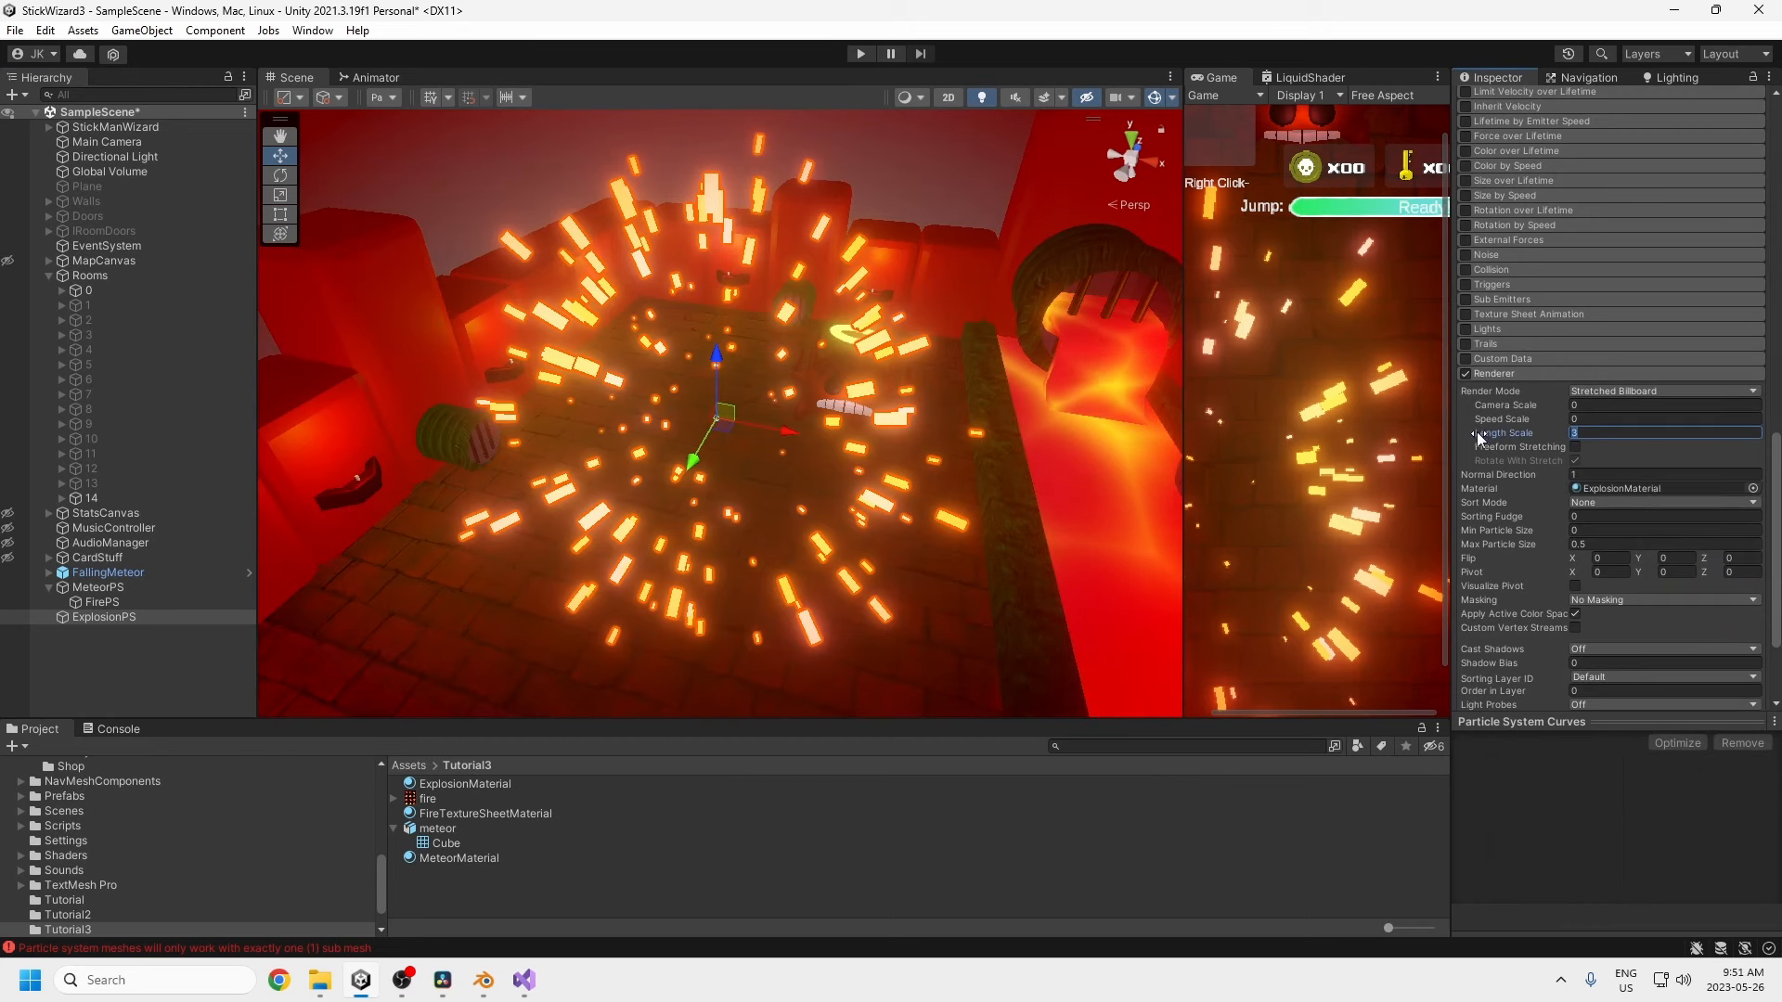
{"action": "scroll", "coordinate": [1612, 513], "scroll_direction": "up", "scroll_amount": 5}
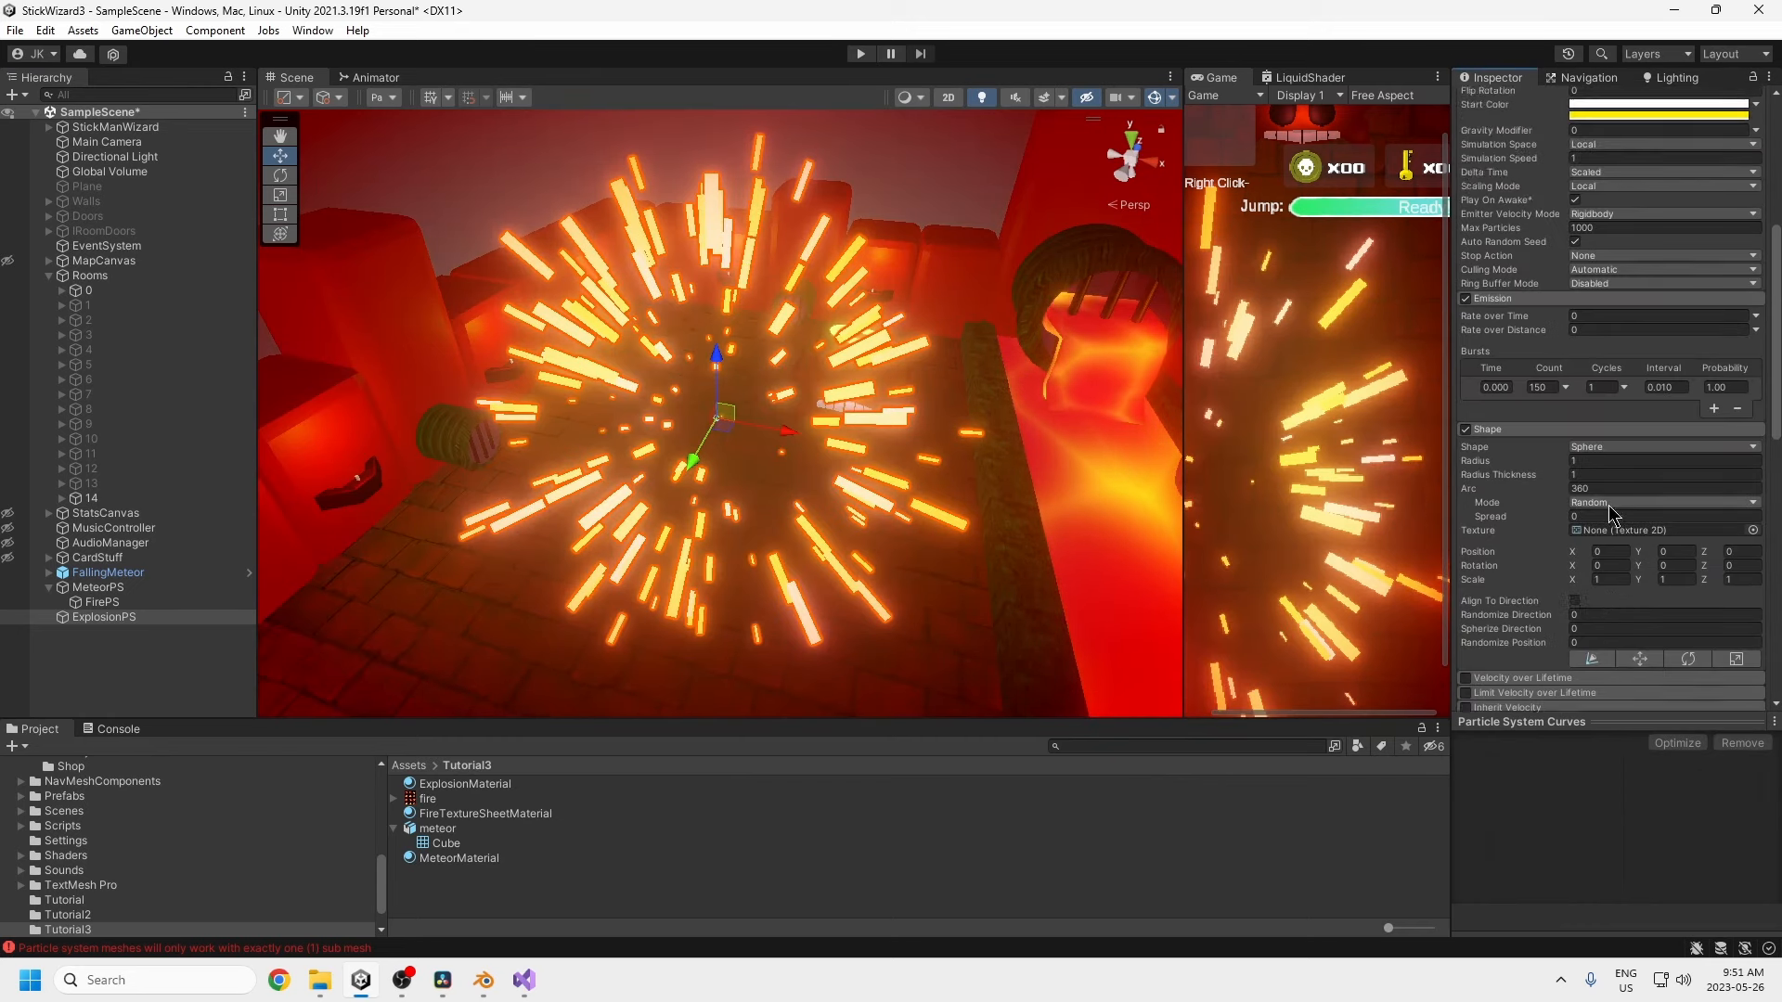
{"action": "scroll", "coordinate": [1611, 513], "scroll_direction": "up", "scroll_amount": 5}
{"action": "type", "text": "1"}
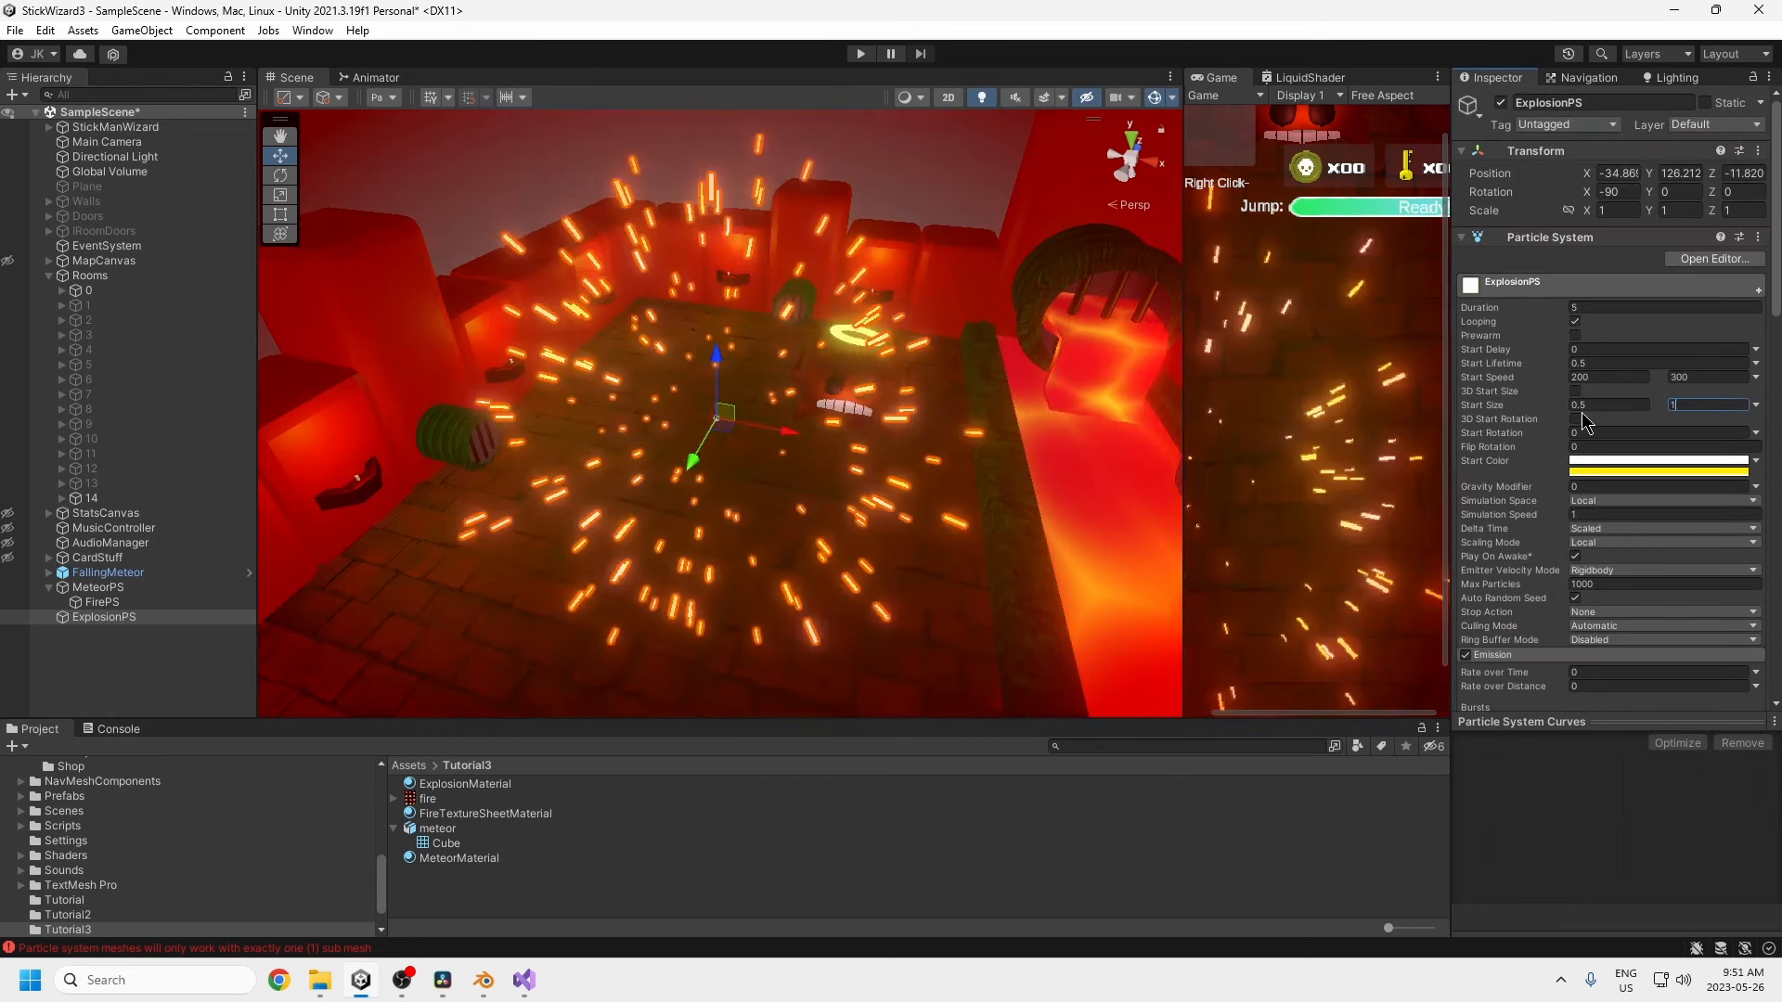
- Replay the burst several times and set ExplosionPS's start speed to random between 100 and 200
{"action": "left_click", "coordinate": [464, 126]}
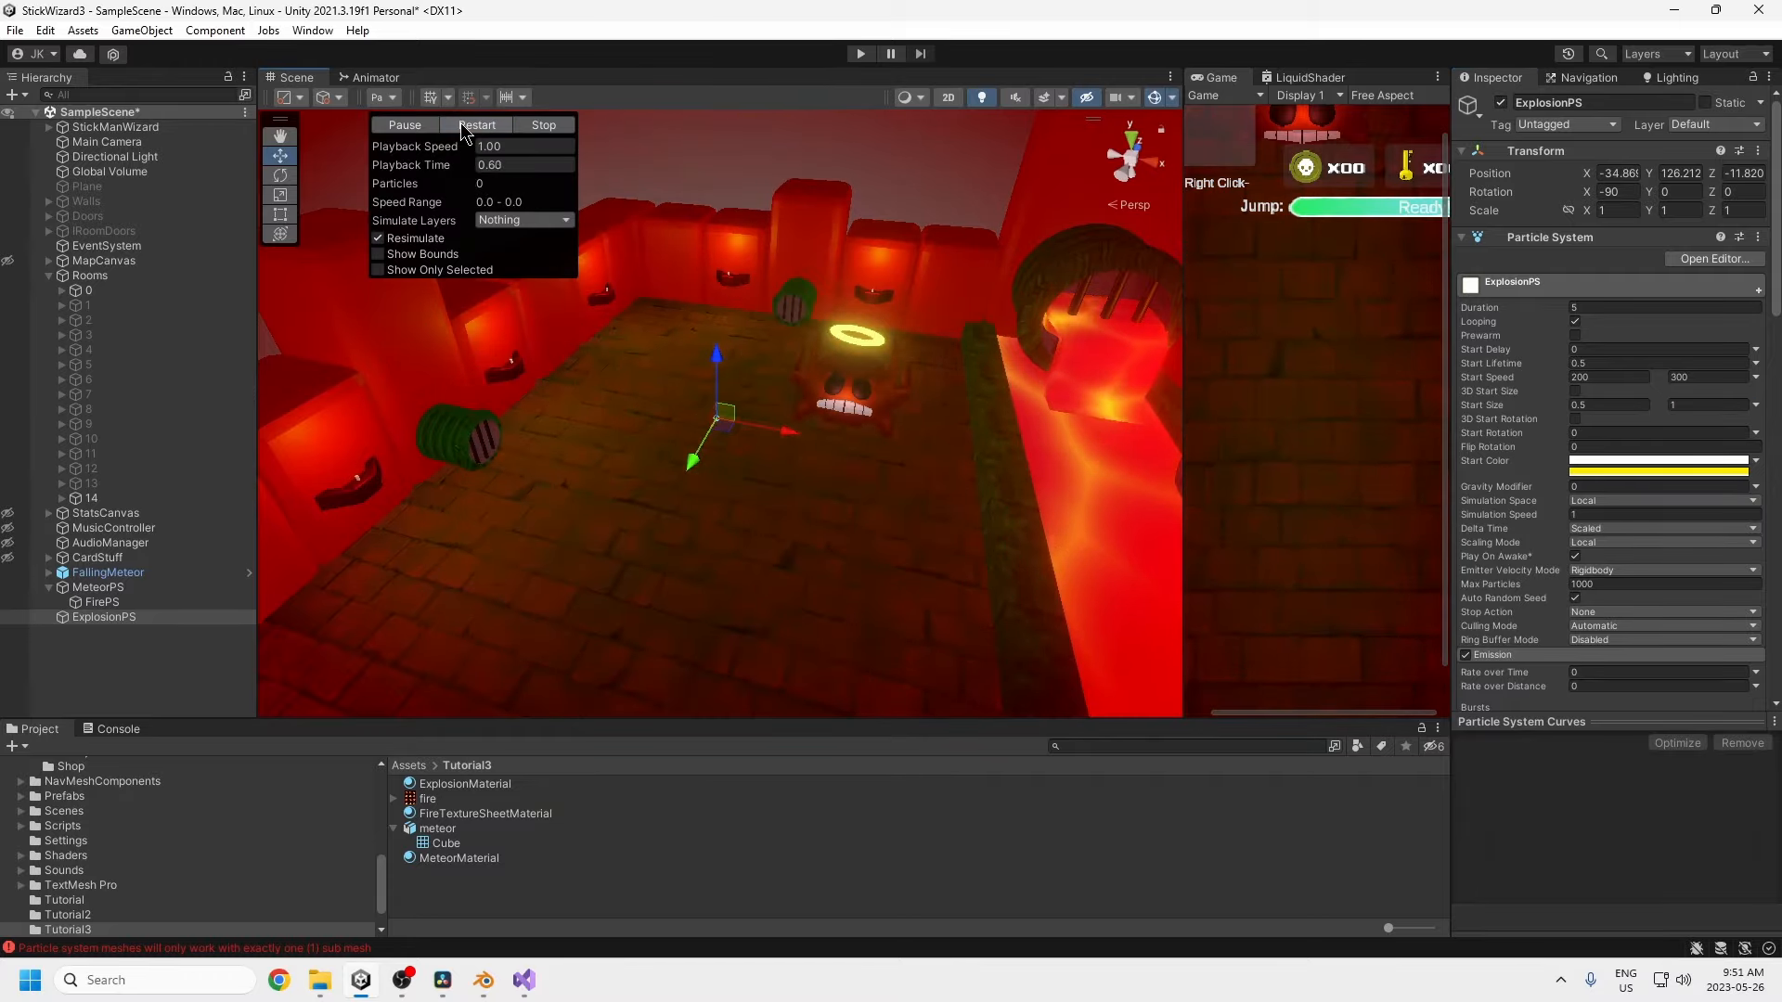
{"action": "left_click", "coordinate": [463, 127]}
{"action": "left_click", "coordinate": [463, 127]}
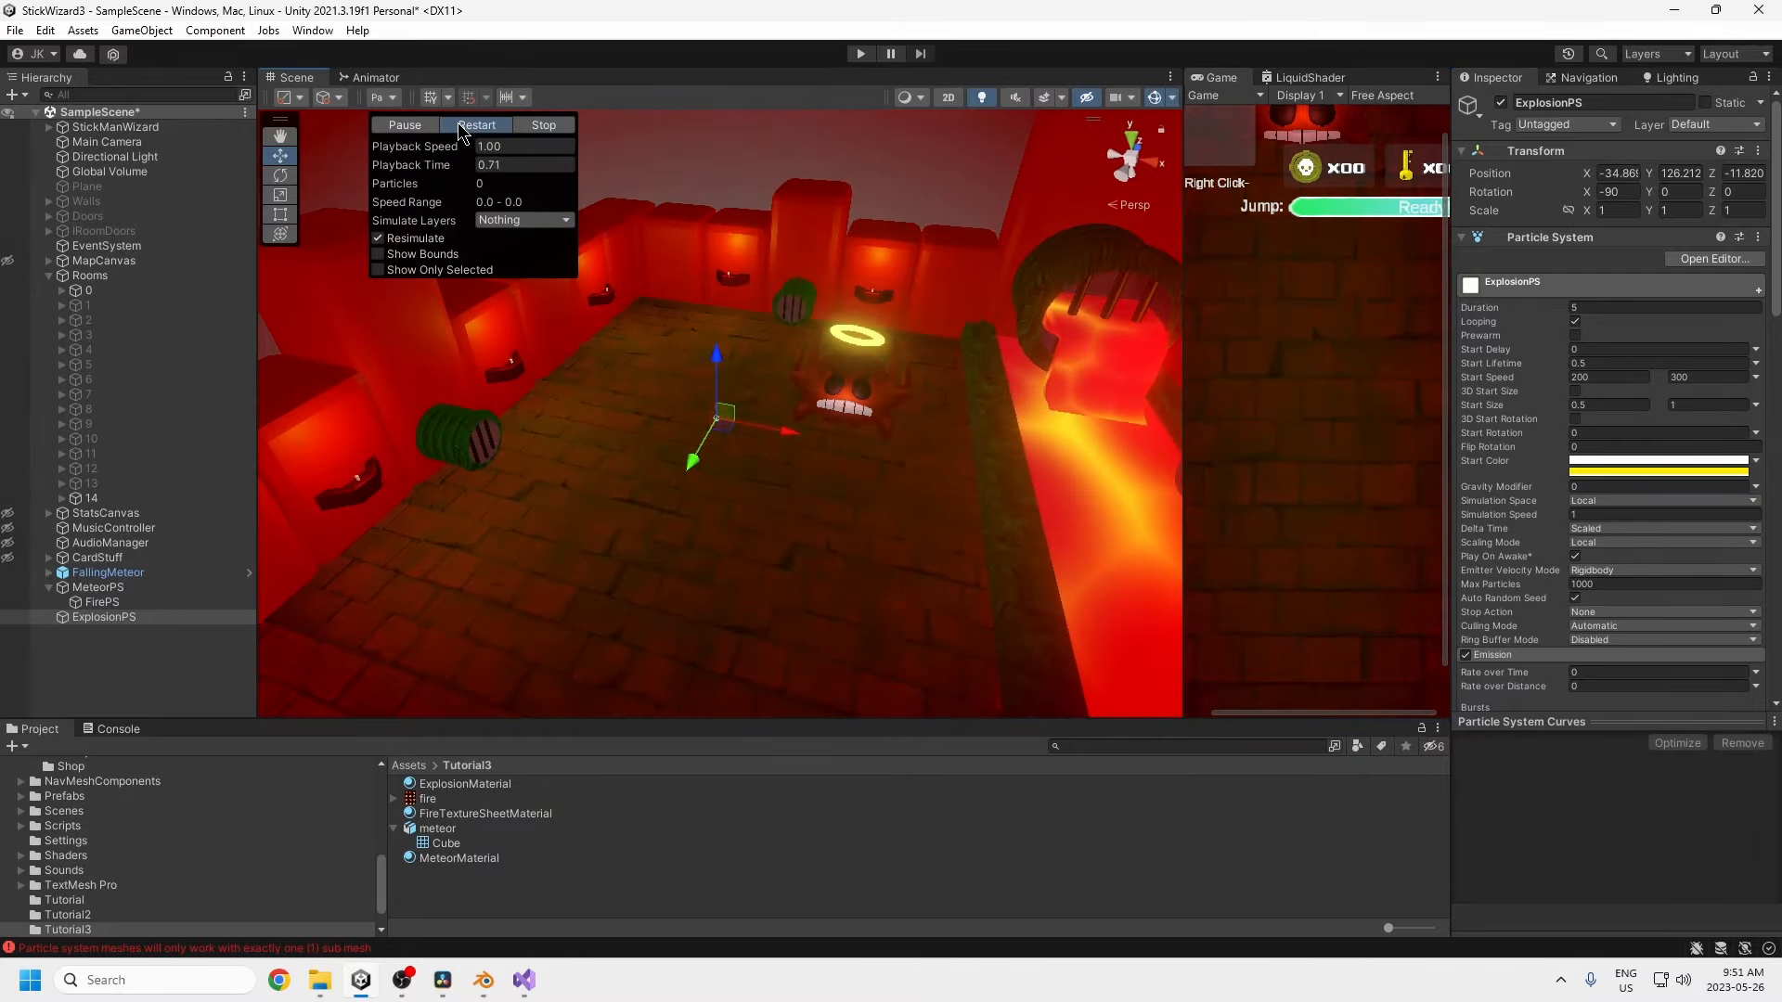
{"action": "left_click", "coordinate": [463, 127]}
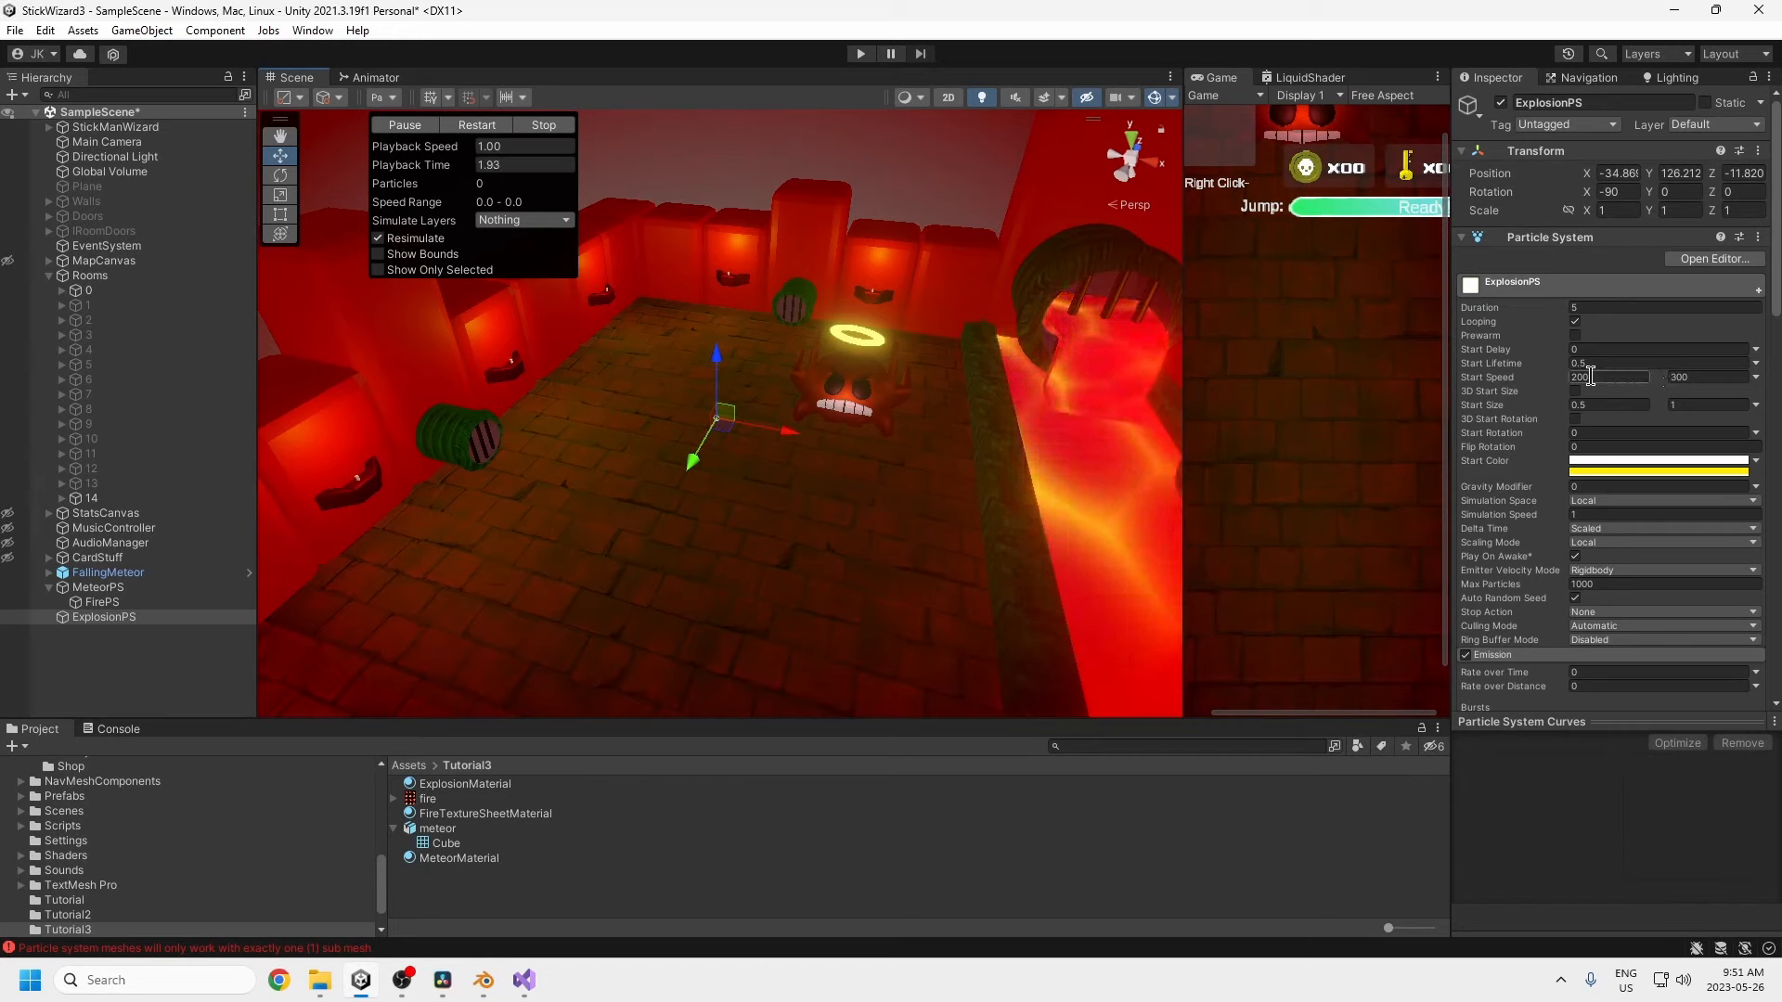
{"action": "left_click", "coordinate": [1585, 377]}
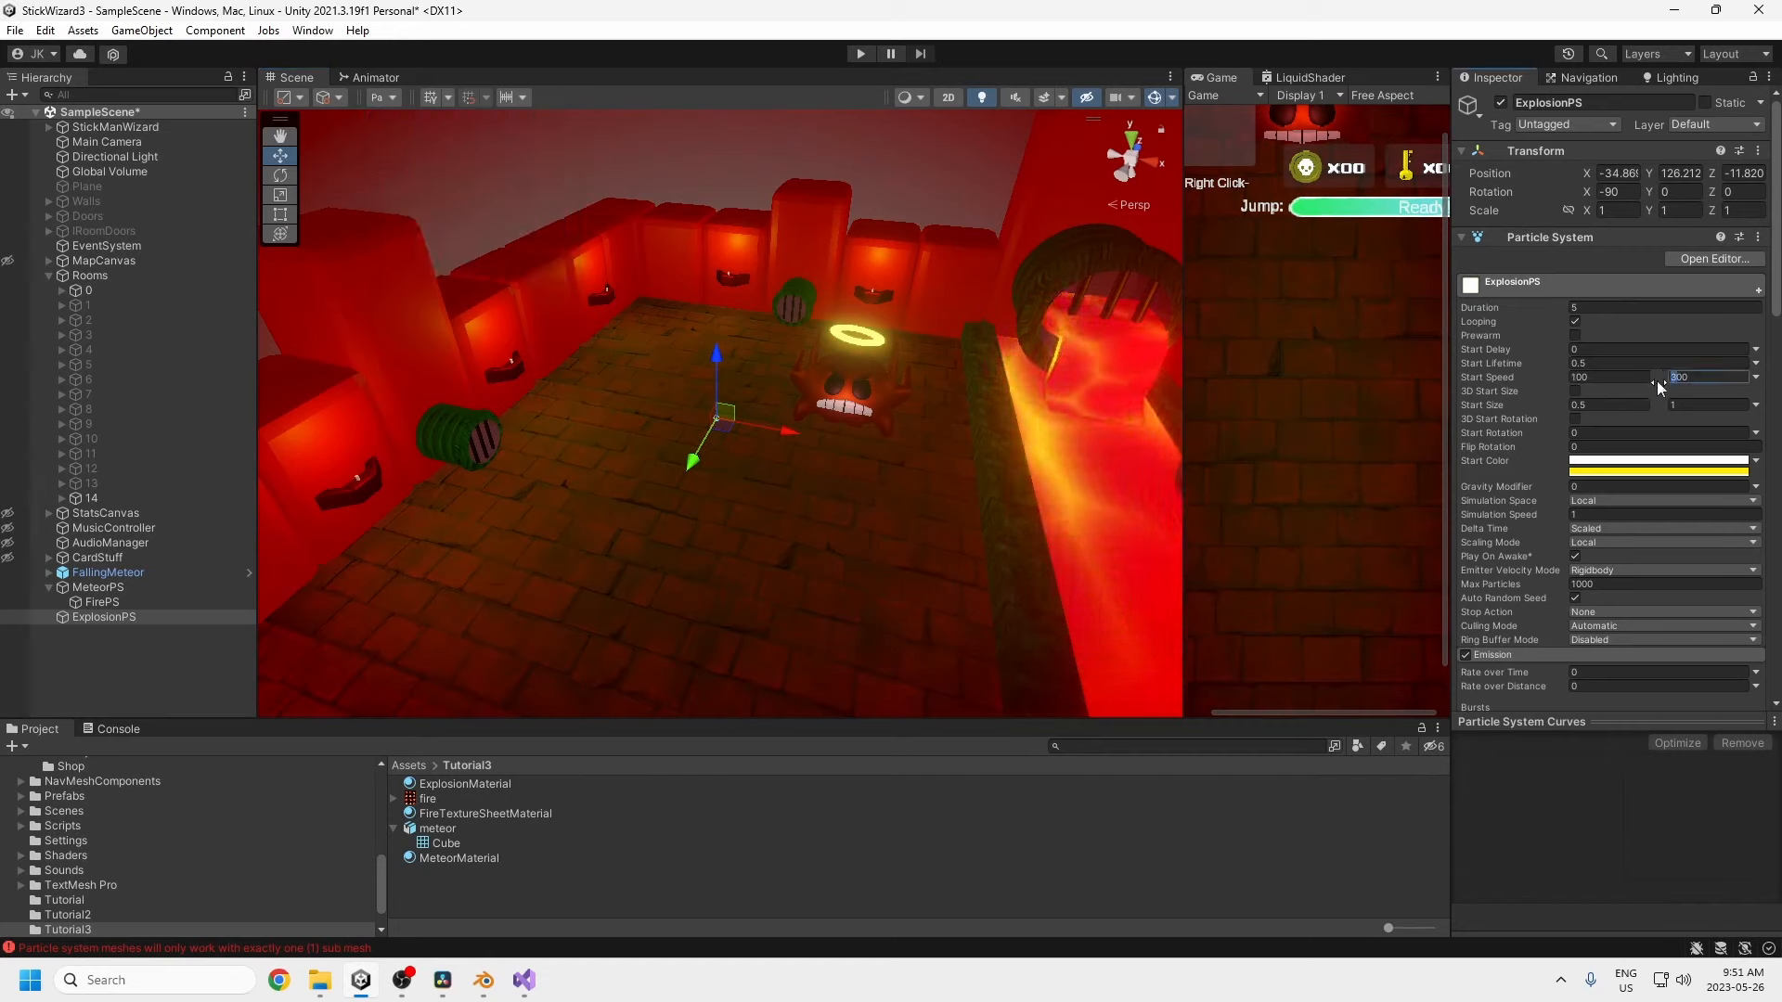
{"action": "left_click", "coordinate": [385, 99]}
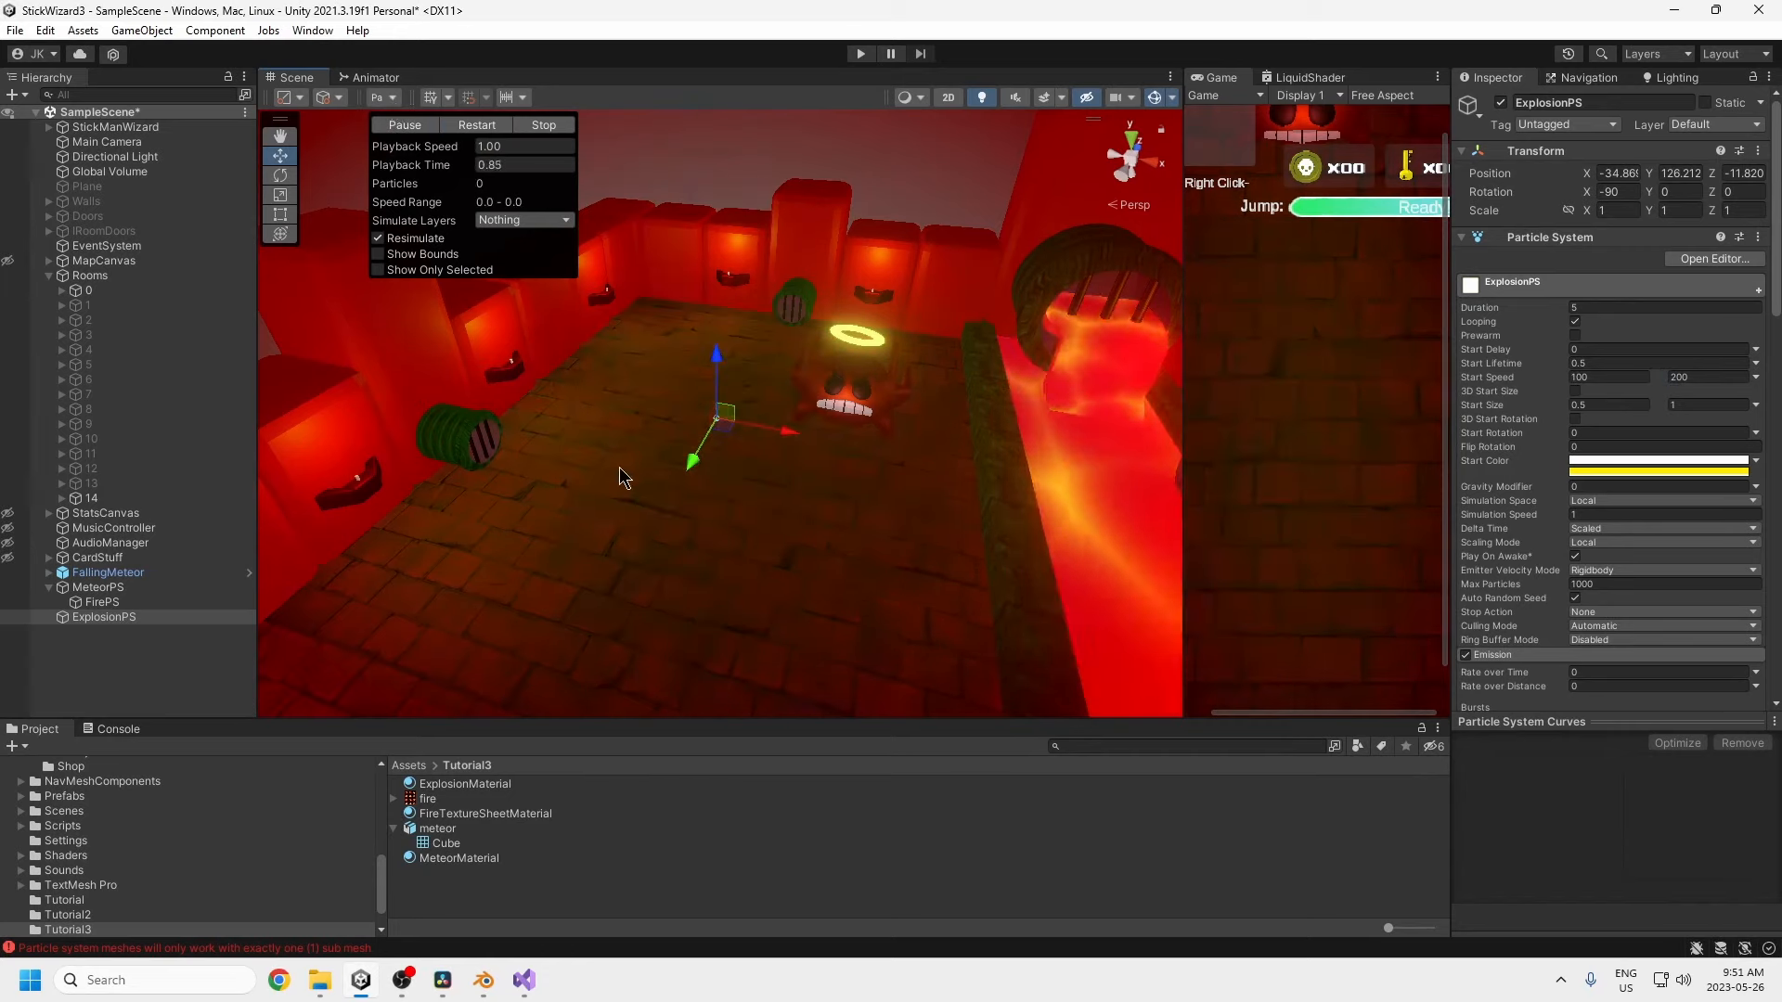
- Lower ExplosionPS toward the room floor to a Y position of 34.3 and replay the burst there
{"action": "left_click_drag", "start_coordinate": [618, 471], "coordinate": [853, 484], "text": "alt"}
{"action": "scroll", "coordinate": [854, 485], "scroll_direction": "down", "scroll_amount": 2}
{"action": "left_click_drag", "start_coordinate": [736, 354], "coordinate": [597, 632]}
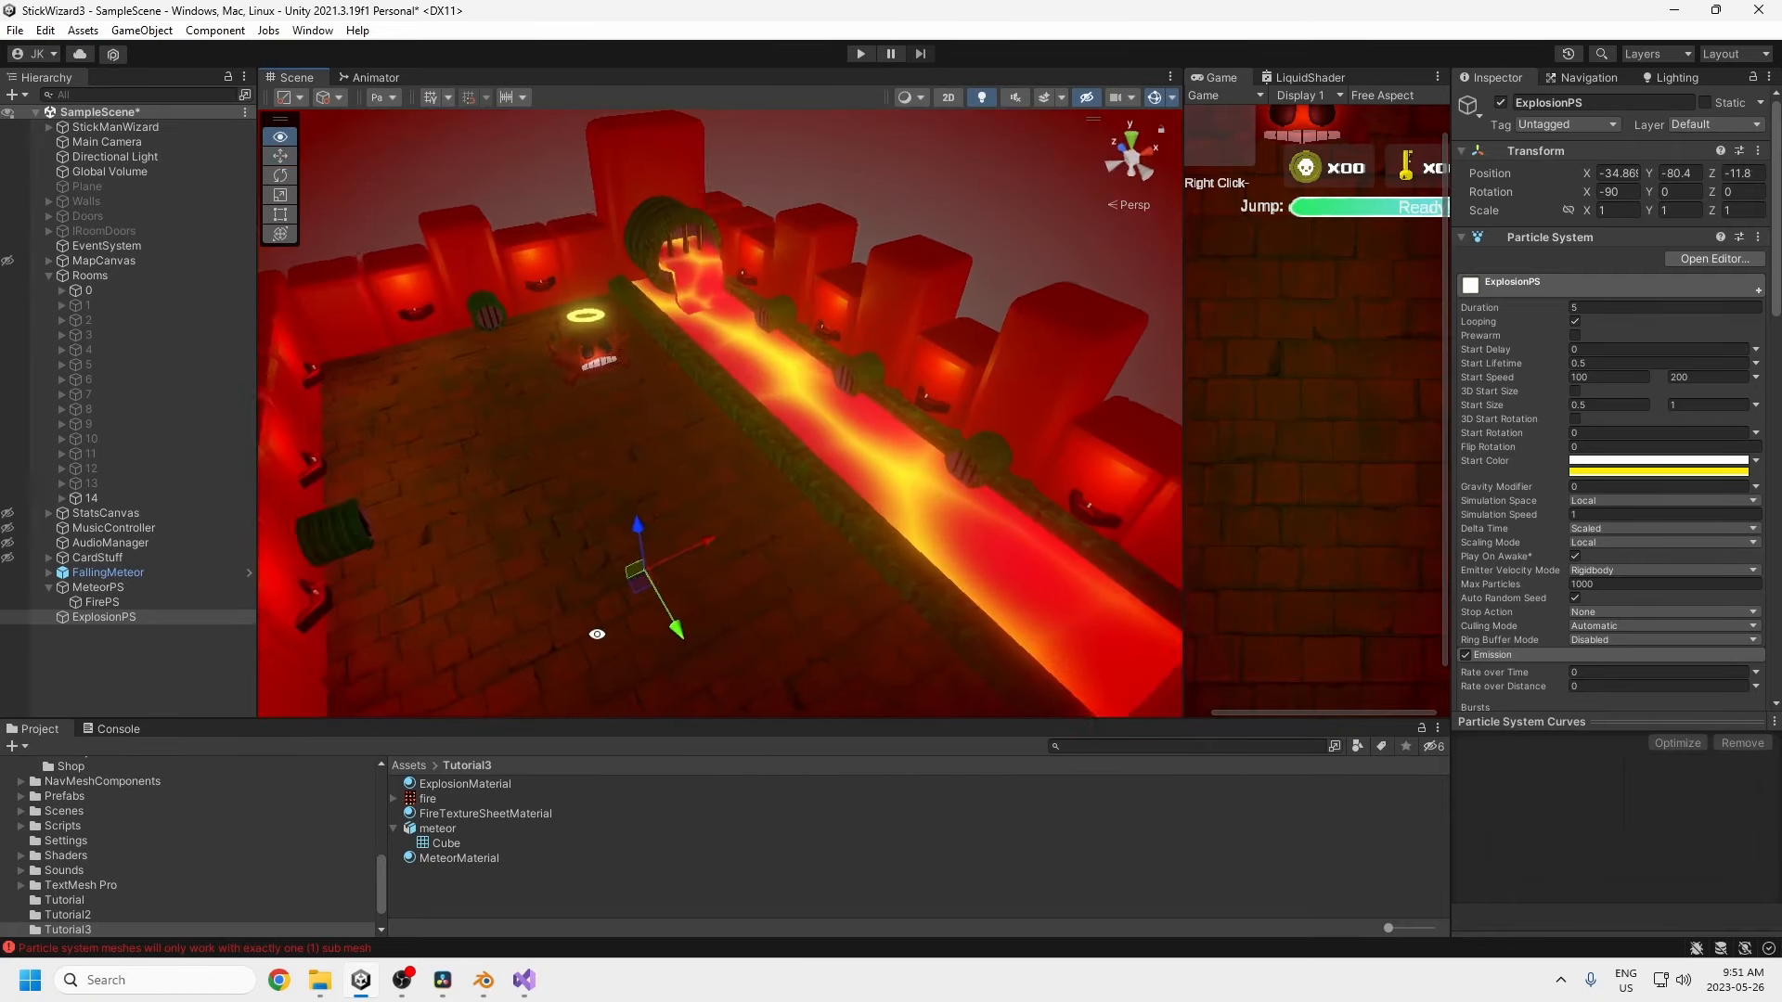
{"action": "key", "text": "ctrl+z"}
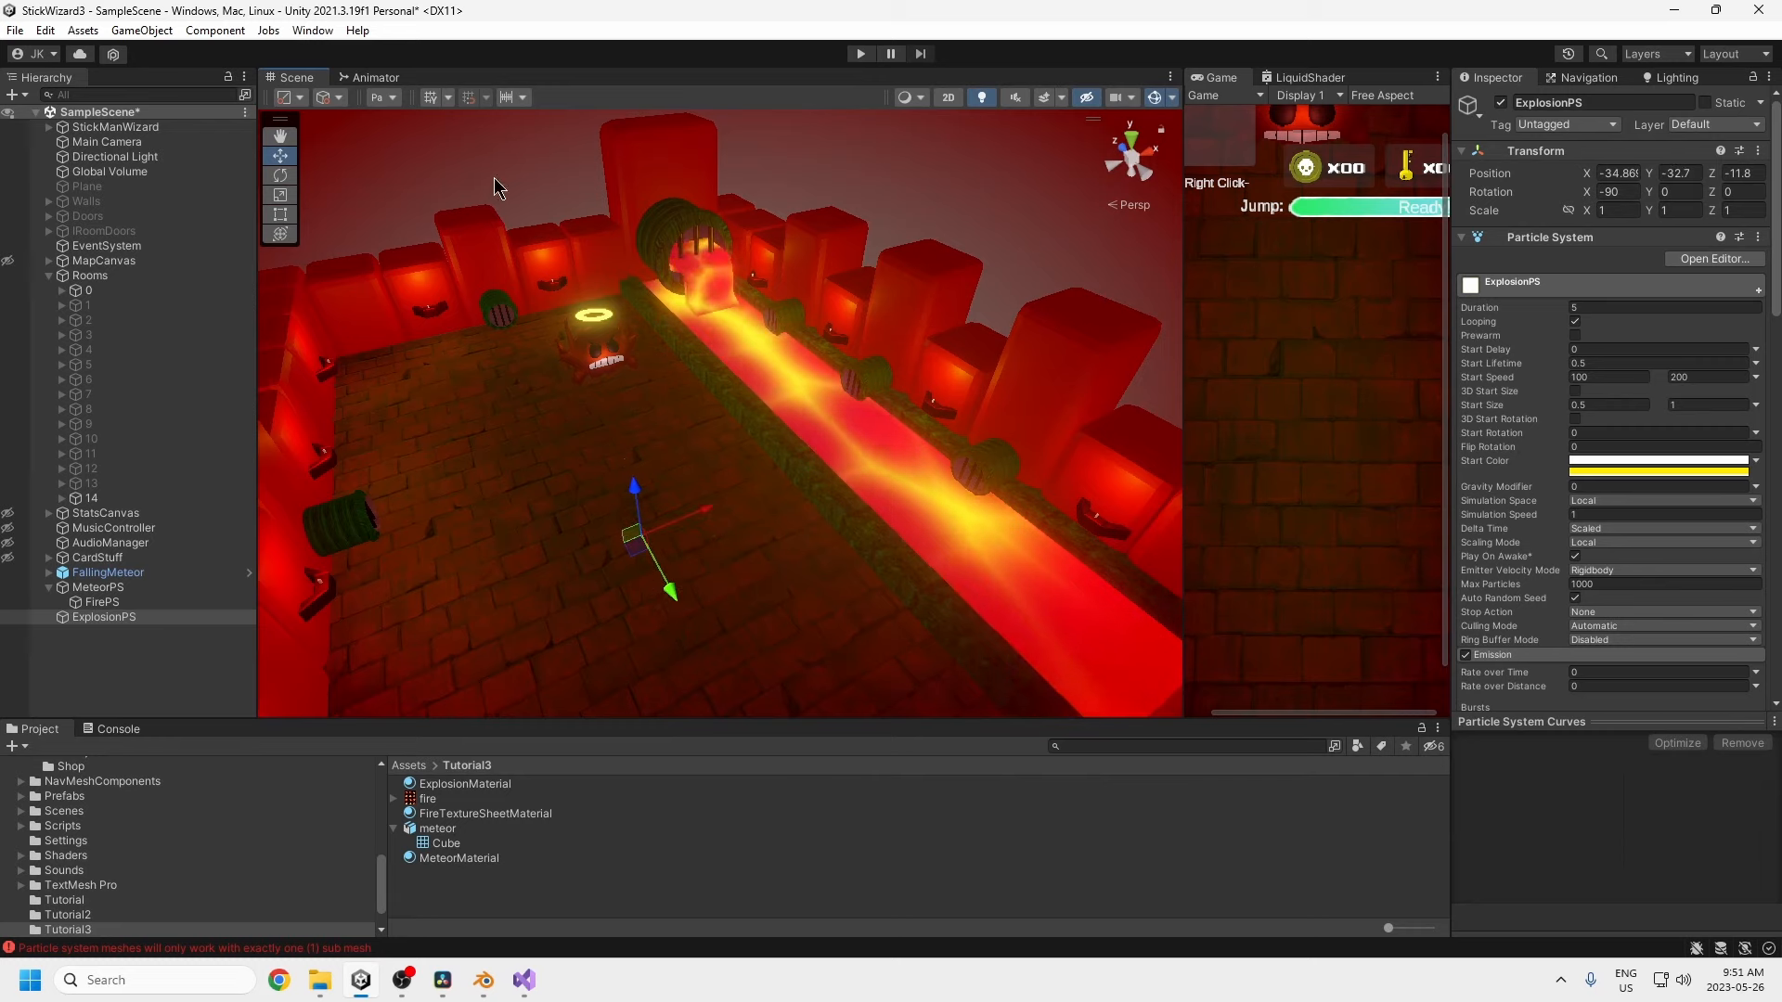
{"action": "left_click", "coordinate": [387, 98]}
{"action": "left_click", "coordinate": [488, 122]}
{"action": "left_click", "coordinate": [488, 125]}
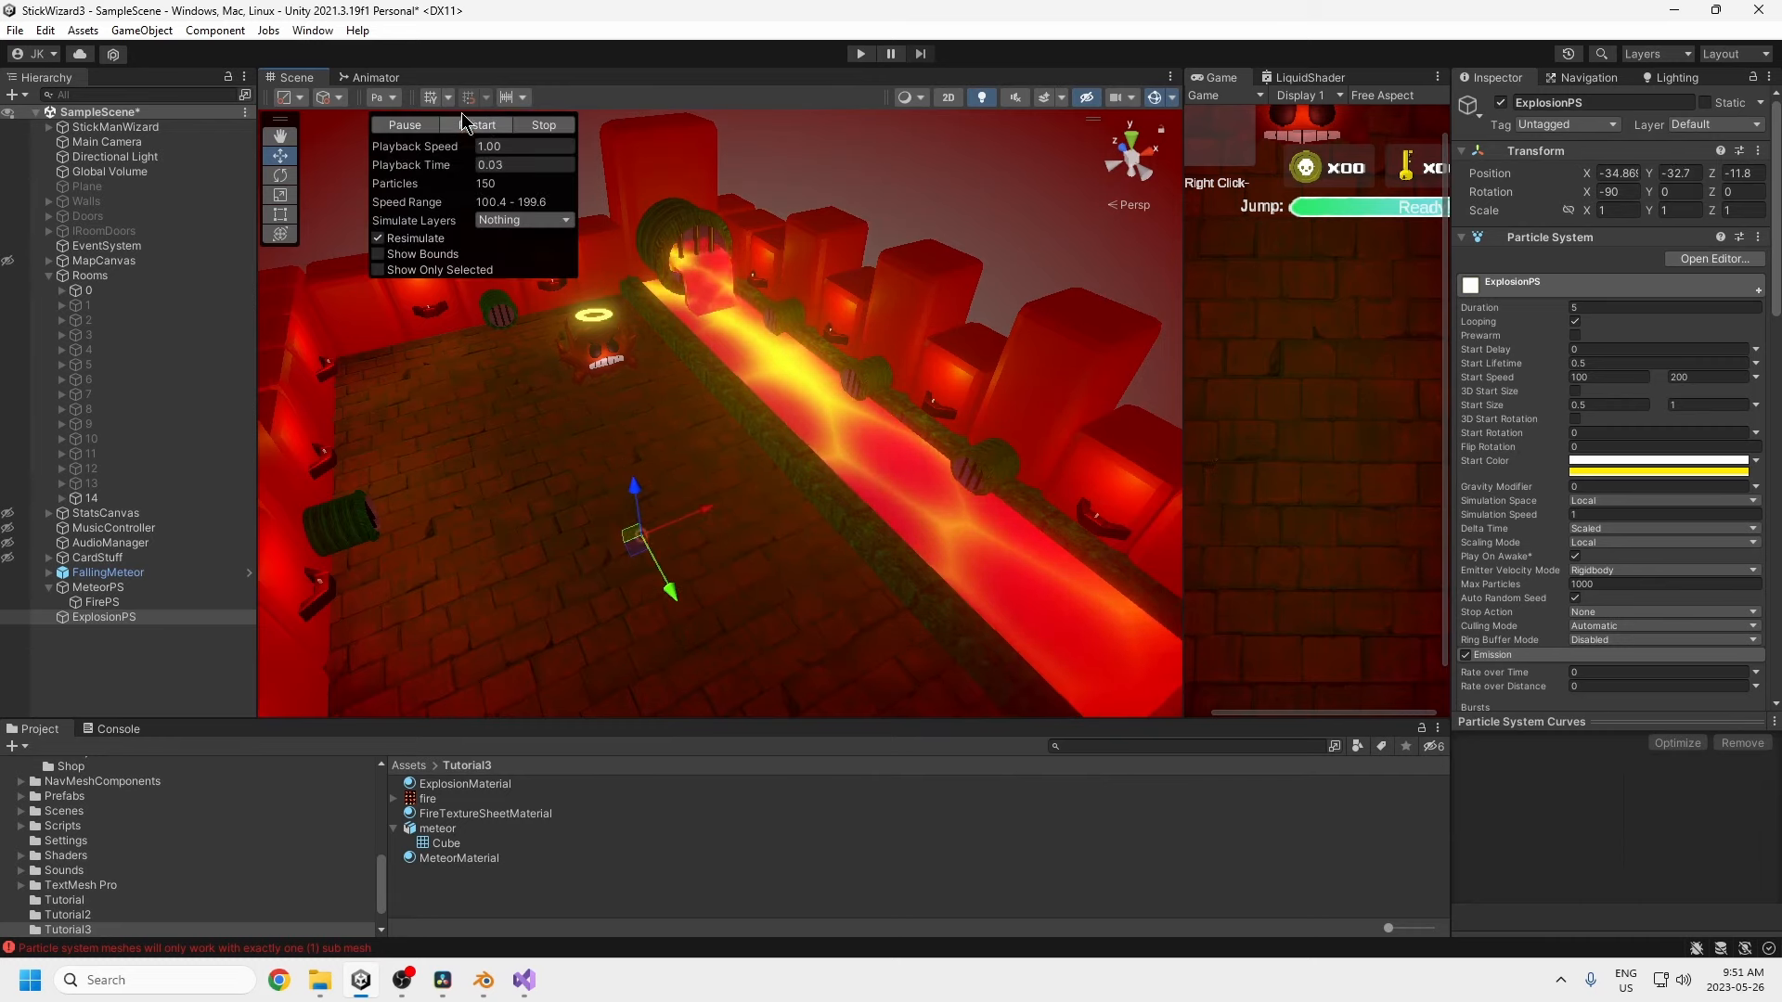
{"action": "left_click_drag", "start_coordinate": [640, 492], "coordinate": [631, 433]}
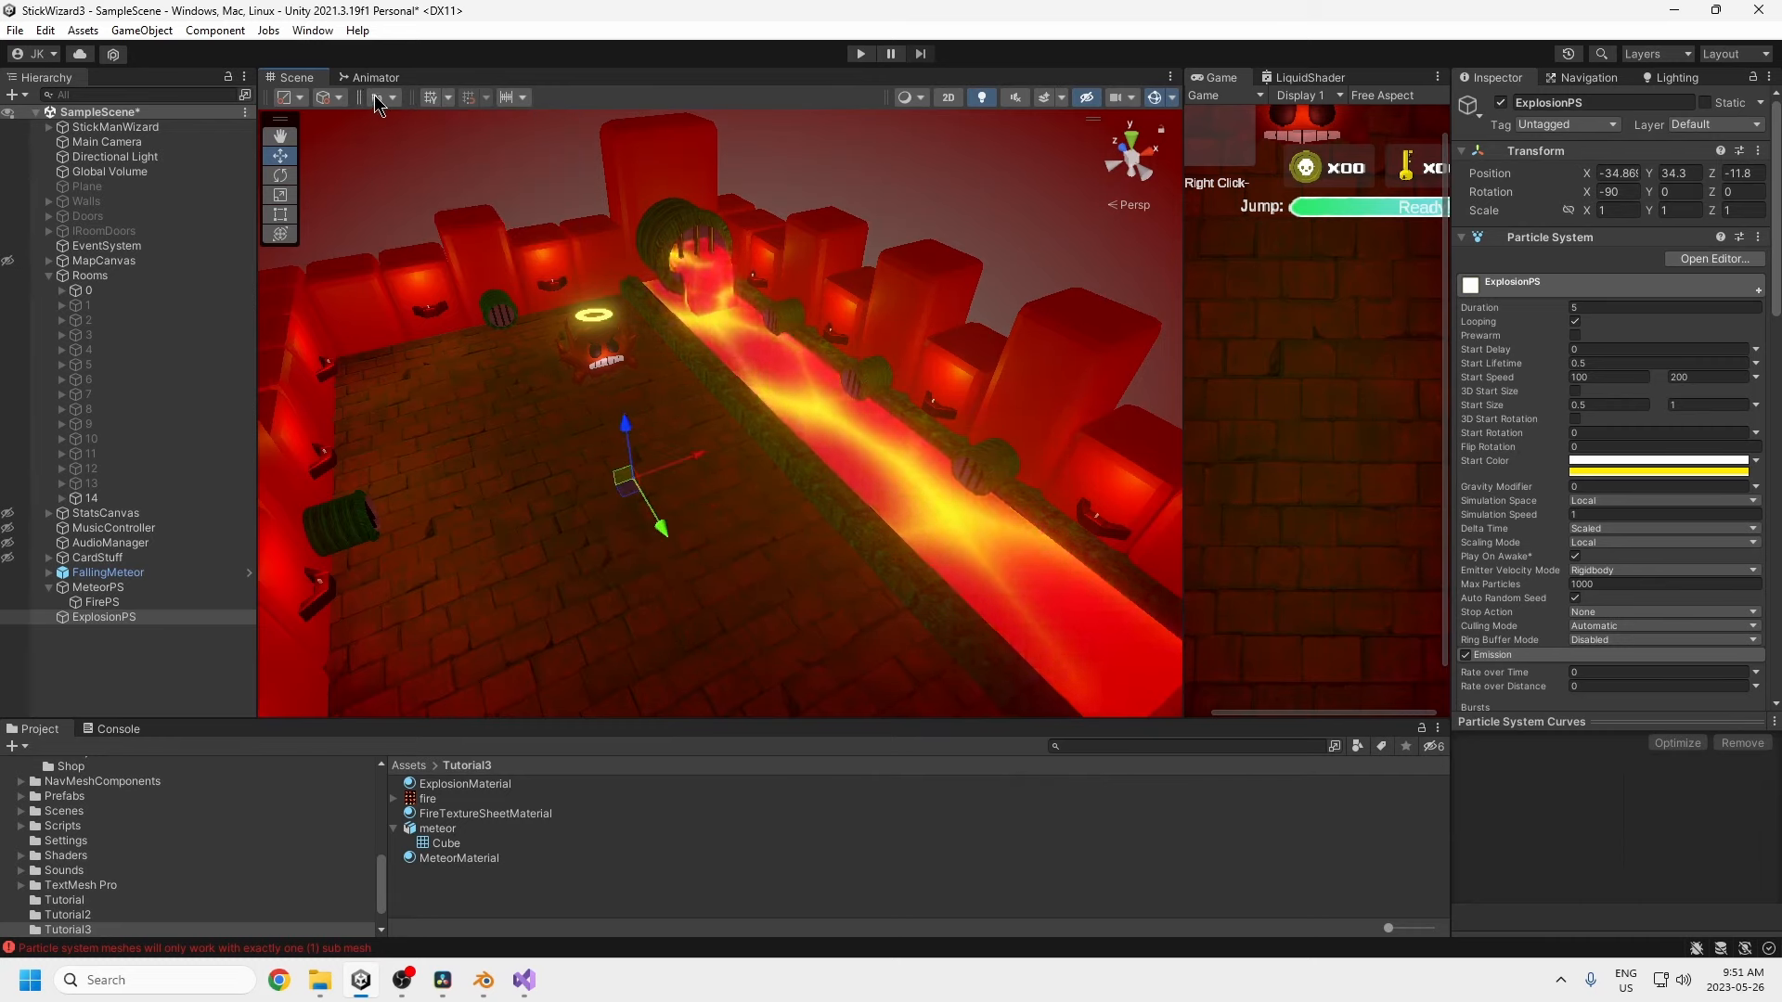
{"action": "left_click", "coordinate": [479, 127]}
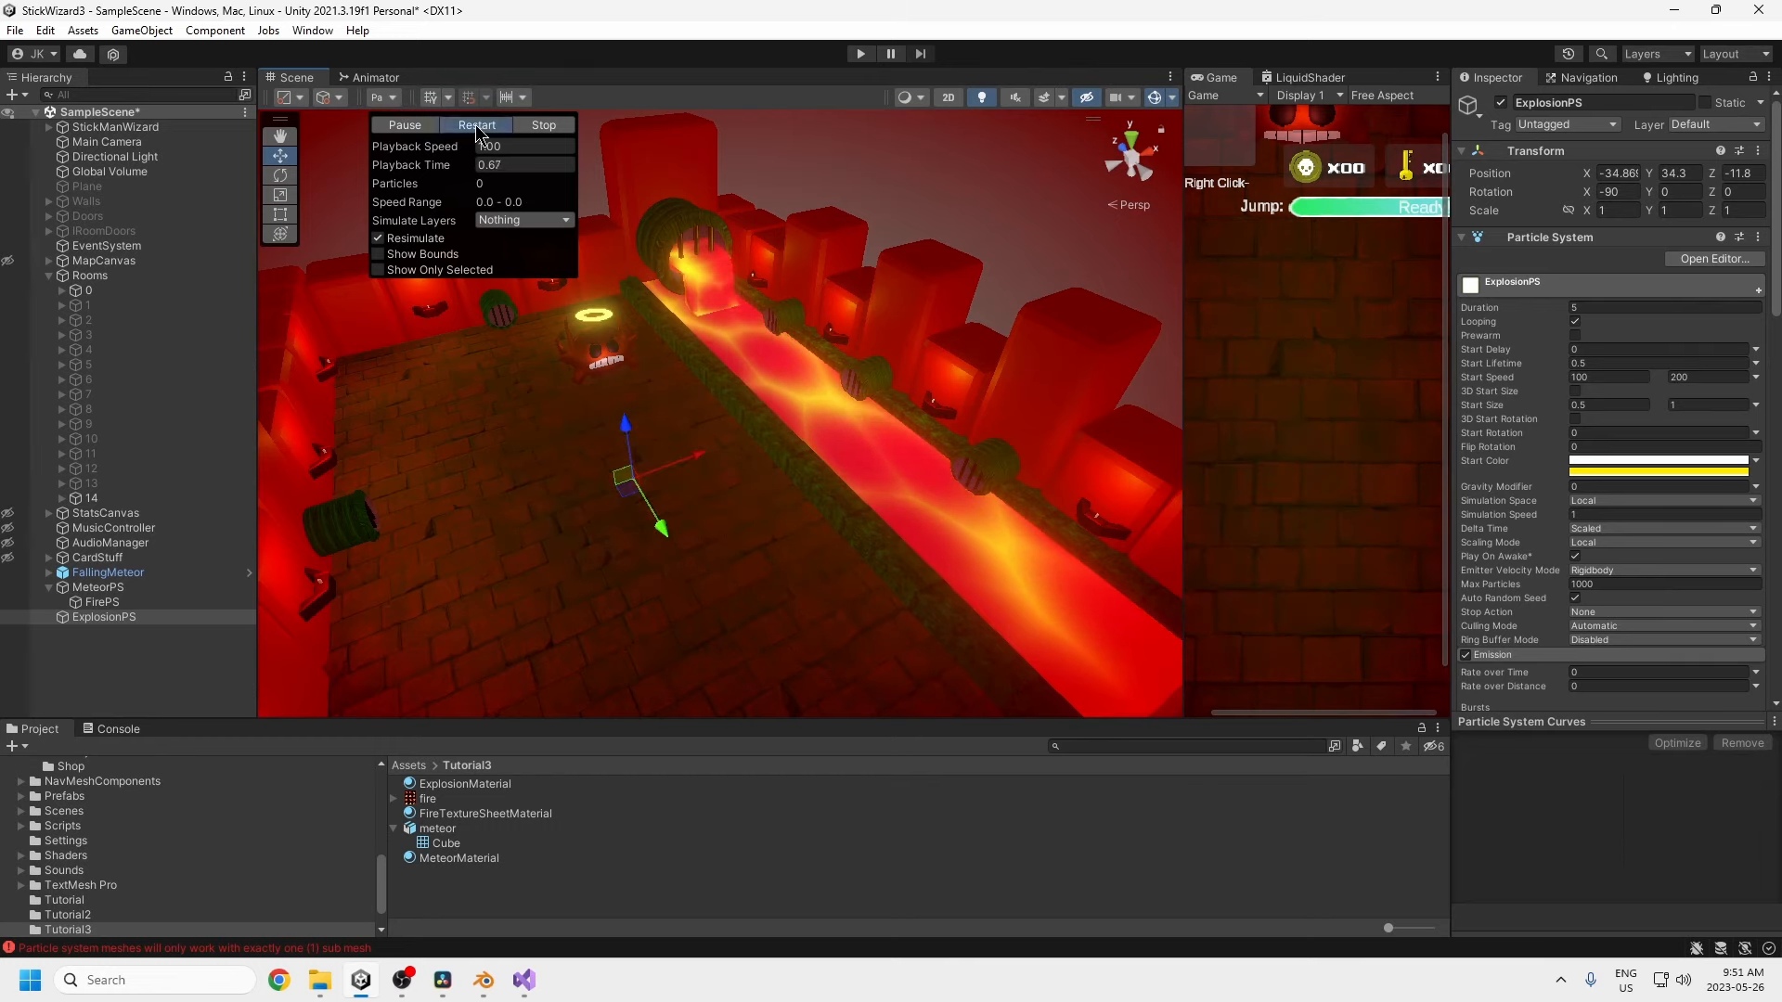
{"action": "left_click", "coordinate": [480, 126]}
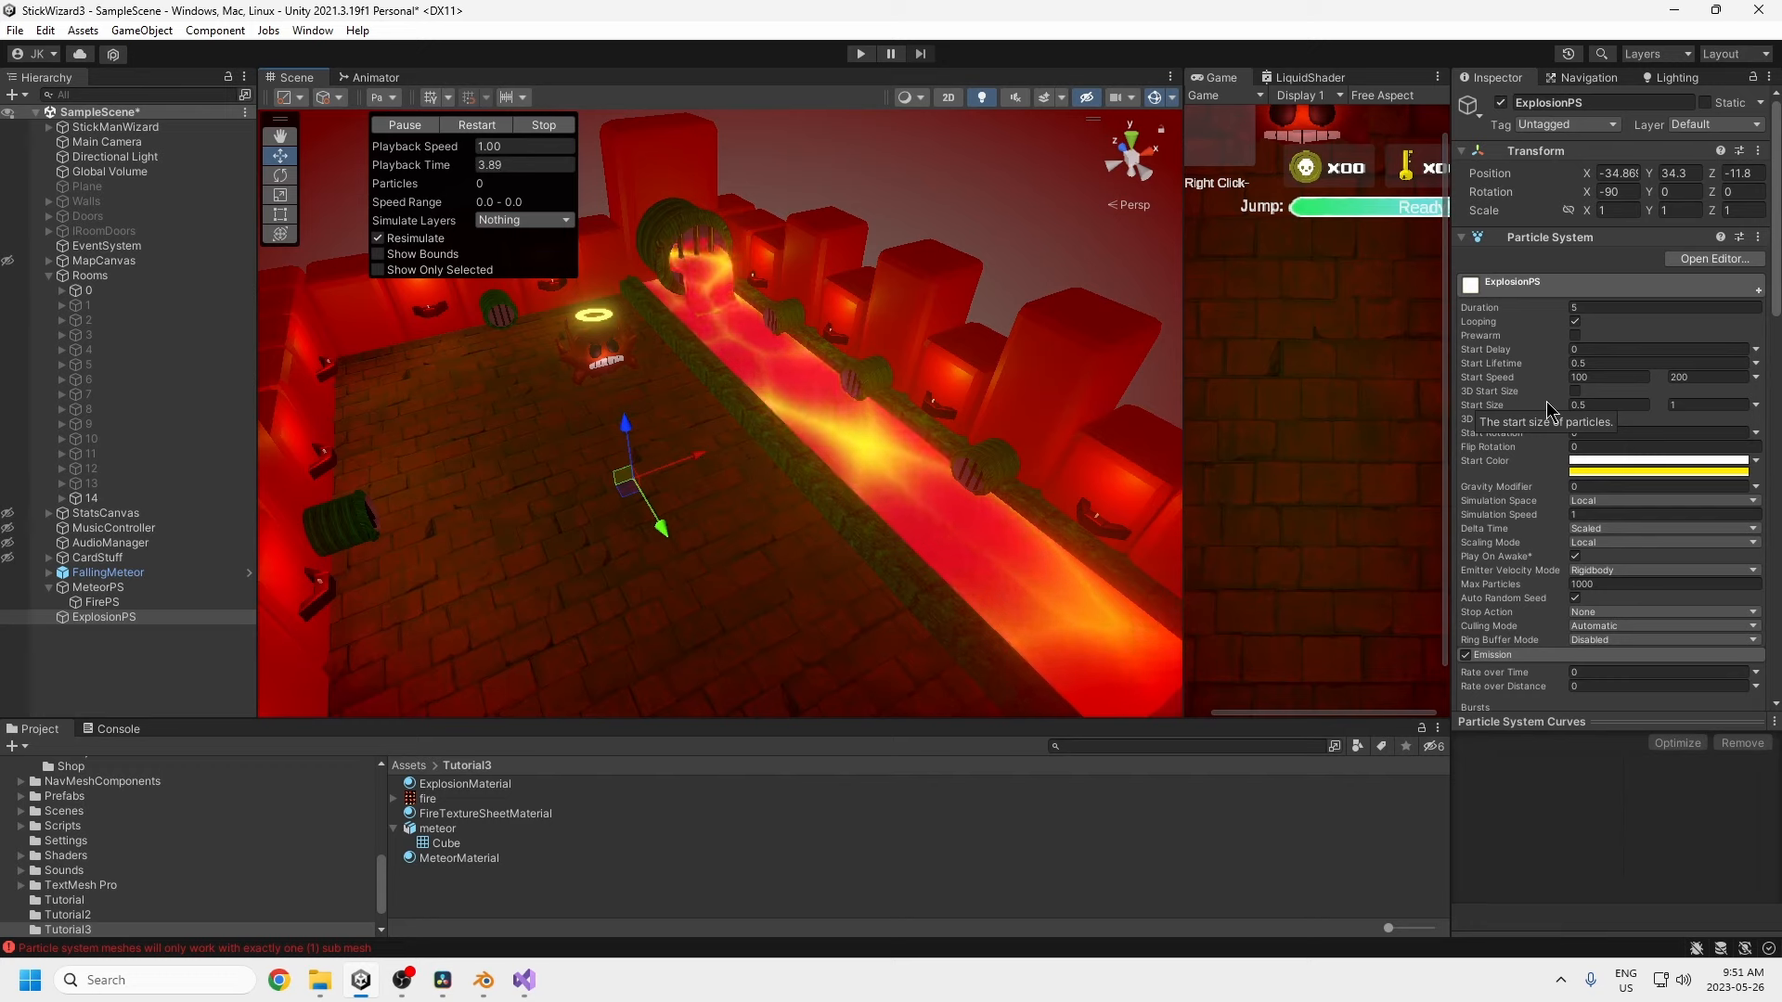
- Enable Send Collision Messages in MeteorPS's collision module and add the Meteor Explosion script component to it
{"action": "left_click", "coordinate": [97, 588]}
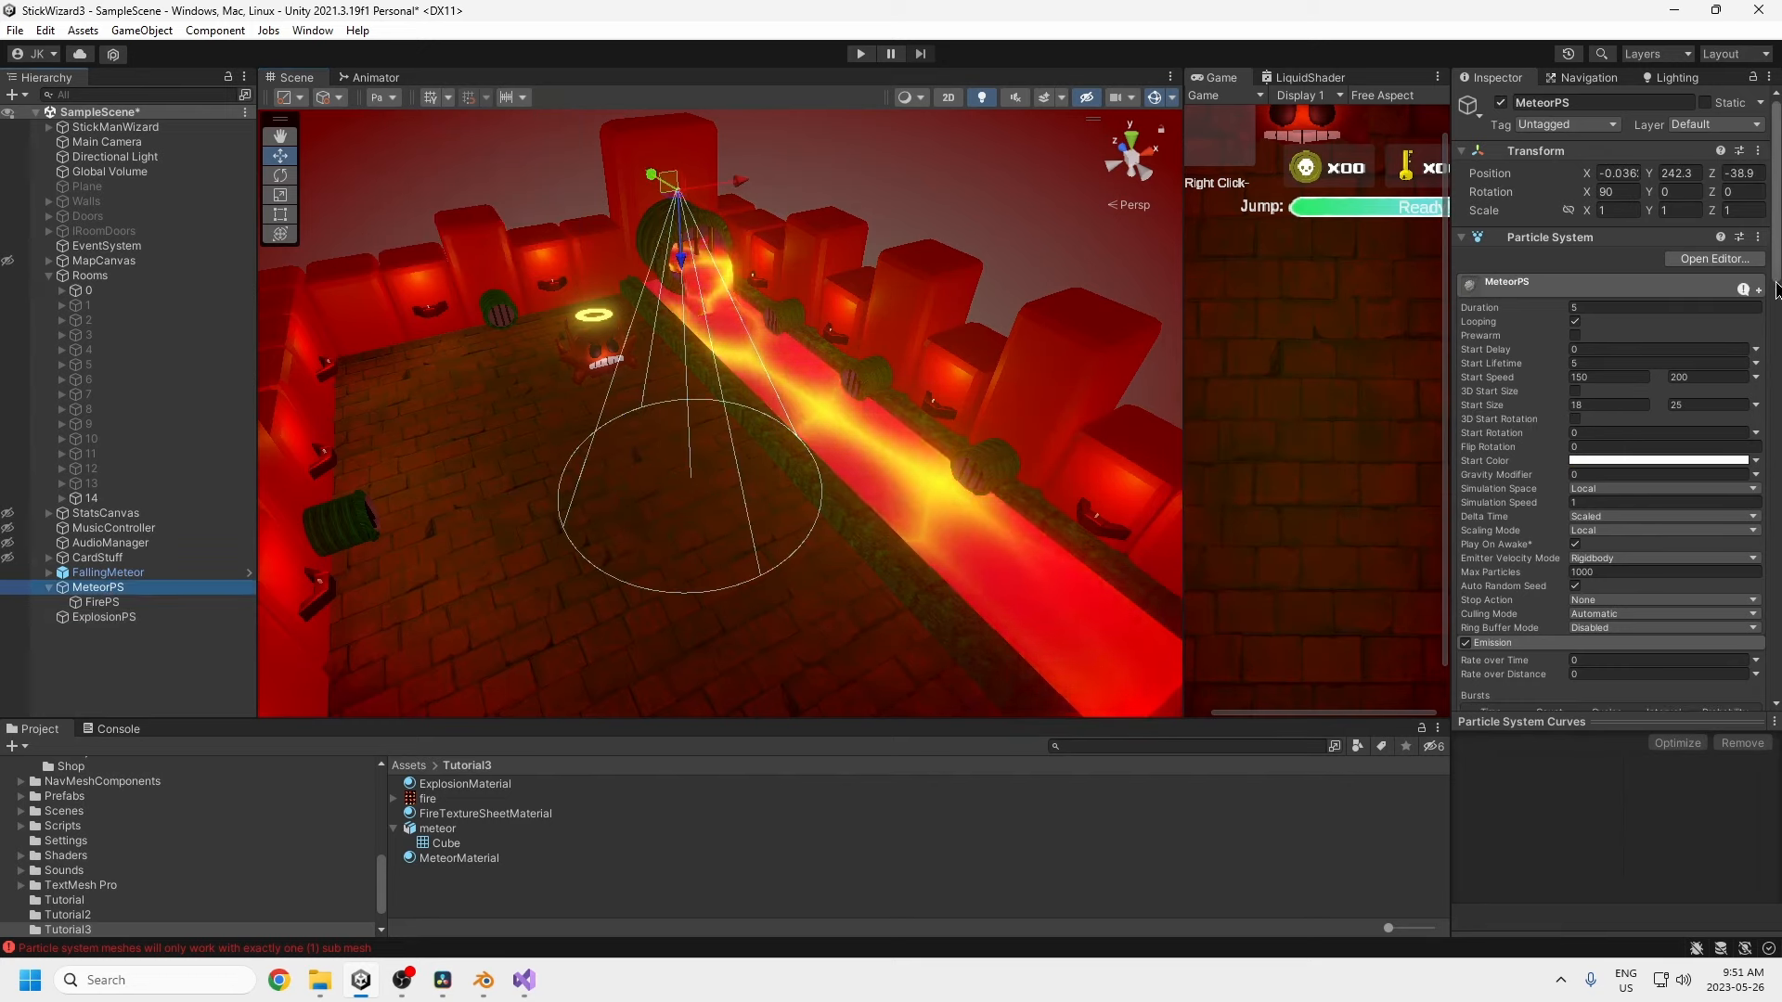
{"action": "left_click_drag", "start_coordinate": [1775, 291], "coordinate": [1762, 571]}
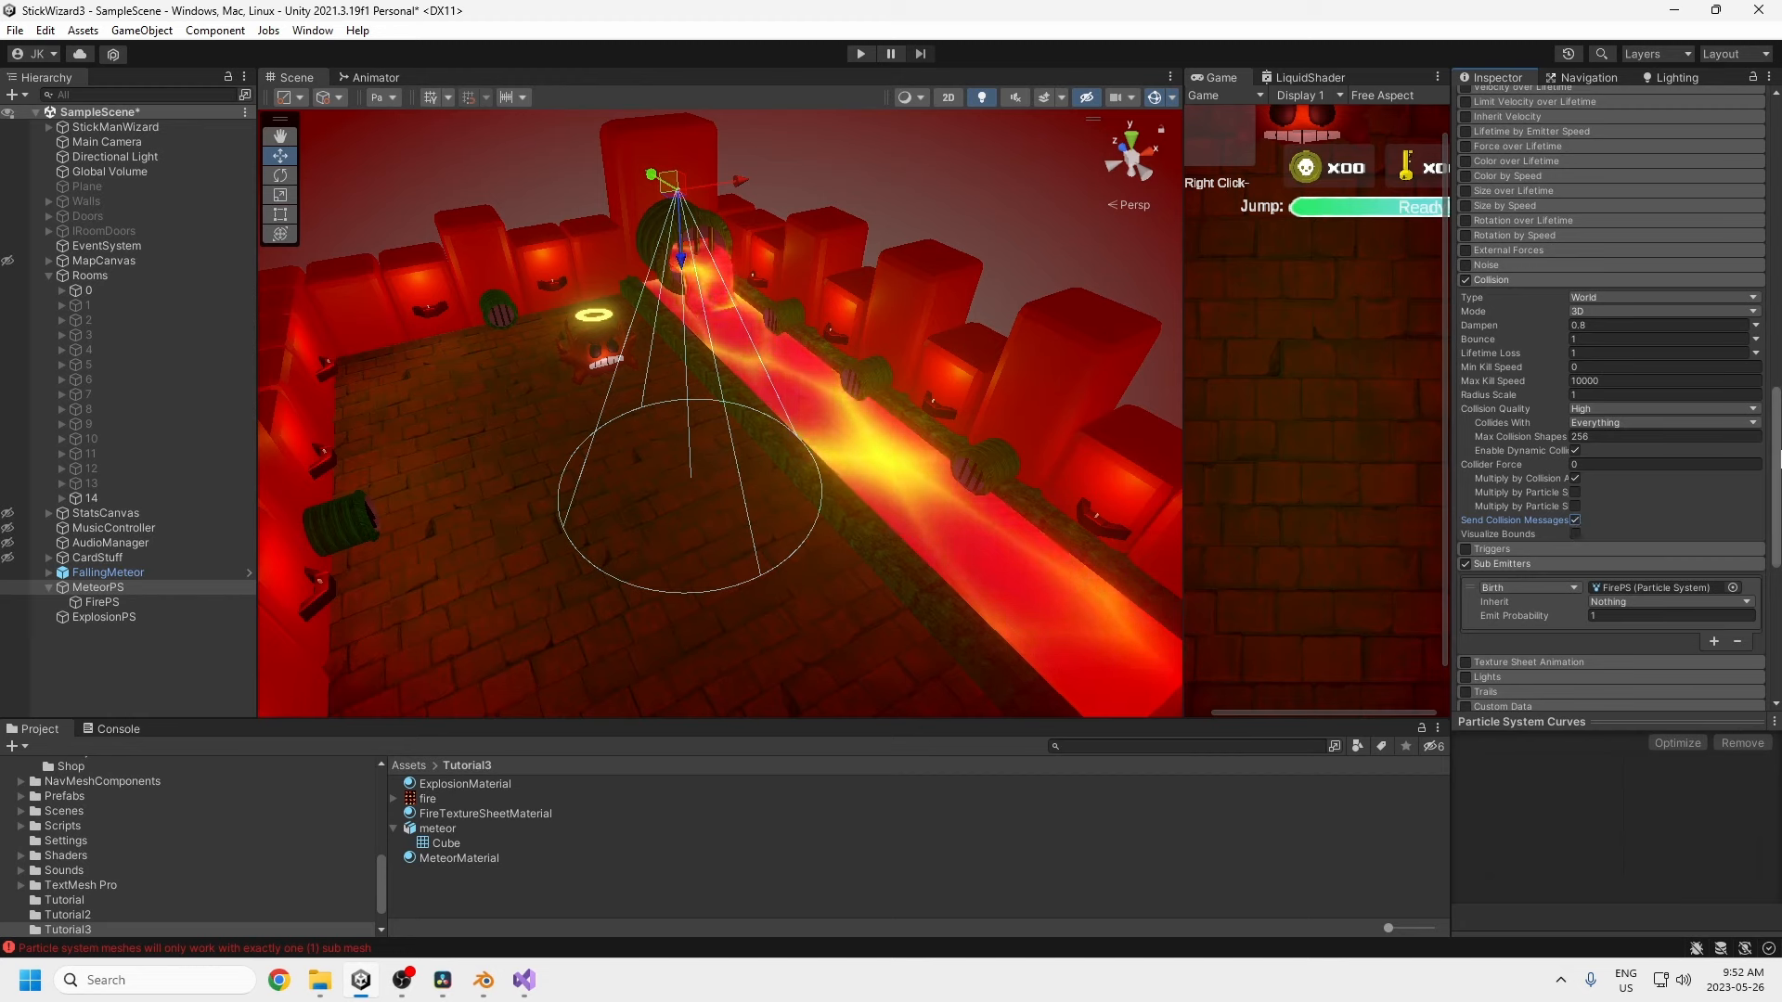
{"action": "left_click_drag", "start_coordinate": [1778, 455], "coordinate": [1777, 590]}
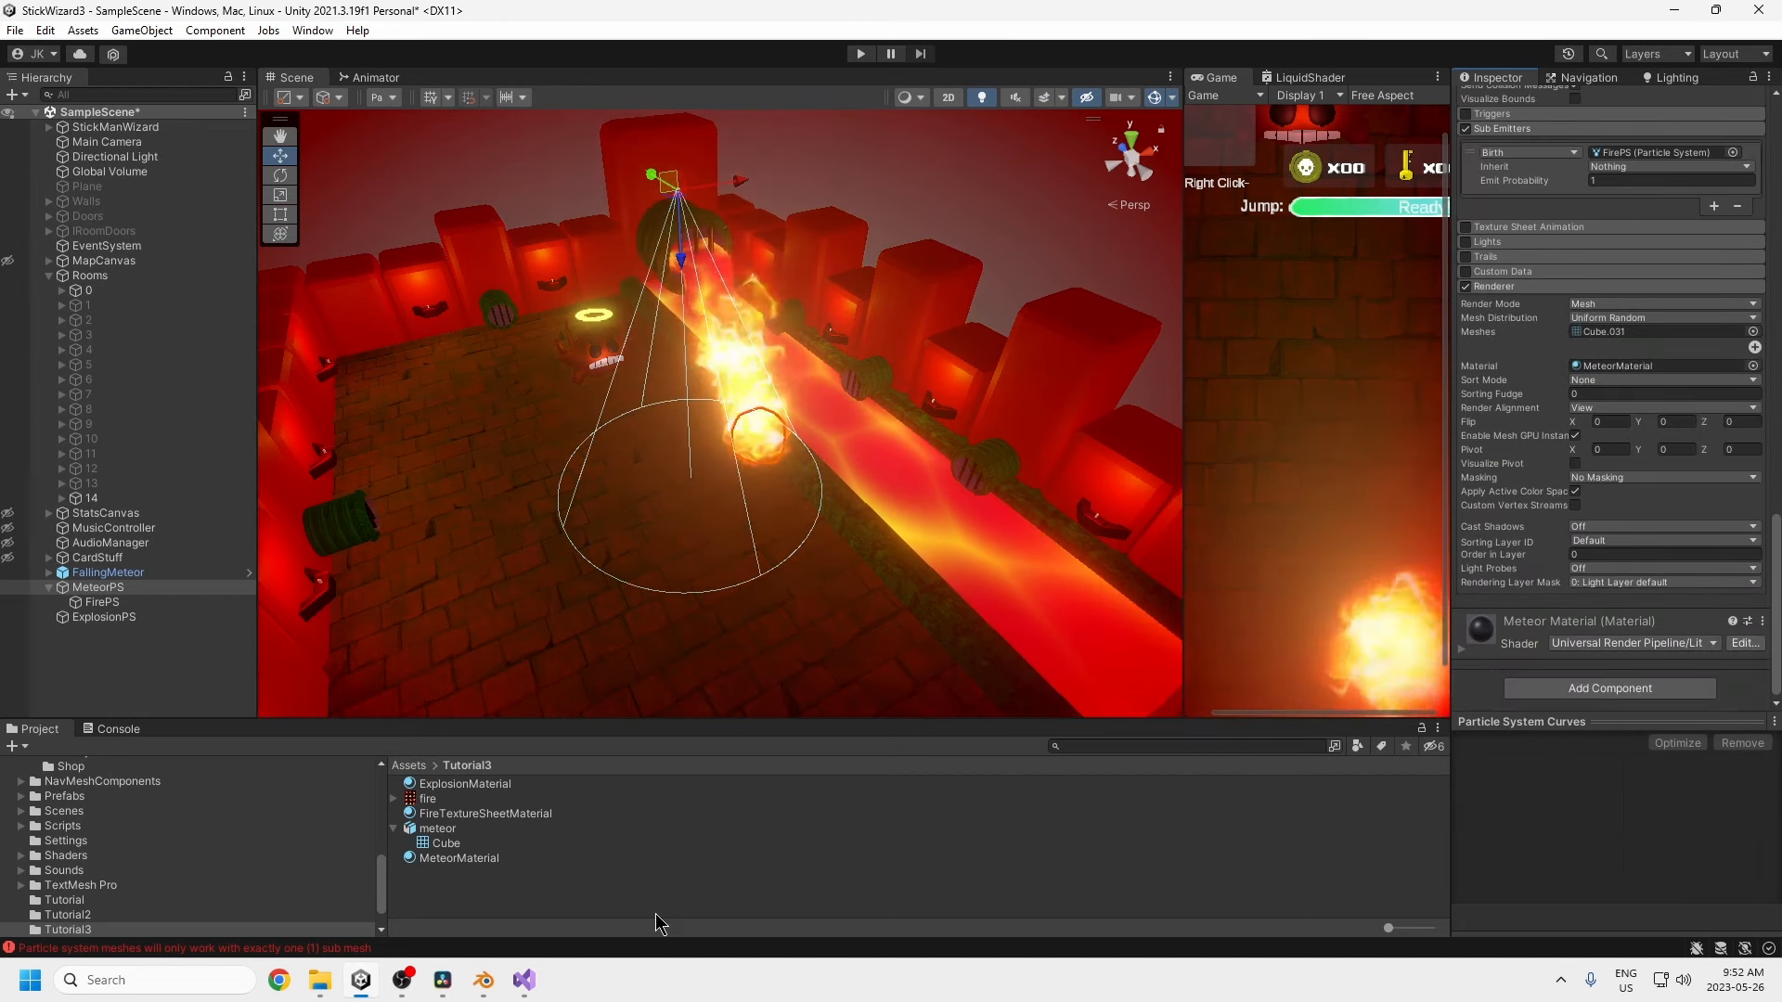
{"action": "left_click", "coordinate": [1614, 688]}
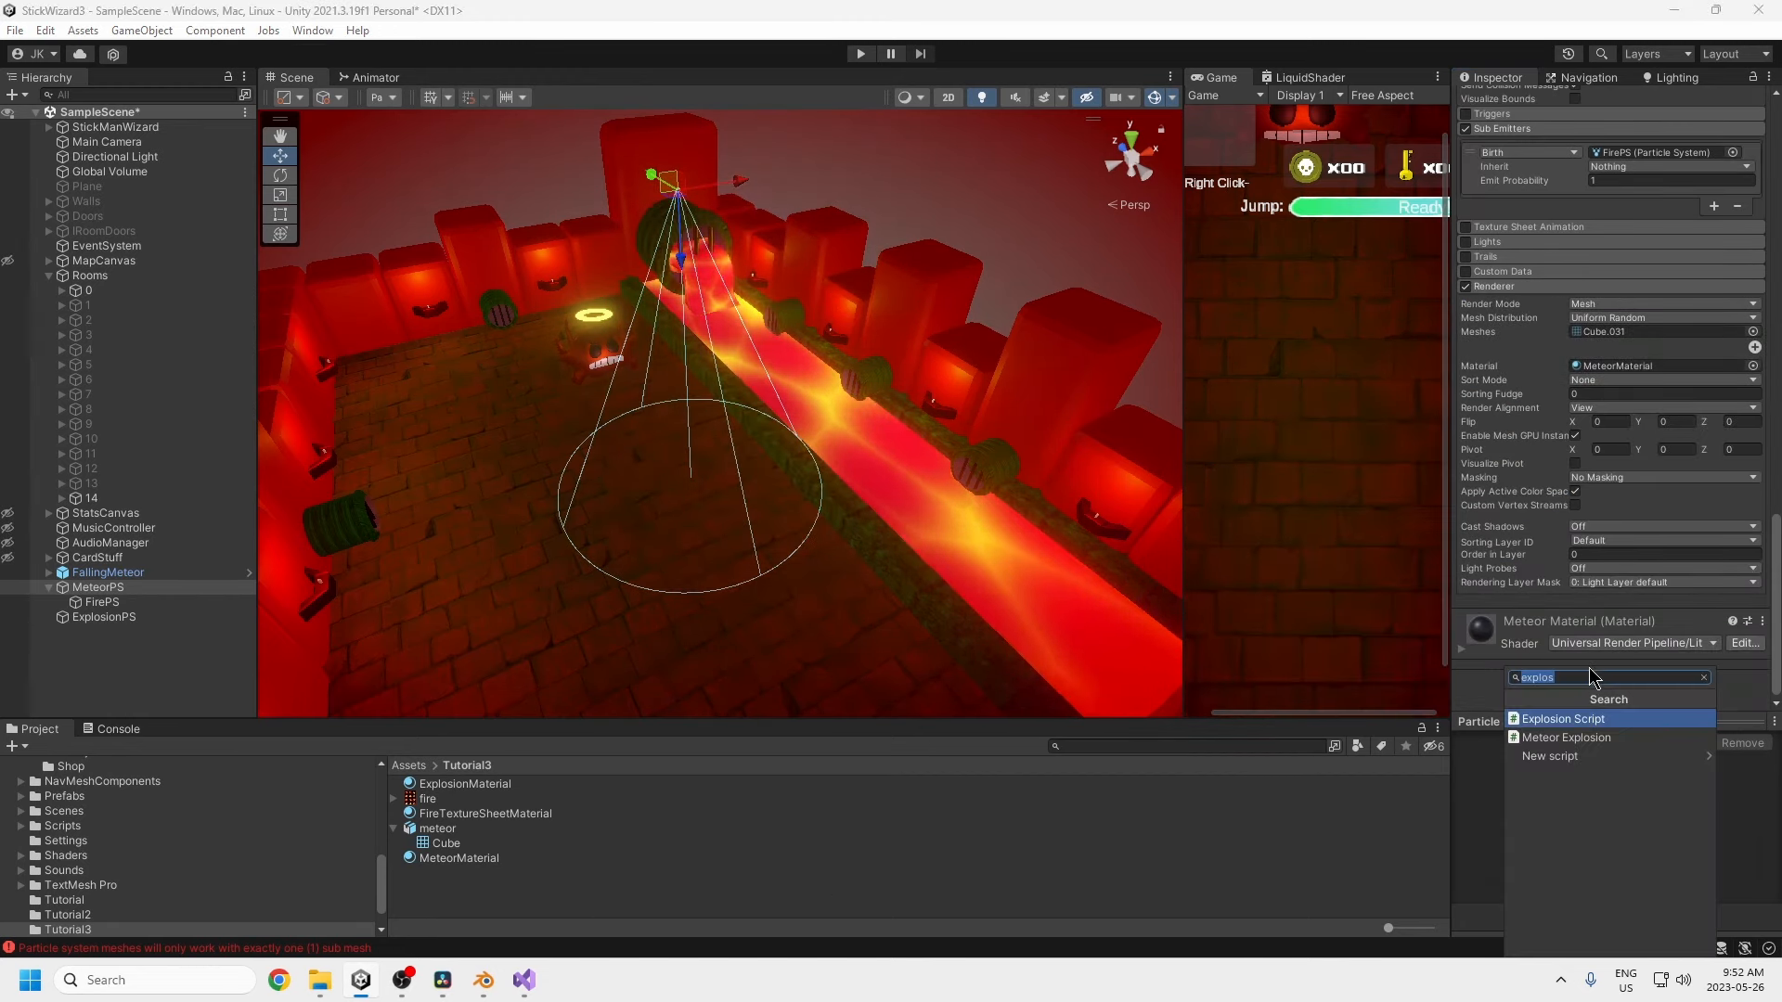
{"action": "left_click", "coordinate": [1569, 737]}
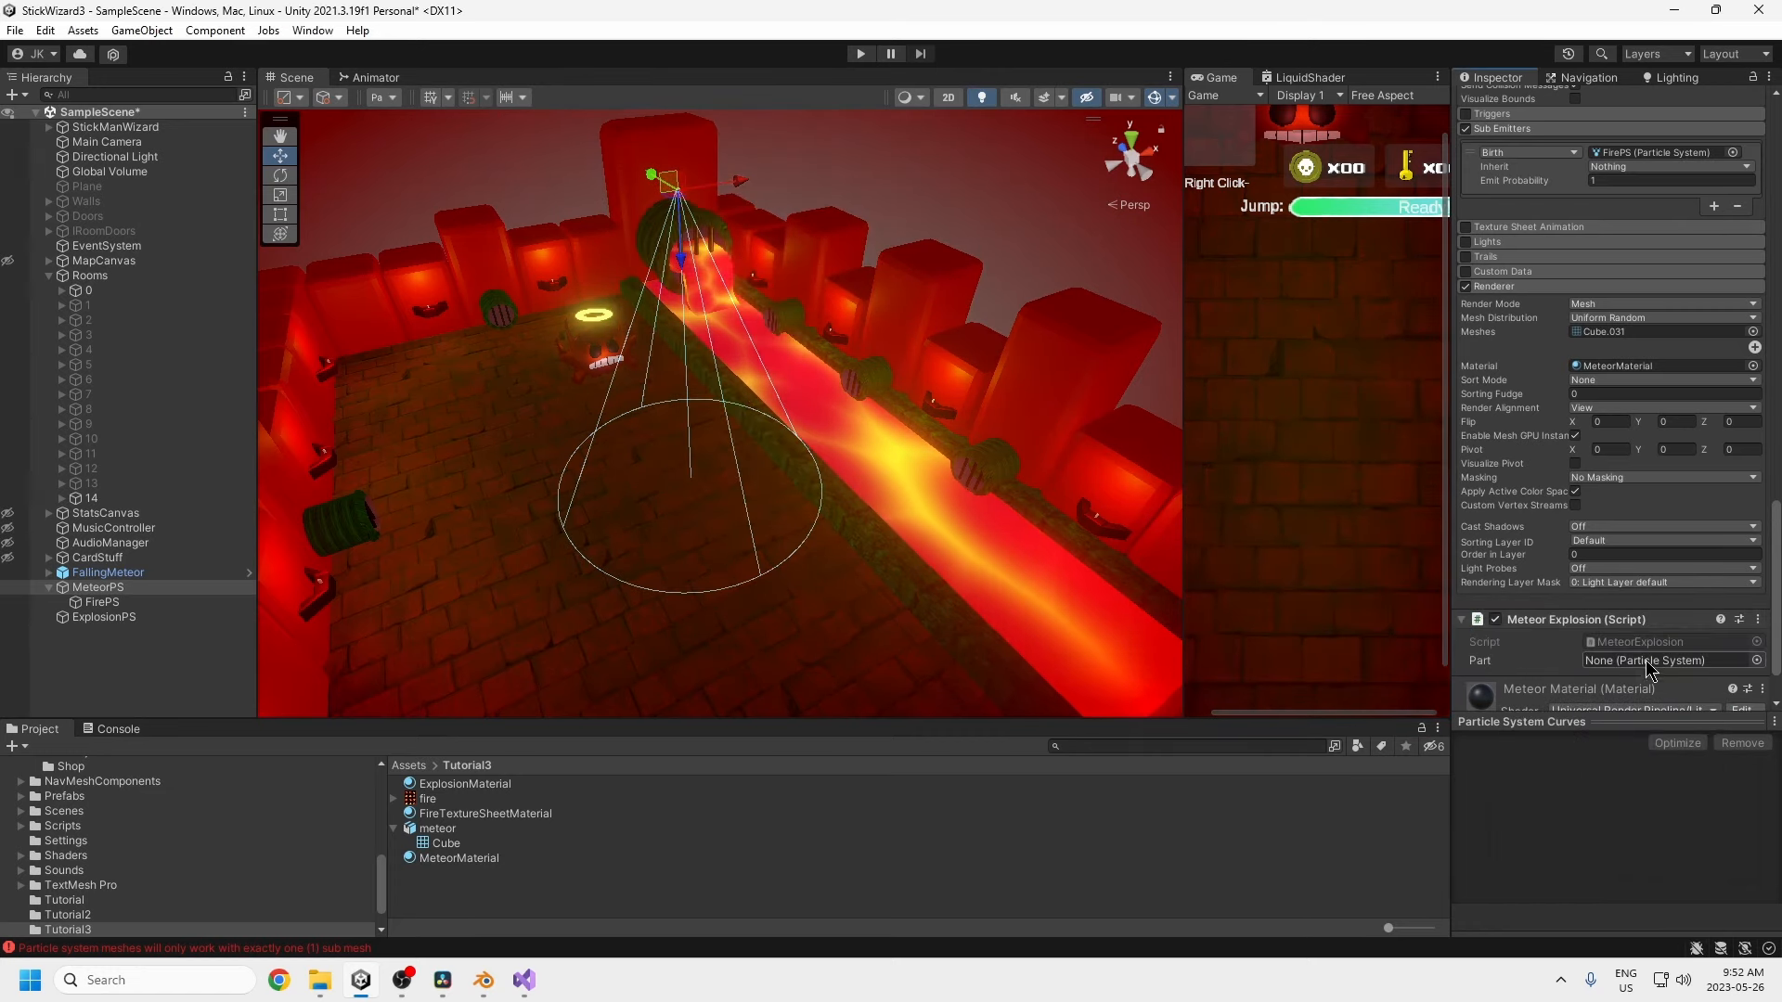
- Collapse MeteorPS's Particle System component and assign it as the Part reference of the Meteor Explosion script
{"action": "scroll", "coordinate": [1577, 464], "scroll_direction": "up", "scroll_amount": 15}
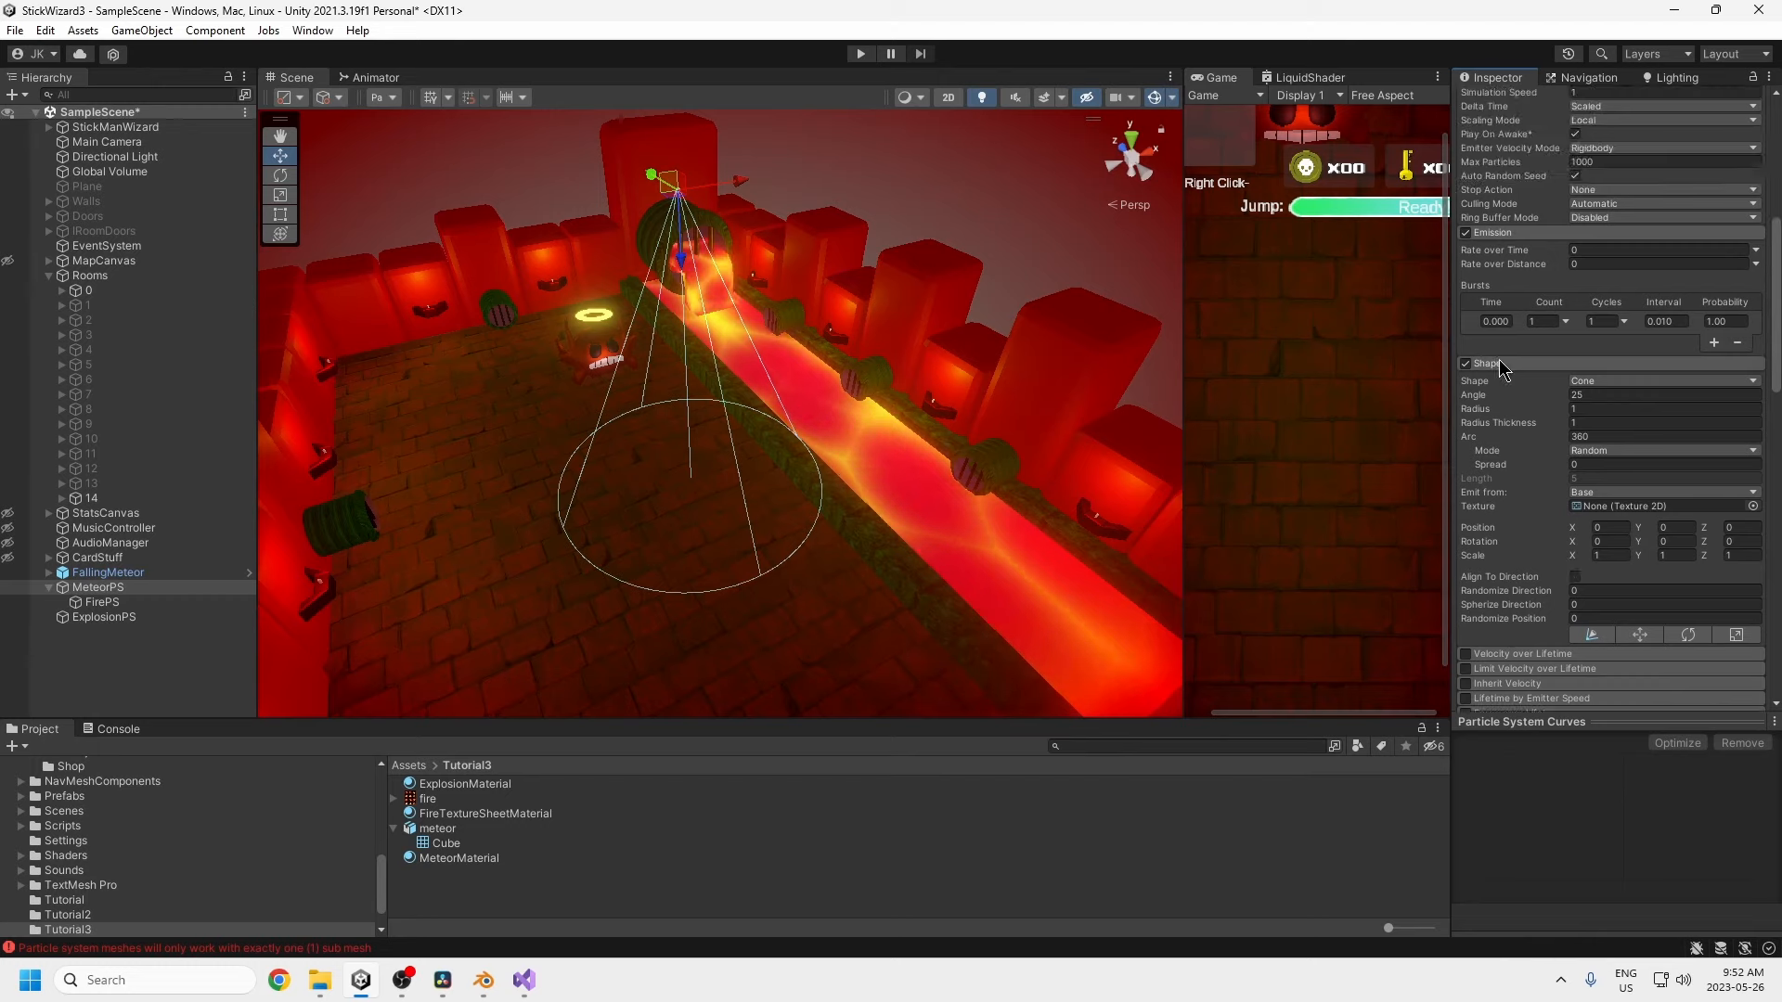
{"action": "scroll", "coordinate": [1503, 362], "scroll_direction": "up", "scroll_amount": 8}
{"action": "left_click", "coordinate": [1522, 238]}
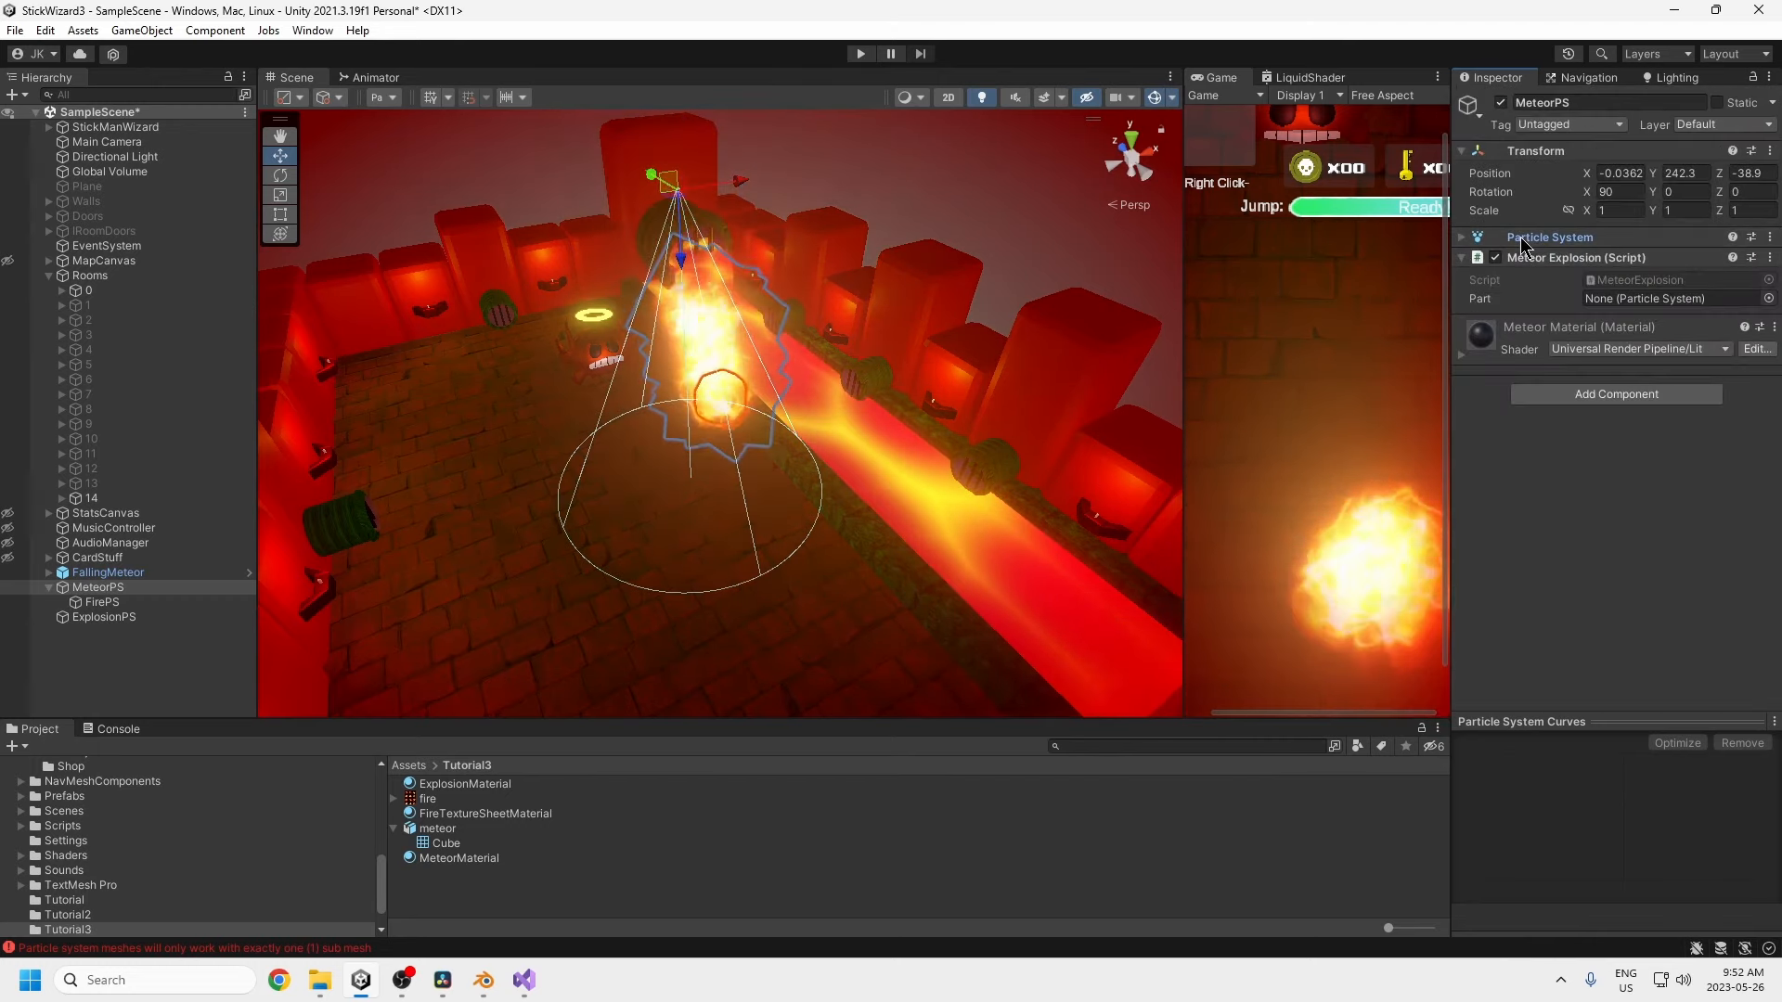
{"action": "left_click_drag", "start_coordinate": [1522, 243], "coordinate": [1661, 298]}
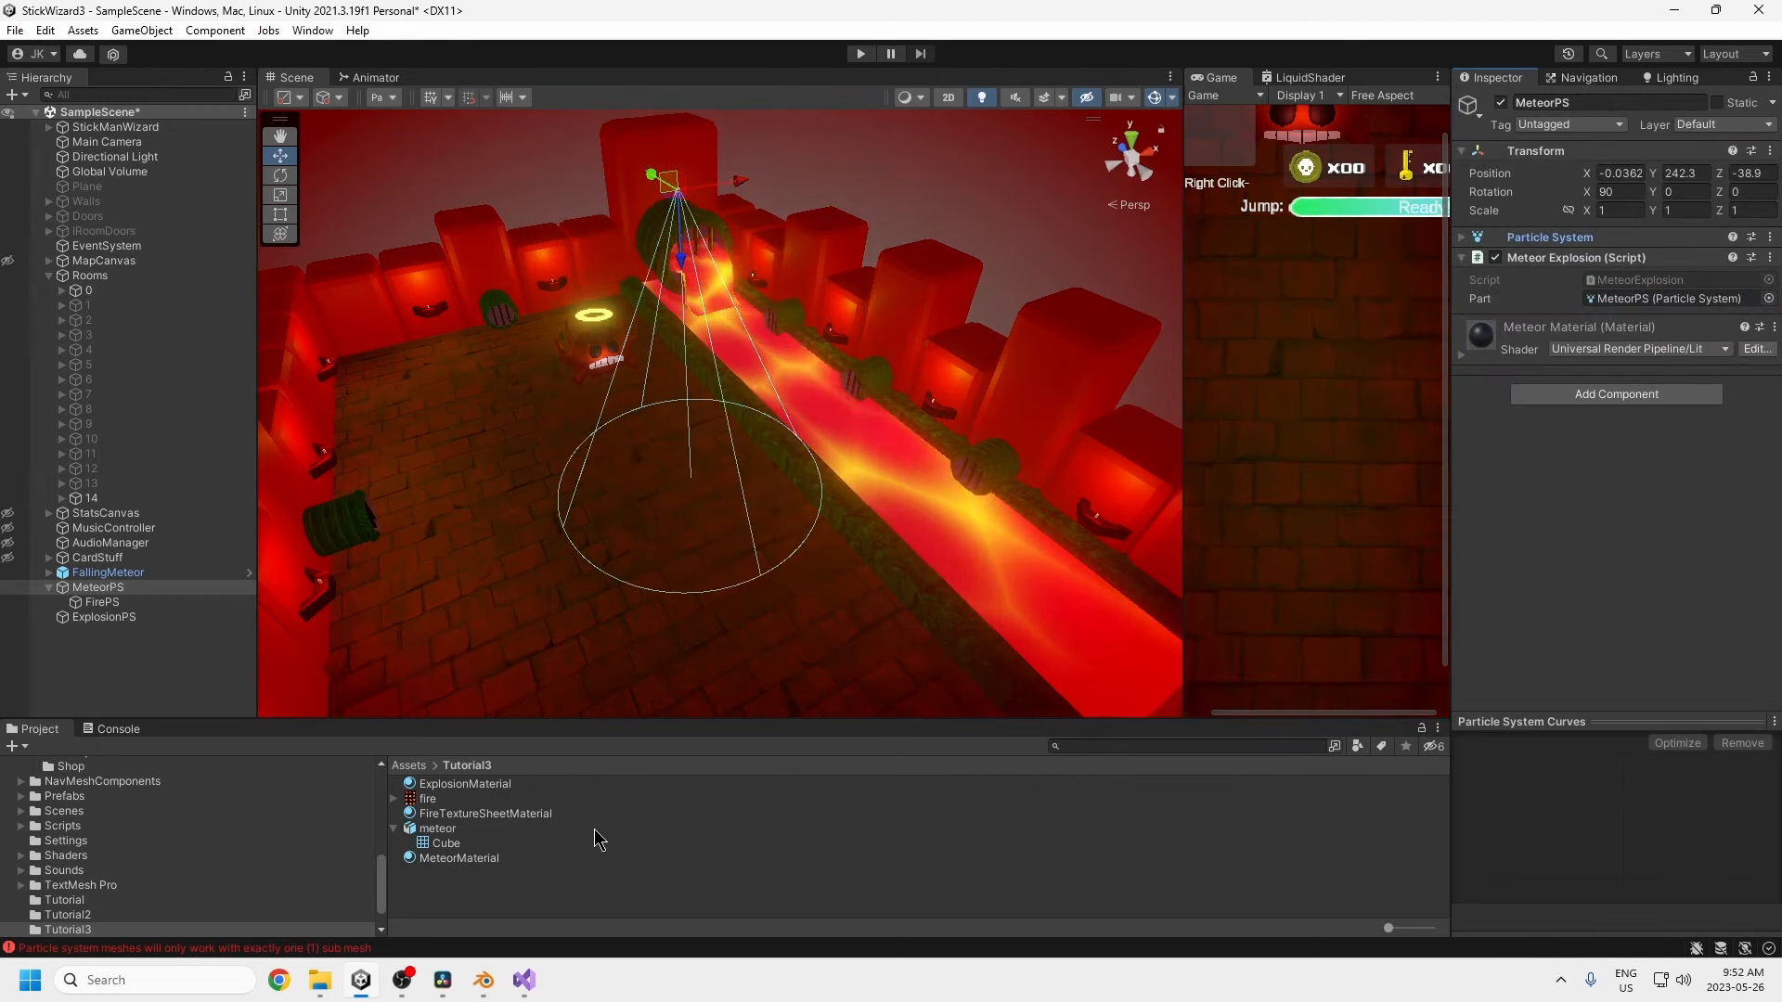
- Open the MeteorExplosion script in Visual Studio and examine its collision code and the prefab path it instantiates
{"action": "double_click", "coordinate": [1633, 280]}
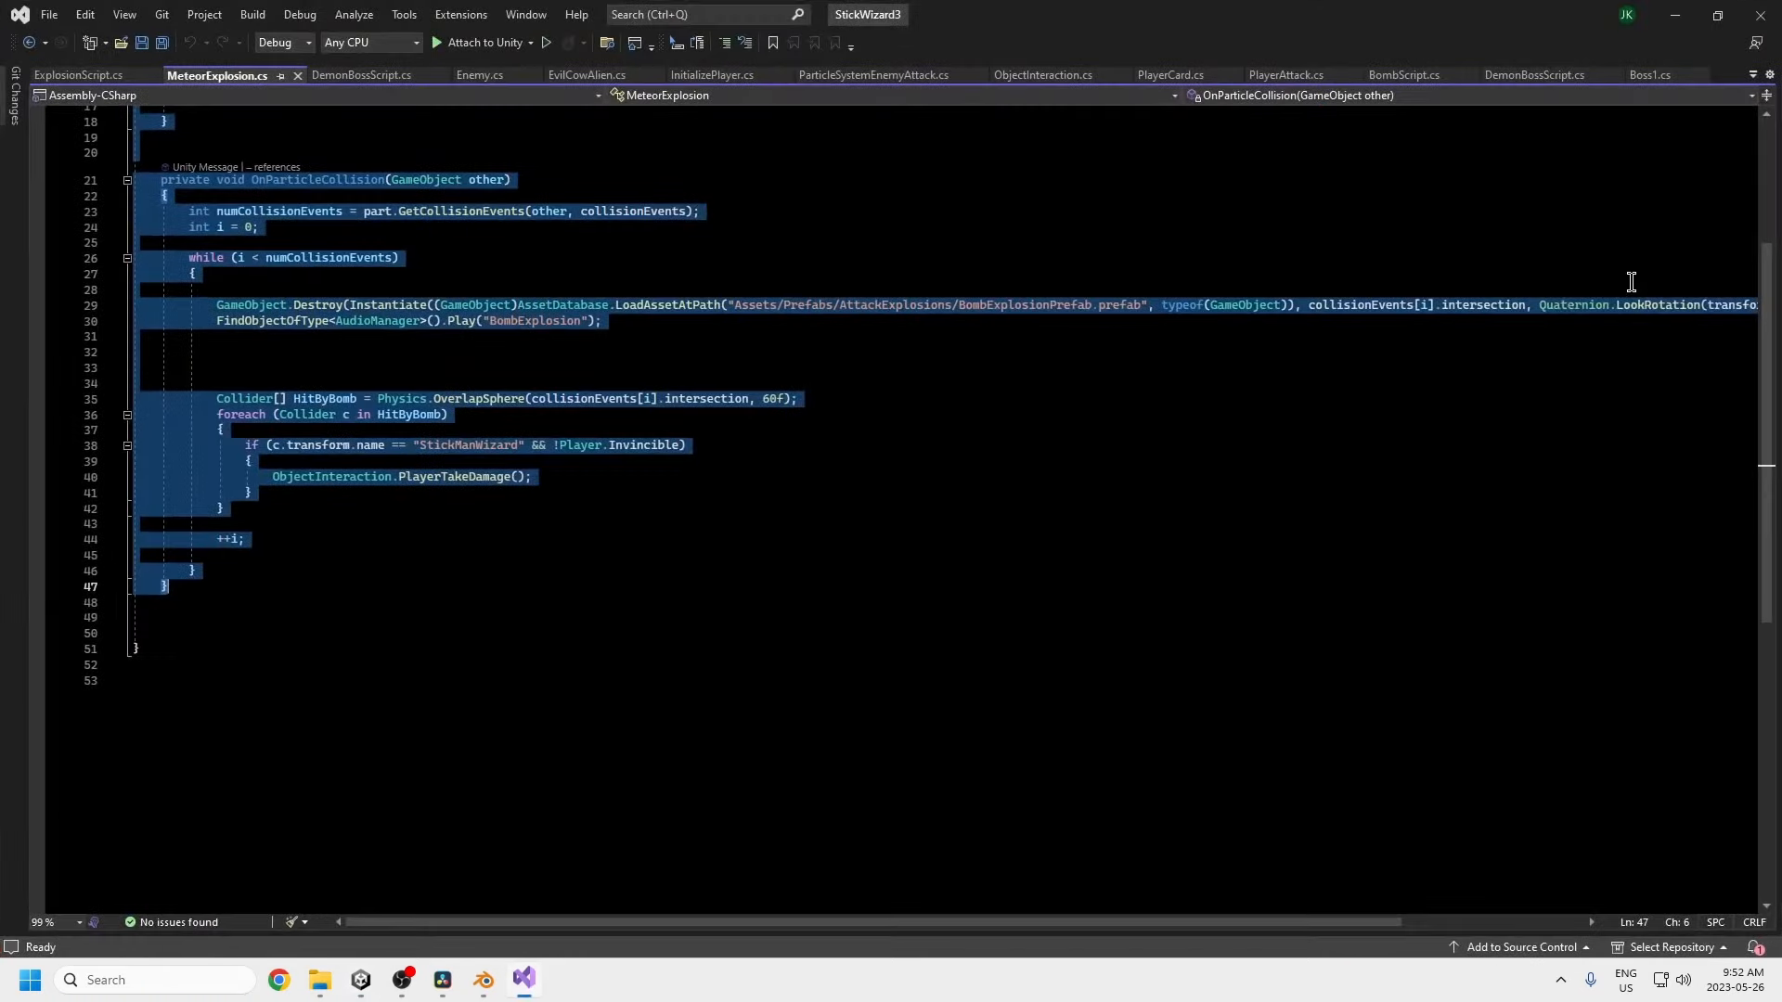
{"action": "left_click", "coordinate": [484, 539]}
{"action": "scroll", "coordinate": [420, 440], "scroll_direction": "up", "scroll_amount": 6}
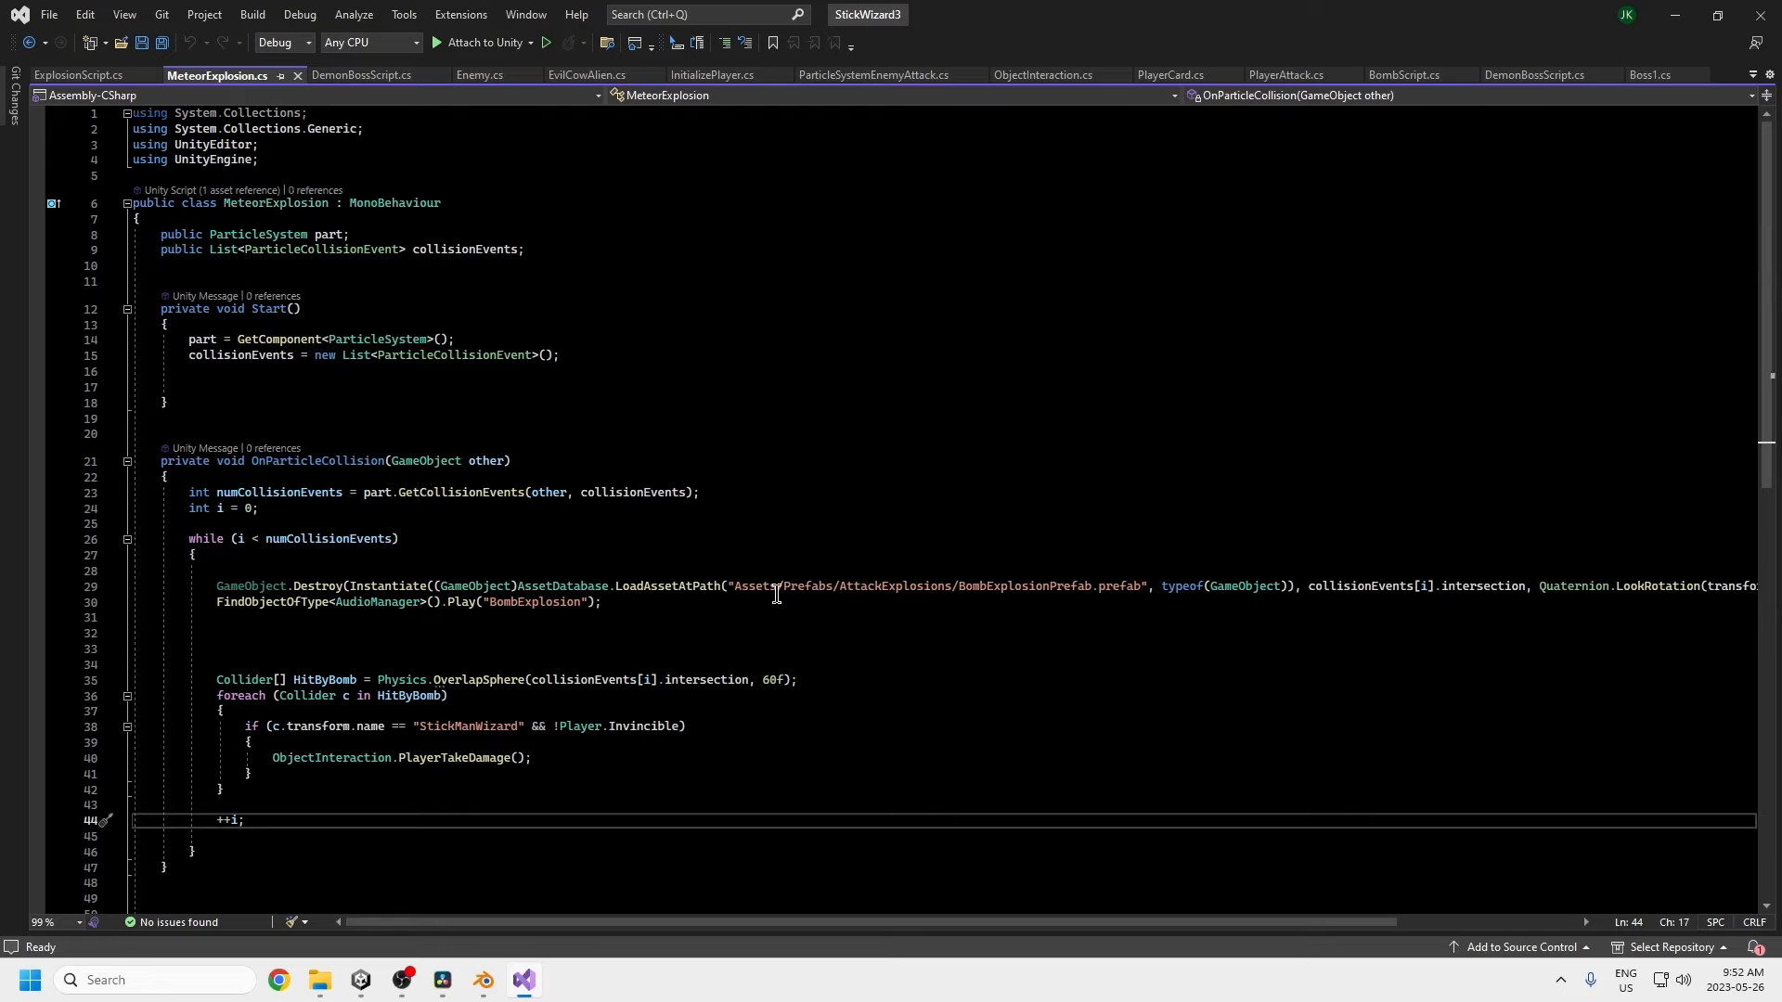
{"action": "left_click_drag", "start_coordinate": [735, 587], "coordinate": [923, 583]}
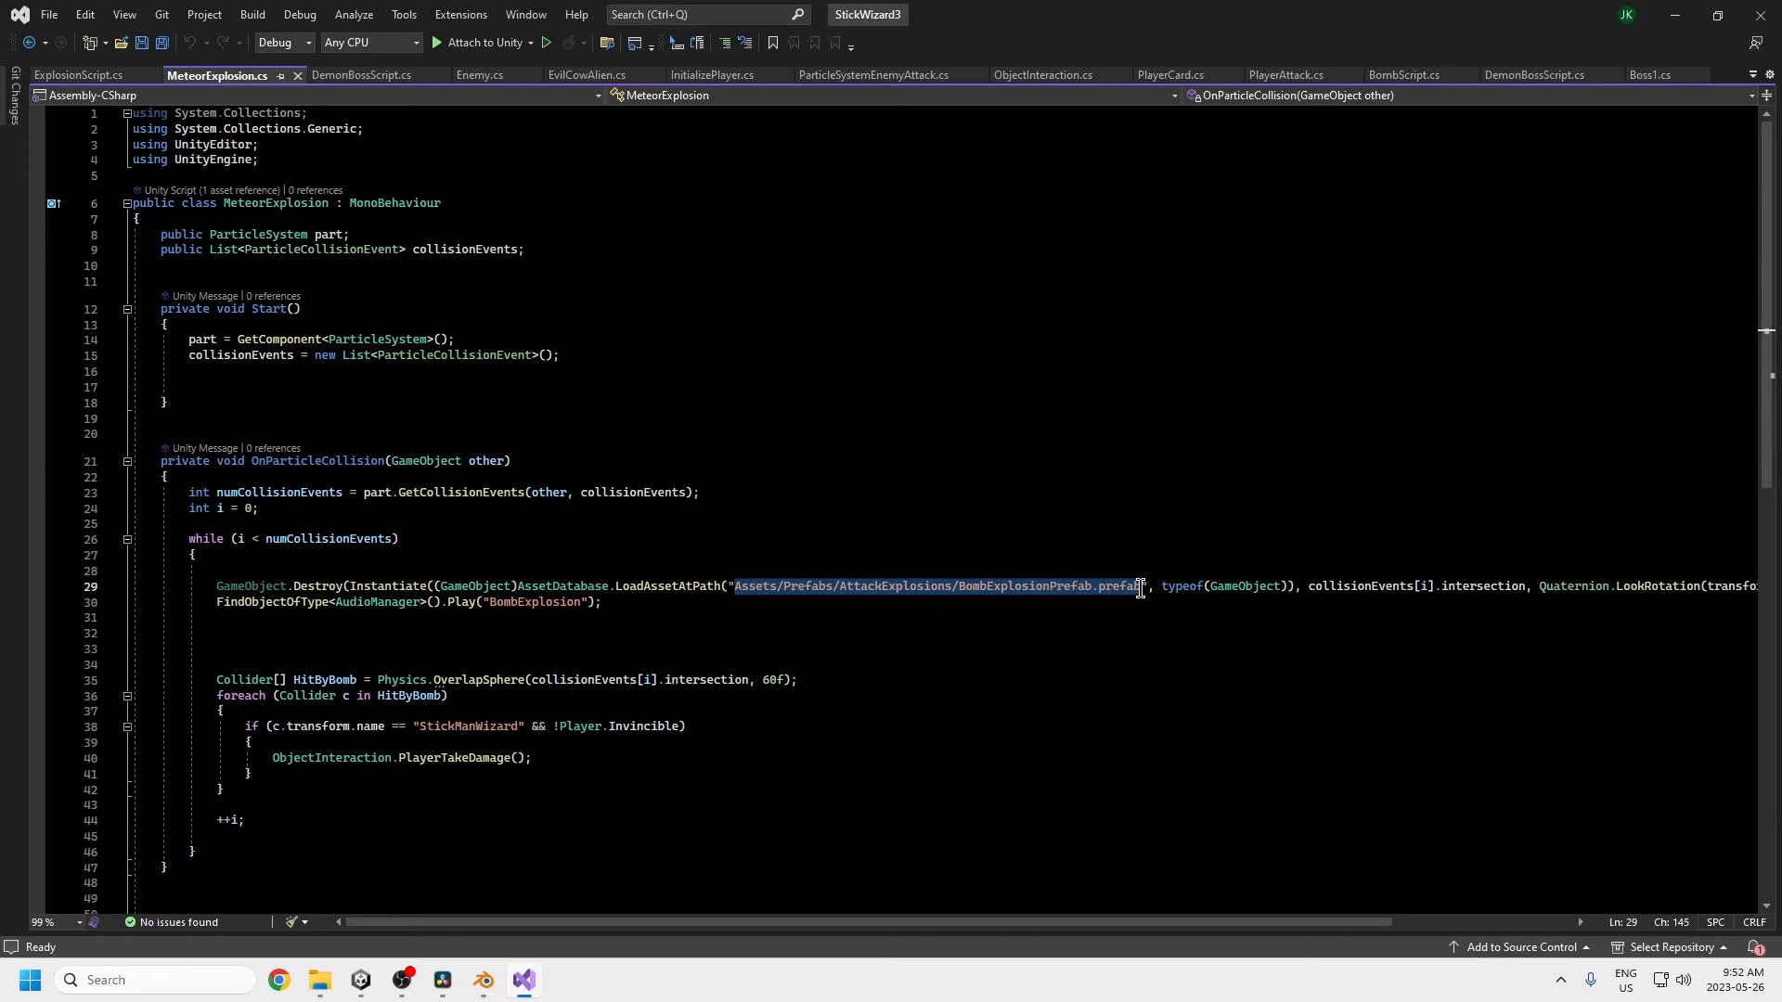
- Switch back to Unity, save ExplosionPS as a prefab in the ParticleSystems folder and delete it from the scene
{"action": "double_click", "coordinate": [1095, 18]}
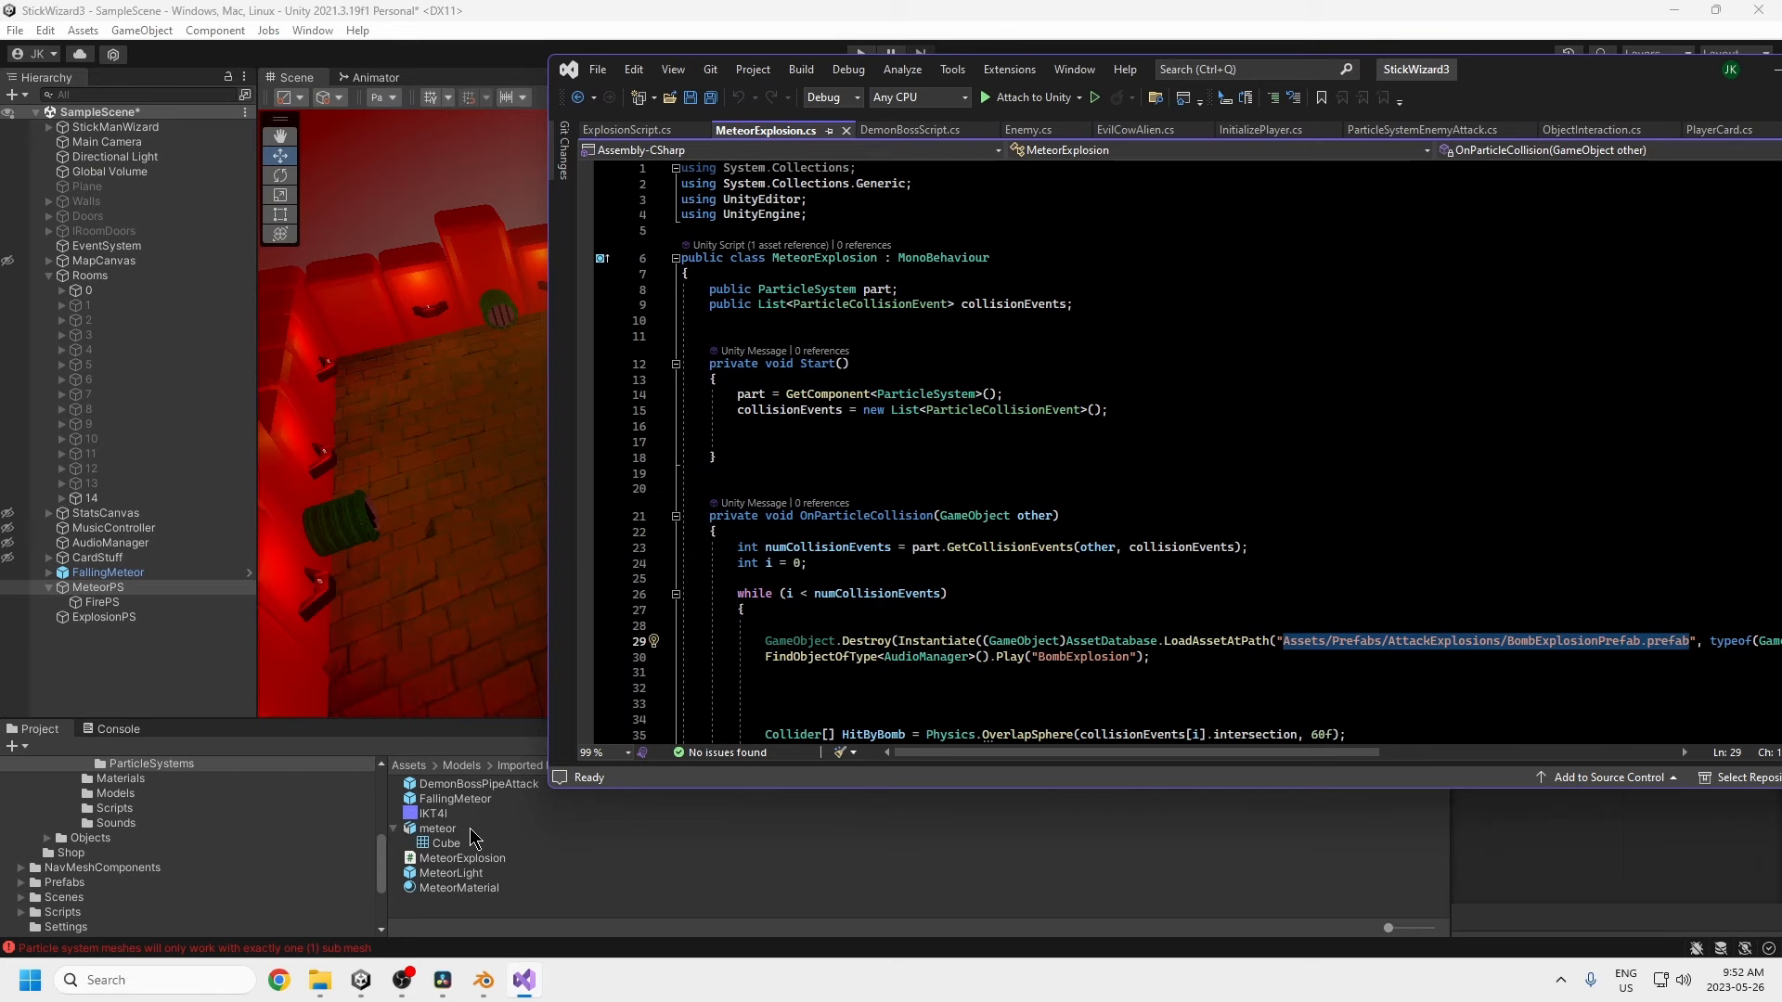
{"action": "left_click", "coordinate": [167, 666]}
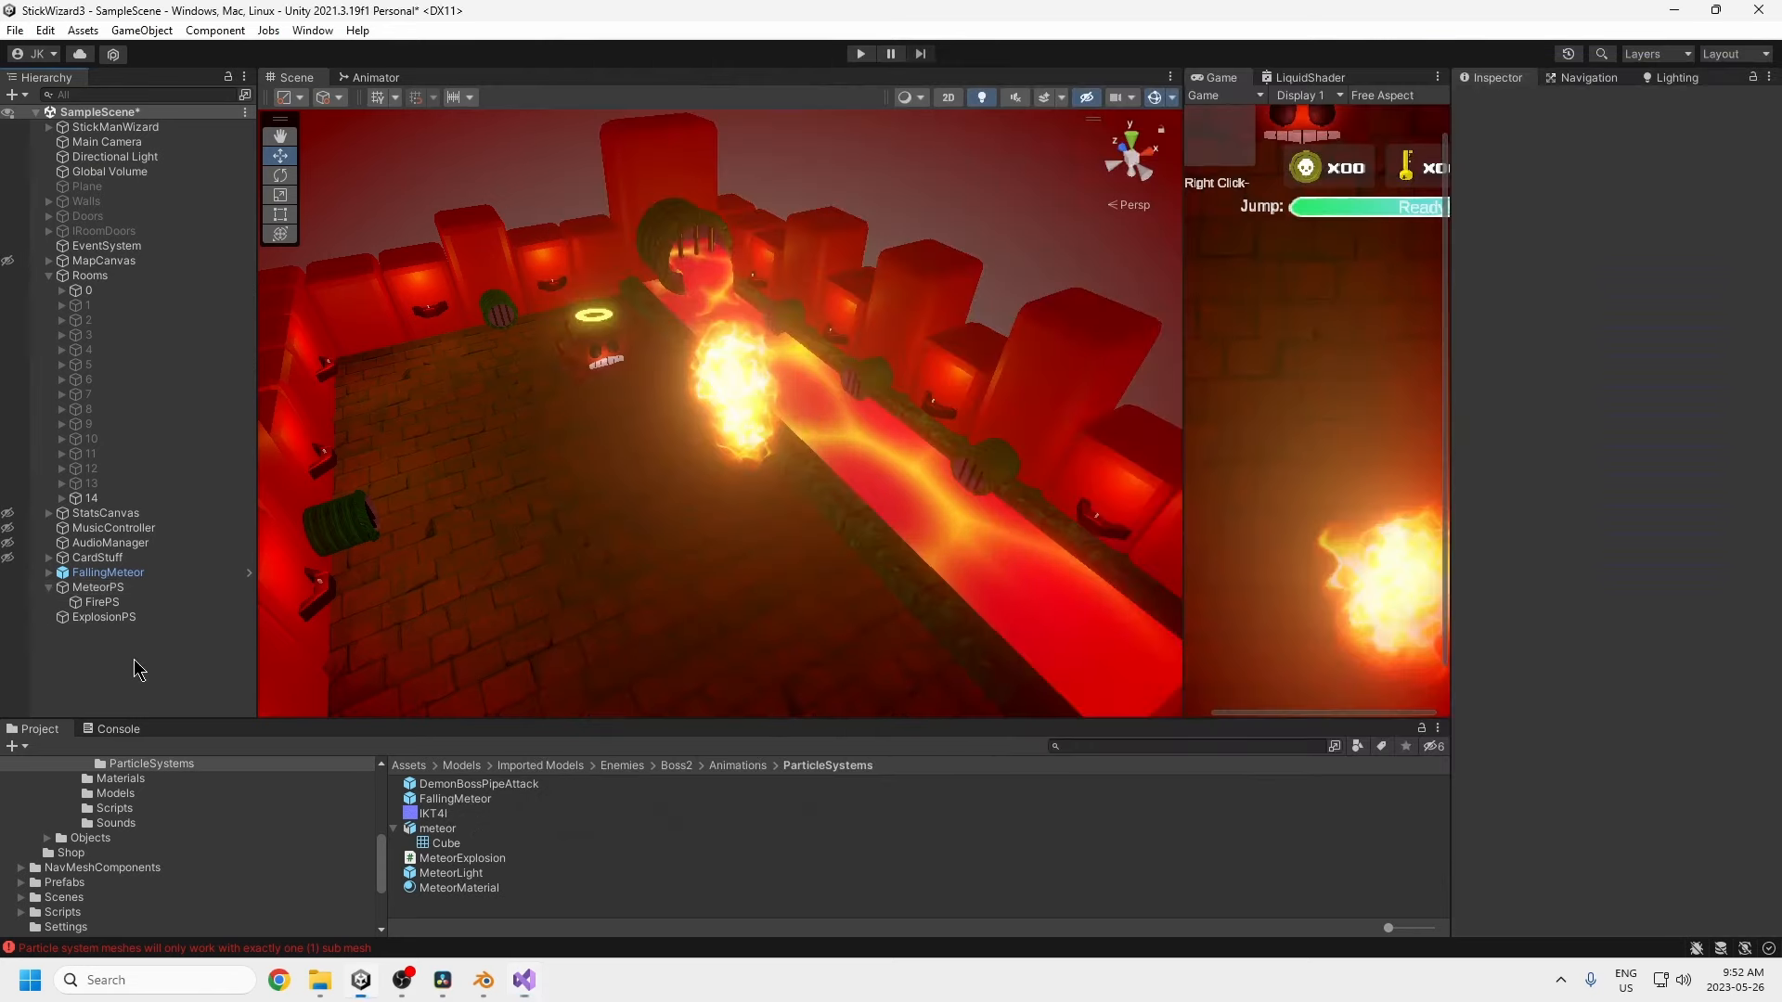
{"action": "left_click", "coordinate": [107, 618]}
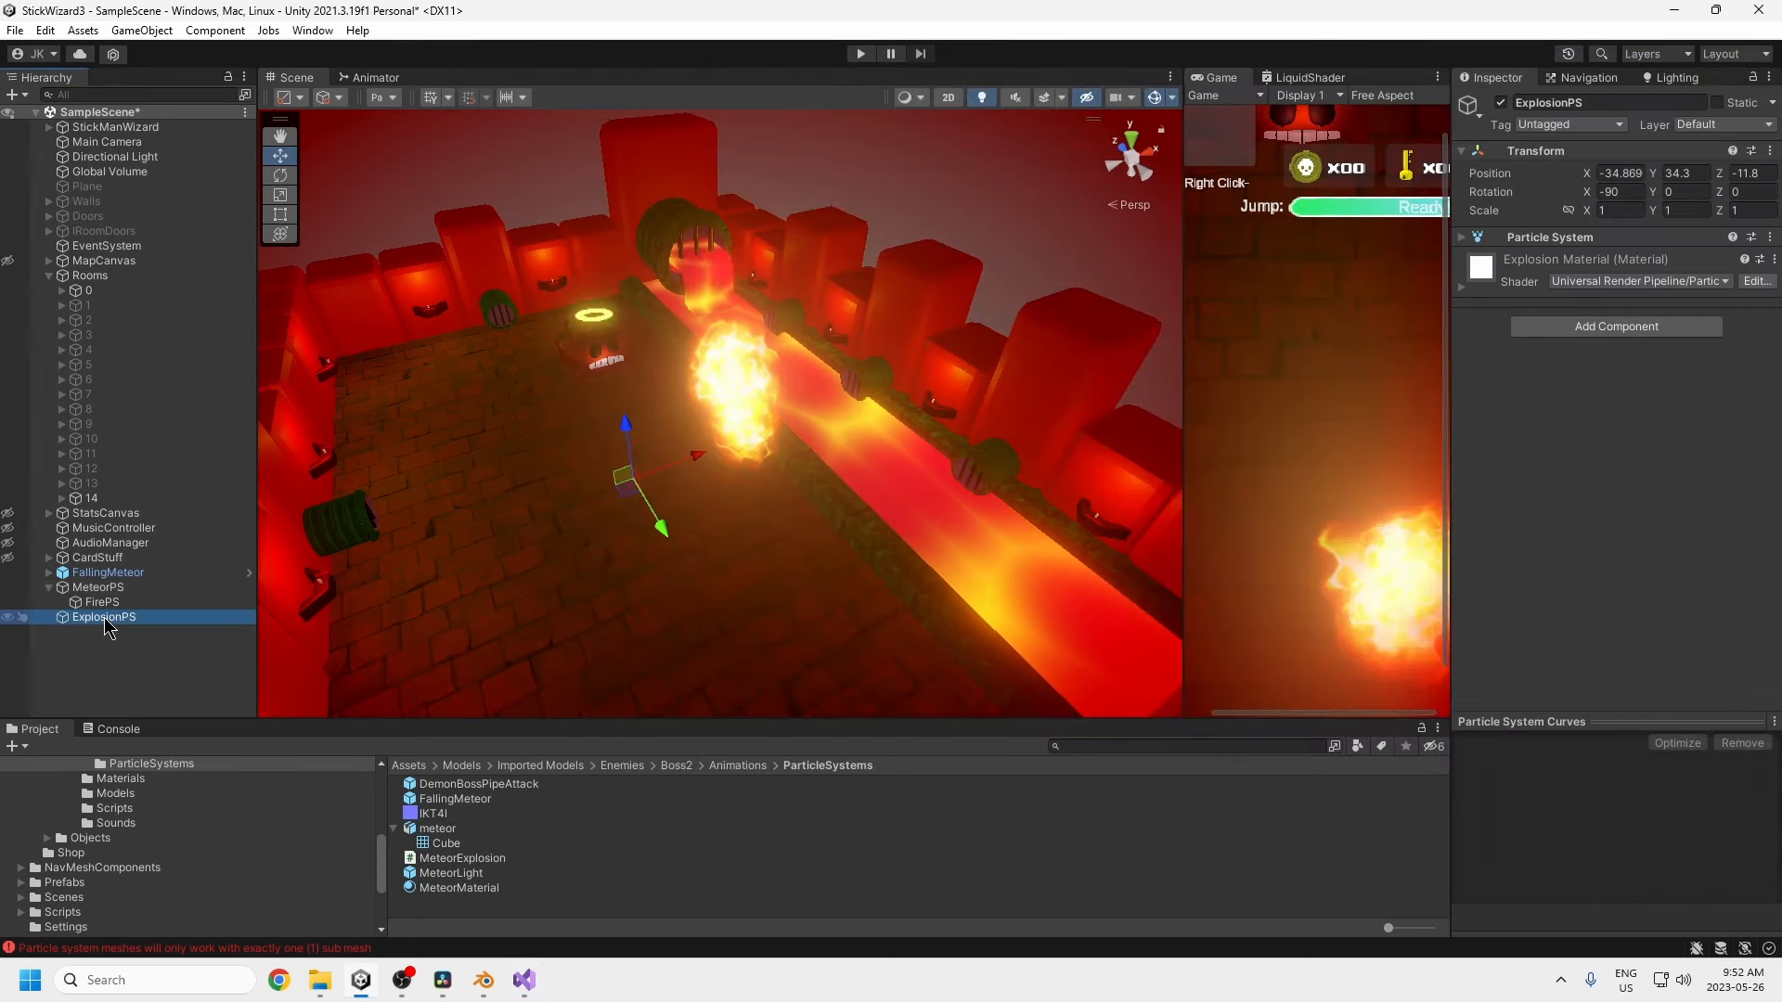
{"action": "left_click_drag", "start_coordinate": [105, 620], "coordinate": [427, 900]}
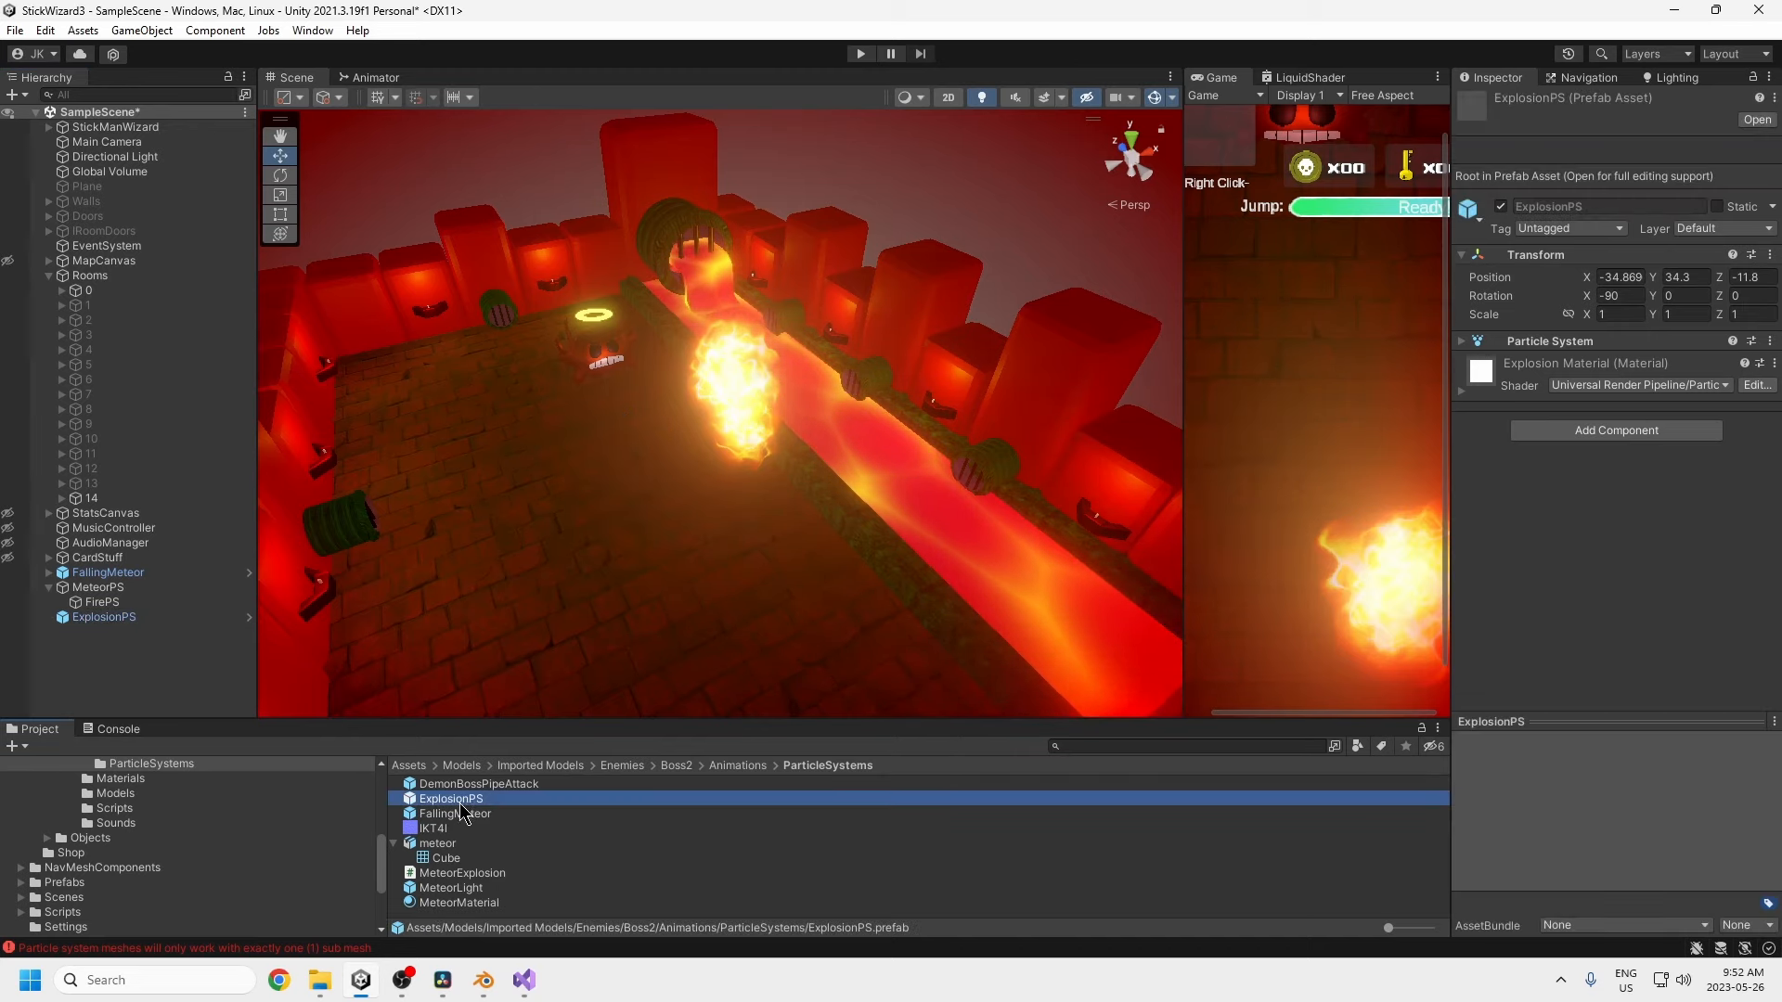
{"action": "left_click", "coordinate": [106, 618]}
{"action": "key", "text": "Delete"}
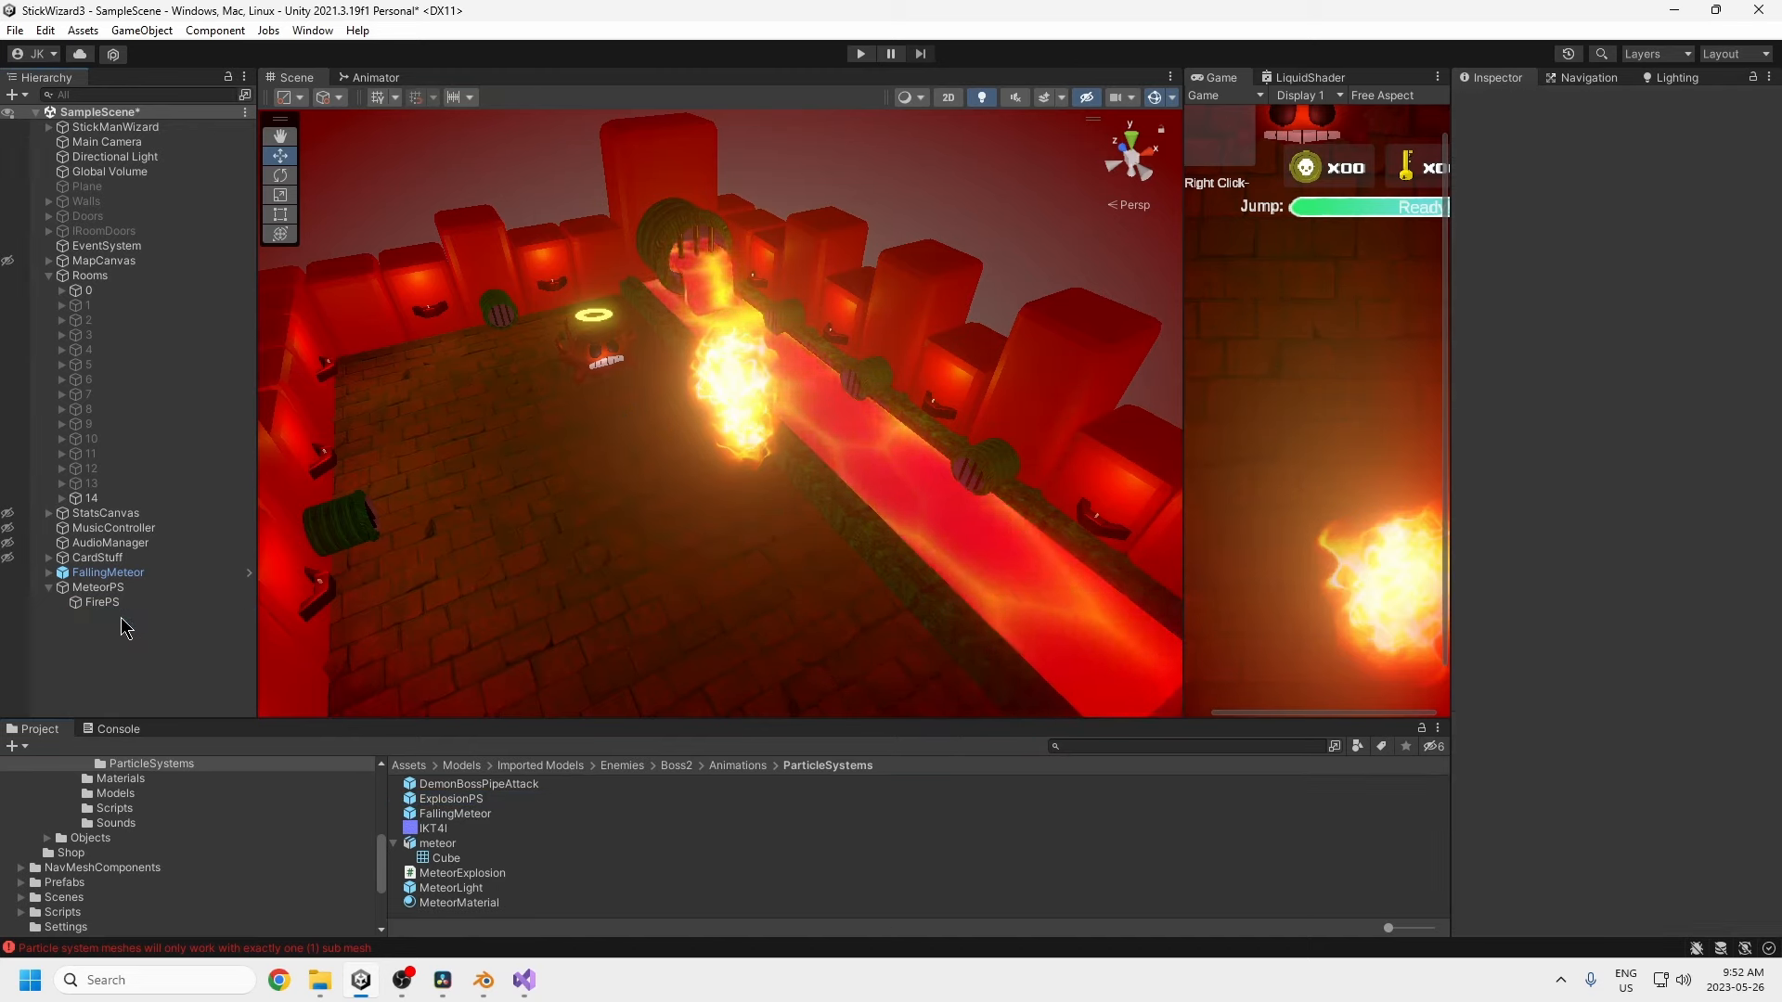
- Select the ExplosionPS prefab to show its asset path, and switch to Visual Studio with the MeteorExplosion script
{"action": "left_click", "coordinate": [442, 844]}
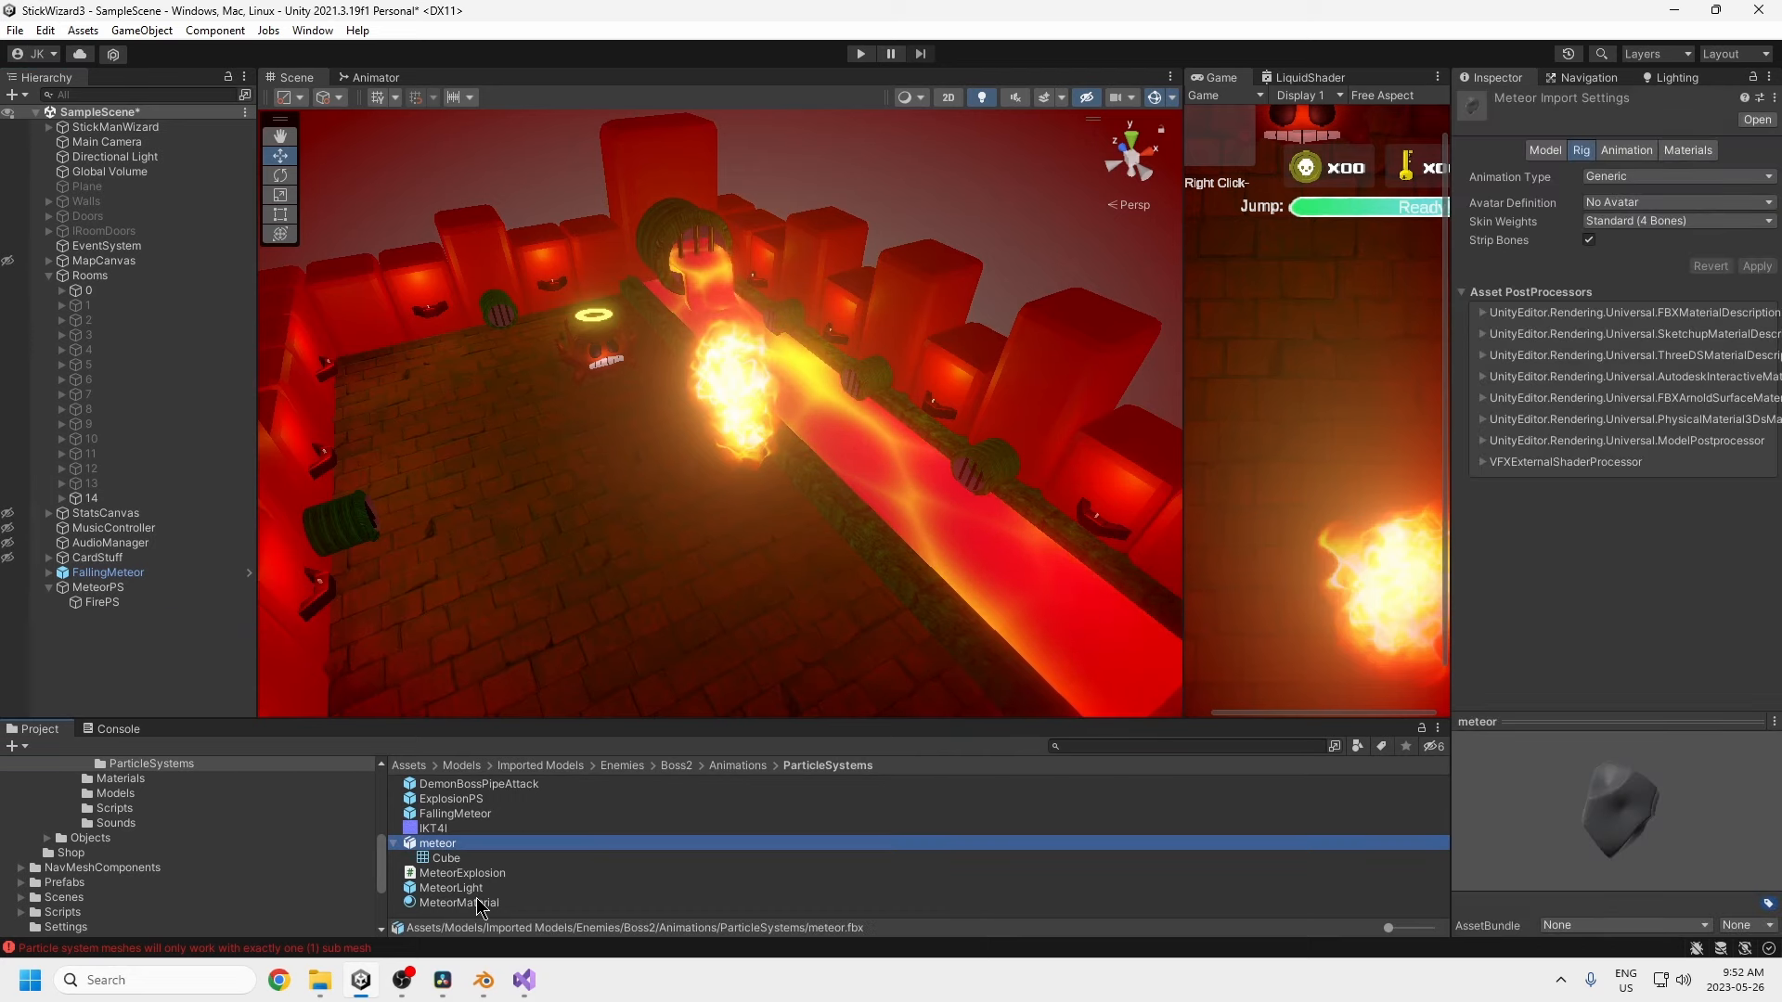
{"action": "left_click", "coordinate": [476, 800]}
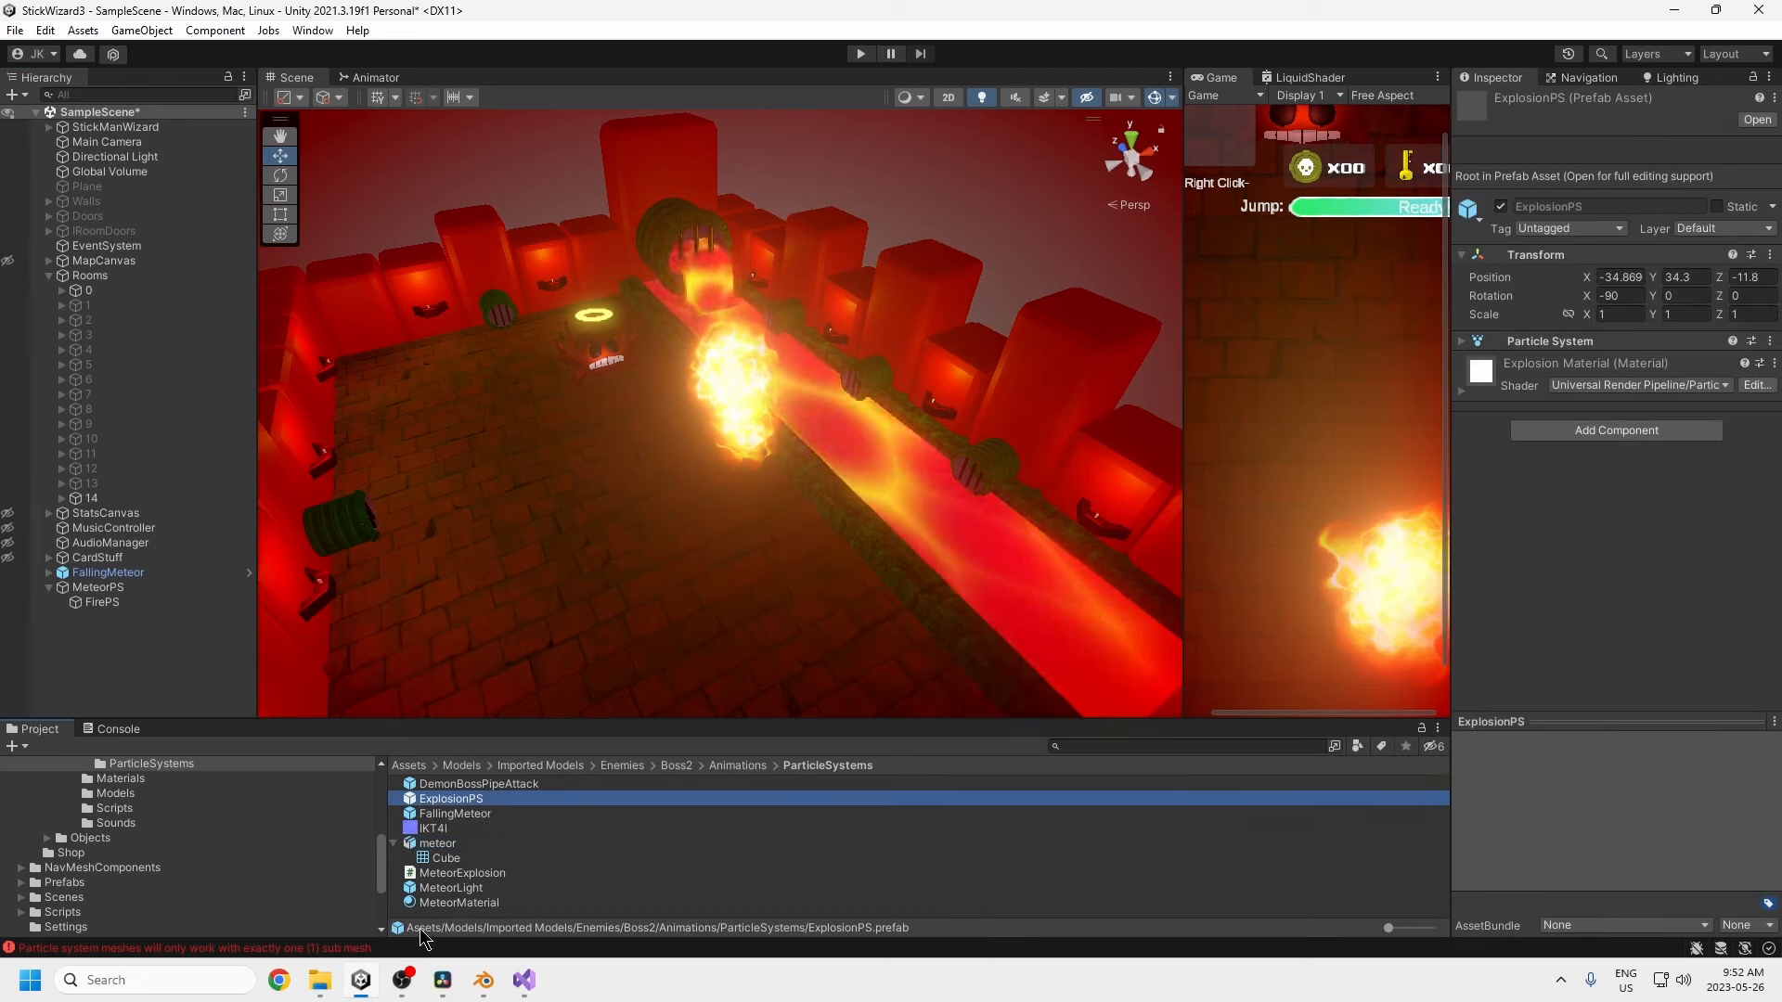
{"action": "left_click", "coordinate": [525, 981]}
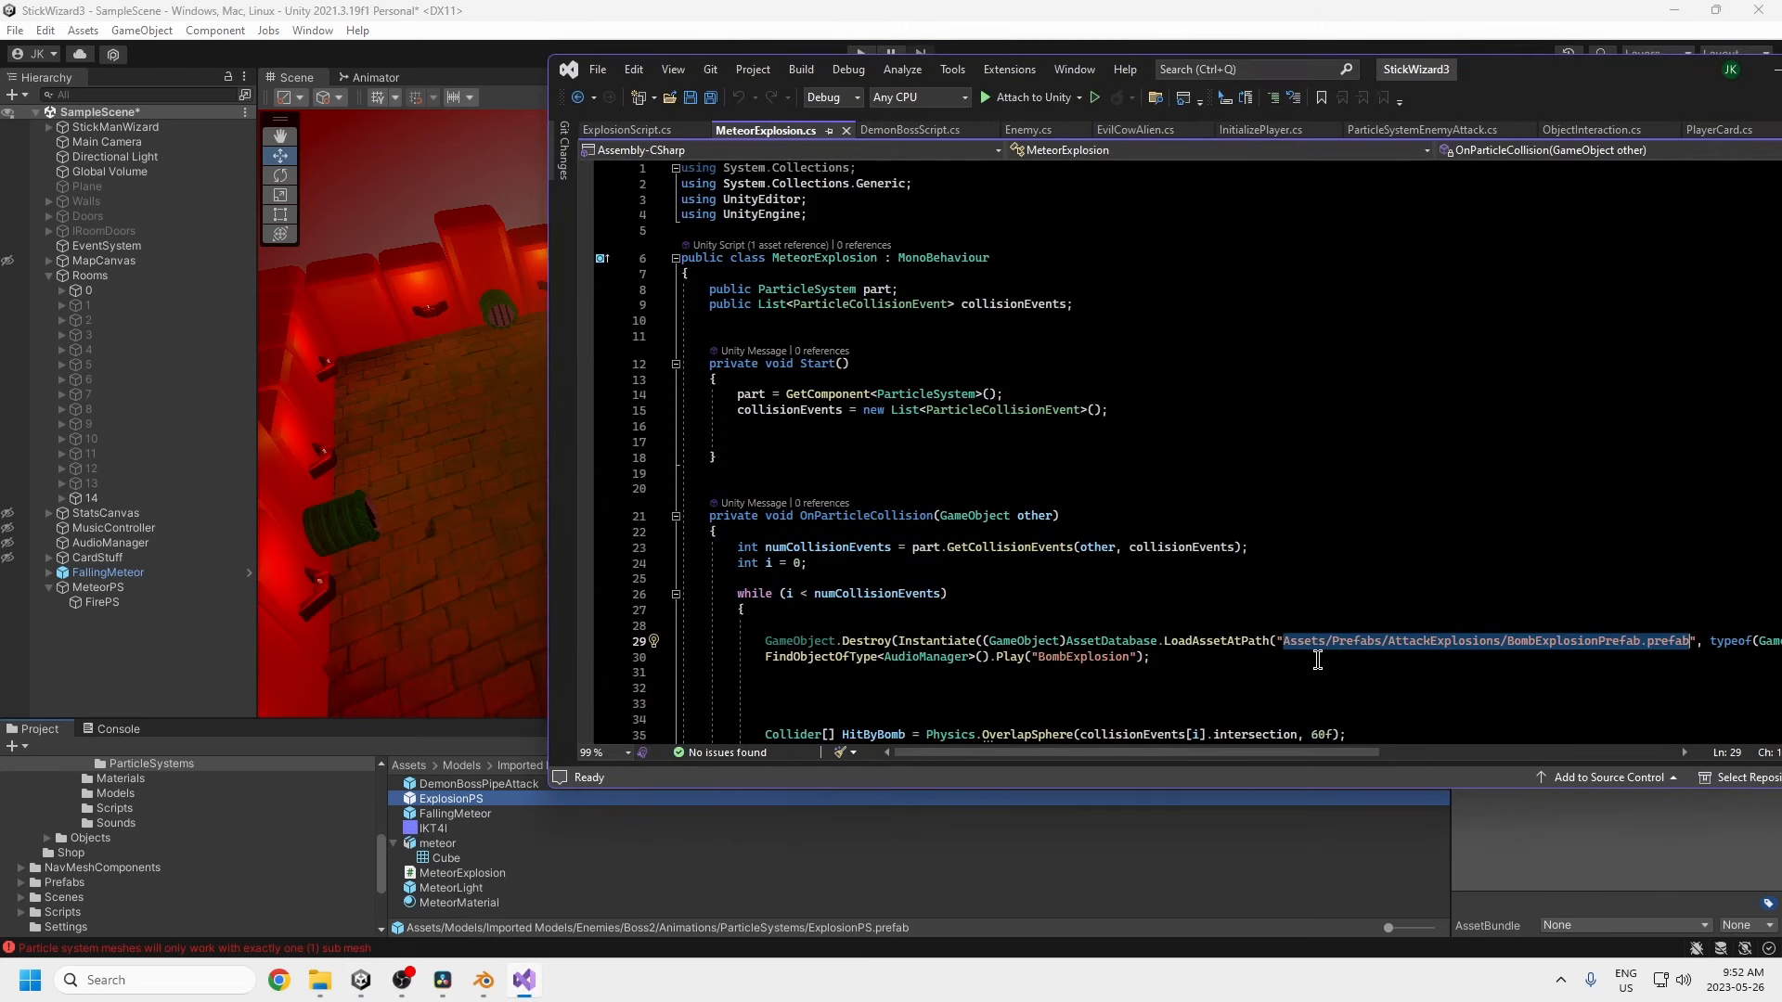
- Change the LoadAssetAtPath string in MeteorExplosion to "Assets/Models/Imported Models/Enemies/Boss2/Animations/ParticleSystems/ExplosionPS.prefab"
{"action": "left_click", "coordinate": [1691, 640]}
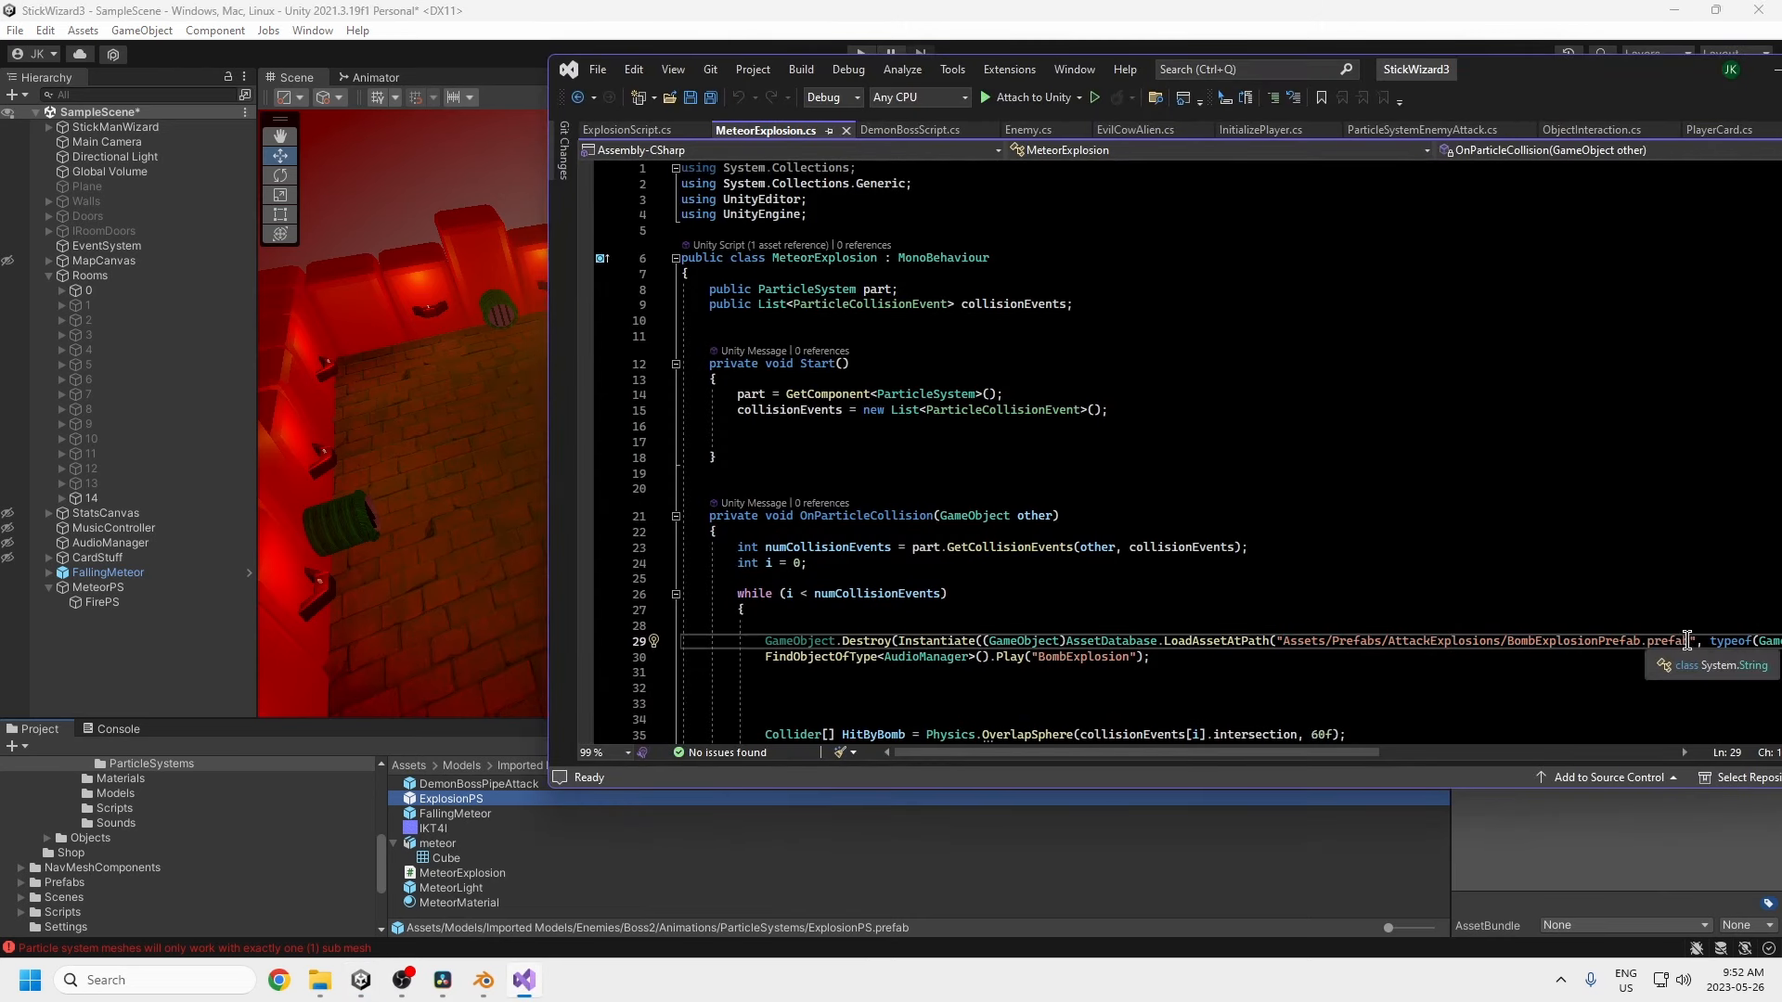
{"action": "left_click_drag", "start_coordinate": [1691, 641], "coordinate": [1379, 641]}
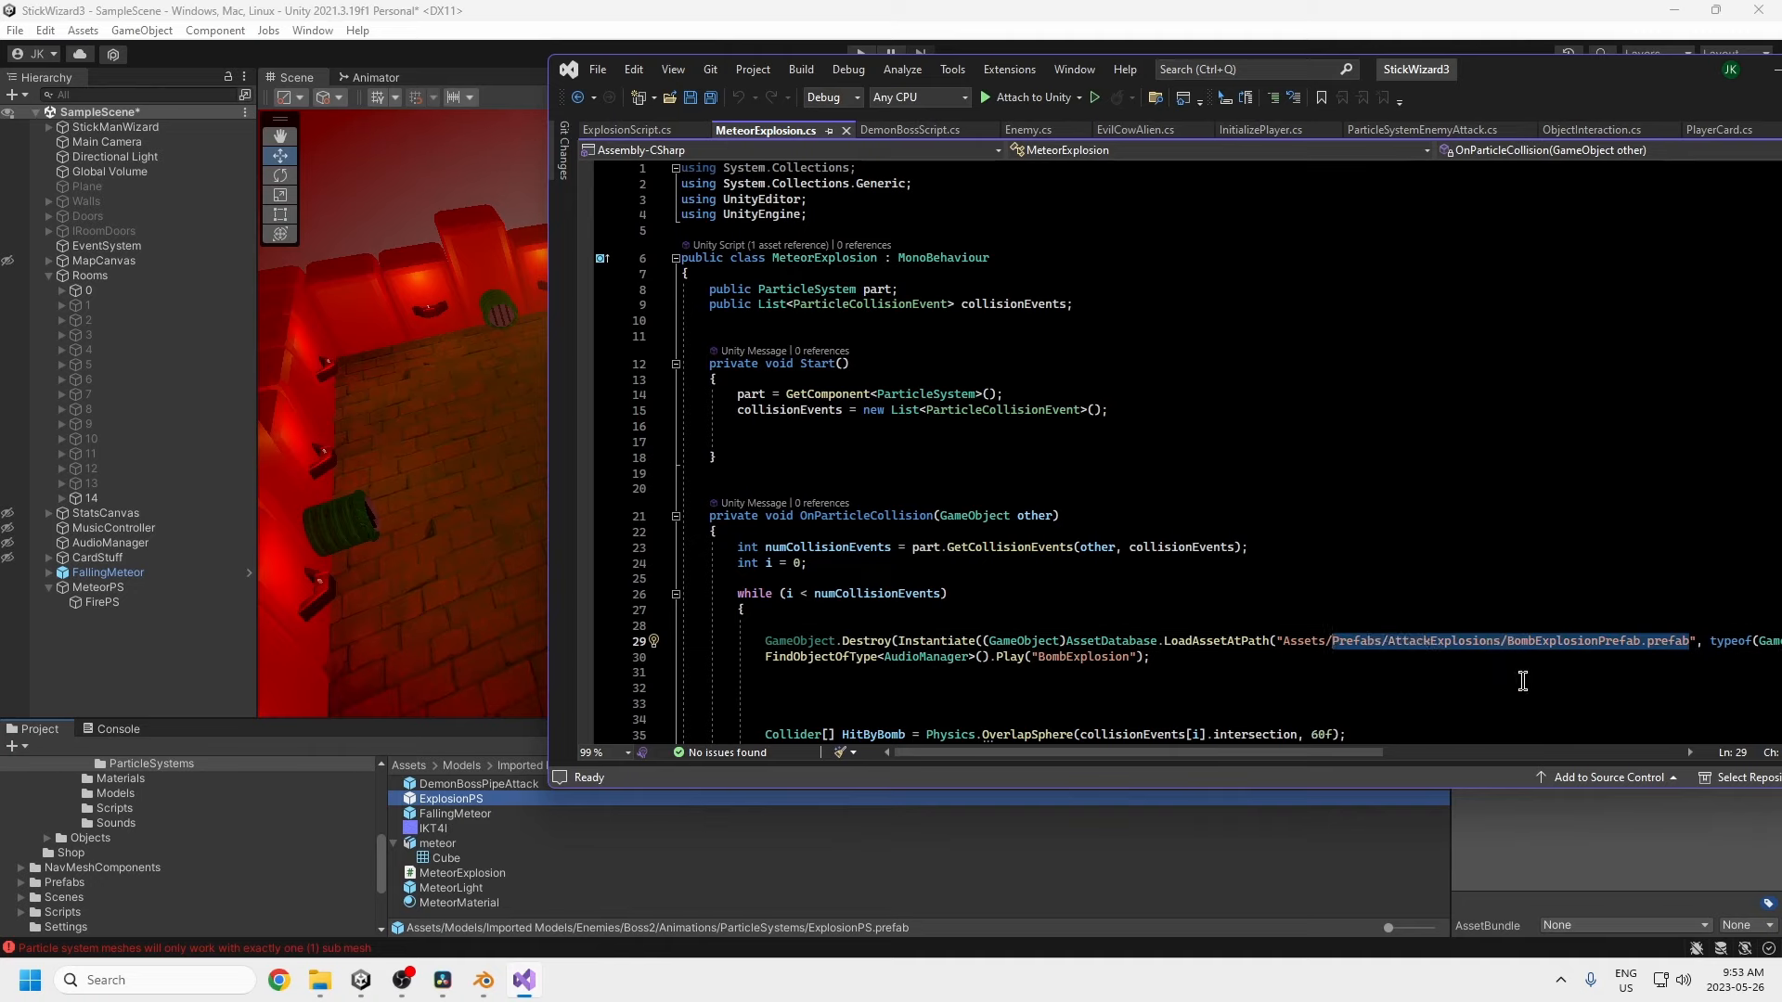
{"action": "type", "text": "Models/"}
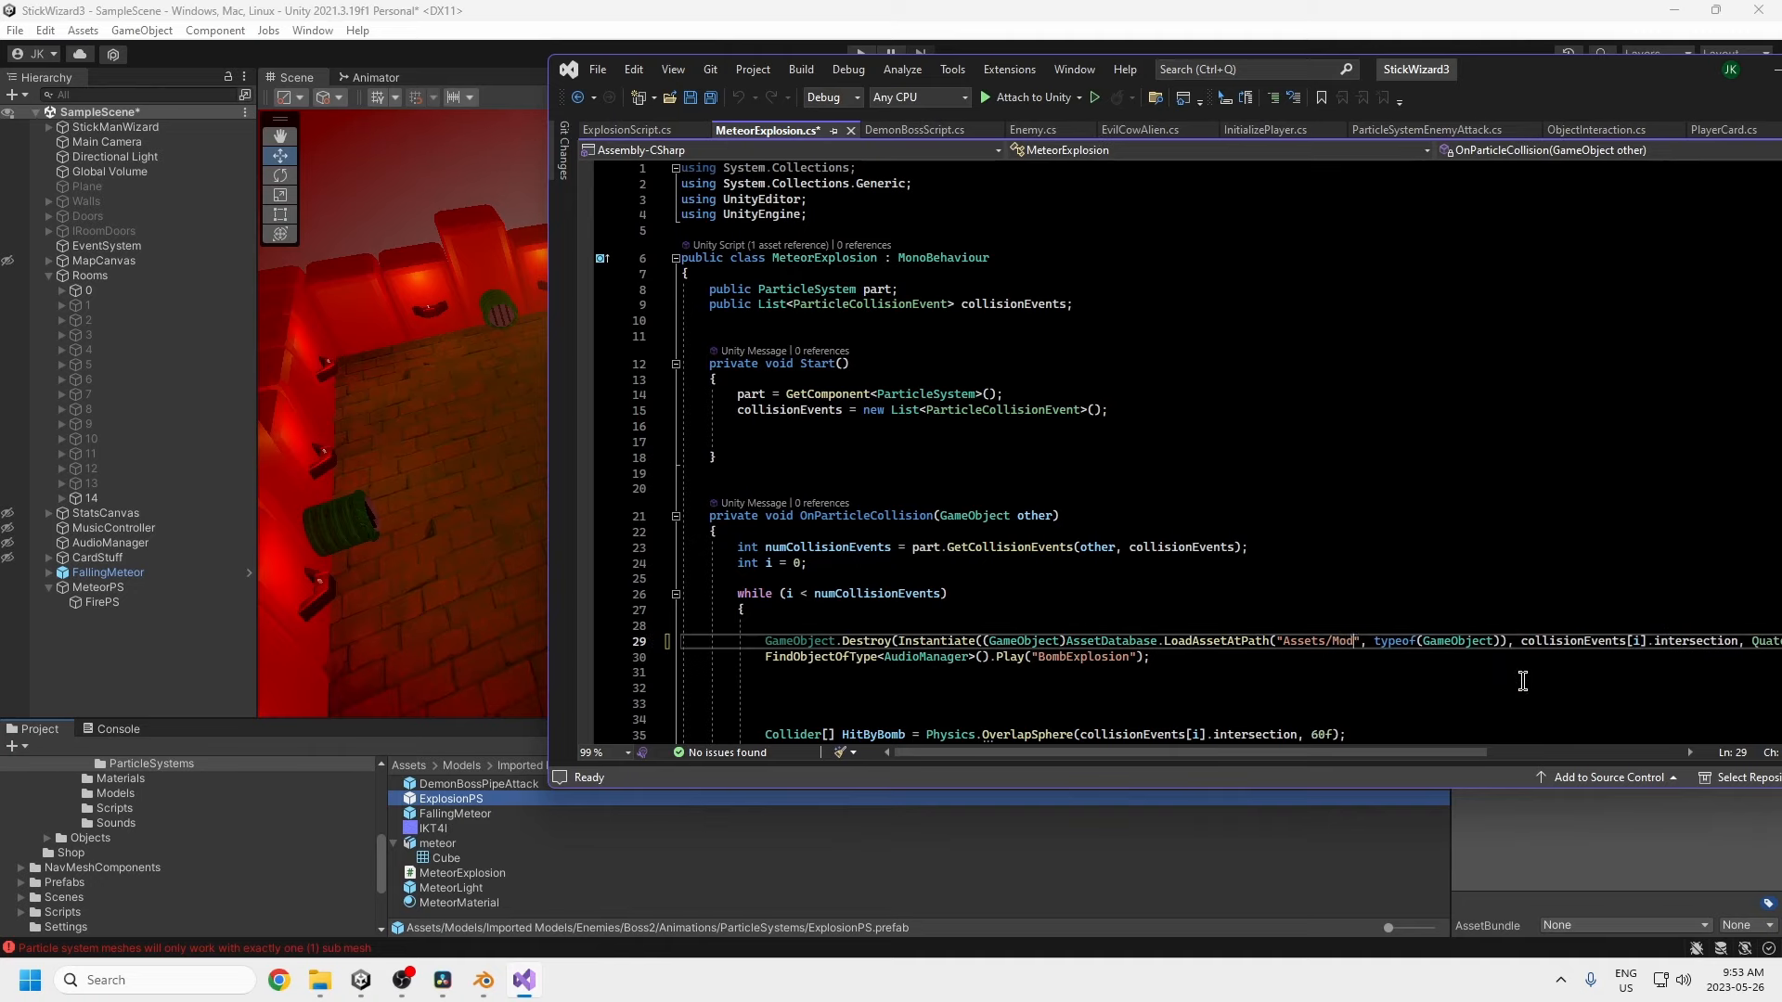
{"action": "type", "text": "Imported Models"}
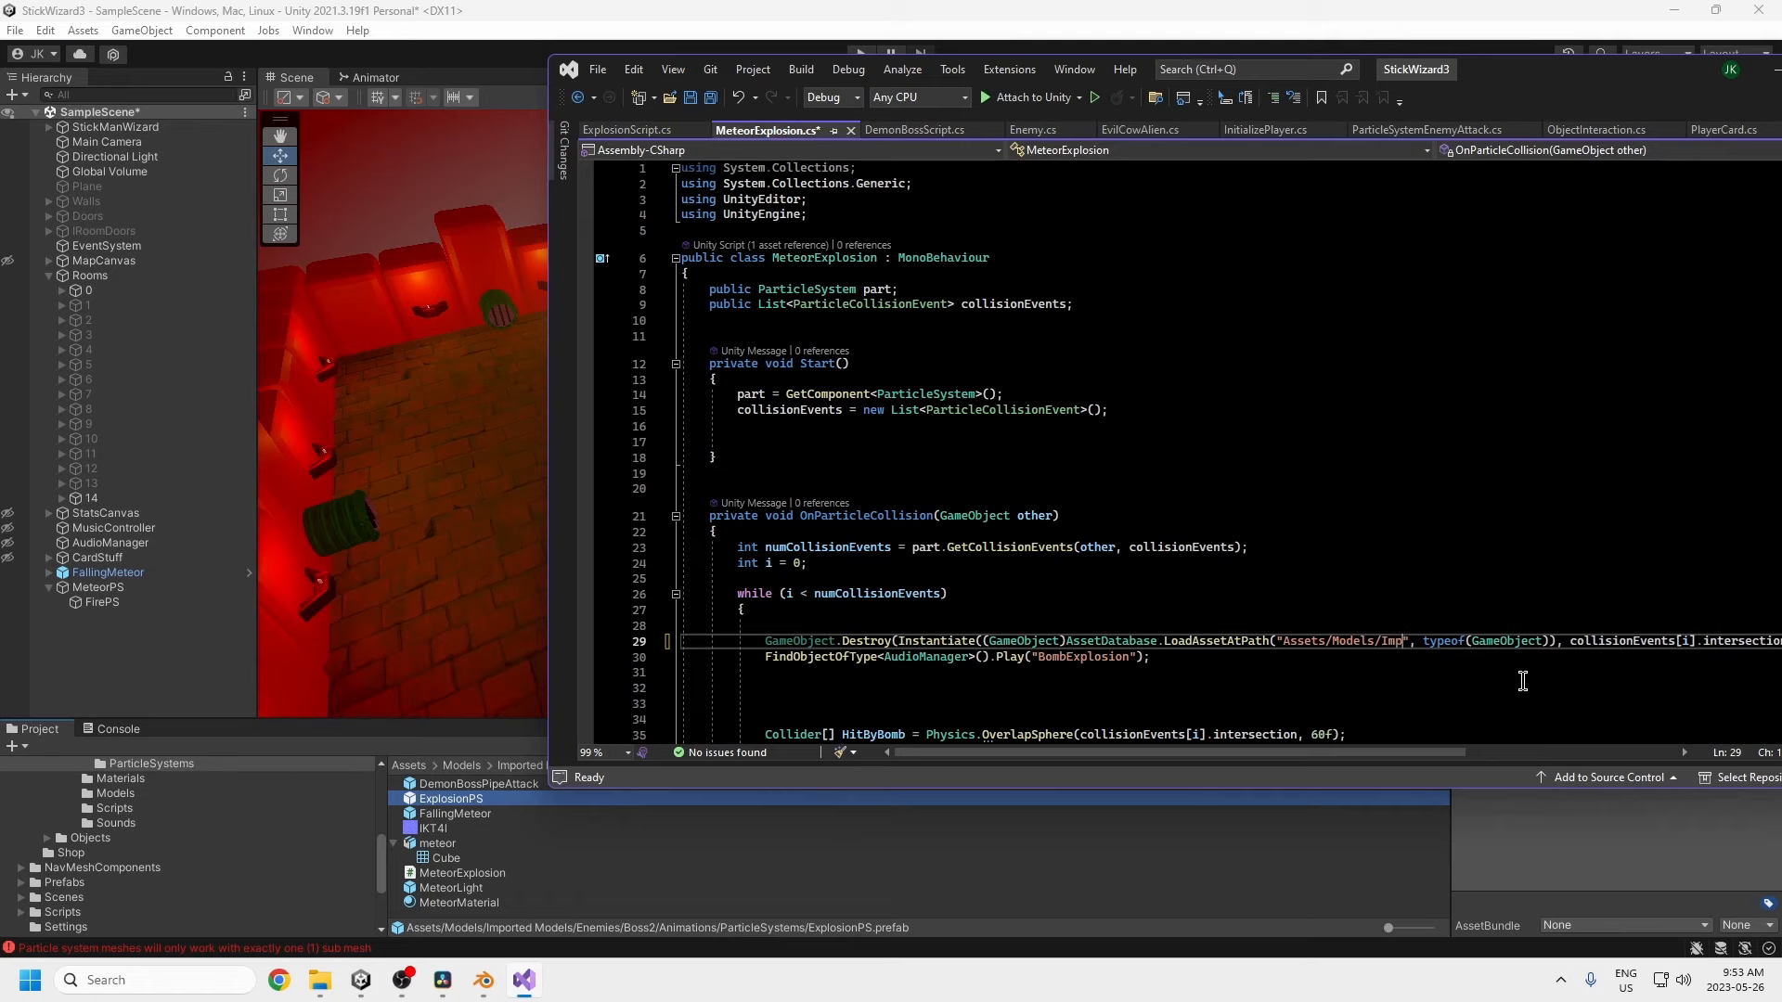
{"action": "type", "text": "/Enemies/Boss2/Anima"}
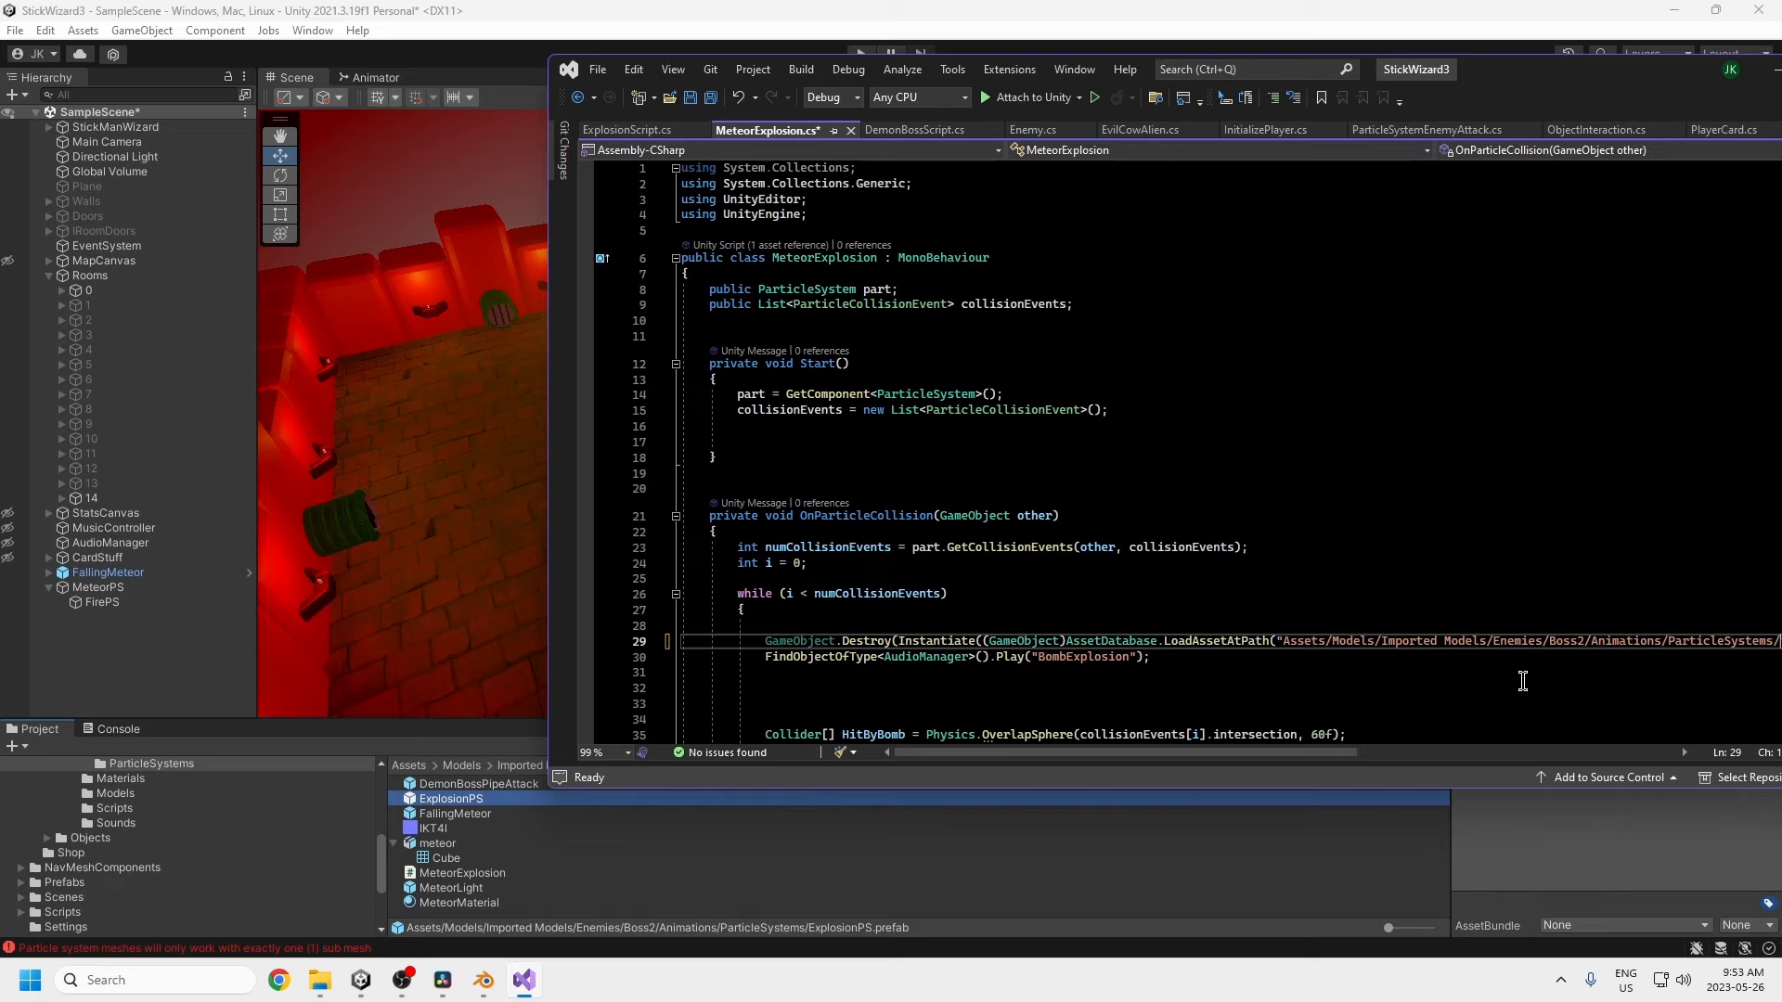
{"action": "scroll", "coordinate": [1523, 681], "scroll_direction": "right", "scroll_amount": 5}
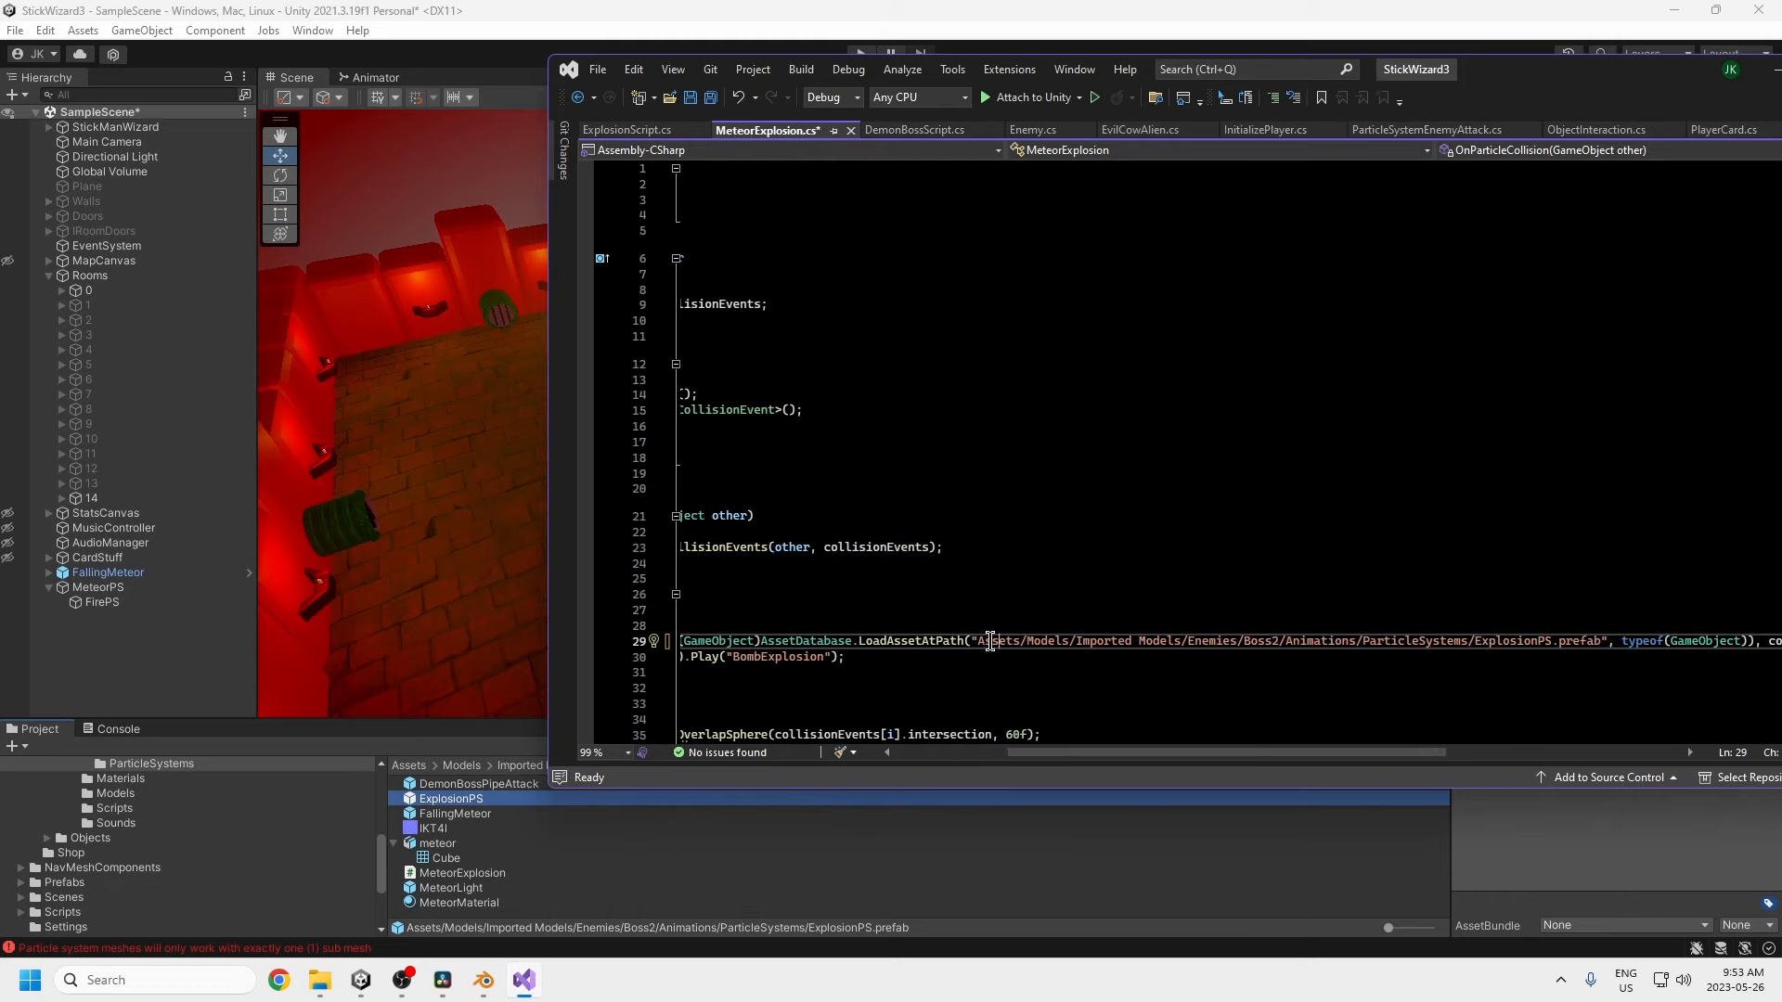
{"action": "left_click_drag", "start_coordinate": [981, 642], "coordinate": [1553, 636]}
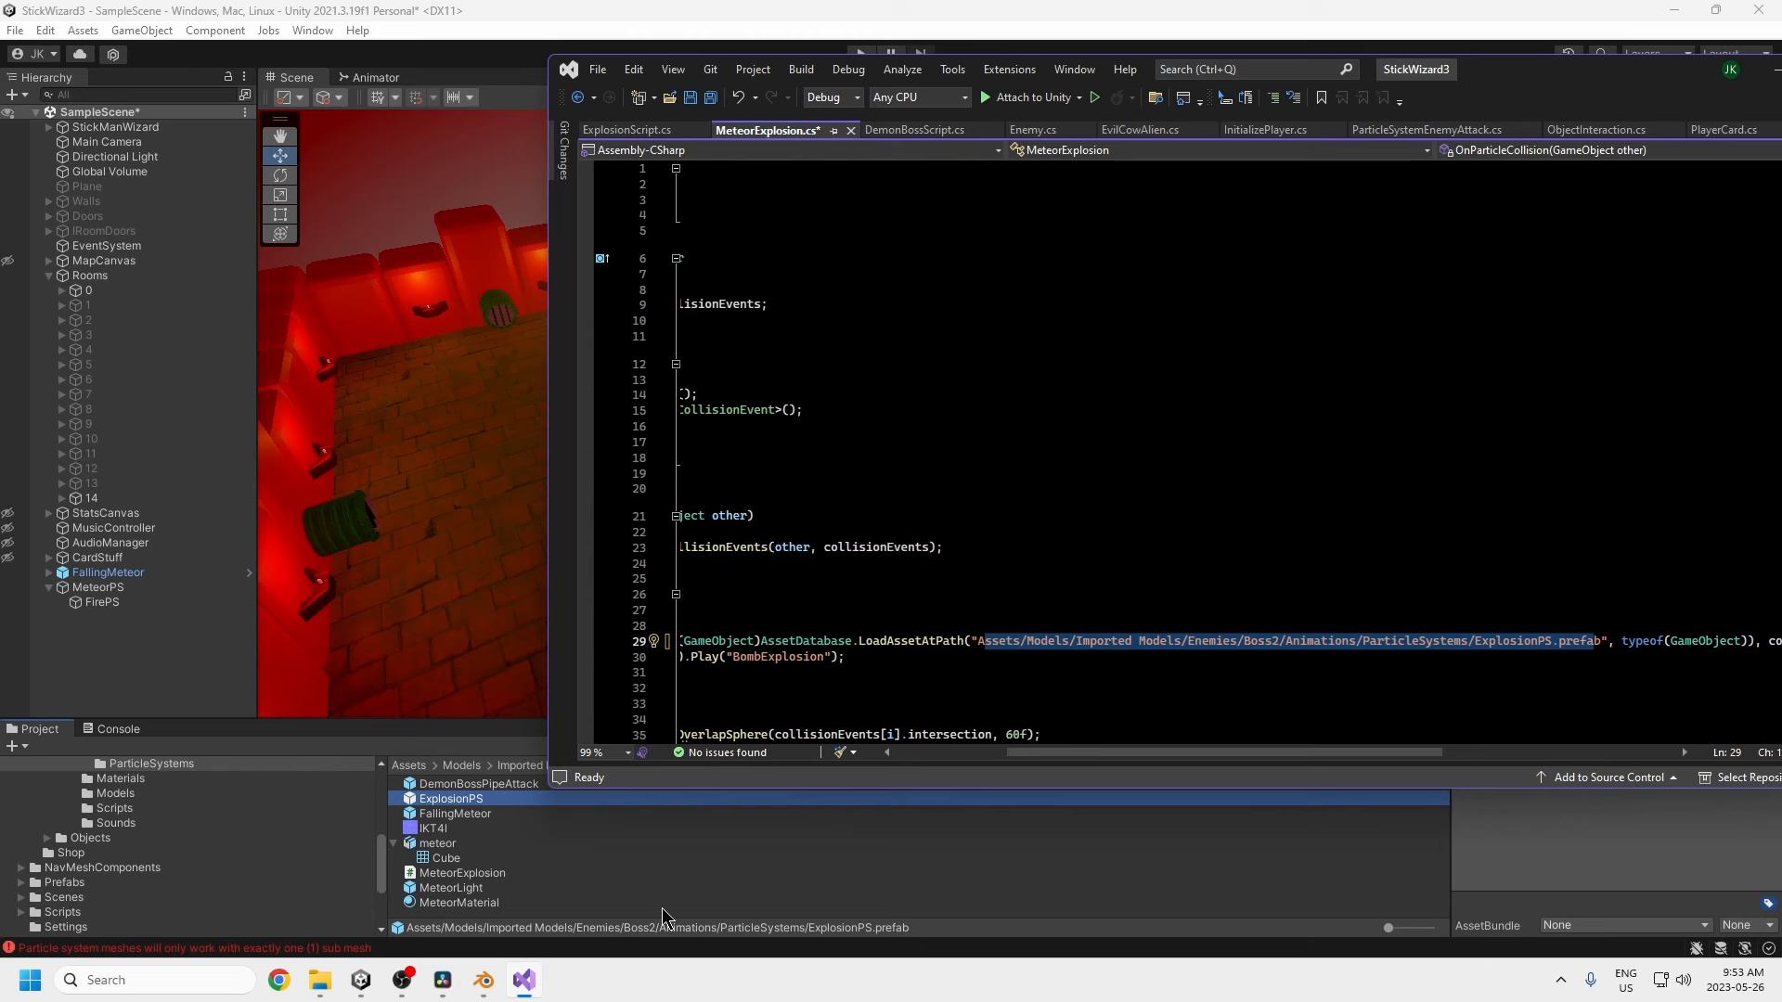
- Switch to Unity, place the ExplosionPS prefab in the scene, replay its explosion effect and delete the instance
{"action": "left_click_drag", "start_coordinate": [463, 804], "coordinate": [147, 633]}
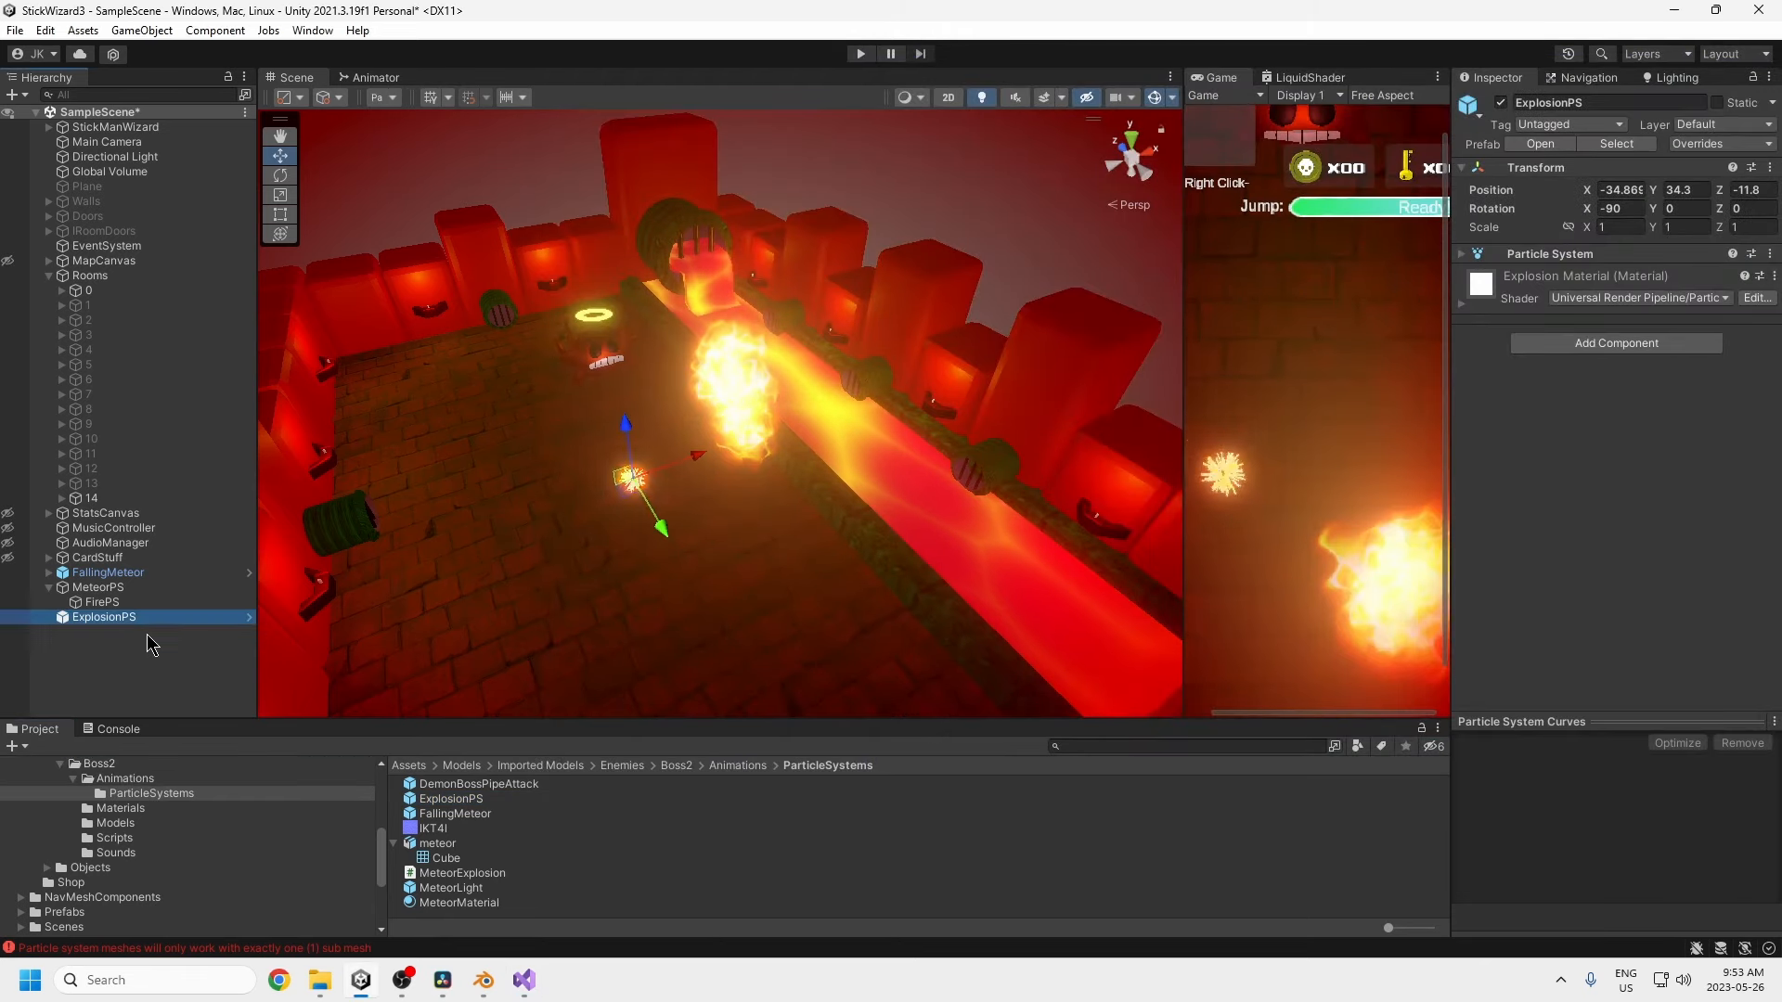
{"action": "left_click", "coordinate": [384, 97]}
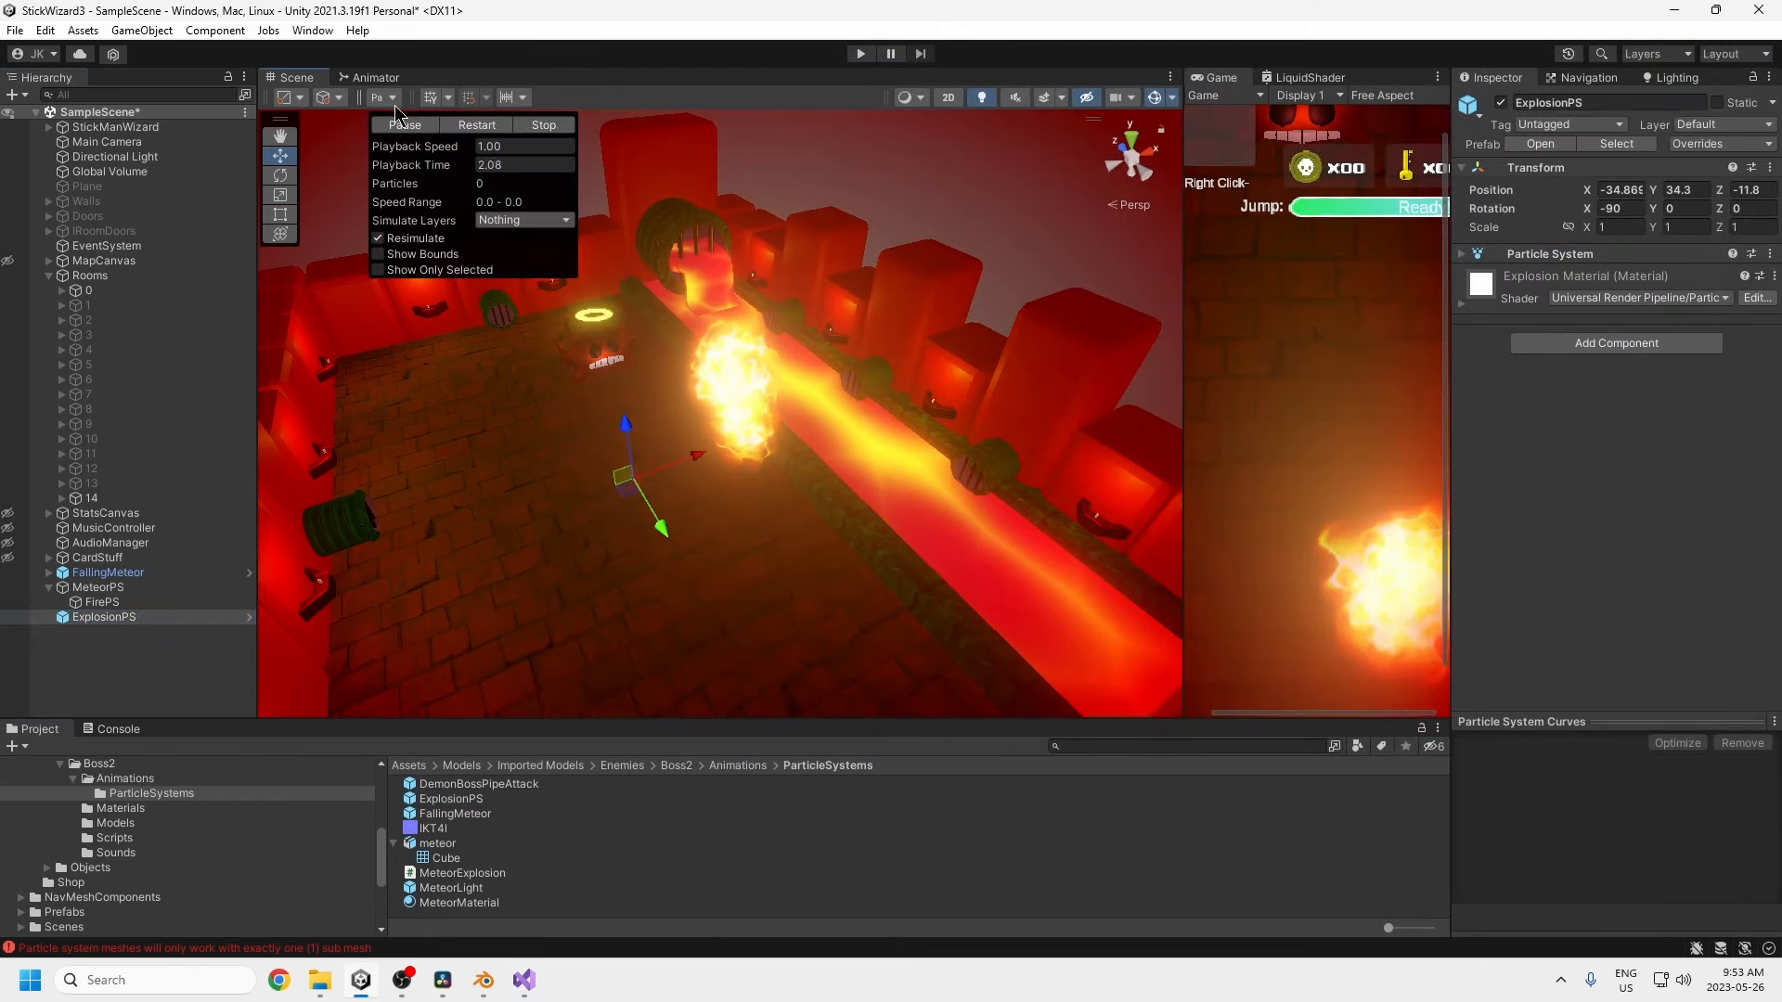
{"action": "left_click", "coordinate": [471, 123]}
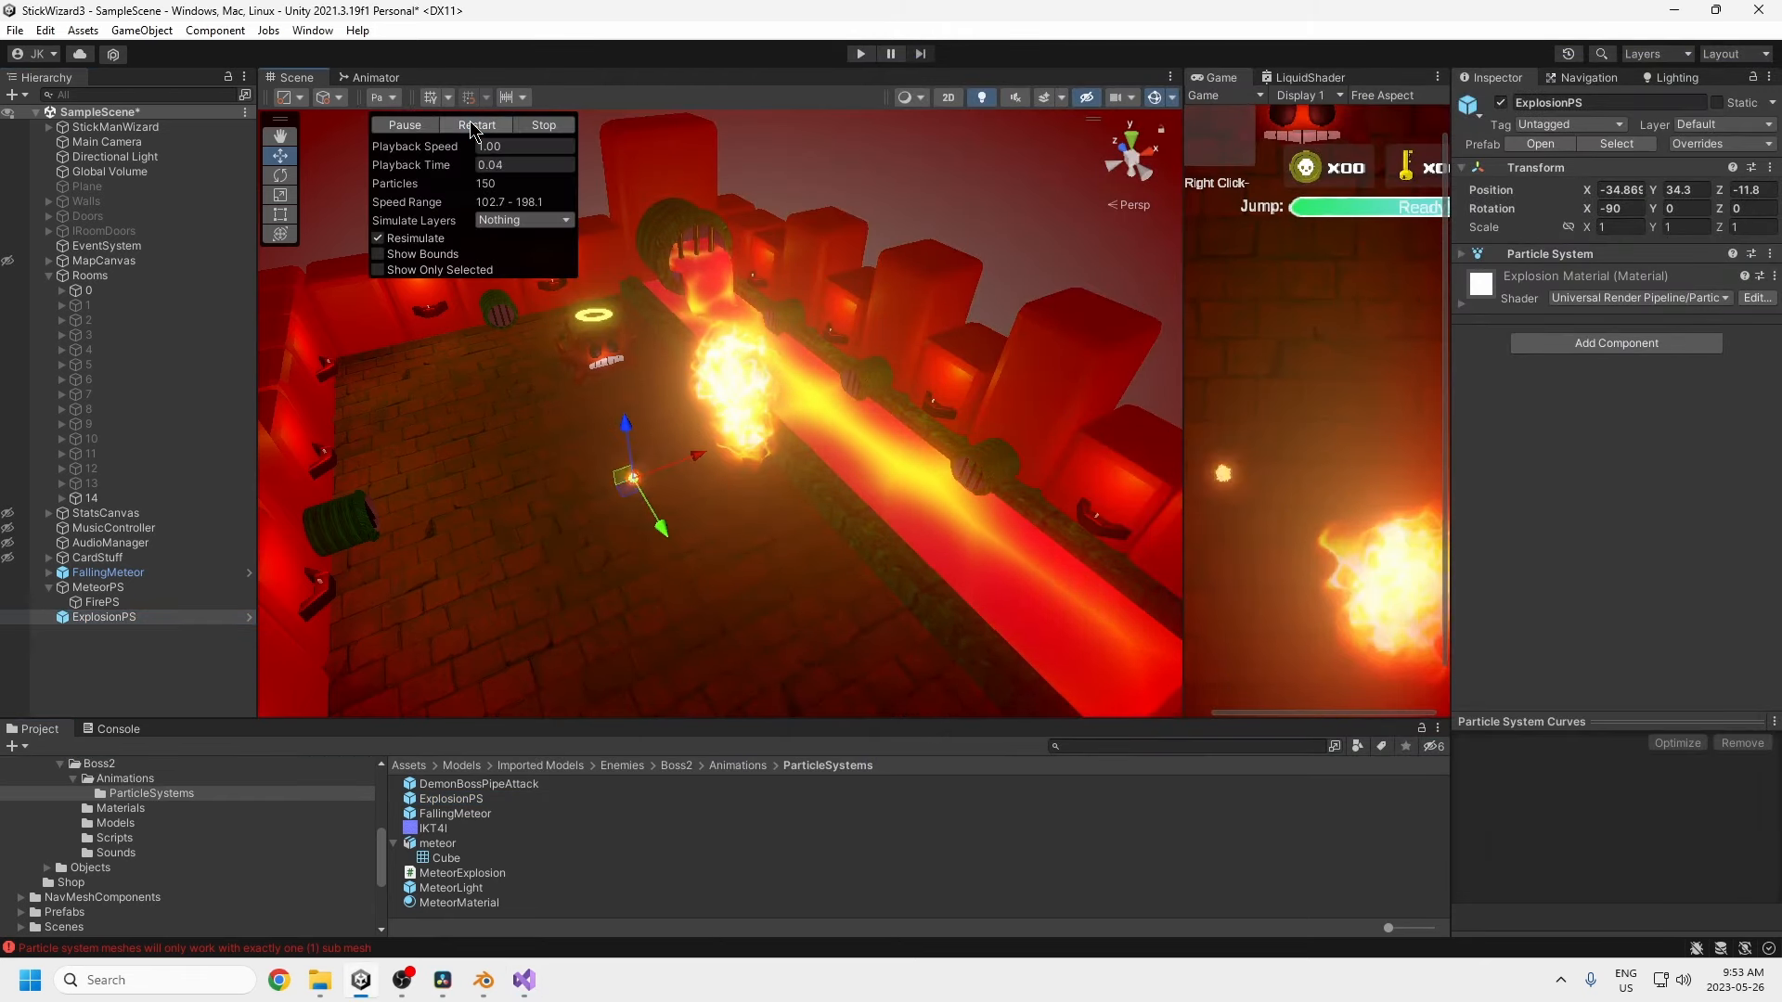
{"action": "left_click", "coordinate": [102, 603]}
{"action": "left_click", "coordinate": [103, 617]}
{"action": "key", "text": "Delete"}
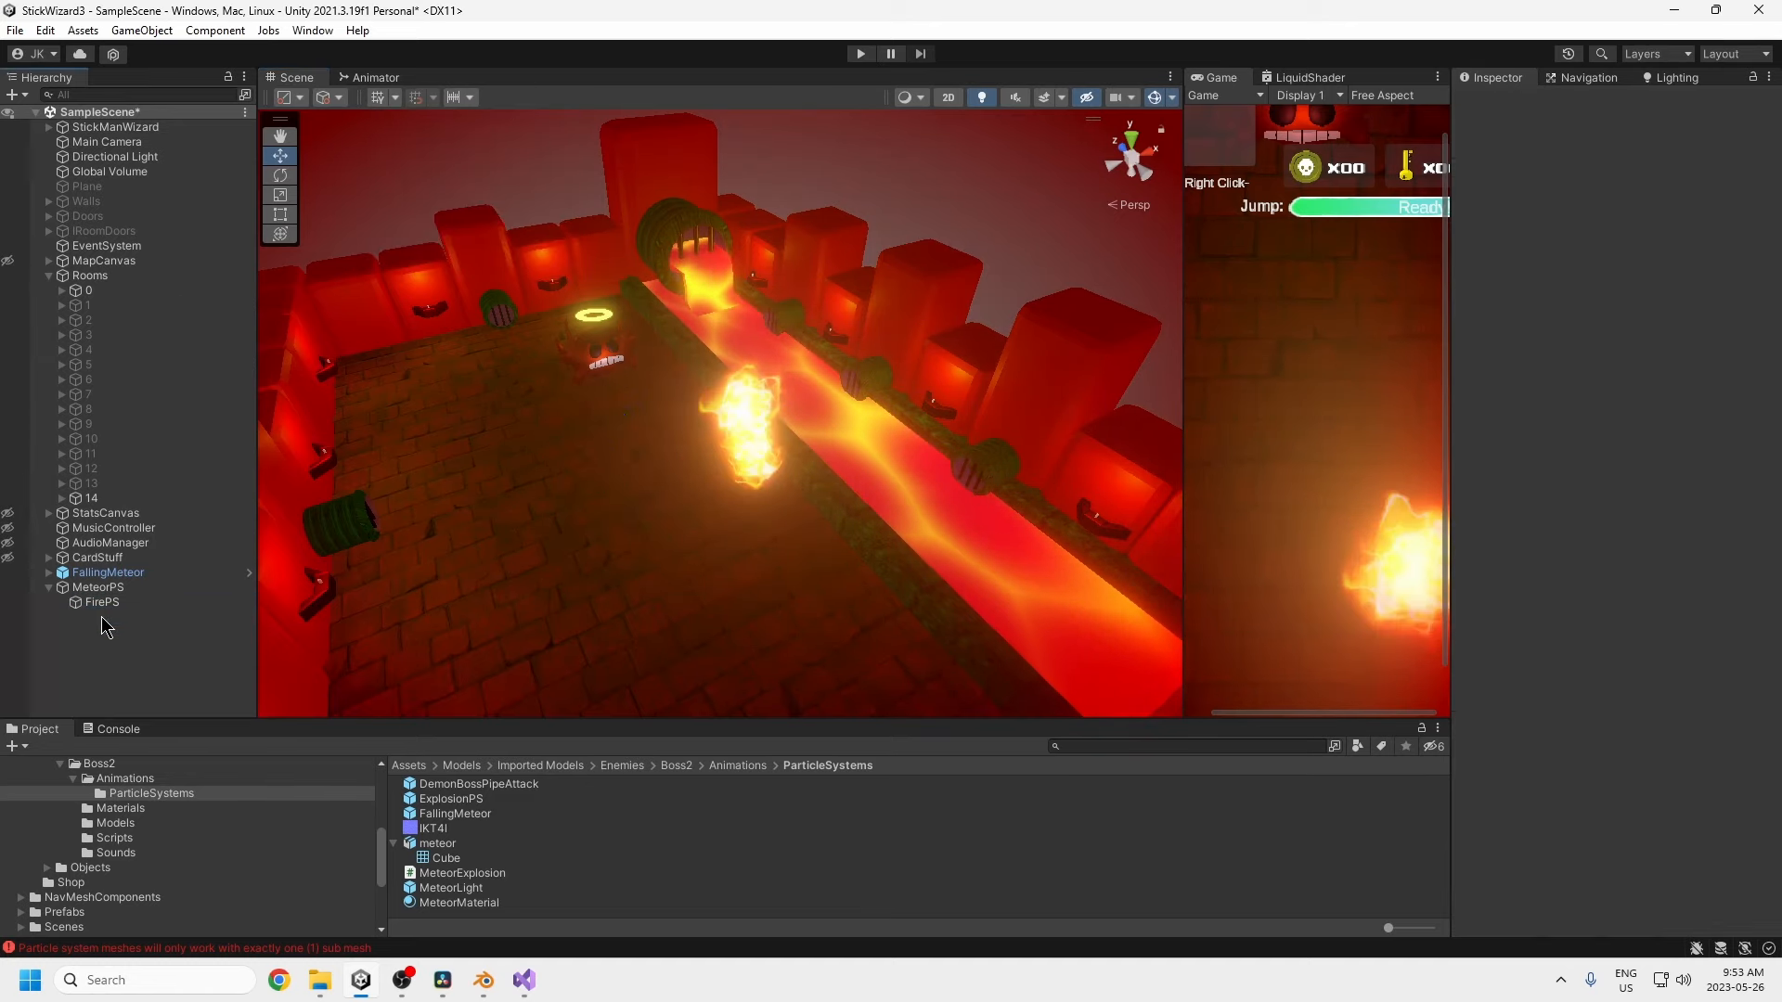
- Switch back to Visual Studio, examine the OverlapSphere damage block in OnParticleCollision and maximize the code window
{"action": "key", "text": "alt+Tab"}
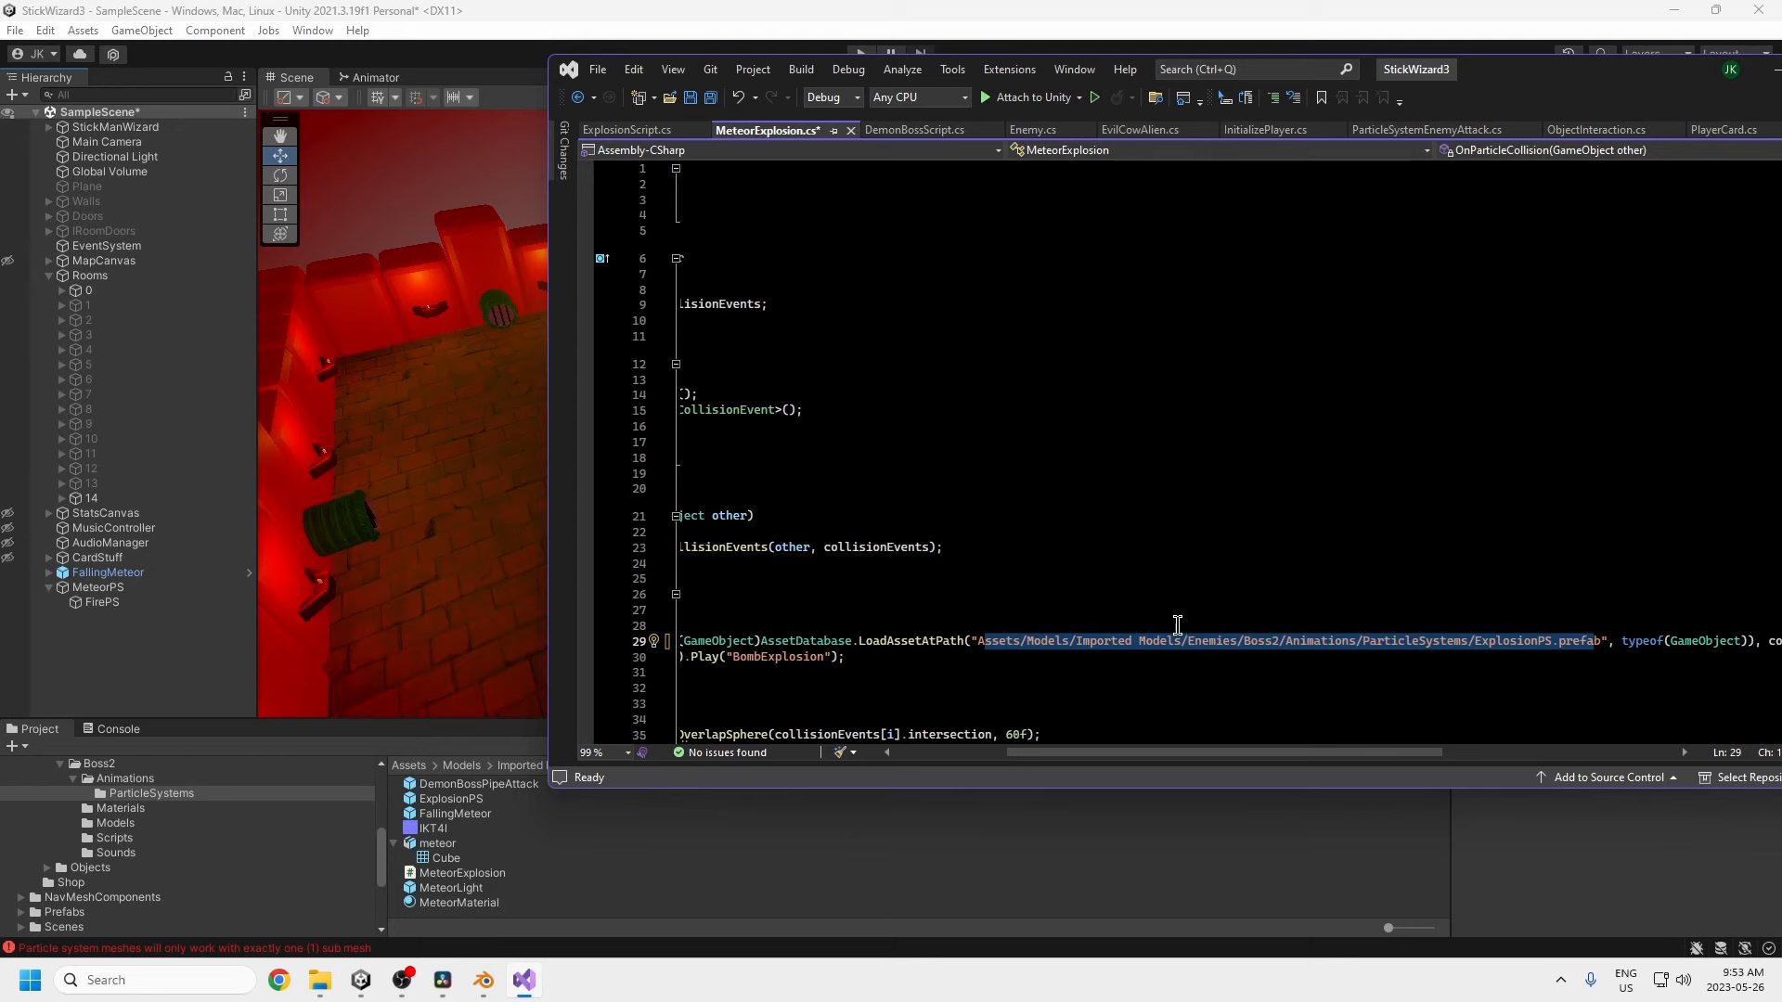
{"action": "scroll", "coordinate": [1021, 649], "scroll_direction": "left", "scroll_amount": 3}
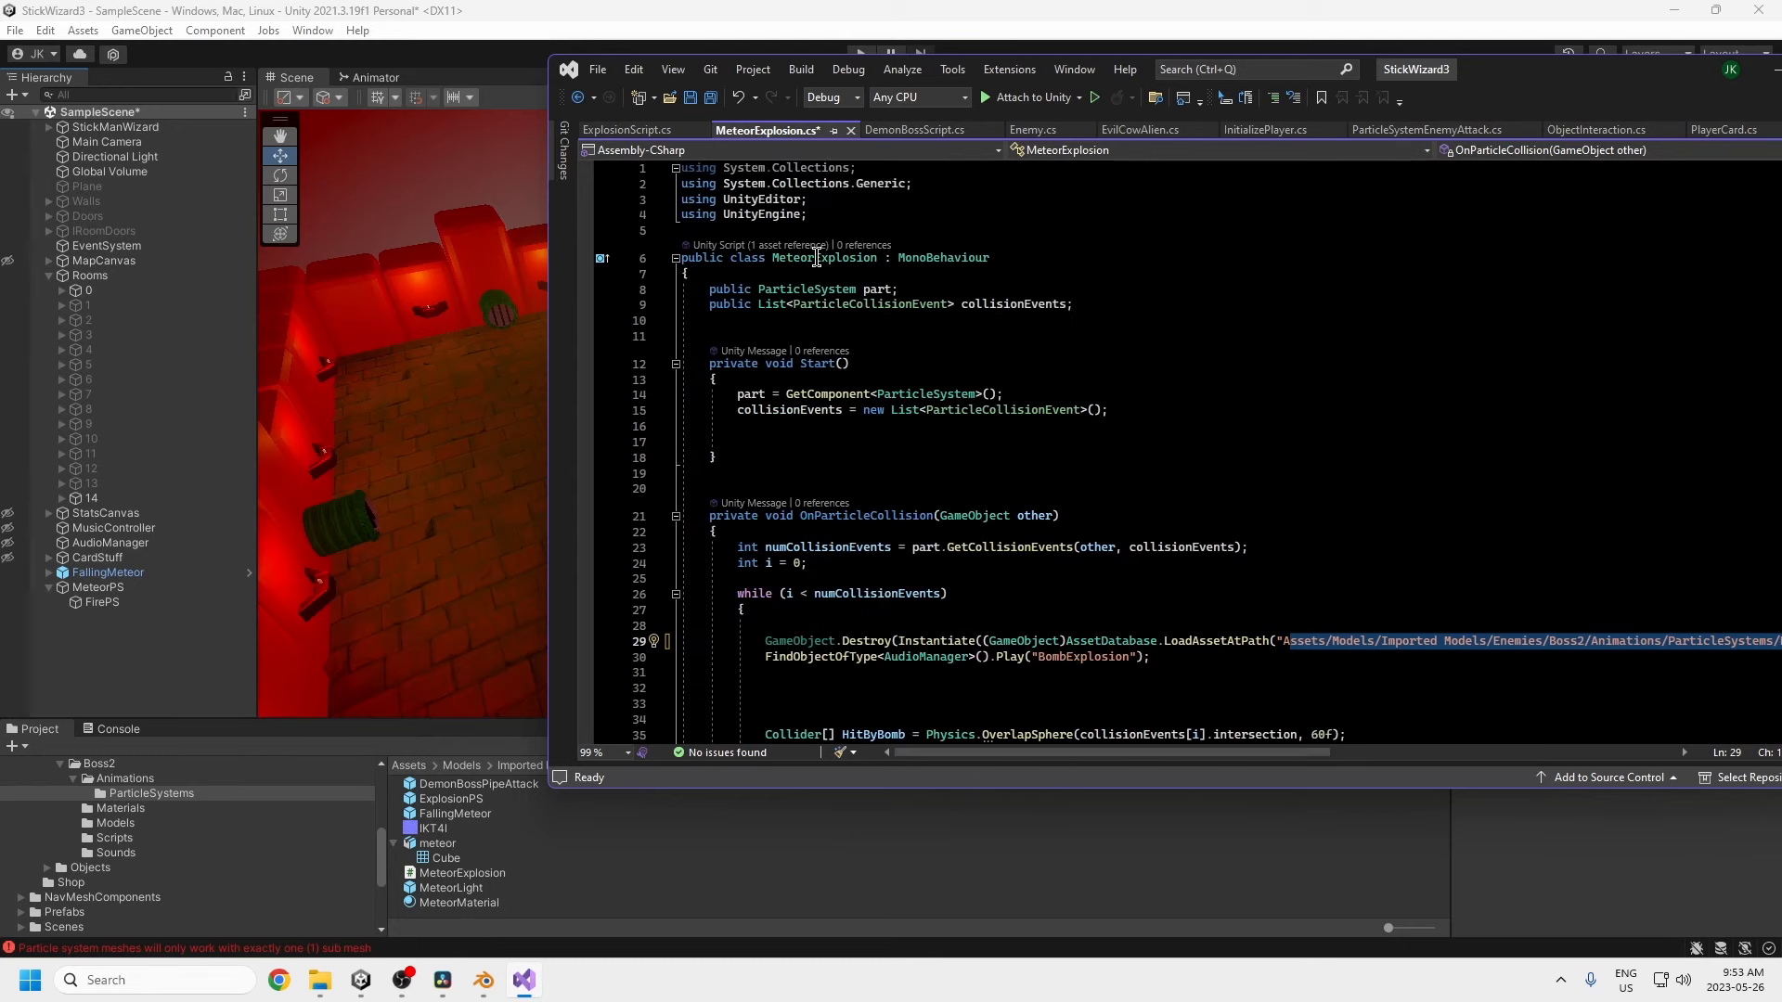
{"action": "scroll", "coordinate": [972, 517], "scroll_direction": "down", "scroll_amount": 4}
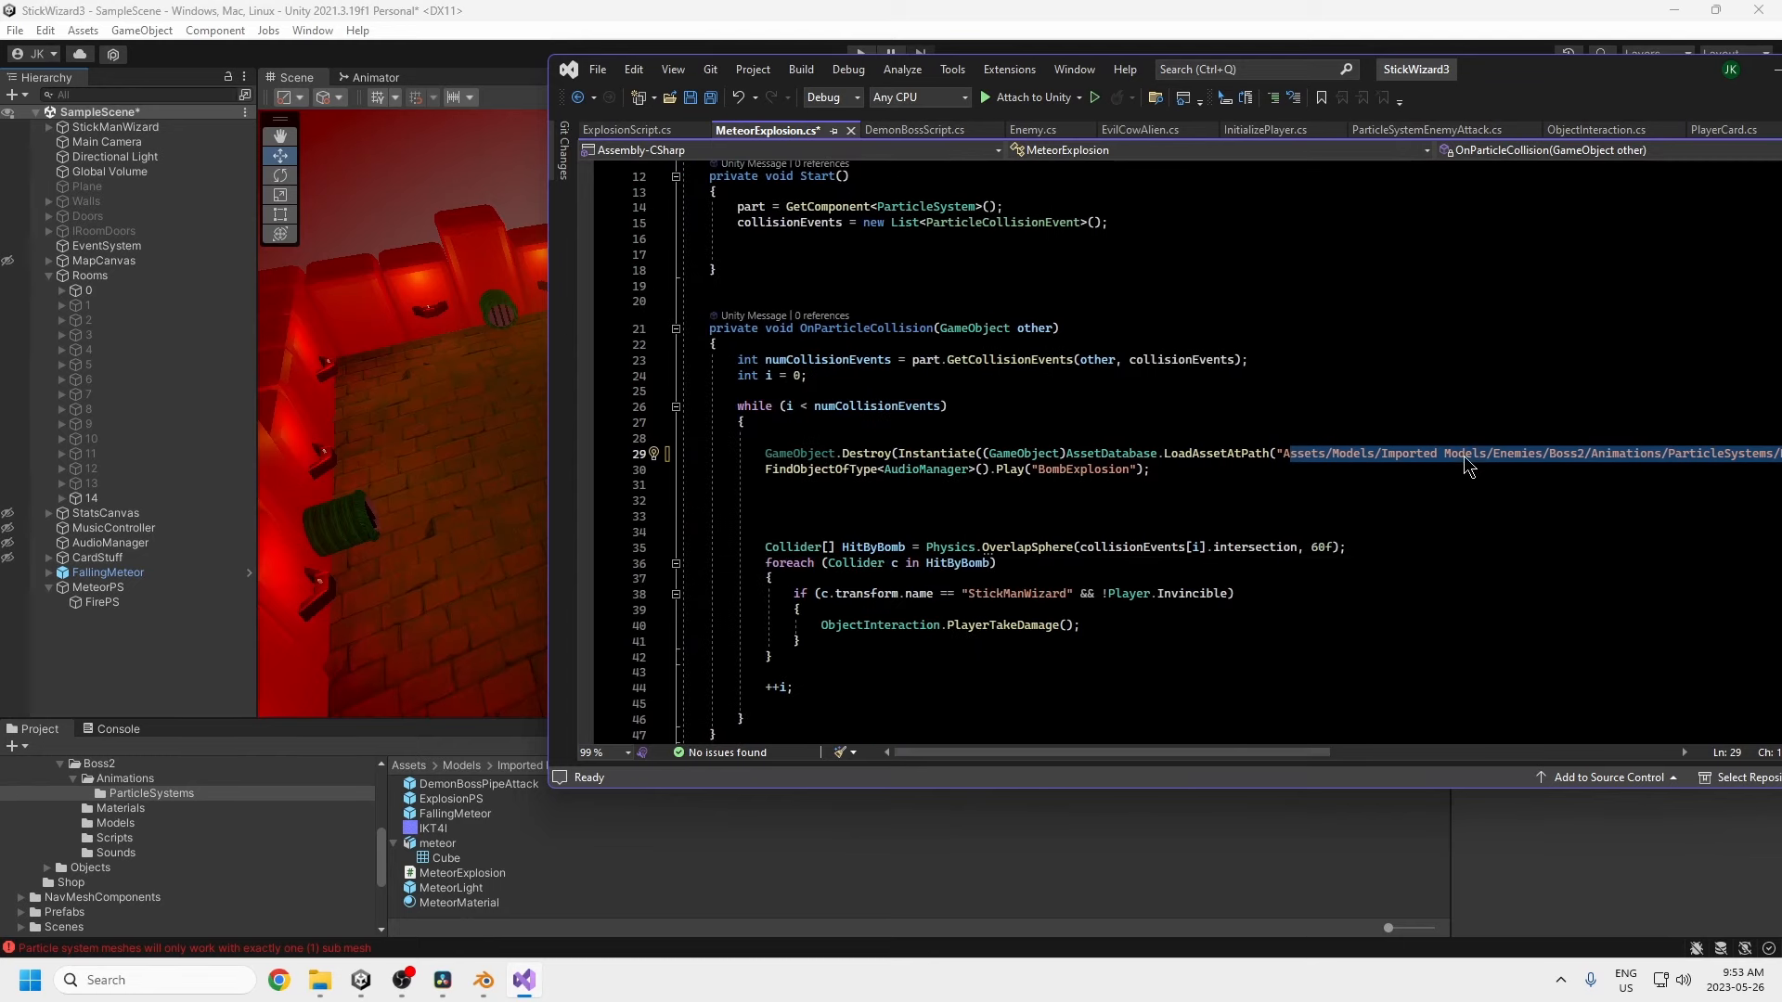
{"action": "left_click_drag", "start_coordinate": [760, 548], "coordinate": [867, 654]}
{"action": "left_click_drag", "start_coordinate": [1548, 82], "coordinate": [1105, 81]}
{"action": "left_click_drag", "start_coordinate": [733, 751], "coordinate": [956, 784]}
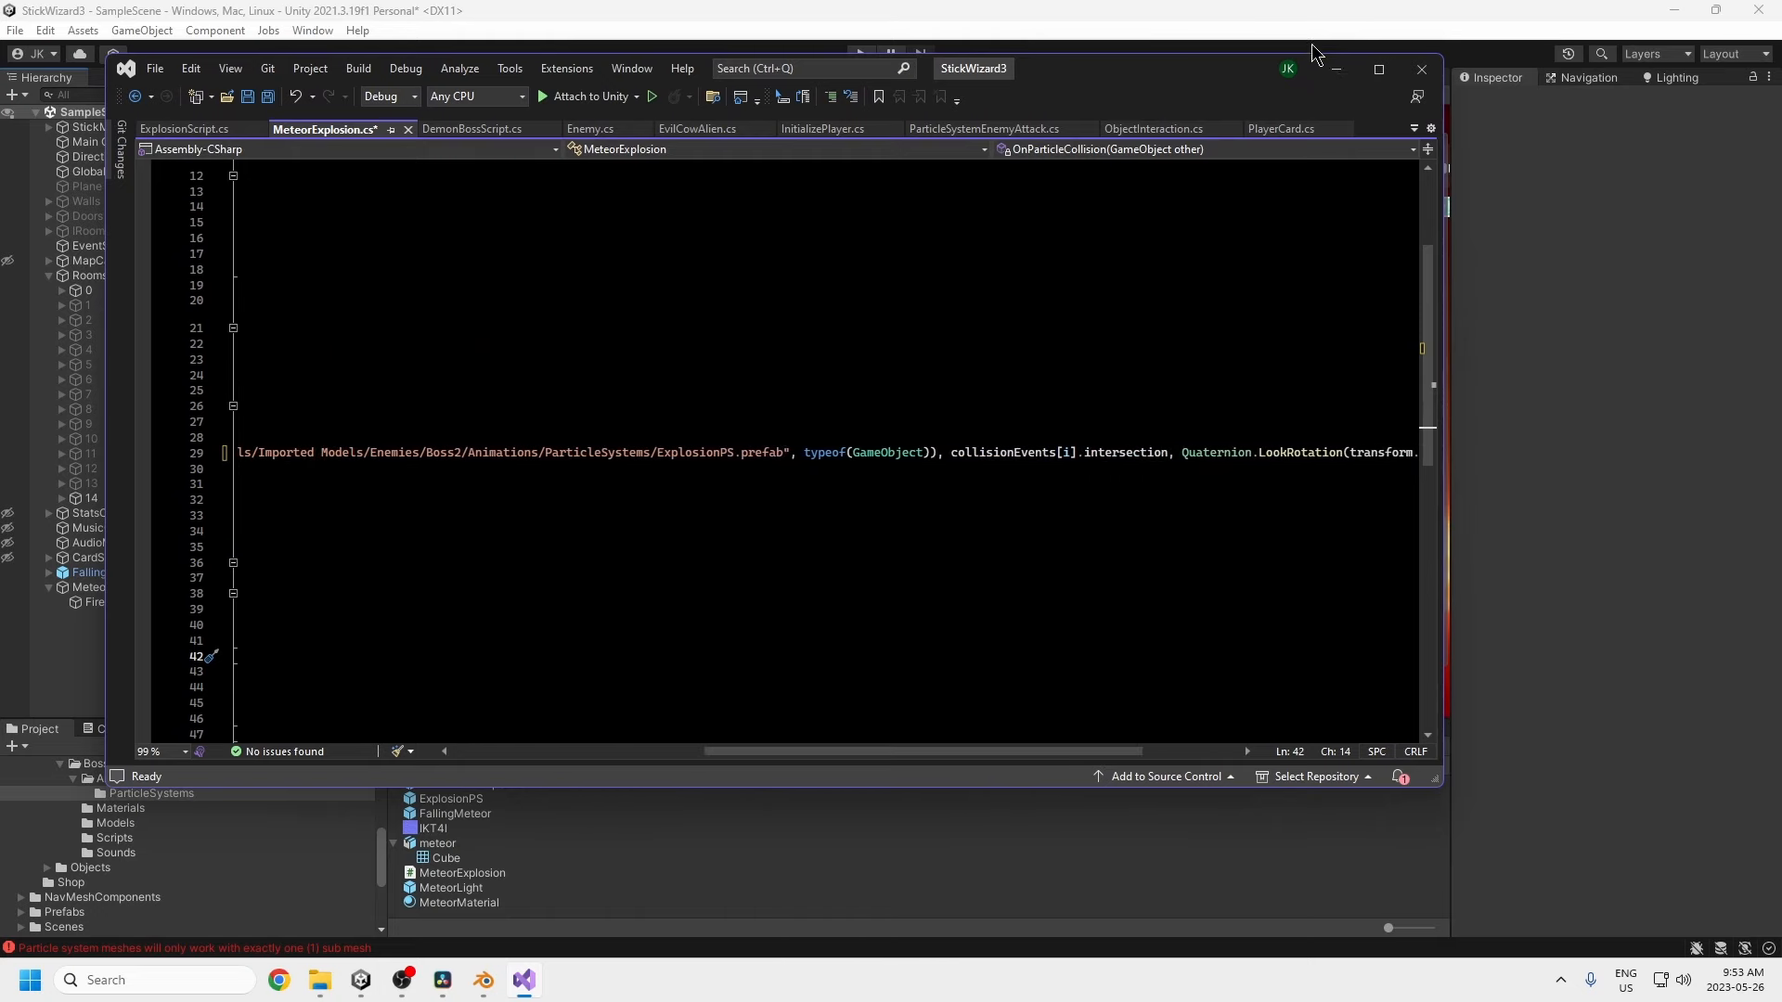
{"action": "left_click", "coordinate": [1379, 69]}
{"action": "left_click_drag", "start_coordinate": [974, 923], "coordinate": [555, 845]}
- Break the long Instantiate statement before typeof(GameObject) so that its remaining arguments start on a new line
{"action": "scroll", "coordinate": [688, 644], "scroll_direction": "down", "scroll_amount": 1, "text": "ctrl"}
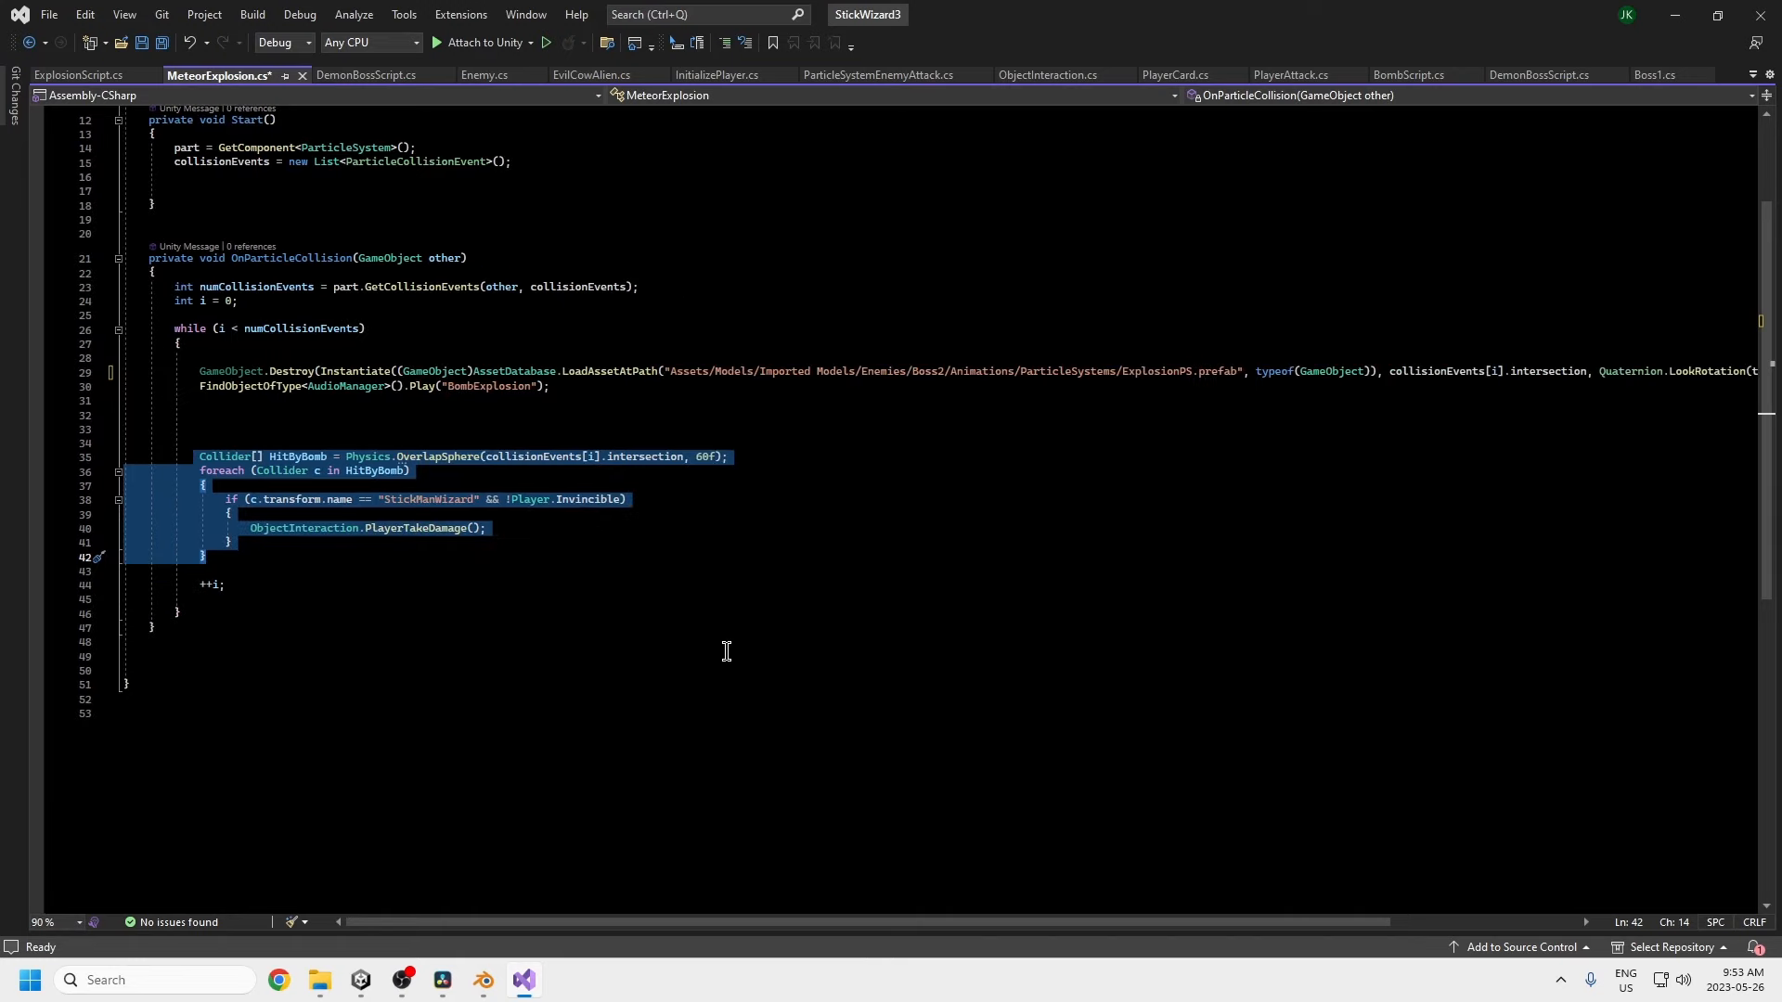
{"action": "scroll", "coordinate": [1075, 382], "scroll_direction": "right", "scroll_amount": 5, "text": "shift"}
{"action": "left_click", "coordinate": [1081, 372]}
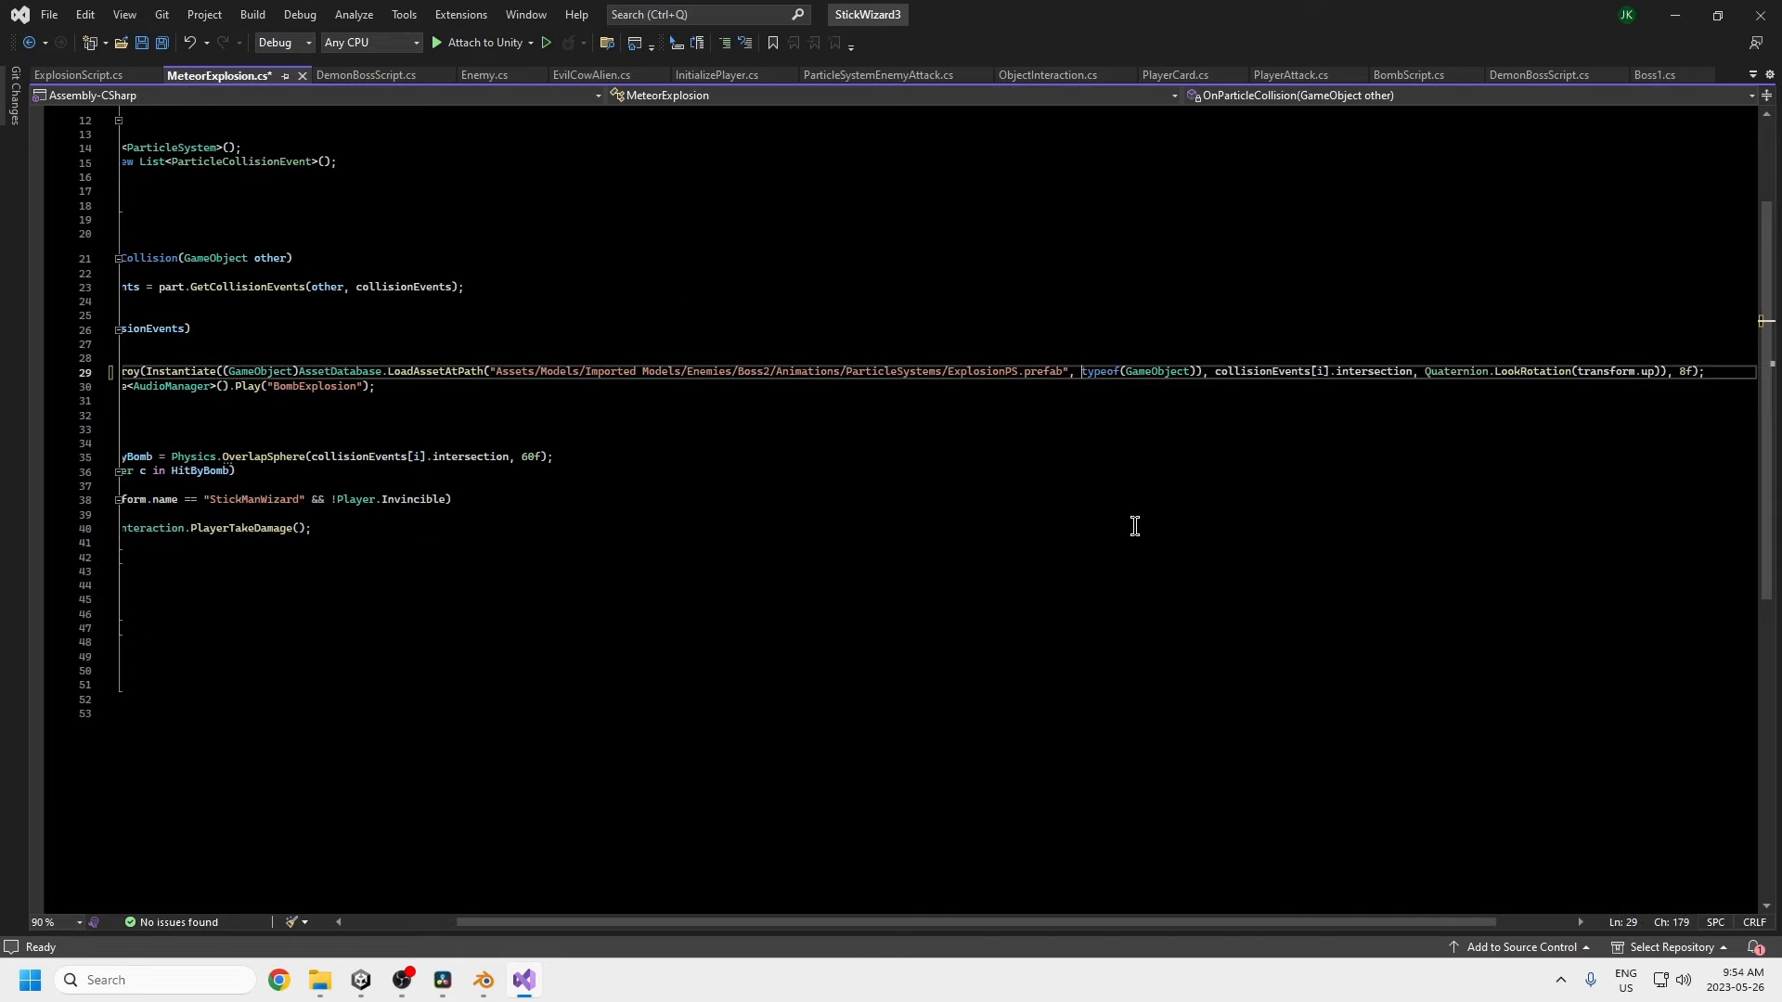
{"action": "key", "text": "Return"}
{"action": "scroll", "coordinate": [766, 509], "scroll_direction": "up", "scroll_amount": 1, "text": "ctrl"}
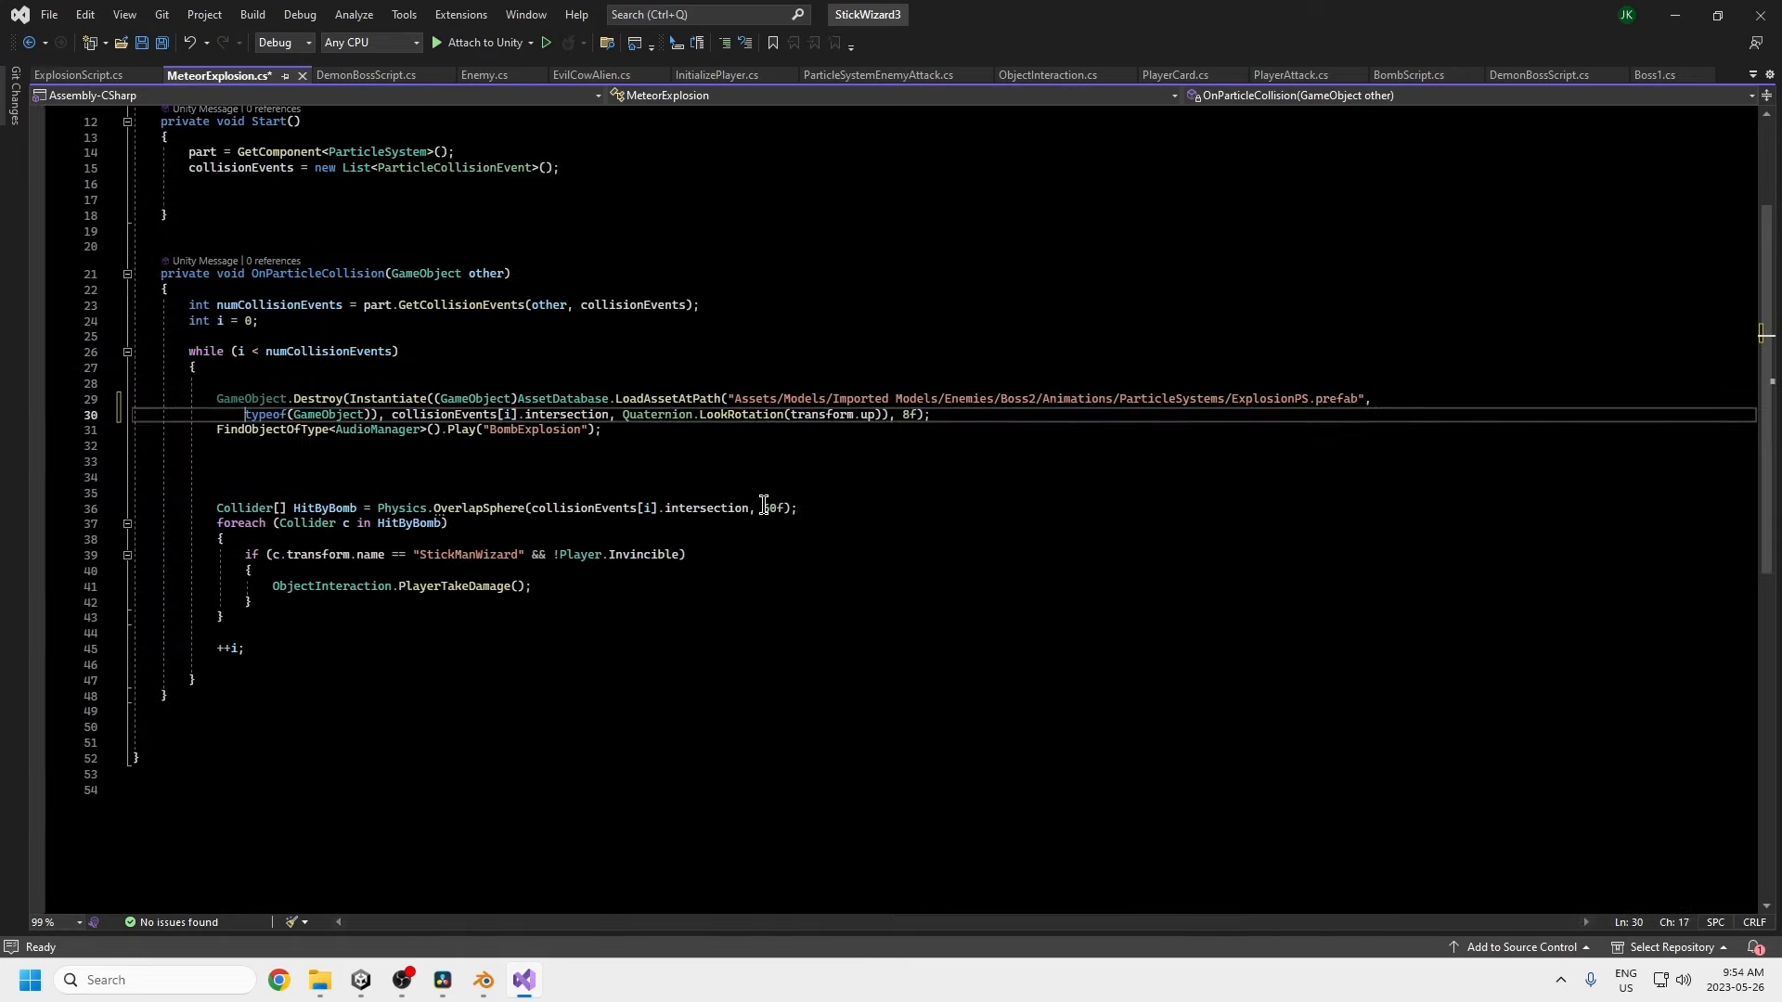
{"action": "left_click", "coordinate": [978, 497]}
- Examine the ExplosionPS prefab path and the AudioManager line that plays "BombExplosion" in OnParticleCollision
{"action": "scroll", "coordinate": [891, 556], "scroll_direction": "up", "scroll_amount": 3}
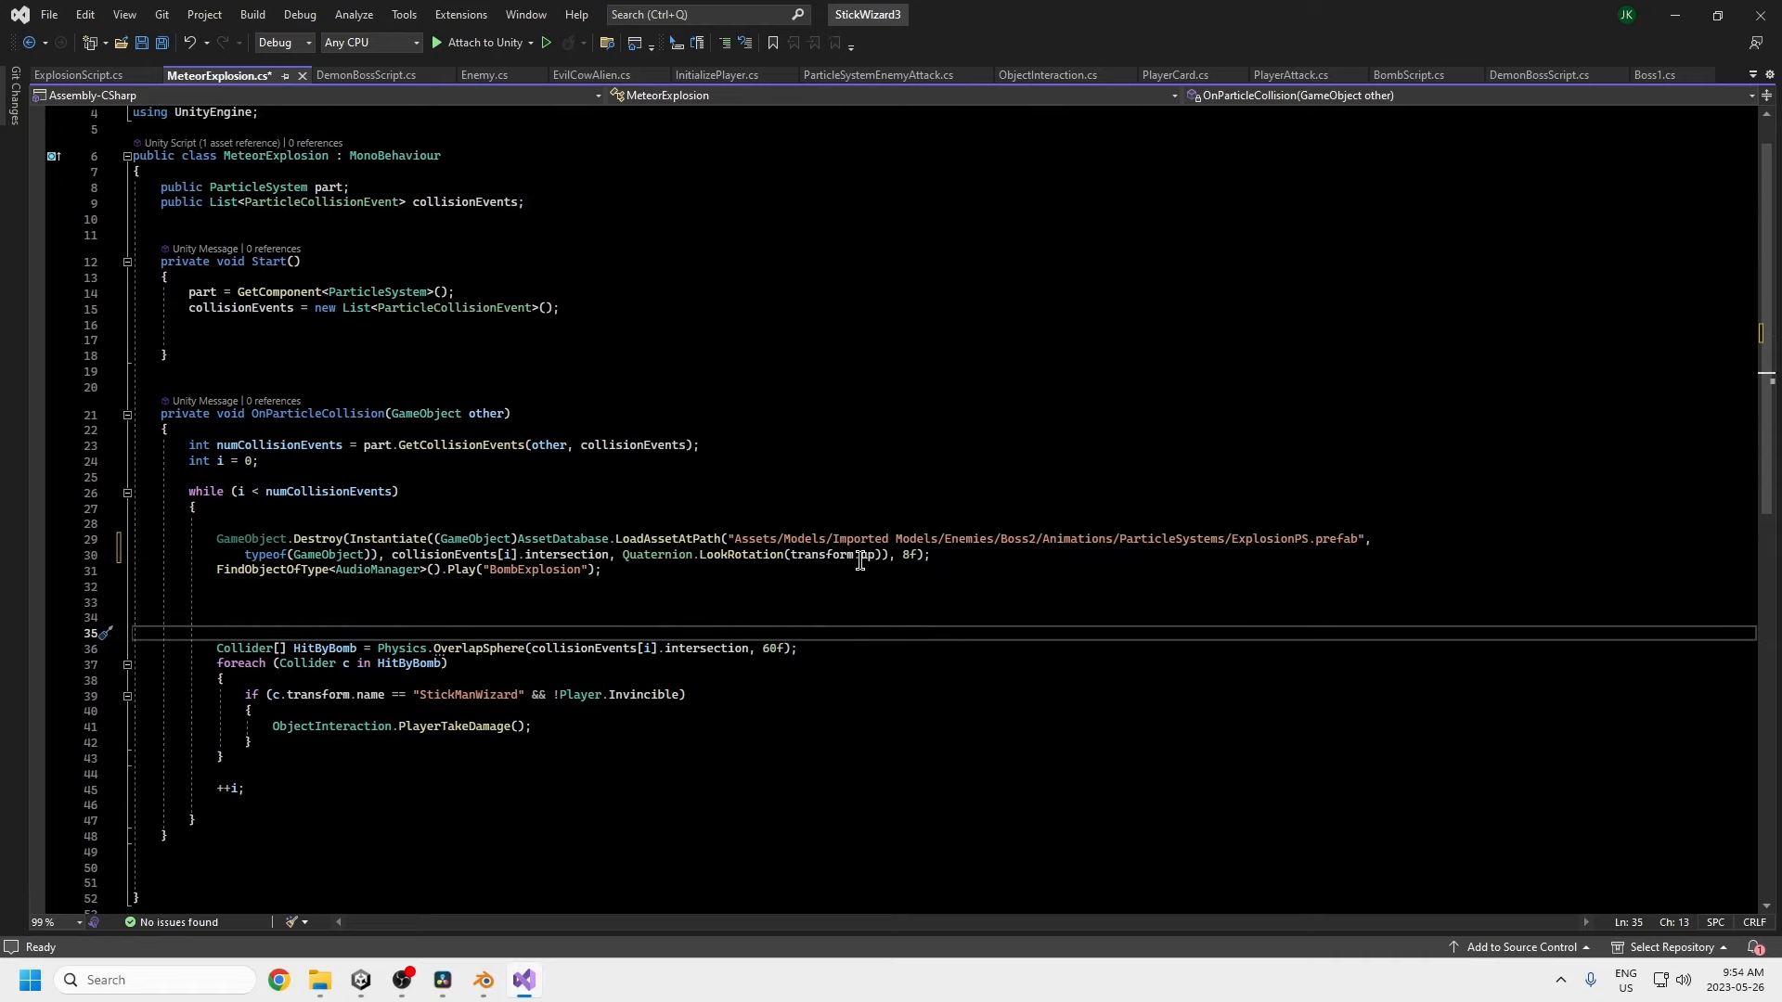
{"action": "left_click", "coordinate": [740, 540]}
{"action": "left_click_drag", "start_coordinate": [739, 539], "coordinate": [1351, 541]}
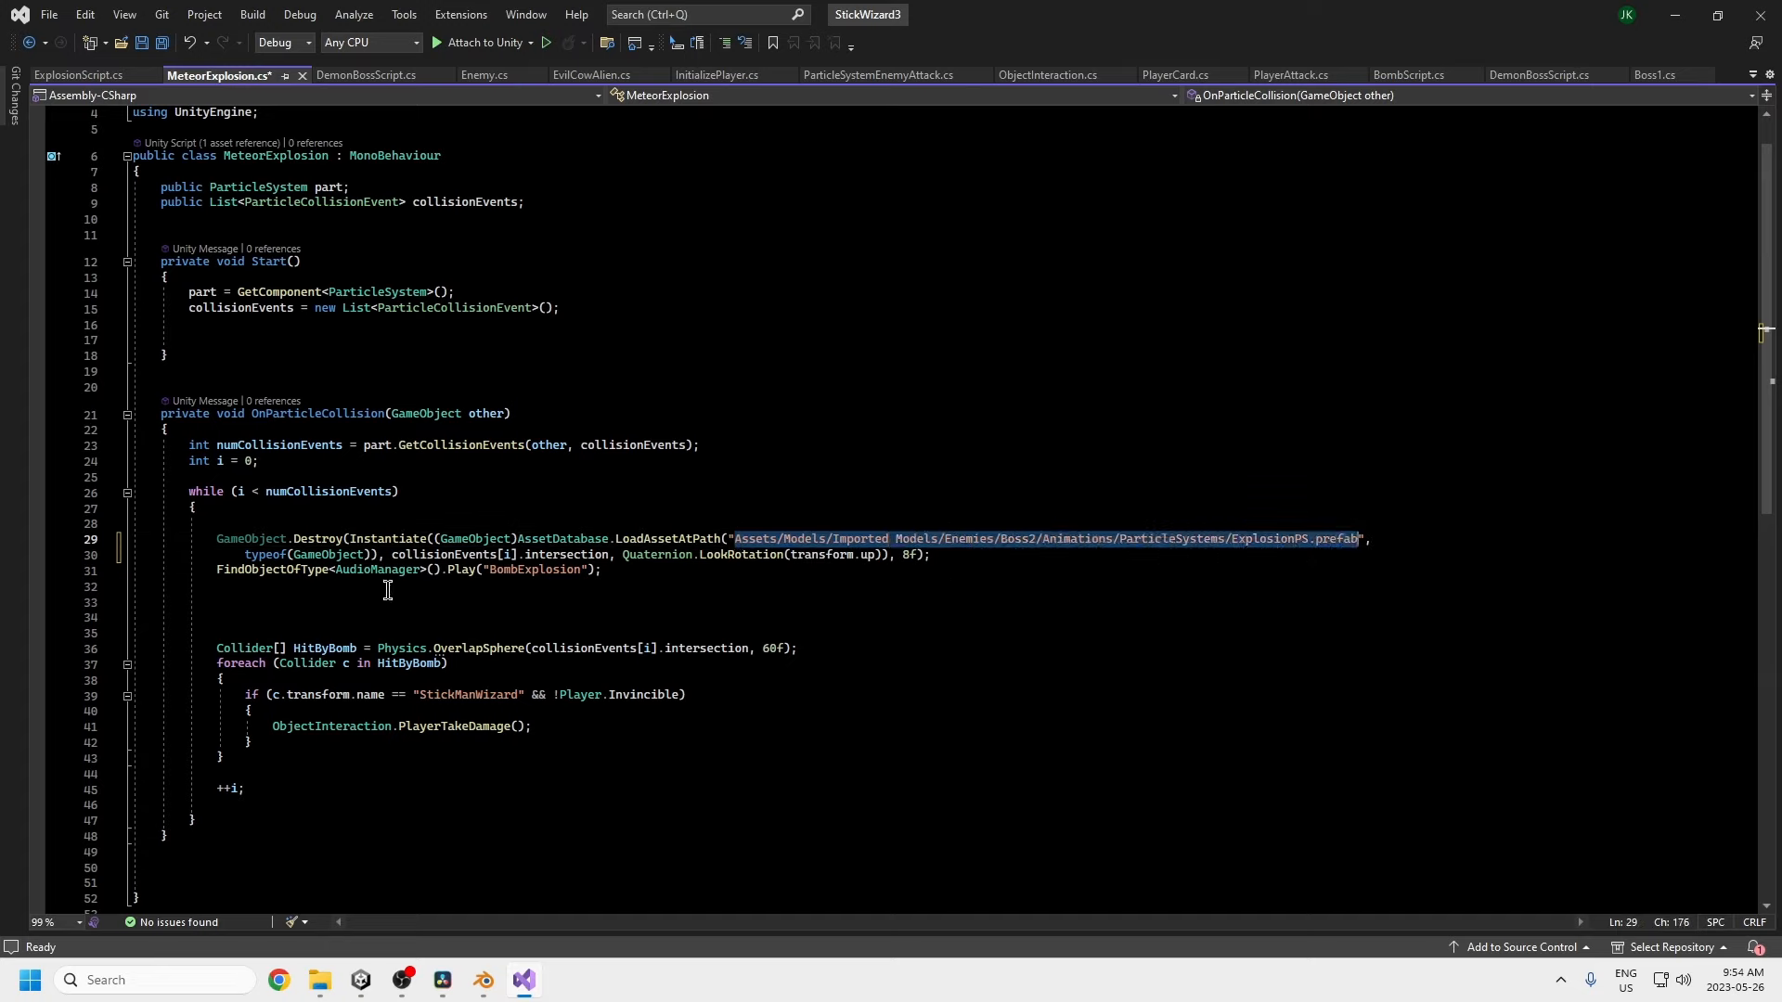
{"action": "left_click_drag", "start_coordinate": [214, 570], "coordinate": [603, 576]}
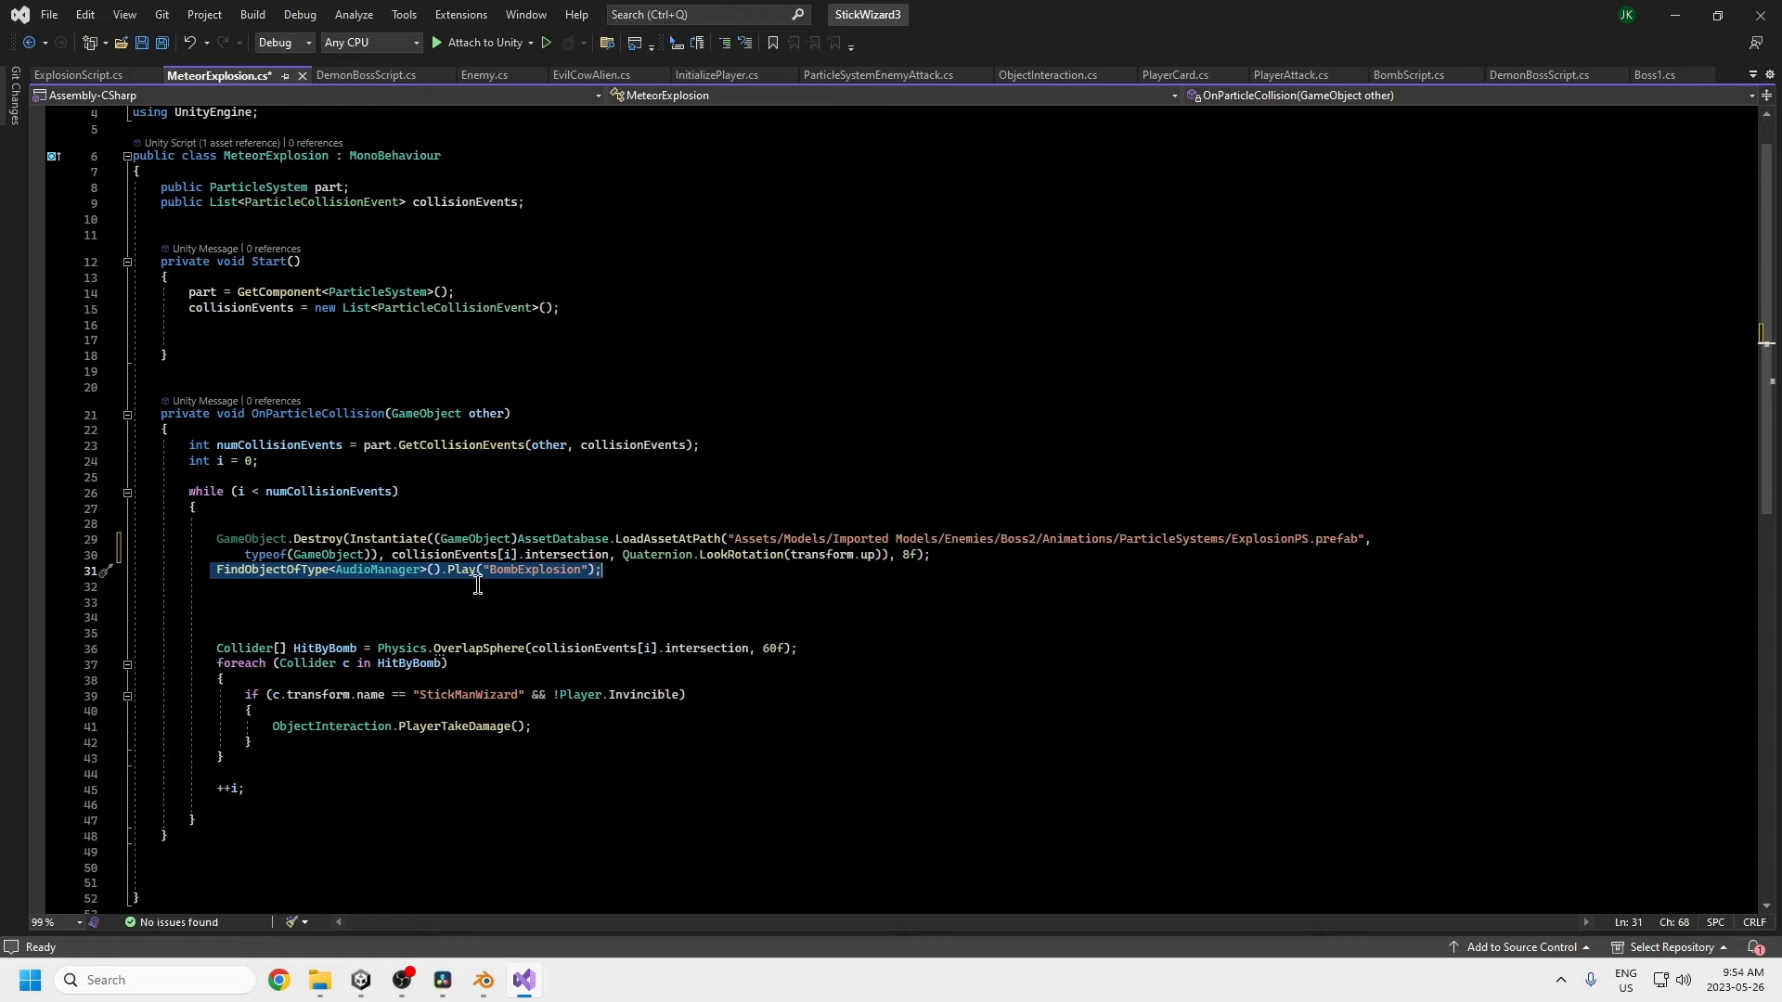
{"action": "left_click_drag", "start_coordinate": [216, 570], "coordinate": [597, 578]}
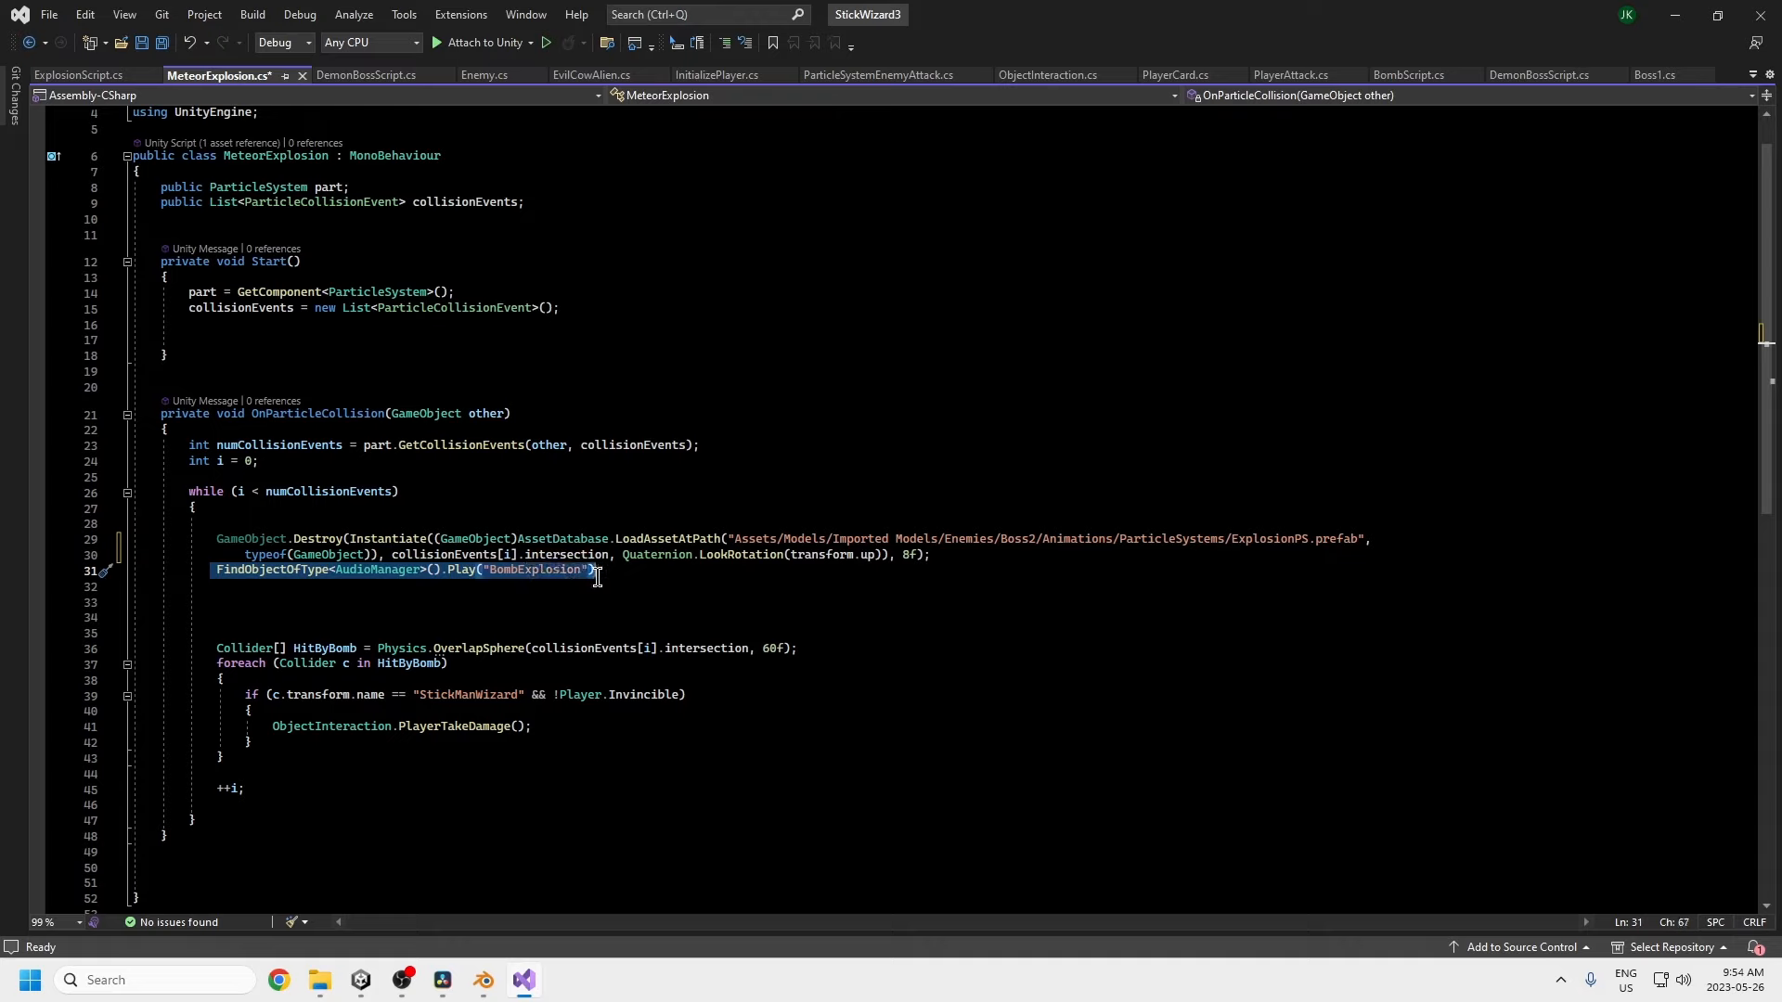